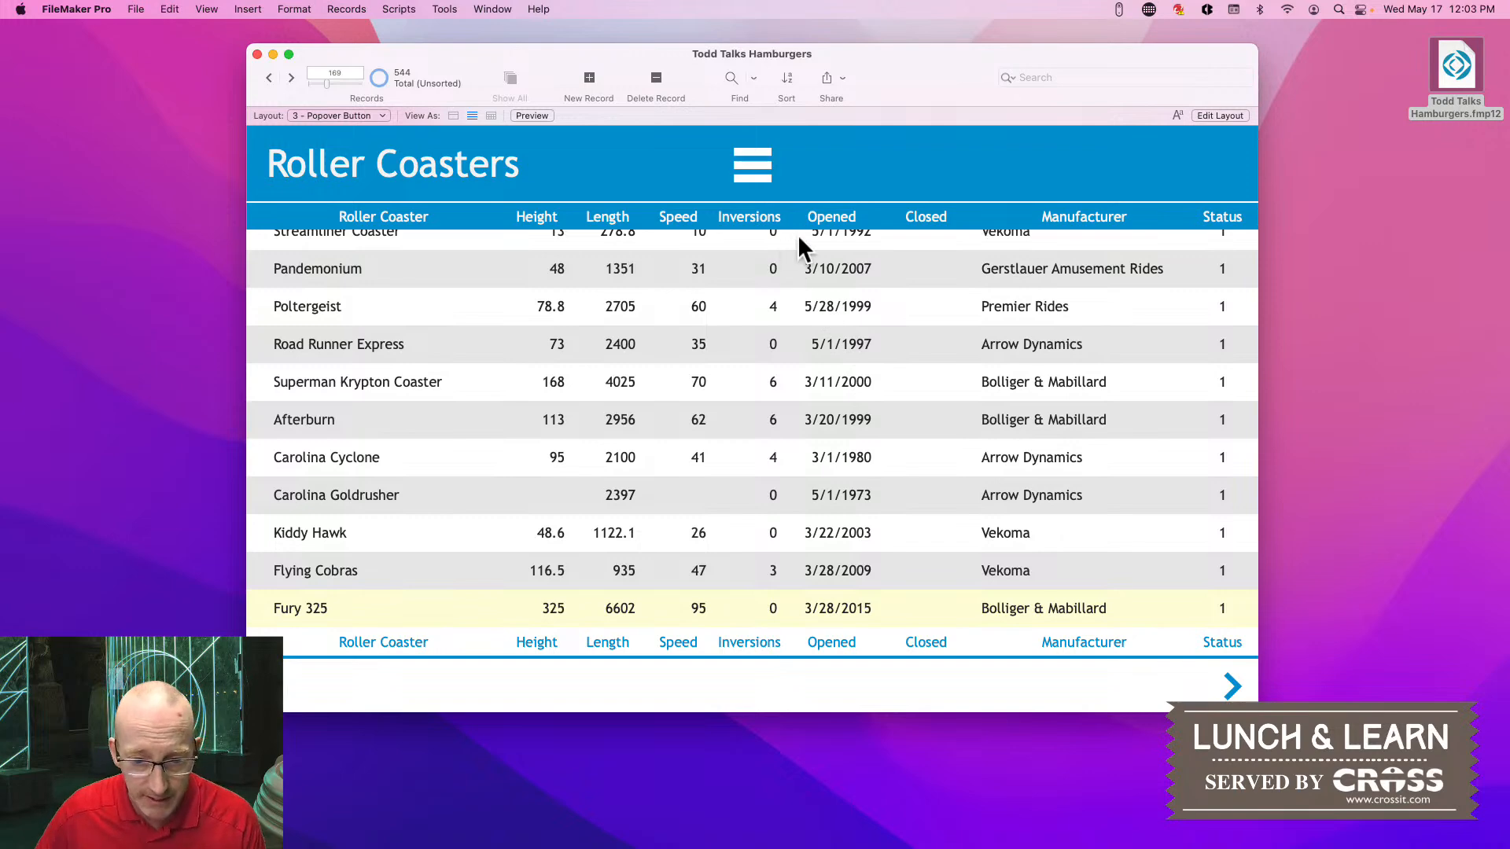
Open the centred hamburger menu, then show its popover button setup in Layout mode
click(755, 169)
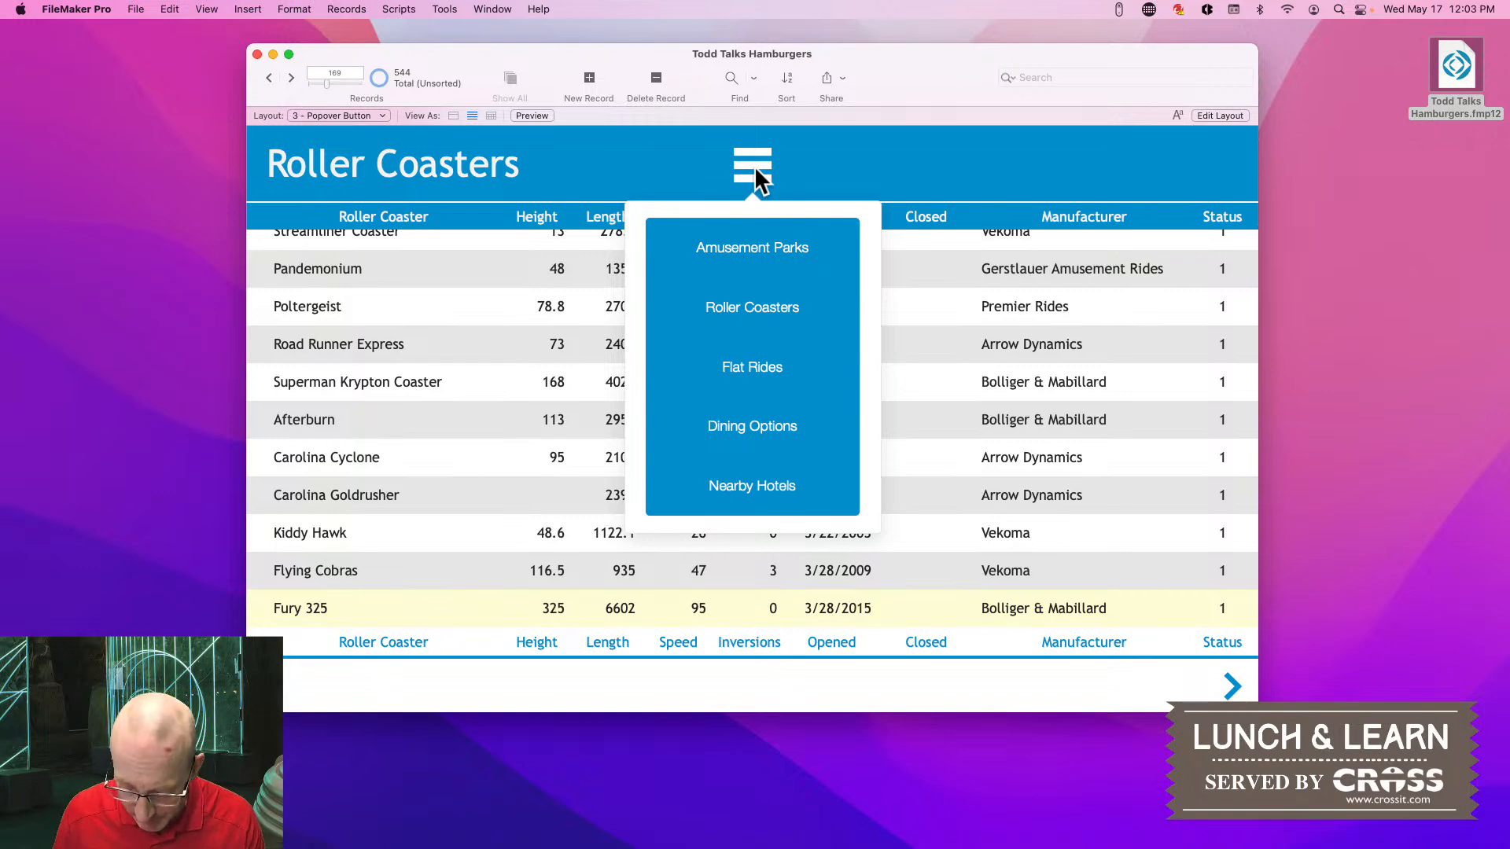
key(super+l)
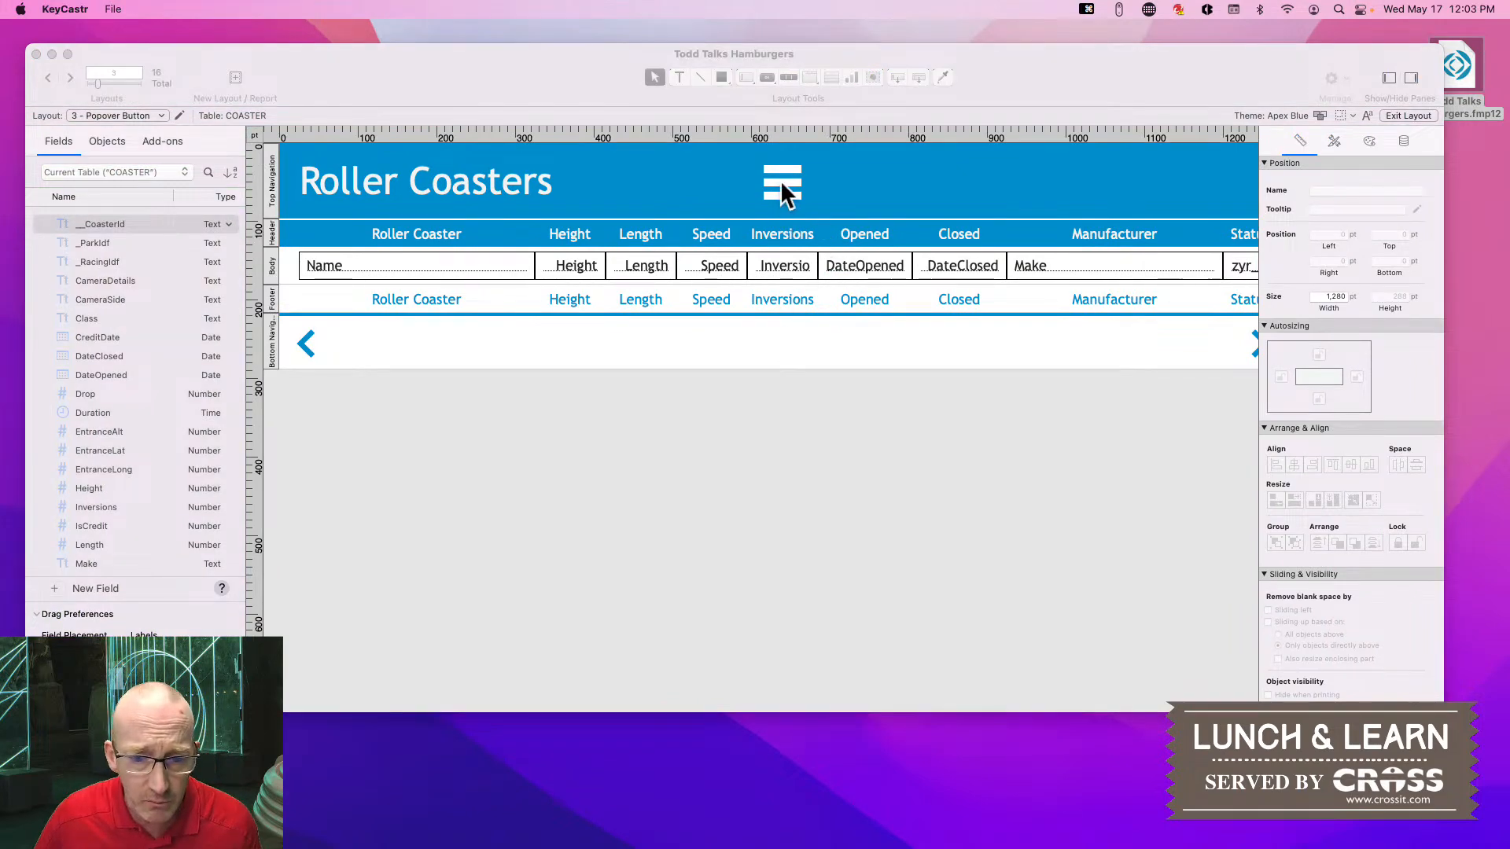
click(781, 181)
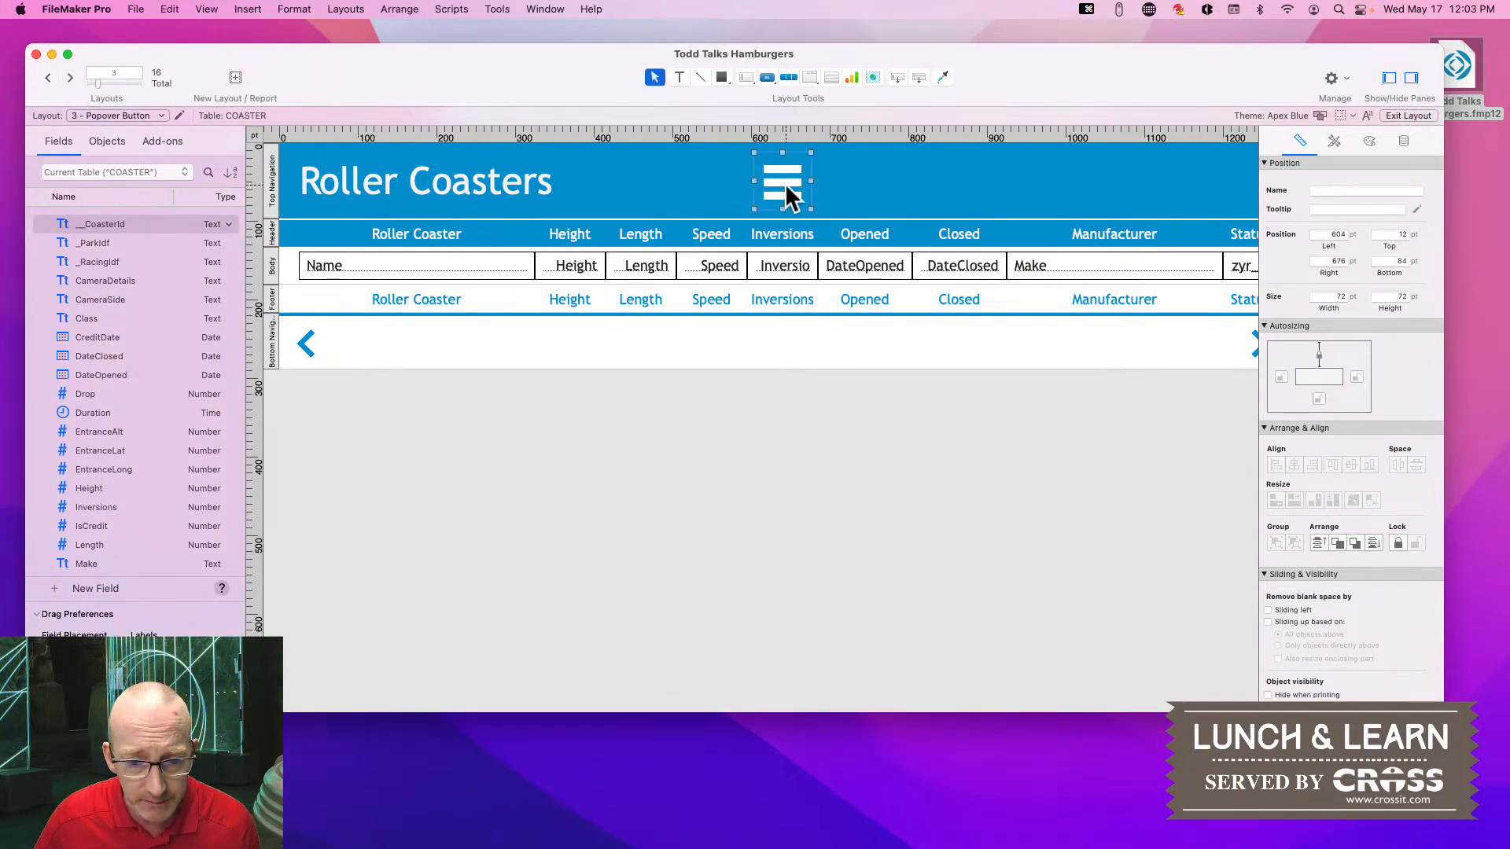
double_click(785, 186)
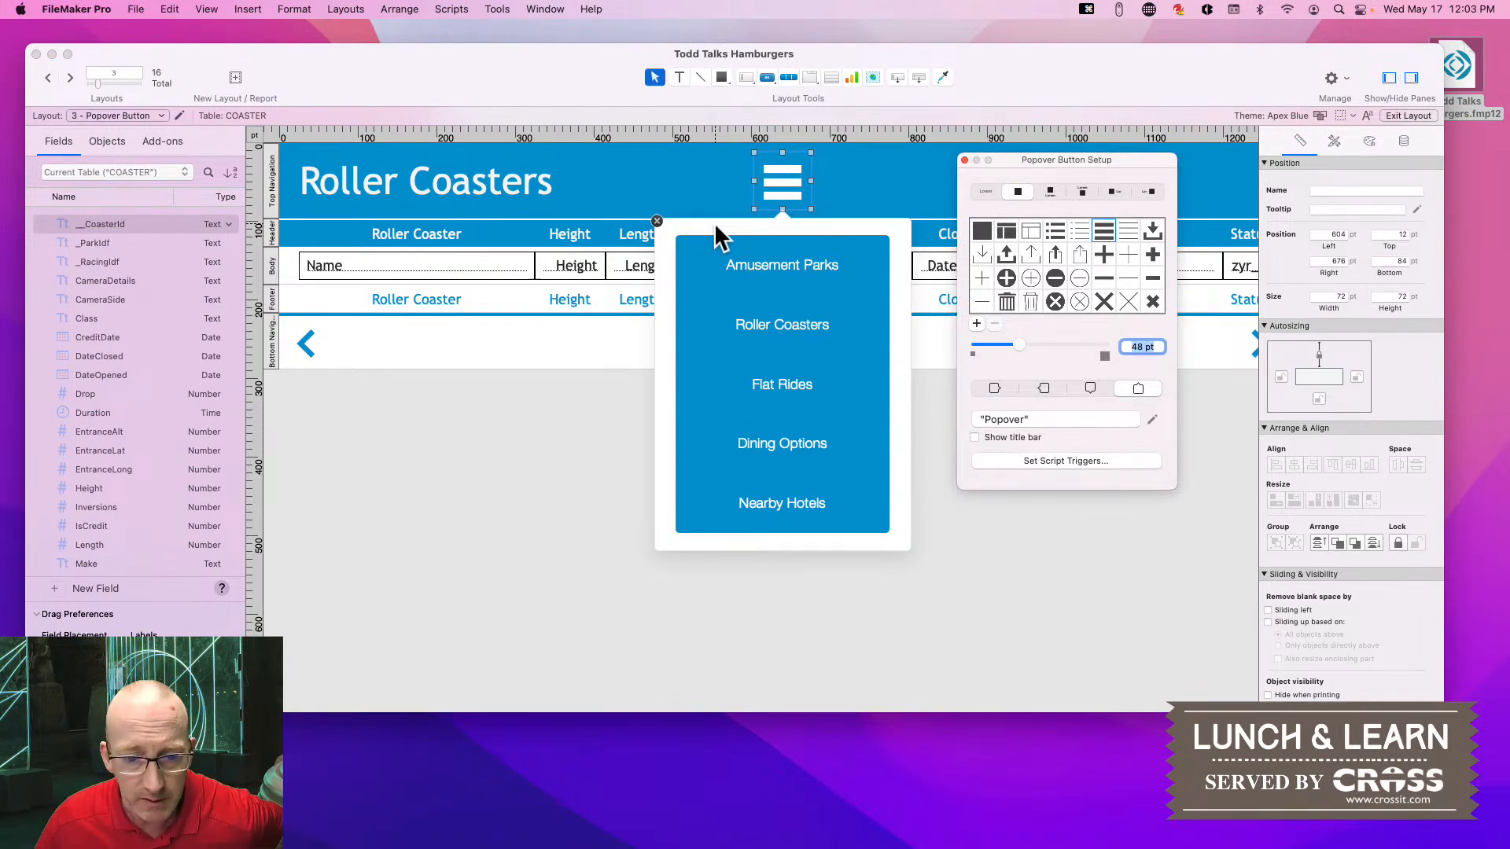
click(770, 231)
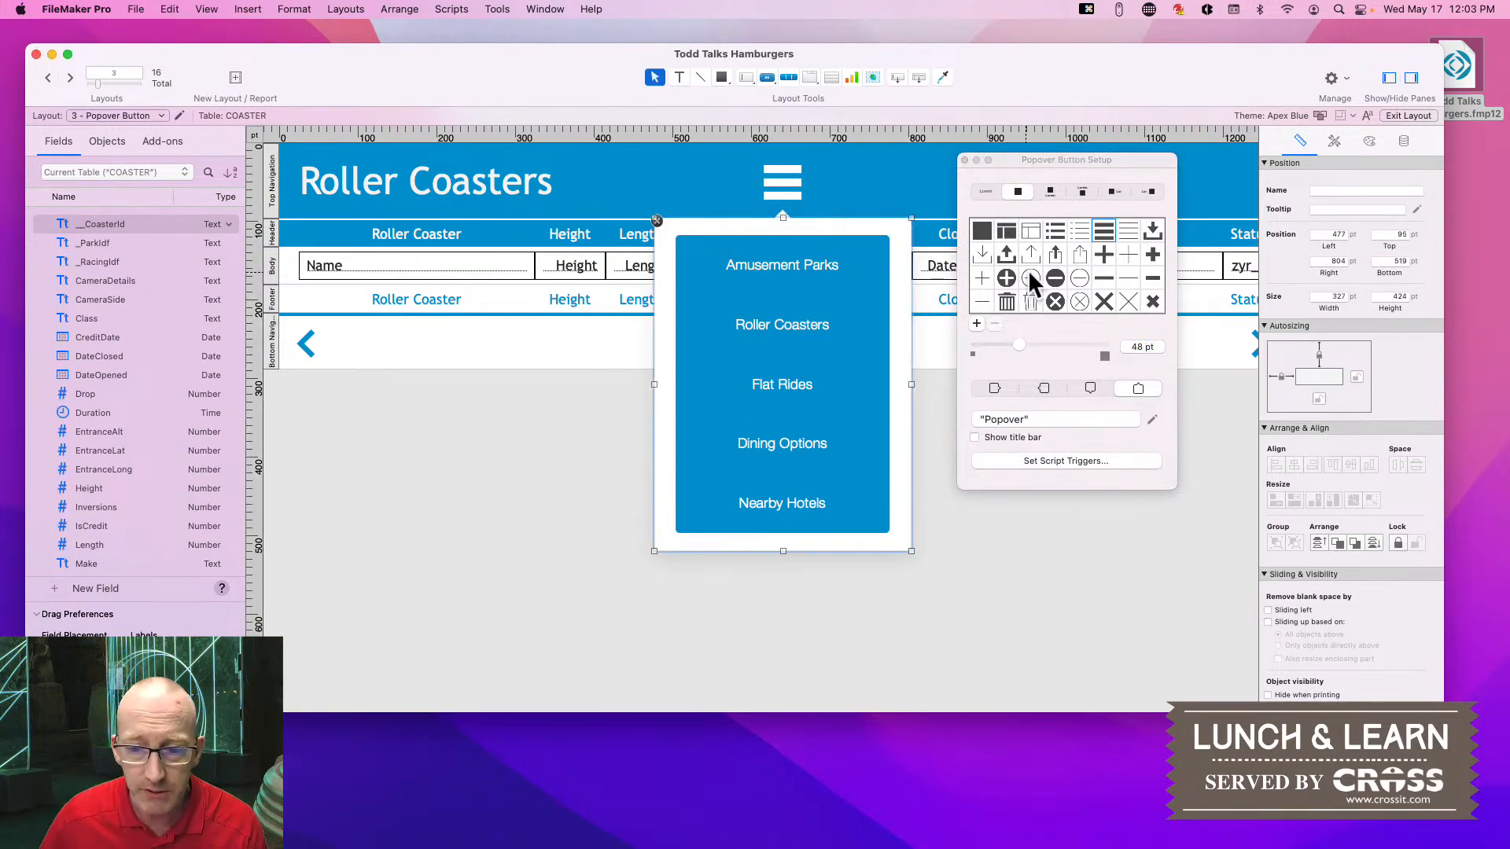
drag(1025, 165, 1004, 177)
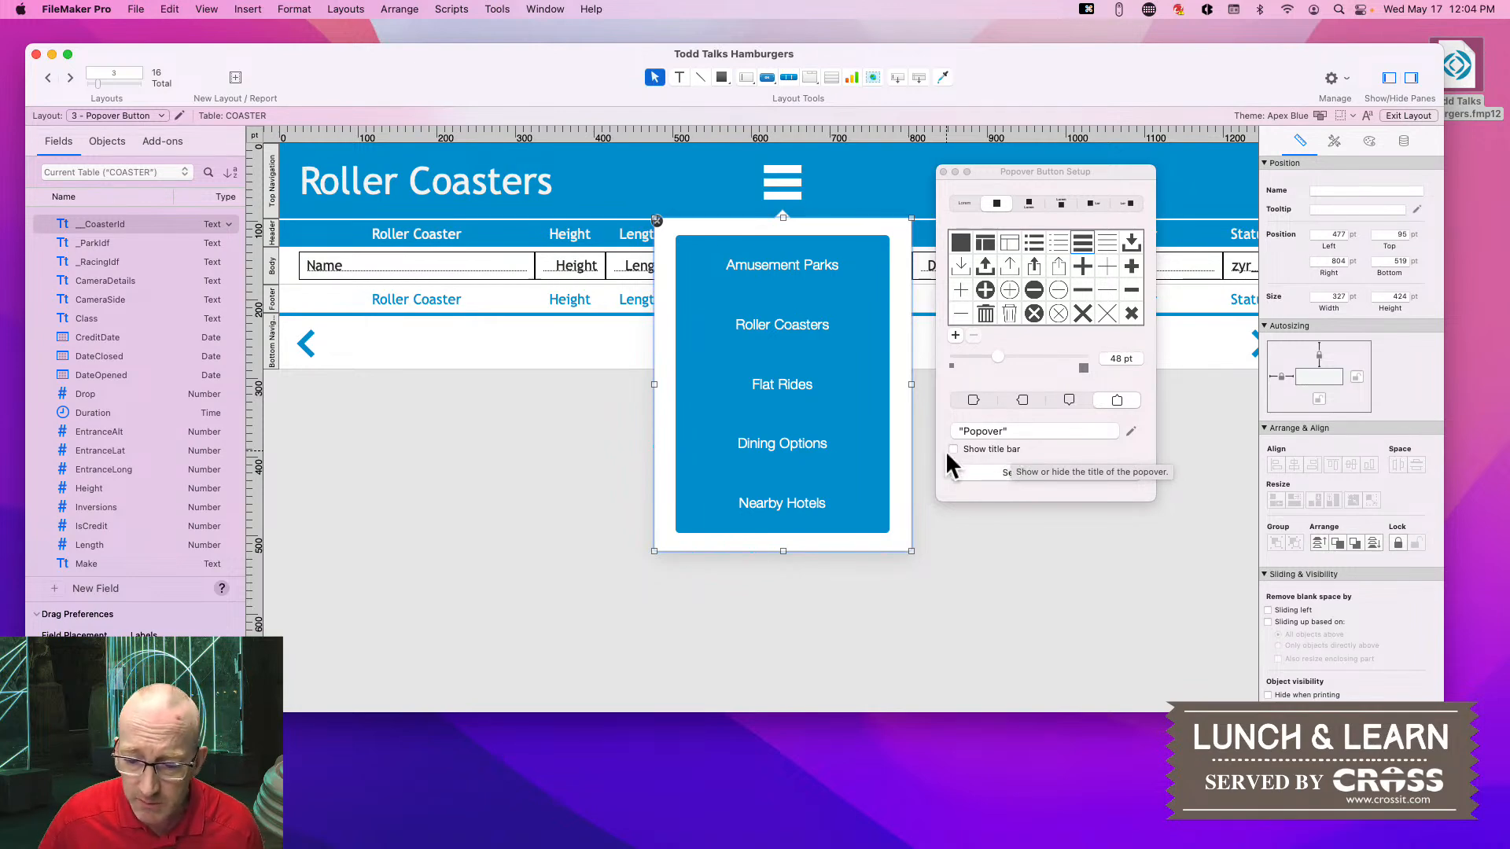
Inspect the button bar setup for the Amusement Parks segment inside the popover
click(824, 302)
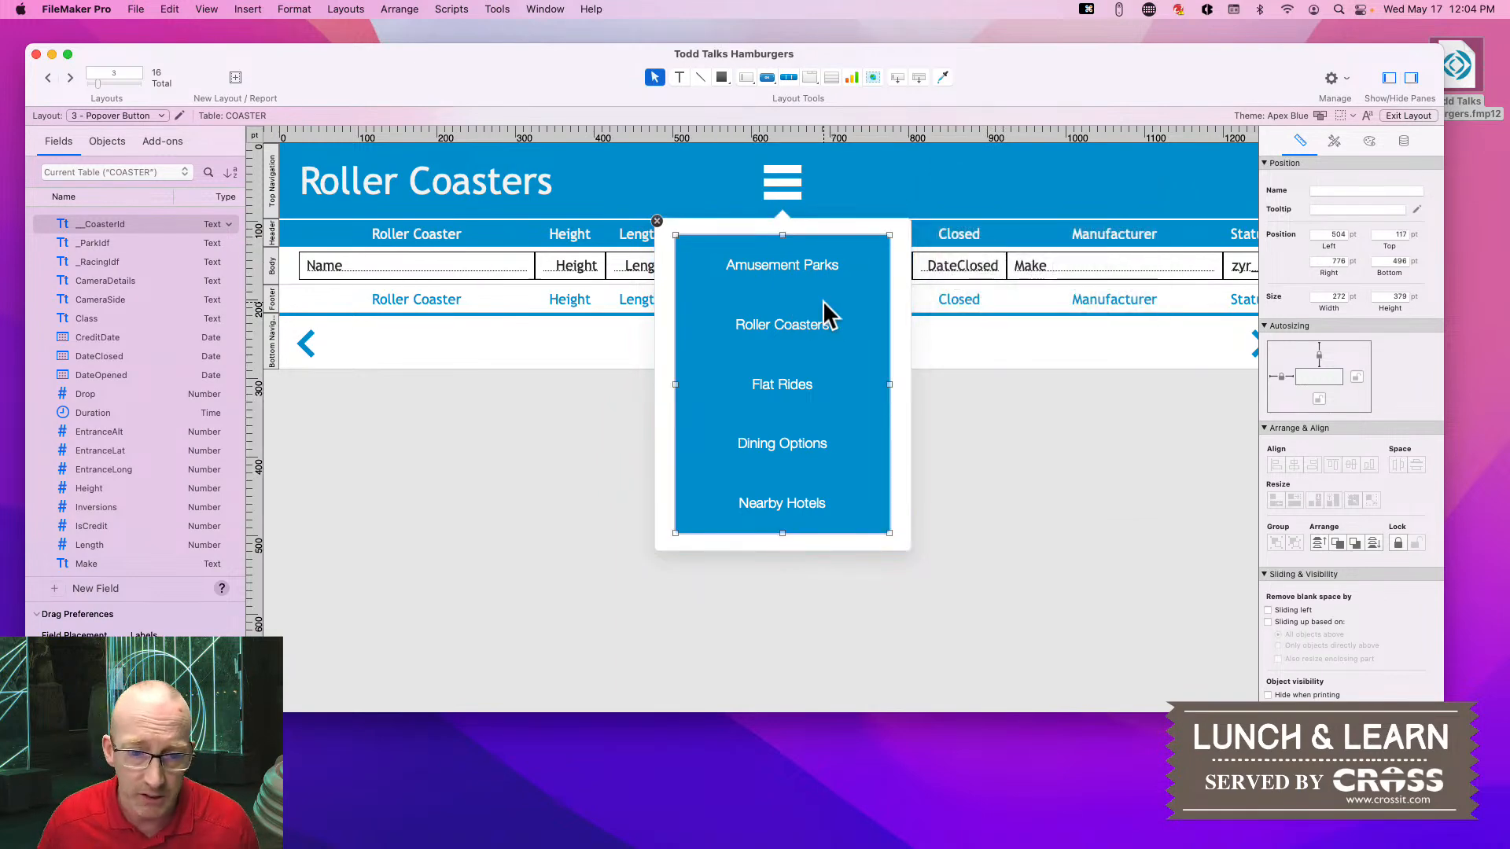
scroll(834, 366, right, 1)
scroll(856, 376, left, 1)
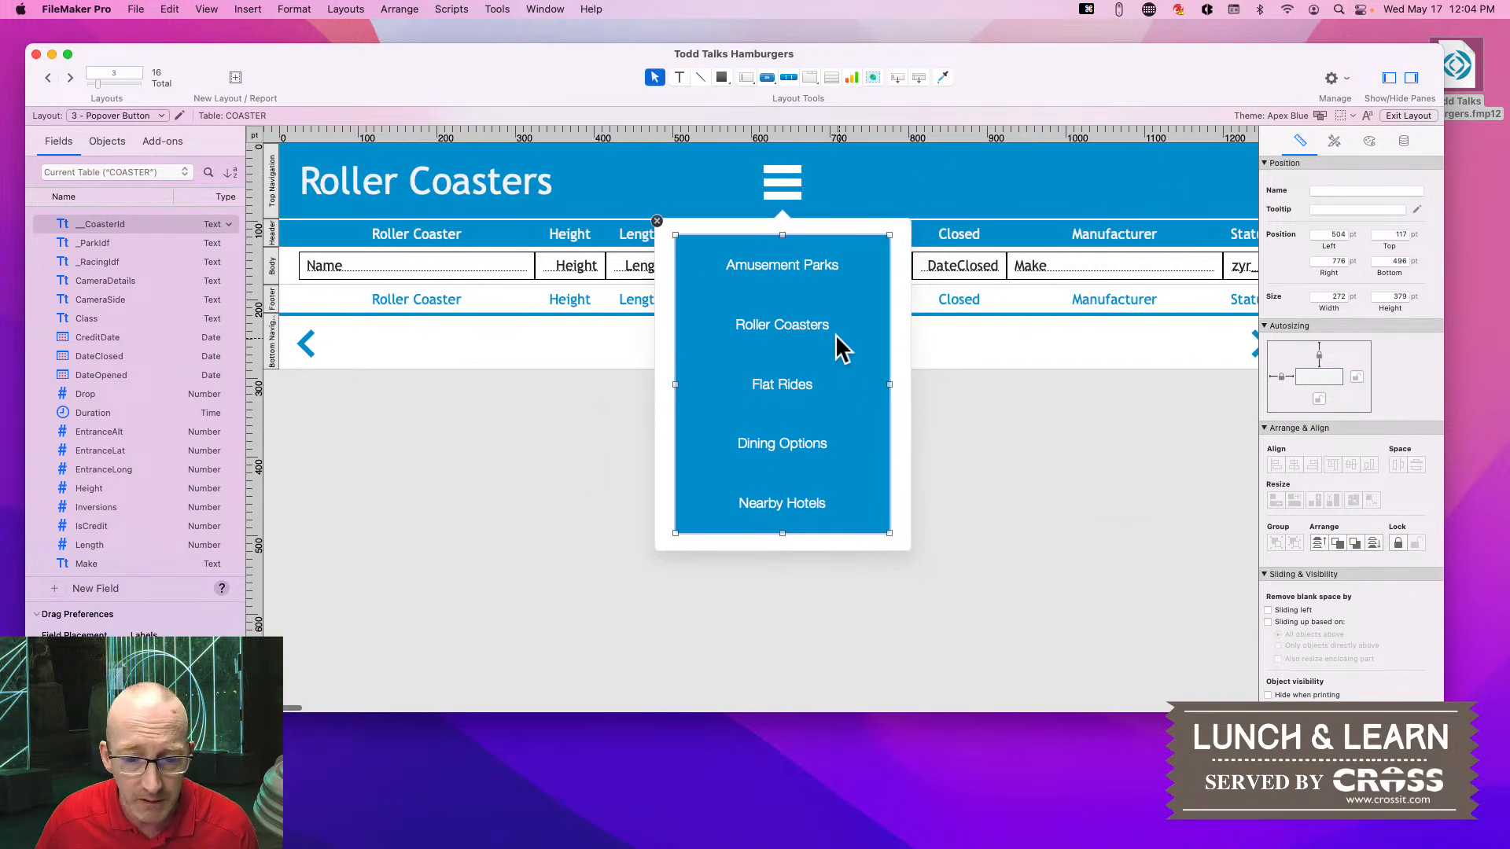
double_click(779, 268)
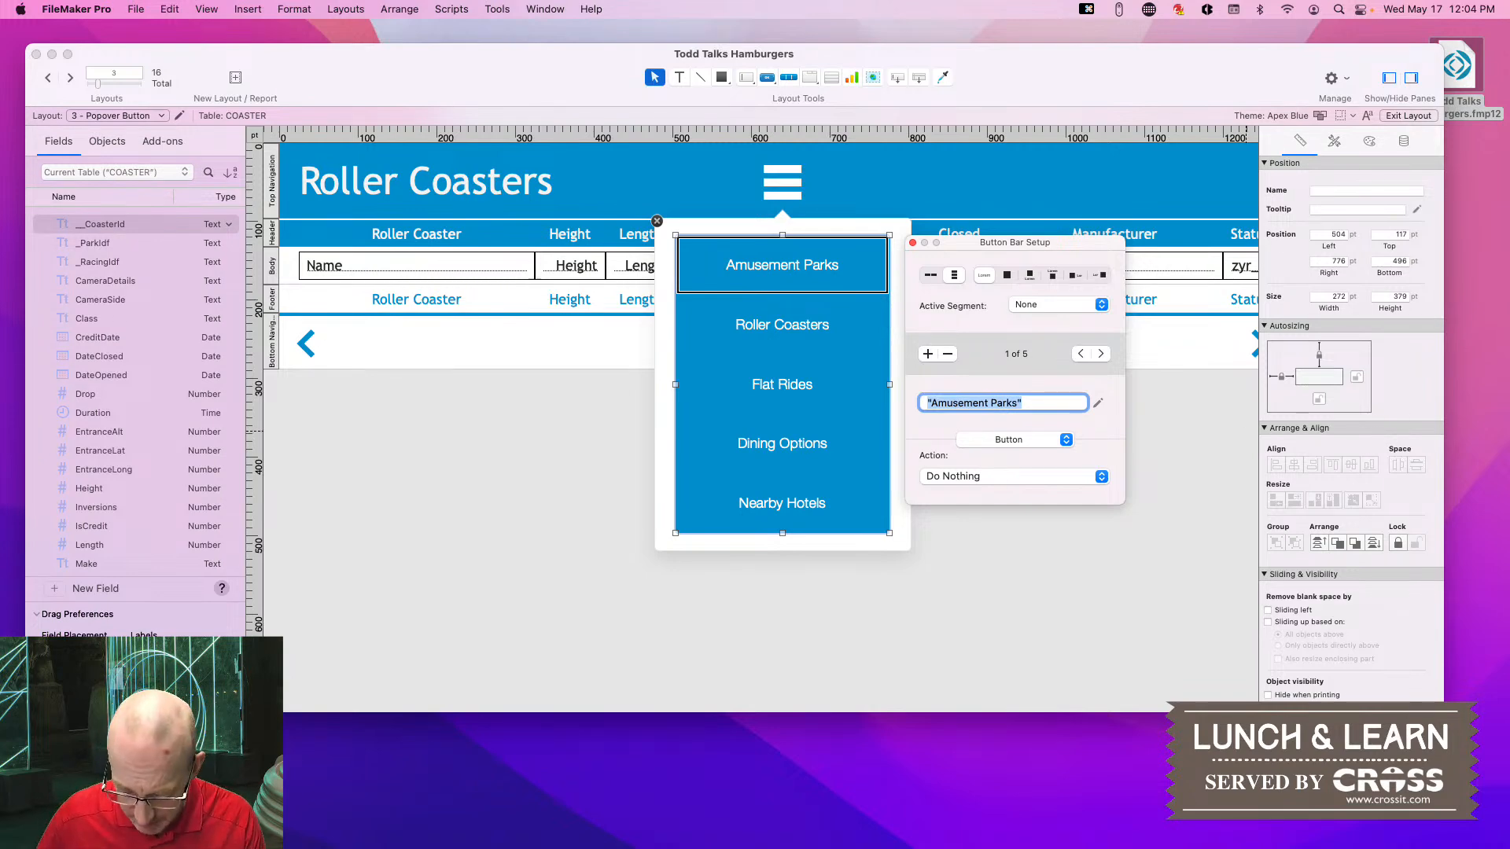
Return to Browse mode without saving the layout changes and go to the 4 - Hidden Button layout
key(super+b)
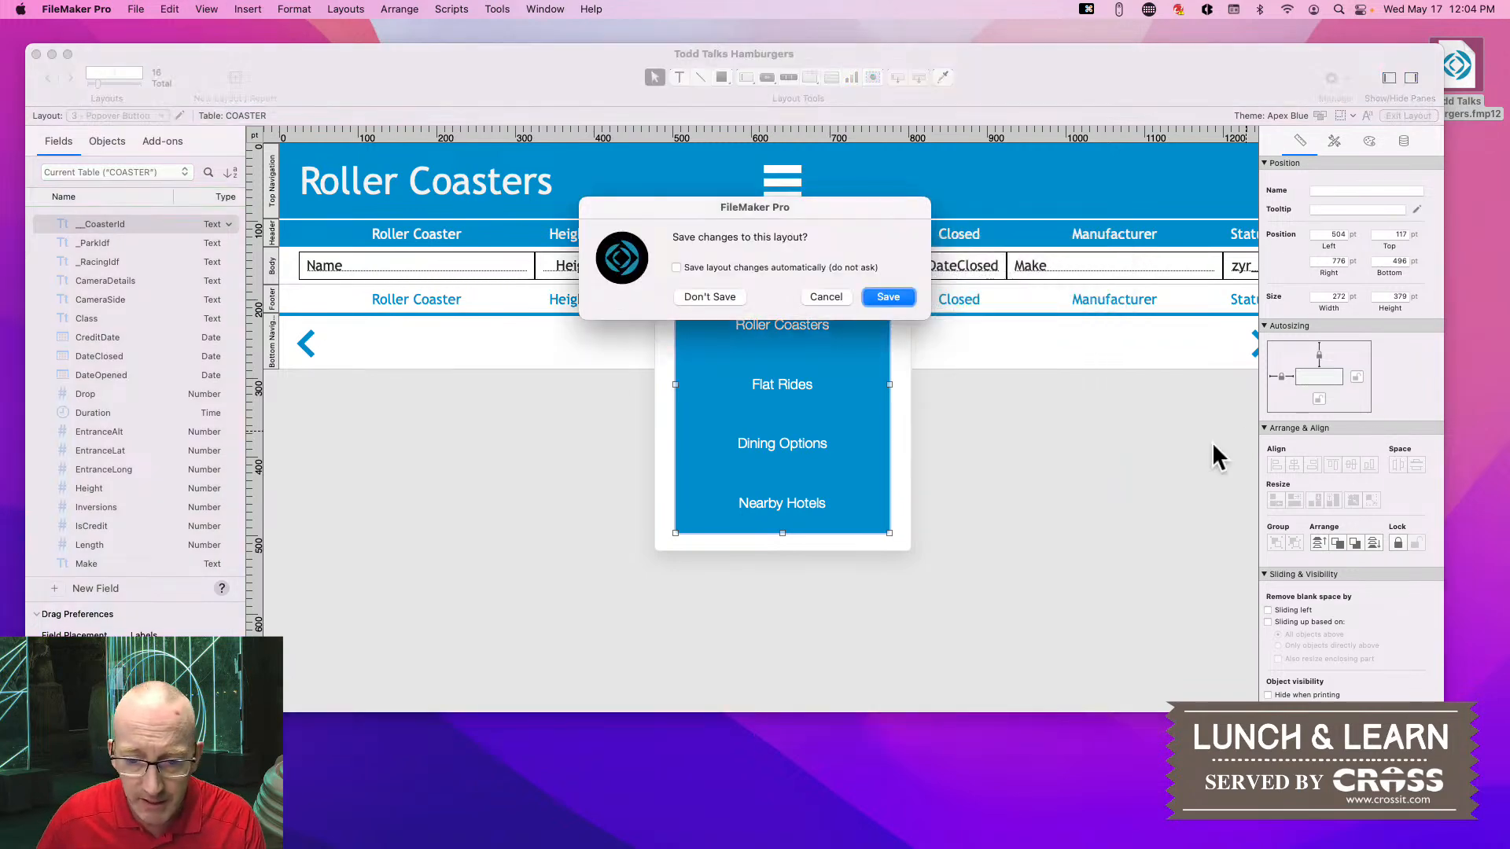
click(704, 296)
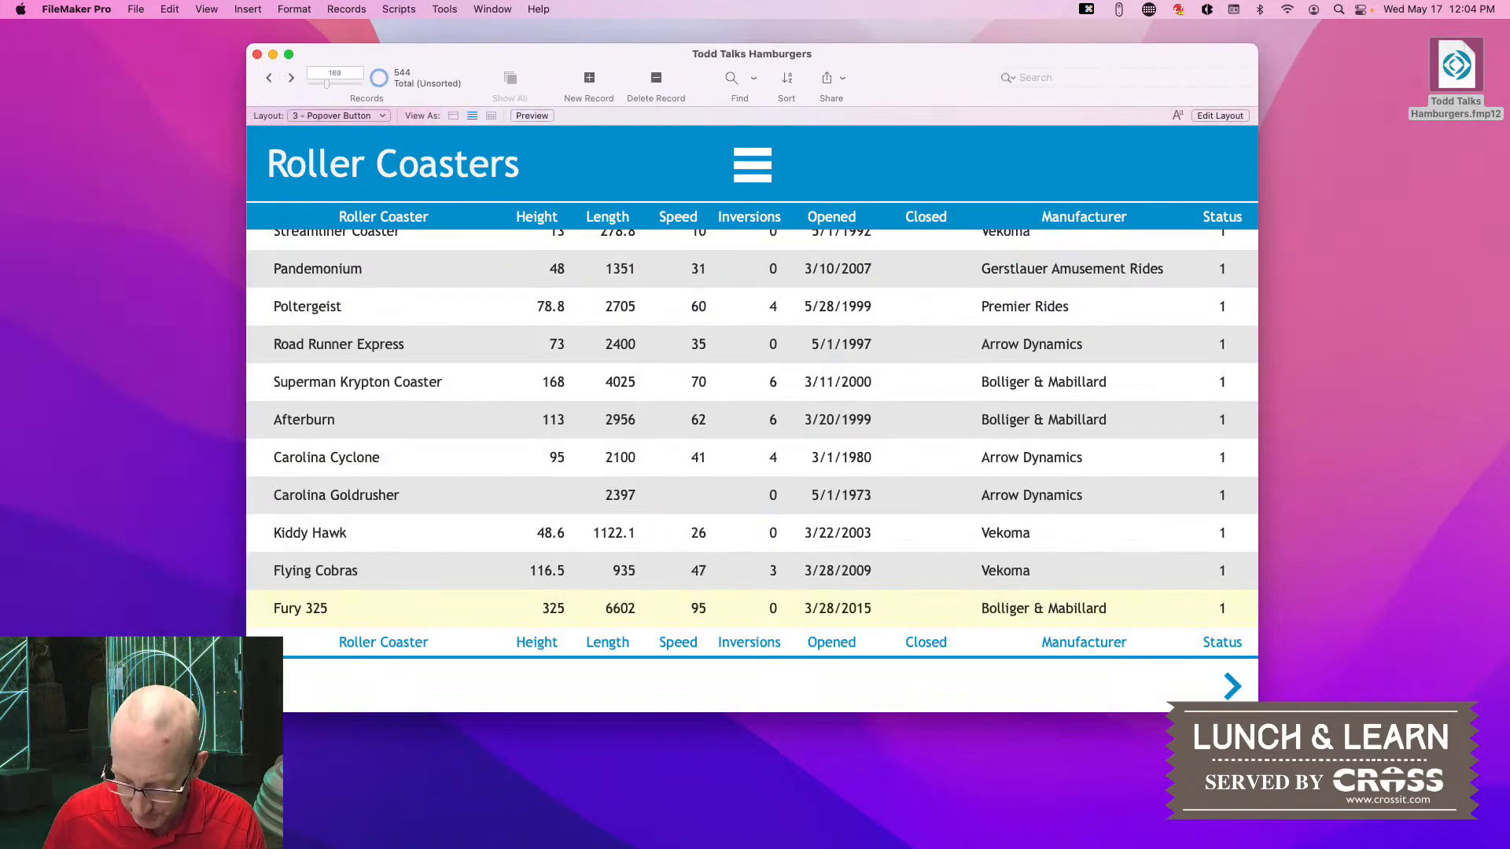
drag(1509, 566, 81, 71)
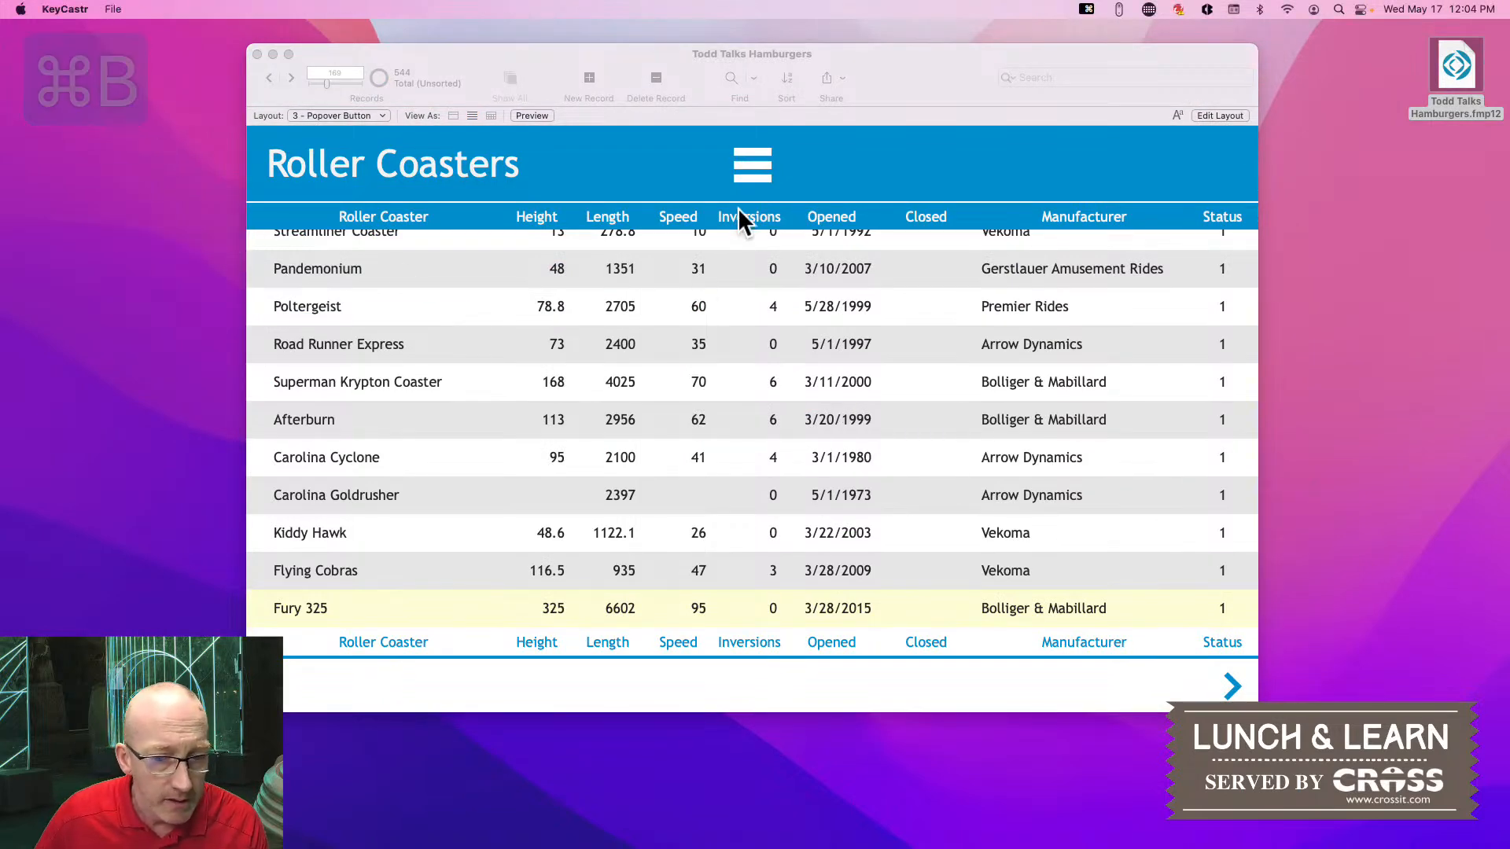
click(1231, 687)
click(1232, 687)
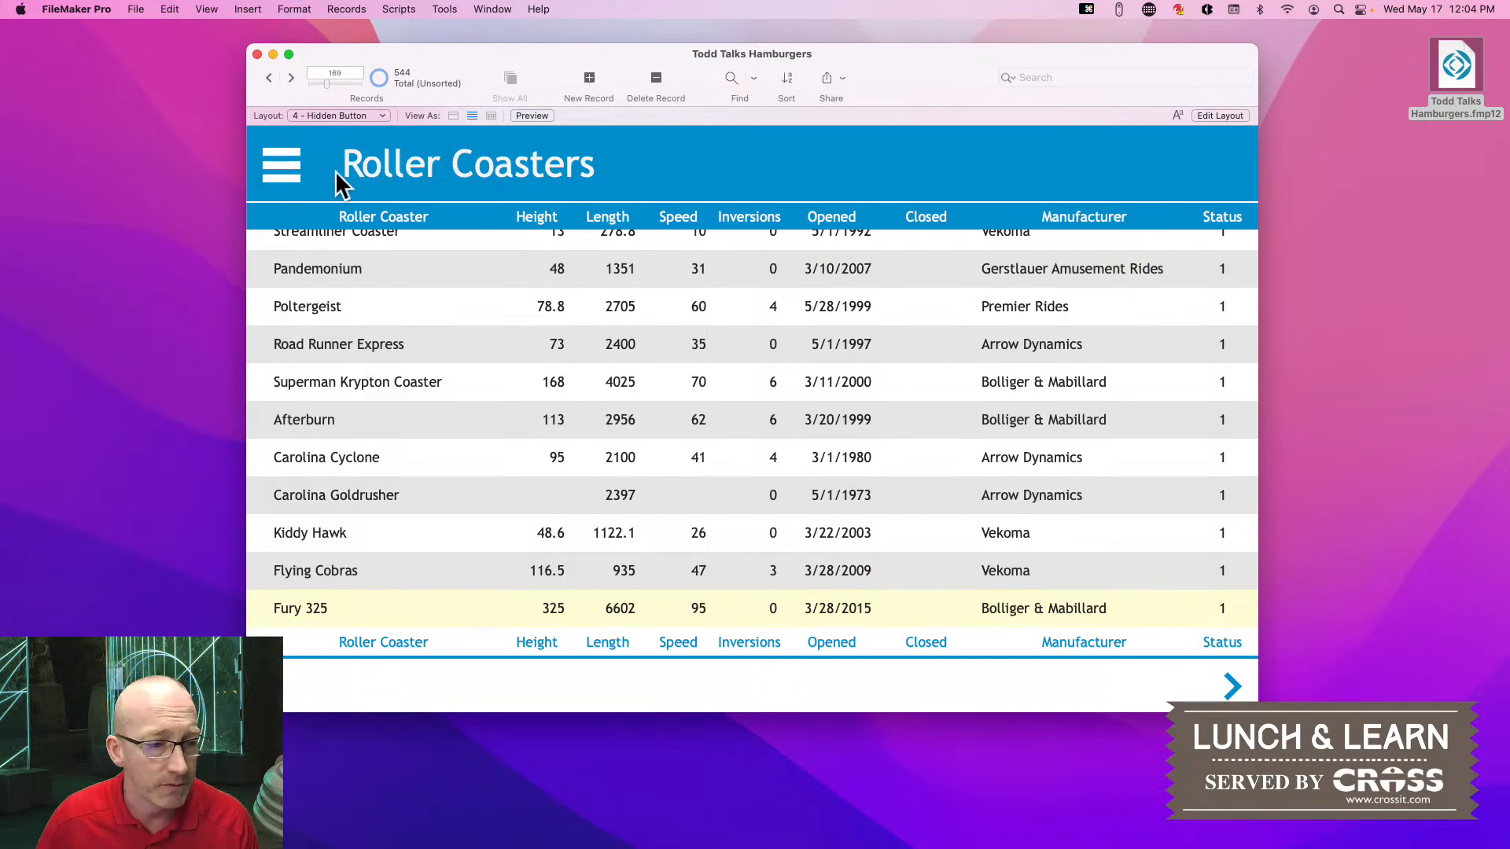
Try the hamburger menu, then review the hamburger button's single-step action in Layout mode
click(287, 177)
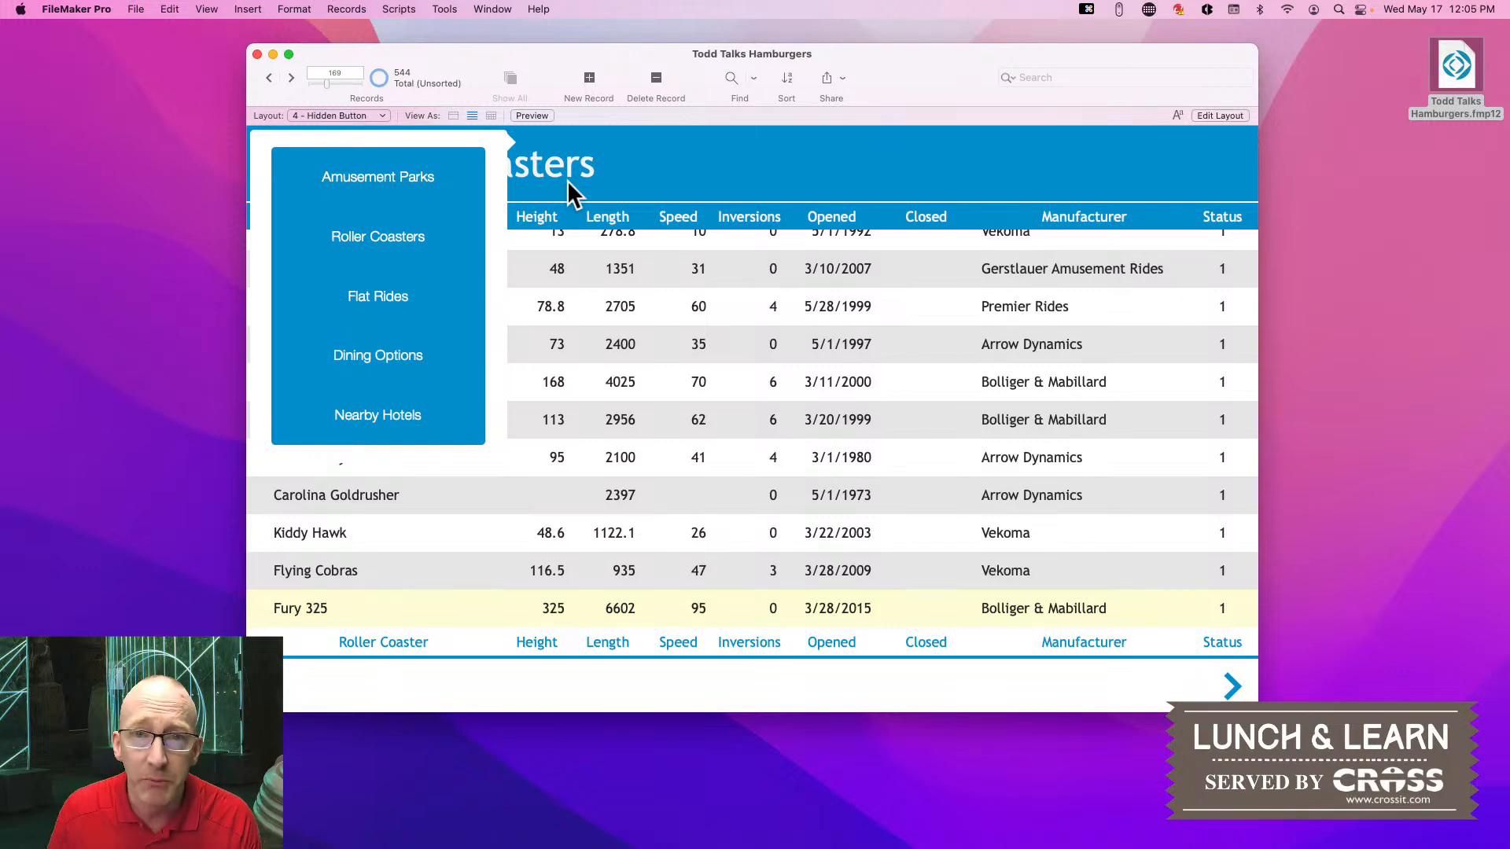
key(super+l)
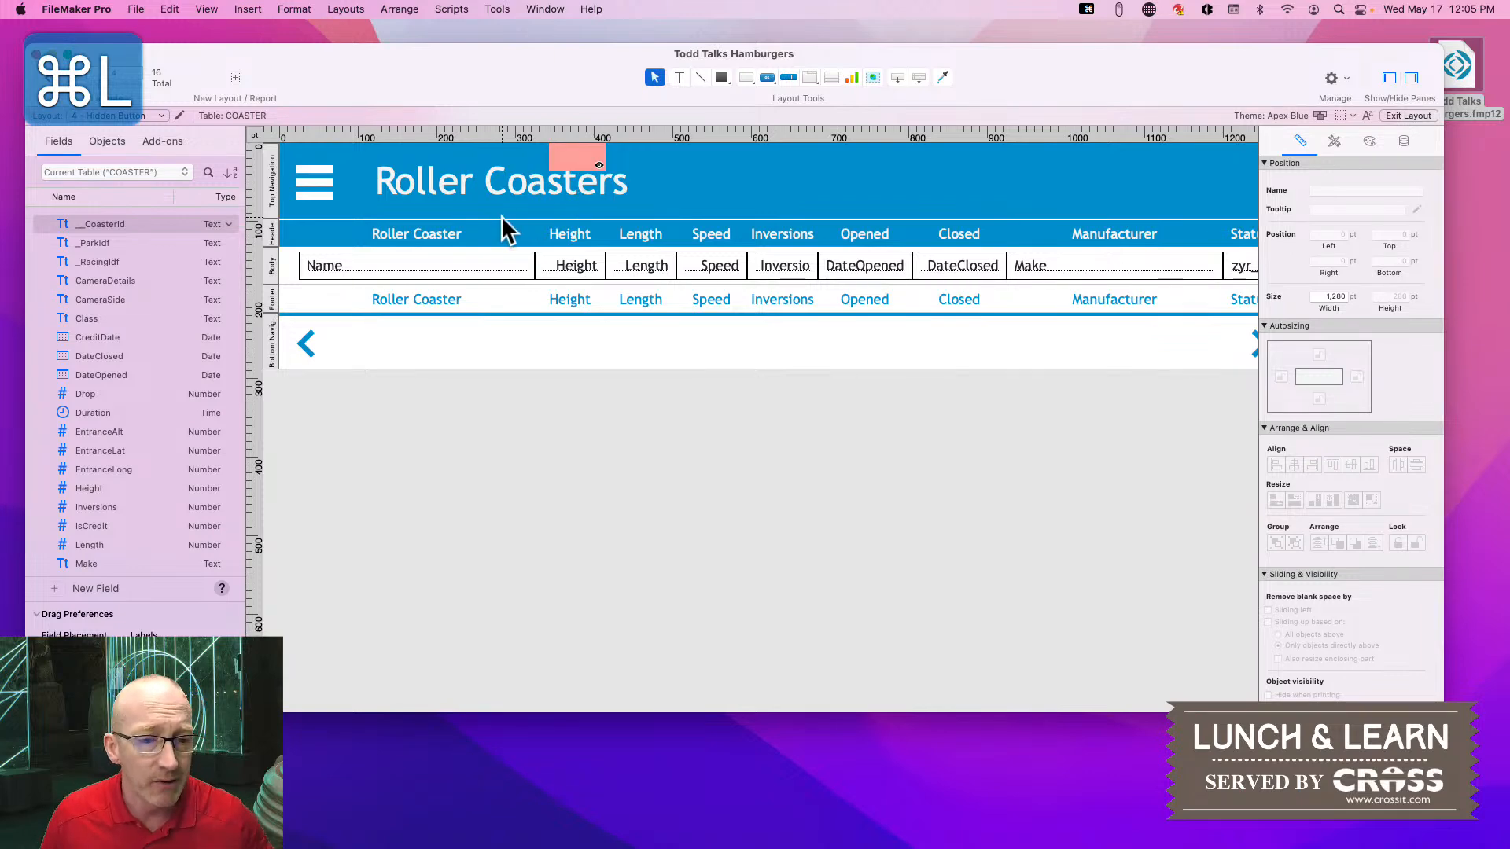
double_click(314, 187)
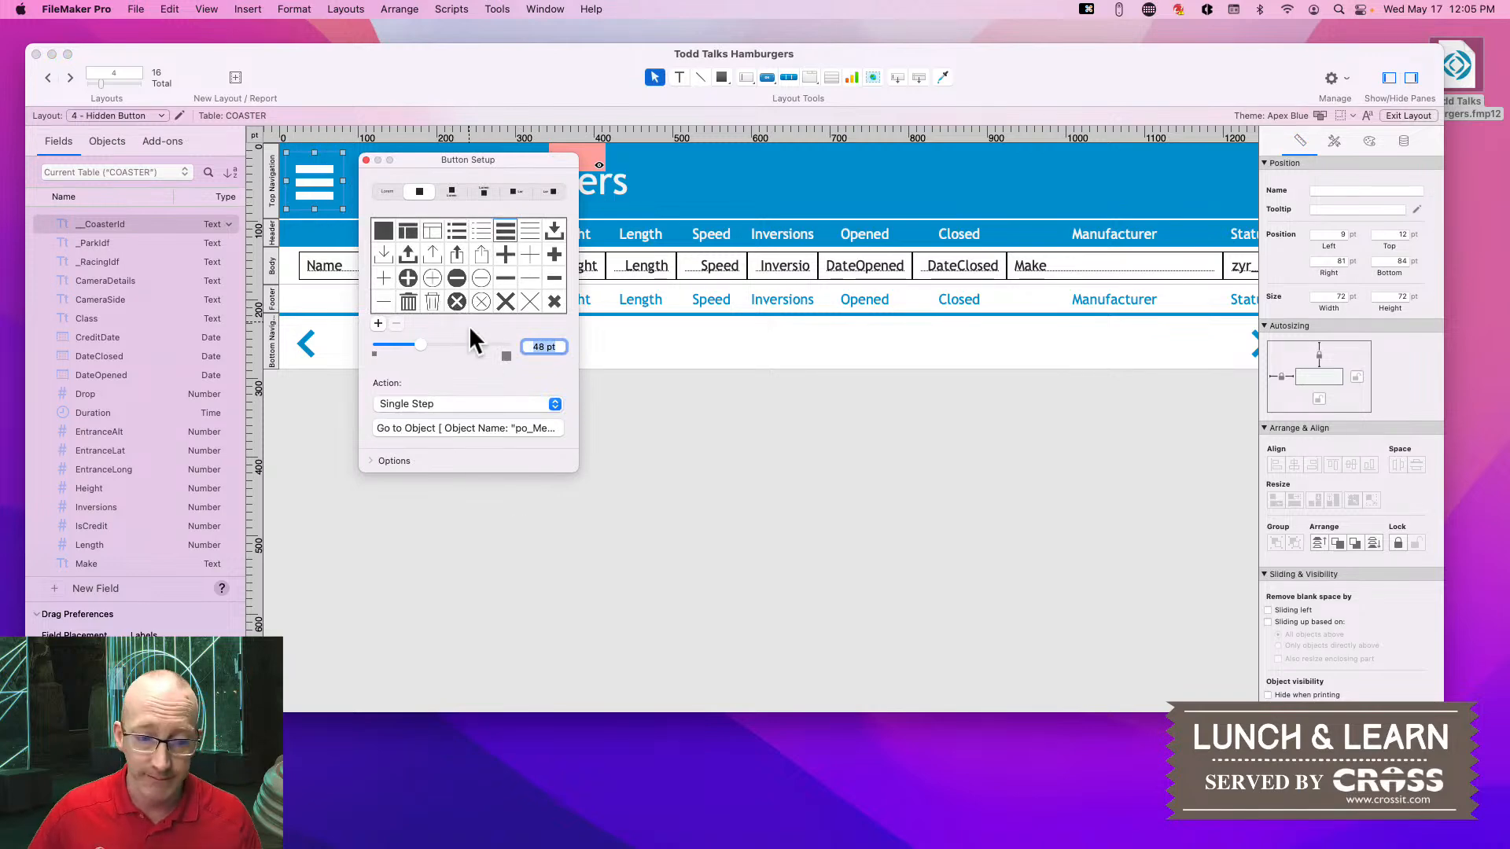
click(434, 428)
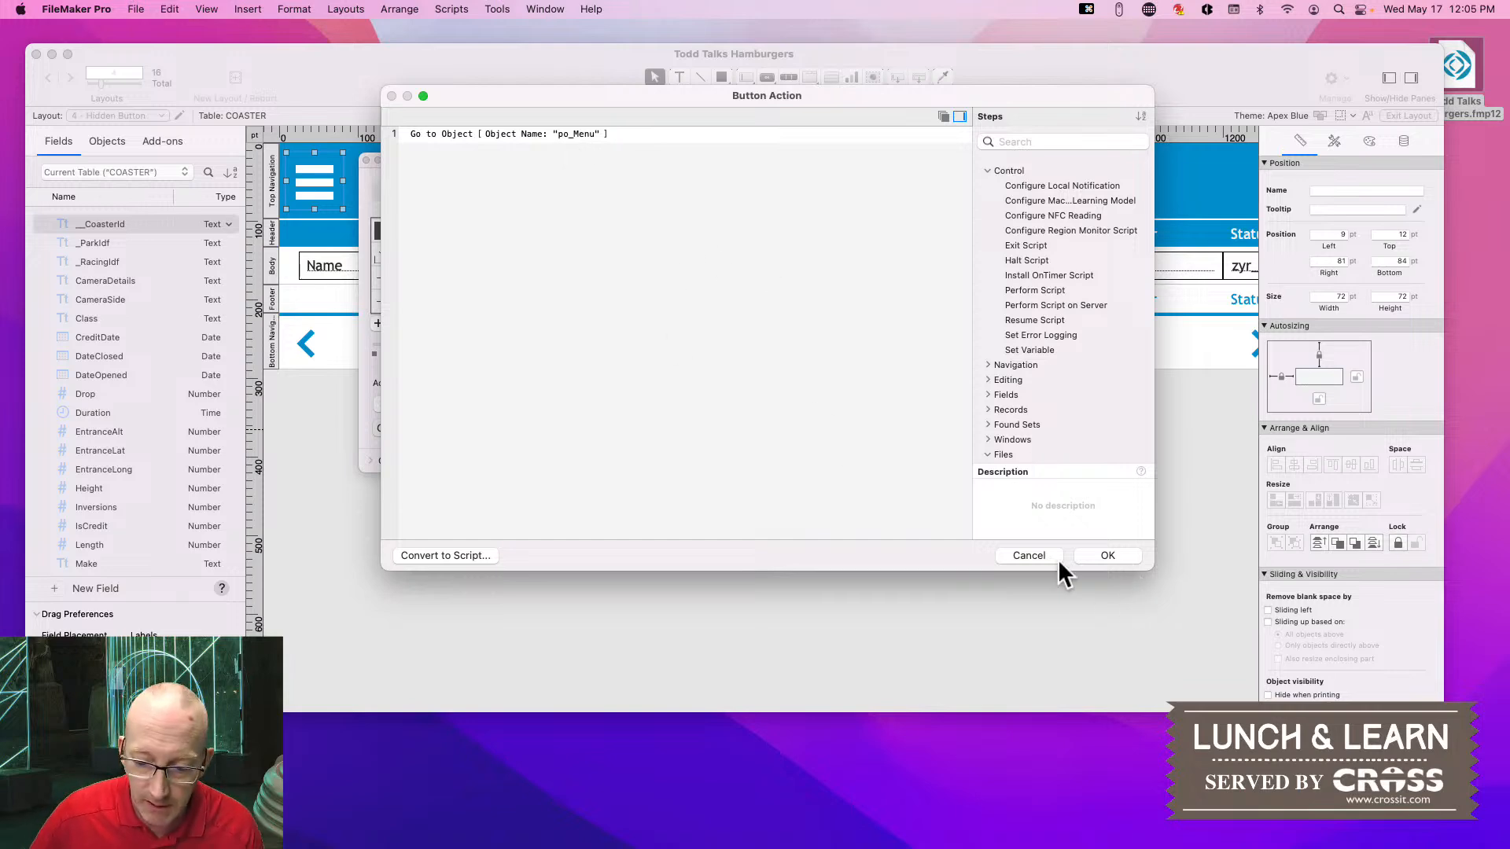
click(1106, 555)
click(365, 160)
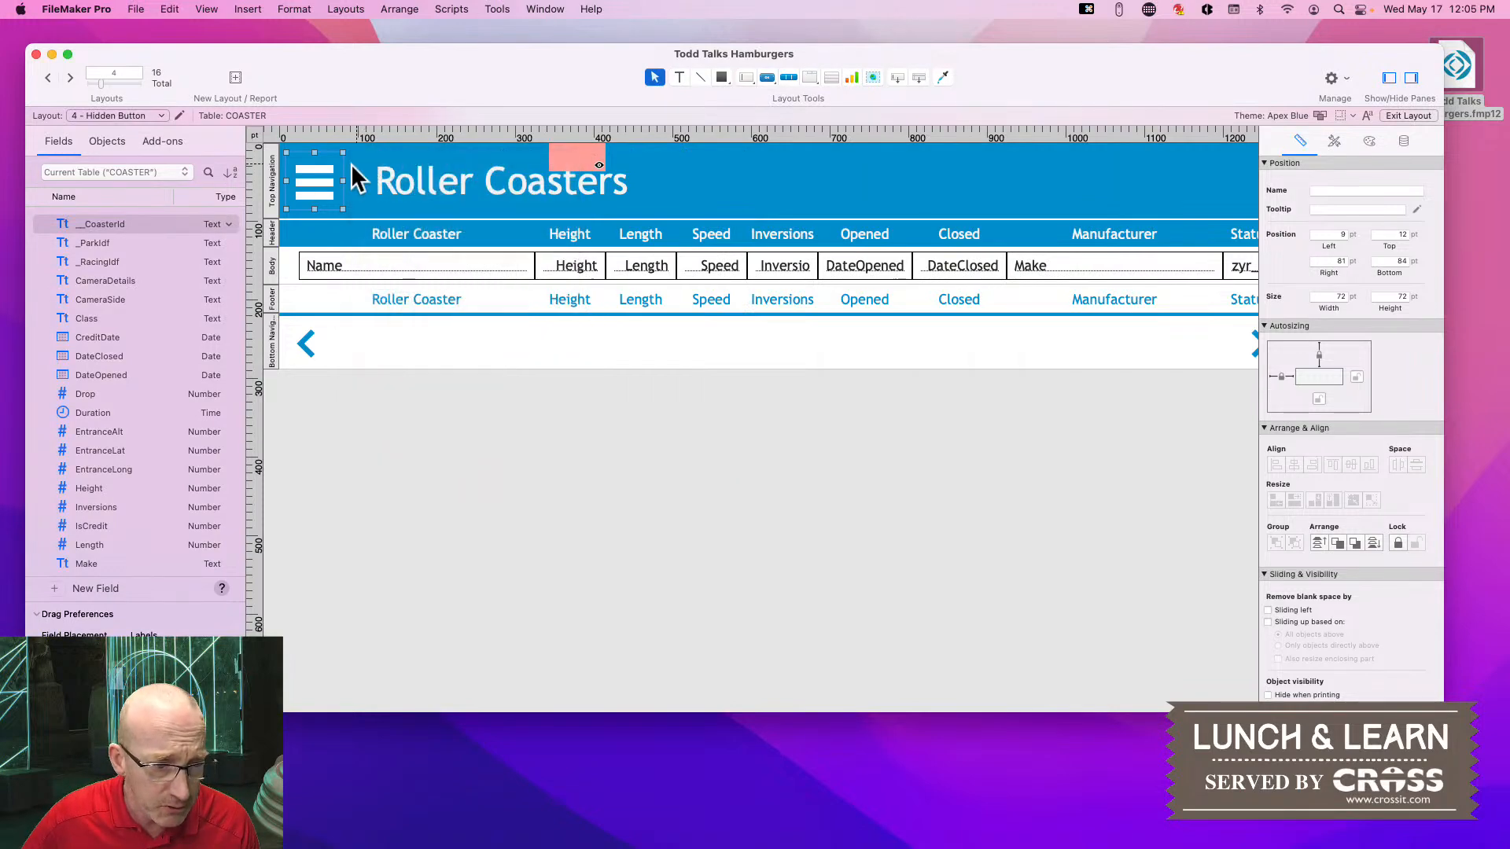
Check the hide condition of the small pink popover button above the Roller Coasters title
click(572, 153)
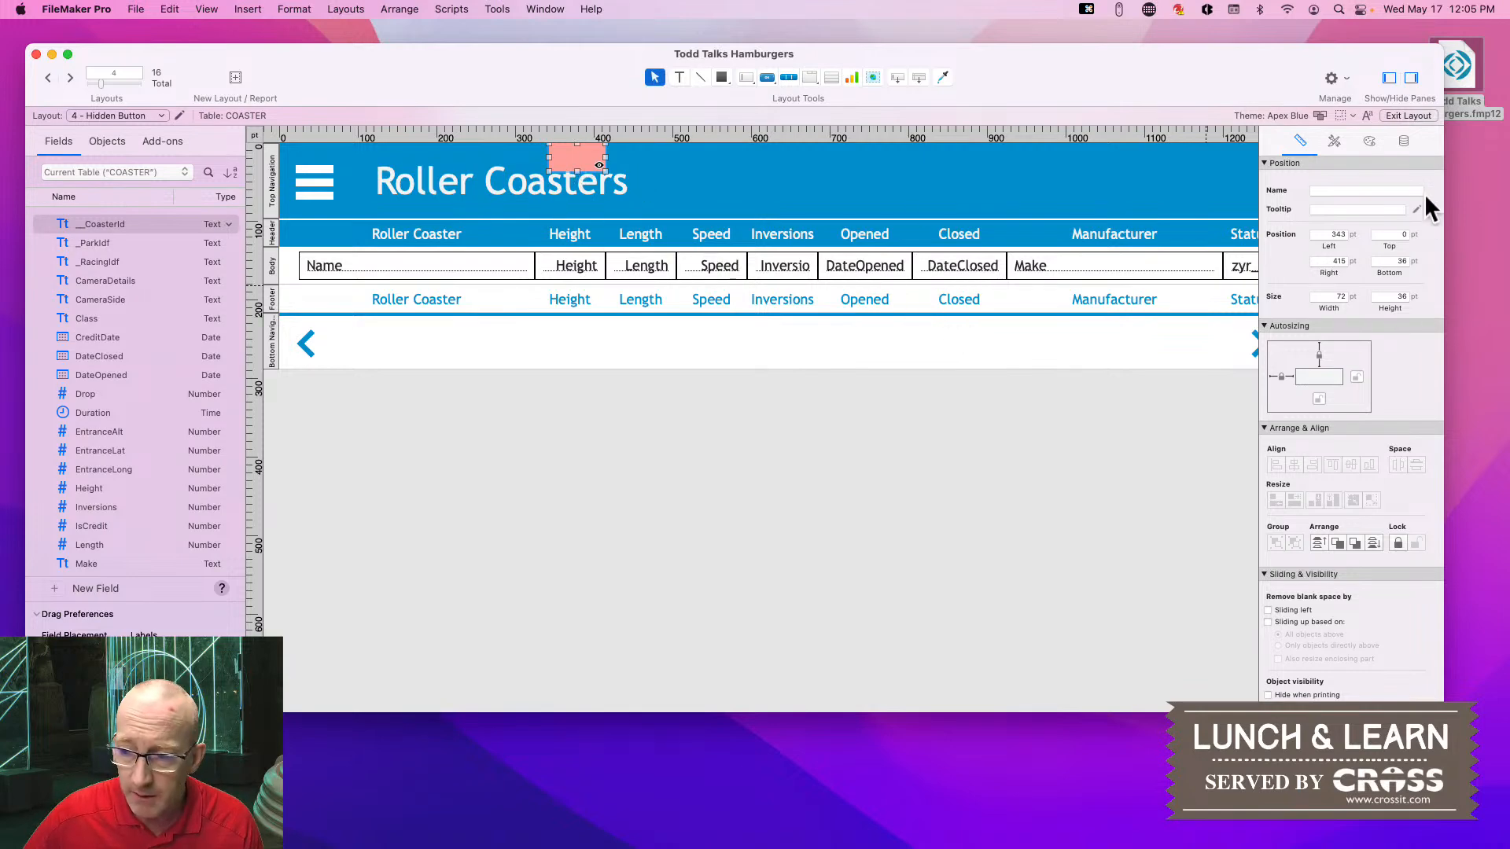
click(1404, 140)
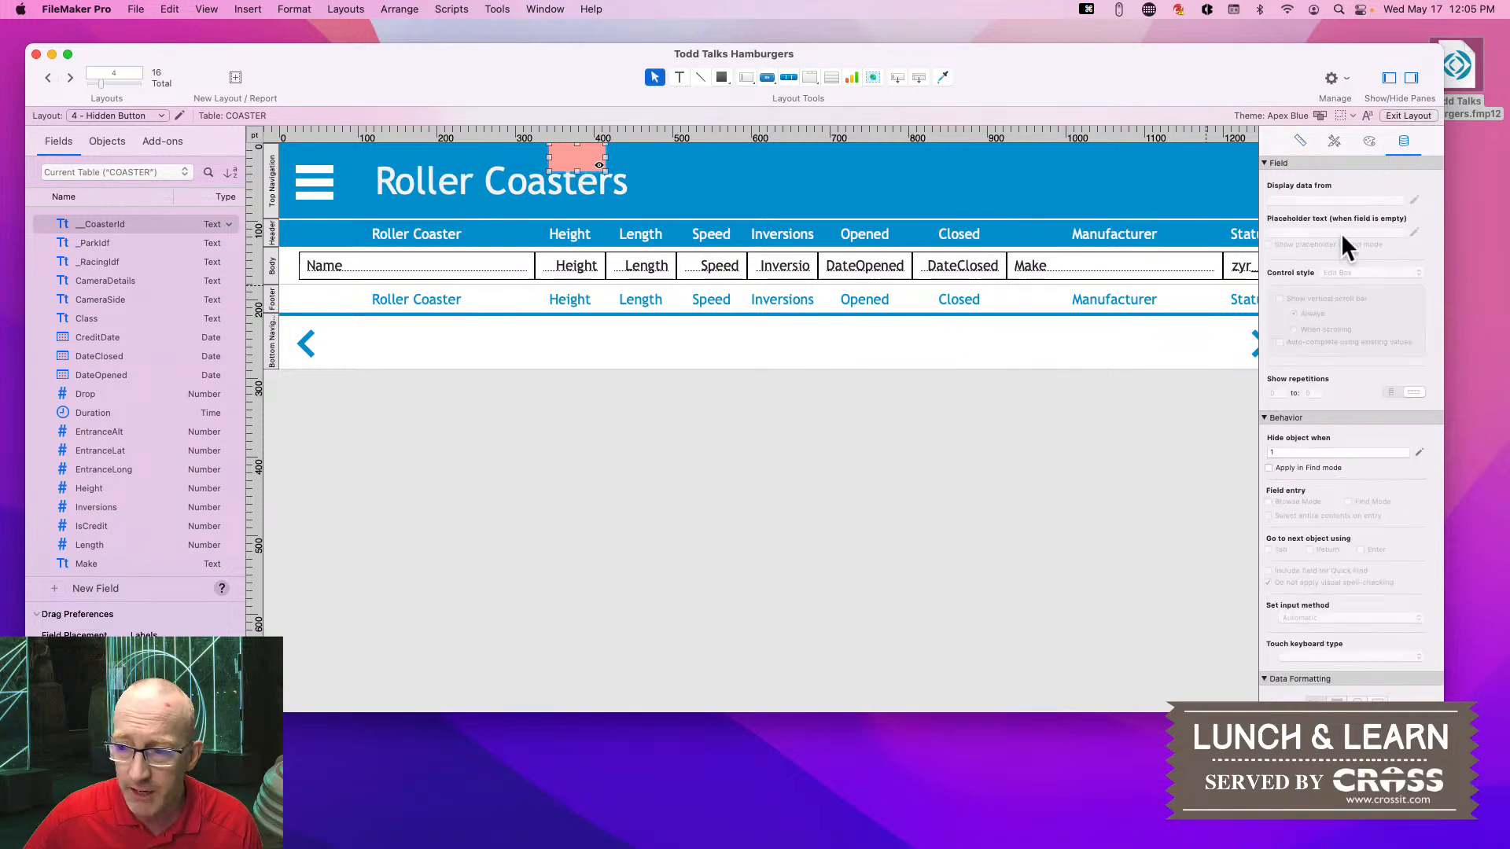
click(1281, 453)
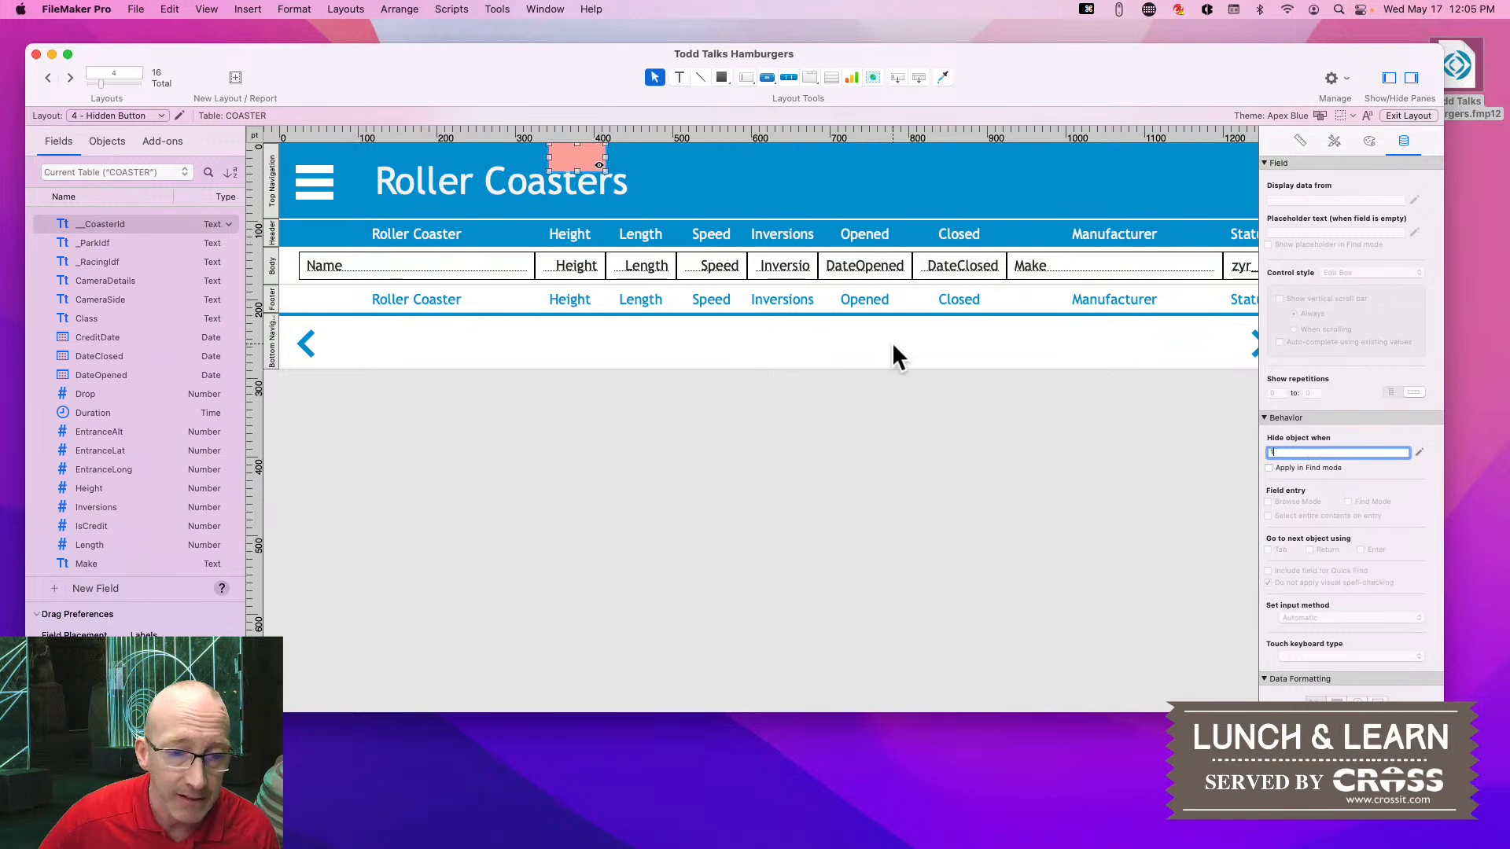
click(566, 157)
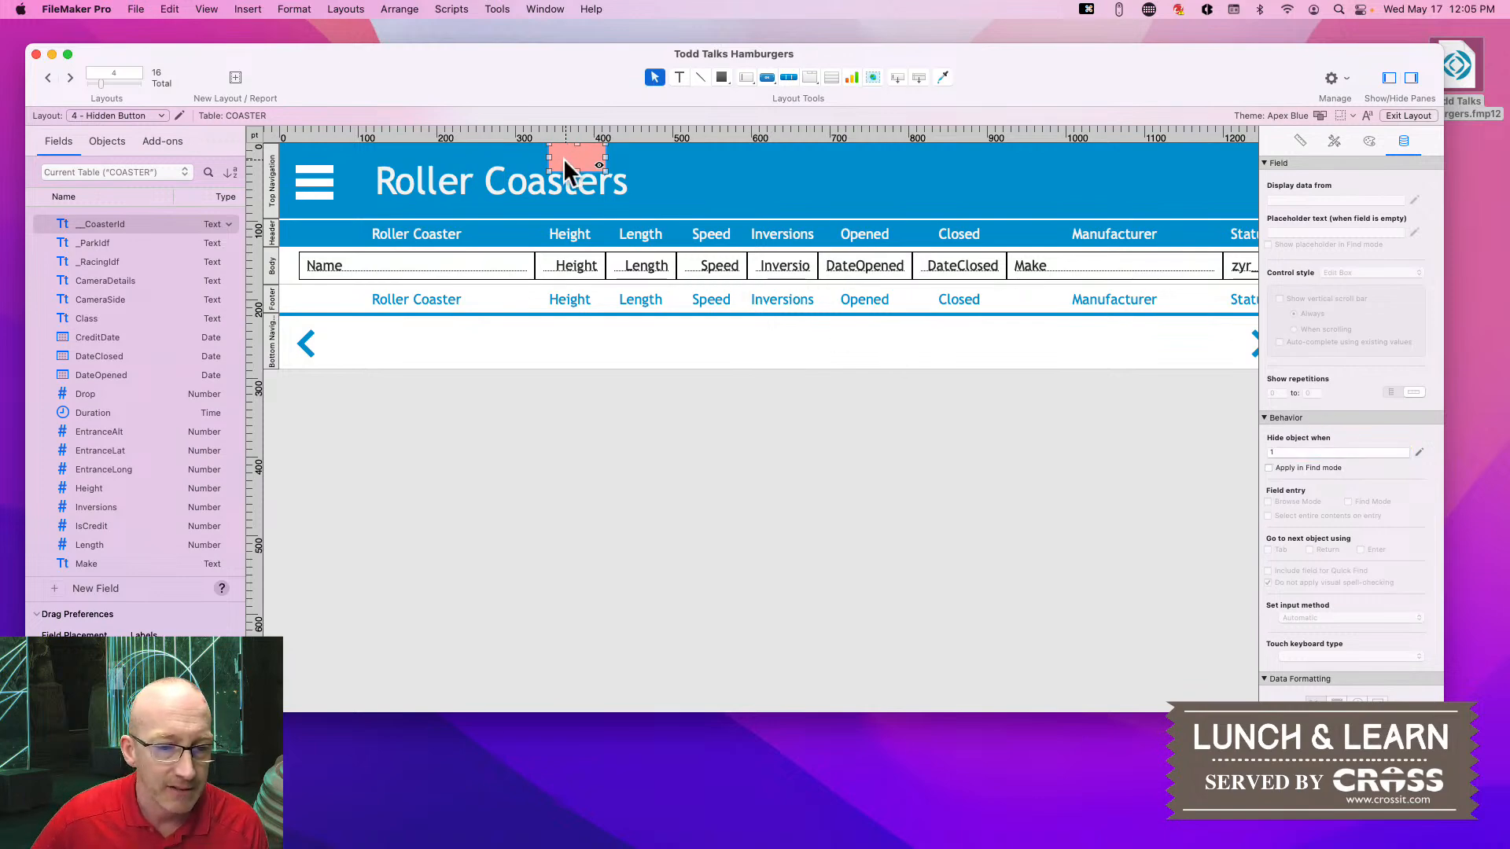
Open the pink button's popover setup and check the object name of its popover
double_click(561, 158)
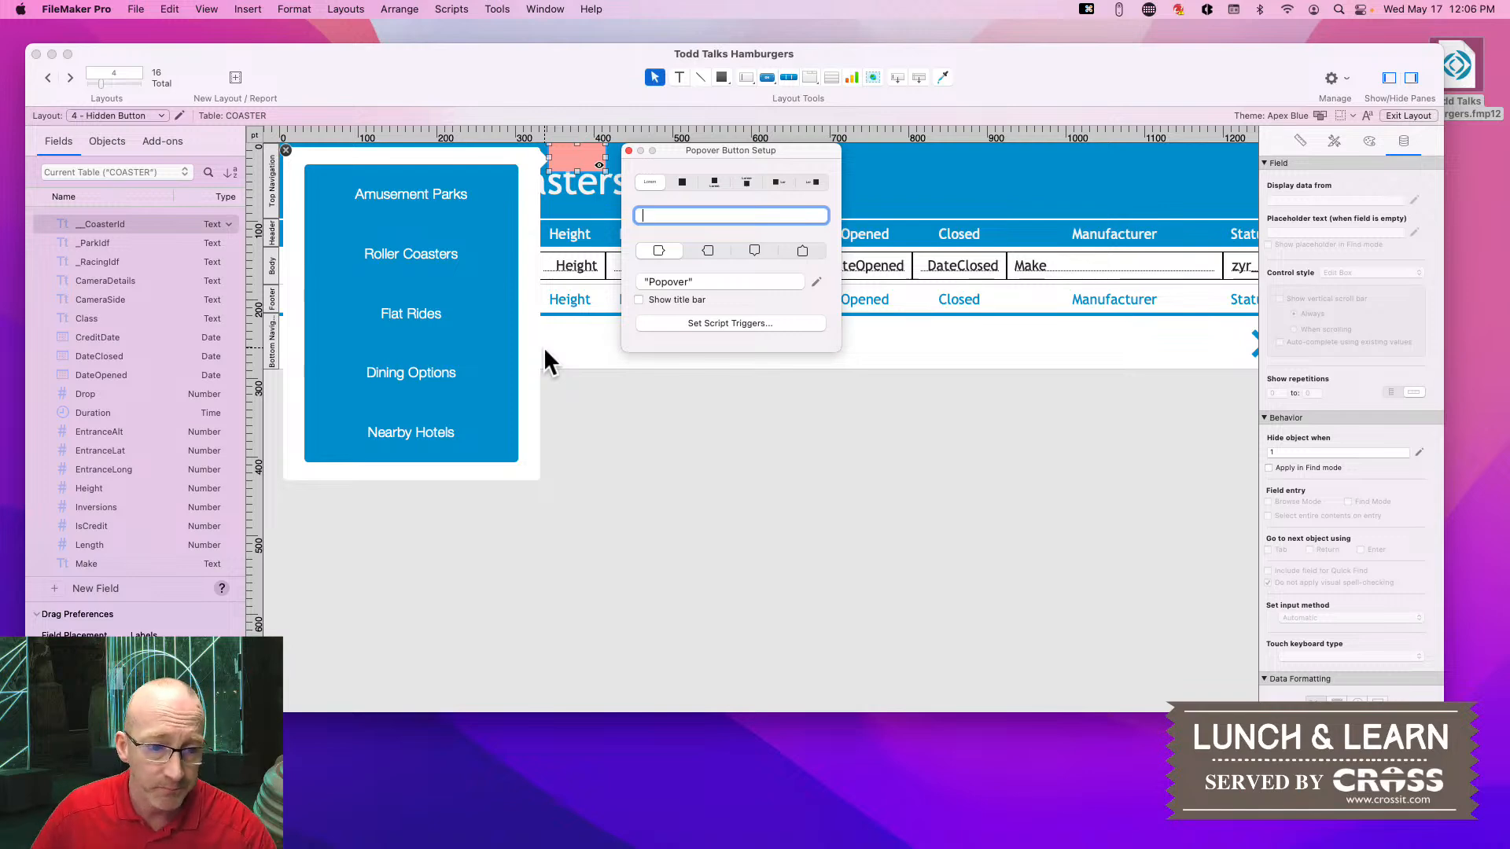
click(533, 264)
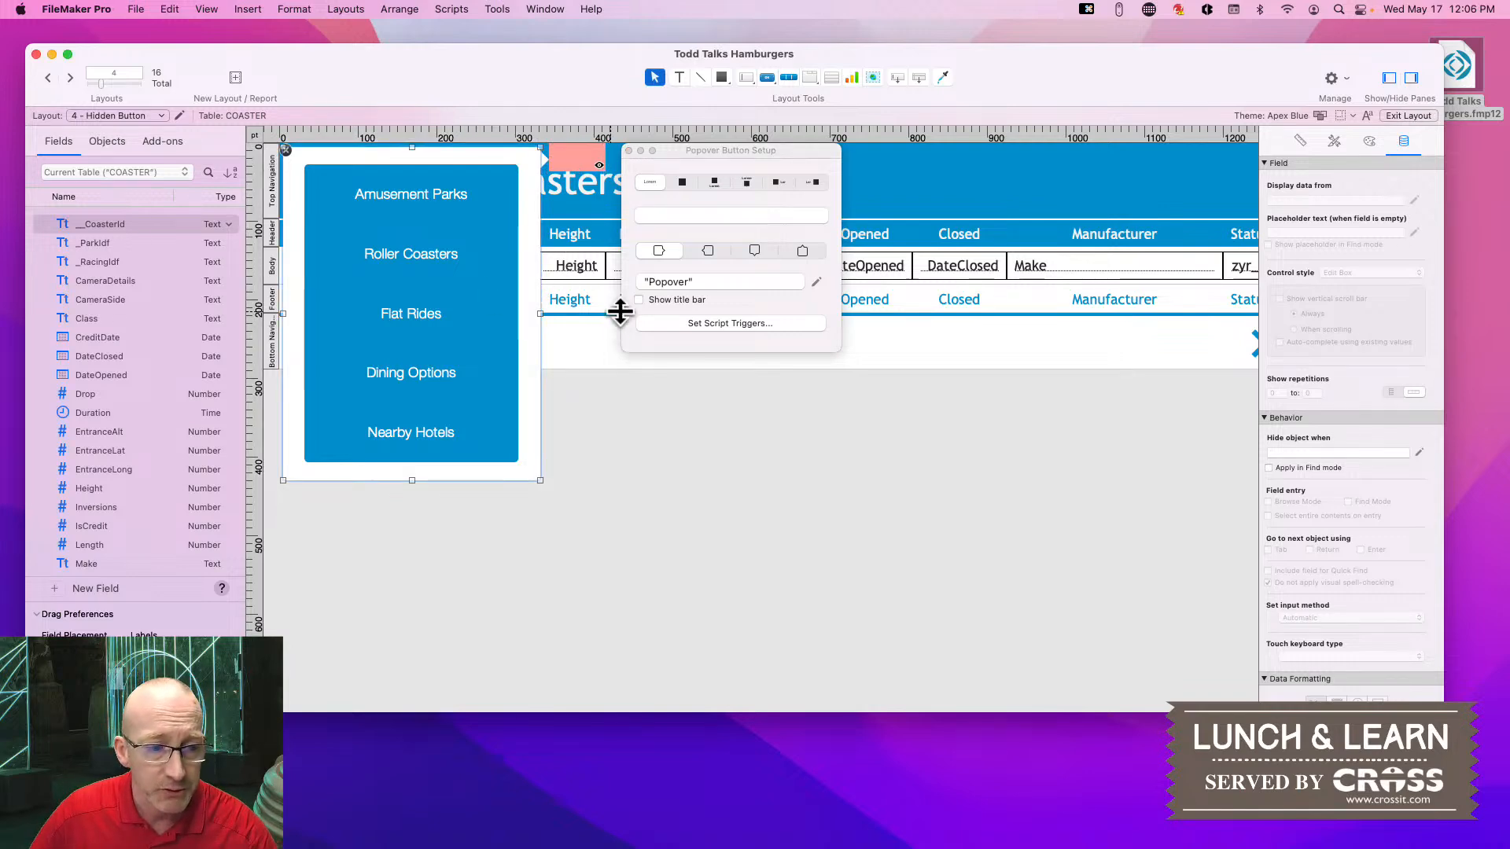
click(1299, 140)
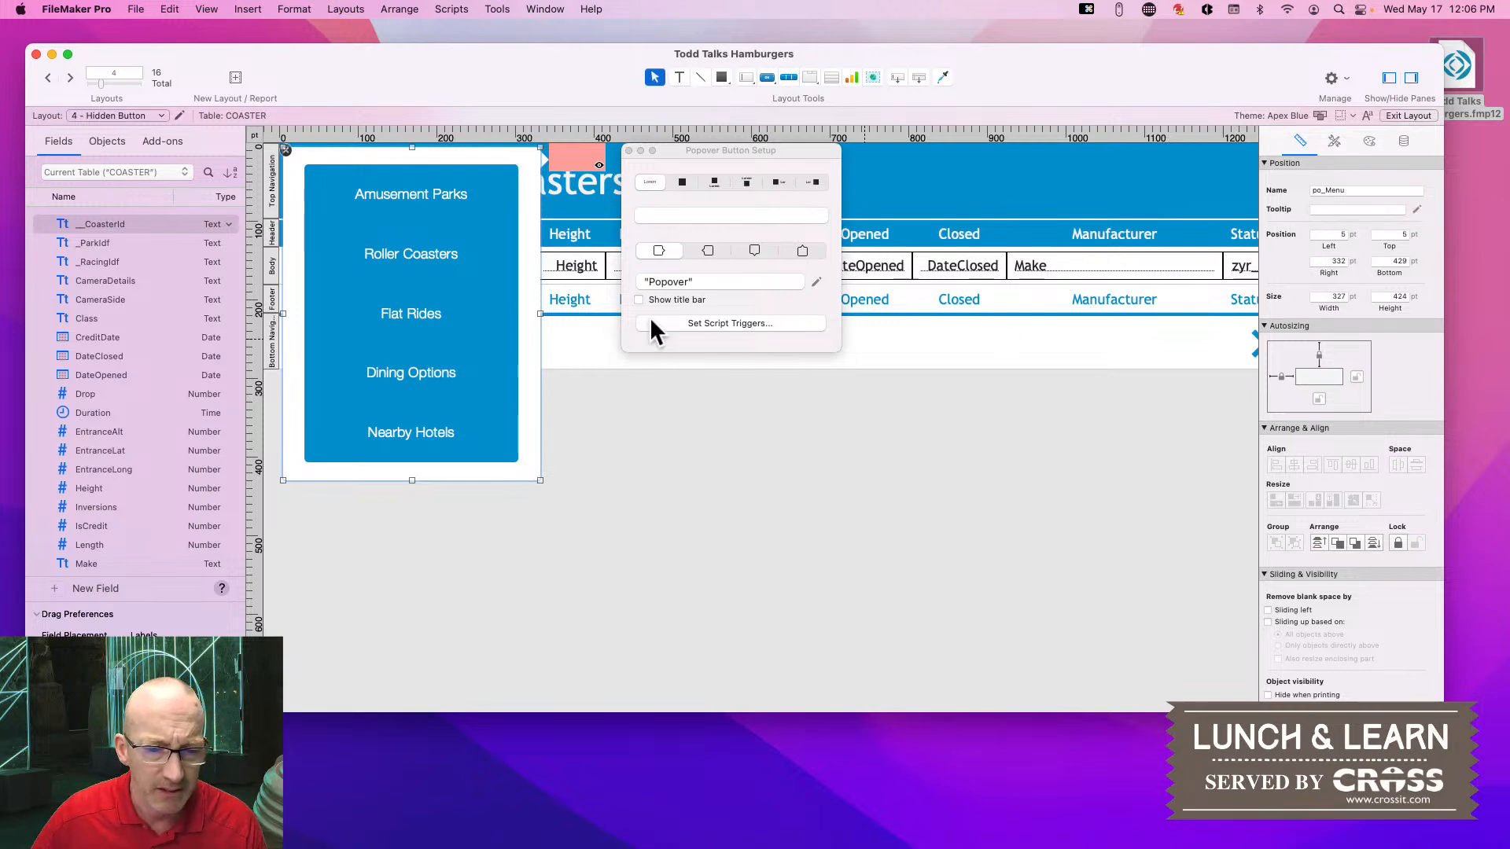
click(628, 151)
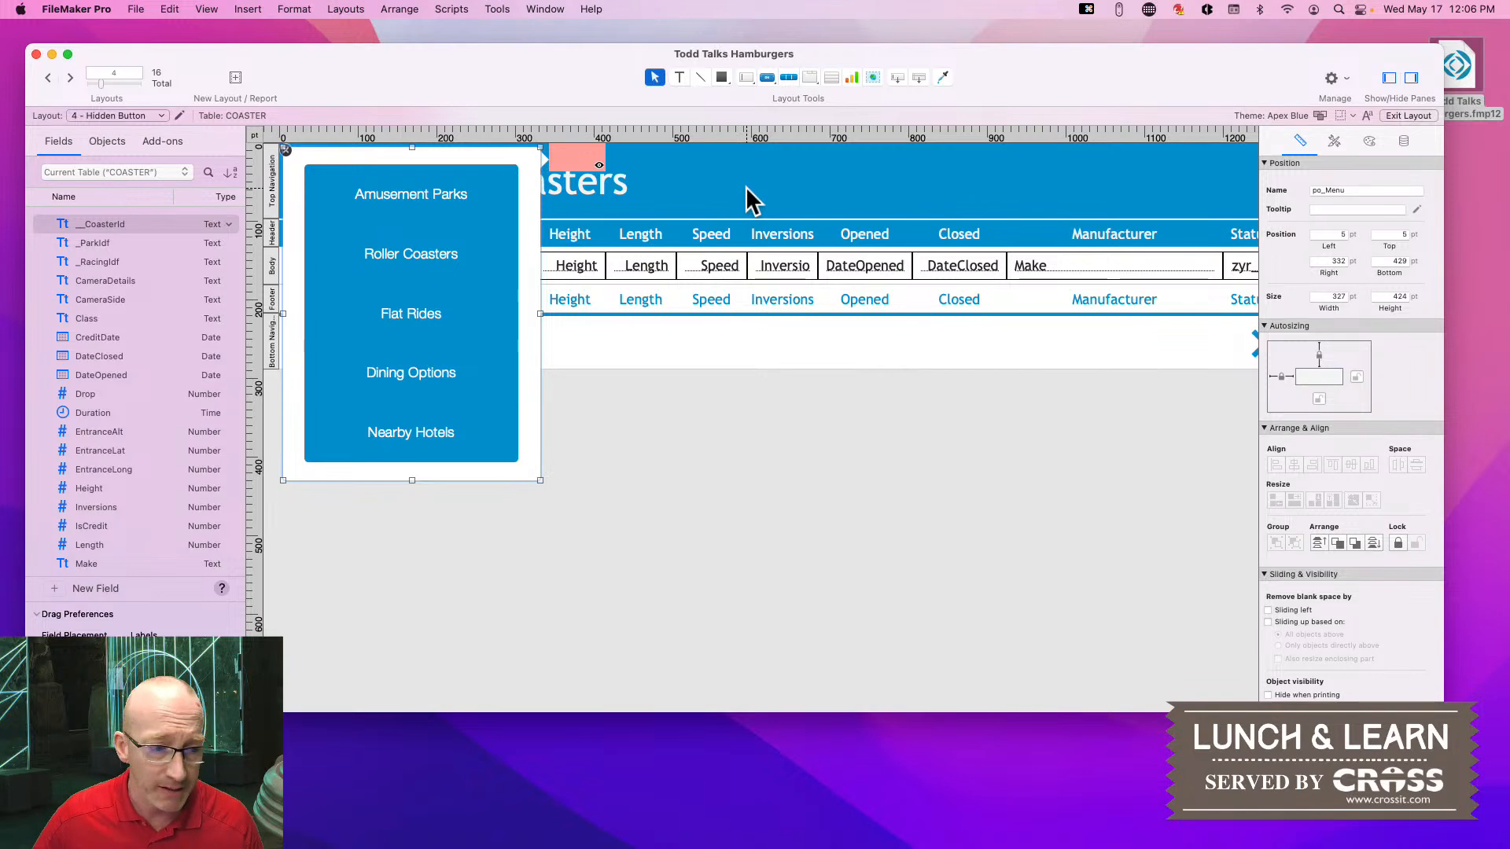
click(564, 158)
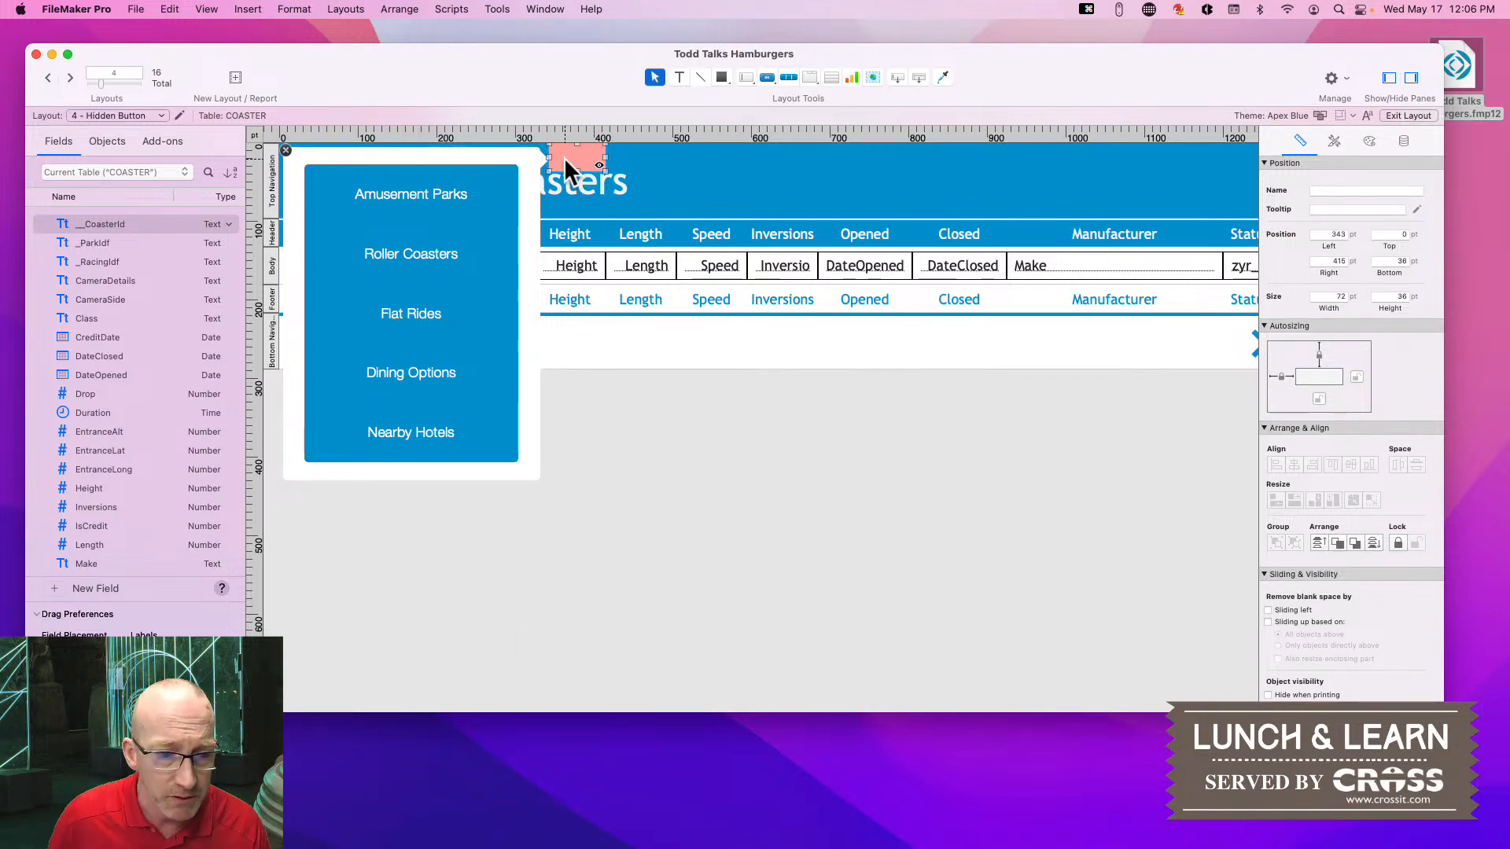
key(Left)
key(Right)
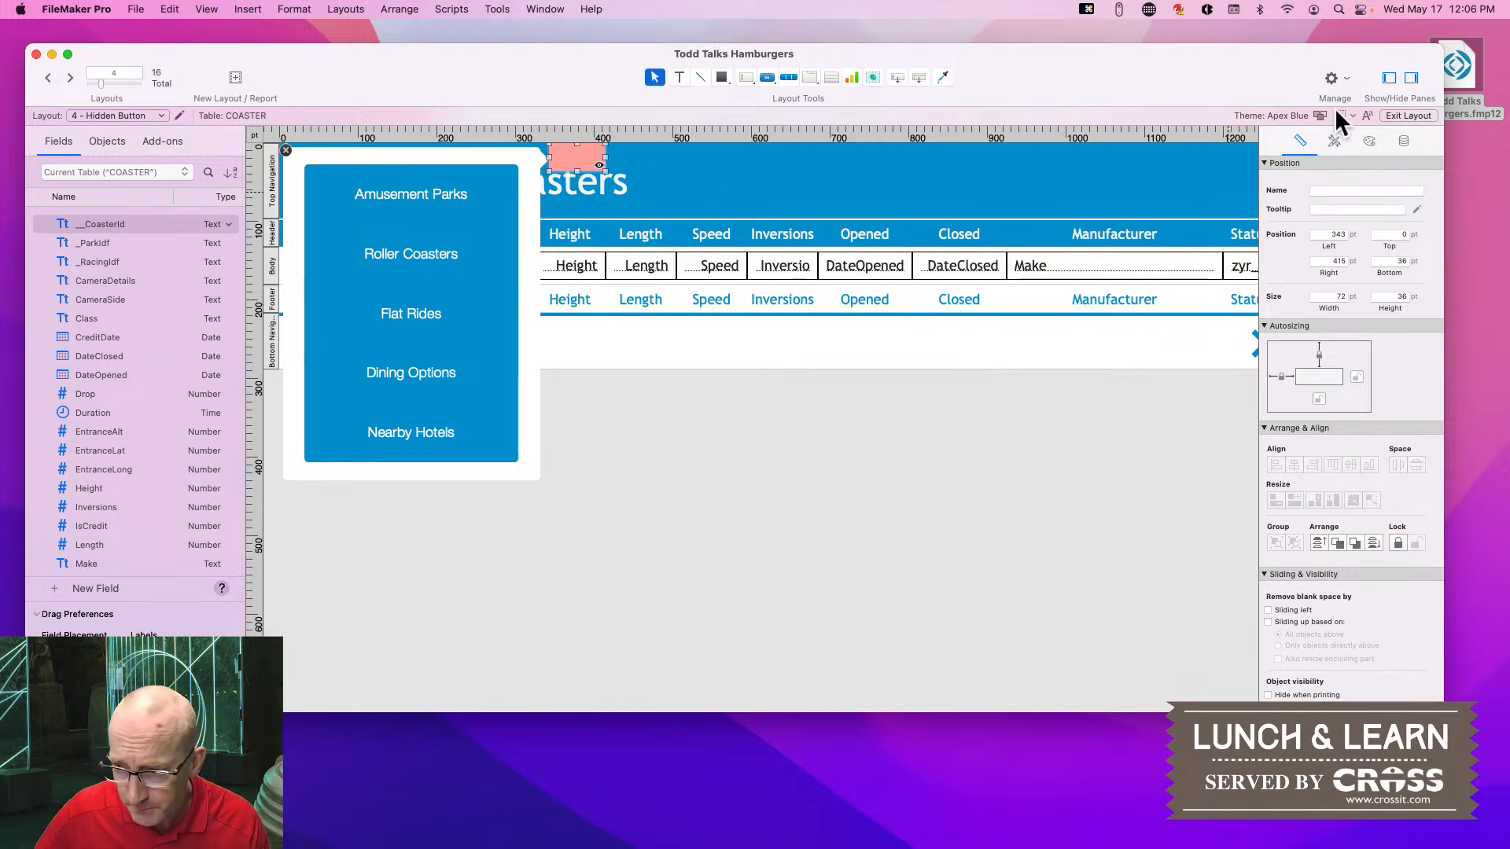
Turn on the outer shadow effect for the navigation menu popover
click(1404, 142)
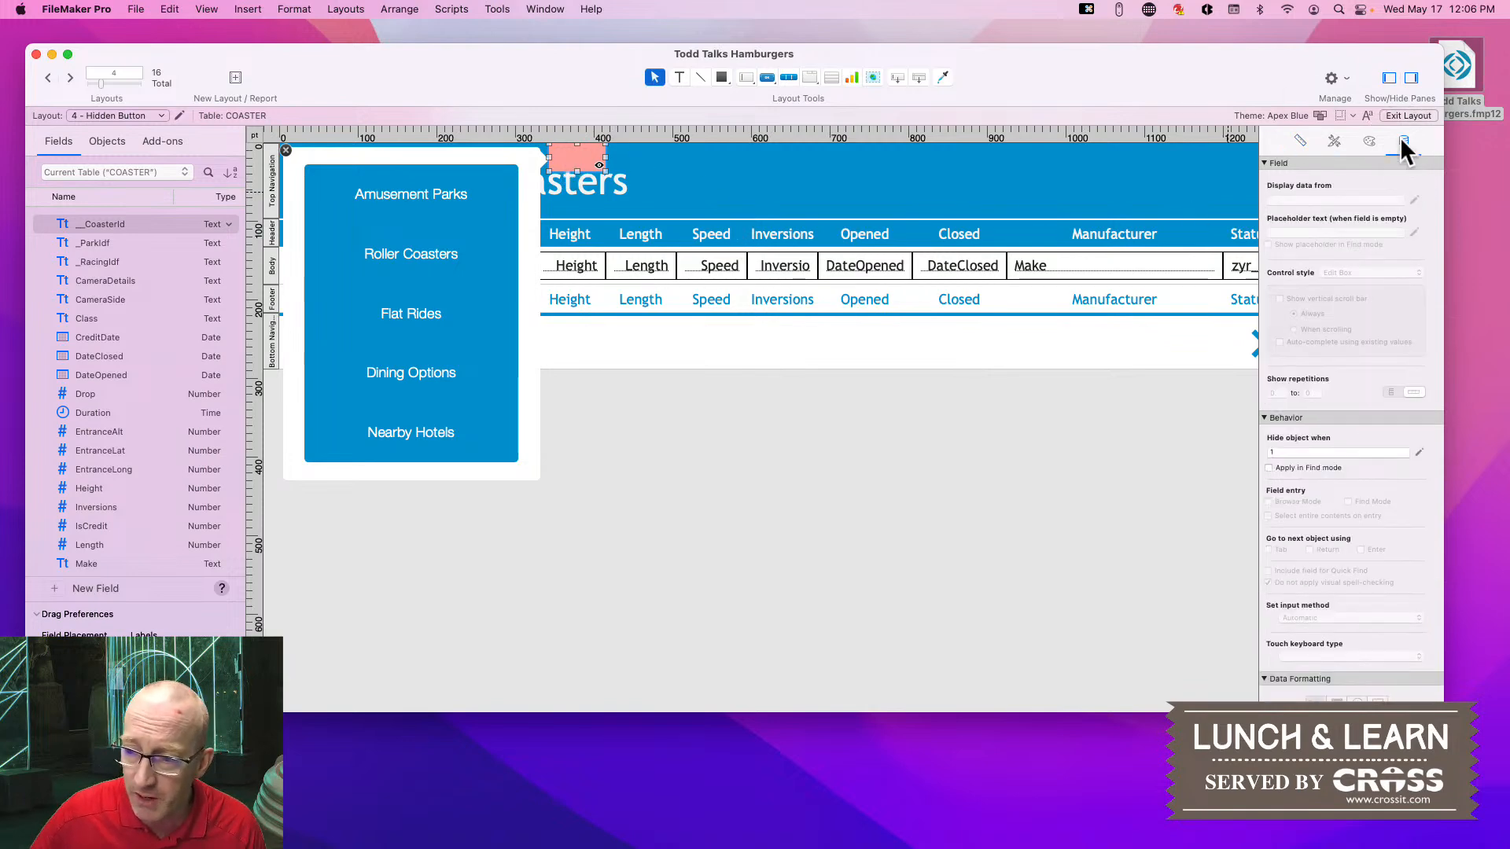
click(1368, 141)
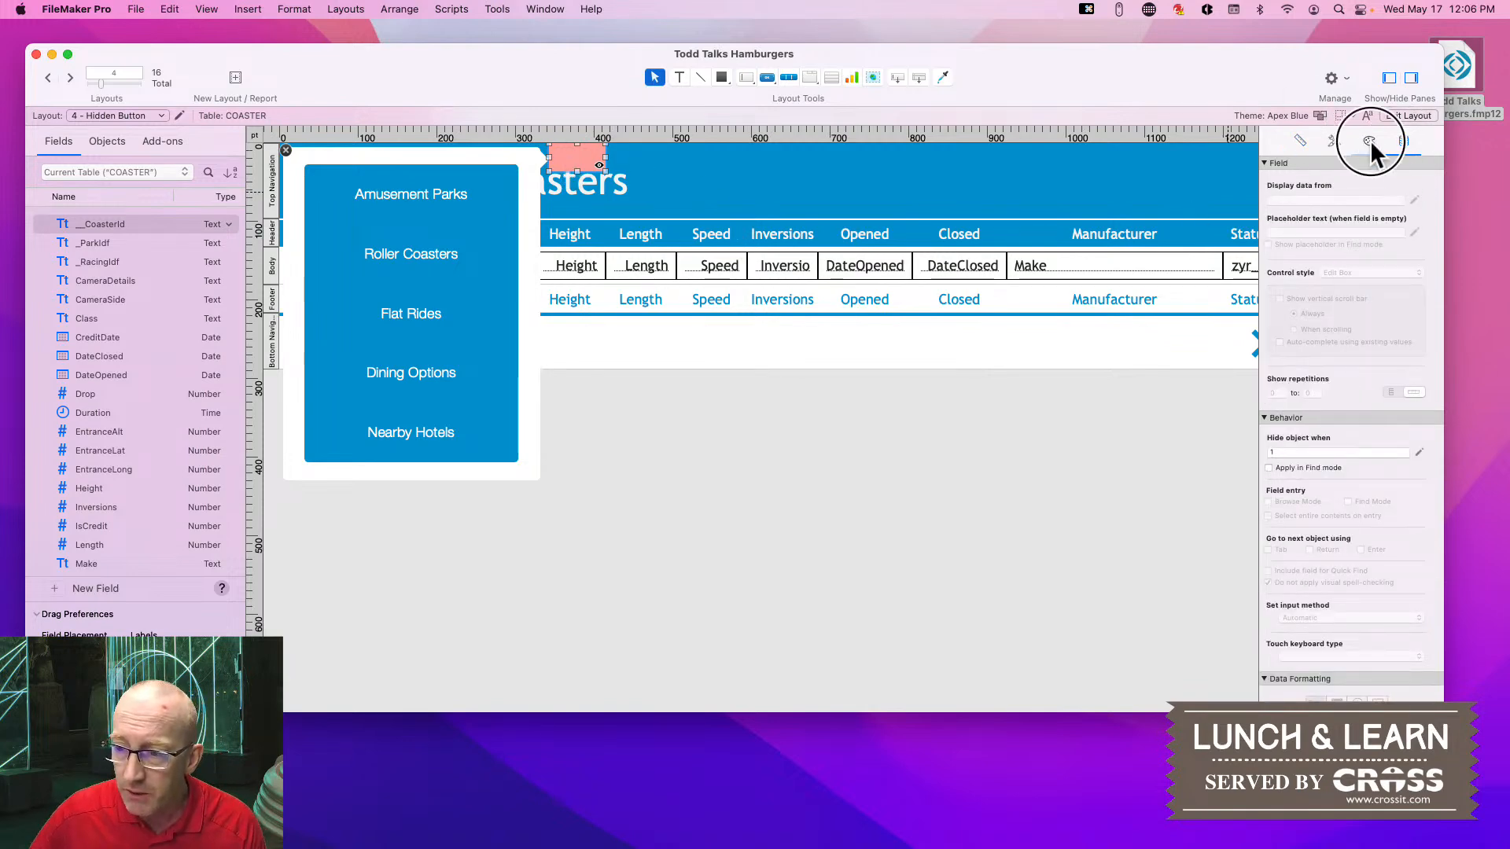
click(532, 307)
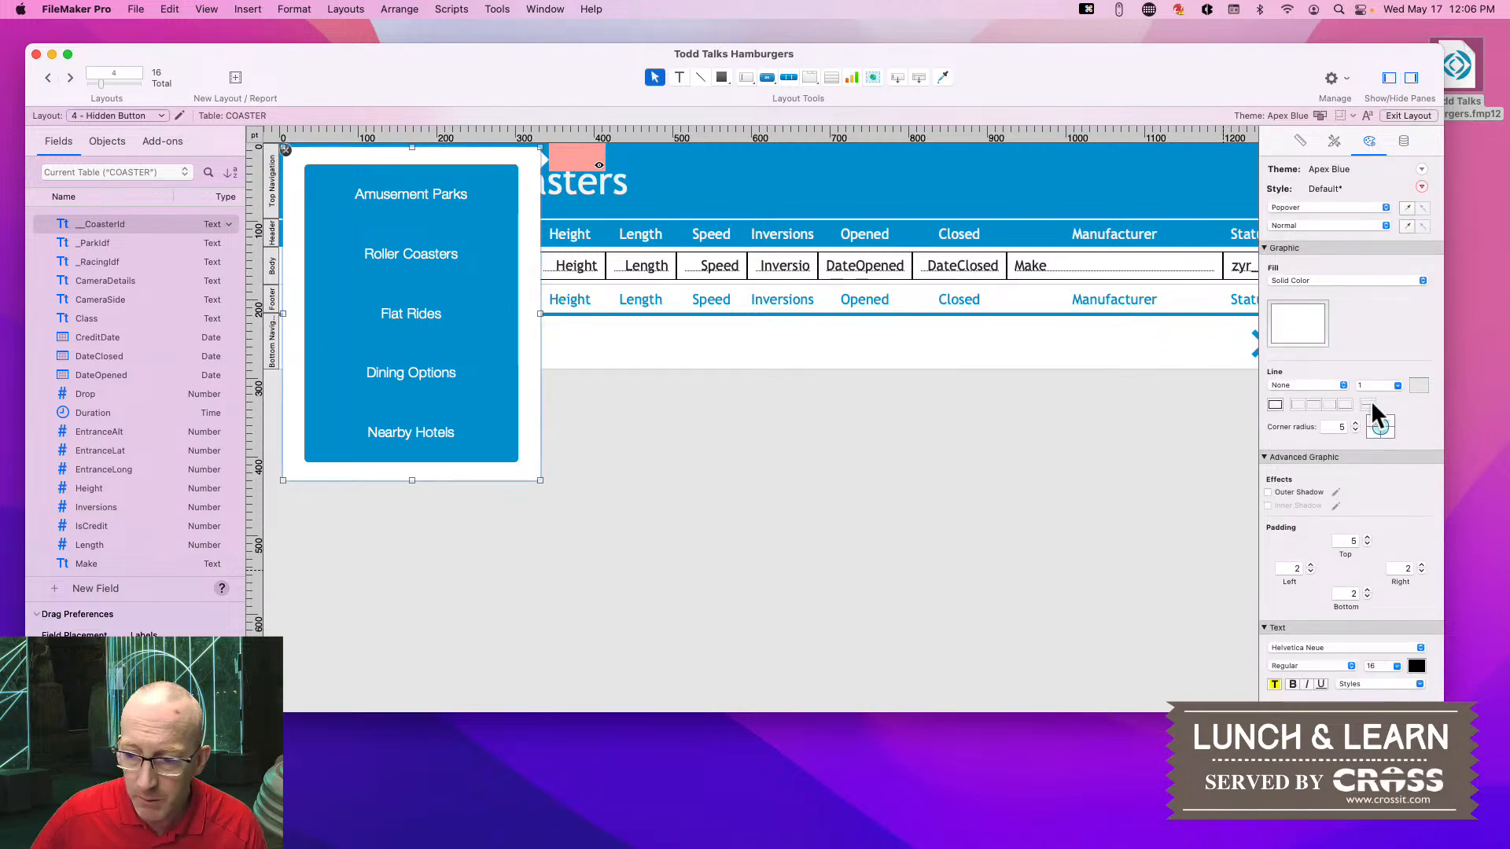
click(1334, 142)
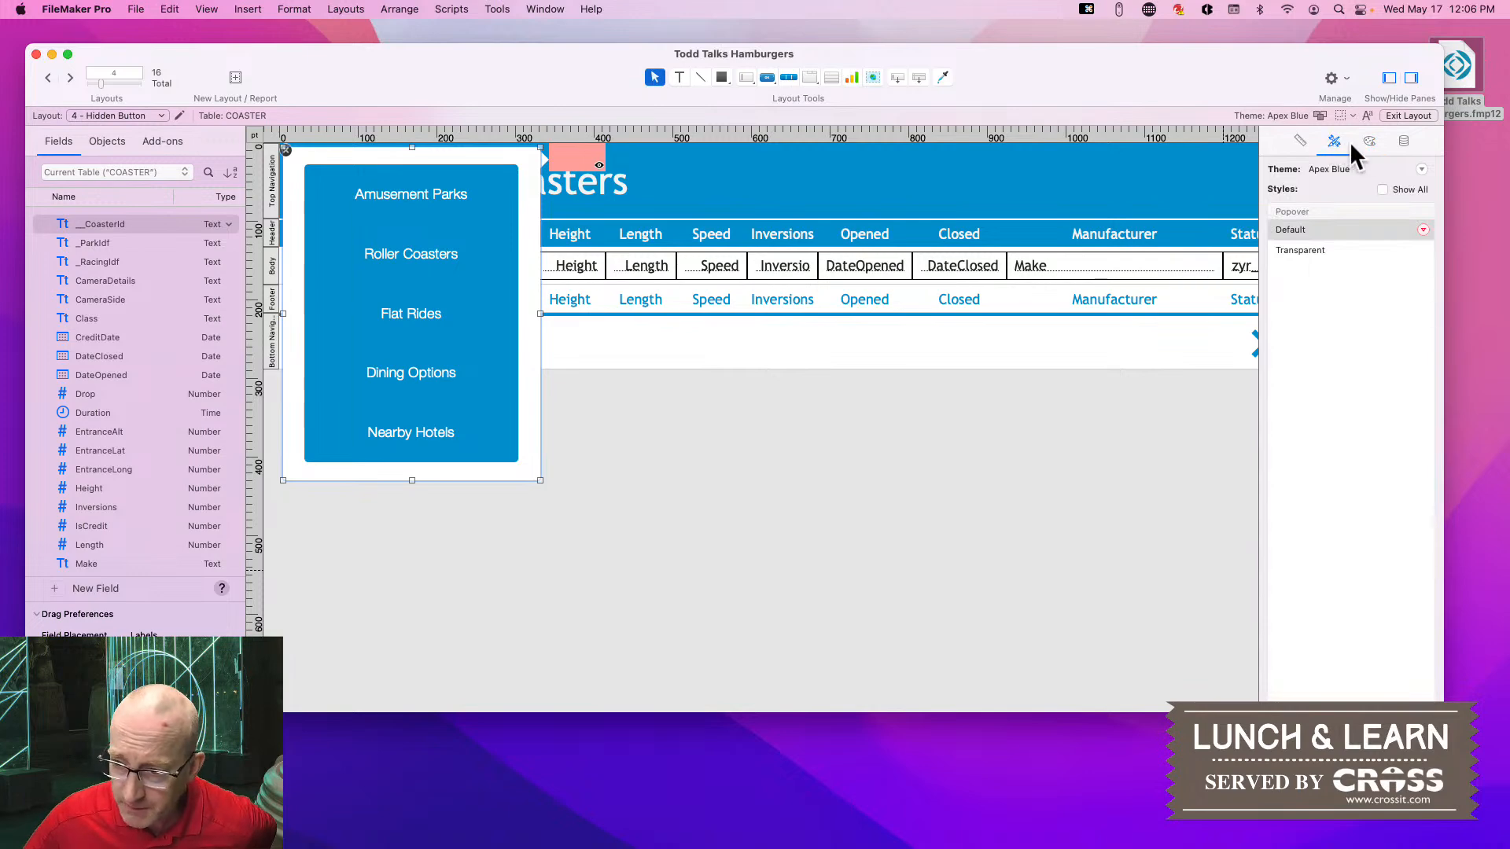
click(1370, 144)
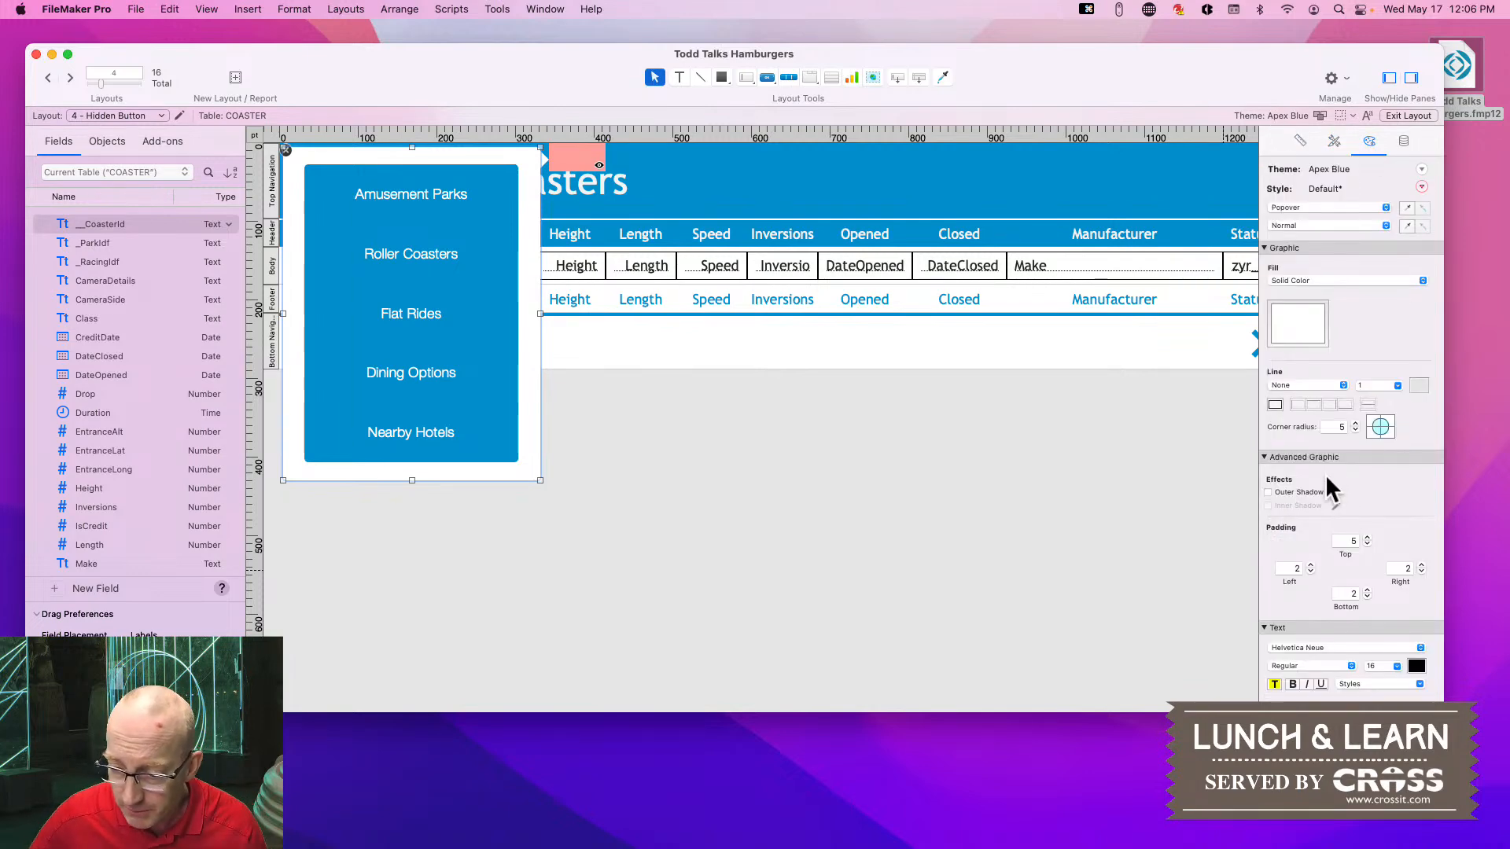
click(1268, 492)
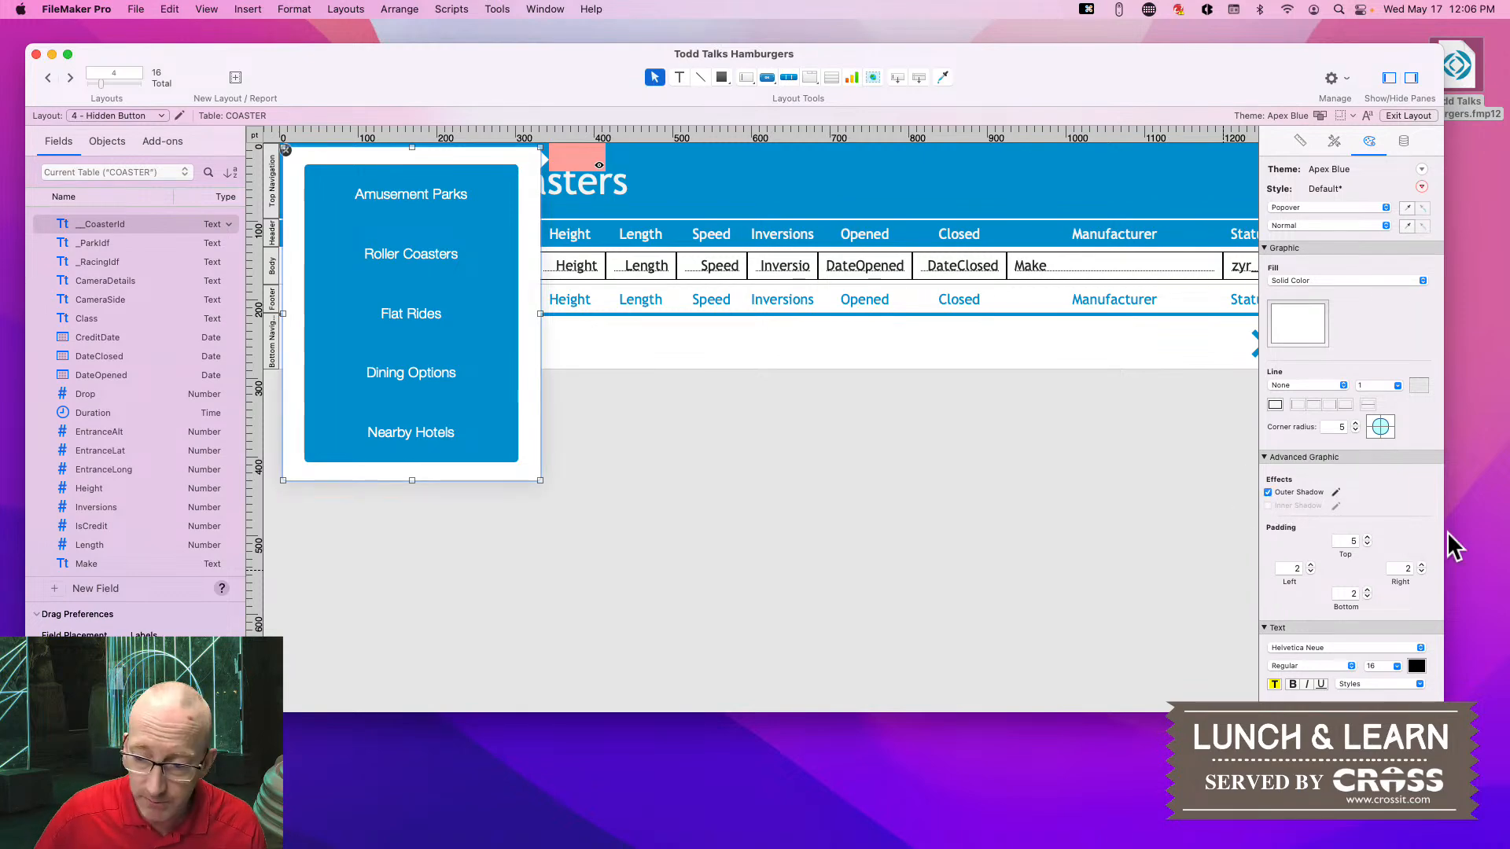
Set the popover's outer shadow color to white and its vertical offset to 0
click(1335, 492)
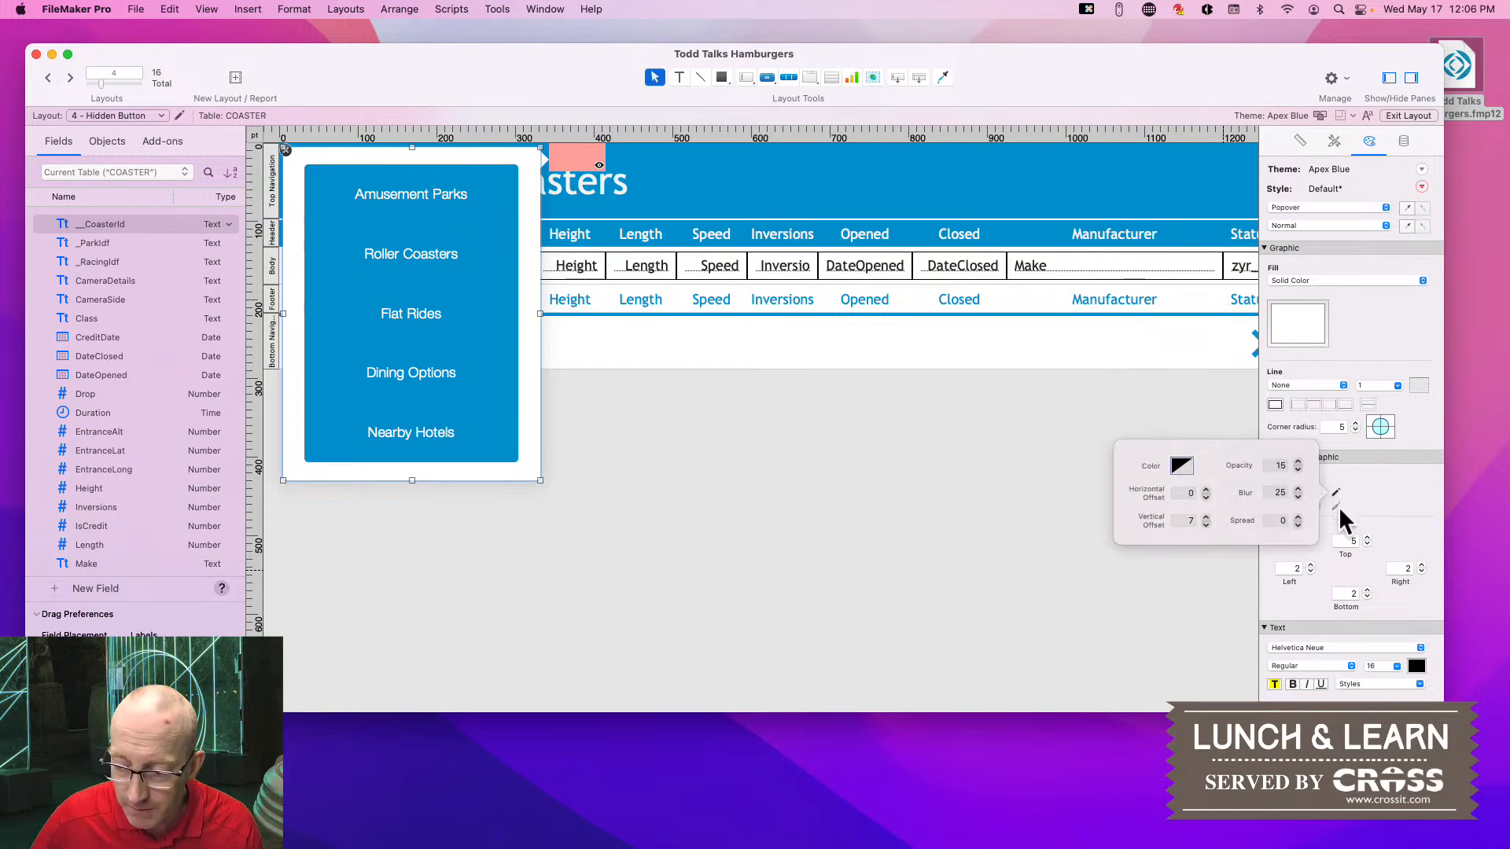
click(1181, 466)
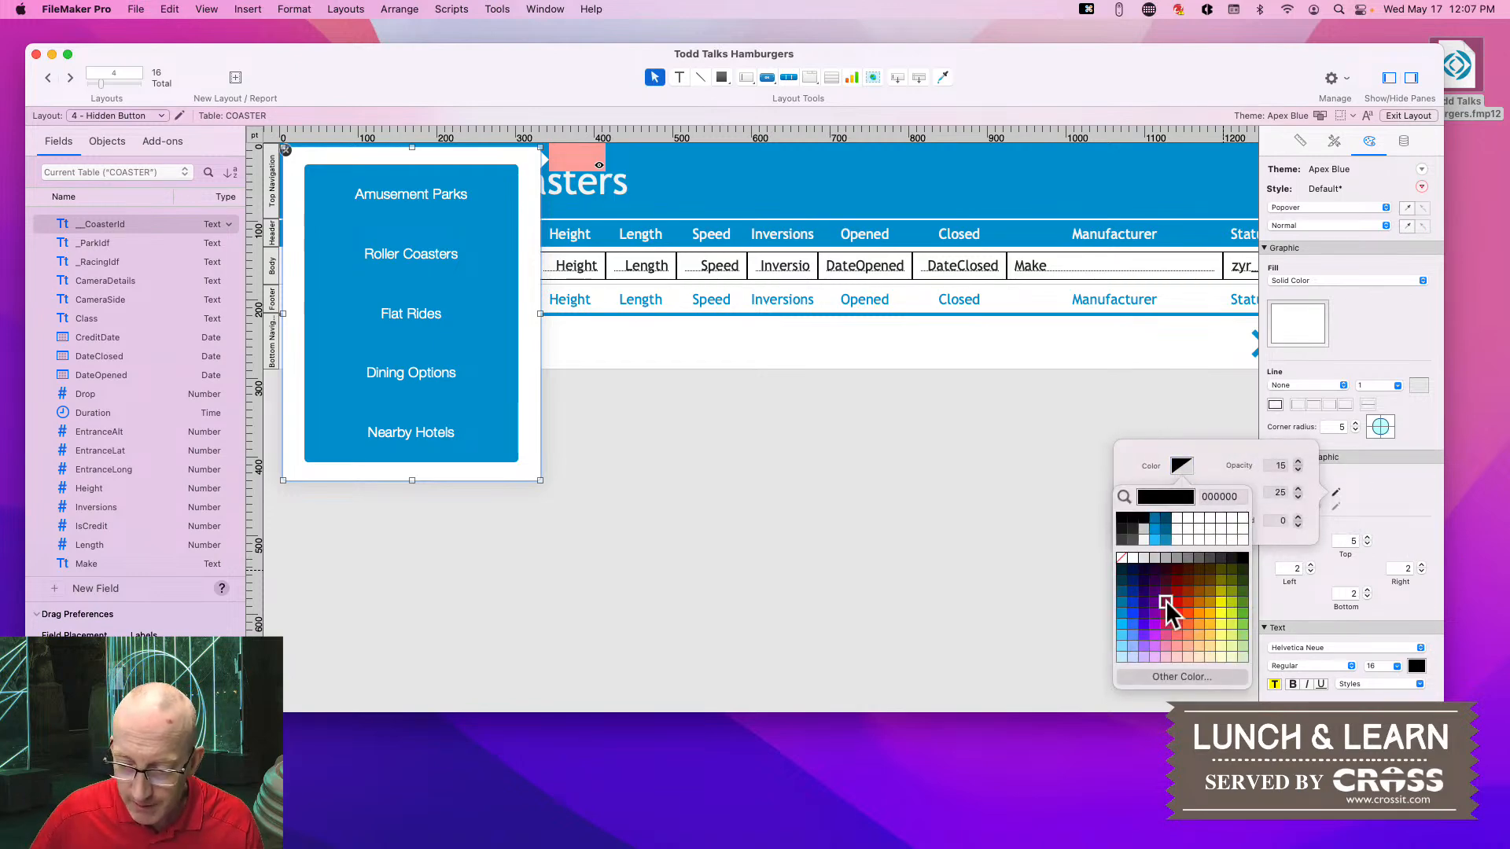
click(1132, 558)
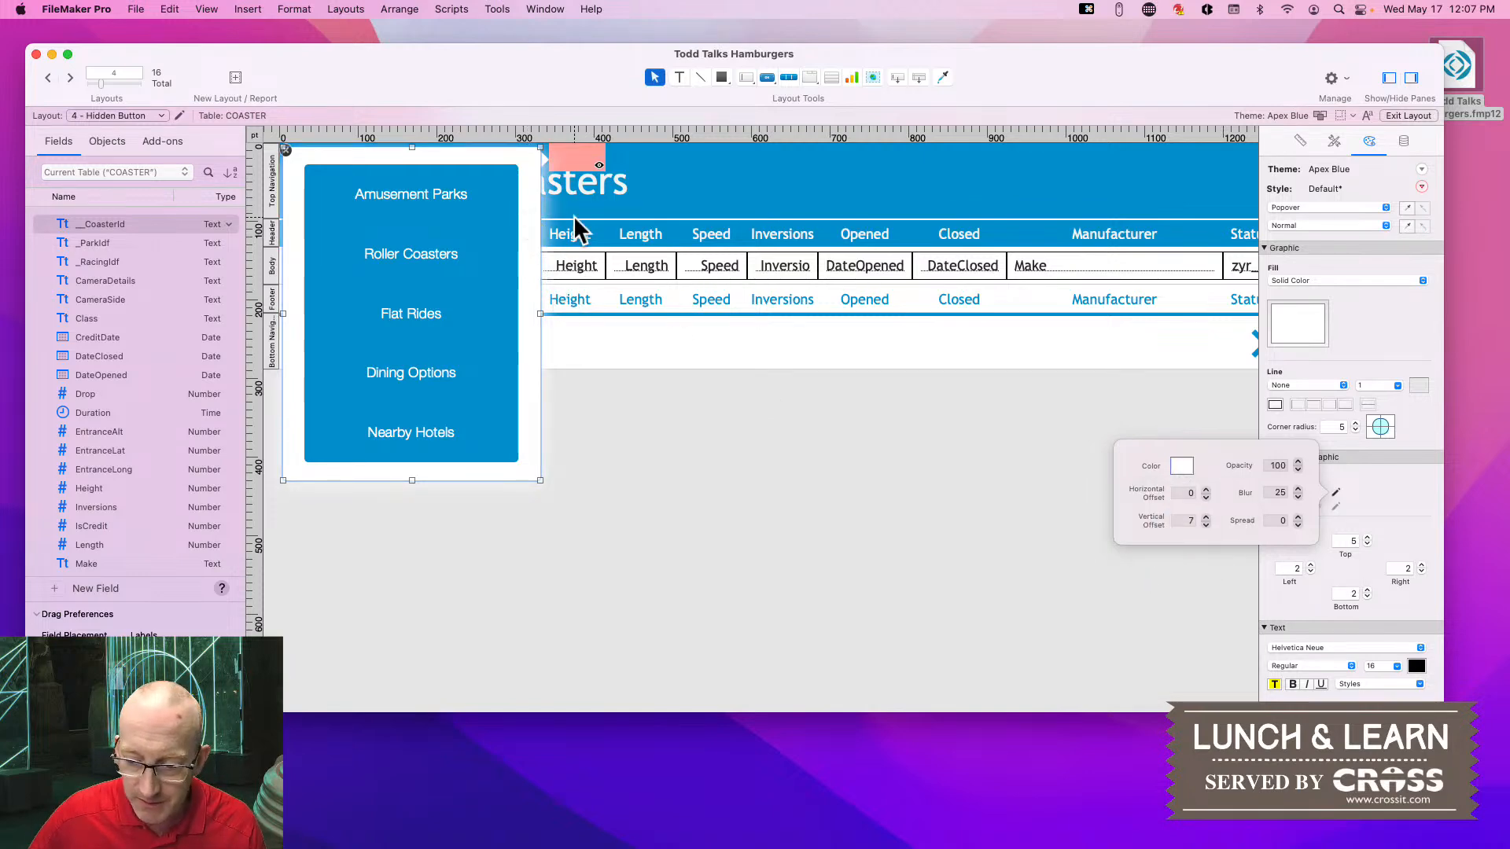
click(1205, 524)
click(1205, 524)
click(1205, 524)
click(1205, 524)
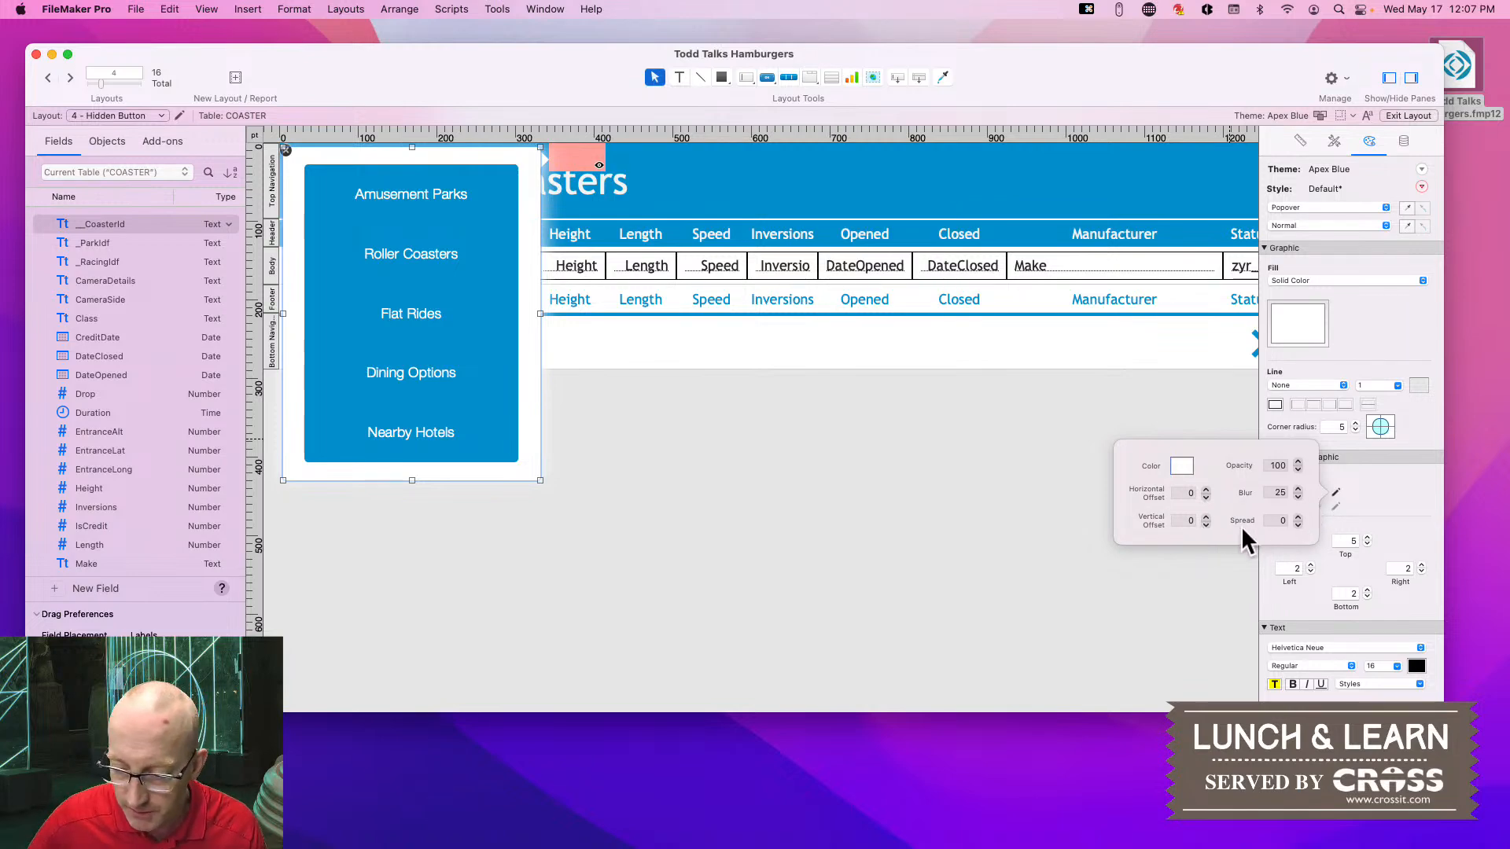
Lower the outer shadow's blur to 18
click(1298, 497)
click(1298, 497)
click(1298, 497)
click(1298, 497)
click(1299, 497)
click(1298, 497)
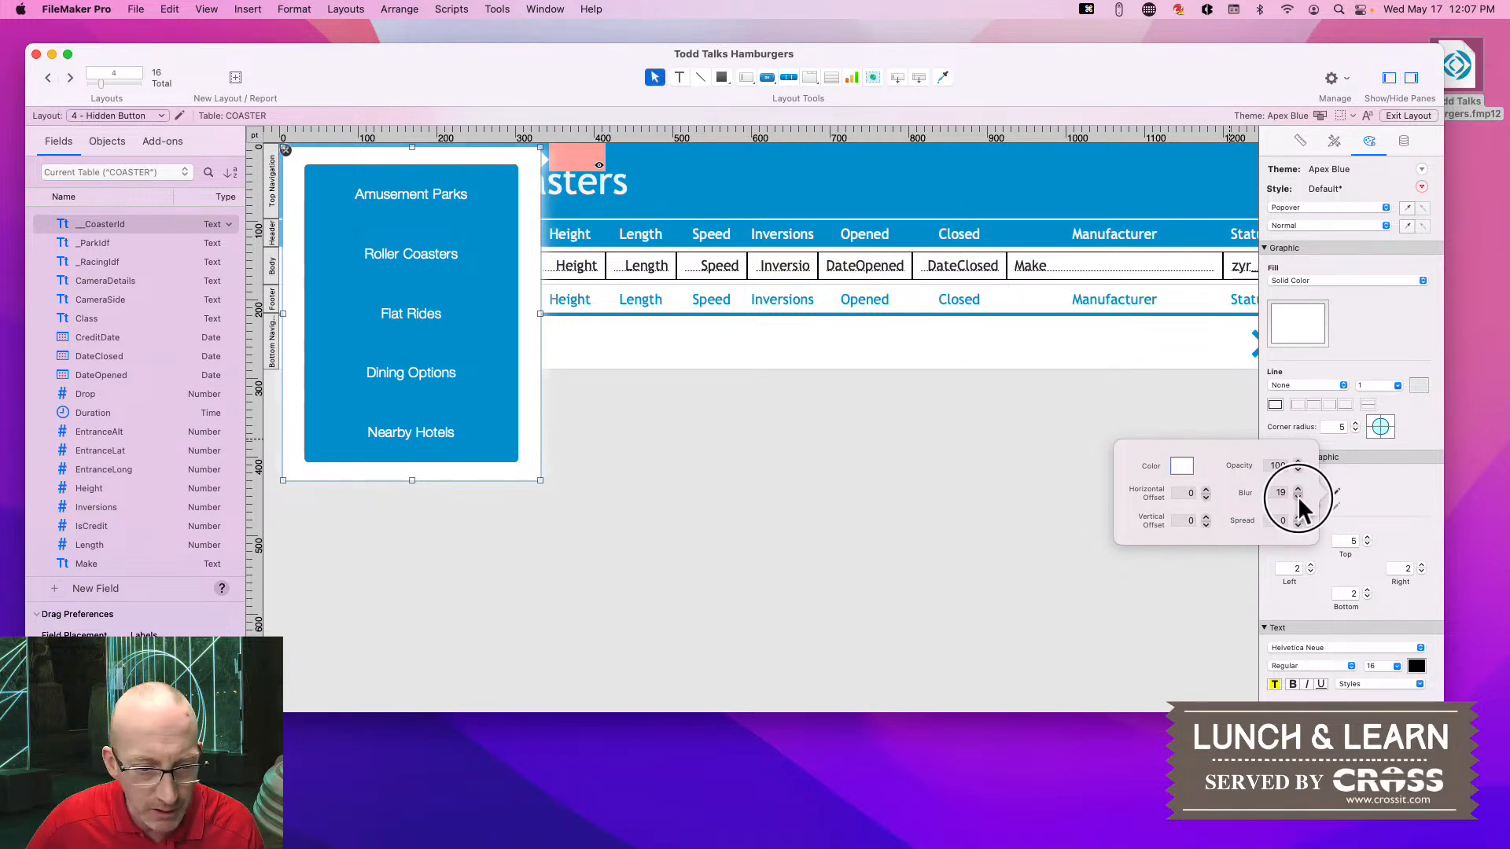
click(1298, 497)
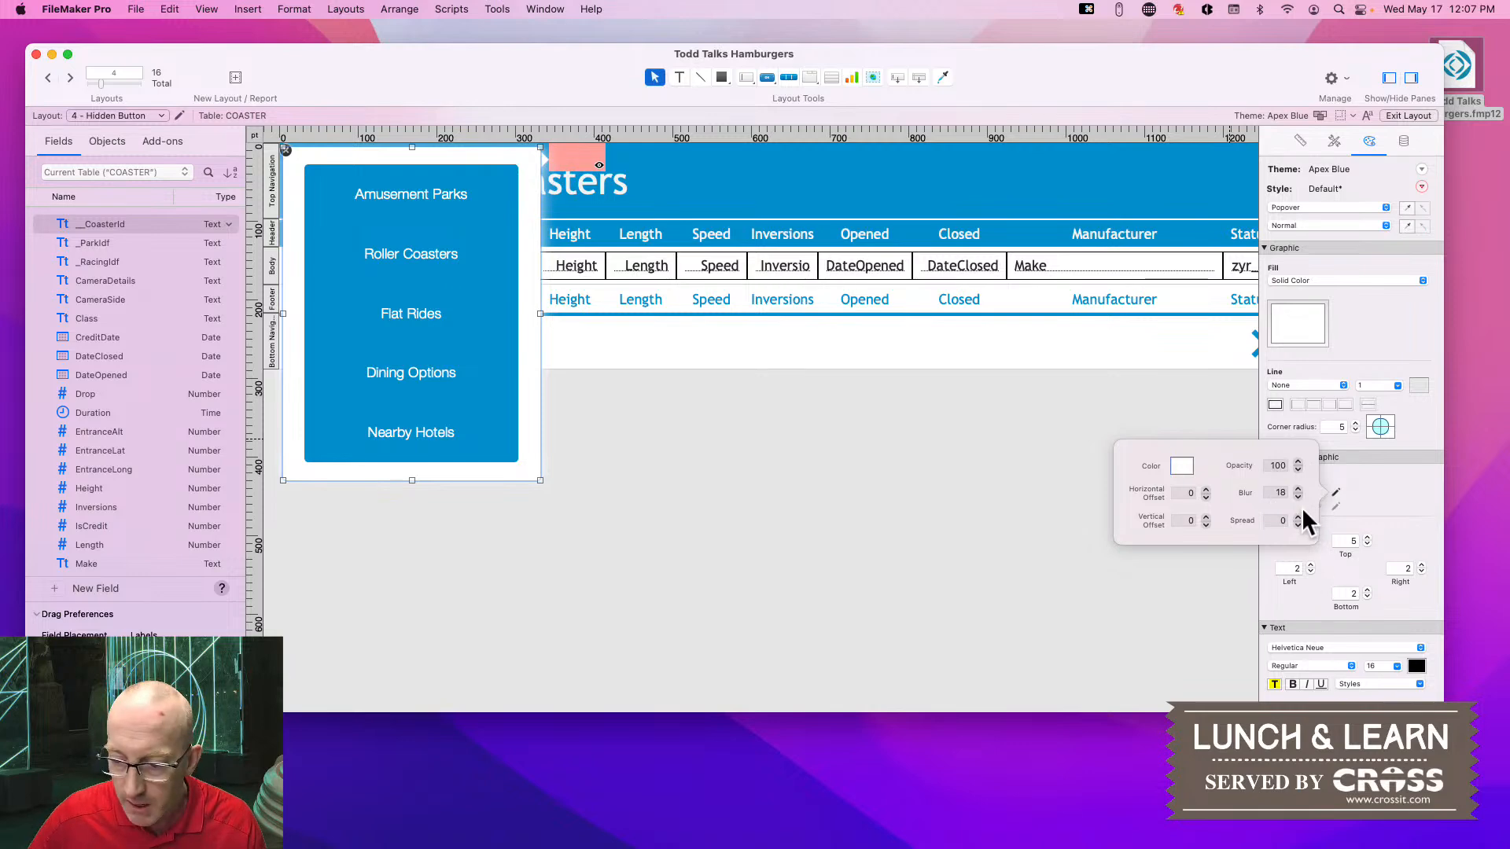
Increase the outer shadow's spread to 15, then bring it down to 10
click(1298, 516)
click(1297, 517)
click(1297, 517)
click(1297, 516)
click(1298, 517)
click(1298, 516)
click(1297, 516)
click(1297, 517)
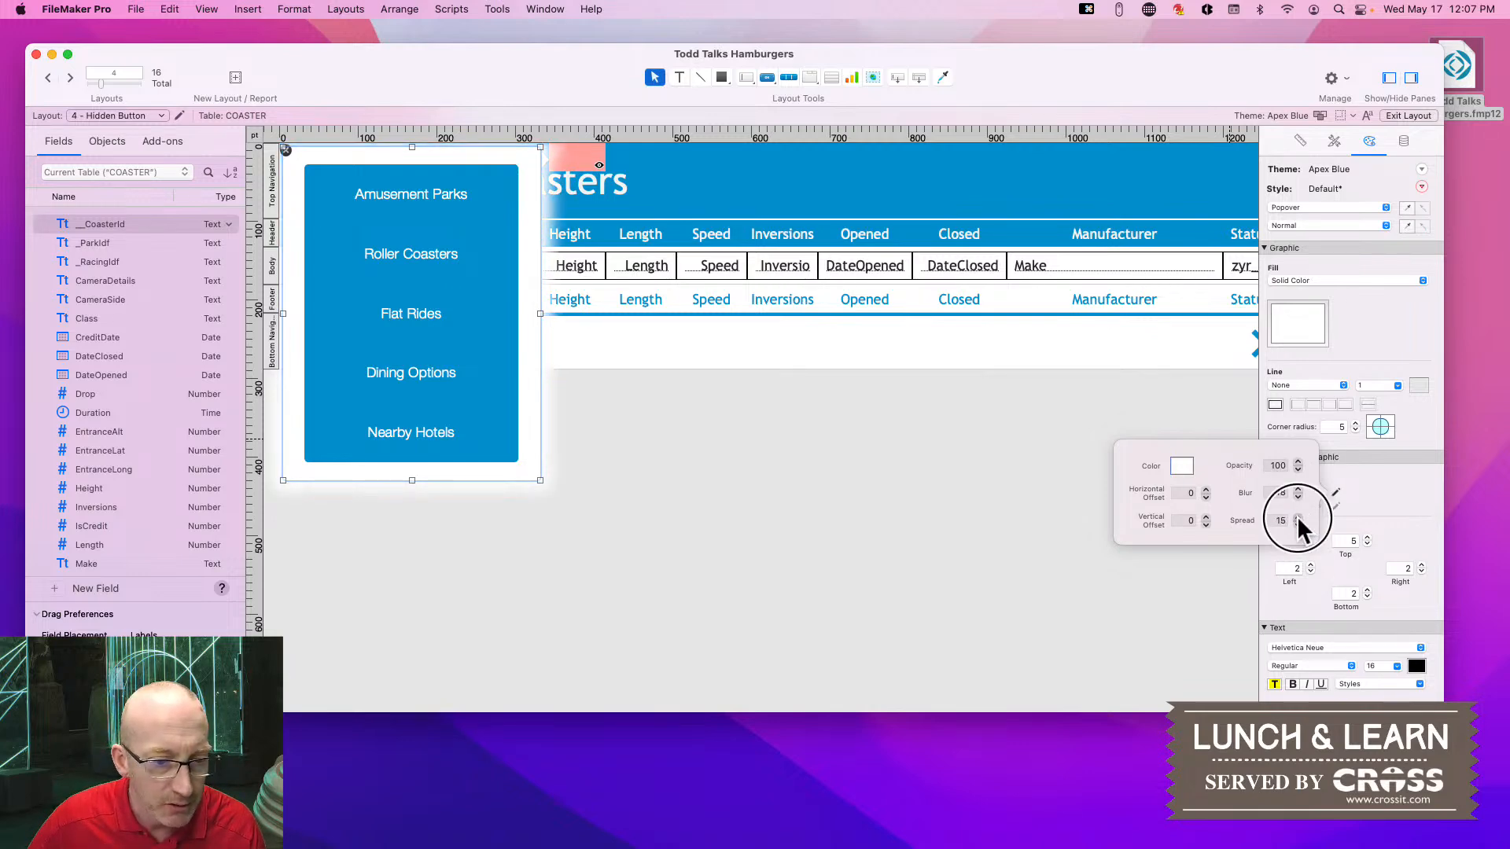
click(1298, 525)
click(1299, 525)
click(1298, 525)
click(1298, 525)
click(1298, 525)
Set the outer shadow's blur to 0
click(1298, 496)
click(1298, 497)
click(1274, 493)
drag(1273, 494, 1283, 495)
text(0)
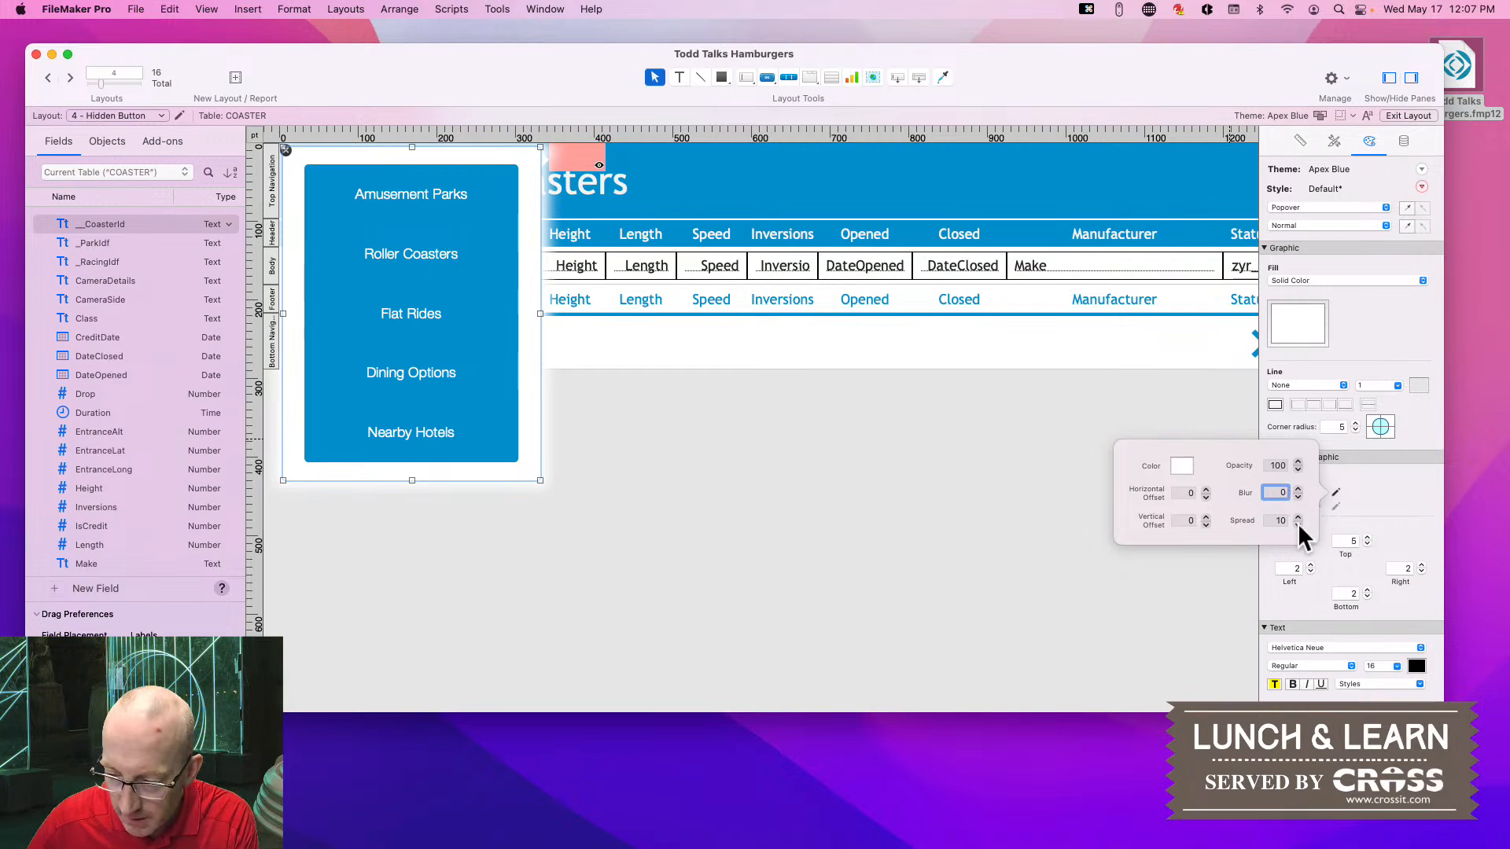
Raise the outer shadow's spread to 37
click(1298, 524)
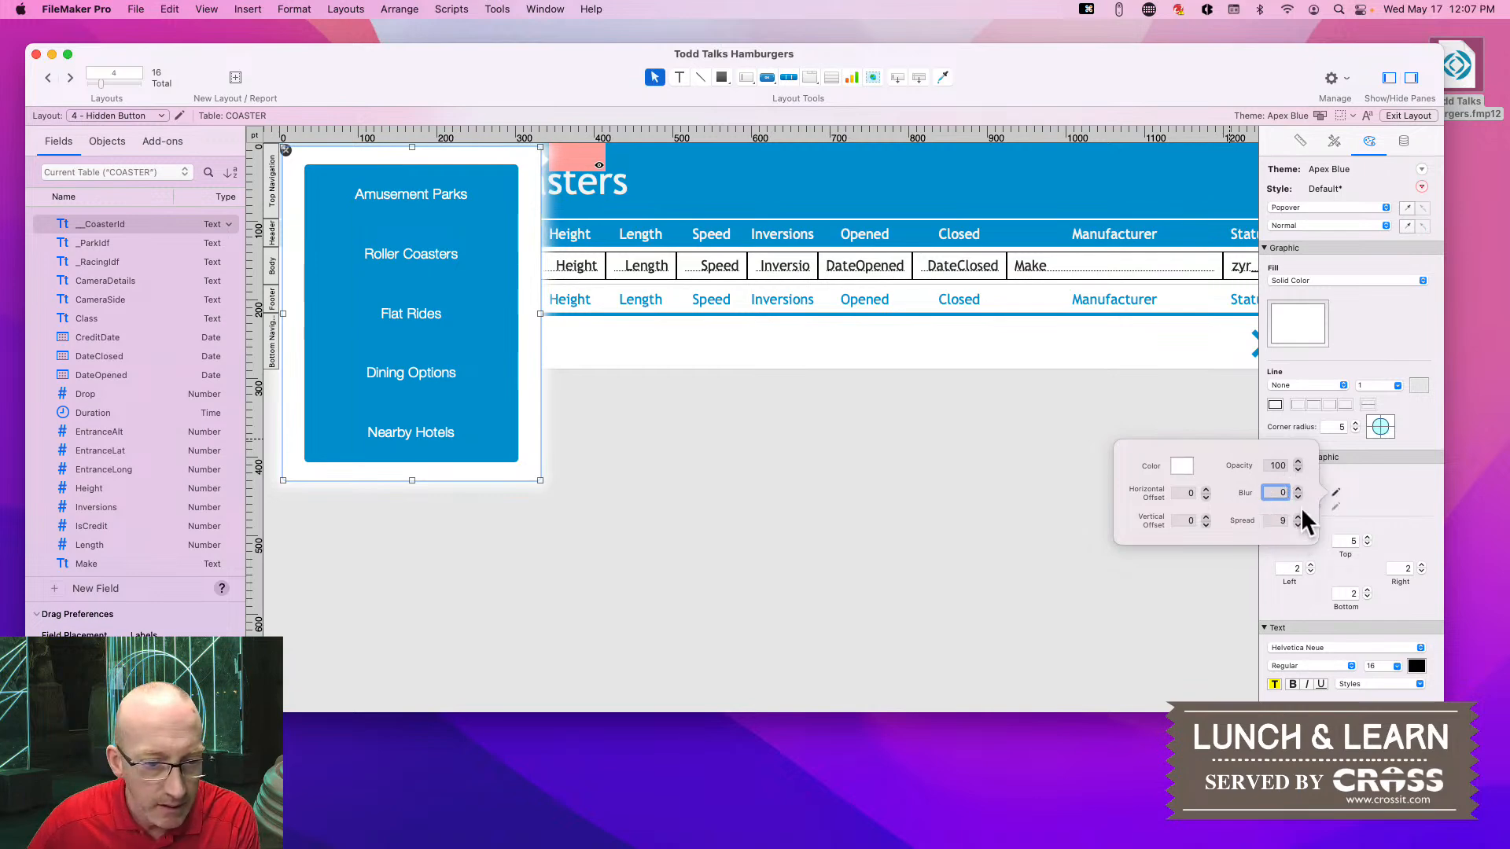
key(Tab)
click(1298, 517)
click(1298, 517)
click(1298, 517)
click(1298, 517)
click(1298, 517)
click(1299, 517)
click(1298, 516)
click(1298, 517)
click(1298, 517)
click(1298, 516)
click(1298, 517)
click(1298, 516)
click(1299, 516)
click(1298, 516)
click(1298, 516)
click(1298, 516)
click(1299, 517)
click(1298, 517)
click(1298, 517)
click(1298, 516)
click(1299, 517)
click(1298, 517)
click(1298, 516)
click(1298, 517)
click(1298, 517)
click(1298, 517)
click(1298, 517)
click(1298, 517)
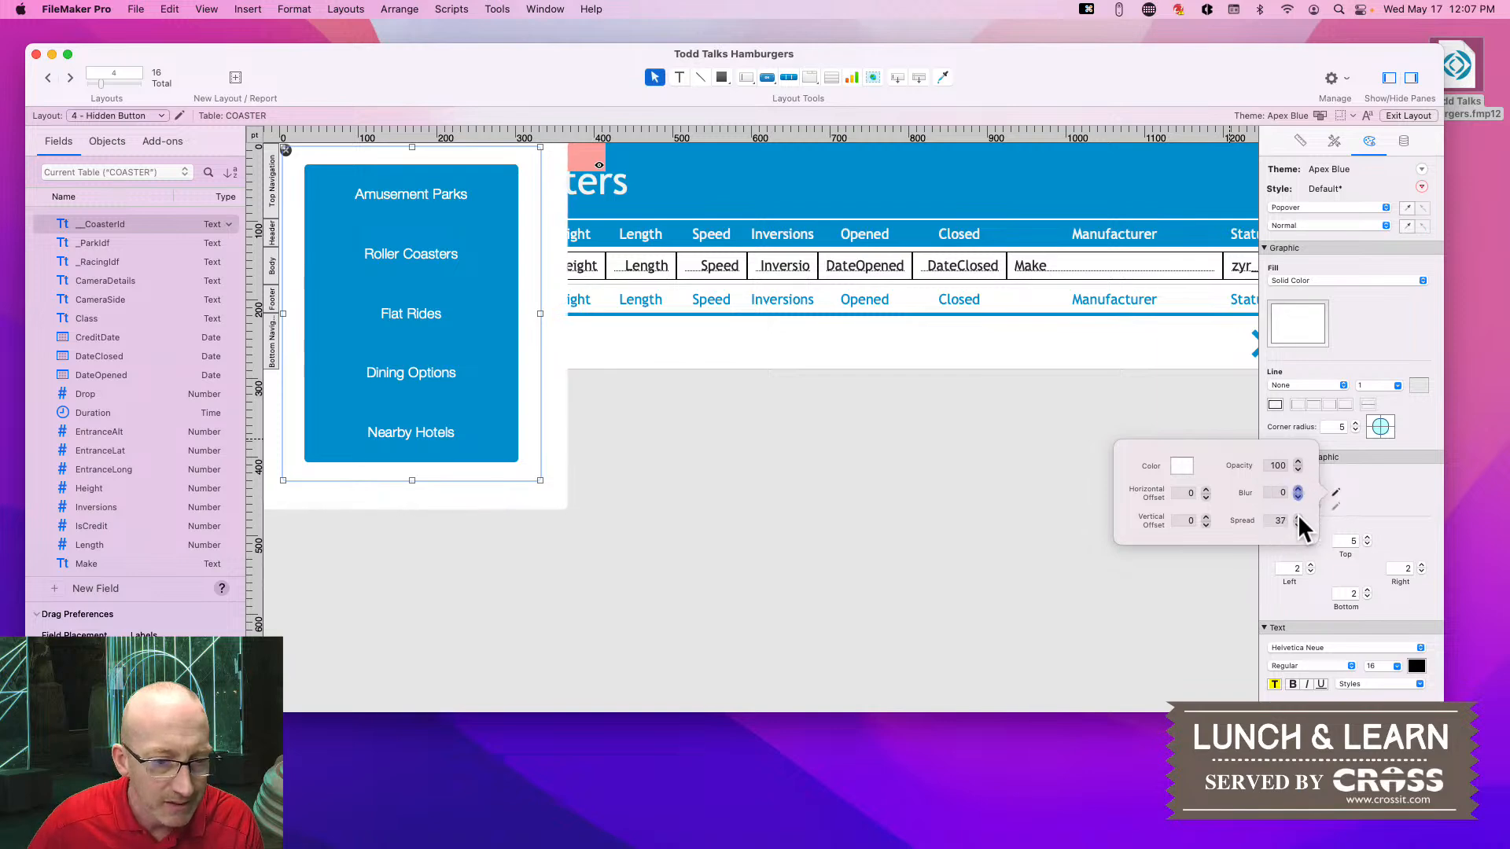
Reduce the outer shadow's spread to about 21
click(1298, 525)
click(1298, 524)
triple_click(1298, 524)
triple_click(1298, 525)
triple_click(1298, 524)
double_click(1298, 524)
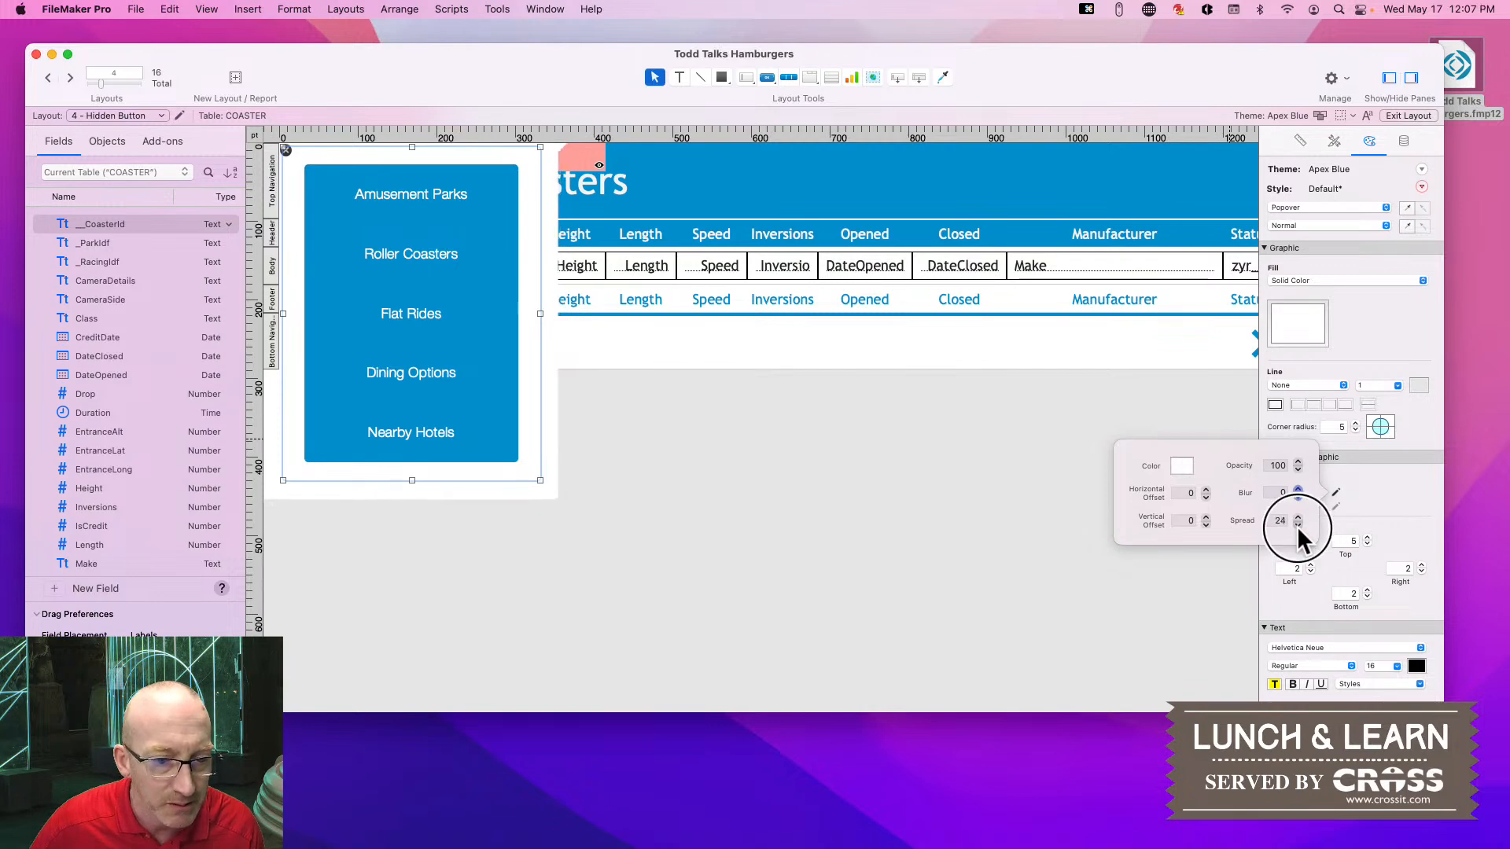
double_click(1297, 525)
click(1298, 525)
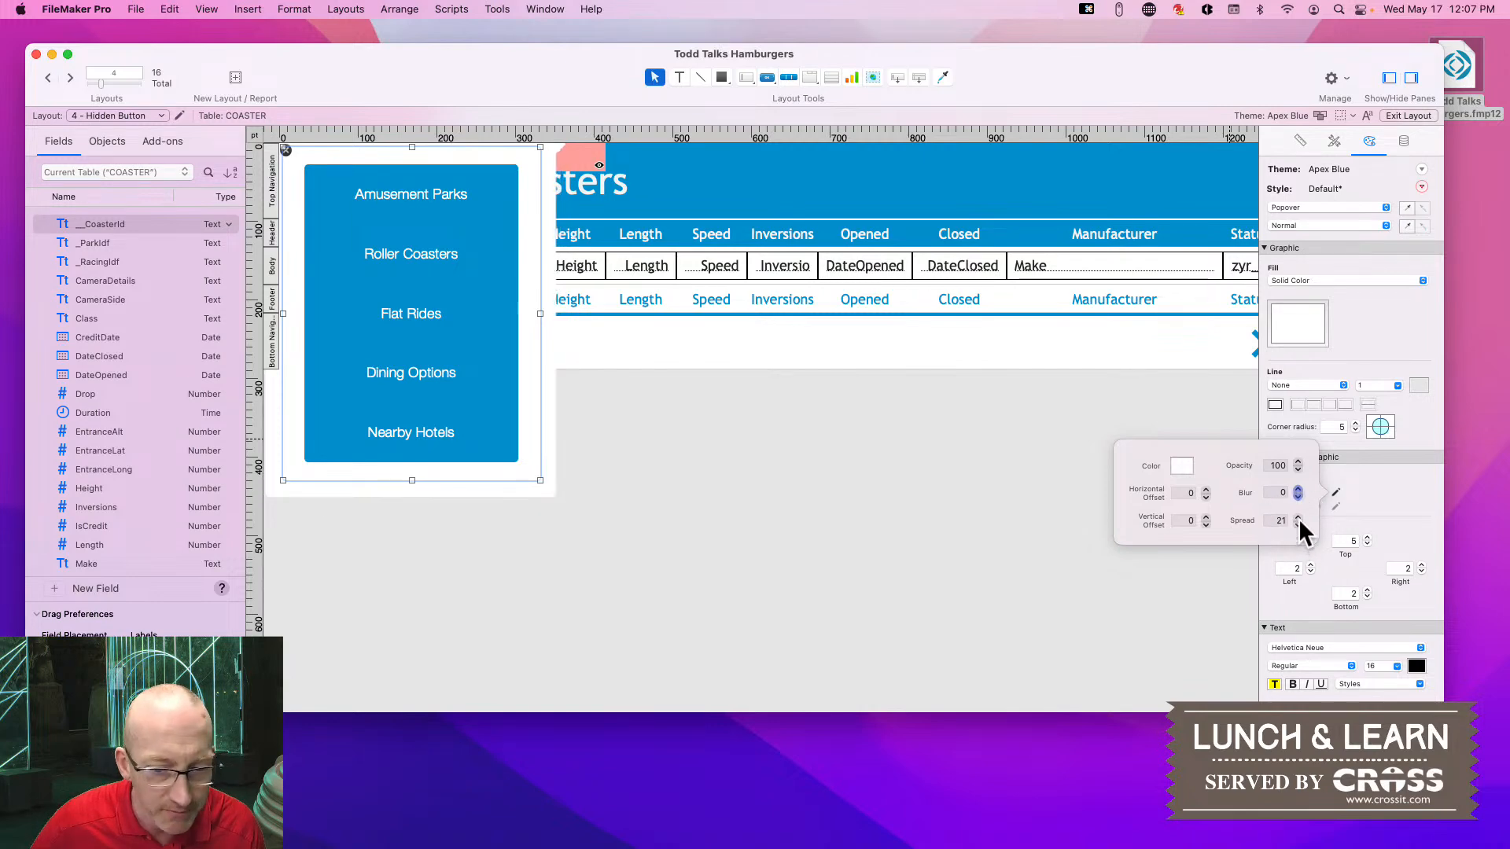
click(1297, 517)
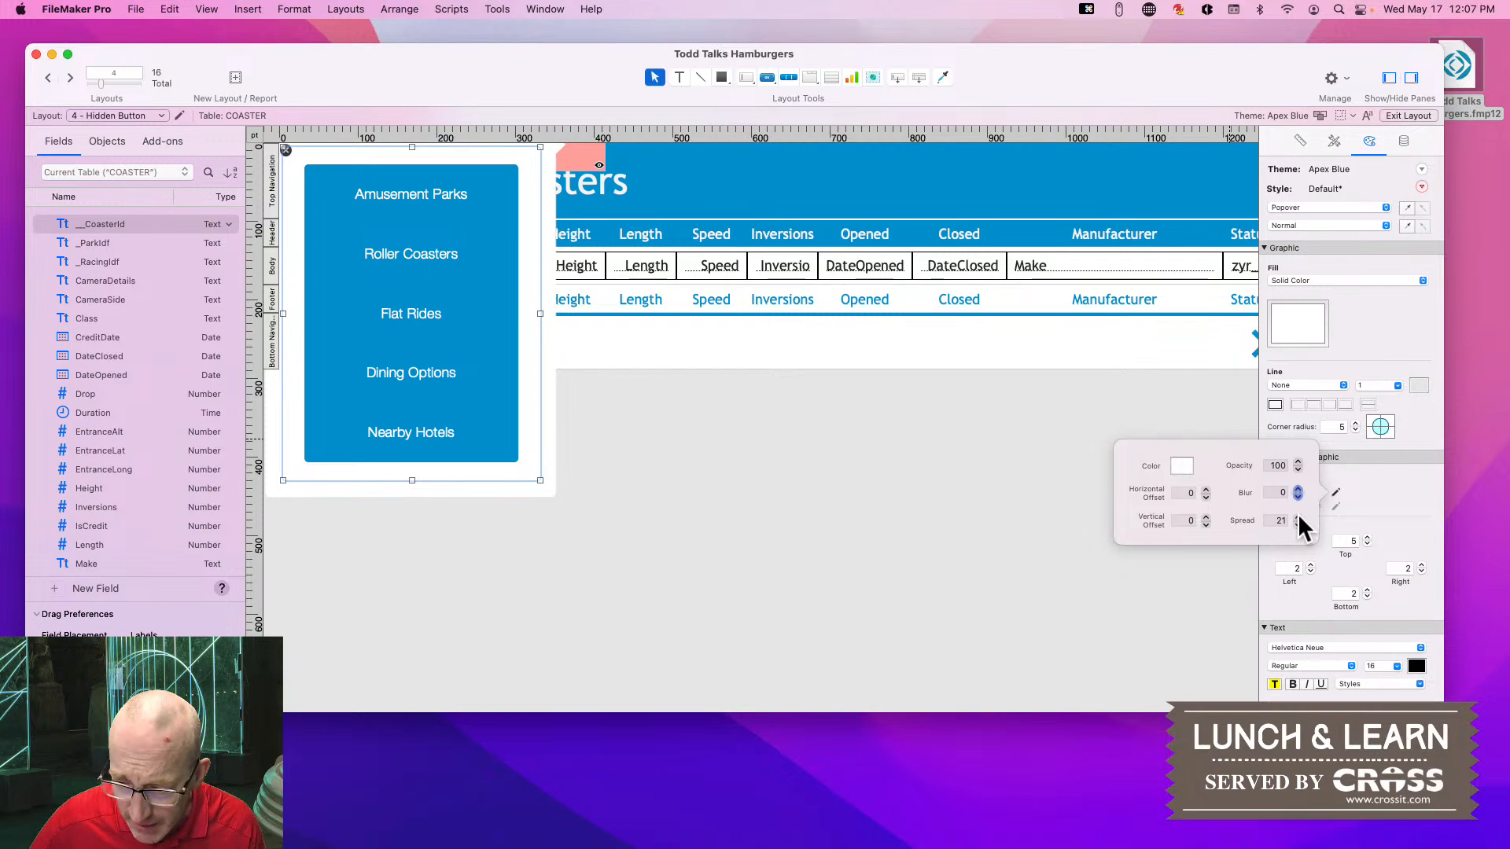
double_click(1298, 525)
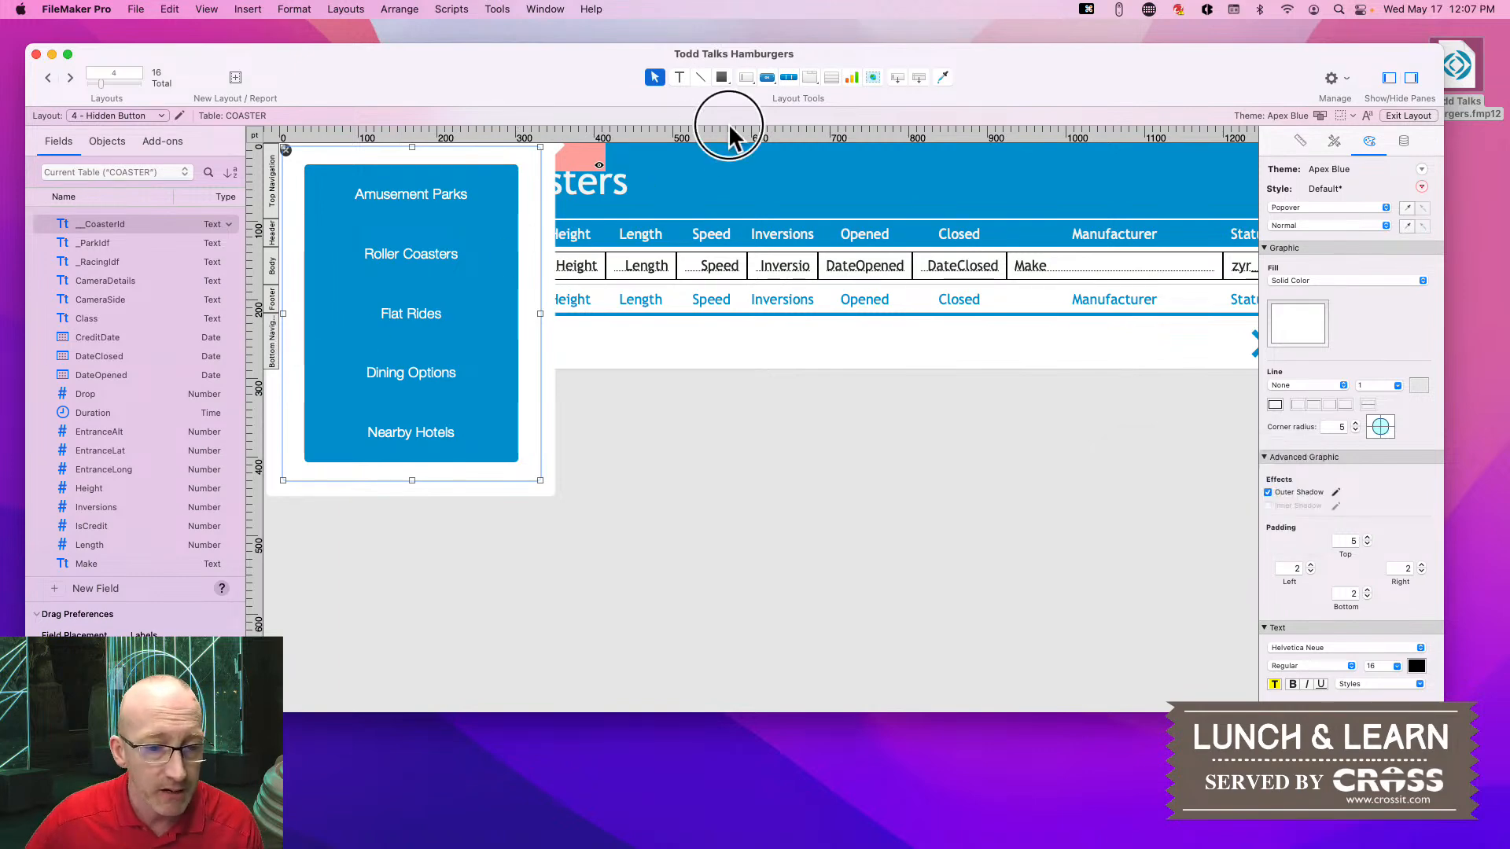
Save the layout changes and return to Browse mode
click(692, 161)
key(super+s)
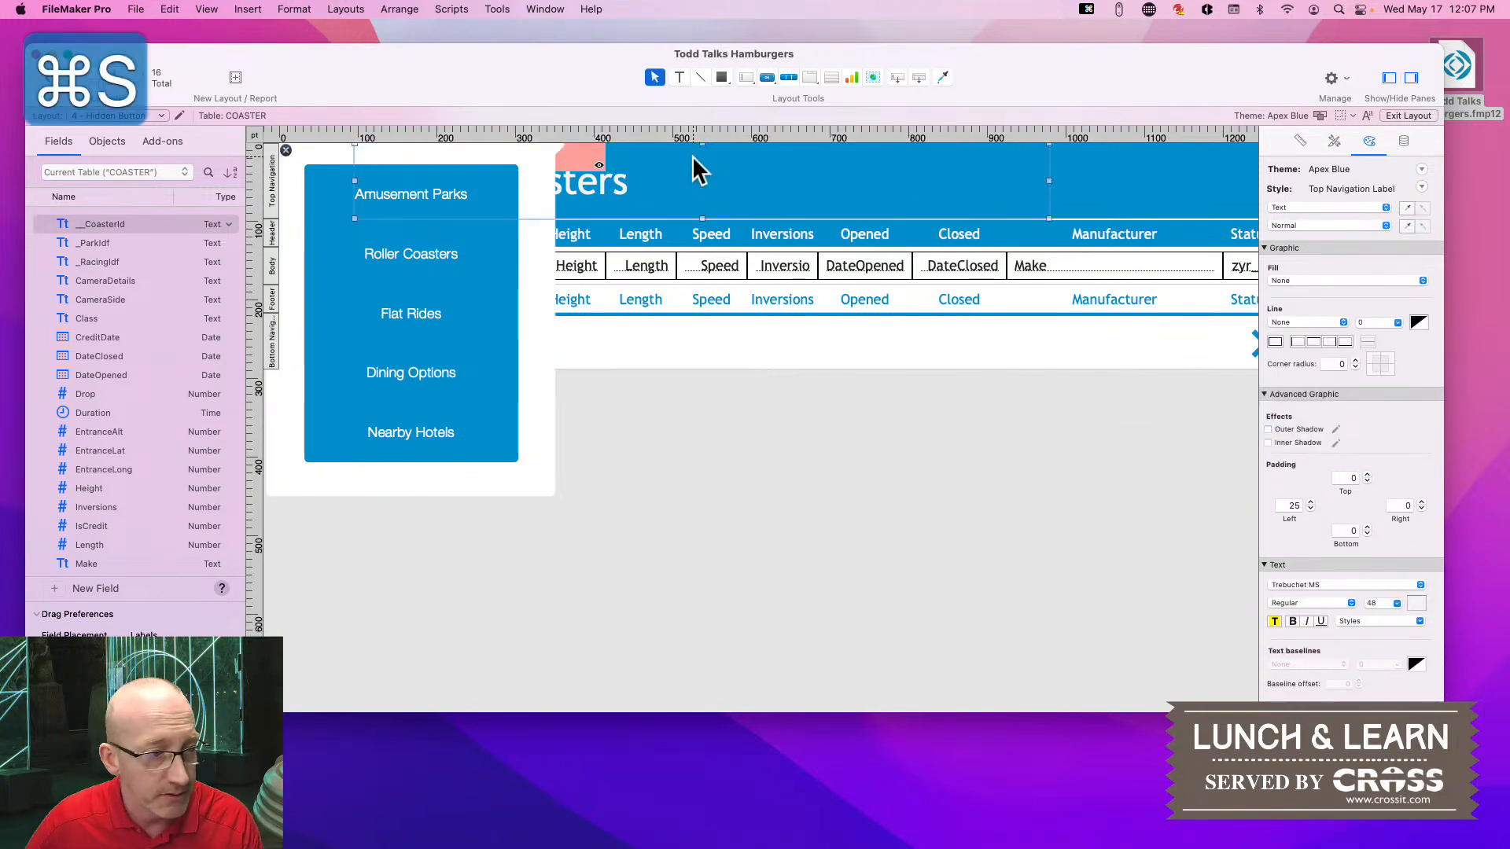
key(super+b)
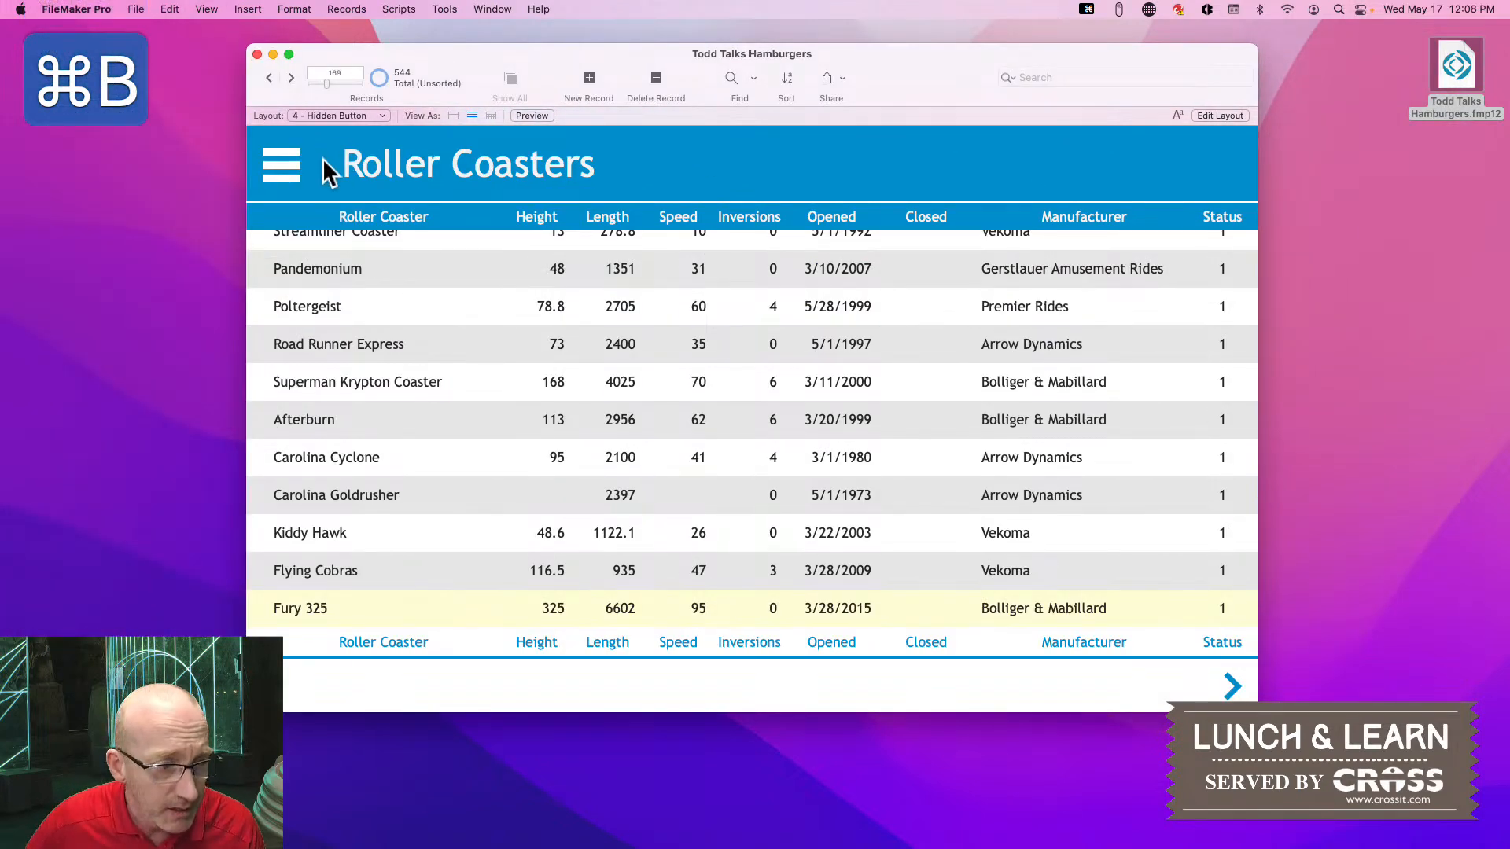
Try the hamburger menu beside the Roller Coasters title, then dismiss its popover
scroll(287, 169, up, 1)
click(287, 169)
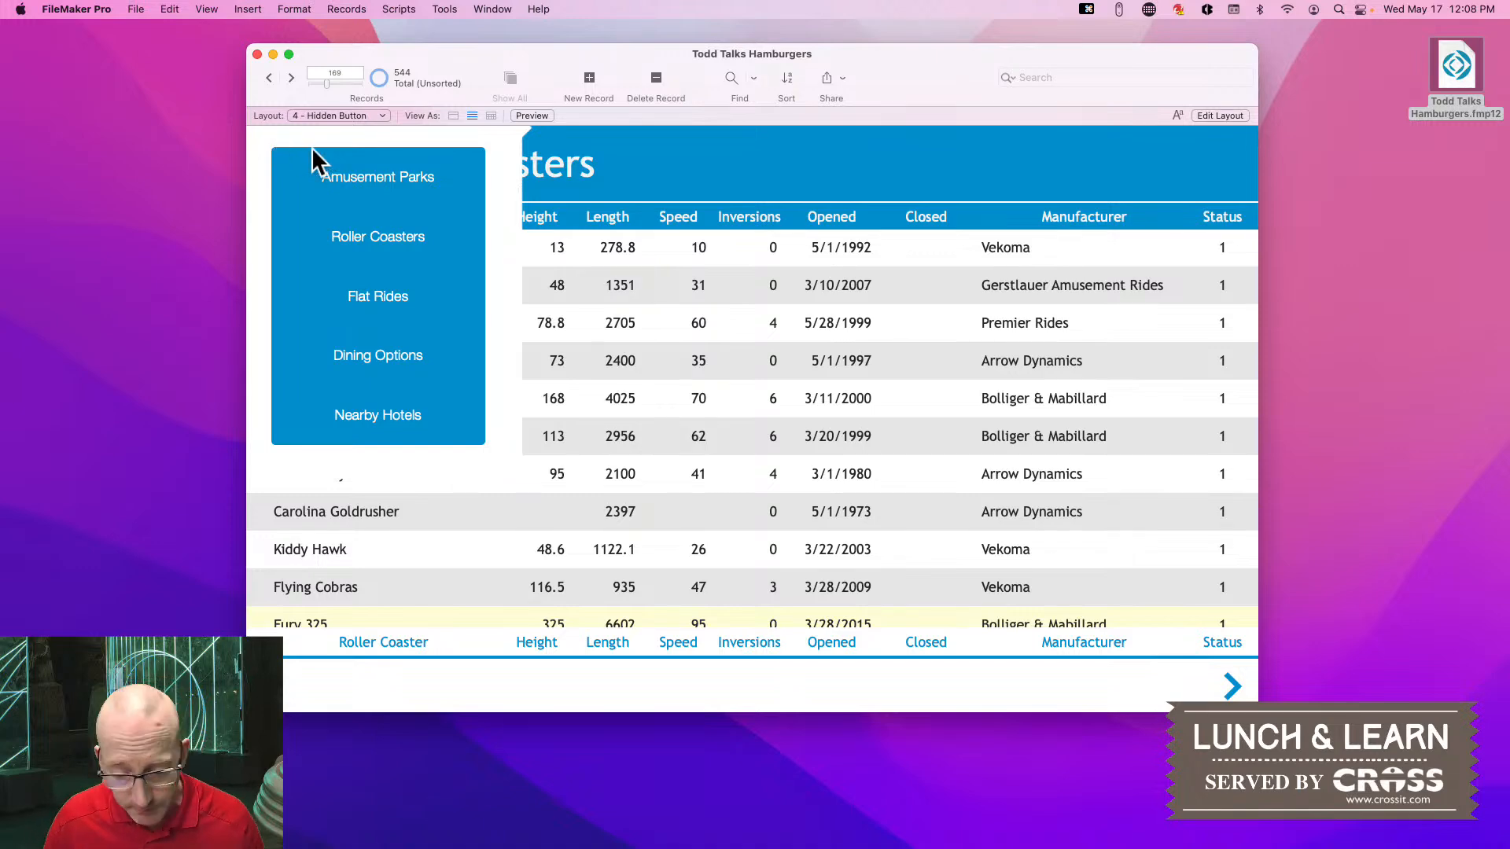
click(678, 177)
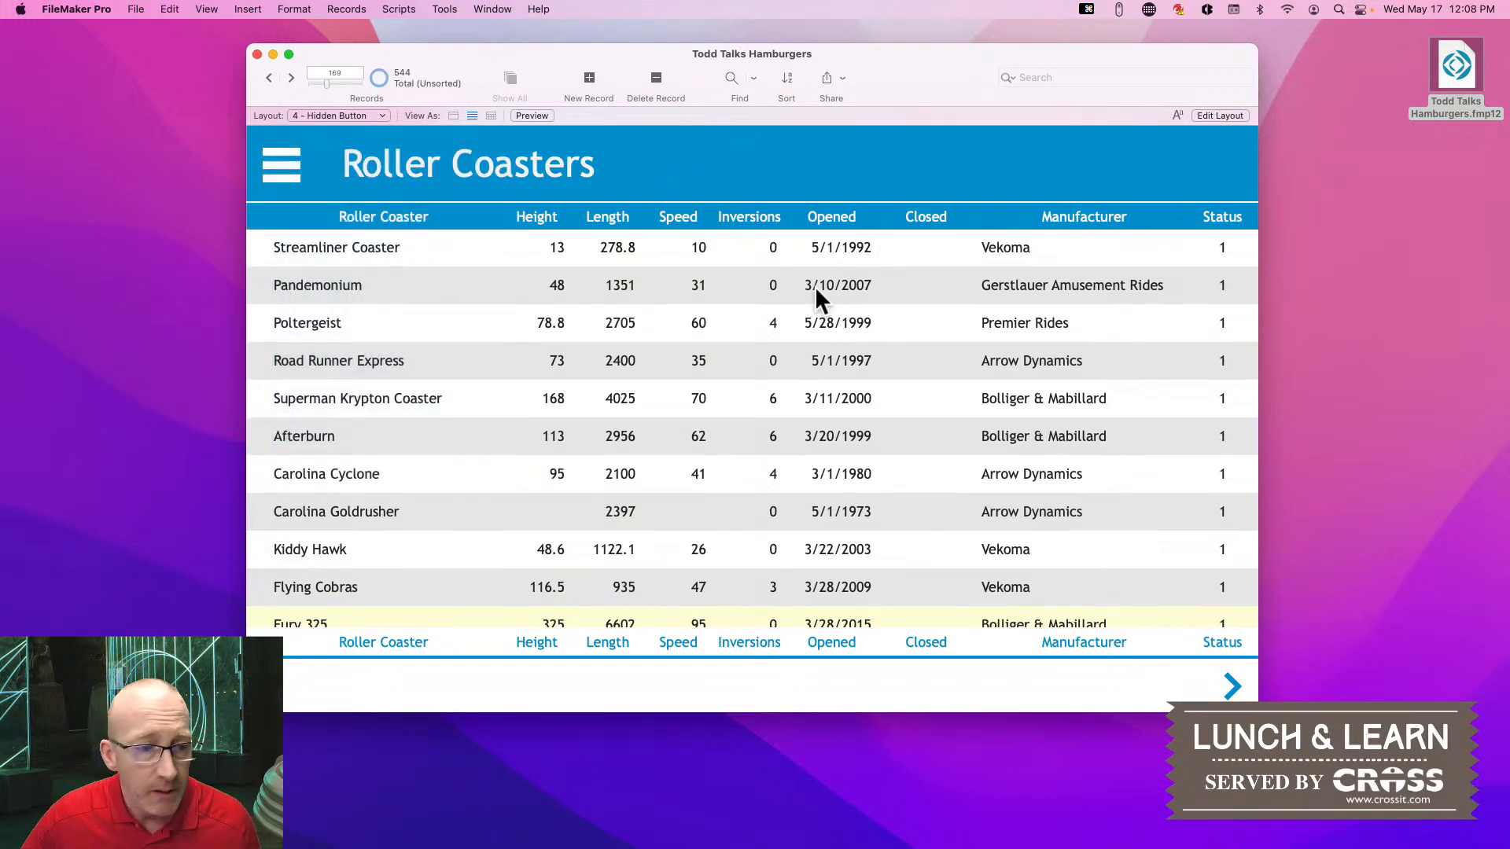
Go to the 5 - Card Window layout and try opening and closing its hamburger menu
click(1232, 687)
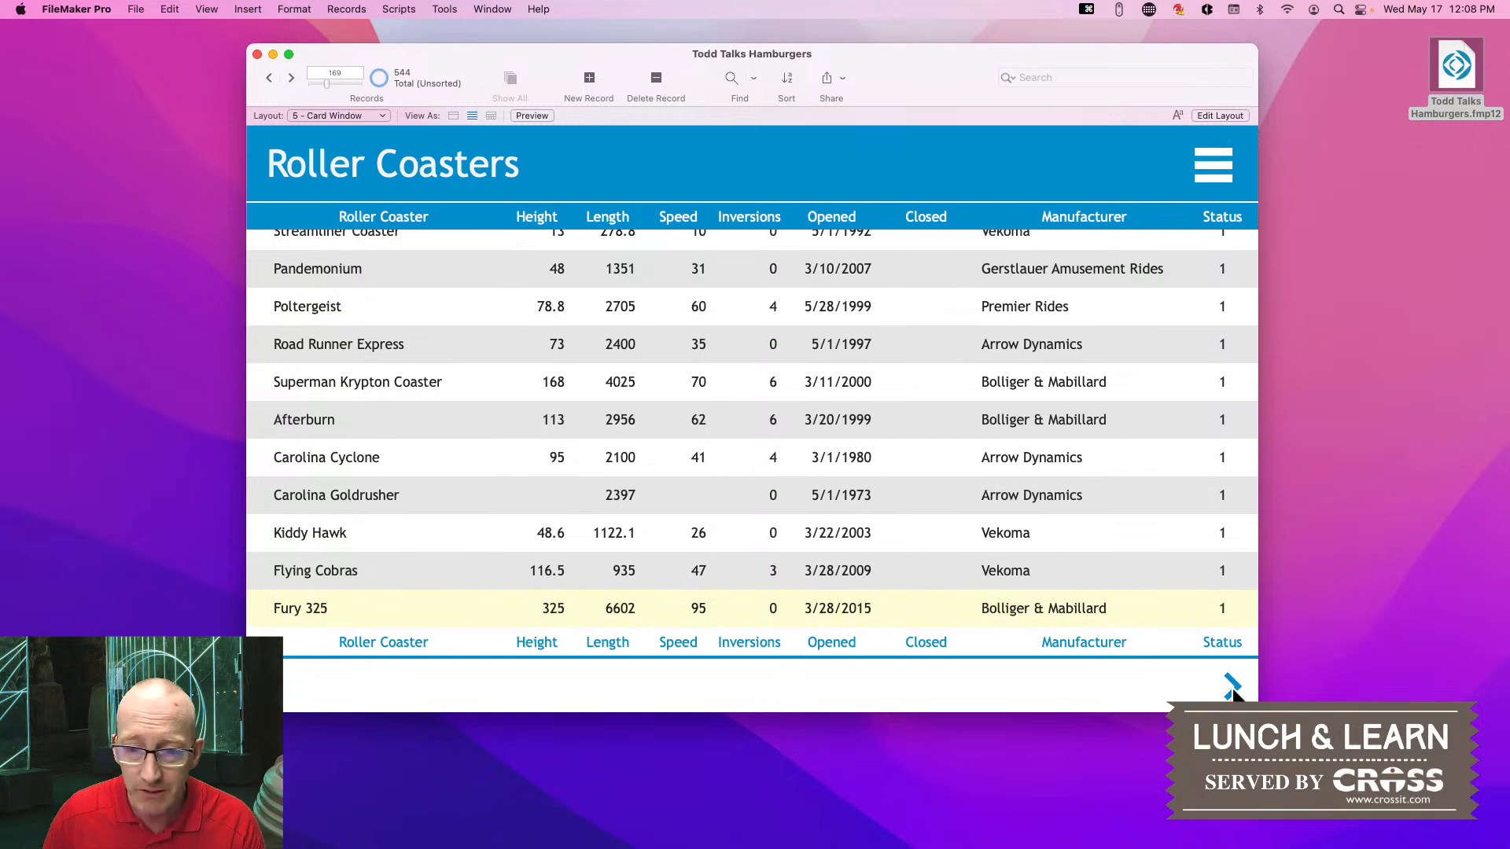
click(1217, 166)
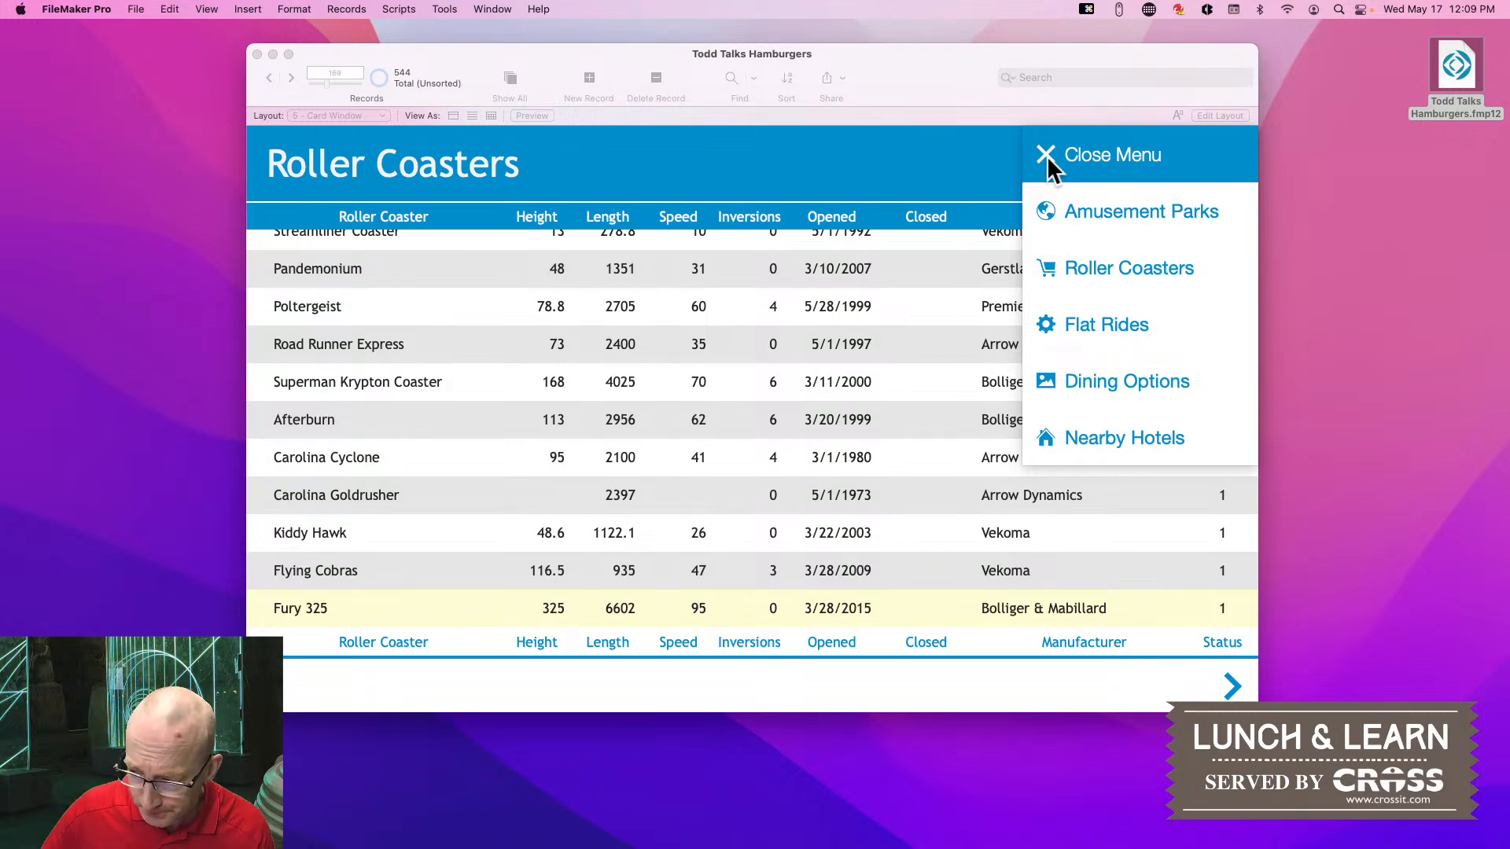
click(979, 163)
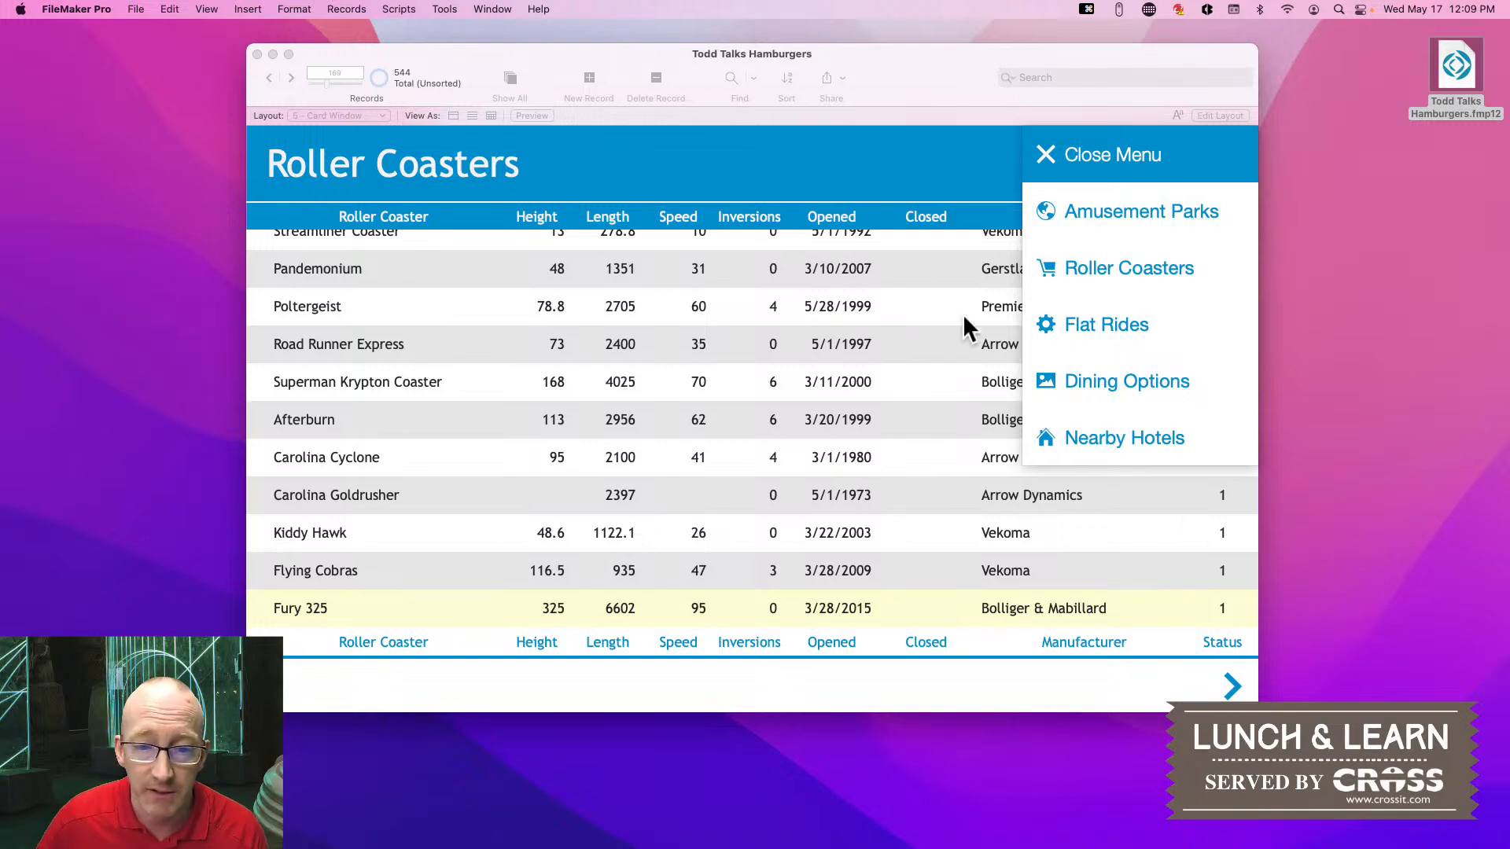
scroll(963, 314, up, 1)
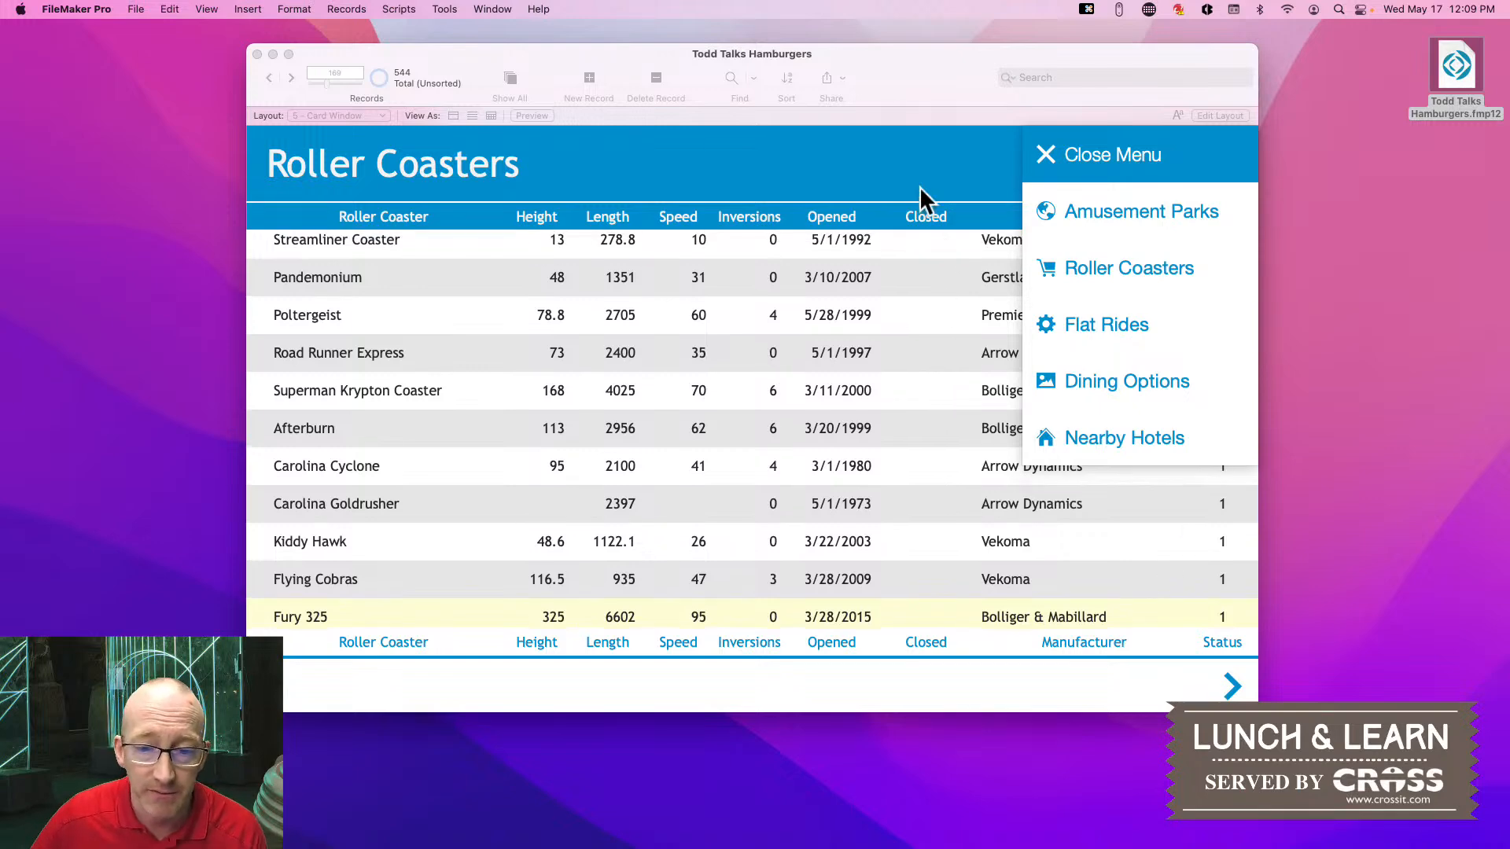
click(1048, 156)
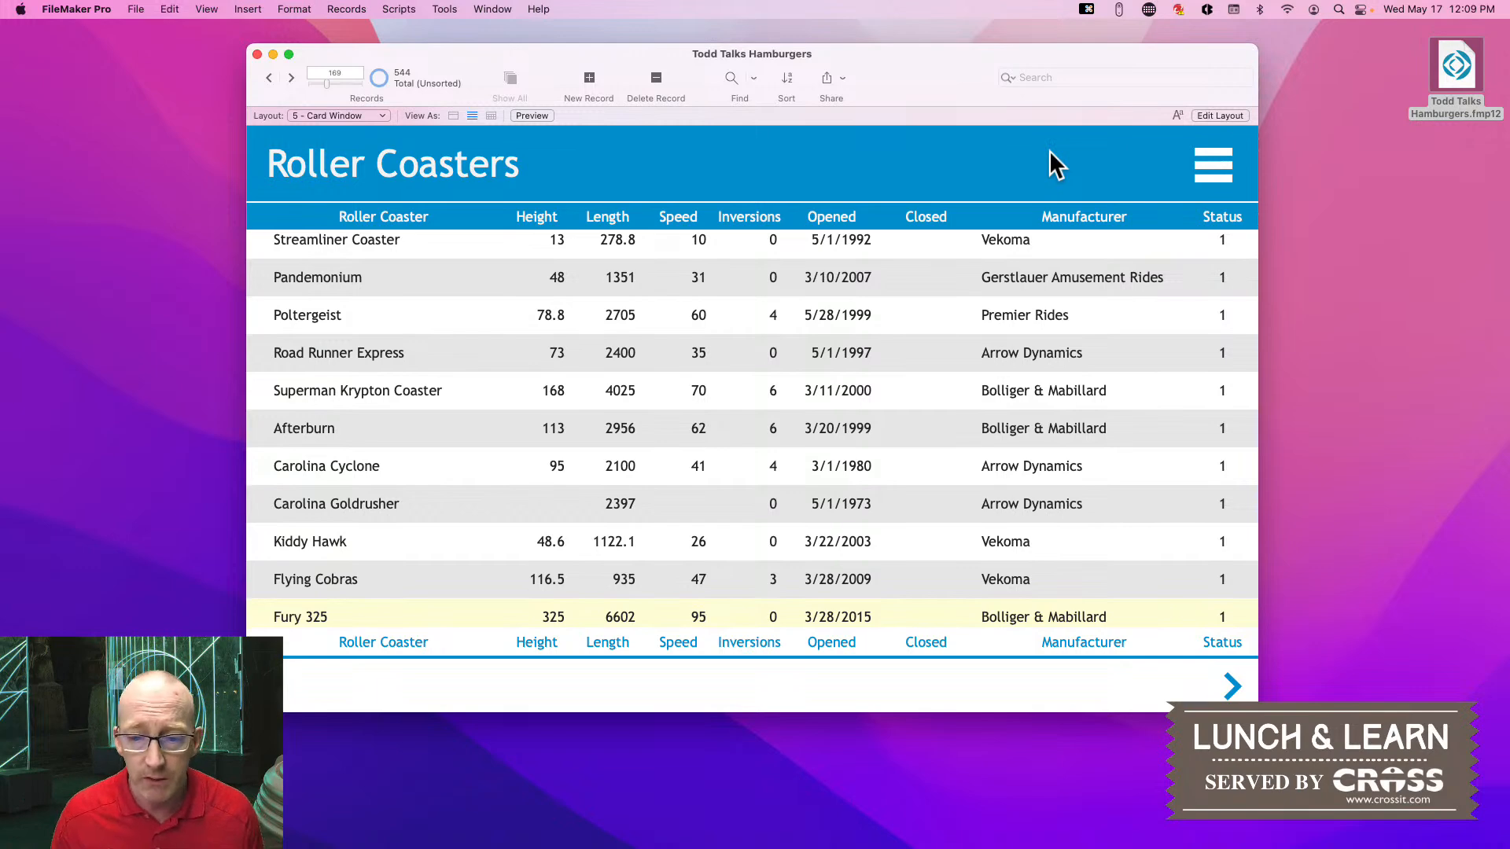
Return to the 4 - Hidden Button layout and switch it to Layout mode
scroll(1052, 165, up, 1)
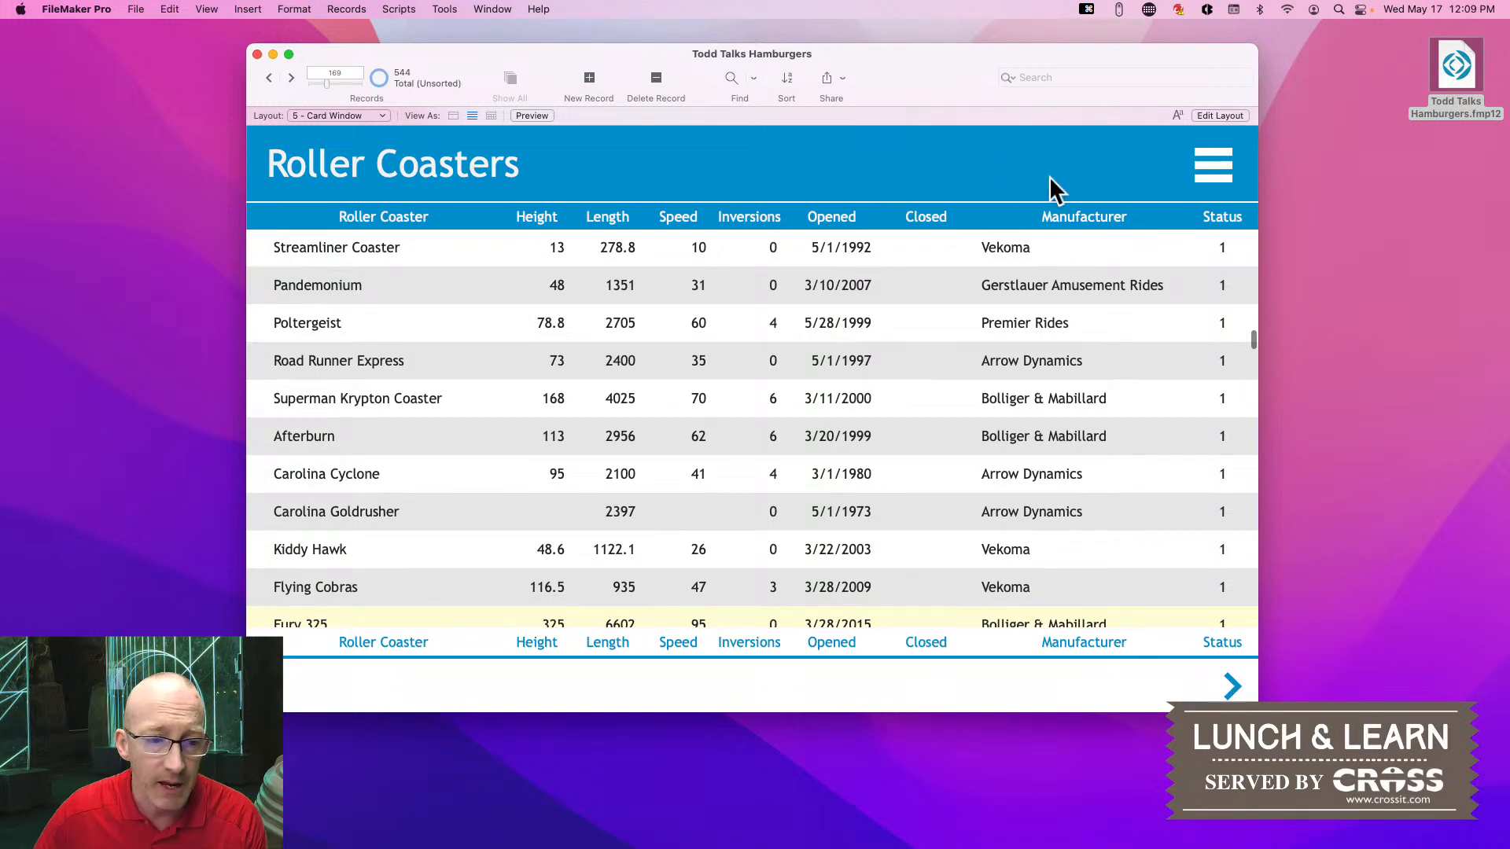
click(272, 684)
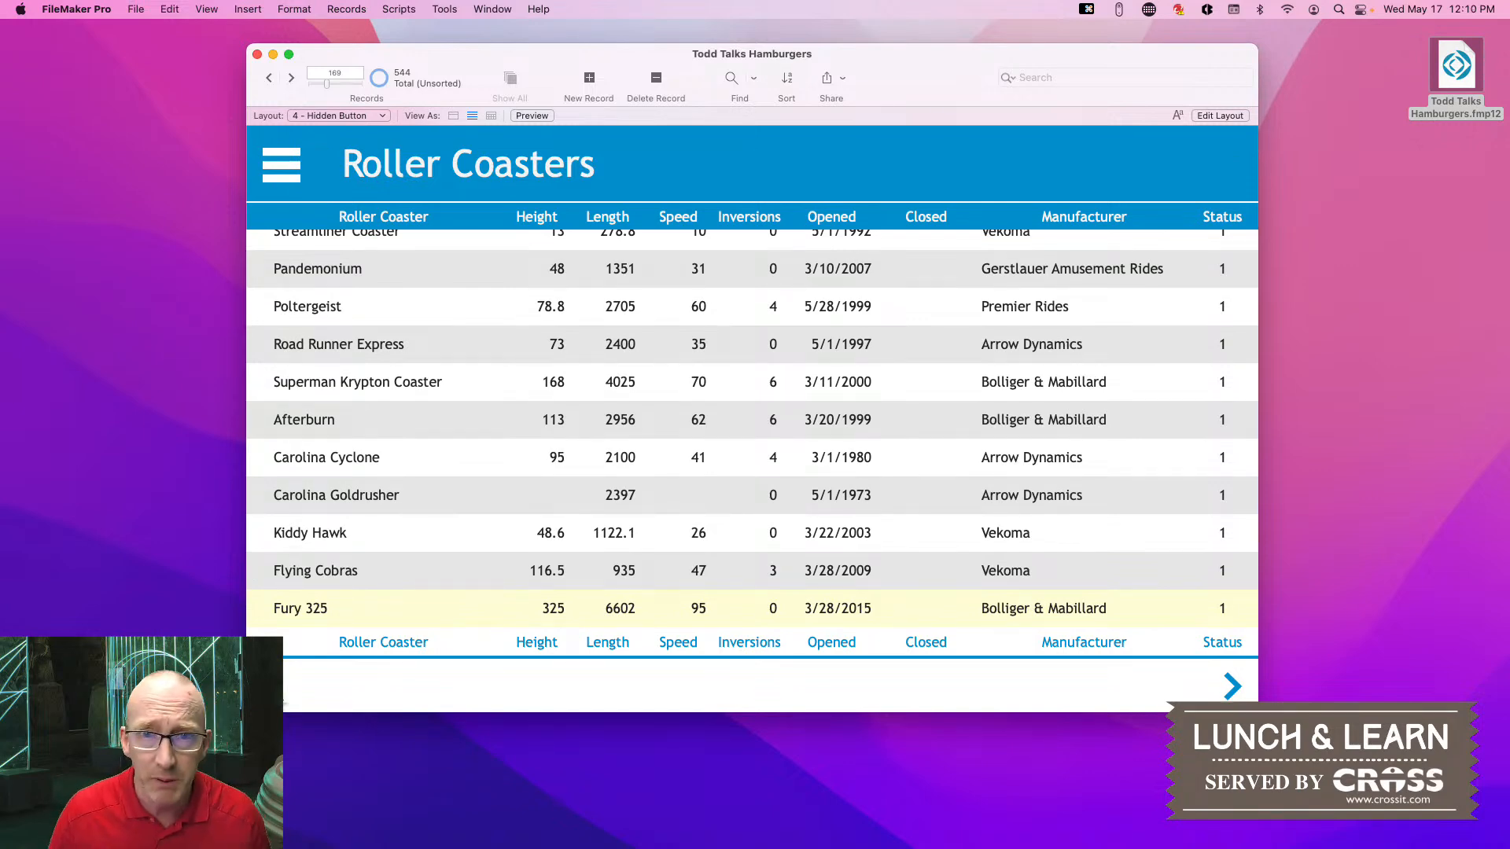
key(super+l)
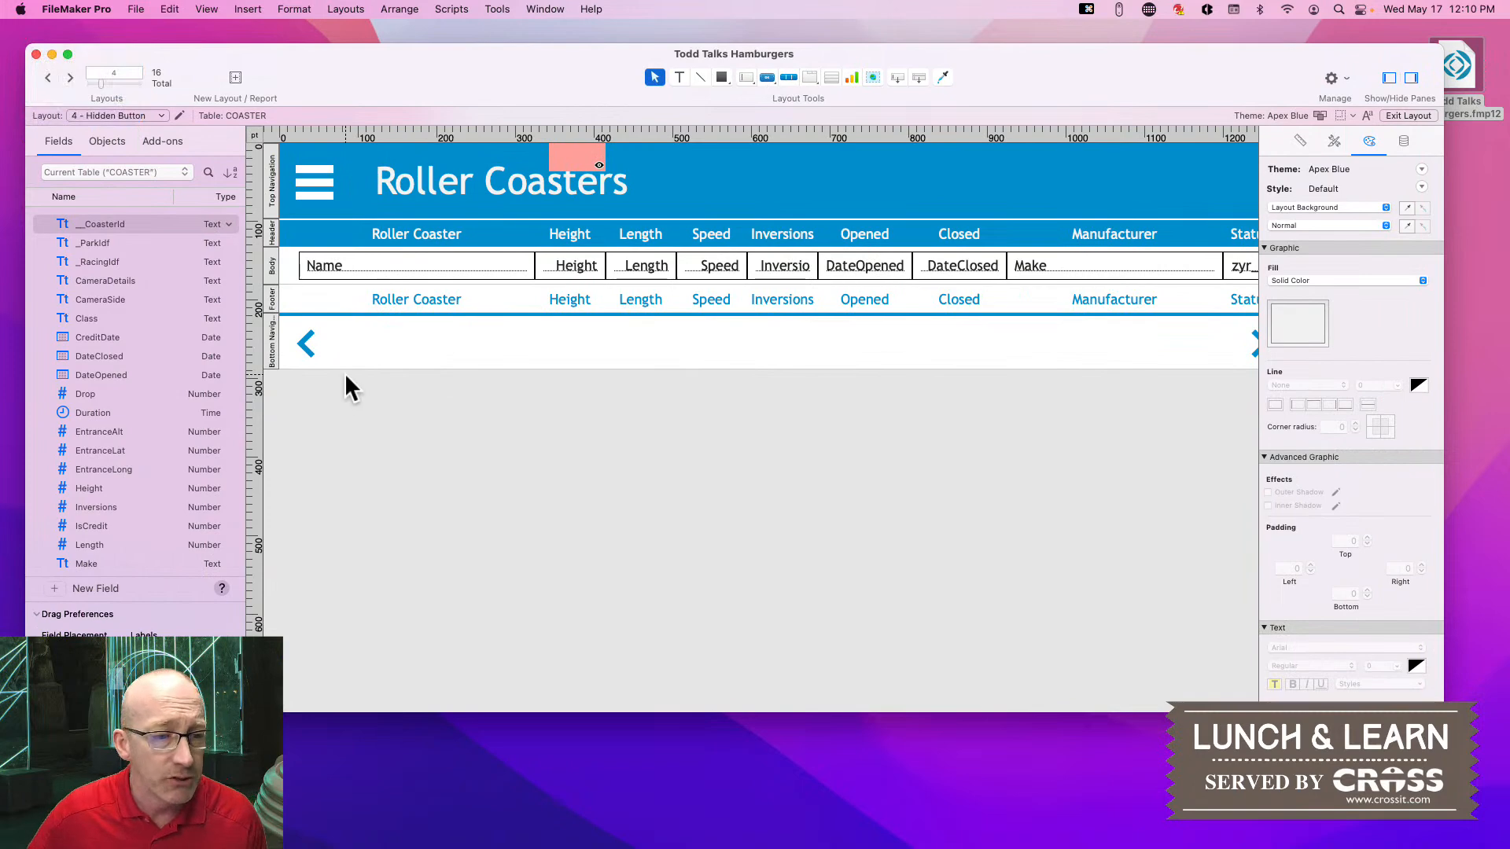
Review the setup of the hamburger button, the pink popover button, and the Amusement Parks segment of the menu's button bar
double_click(317, 183)
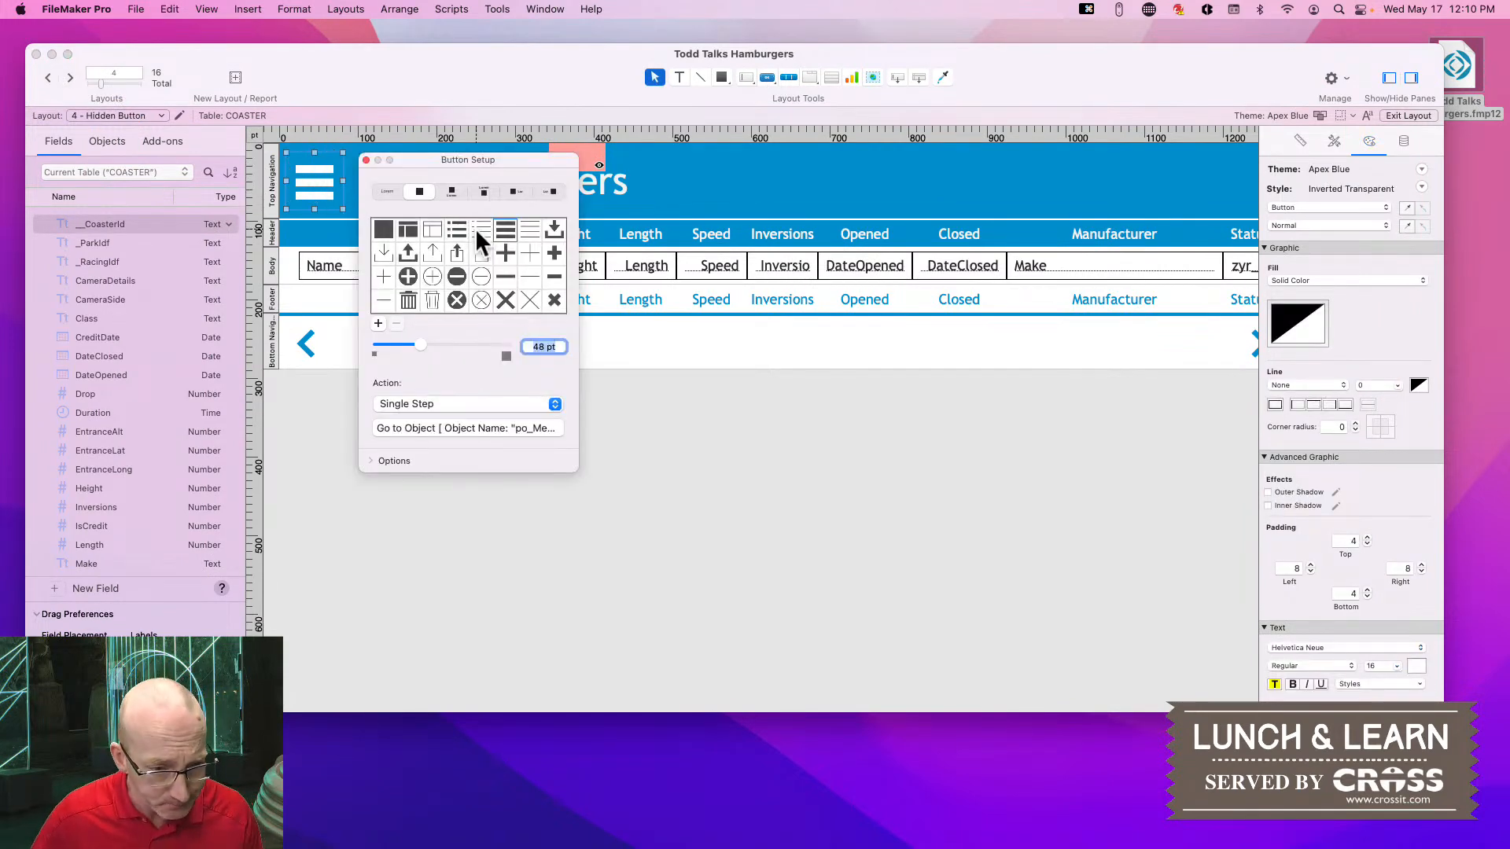
double_click(579, 151)
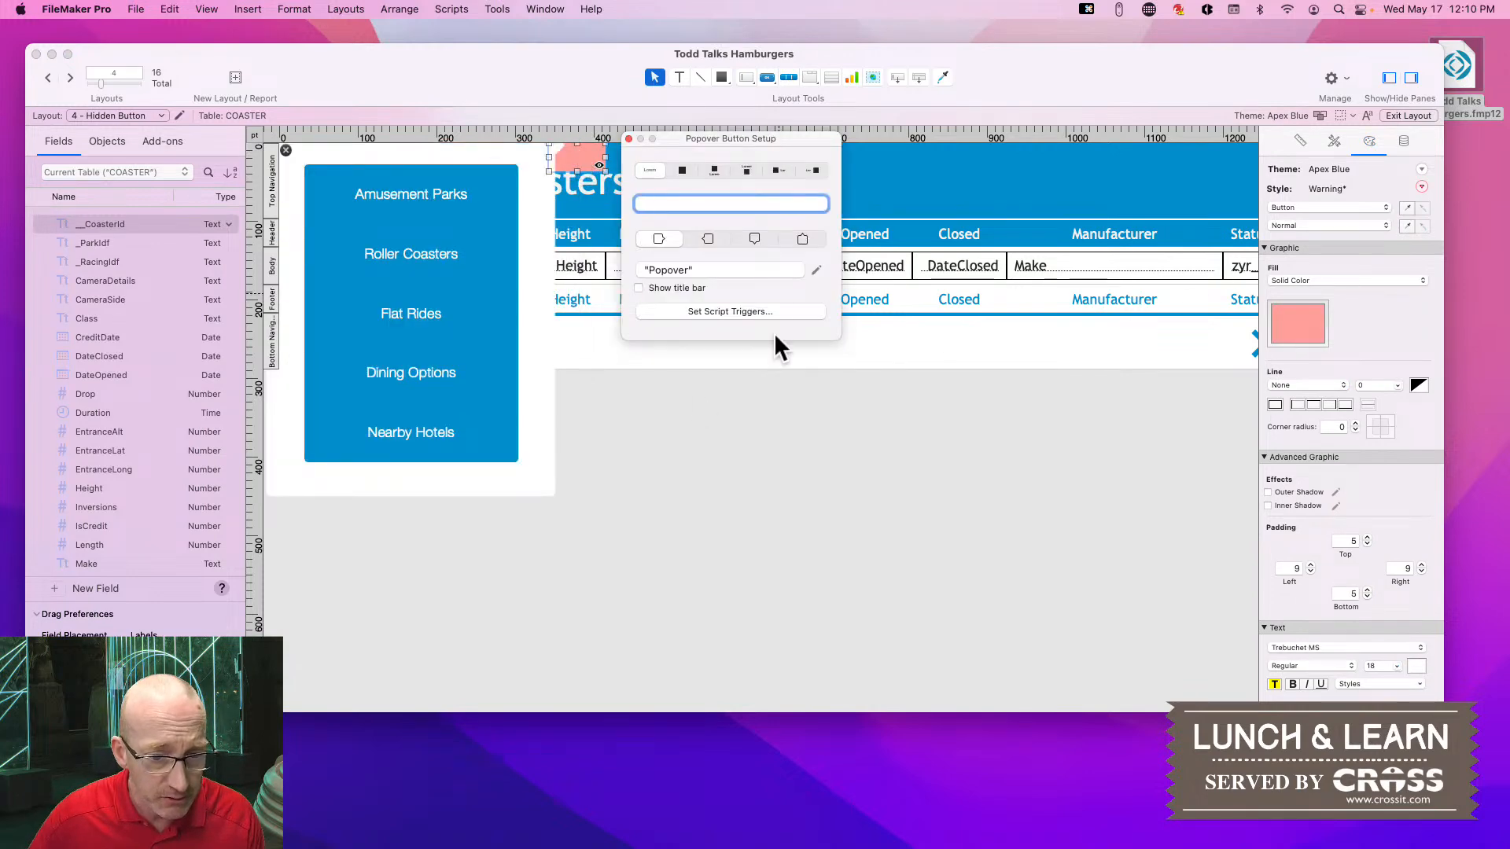
double_click(418, 193)
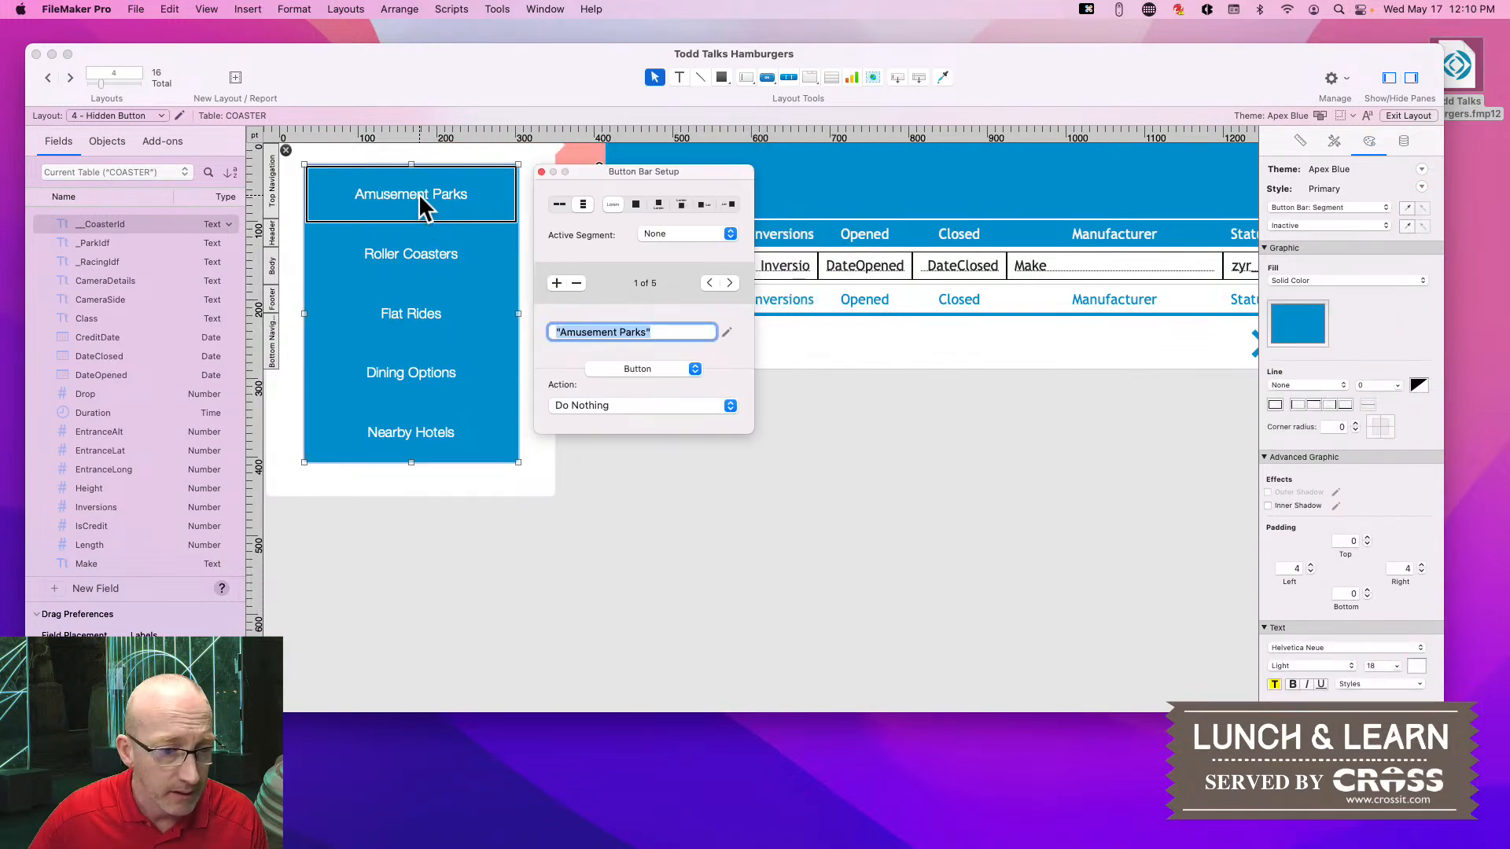
Give the Amusement Parks segment a single-step Go to Layout action targeting "6 - Amusement Parks", and select the Roller Coasters segment
click(575, 406)
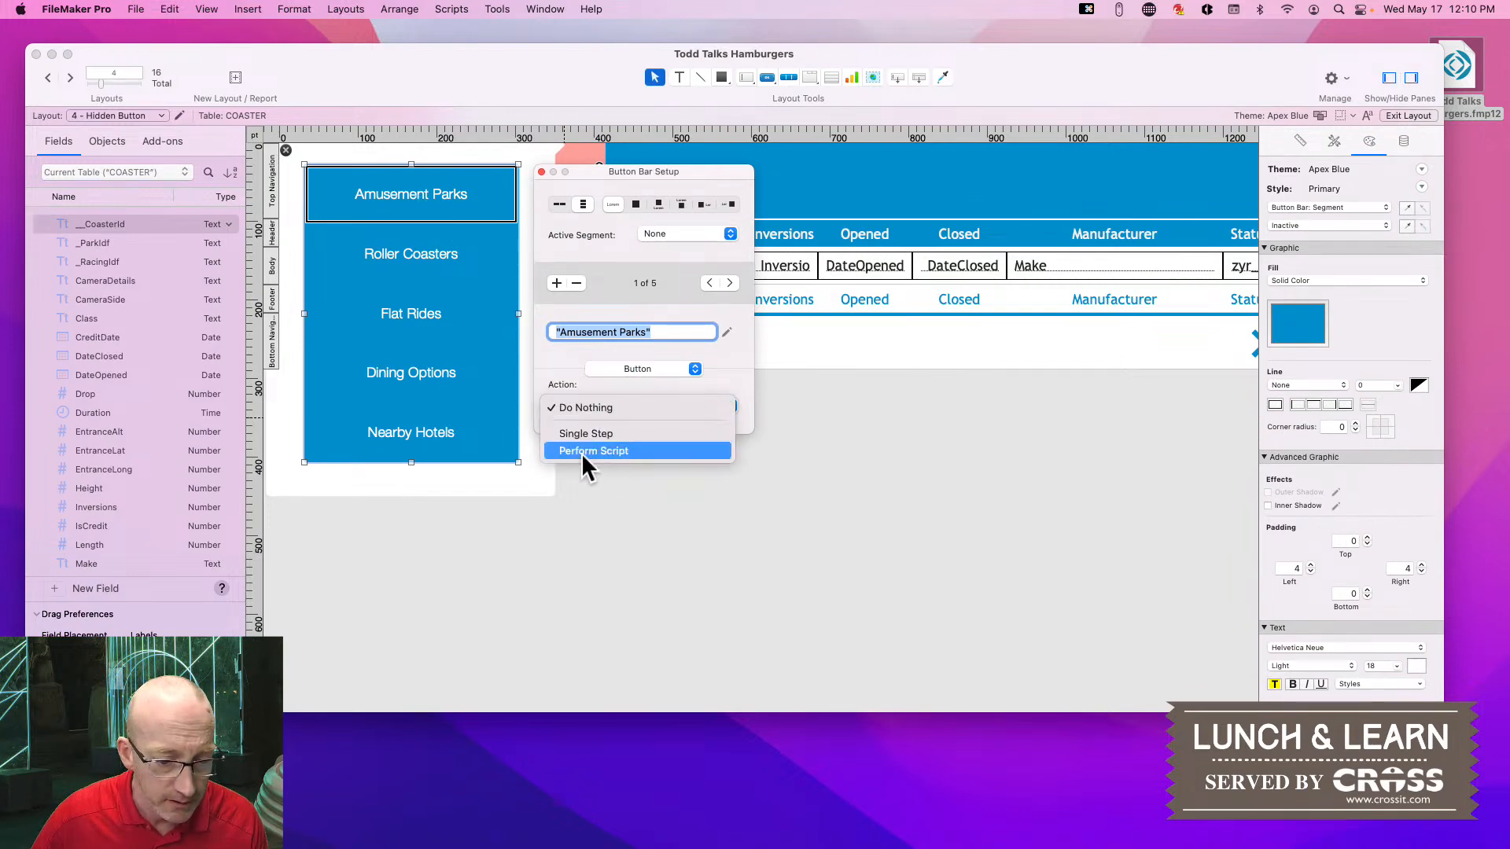
click(581, 435)
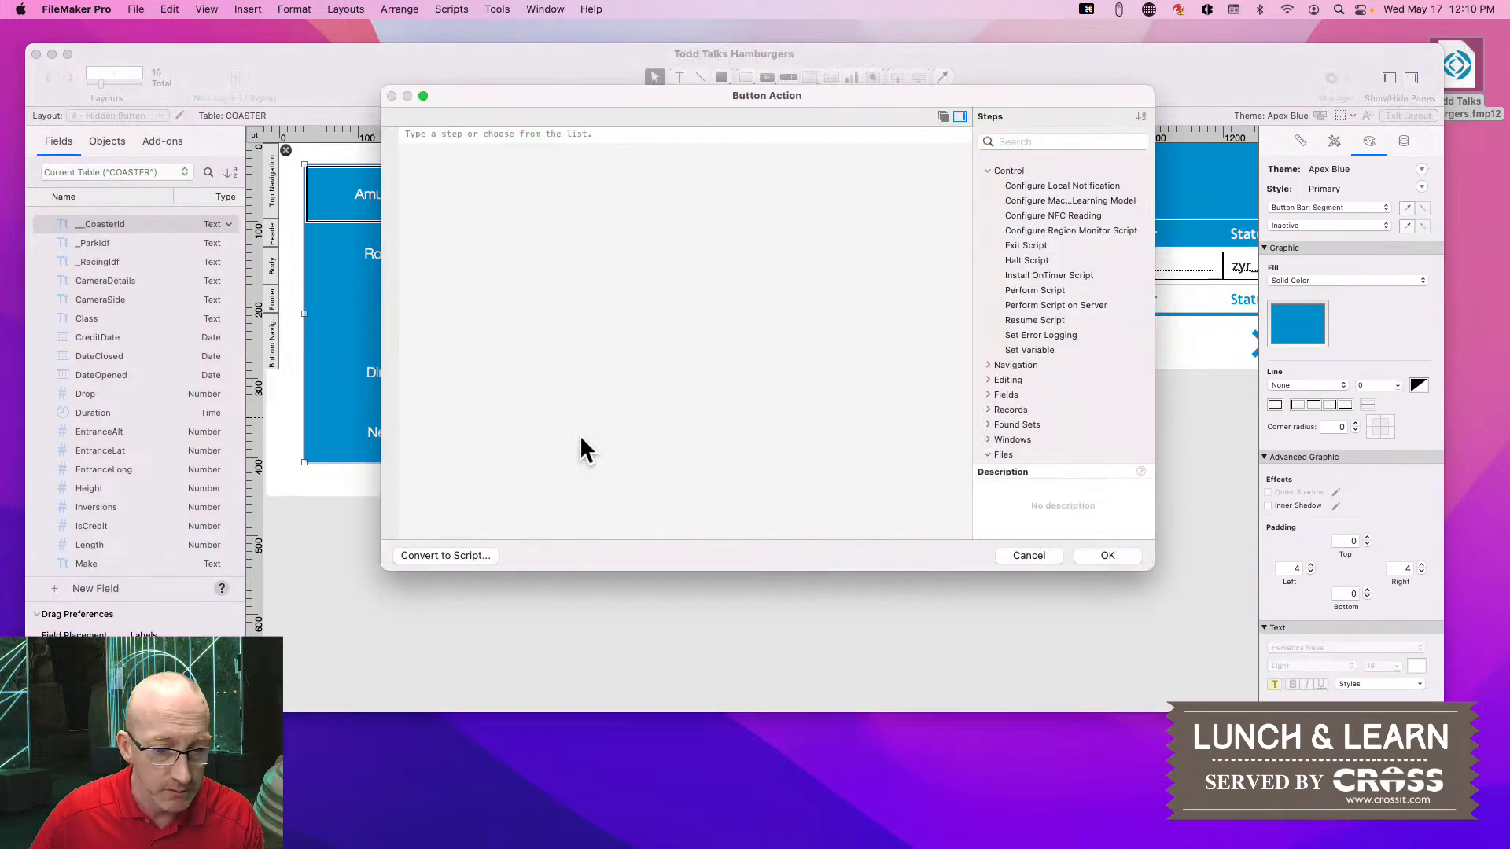
click(460, 132)
text(gtl)
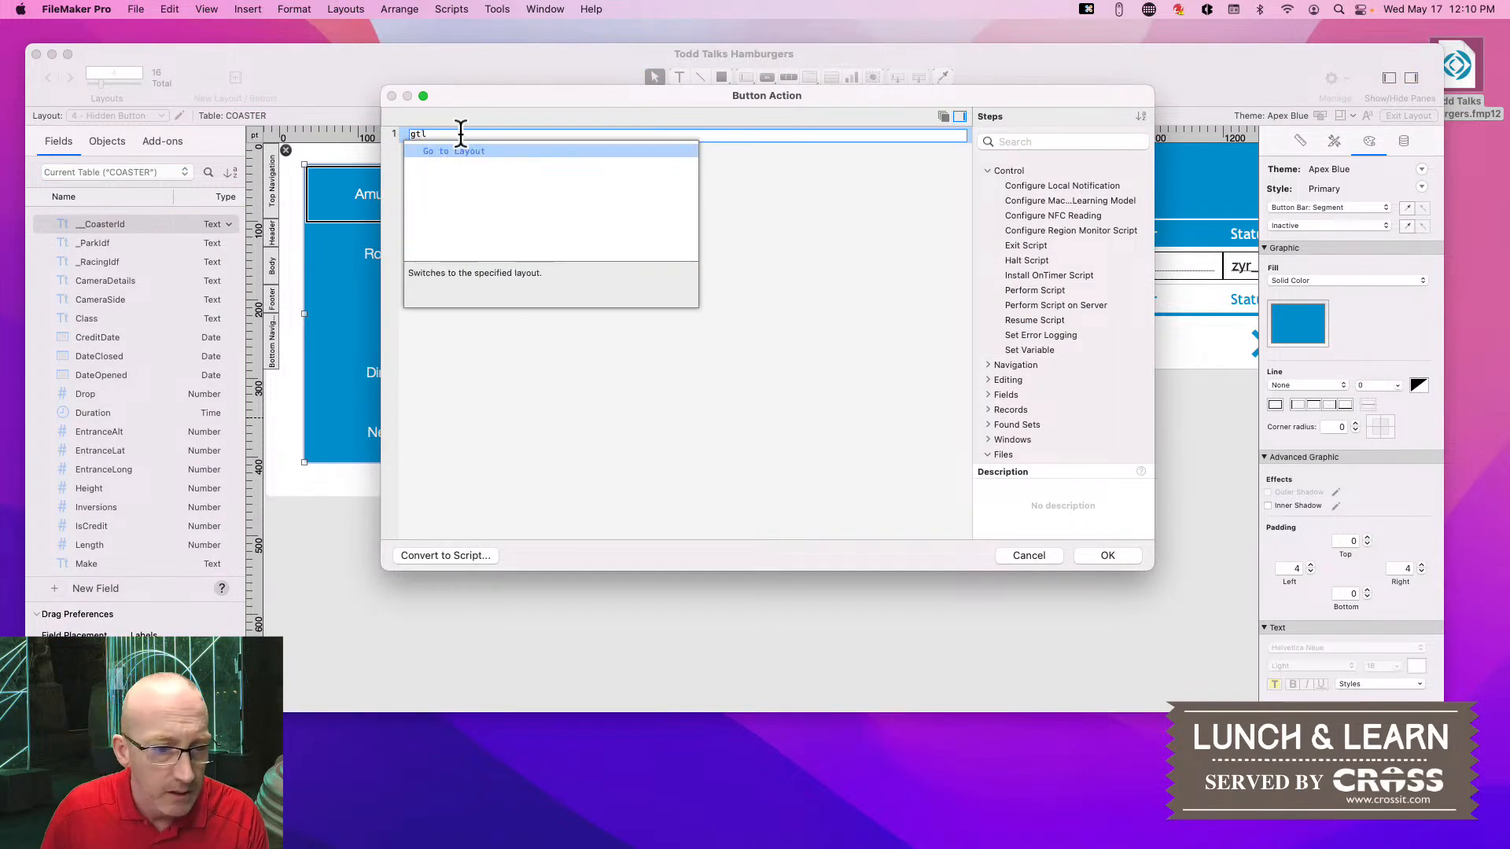
key(Return)
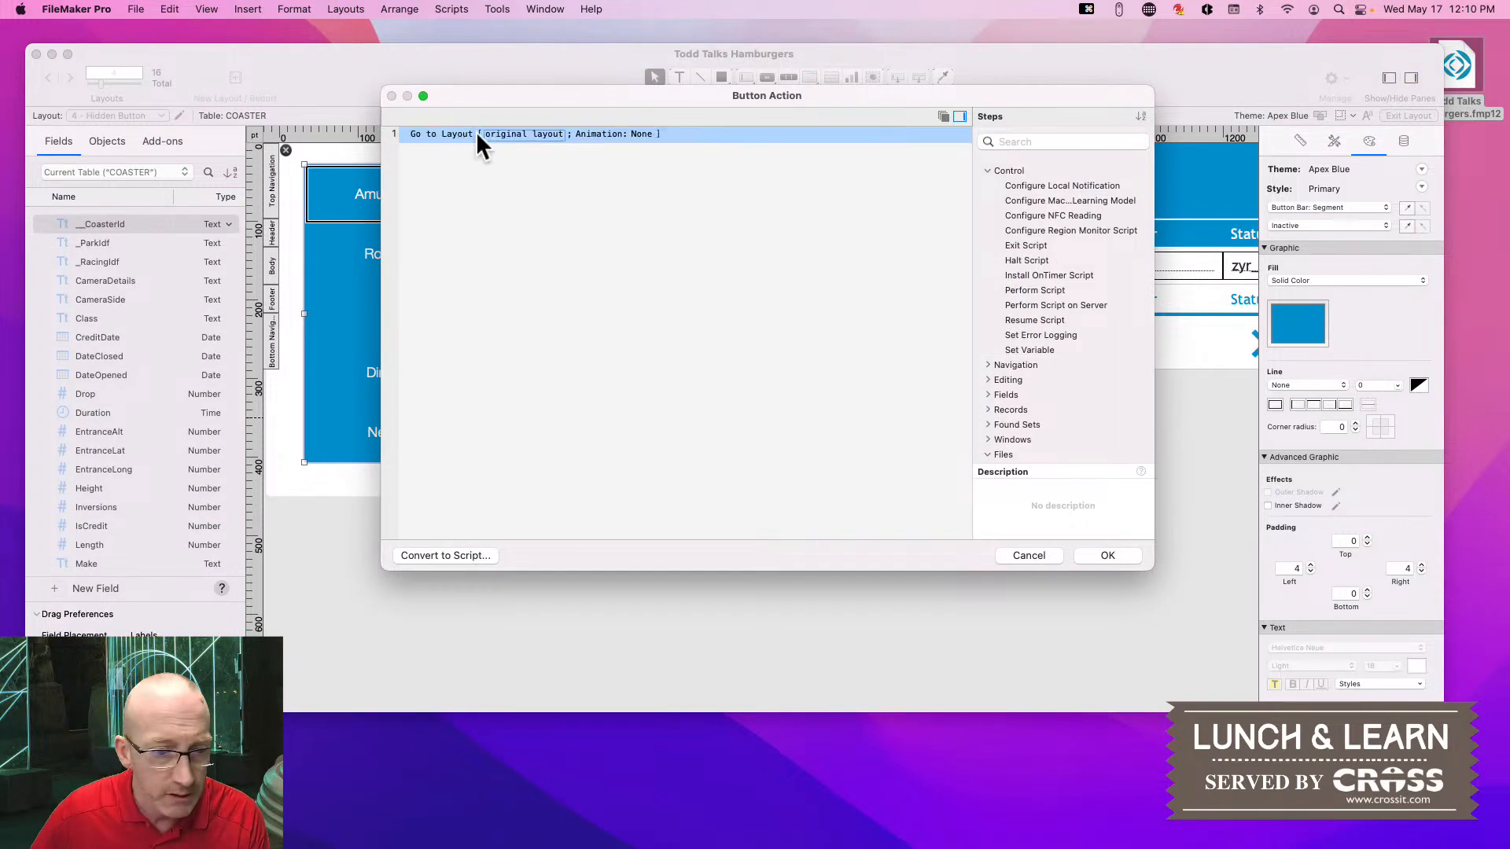
click(546, 134)
click(516, 158)
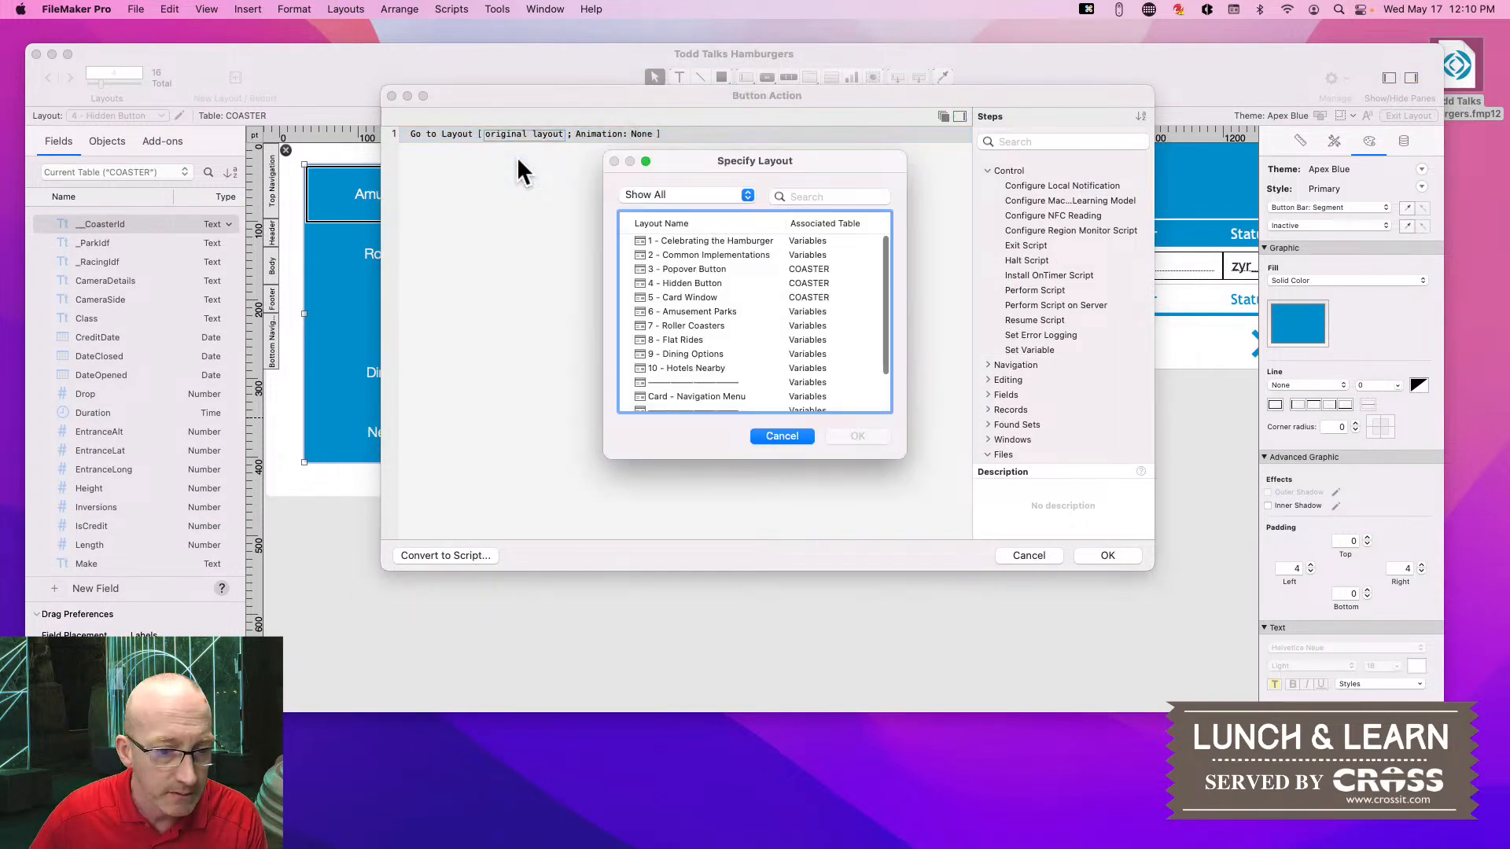
click(692, 312)
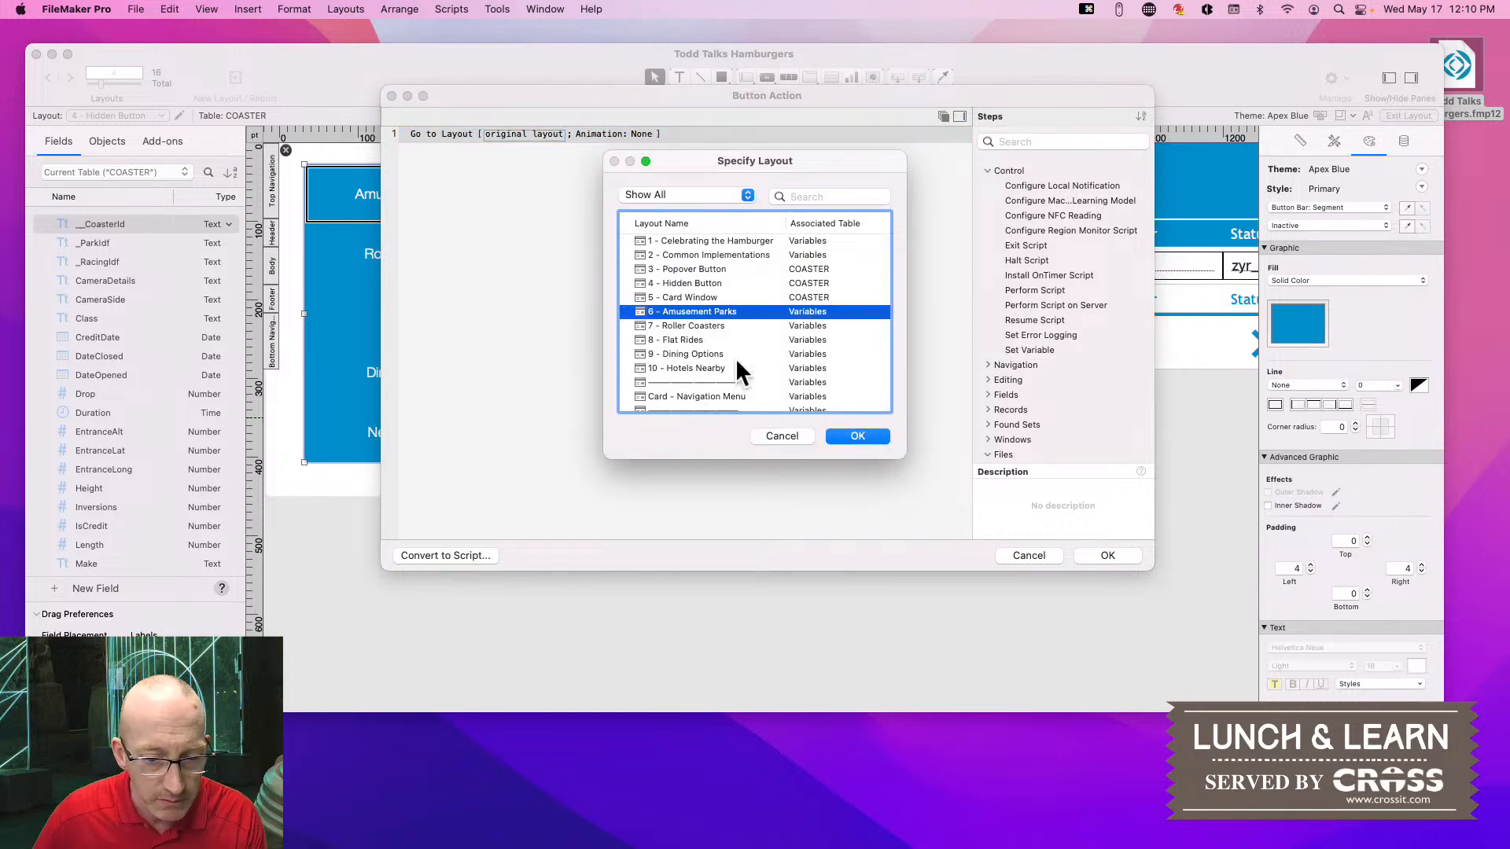
click(856, 437)
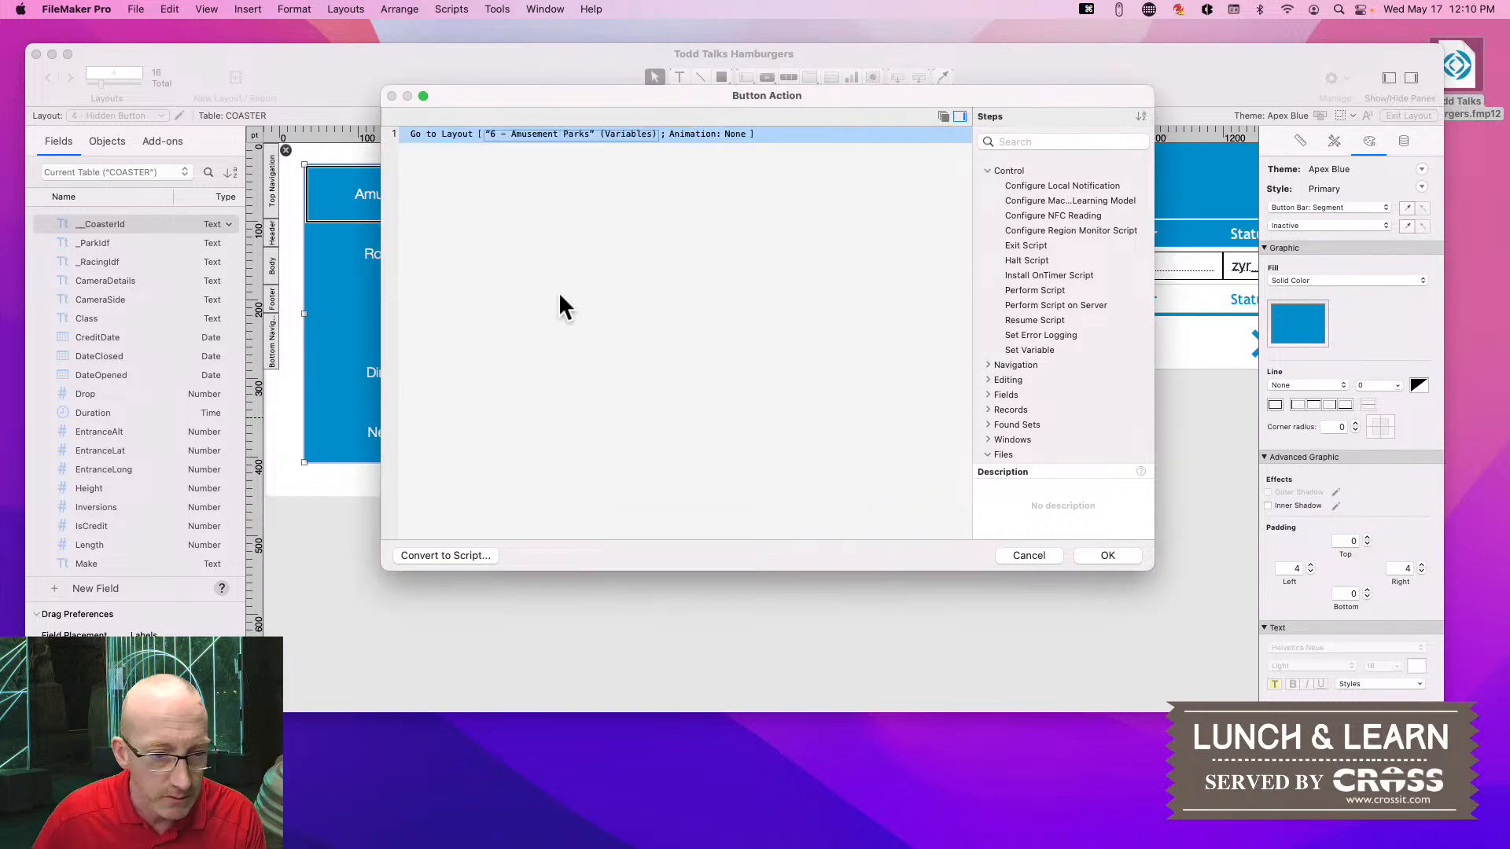
click(1107, 555)
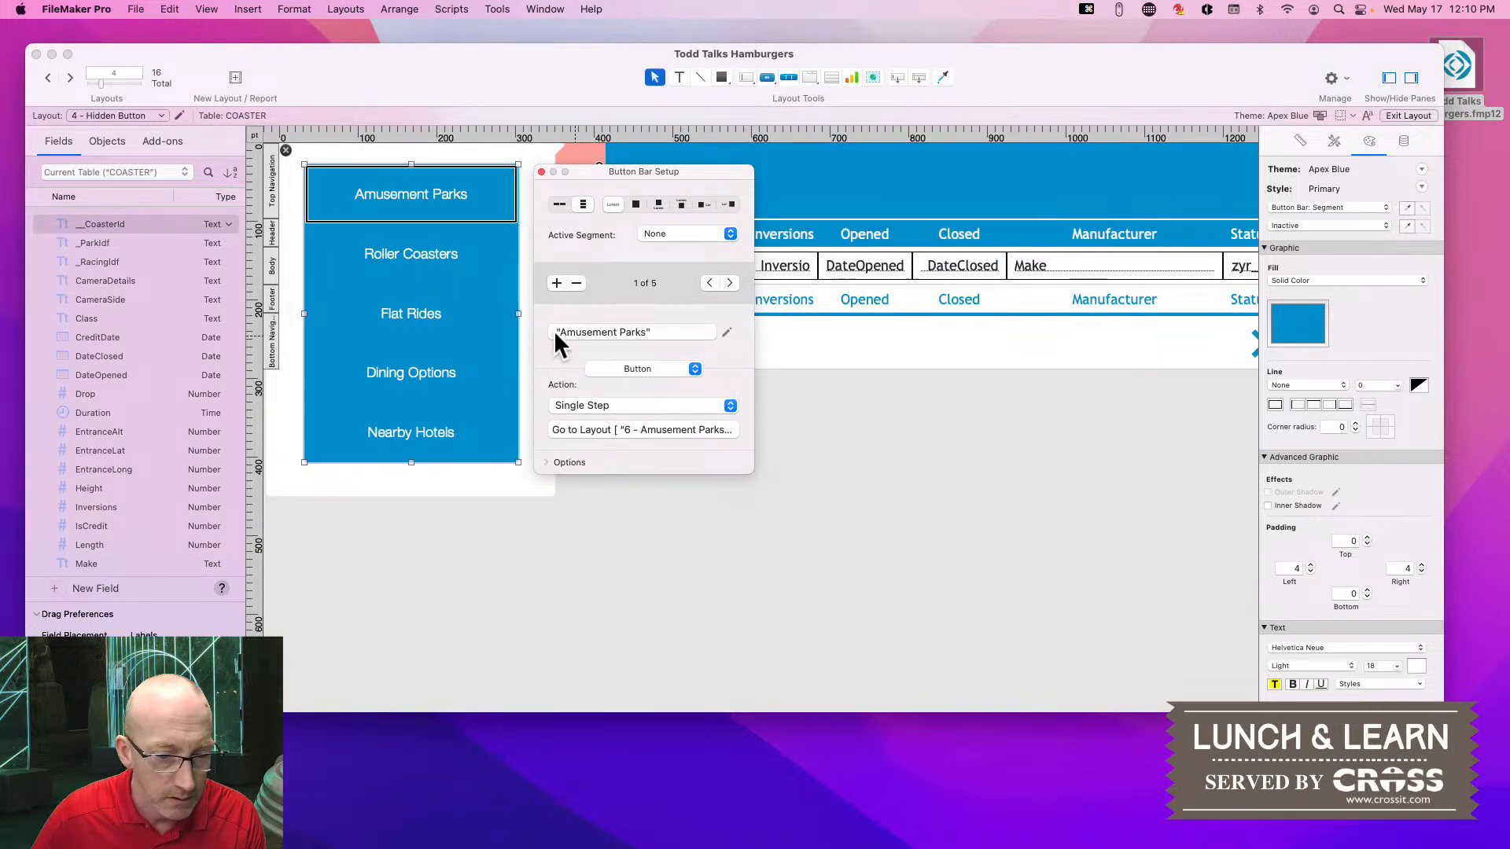
click(403, 259)
click(604, 411)
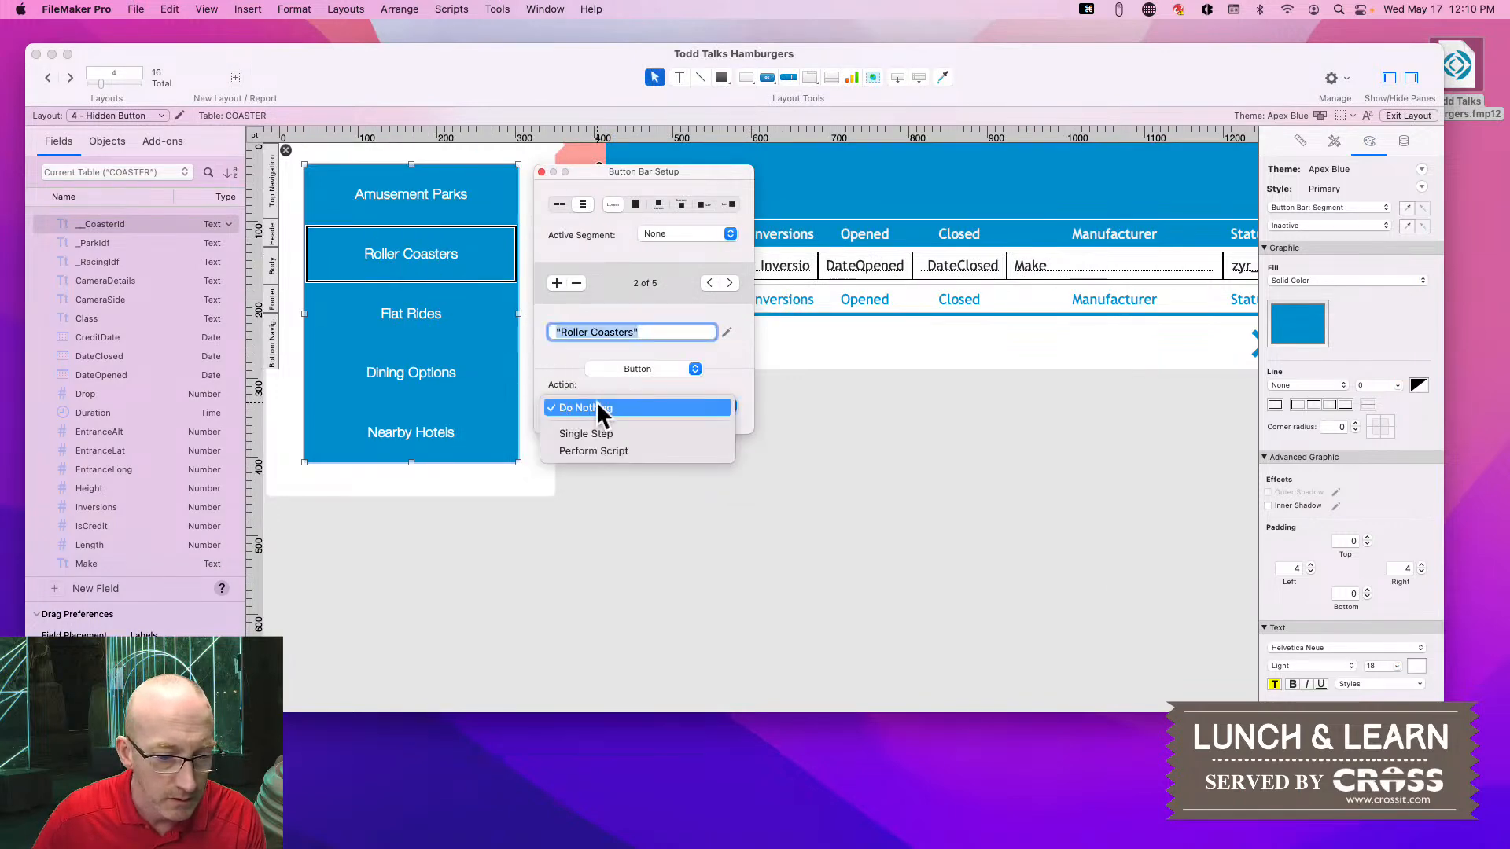
click(594, 450)
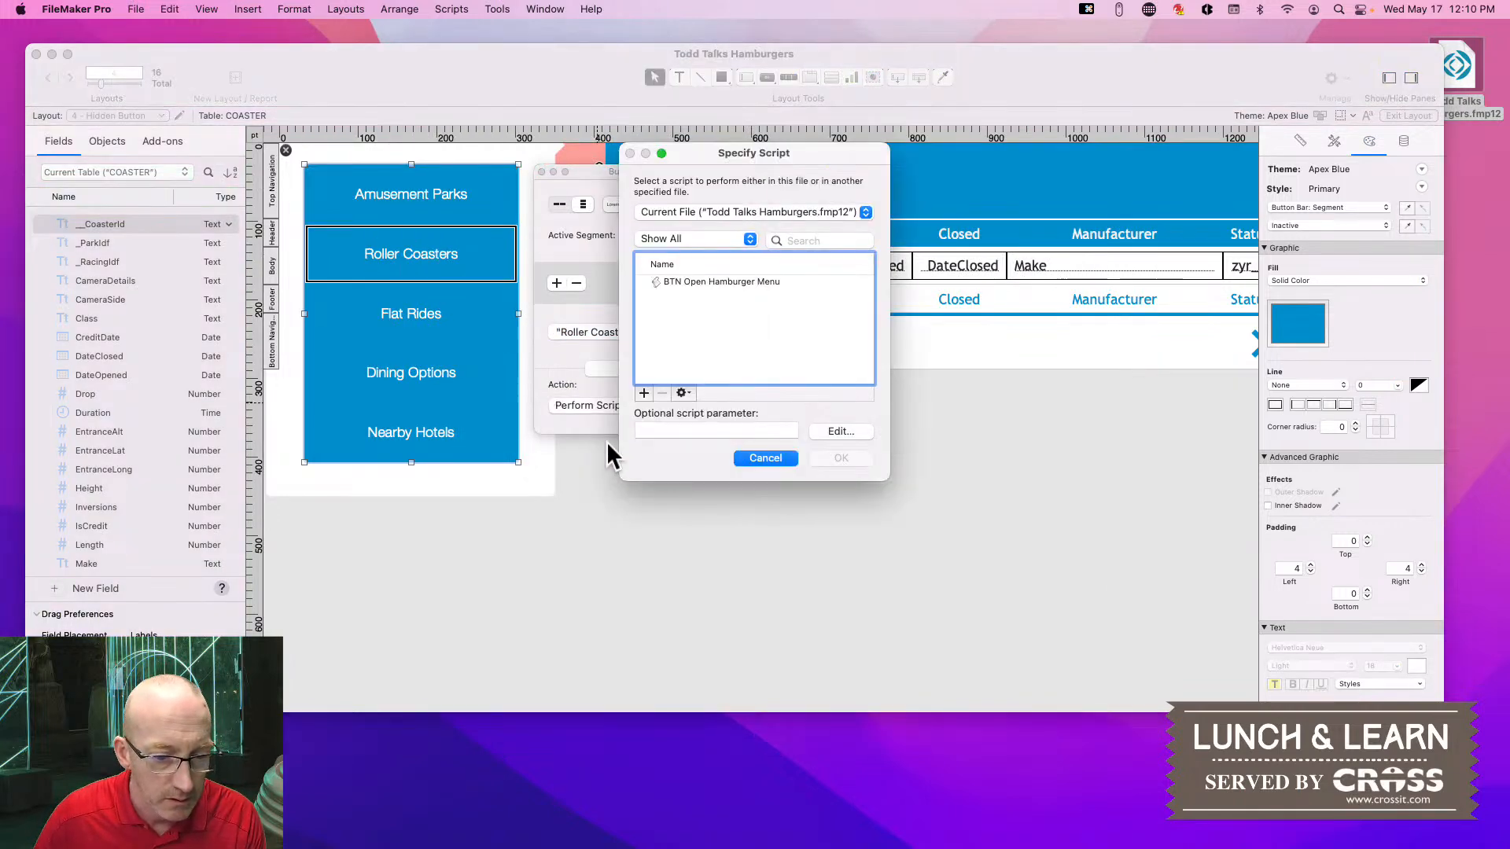
click(791, 457)
Give the Roller Coasters segment a single-step Go to Layout action targeting the "4 - Hidden Button" layout
click(728, 407)
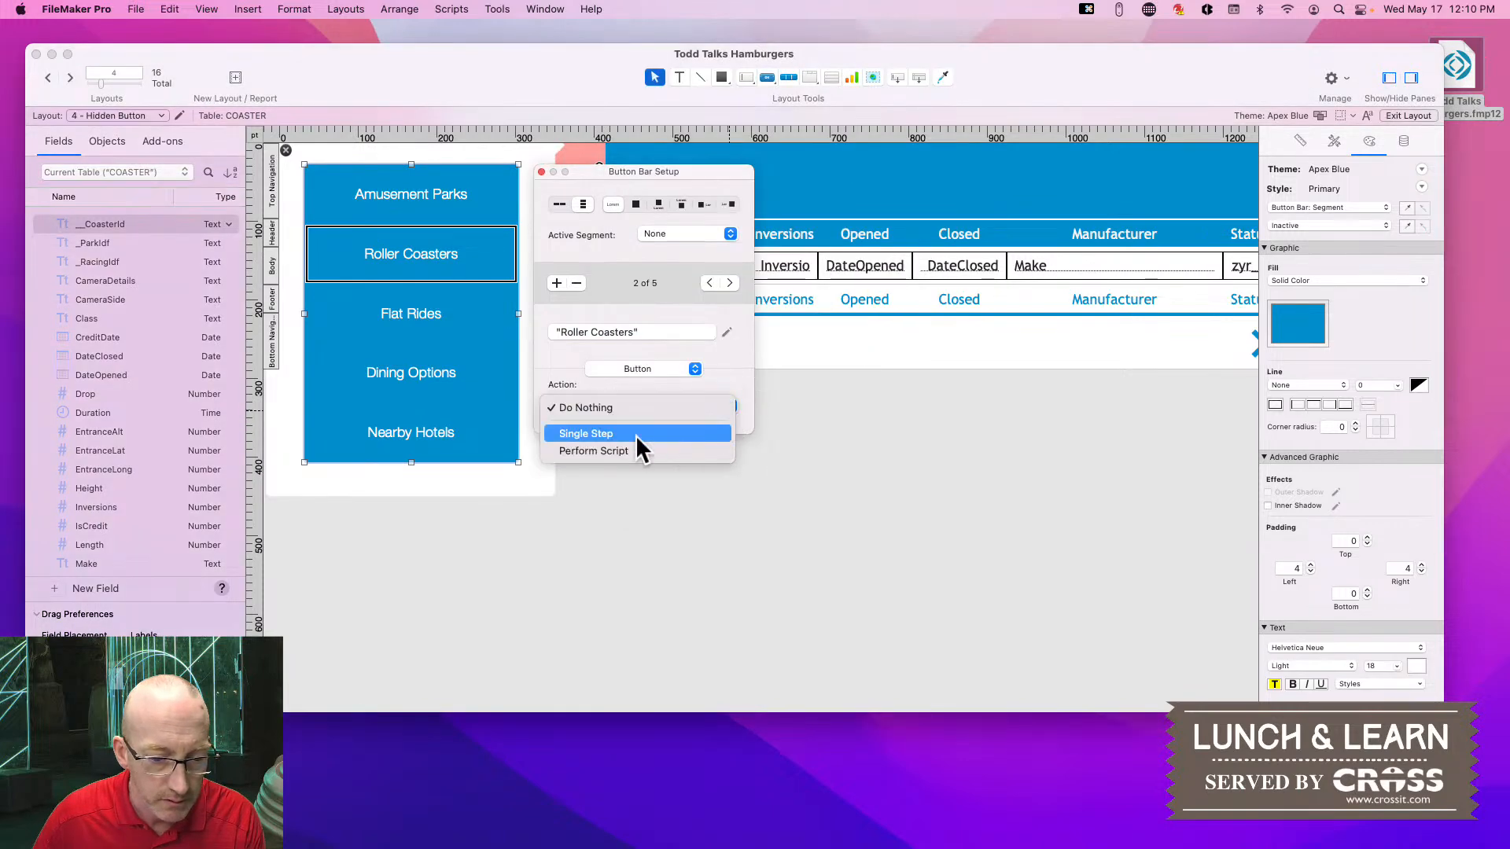
click(629, 434)
click(453, 135)
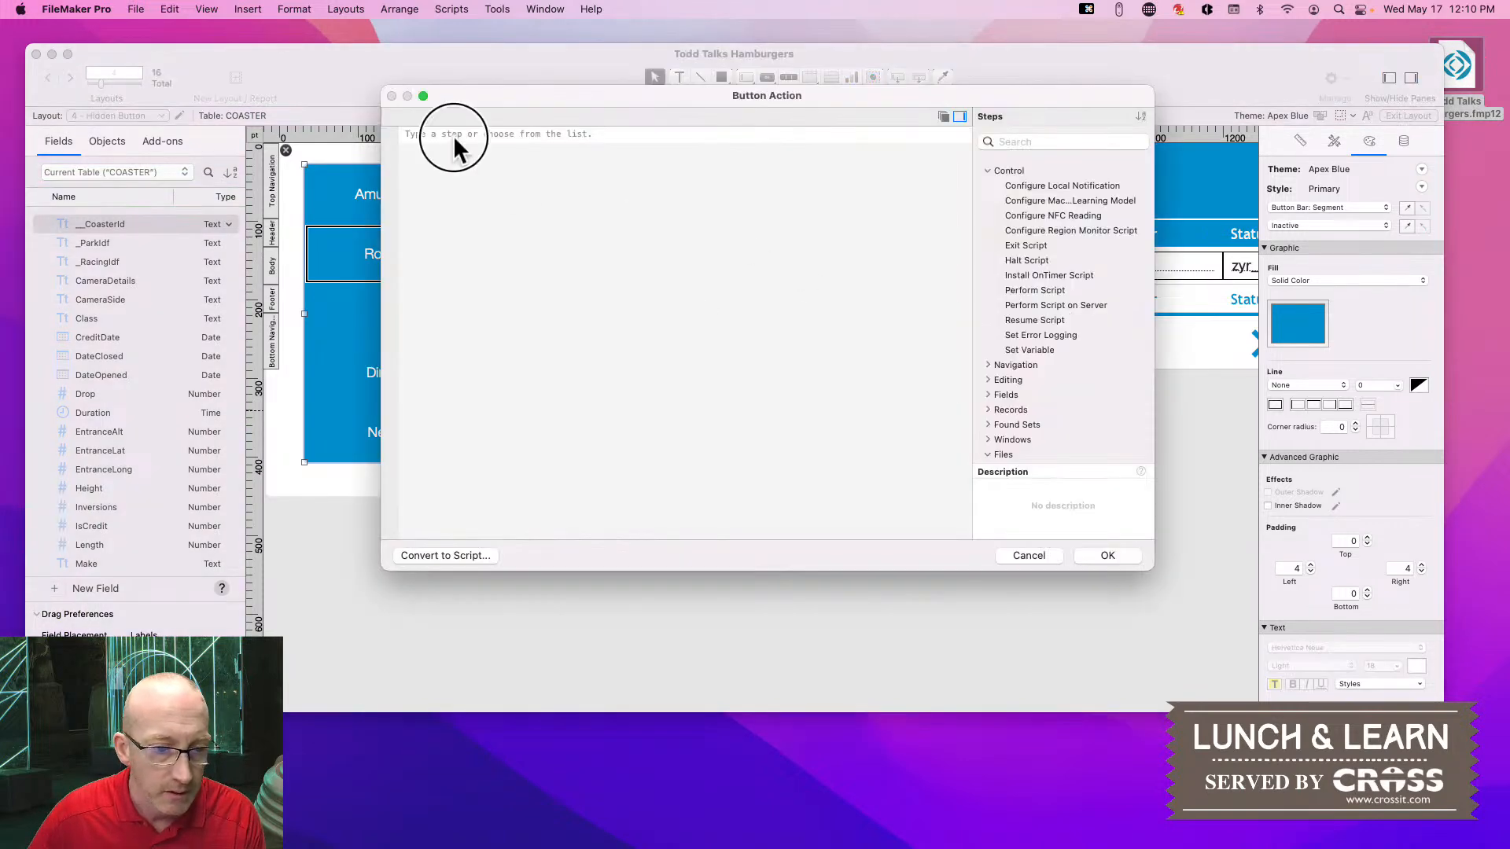
text(gtl)
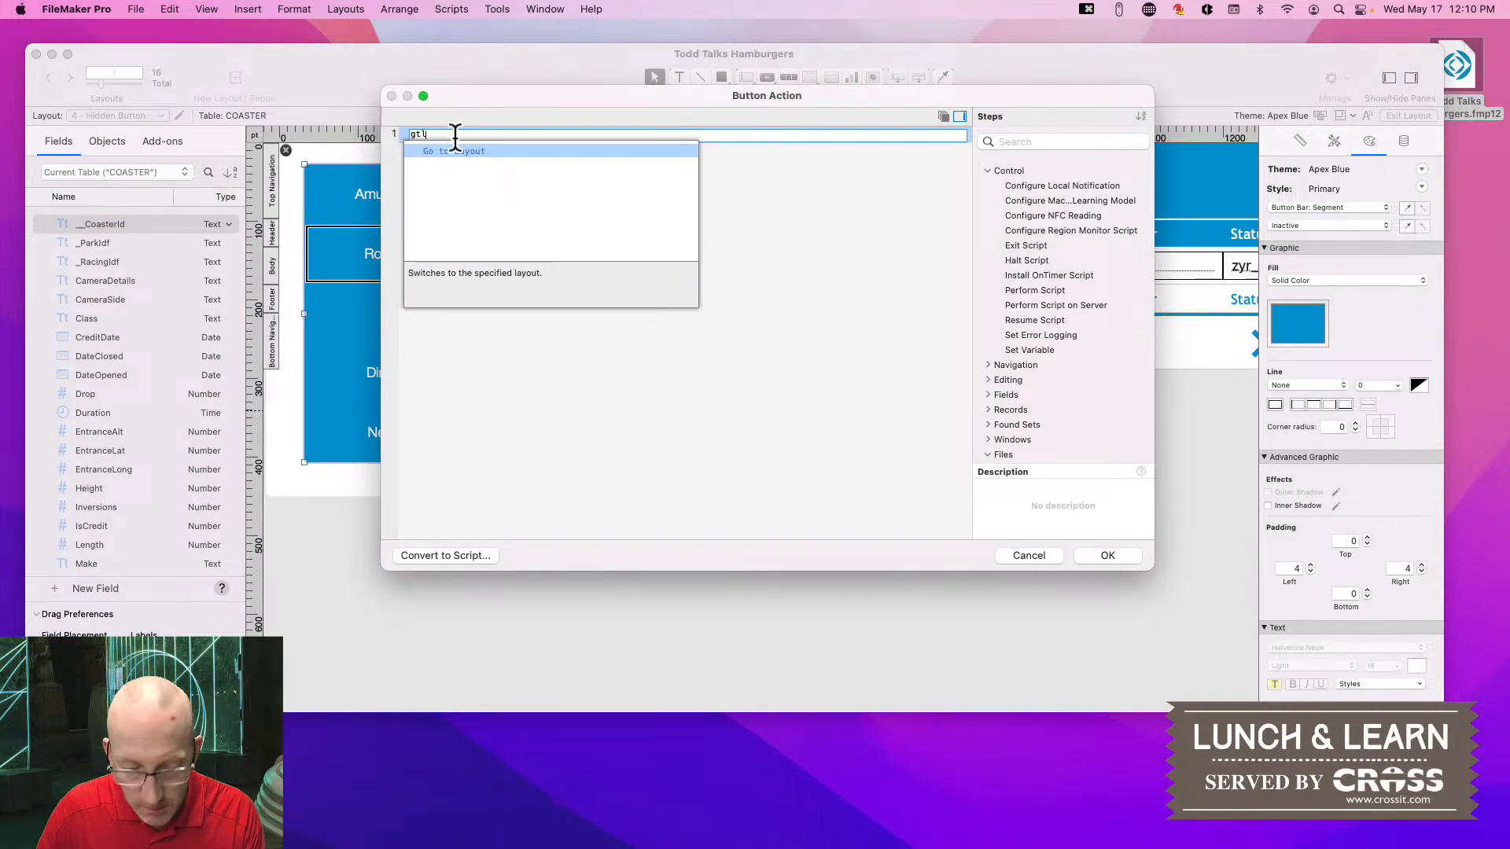
key(Return)
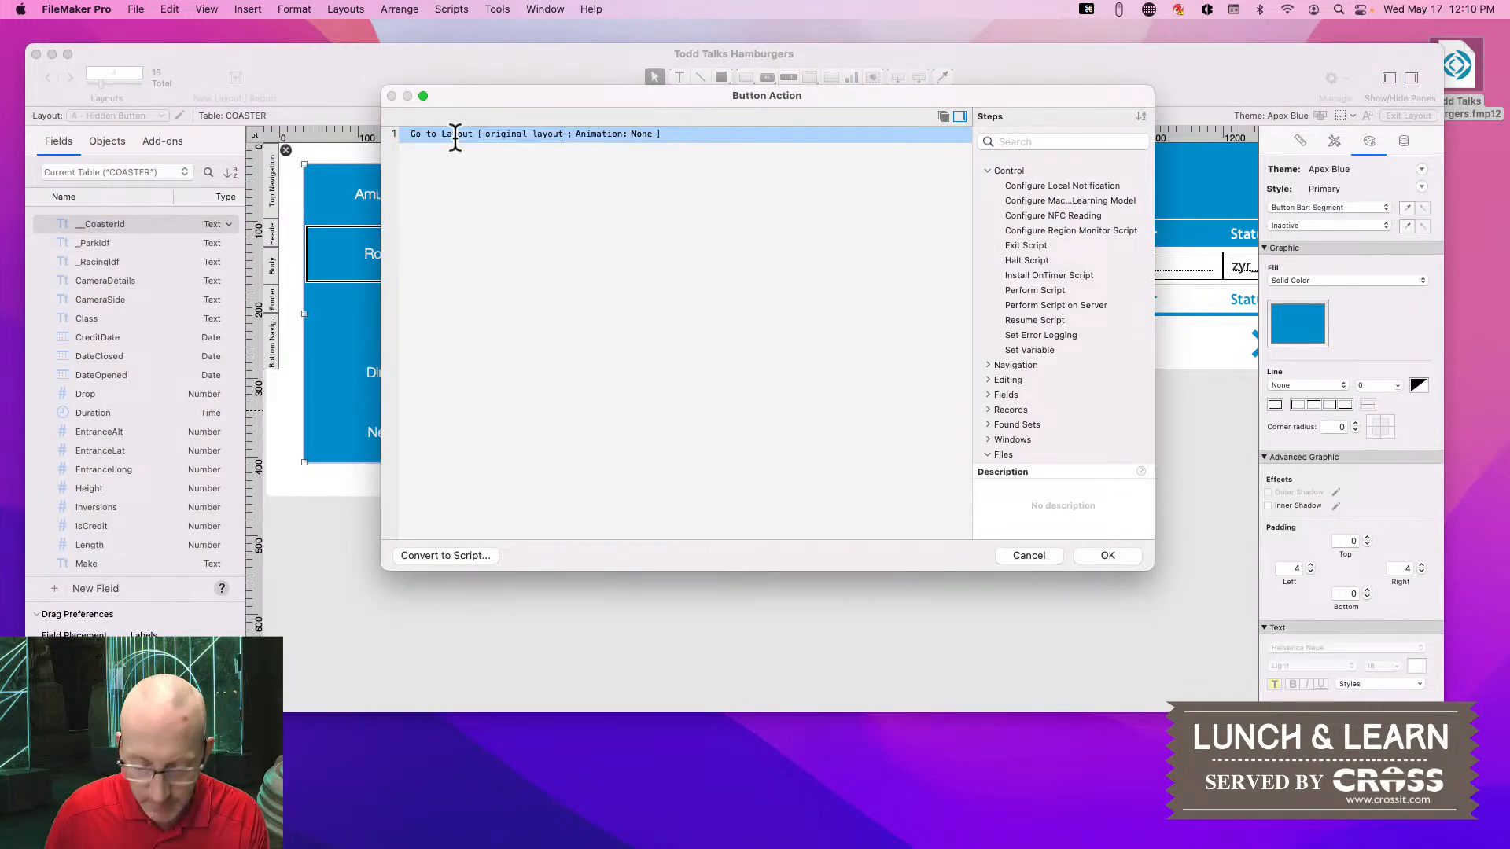
click(507, 136)
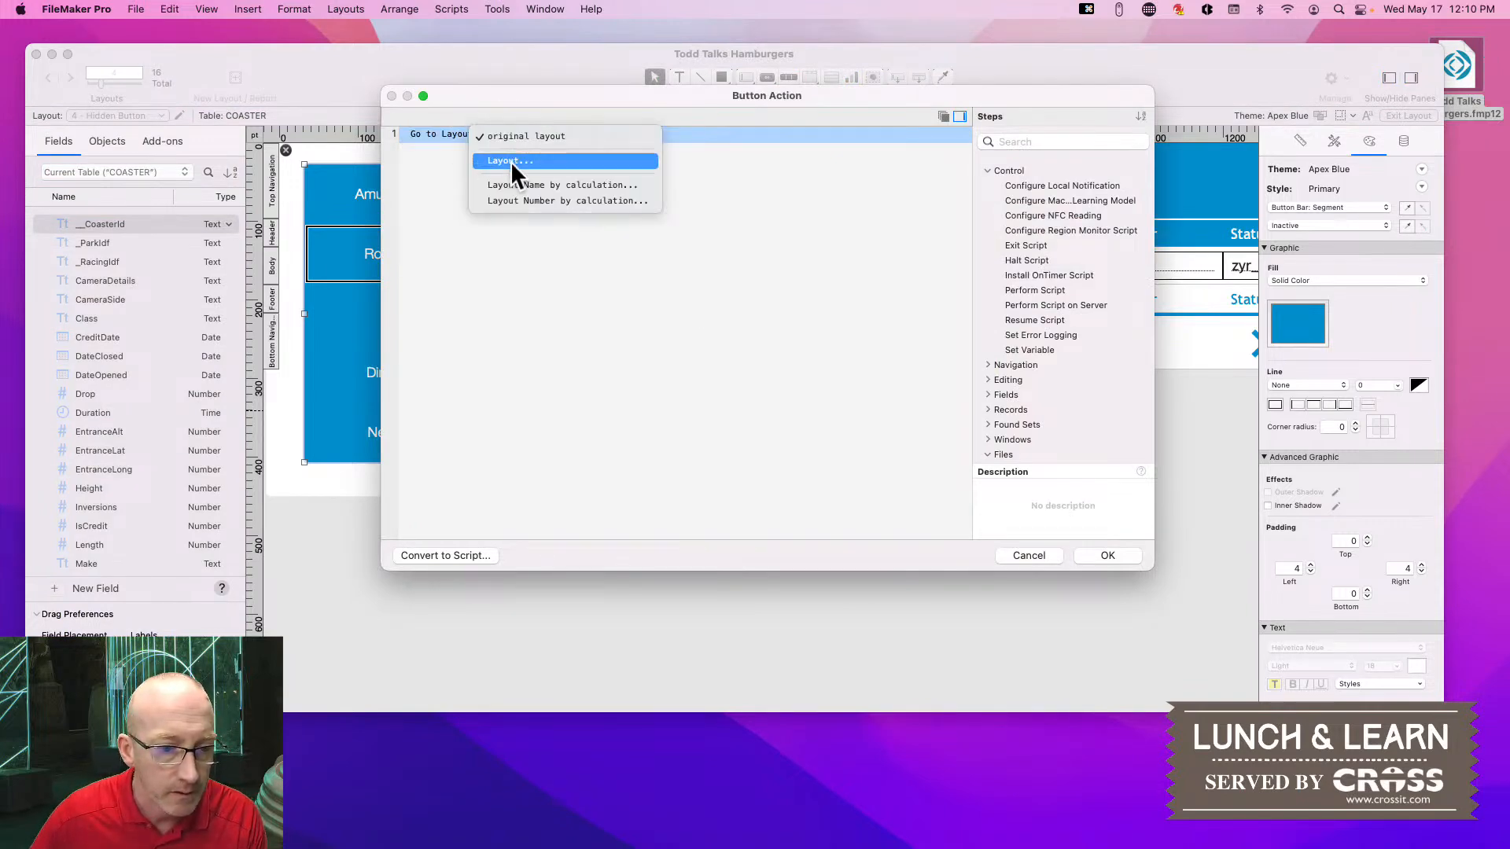
click(511, 162)
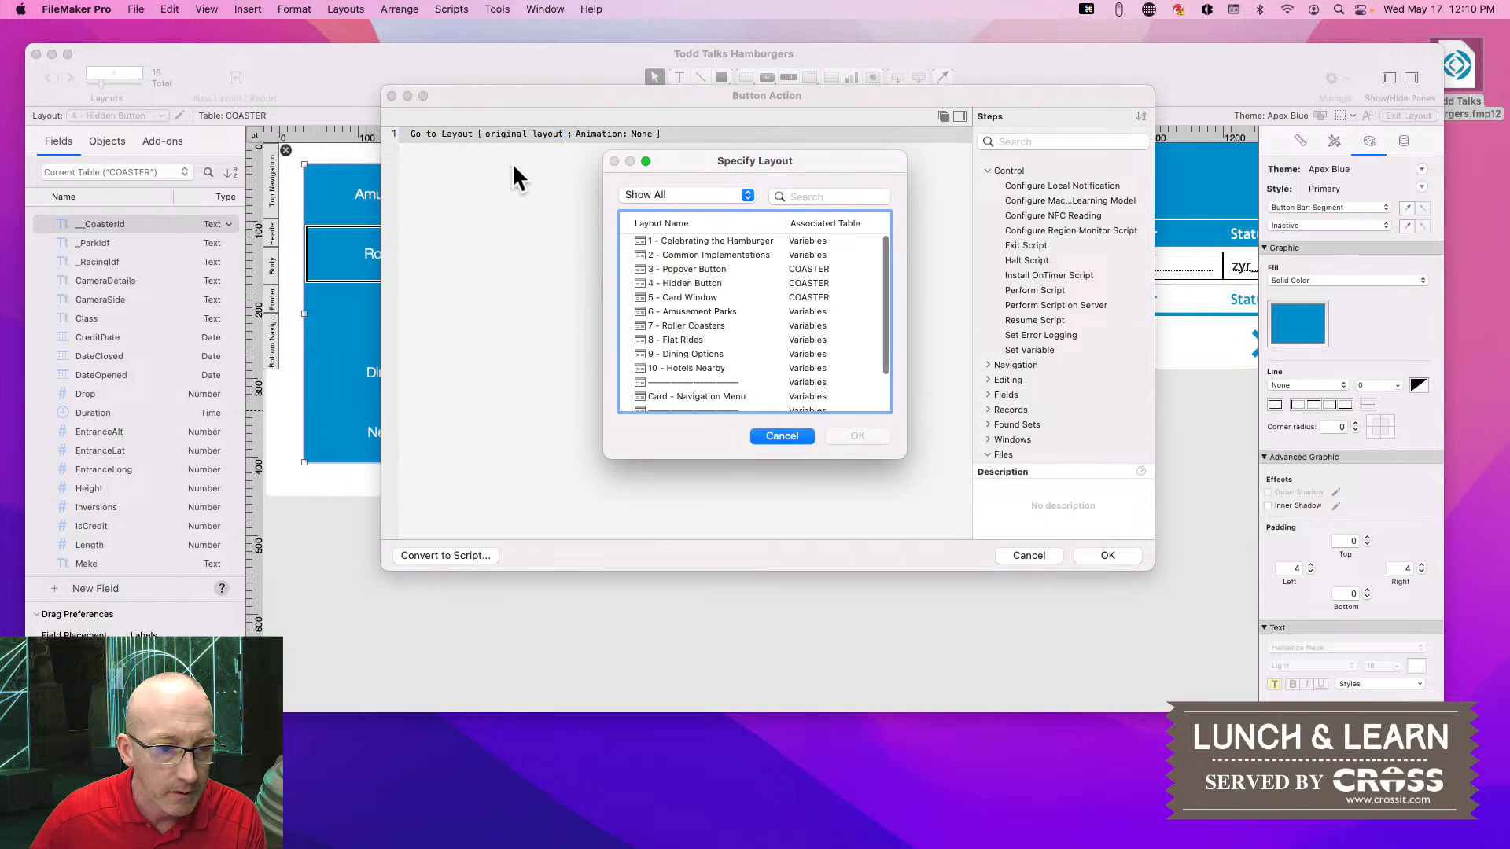
double_click(689, 283)
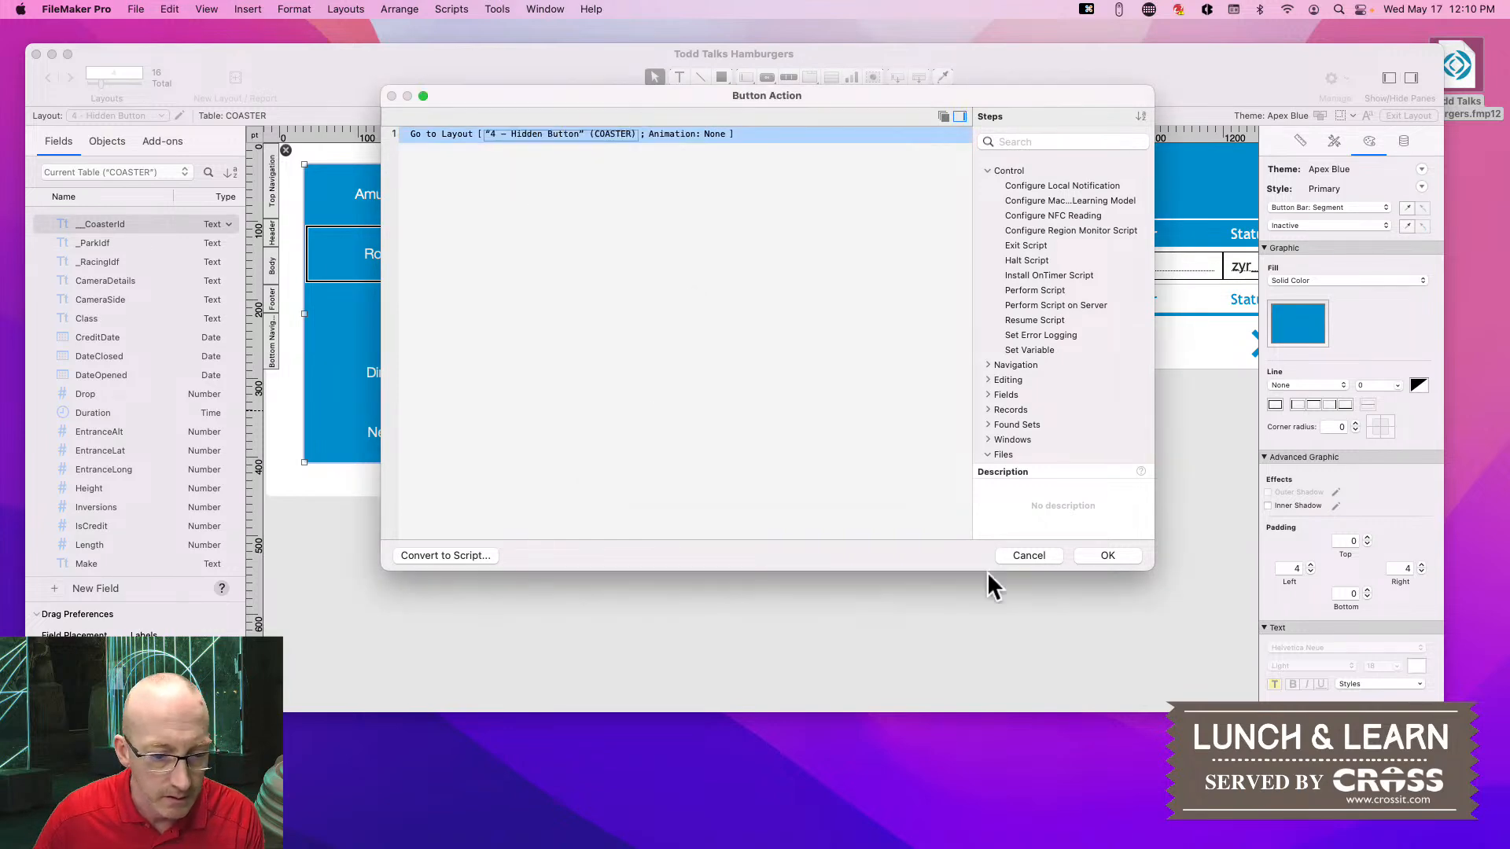
click(1099, 556)
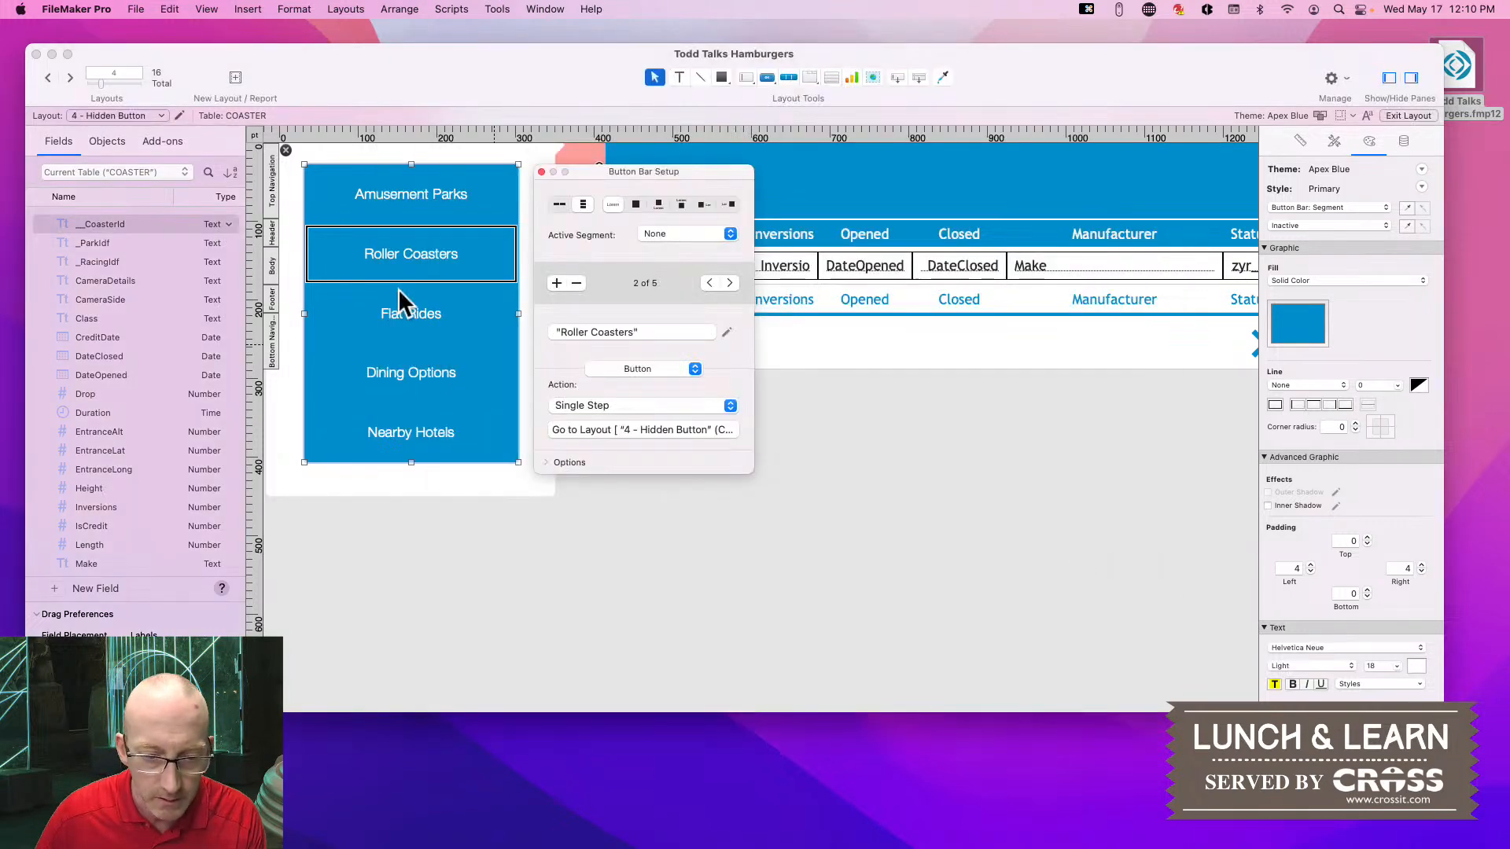
Give the Flat Rides segment a single-step Go to Layout action targeting the "8 - Flat Rides" layout
click(729, 285)
click(626, 404)
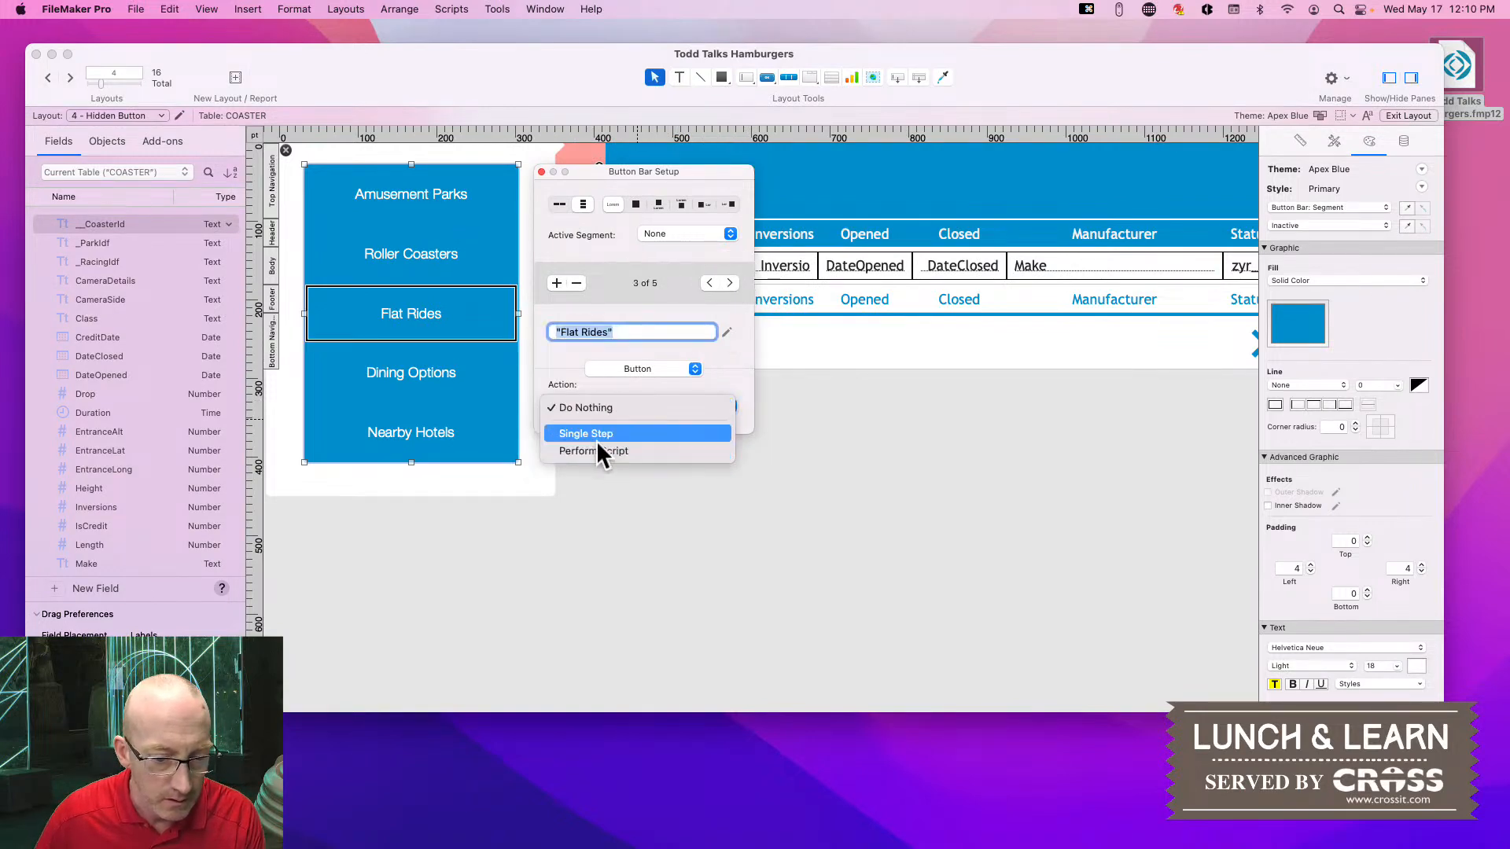
click(604, 436)
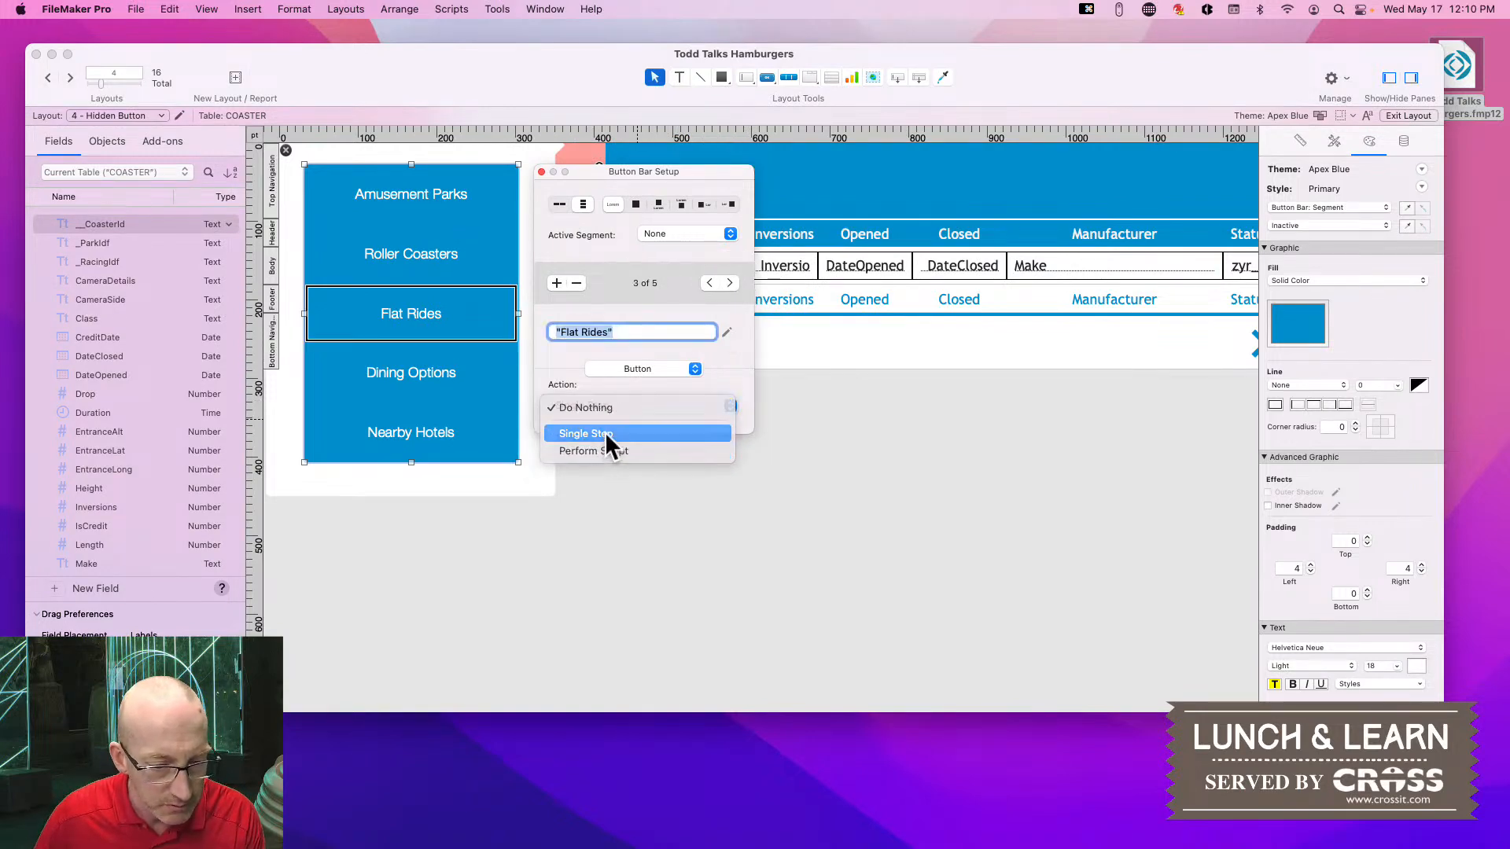
click(475, 140)
text(gtl)
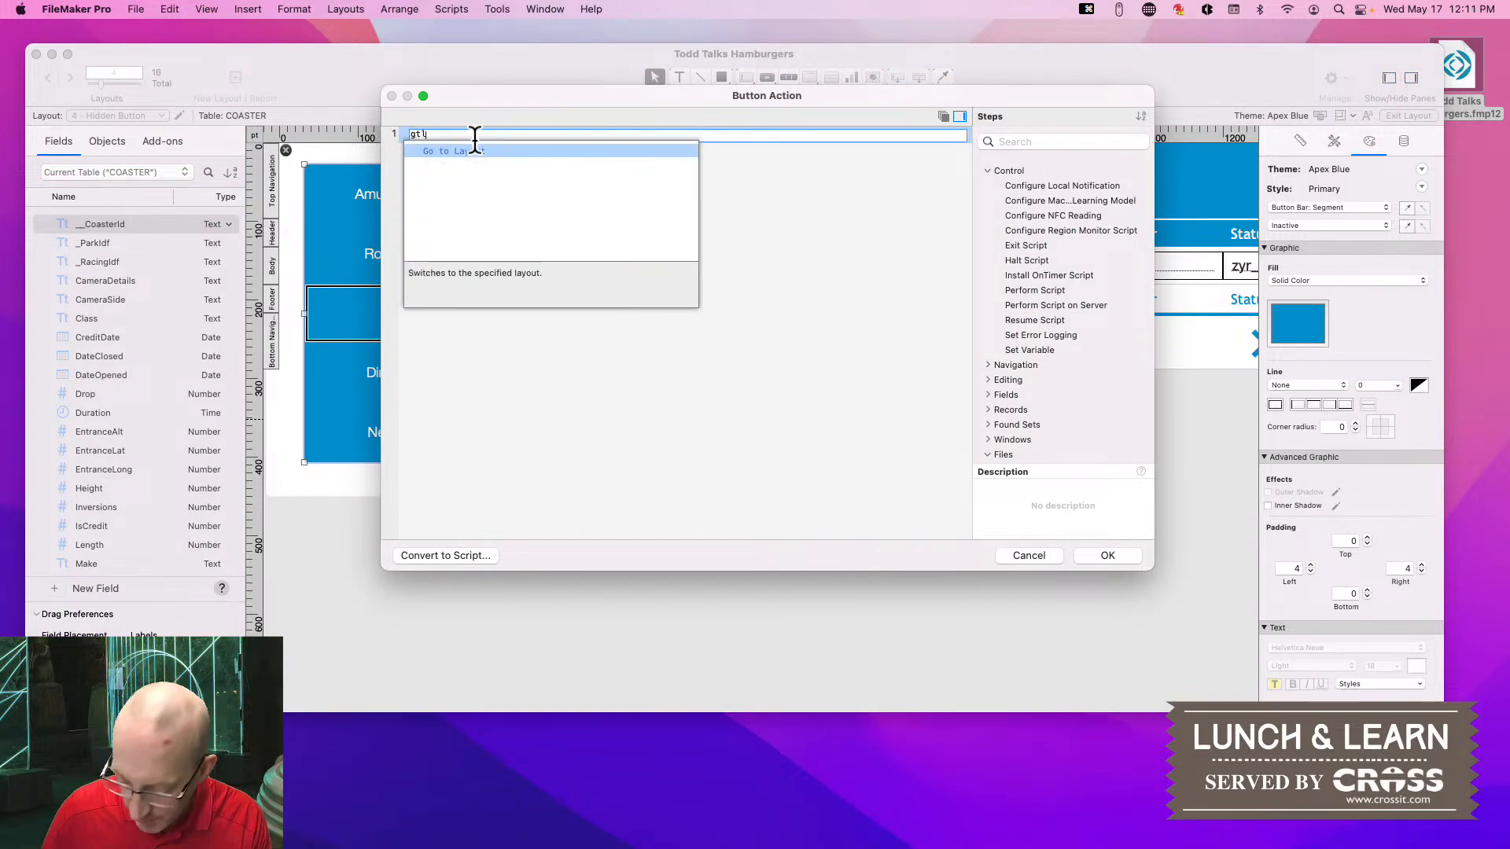
key(Return)
click(559, 134)
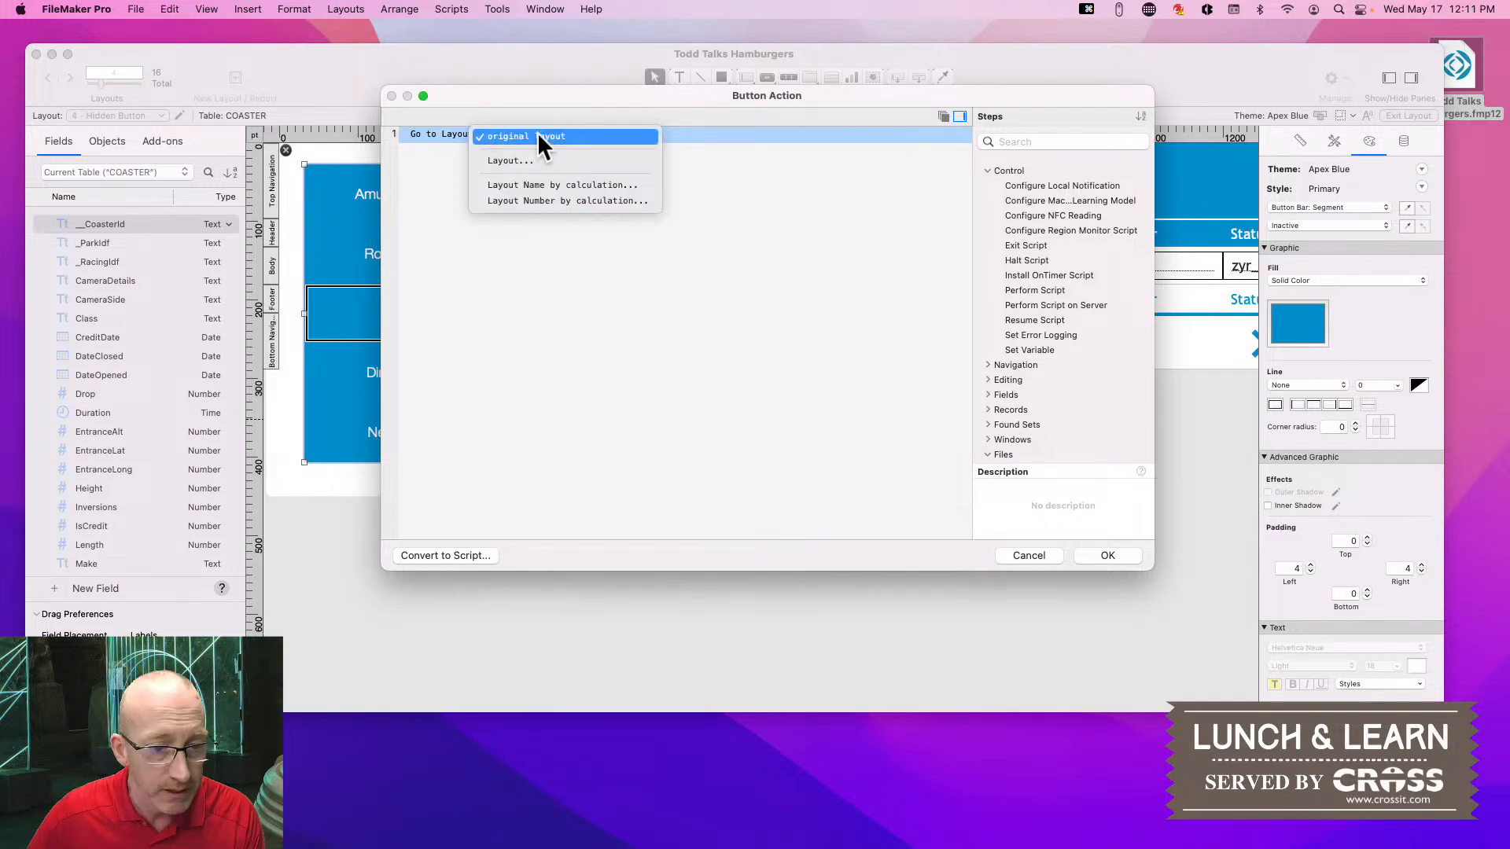
click(512, 158)
scroll(725, 356, down, 3)
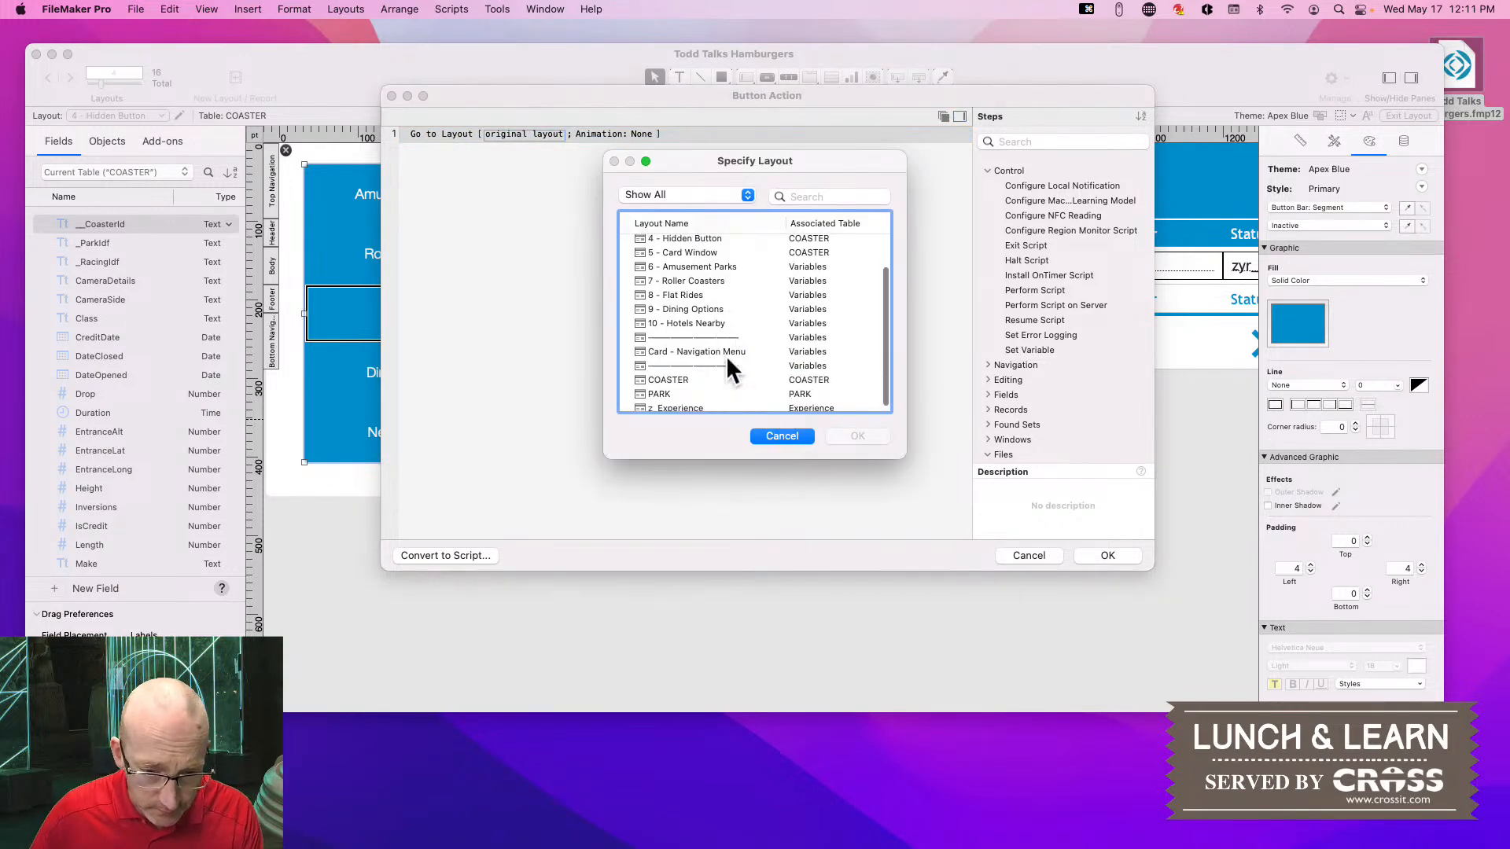
click(688, 289)
click(857, 436)
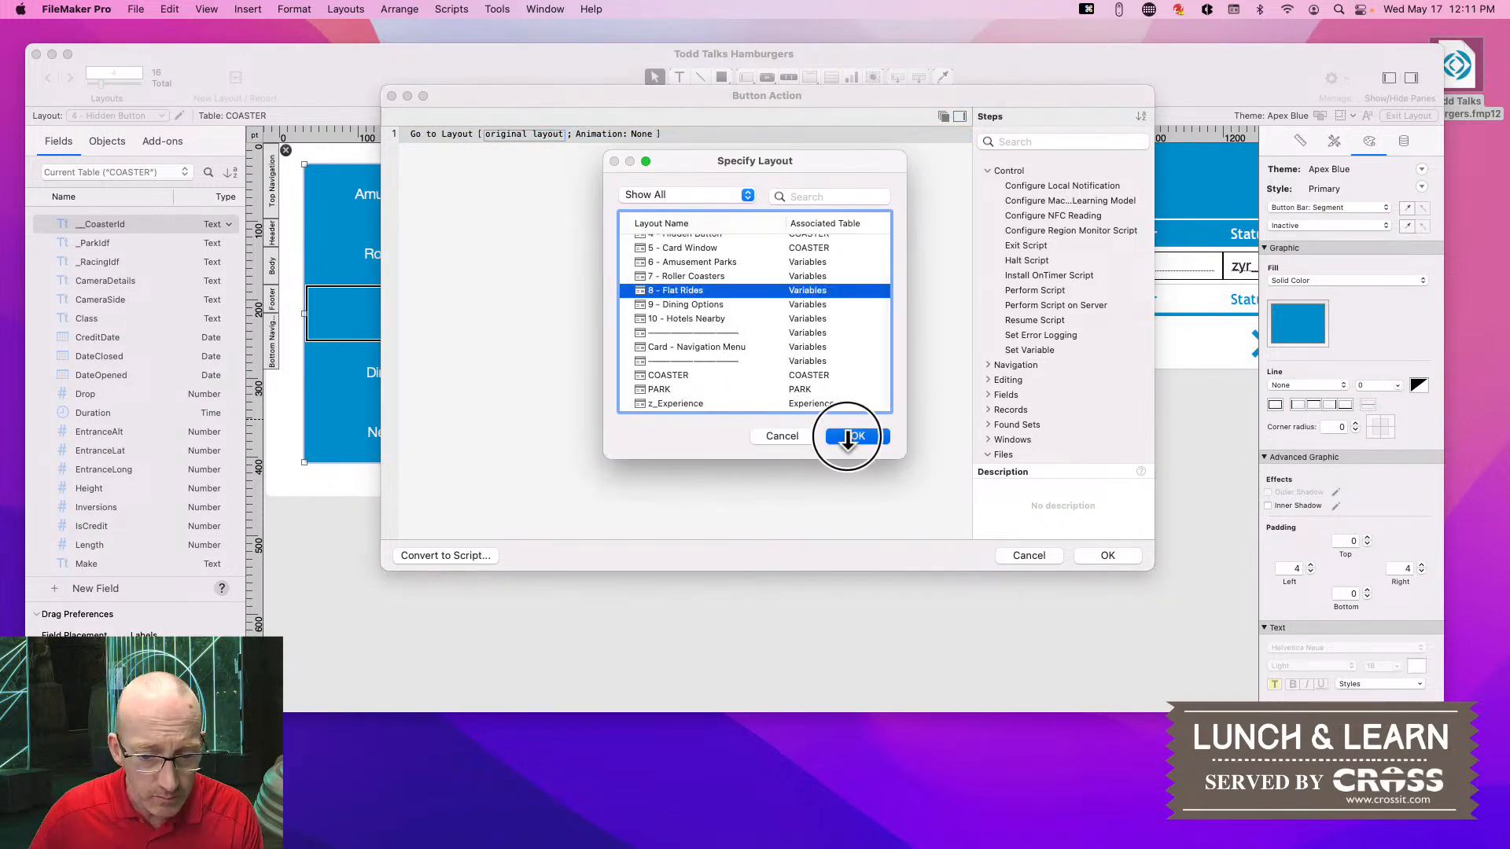
click(1104, 555)
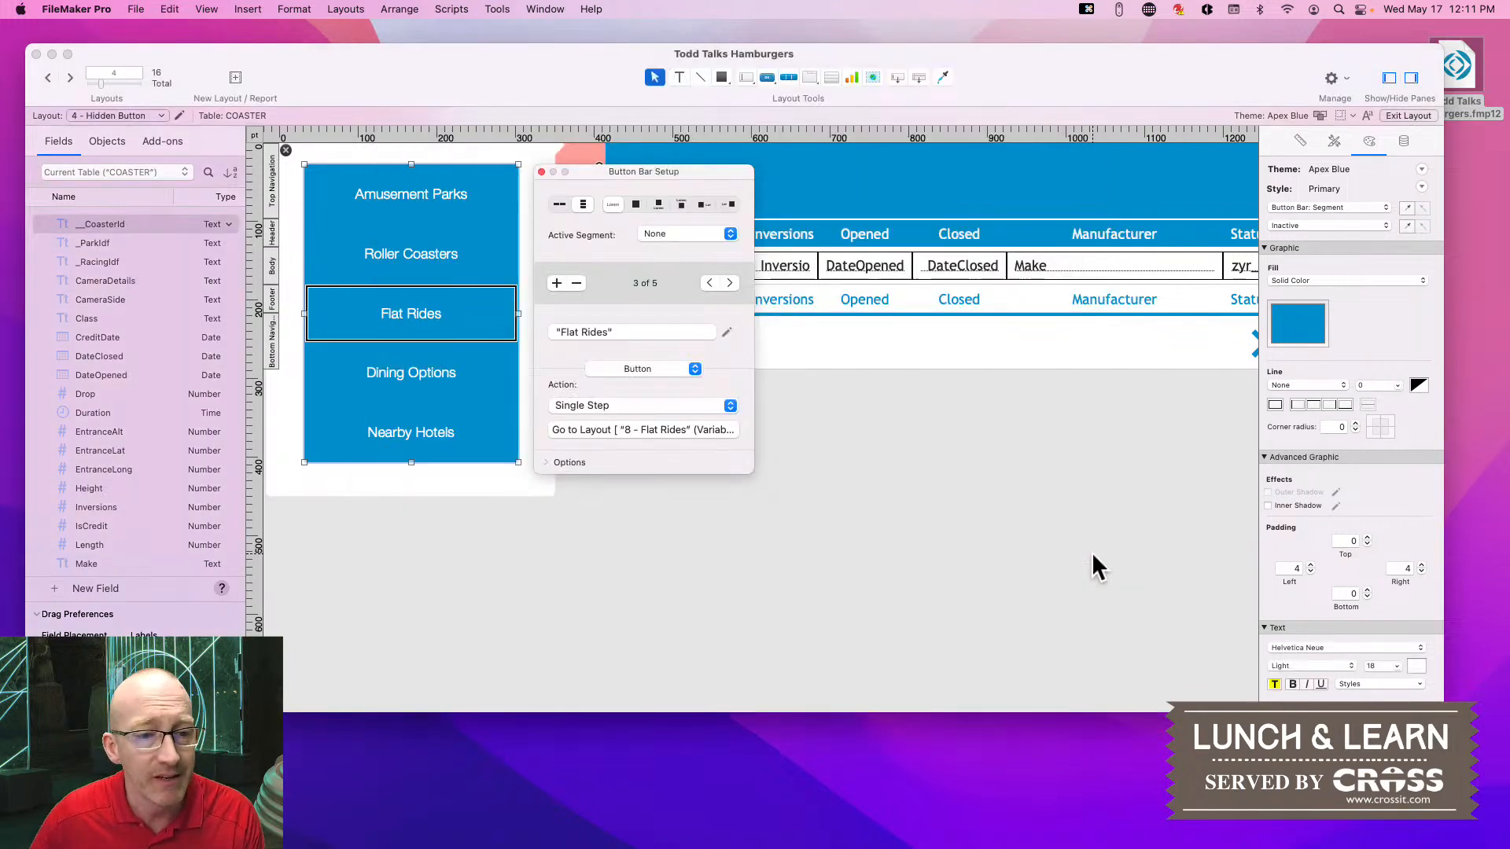
Give the Dining Options segment a single-step Go to Layout action targeting the "9 - Dining Options" layout
click(437, 369)
click(651, 404)
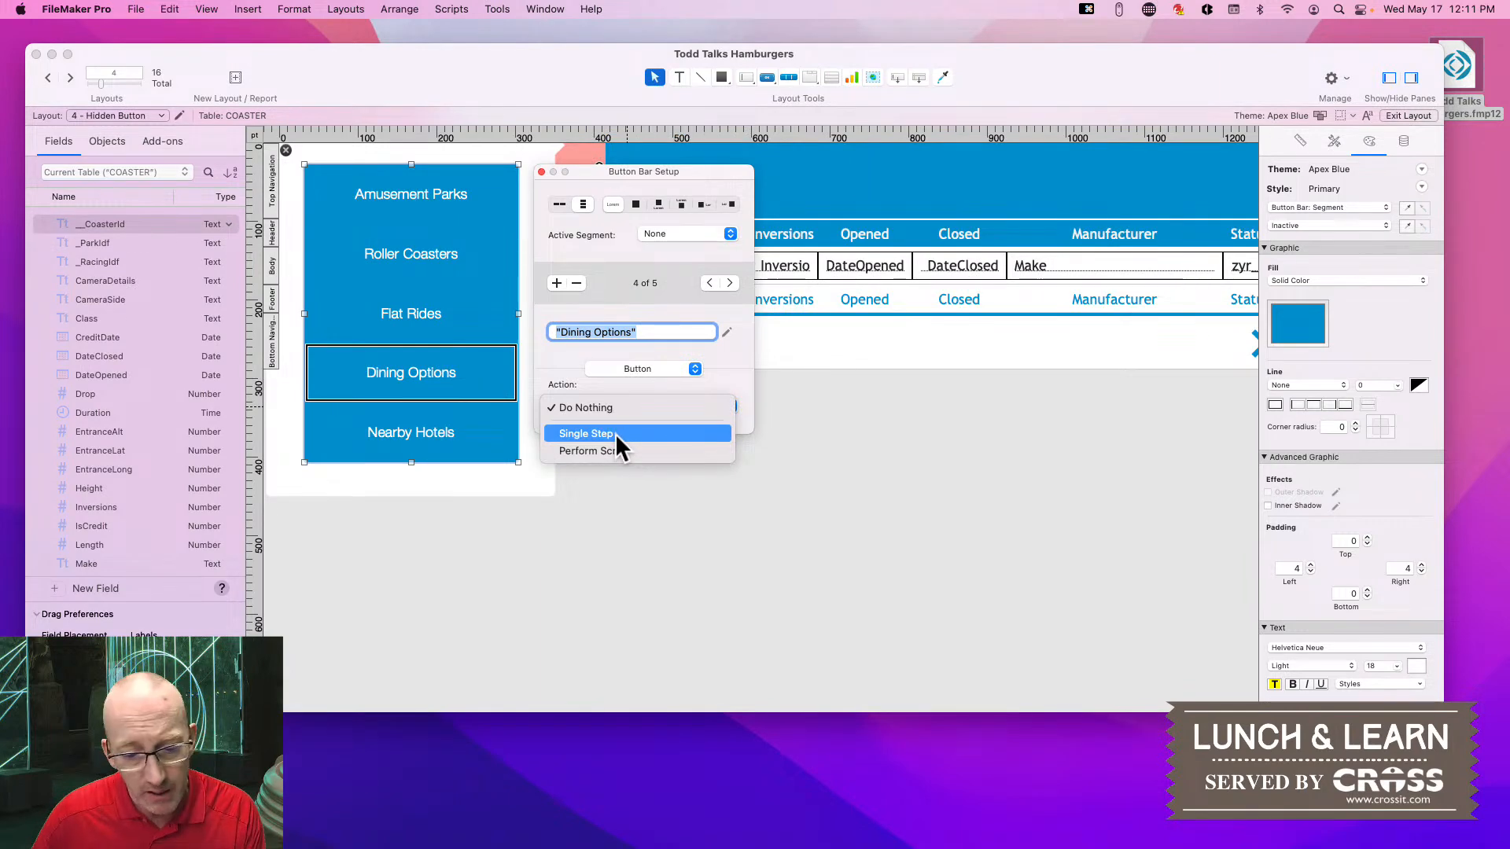
click(611, 434)
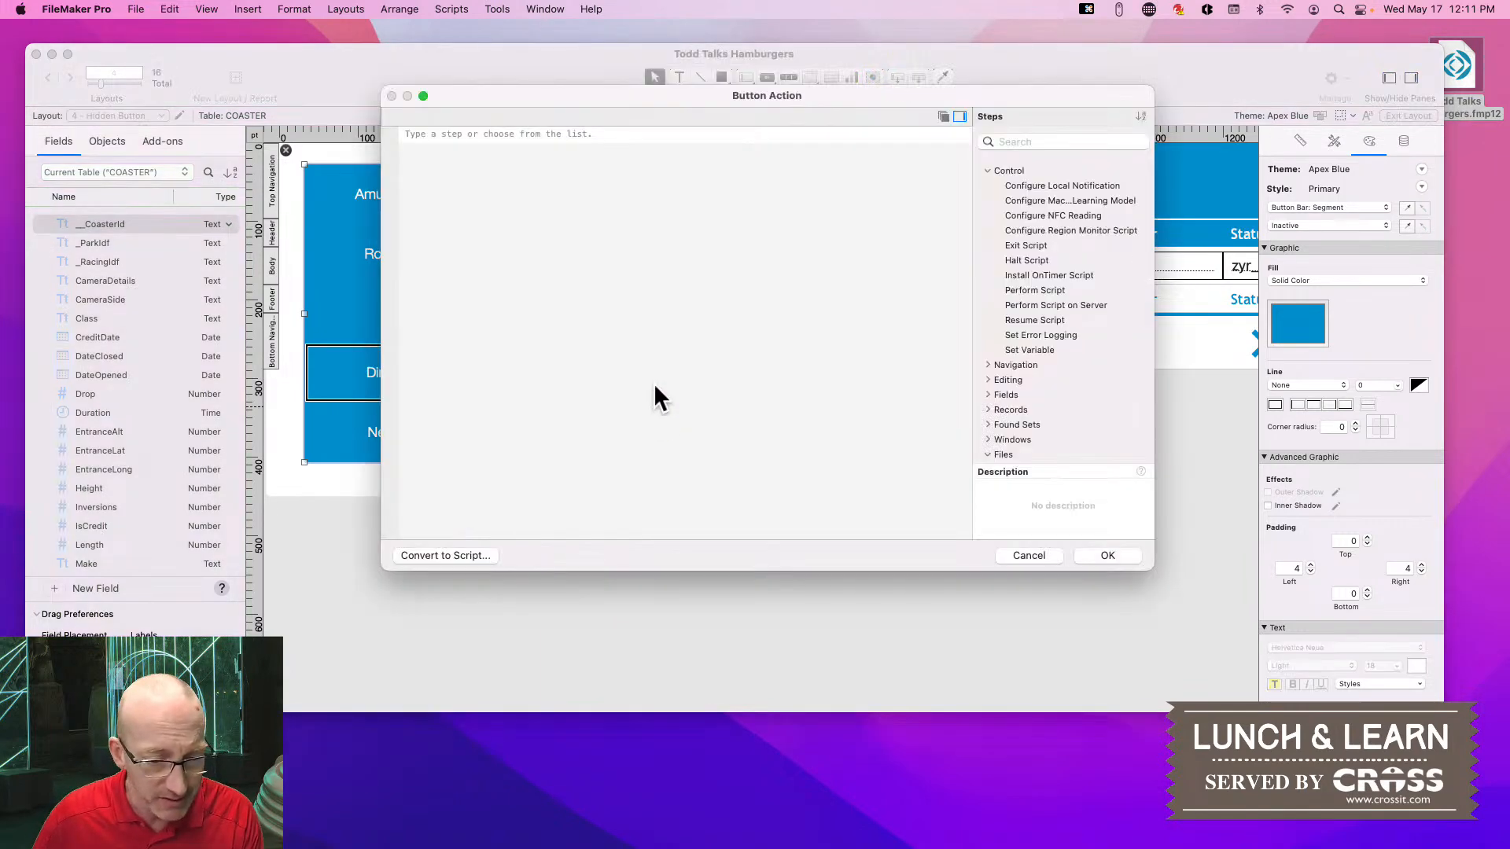
click(550, 134)
text(gtl)
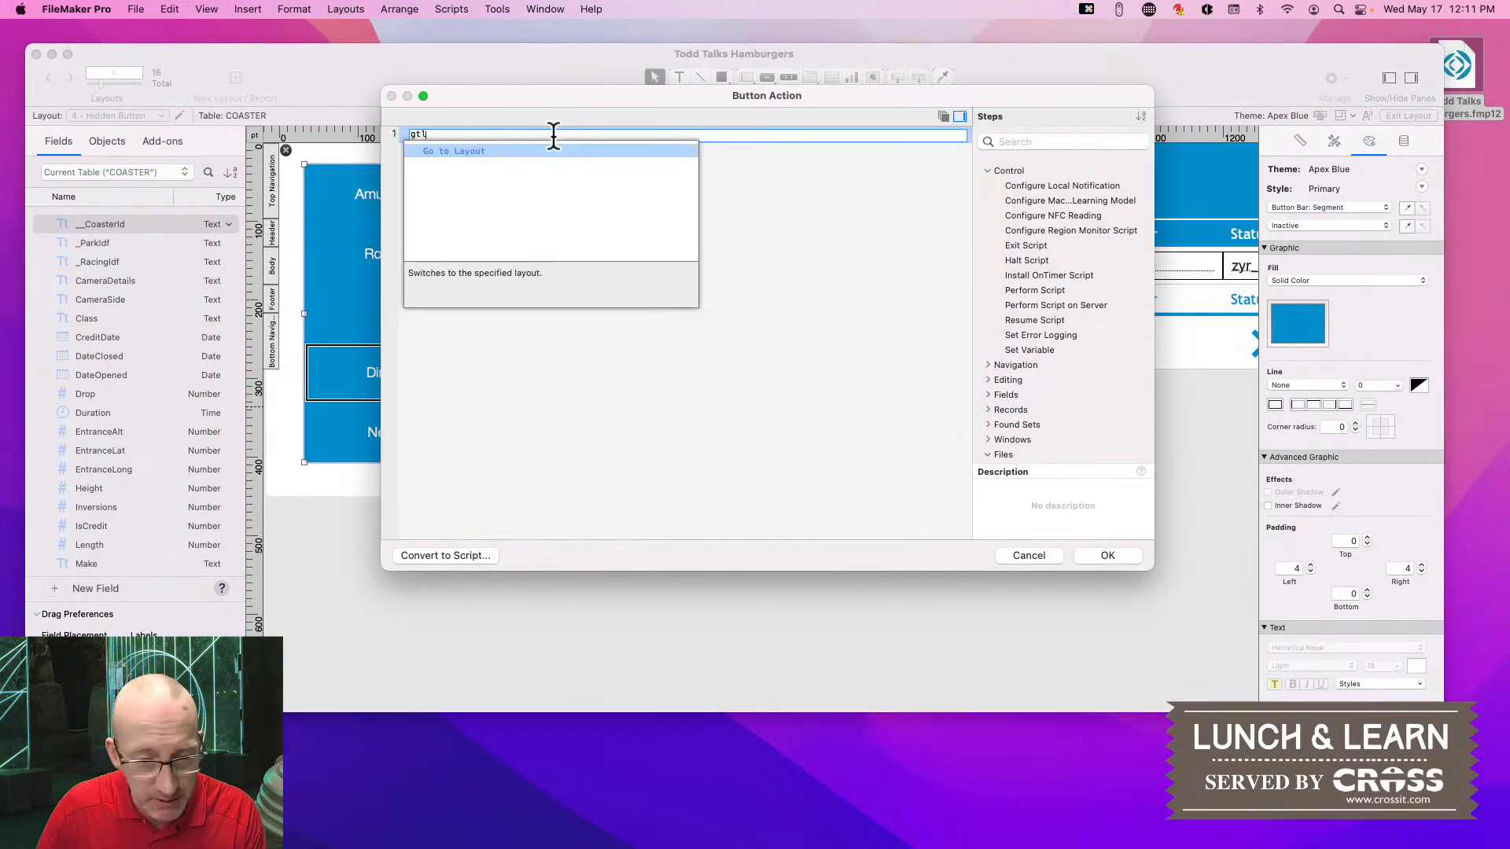
key(Return)
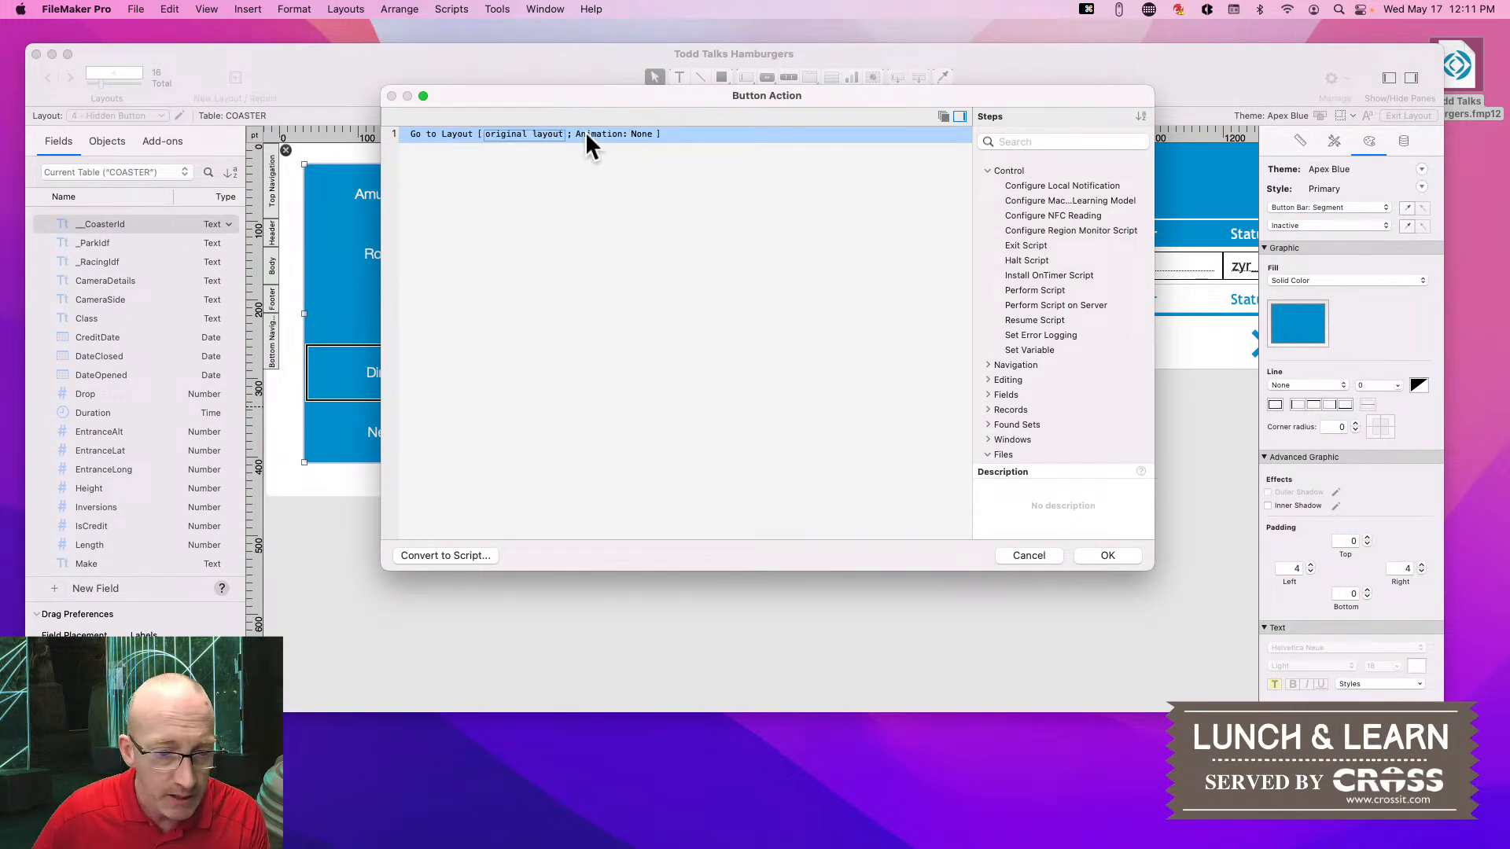
click(541, 135)
click(536, 163)
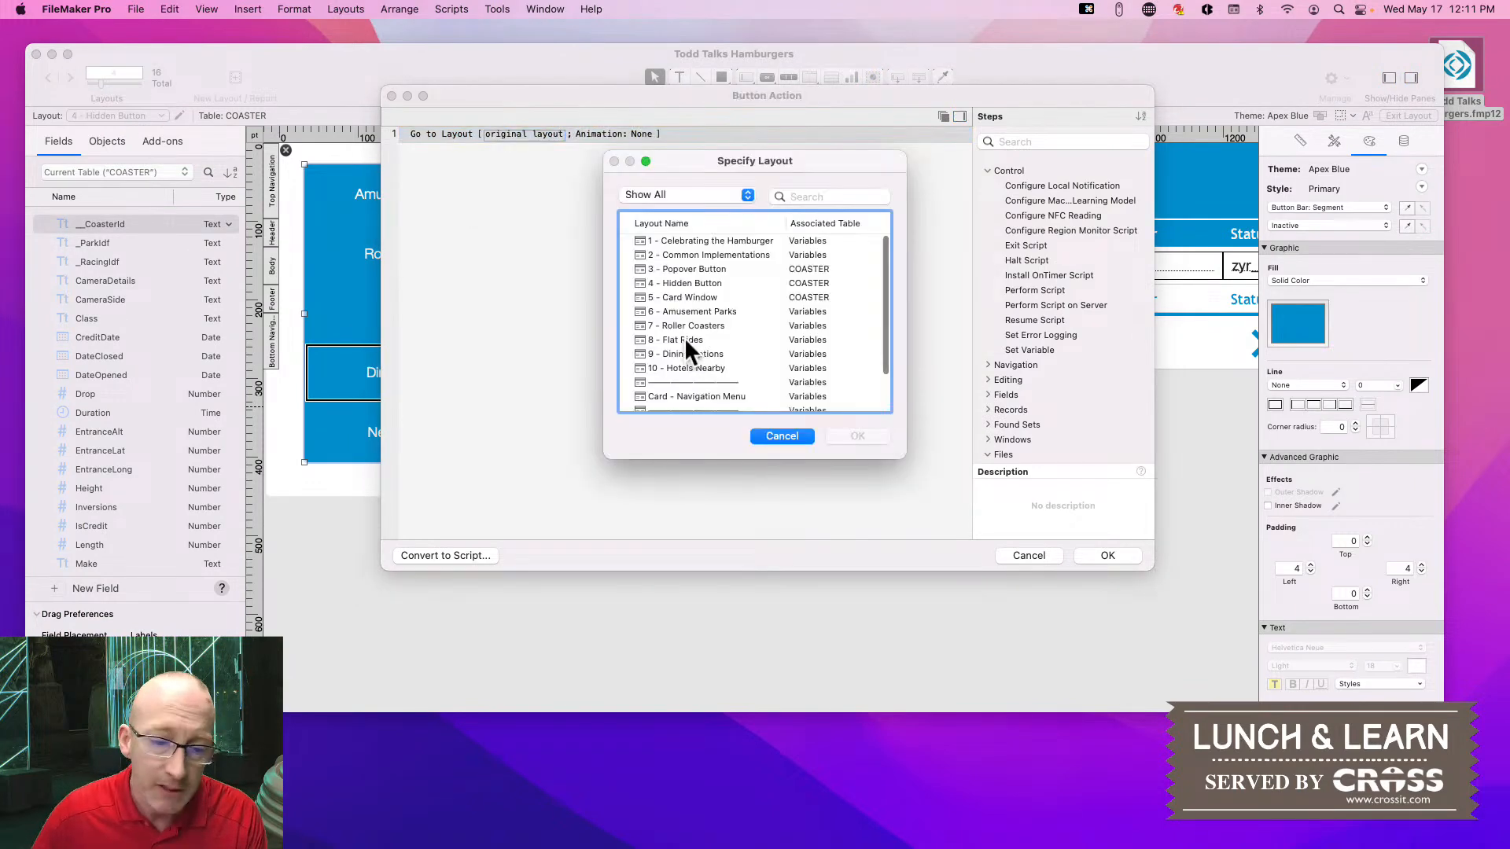
scroll(720, 363, down, 2)
click(695, 327)
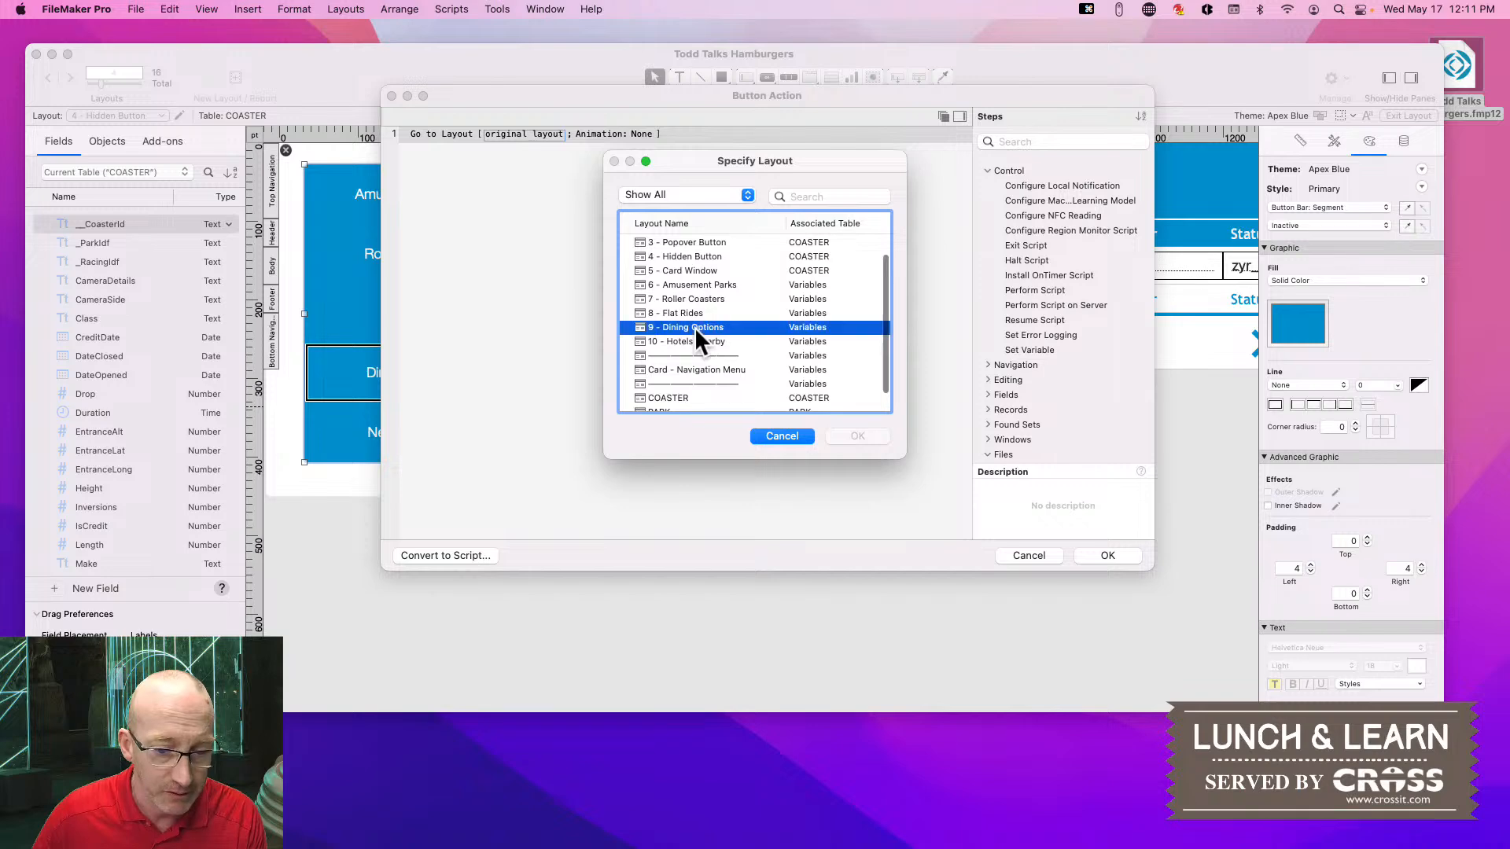
click(865, 437)
click(1106, 555)
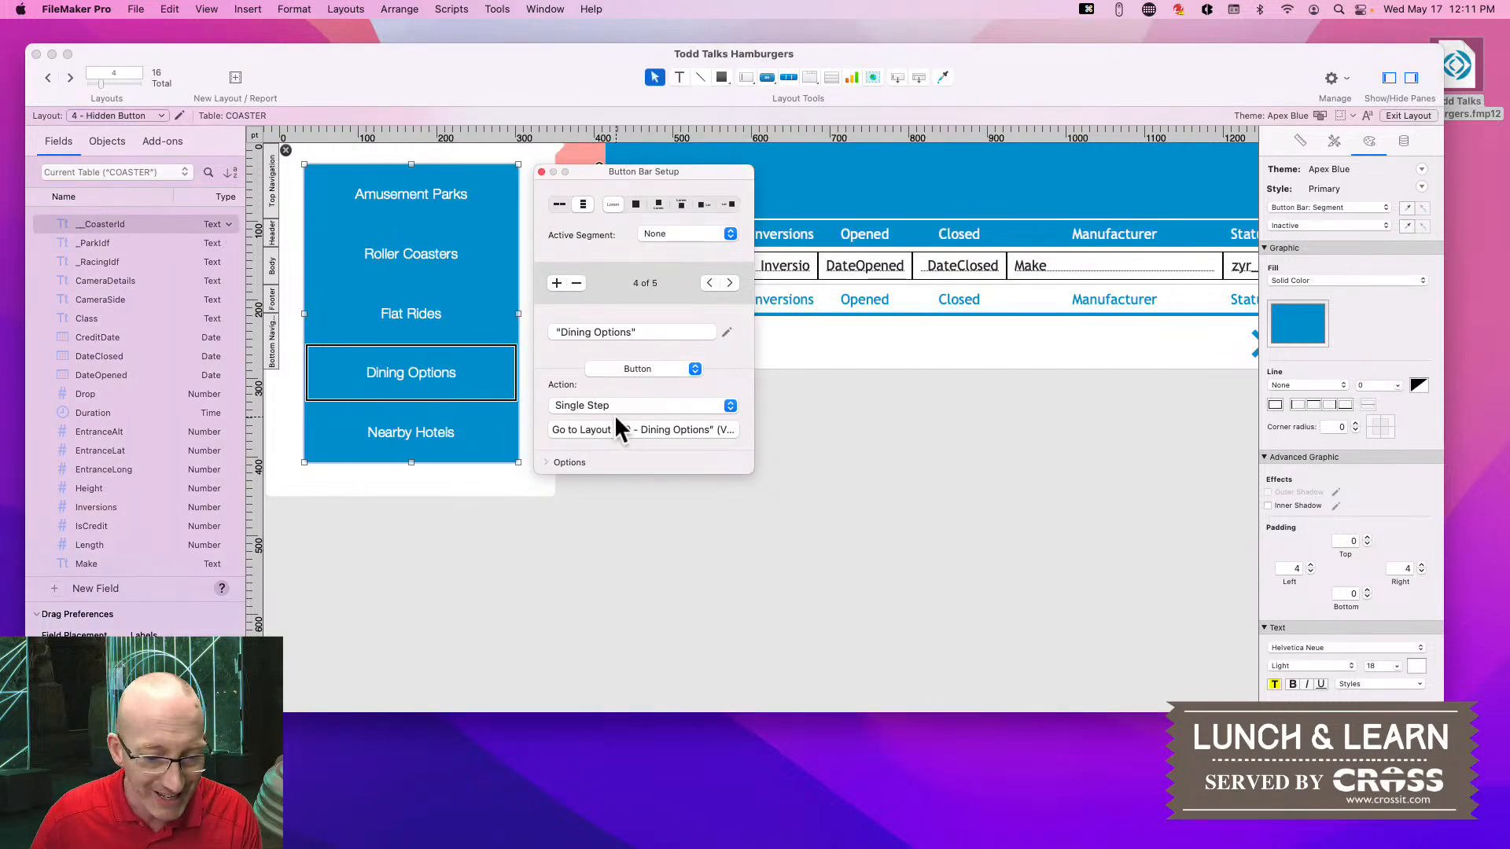
Give the Nearby Hotels segment a single-step Go to Layout action targeting "10 - Hotels Nearby", and save the layout
click(730, 280)
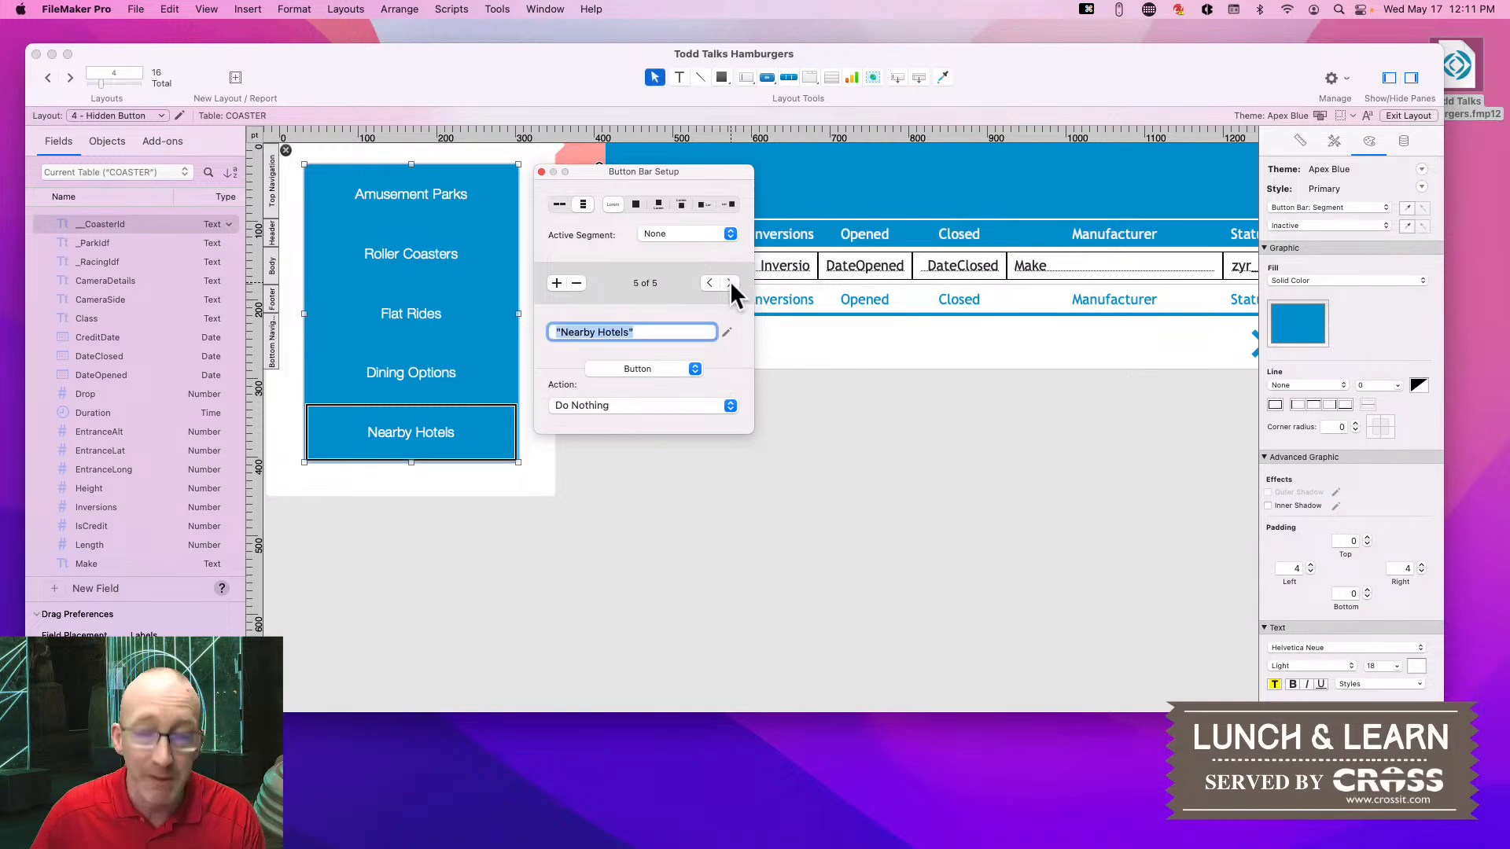
click(603, 405)
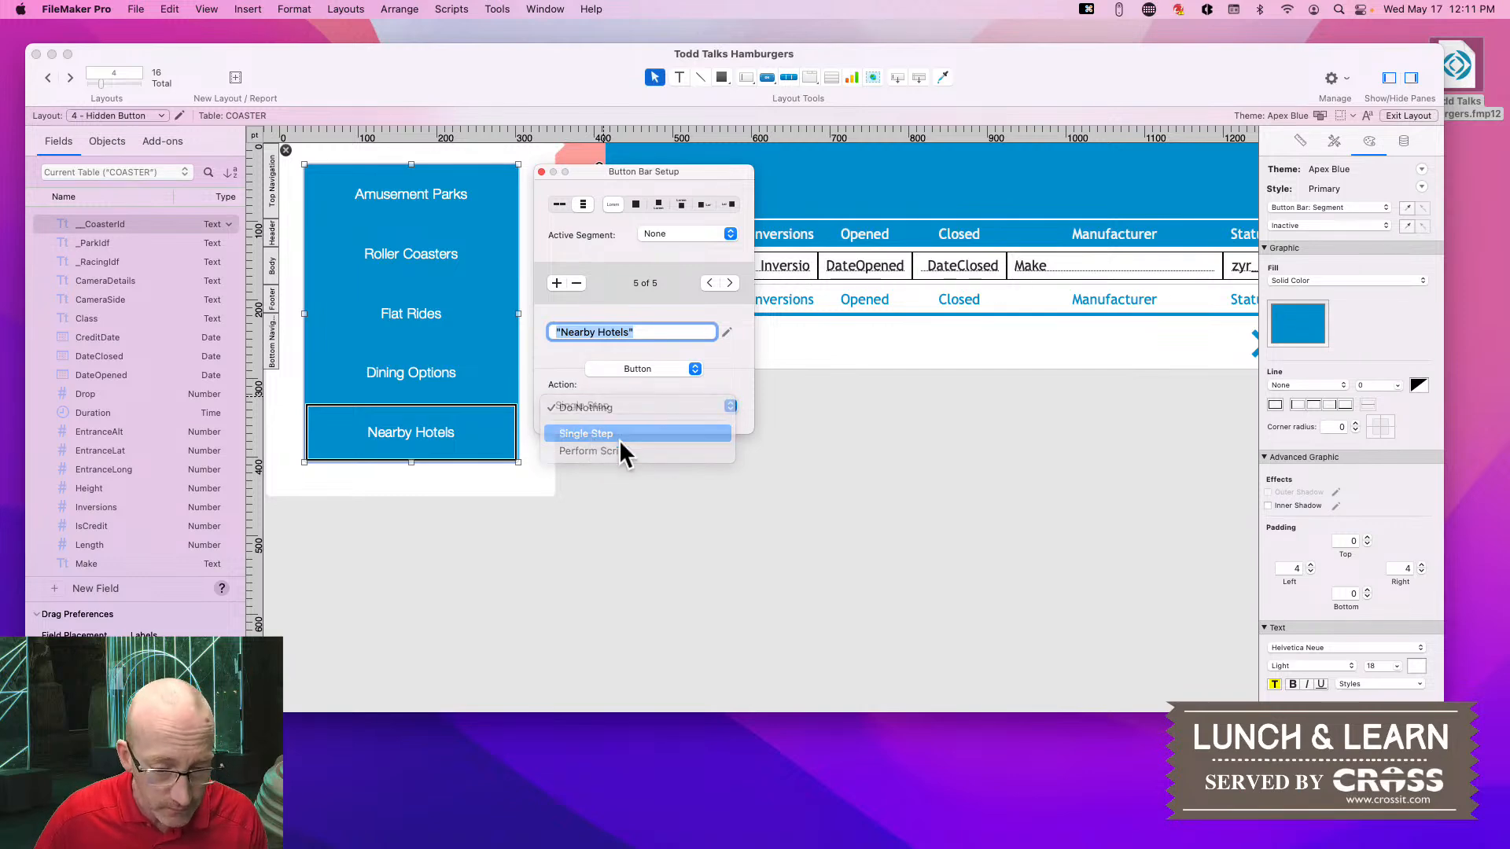
click(619, 437)
click(433, 135)
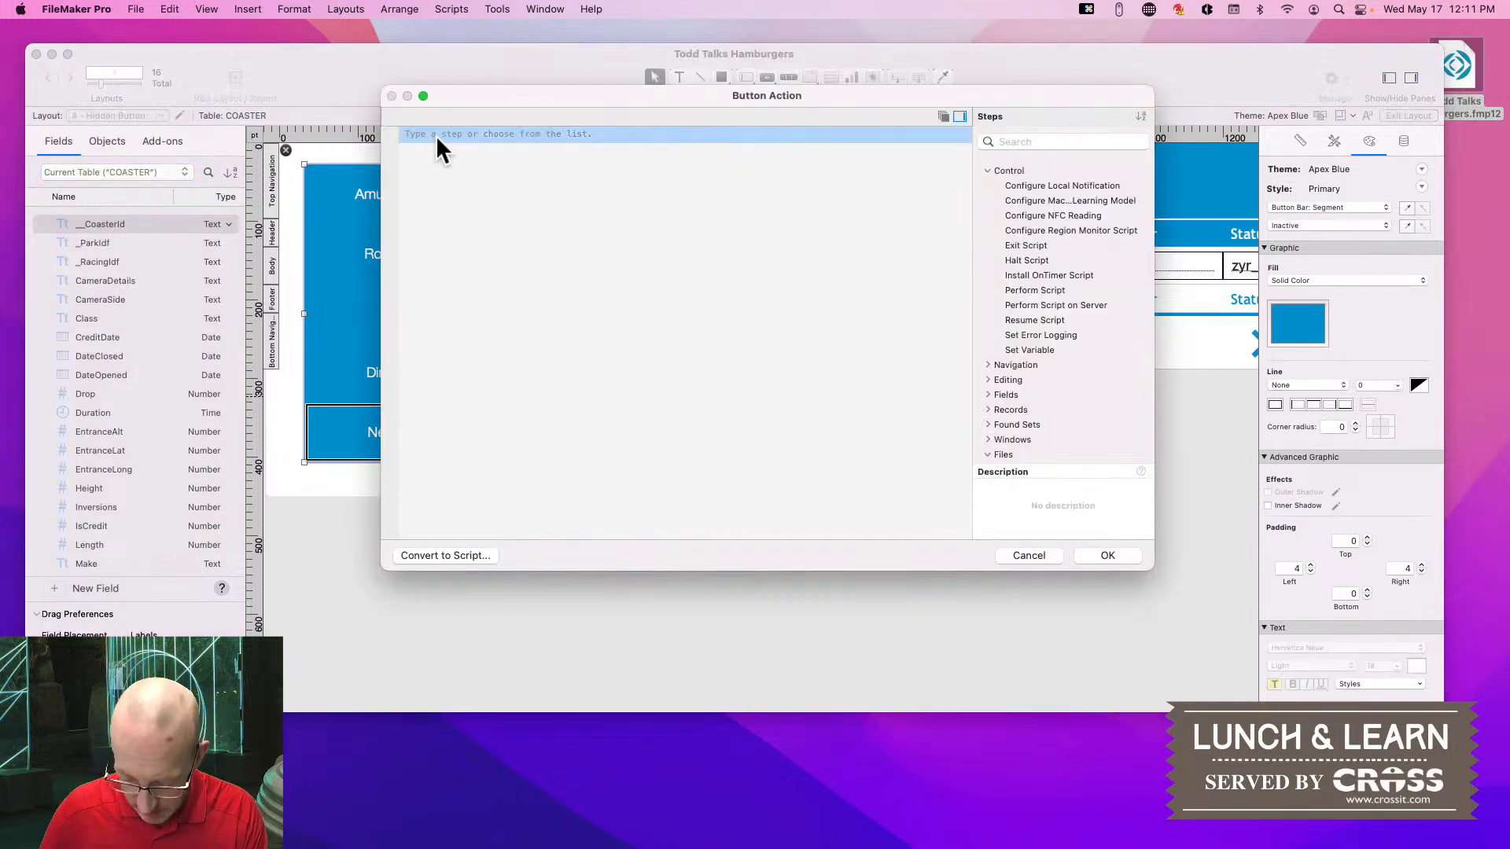
text(gtl)
click(464, 152)
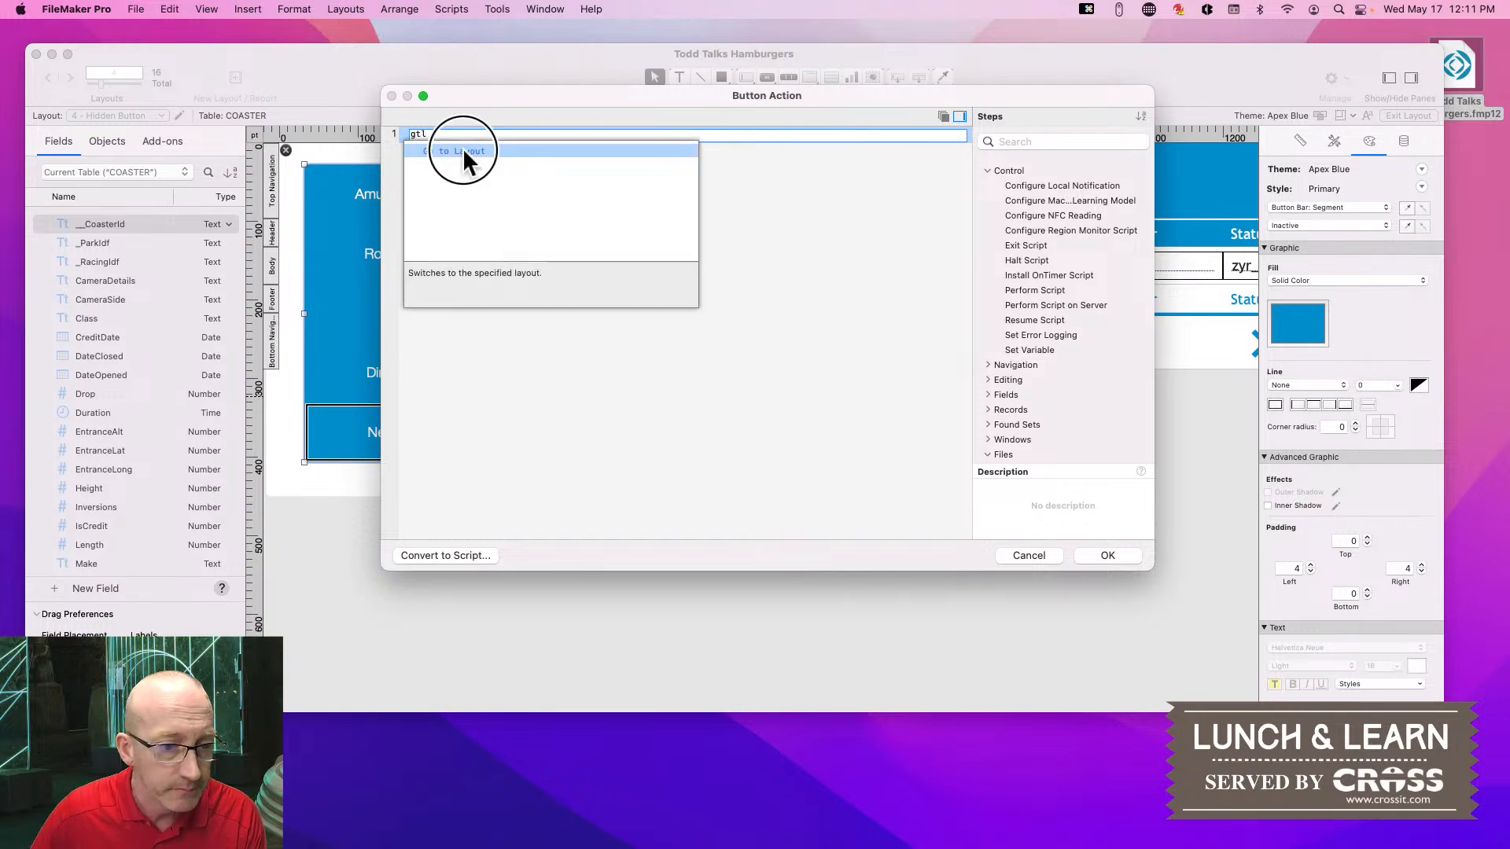
click(464, 150)
click(541, 136)
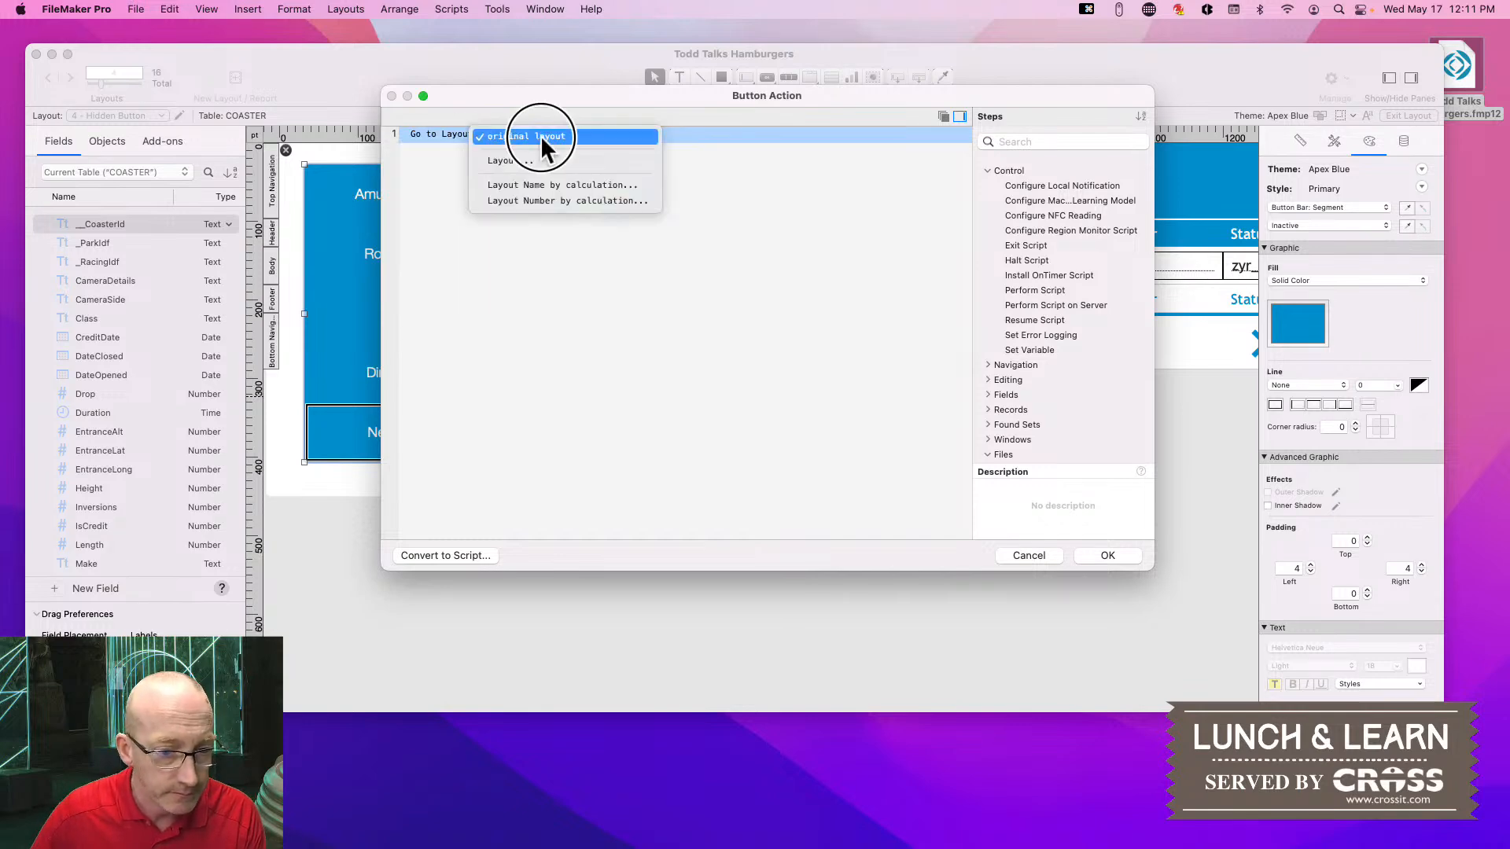
click(520, 160)
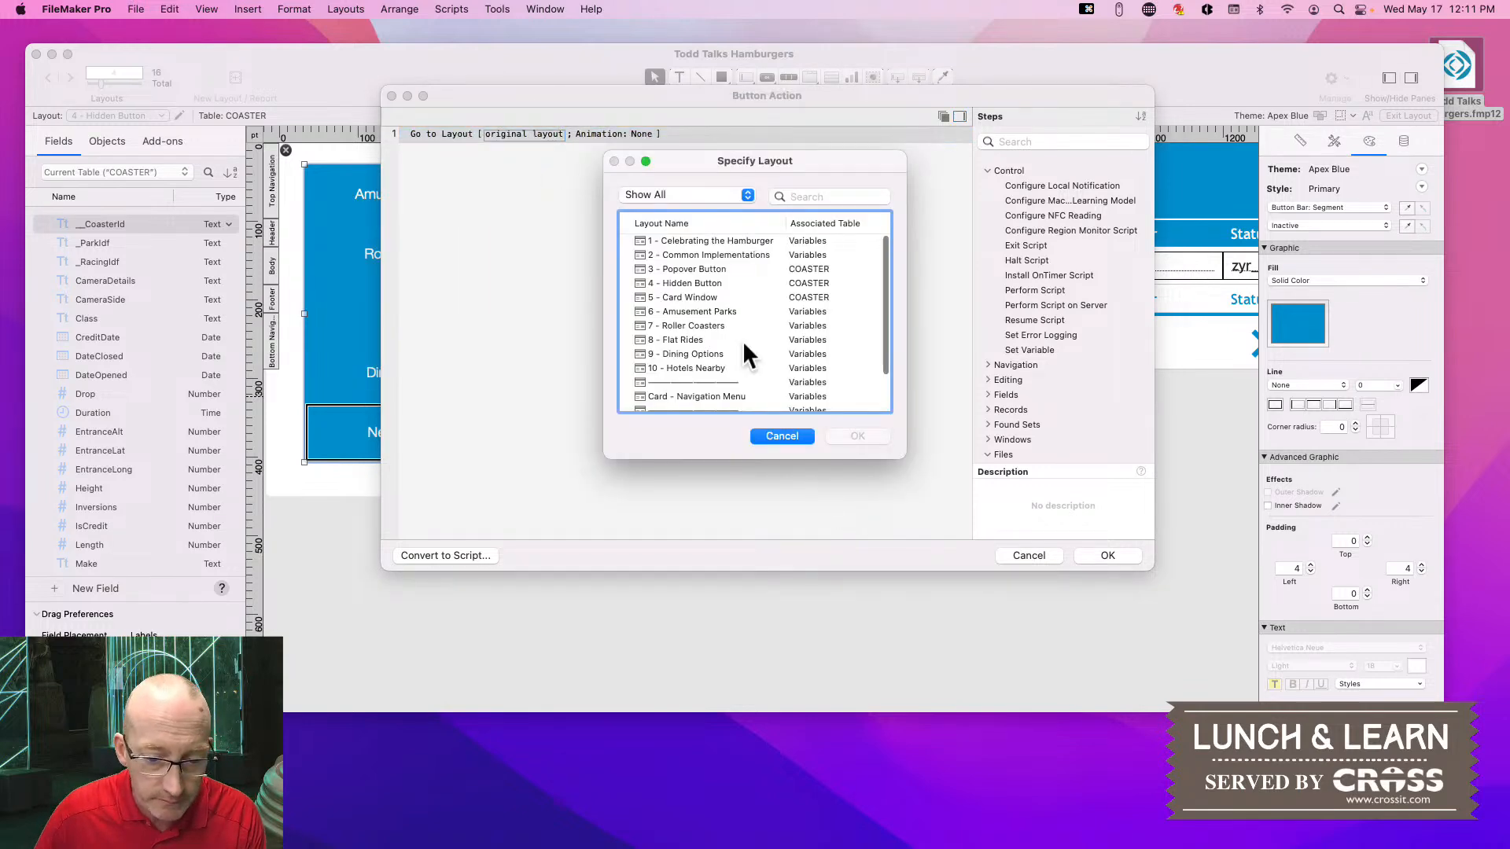
click(693, 368)
click(838, 435)
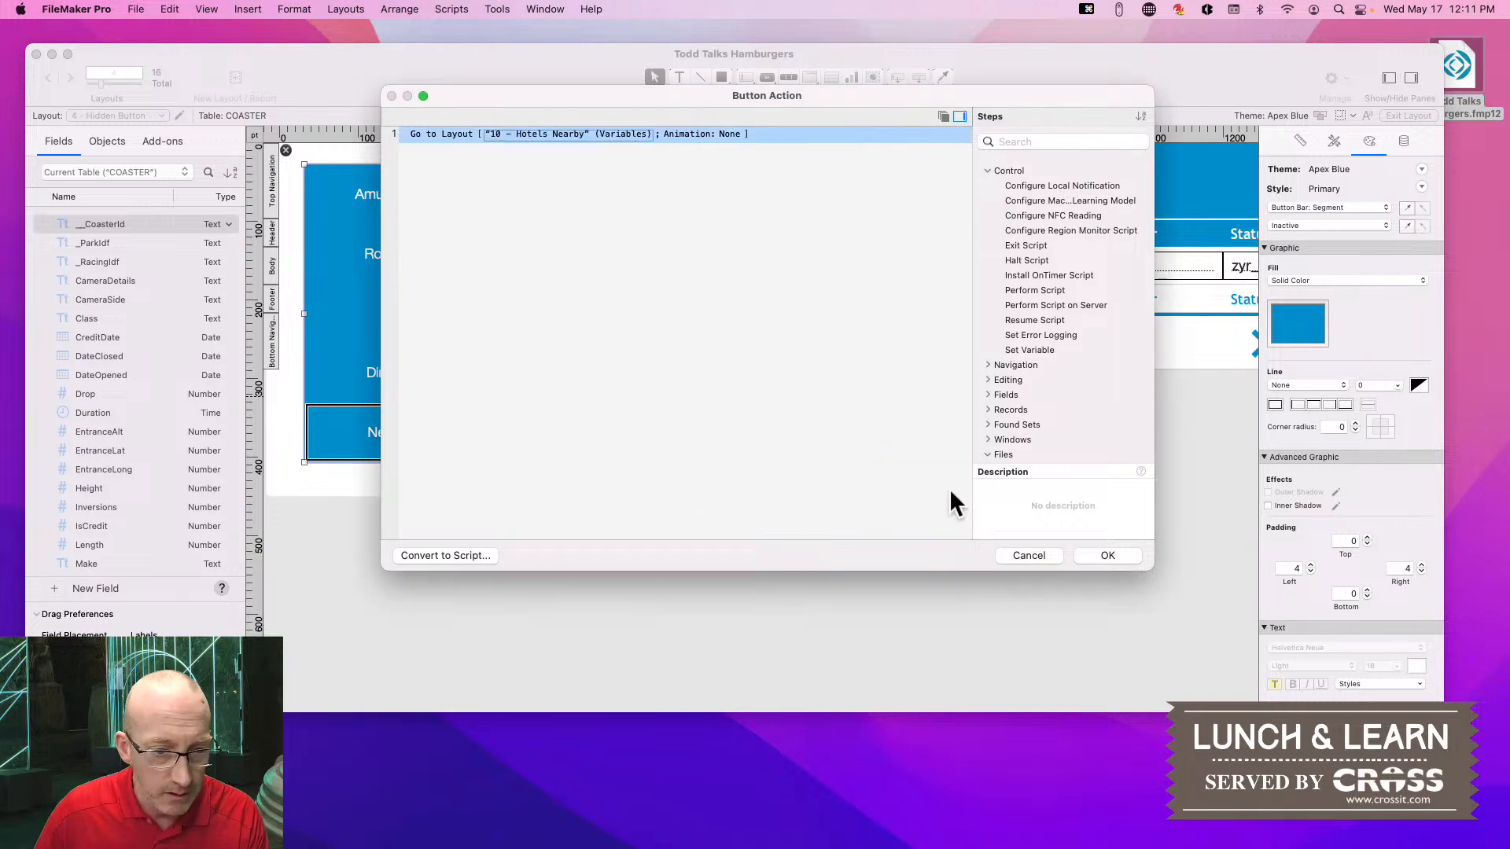
click(1108, 555)
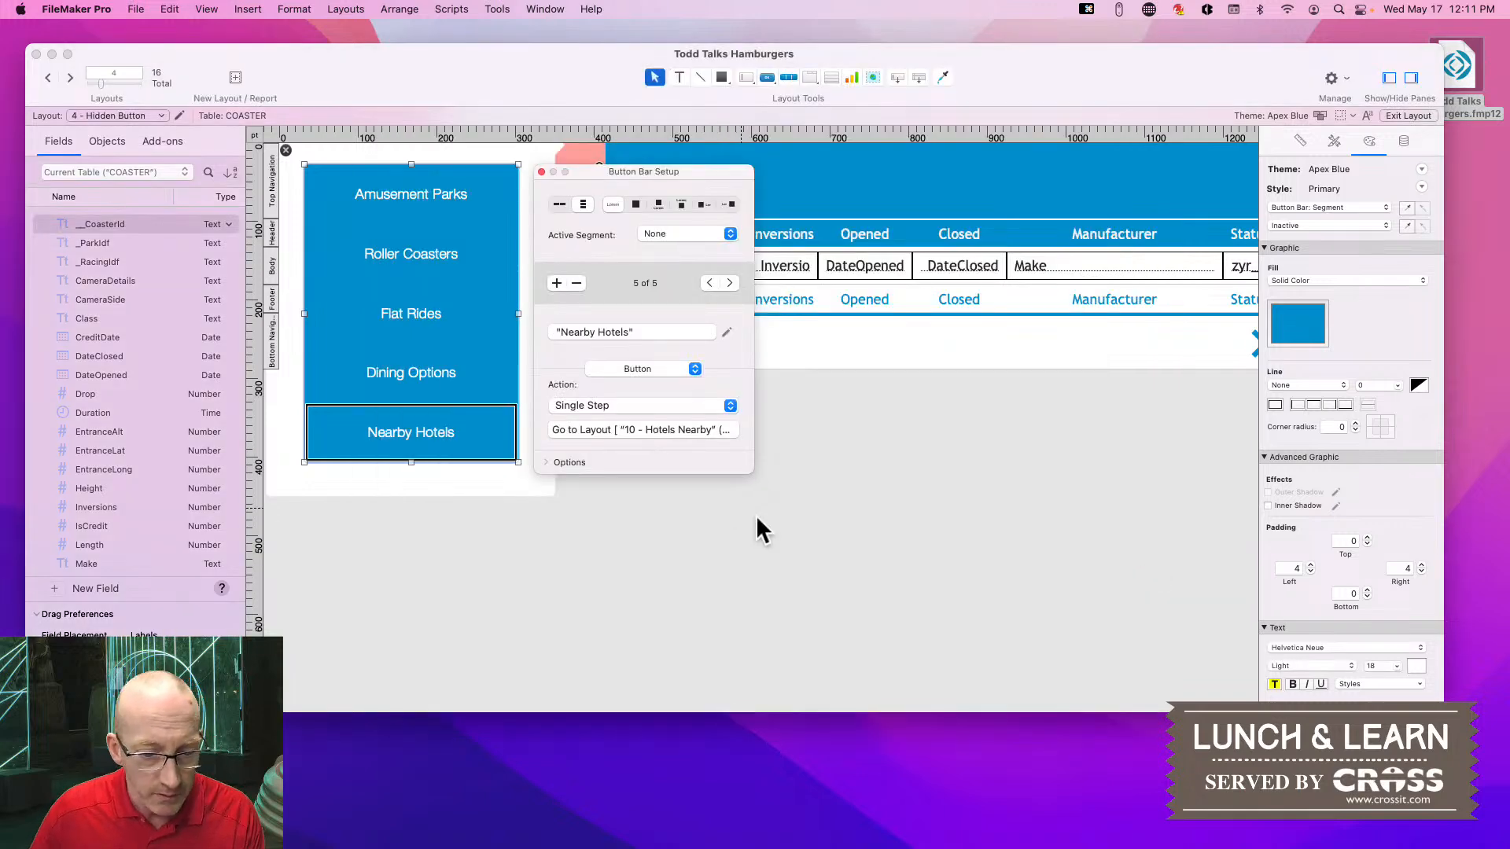
click(763, 519)
key(super+s)
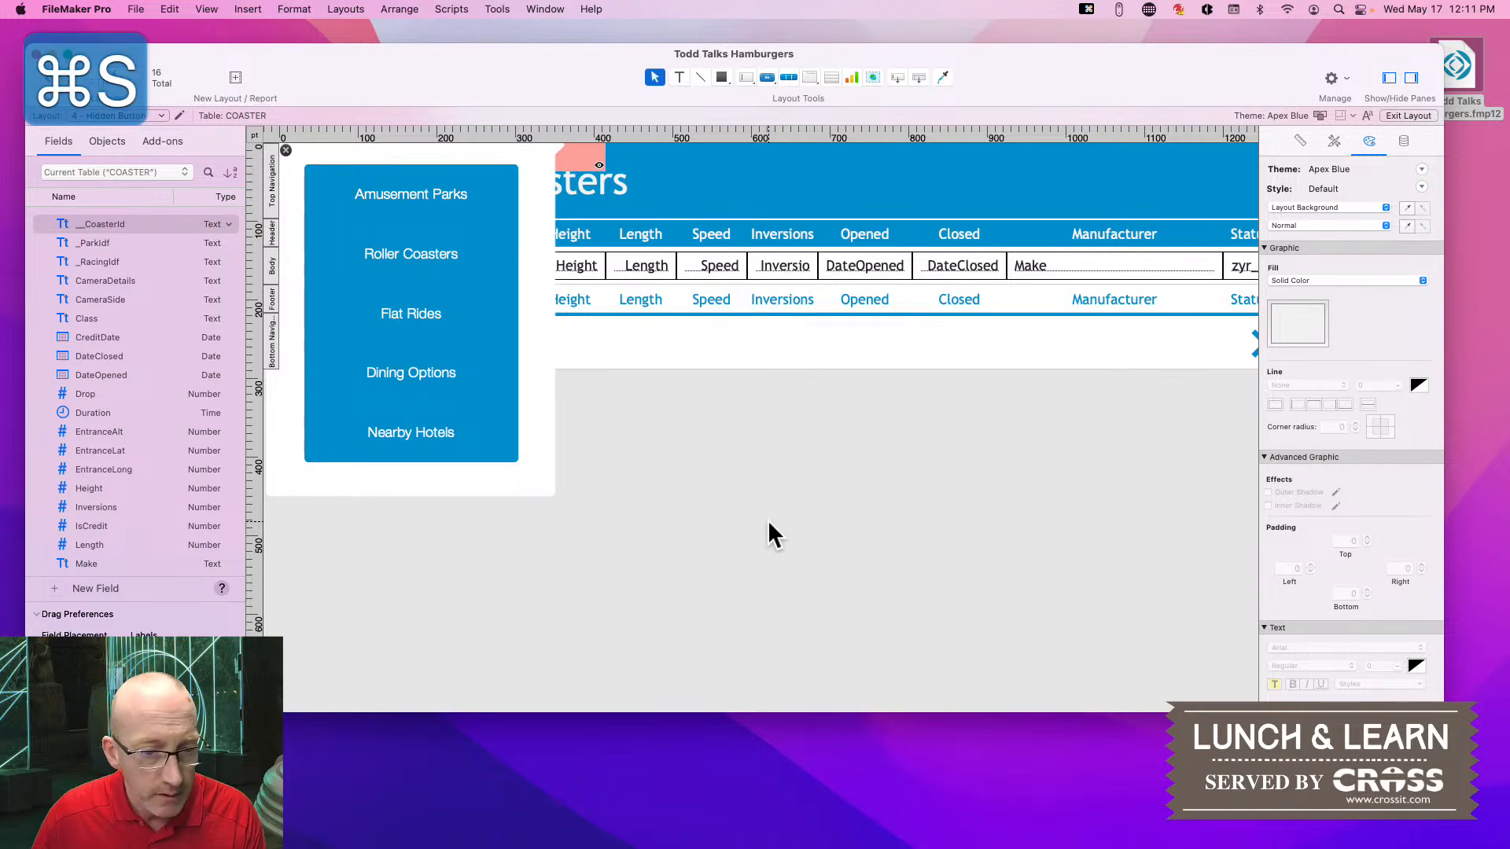
Close the popover and copy the hamburger button together with the pink hidden popover button
click(286, 151)
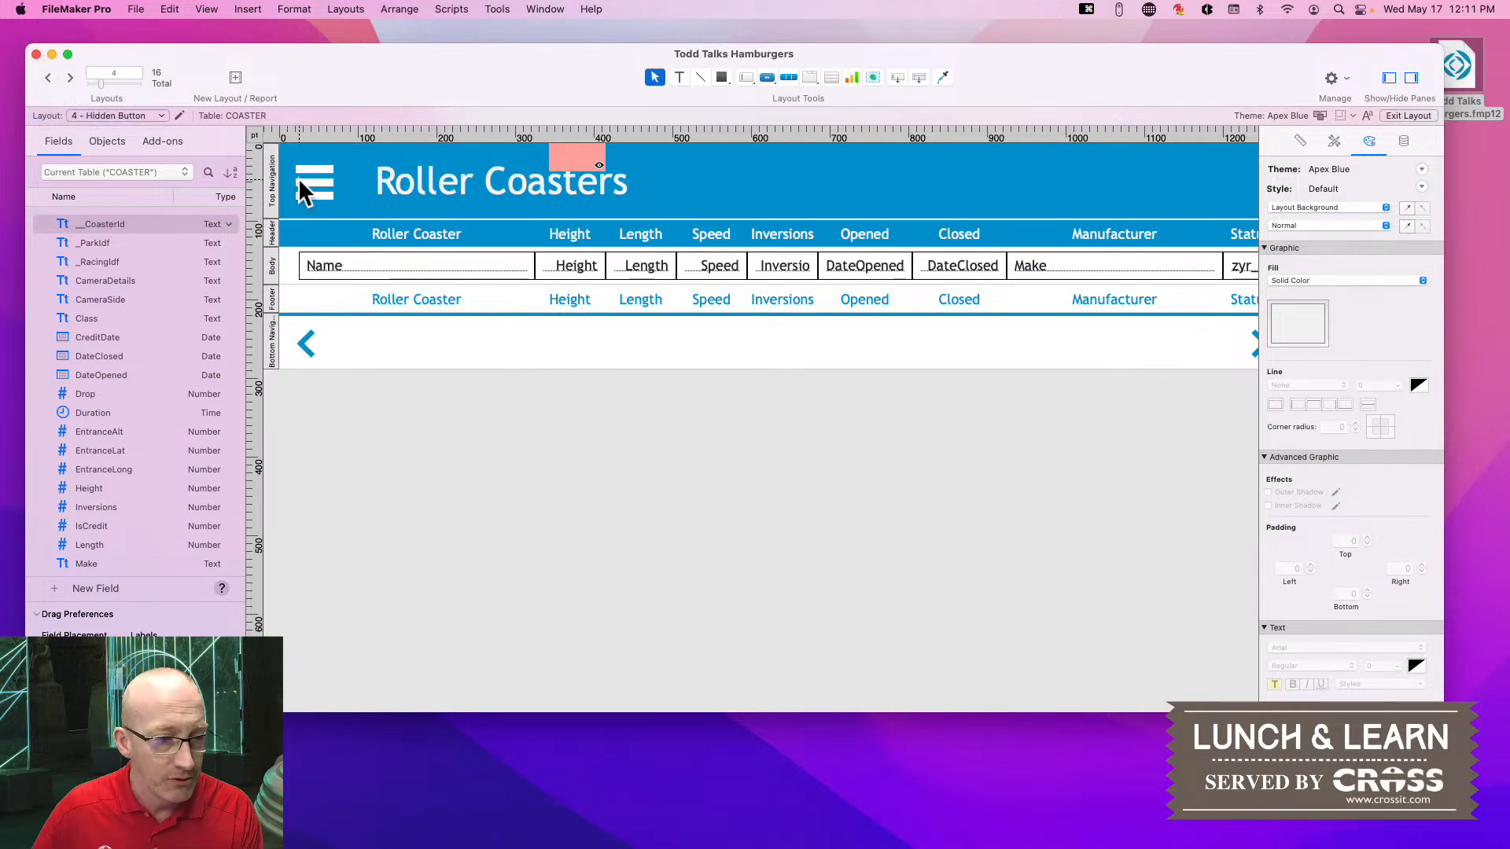
click(299, 177)
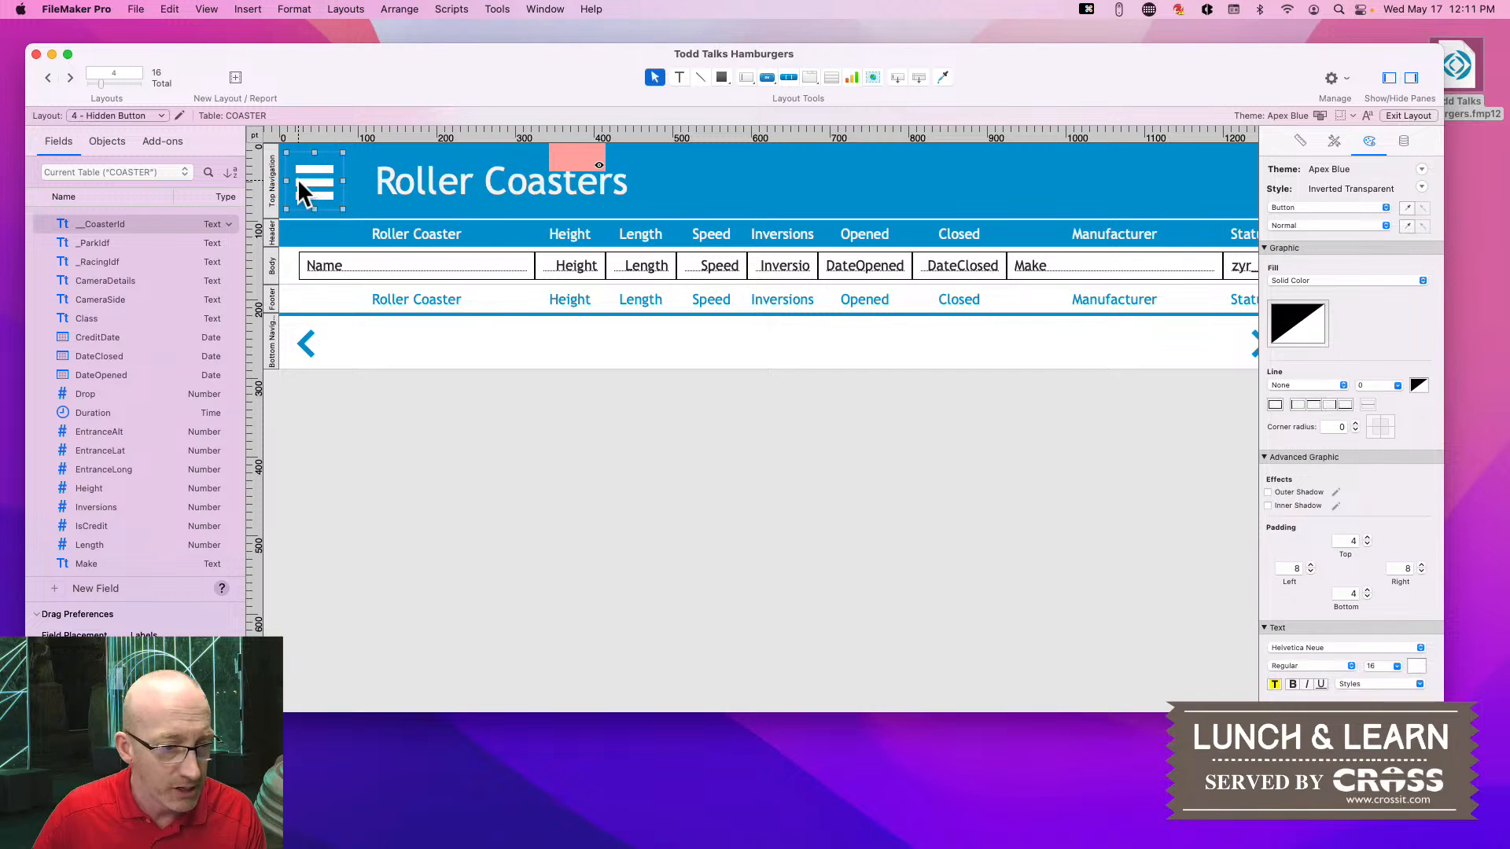
shift+click(574, 155)
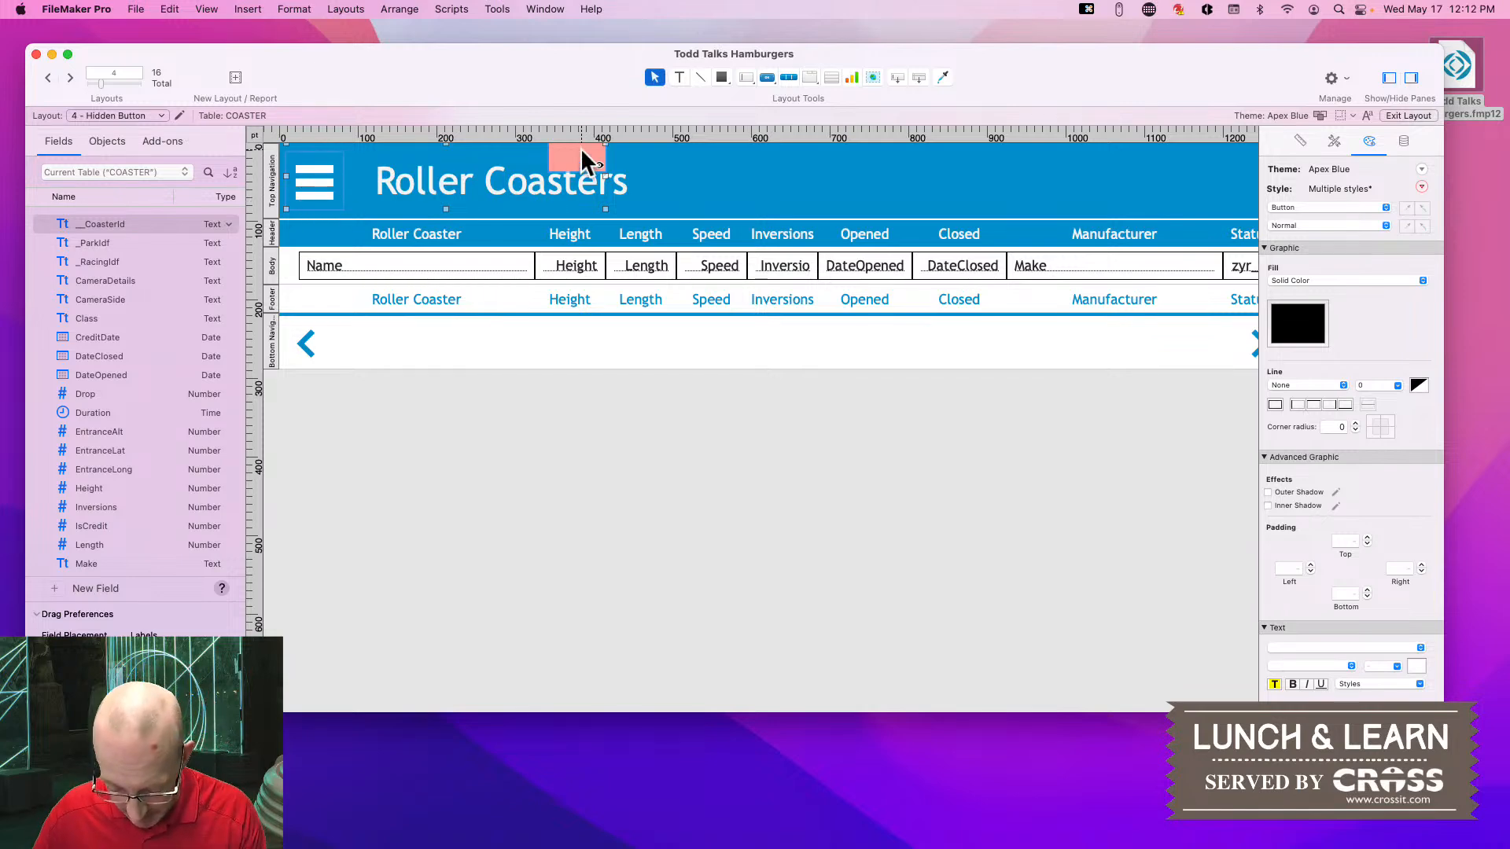
key(super+c)
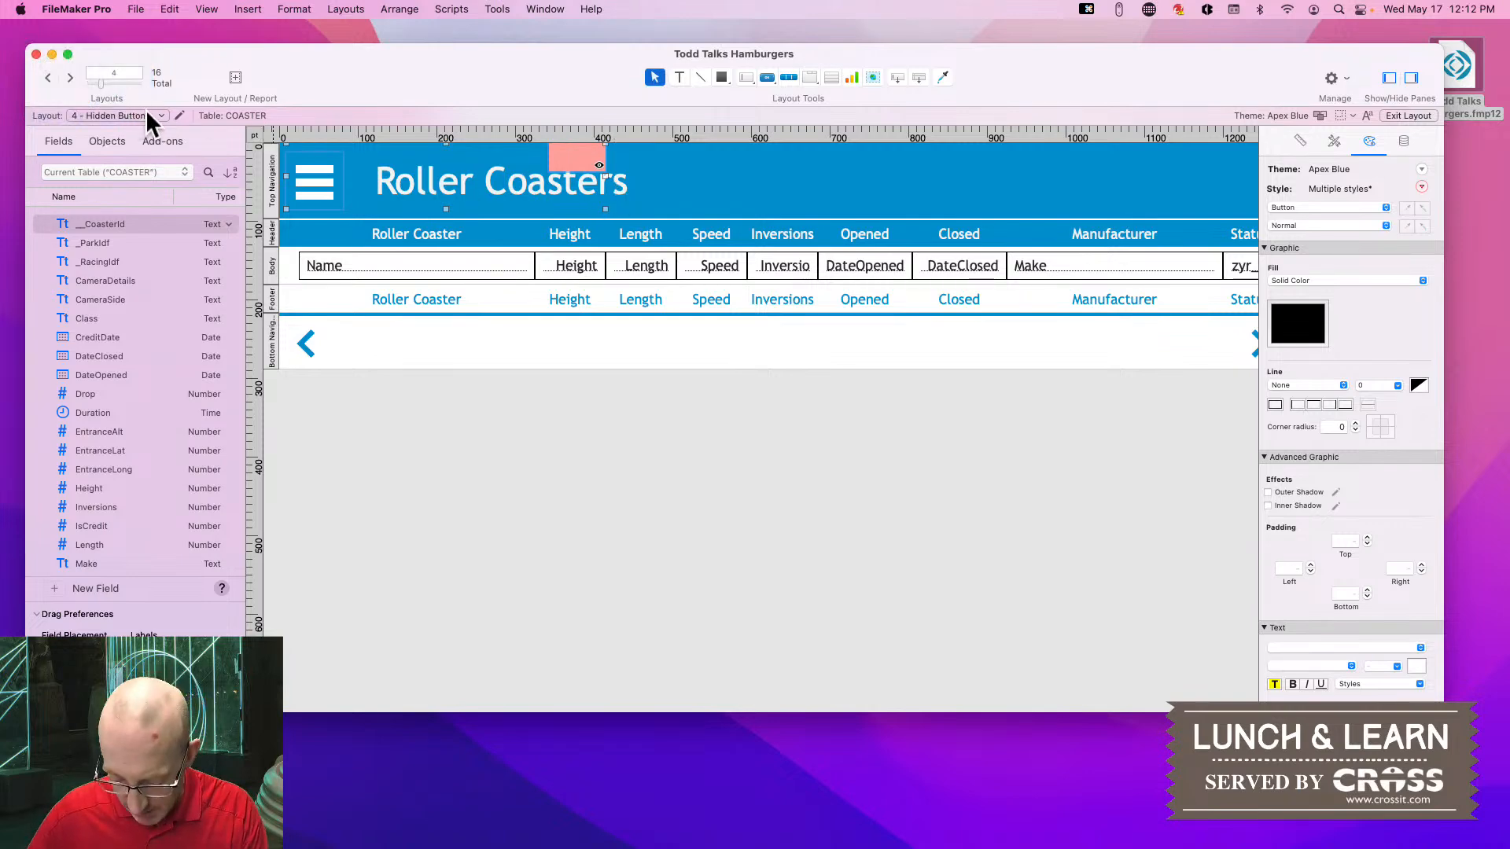
Save the layout and test the hamburger menu in Browse mode by navigating to Amusement Parks
key(super+b)
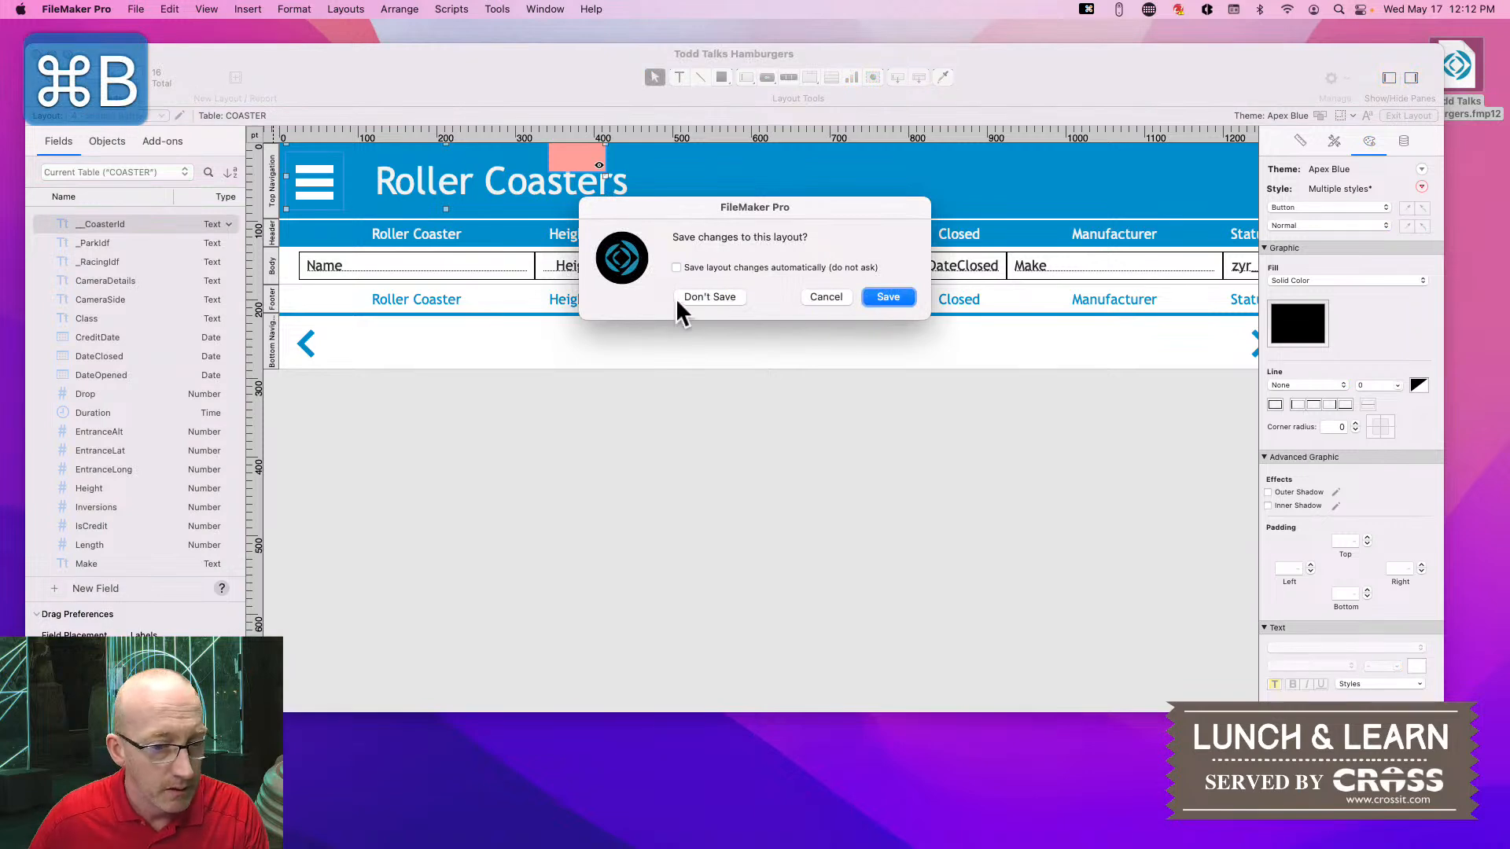
click(887, 297)
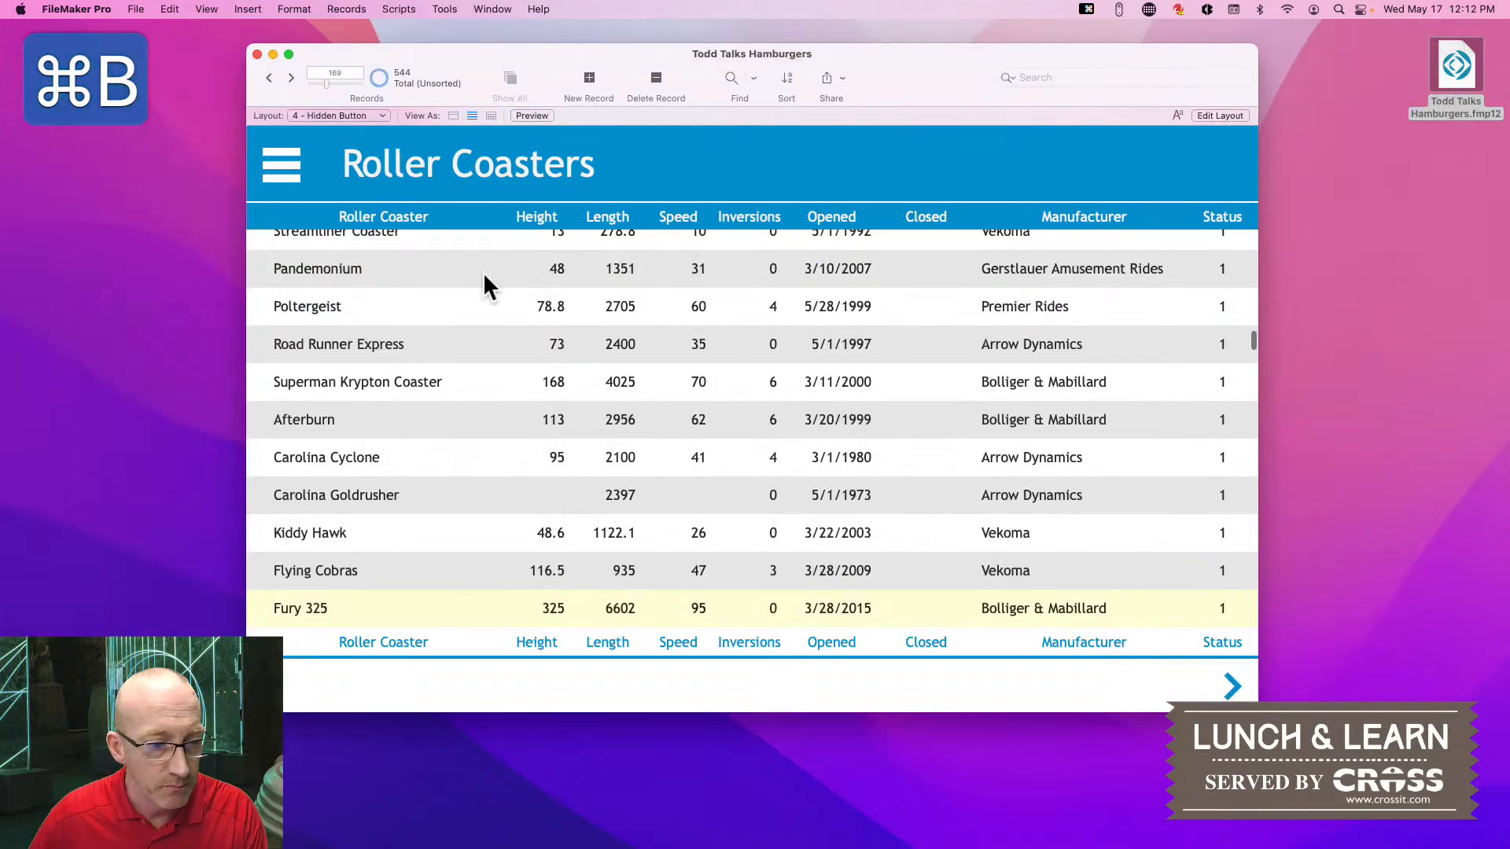
click(298, 168)
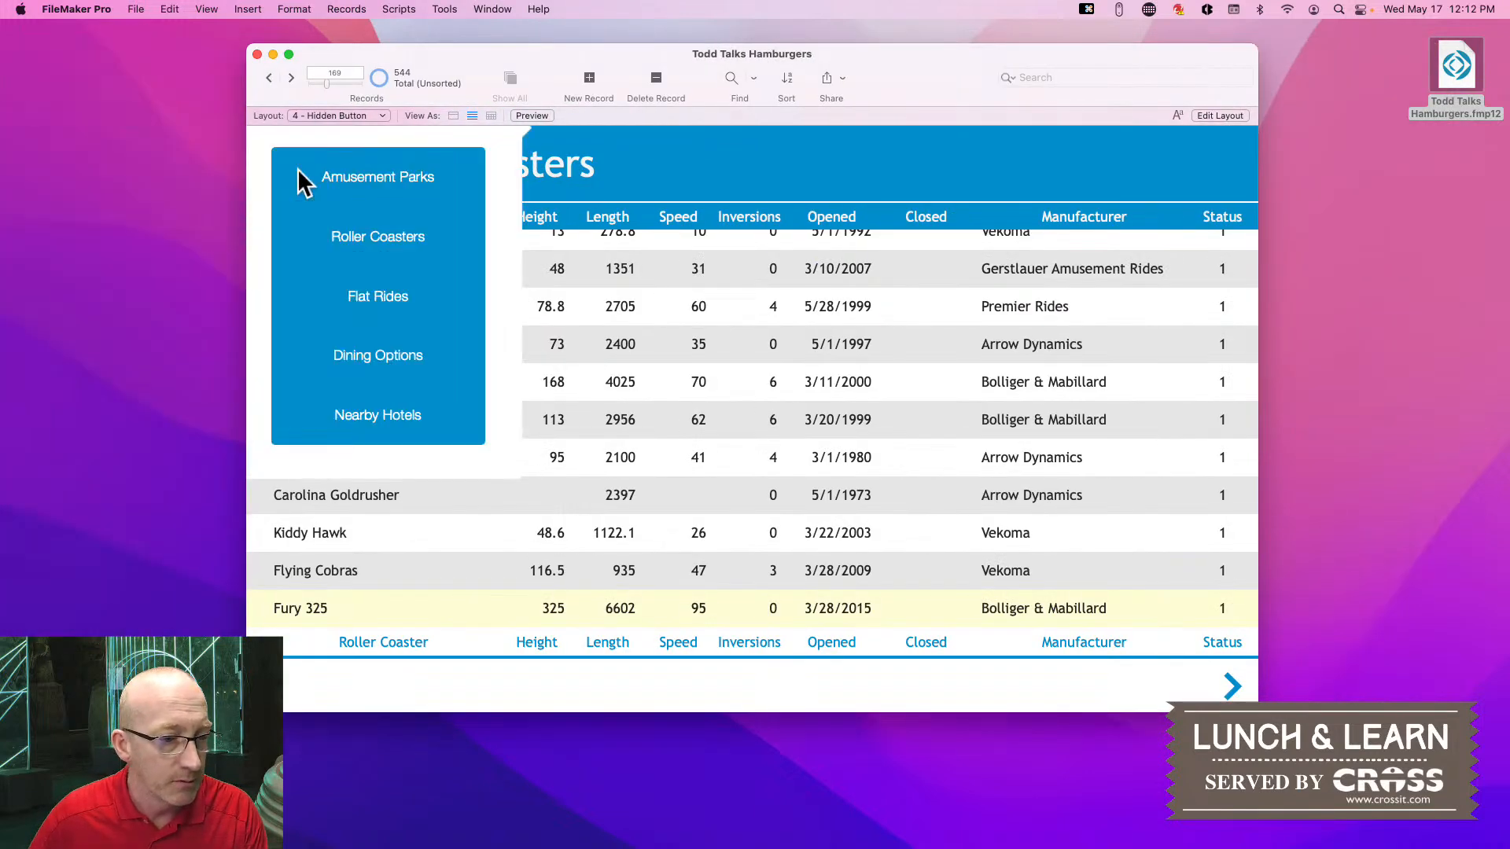
click(394, 179)
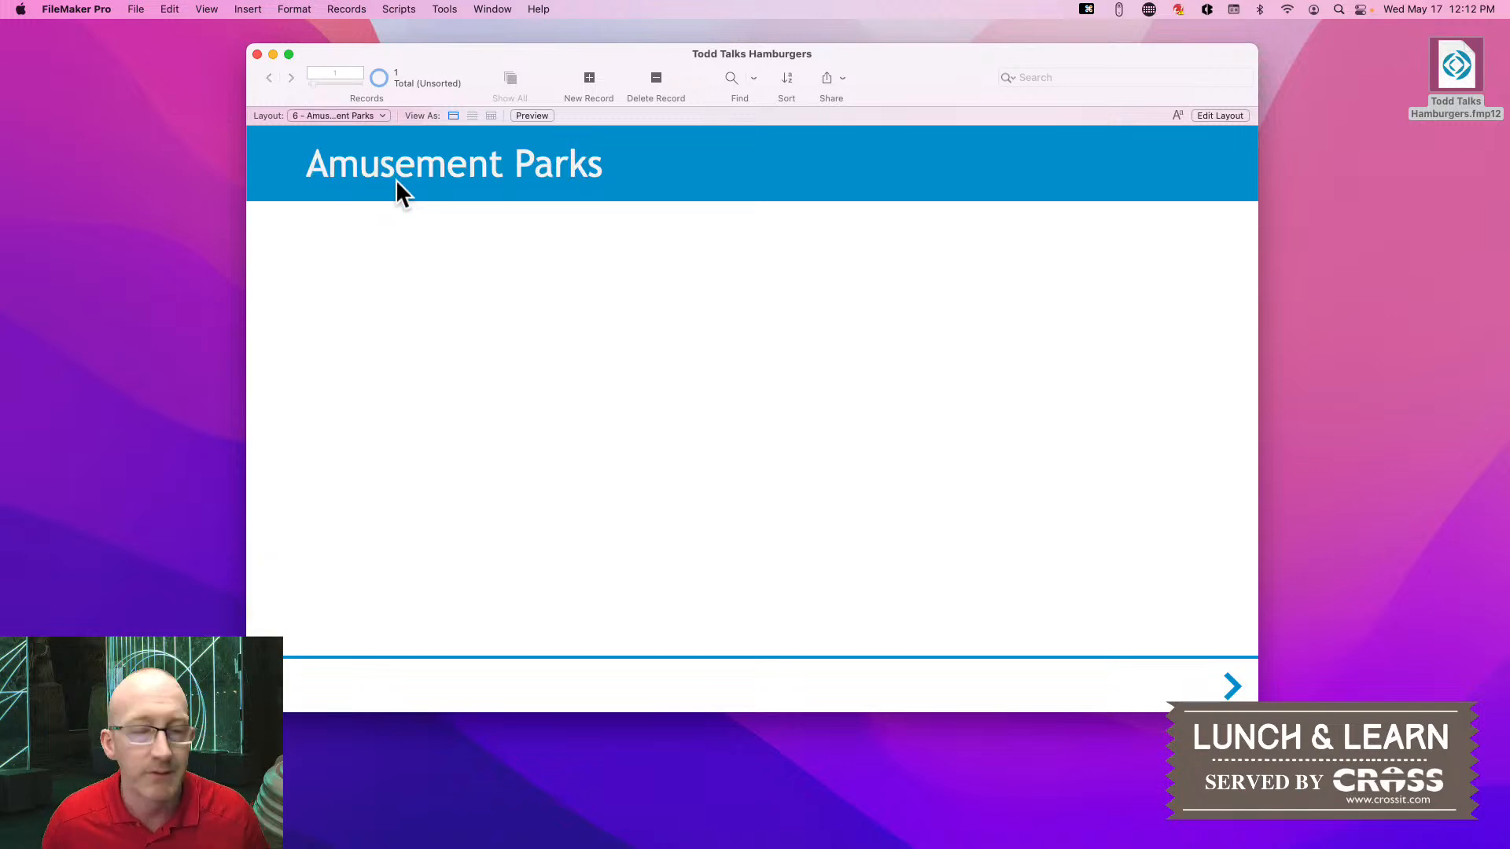
Paste the copied hamburger and popover buttons into the Amusement Parks layout's top navigation, and test the saved menu in Browse mode
key(super+l)
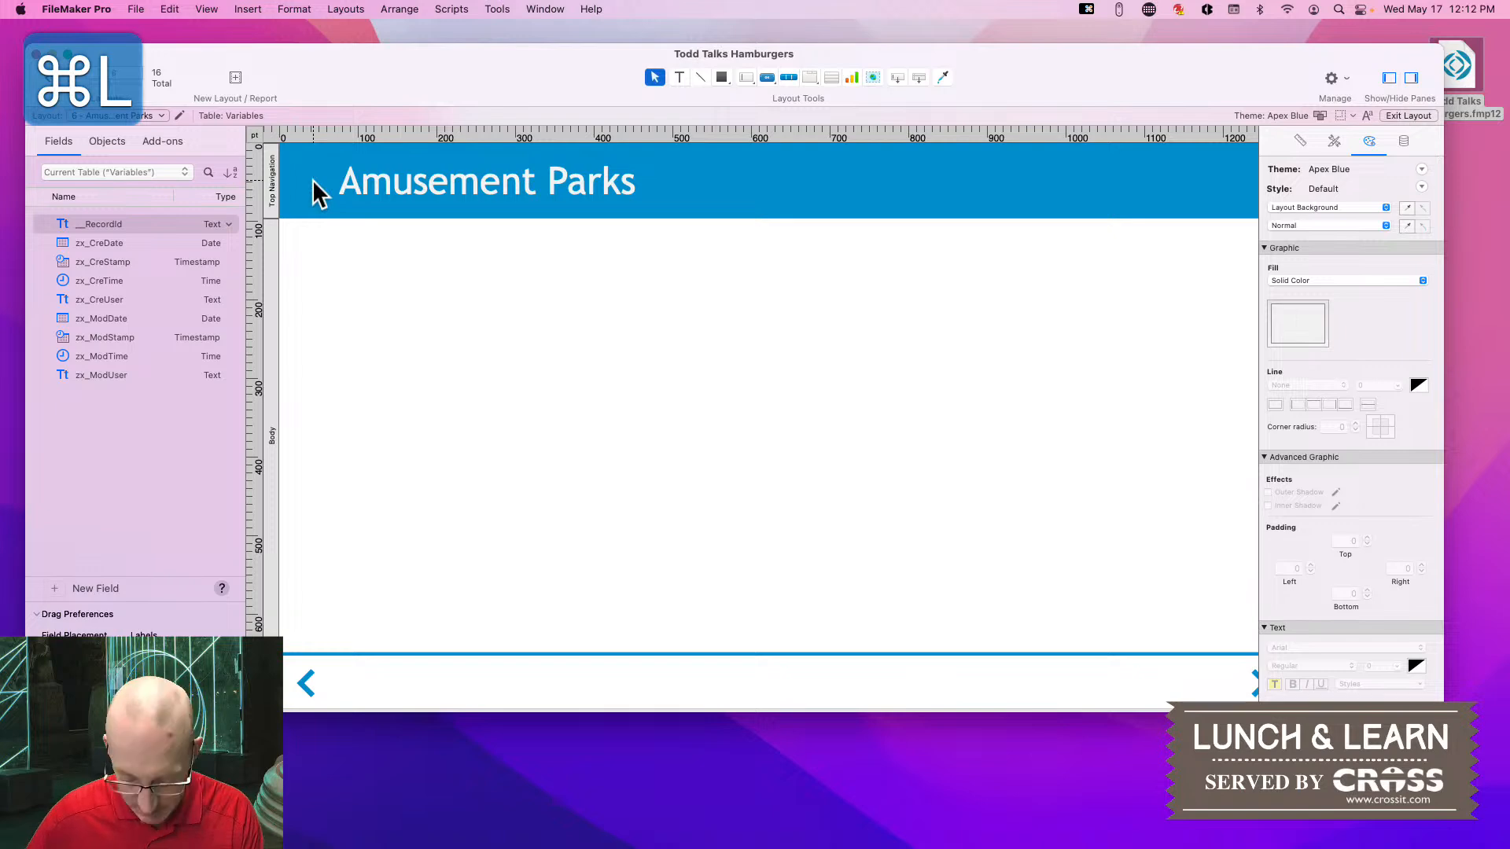
key(super+v)
click(314, 175)
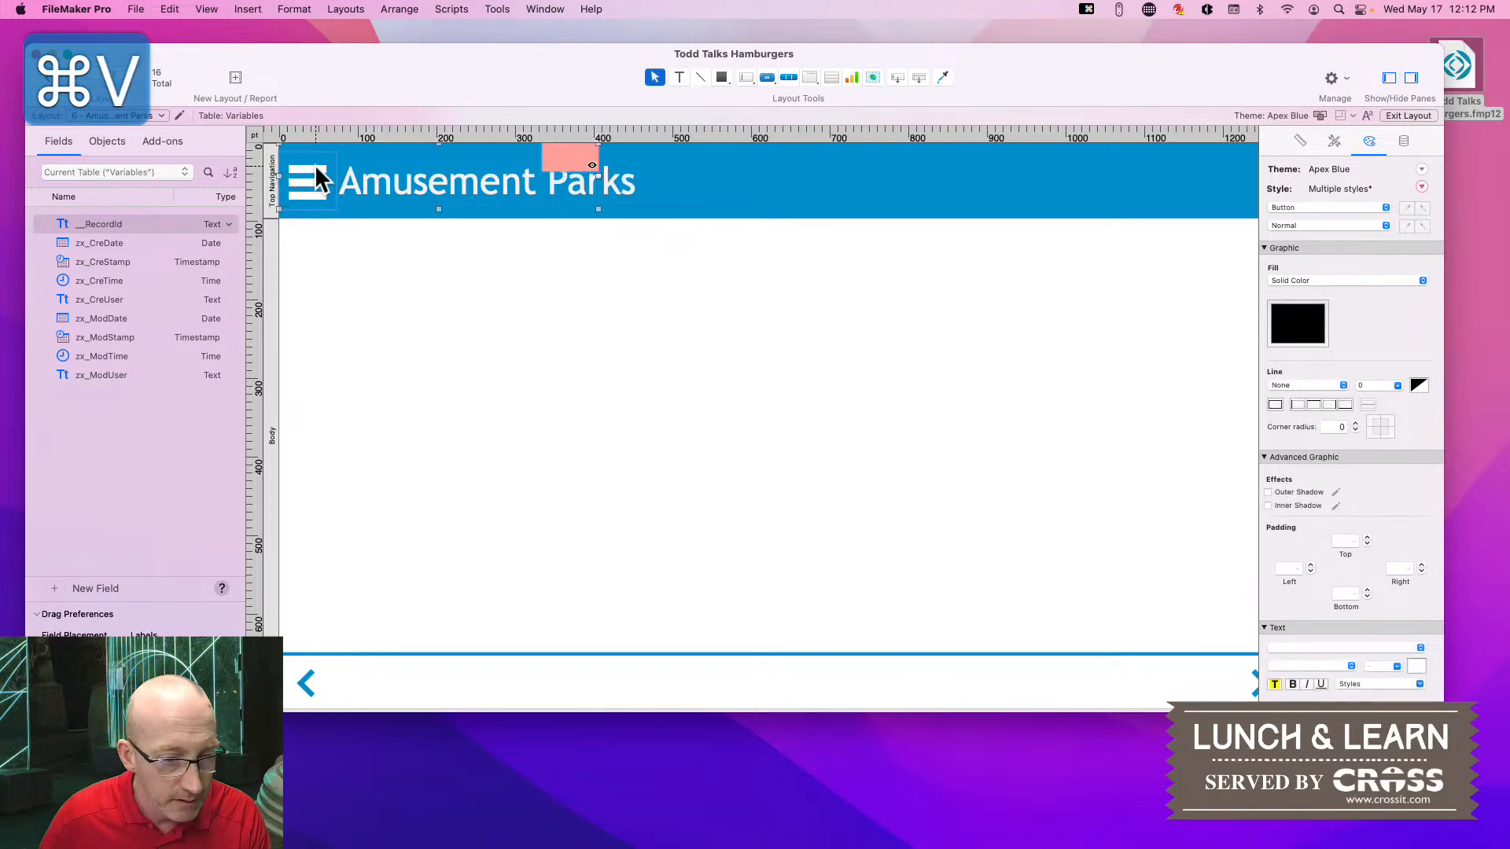
key(super+s)
key(super+b)
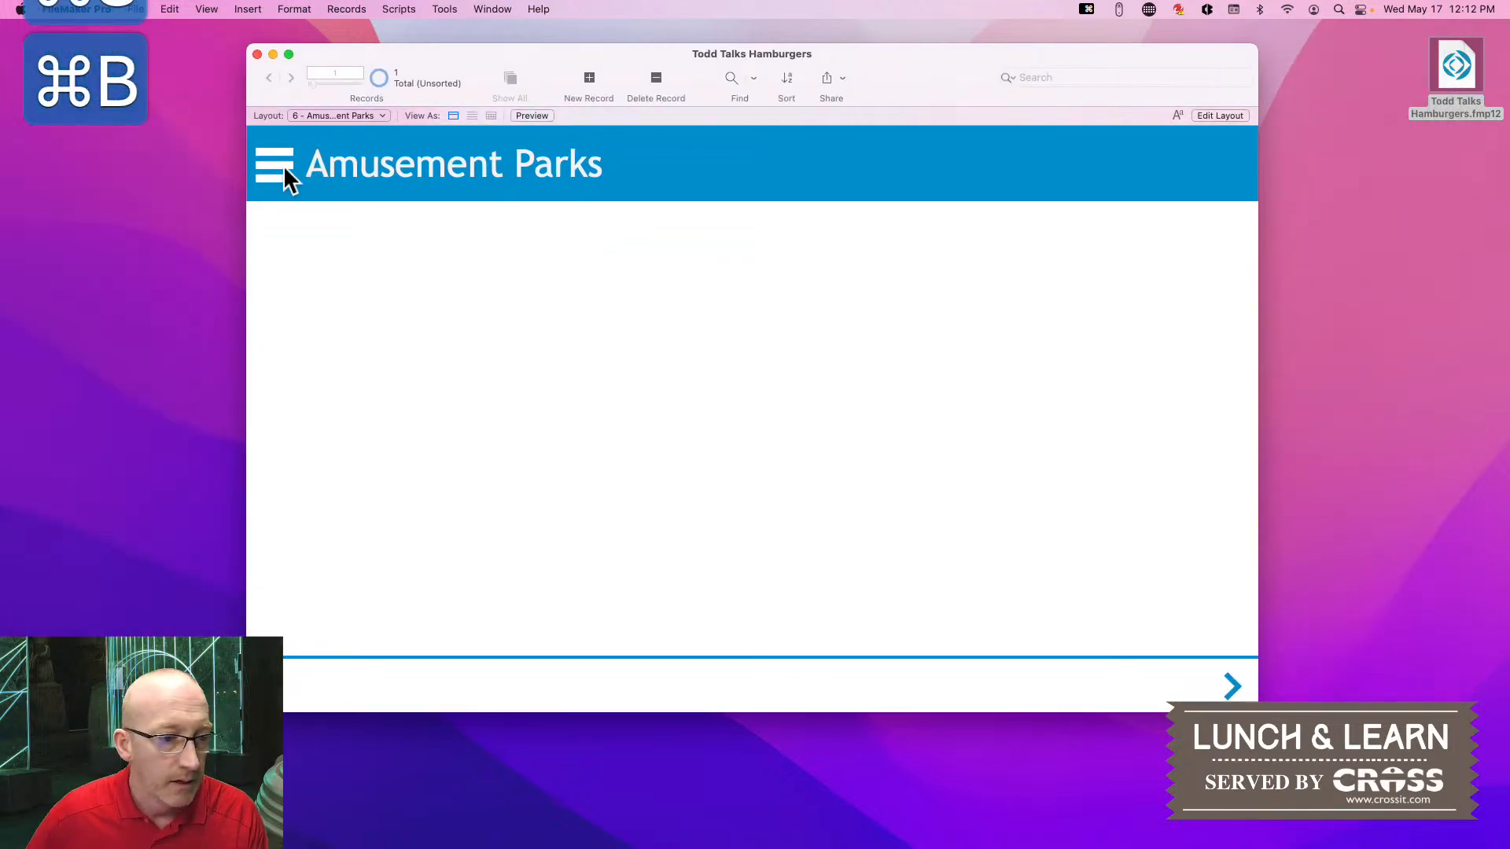
click(283, 166)
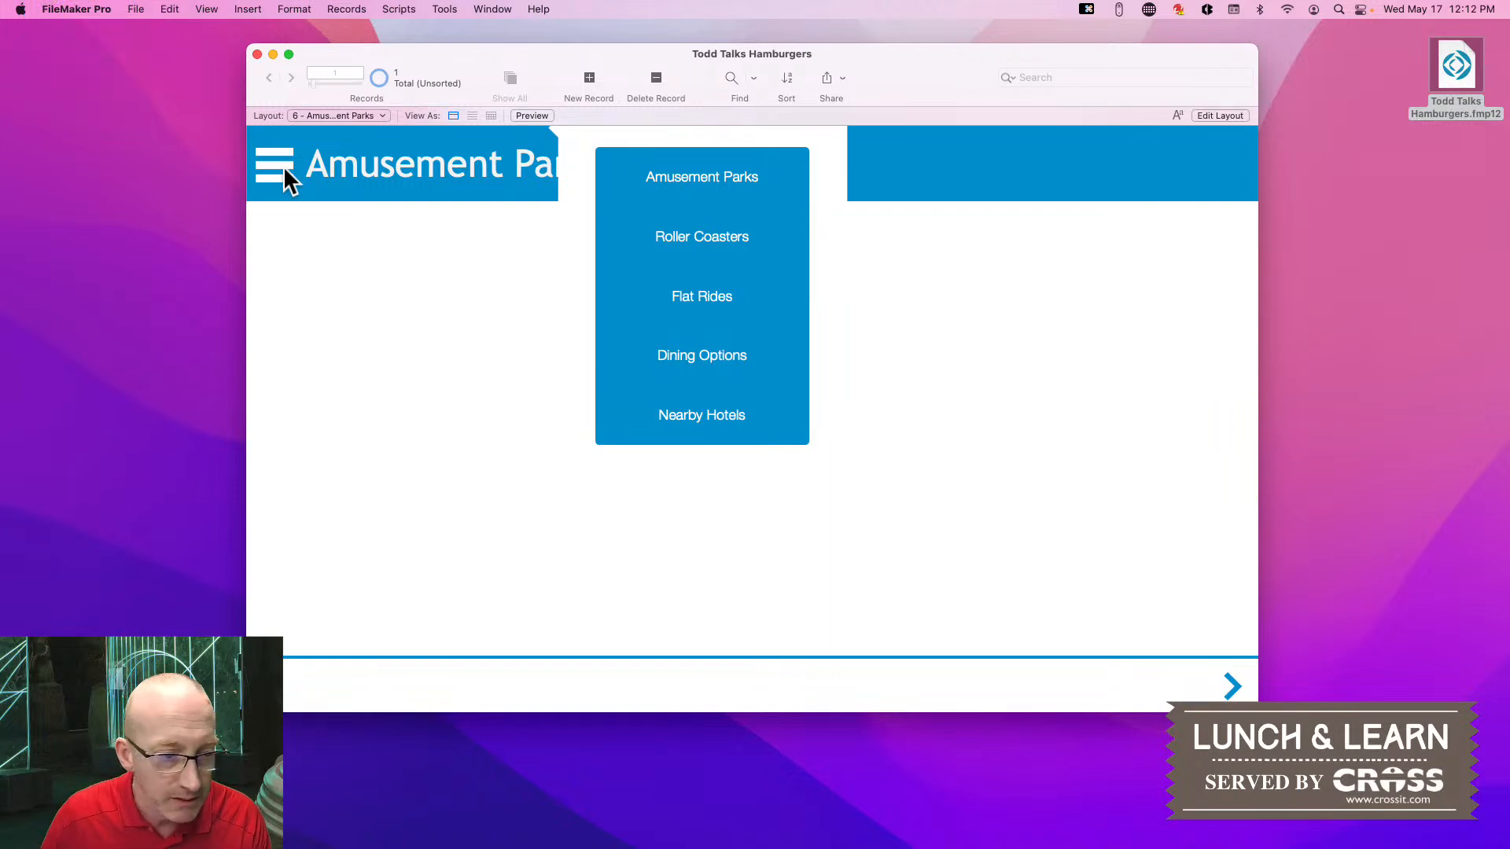
Nudge the hamburger button and the pink popover button slightly right on the Amusement Parks layout, and test the saved menu in Browse mode
key(super+l)
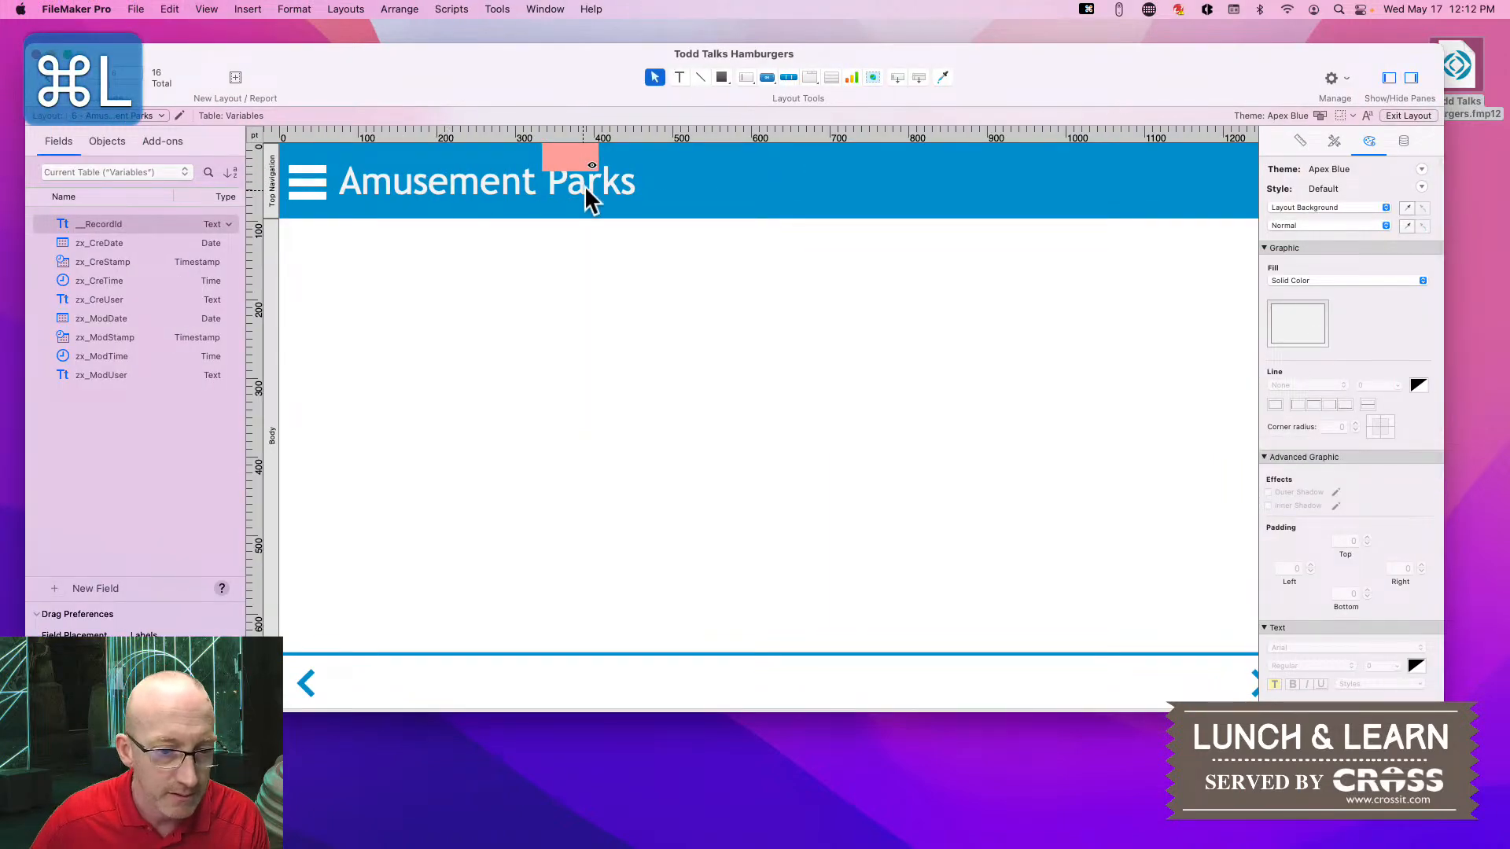
click(563, 157)
click(318, 168)
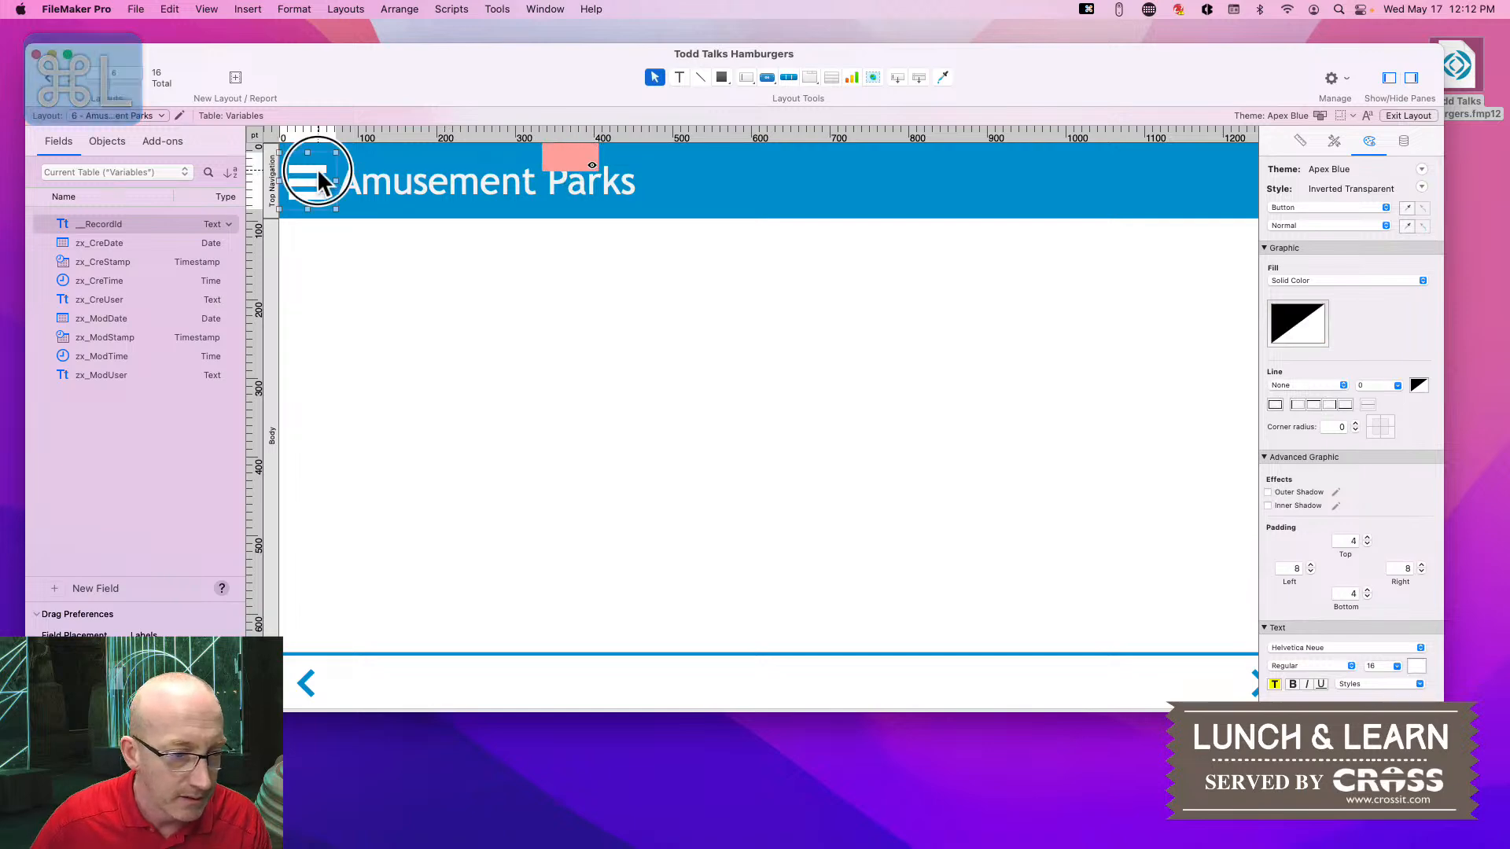
drag(332, 168, 332, 169)
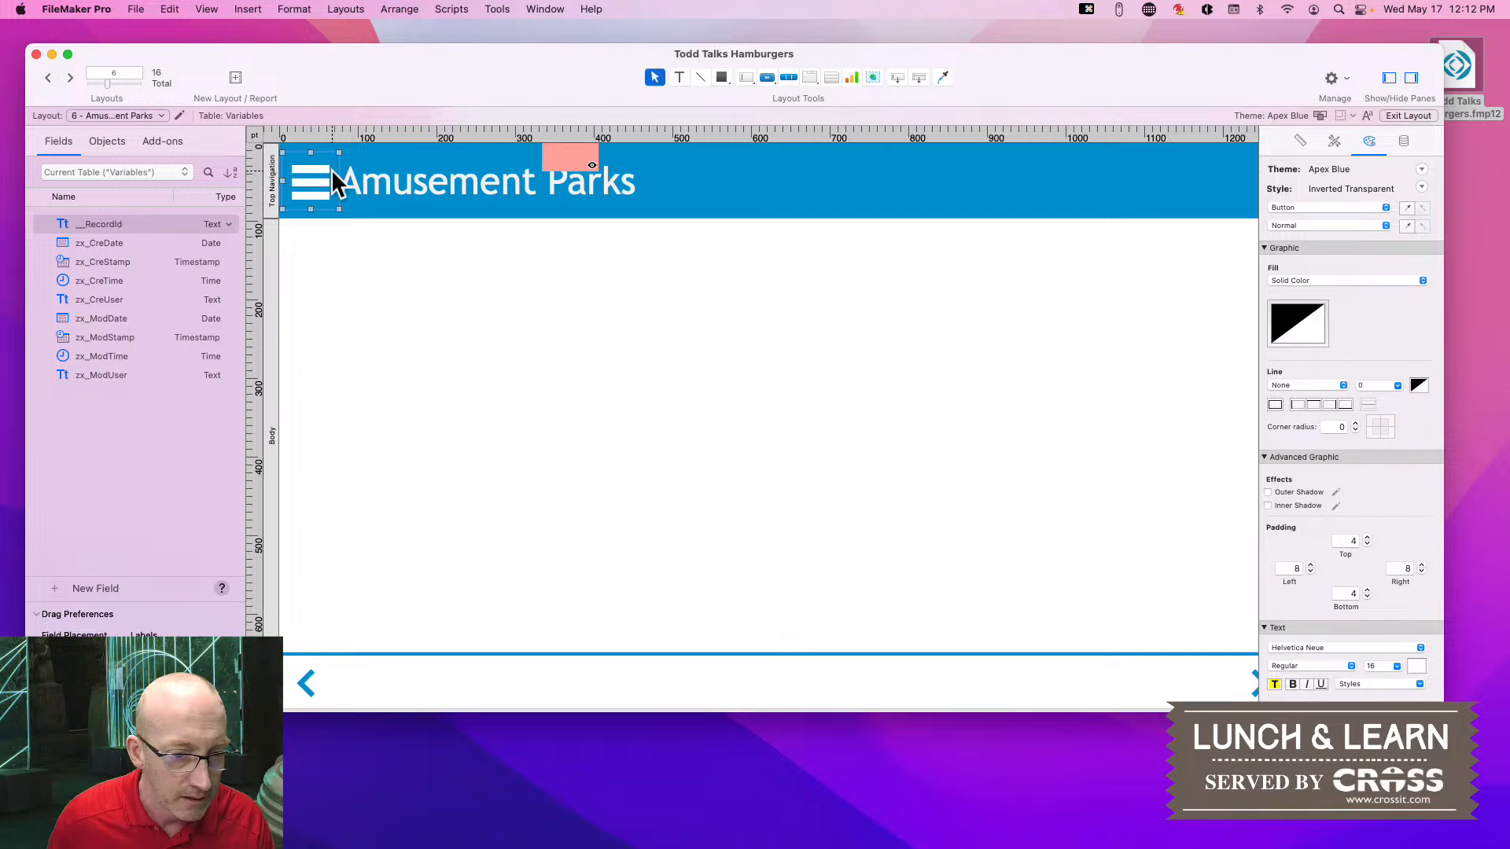
click(566, 160)
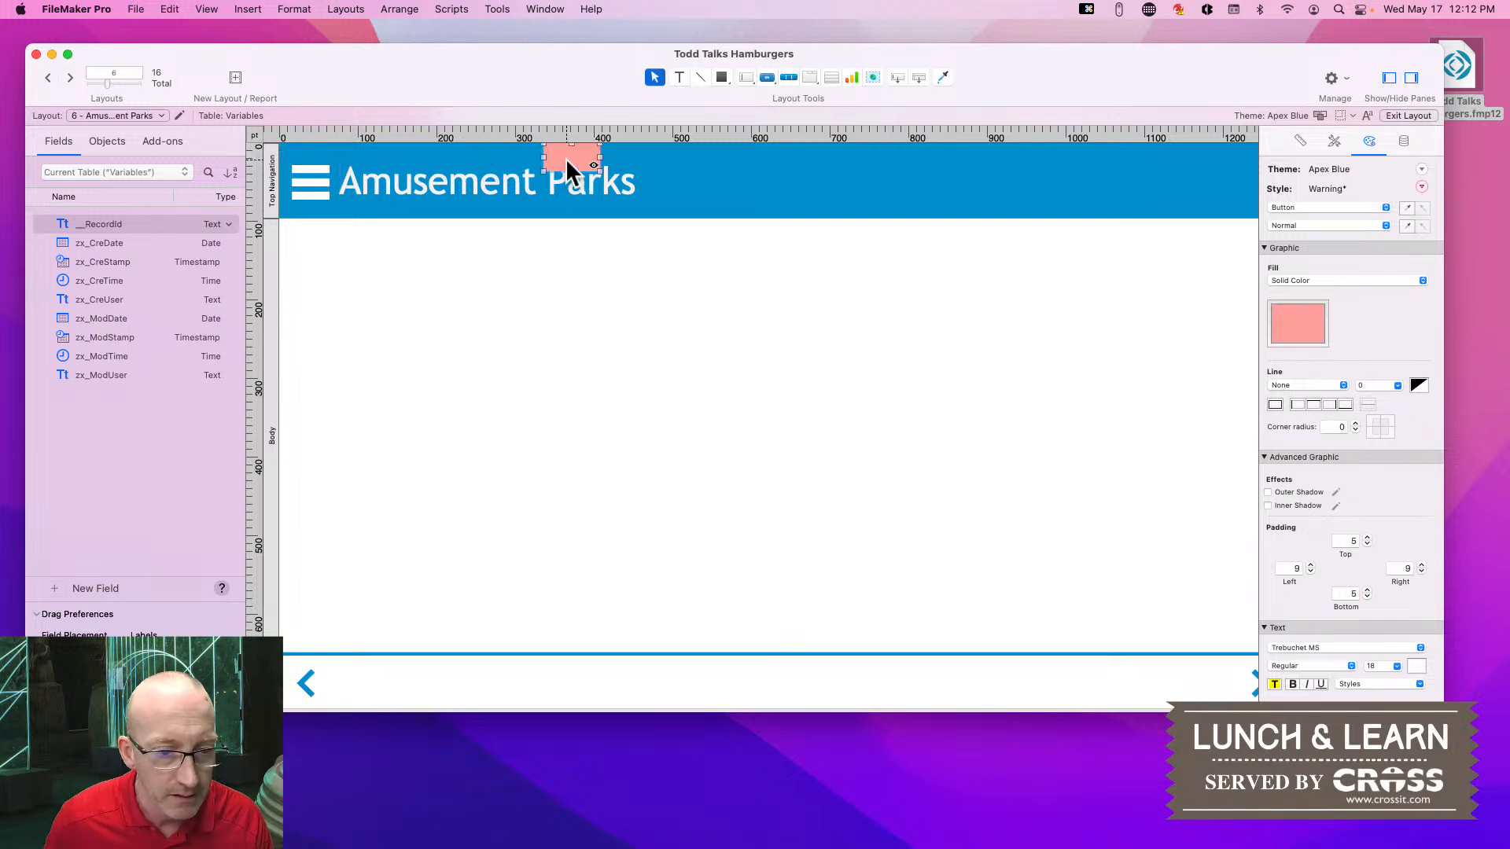
key(super+s)
key(super+b)
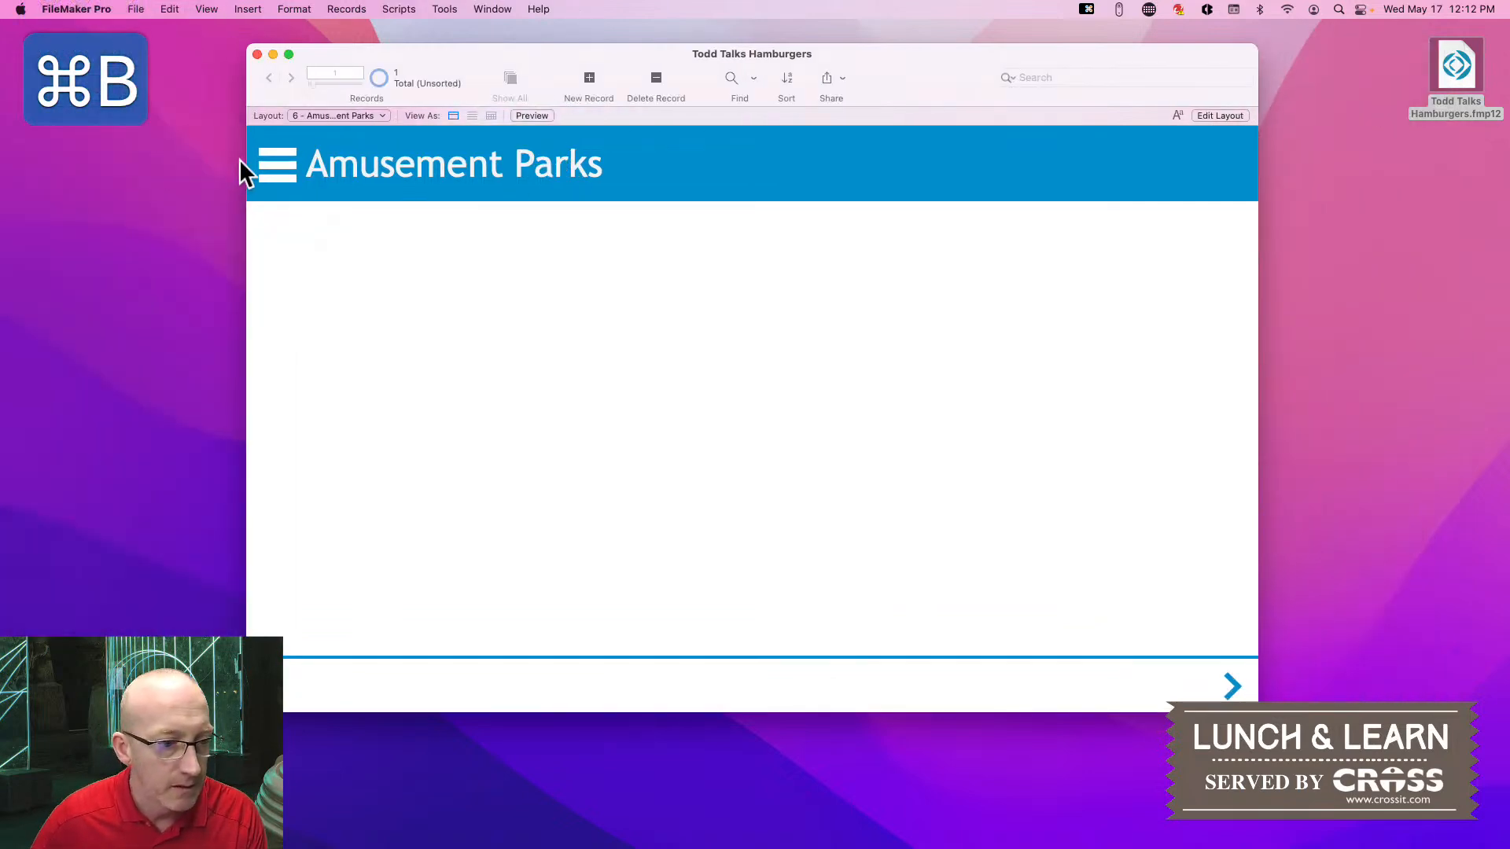
click(287, 165)
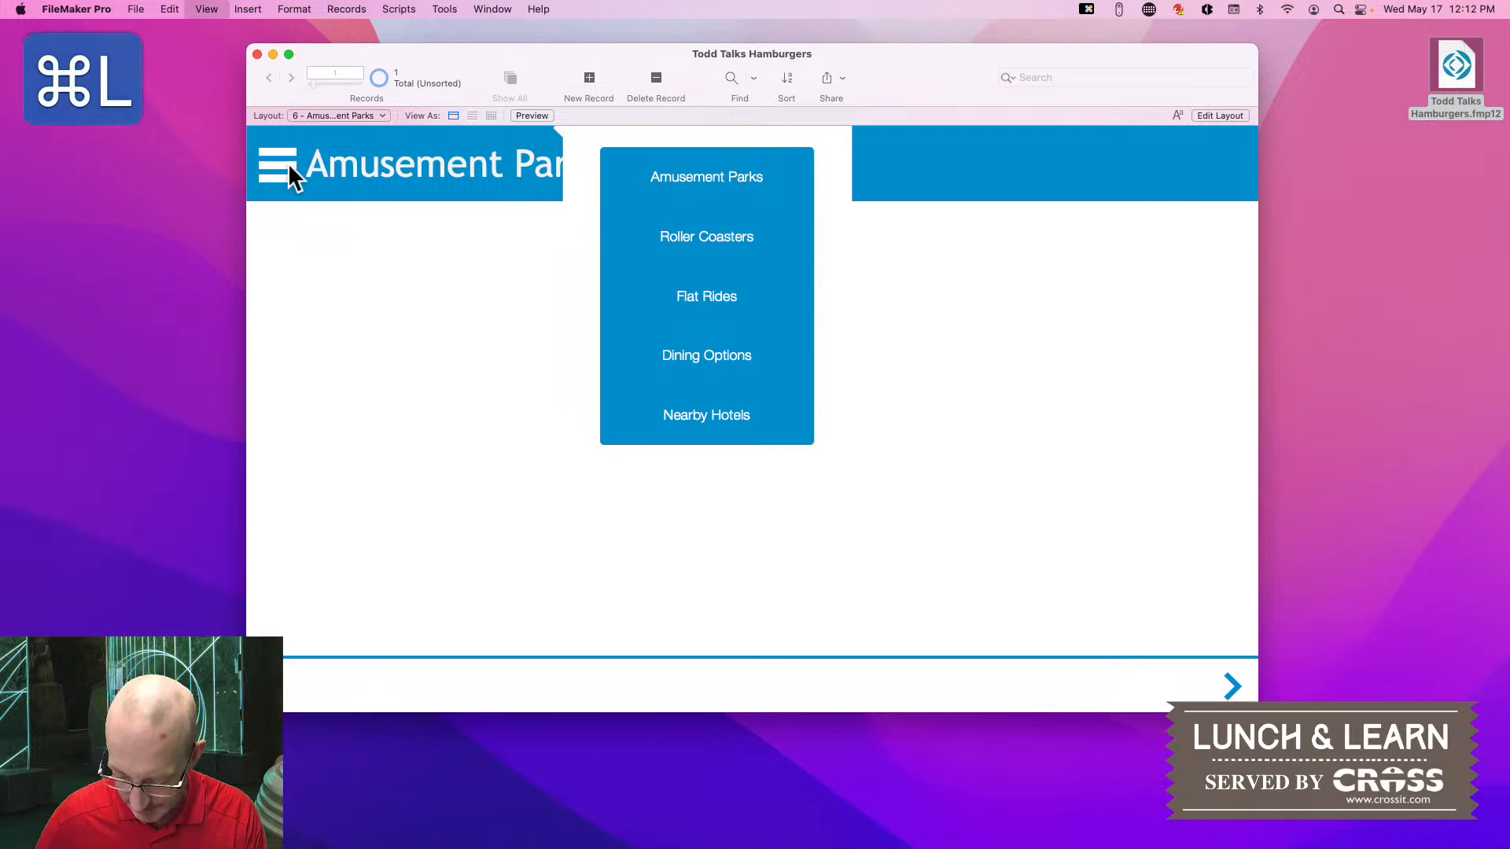
Nudge the pink popover button further right on the Amusement Parks layout, save it, and switch to the "4 - Hidden Button" layout
key(super+l)
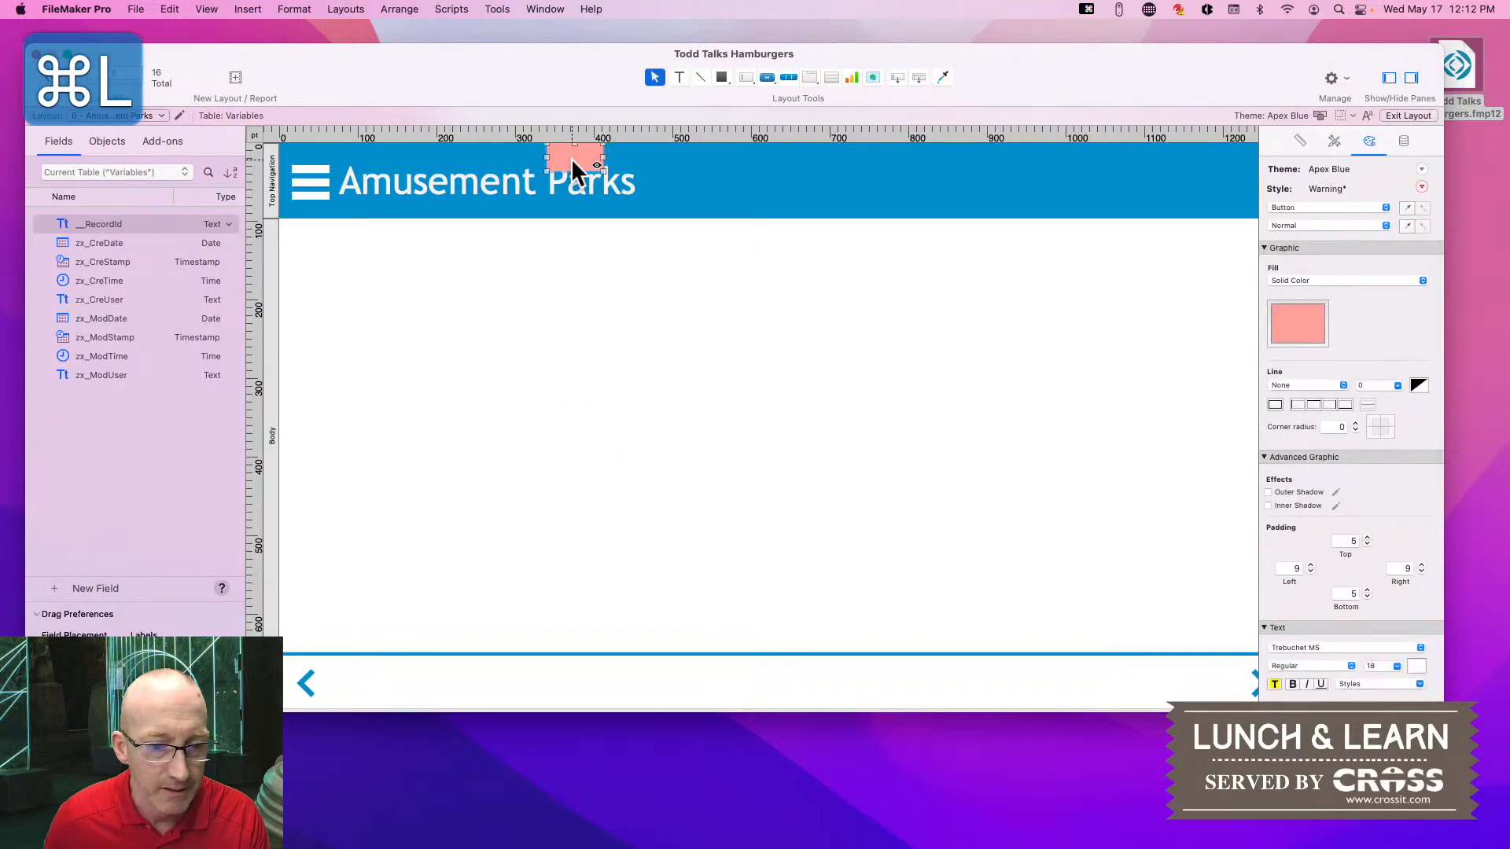
click(118, 116)
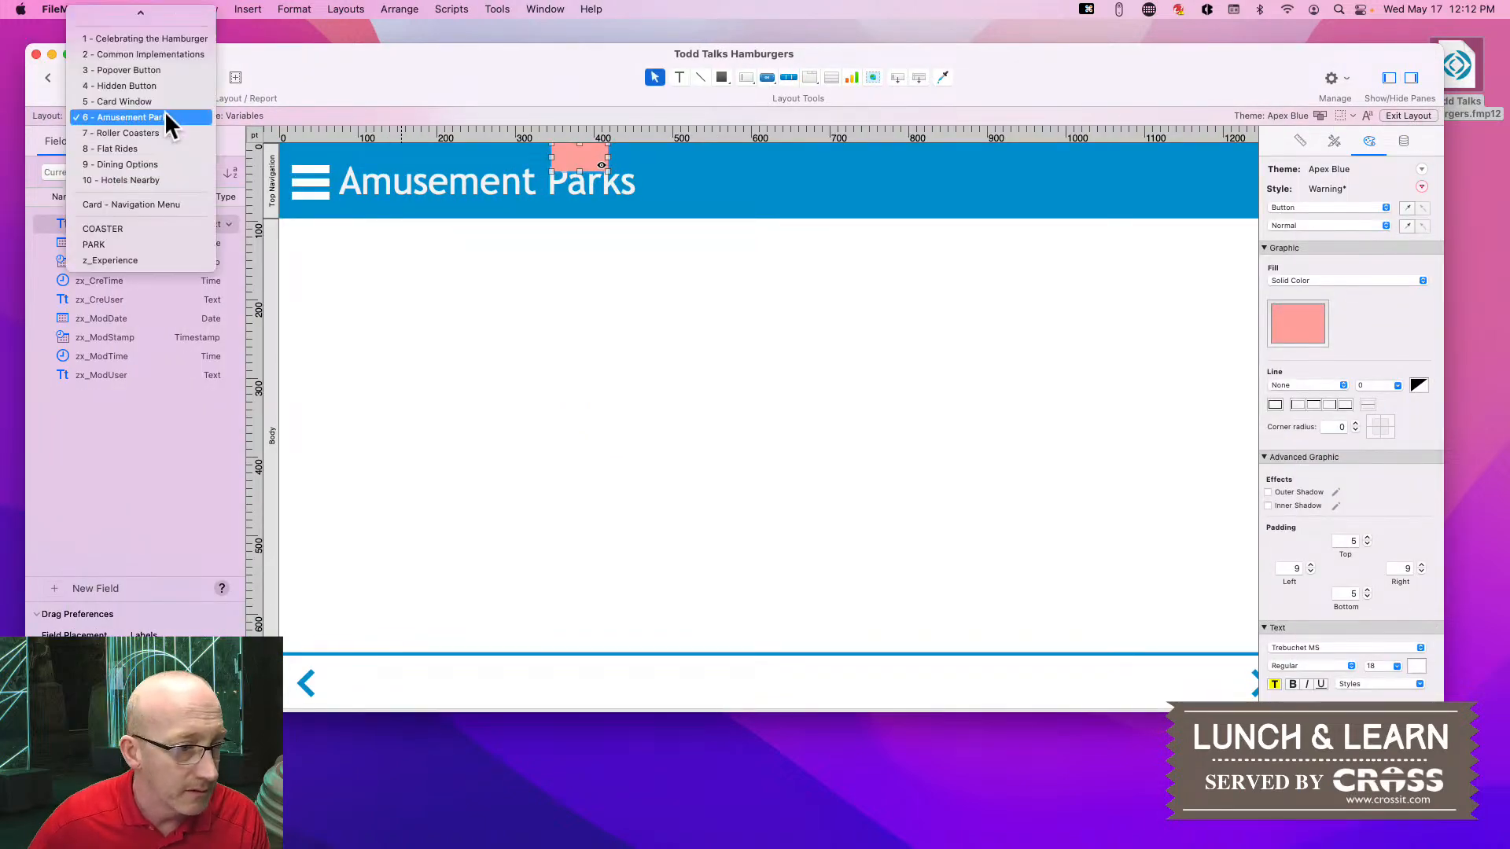
click(132, 85)
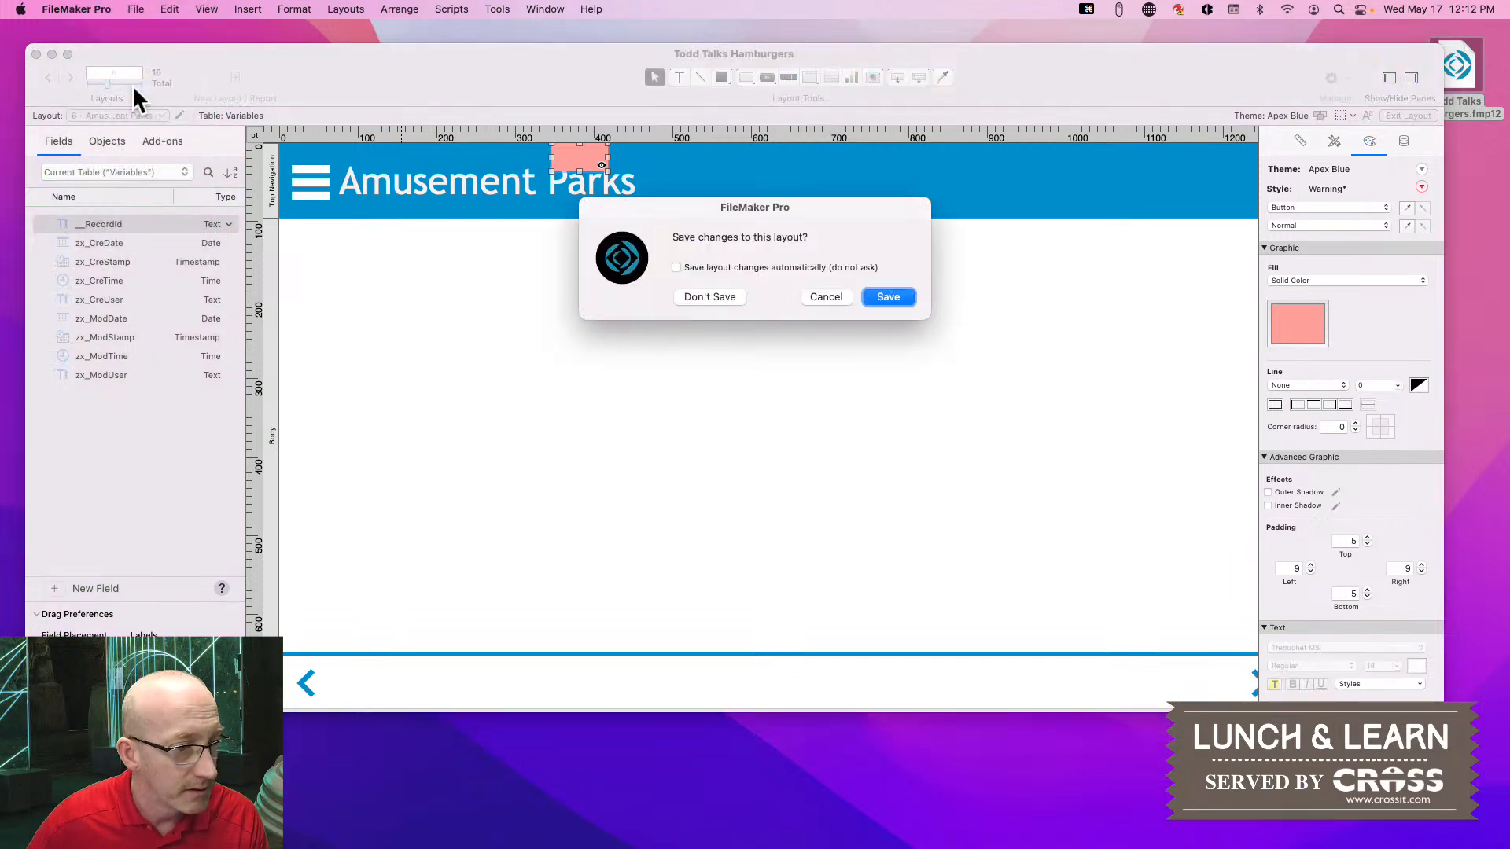
click(890, 298)
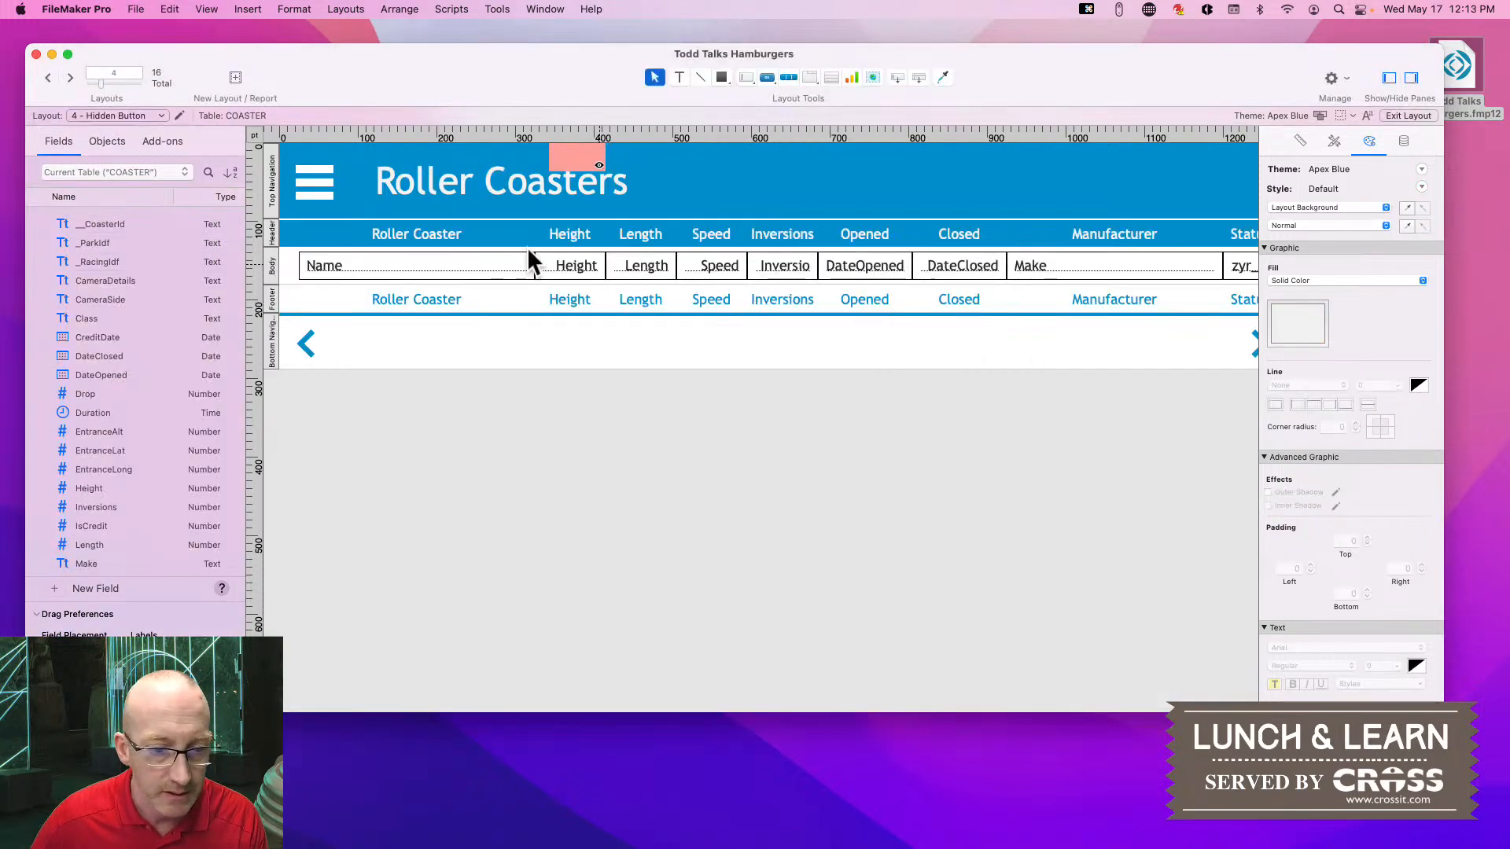
Inspect the pink popover button's position settings, save the layout, and view the "5 - Card Window" layout in Browse mode
click(1301, 139)
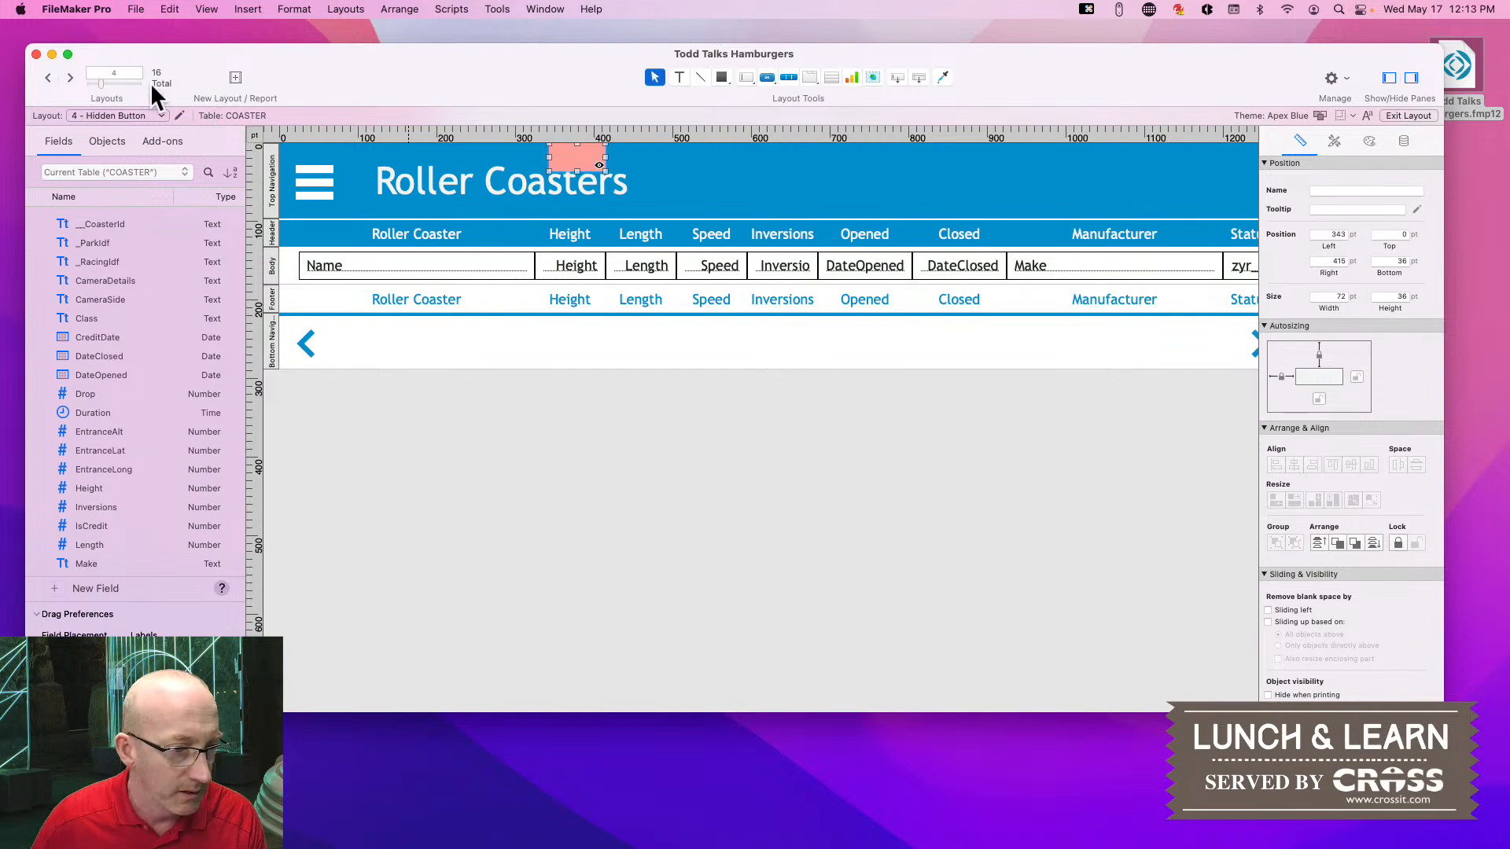
click(69, 78)
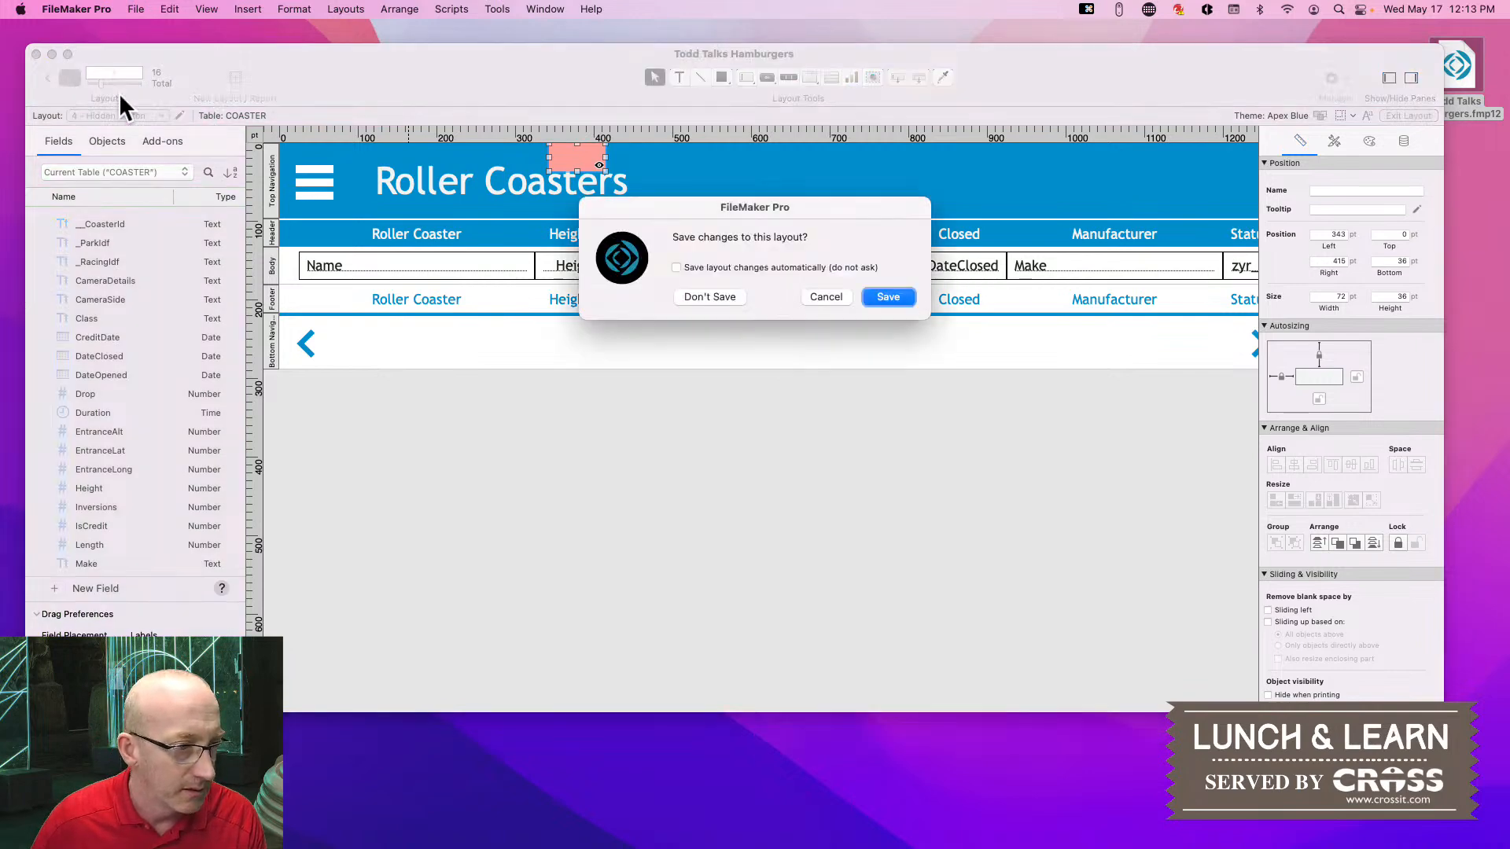
click(886, 297)
key(super+b)
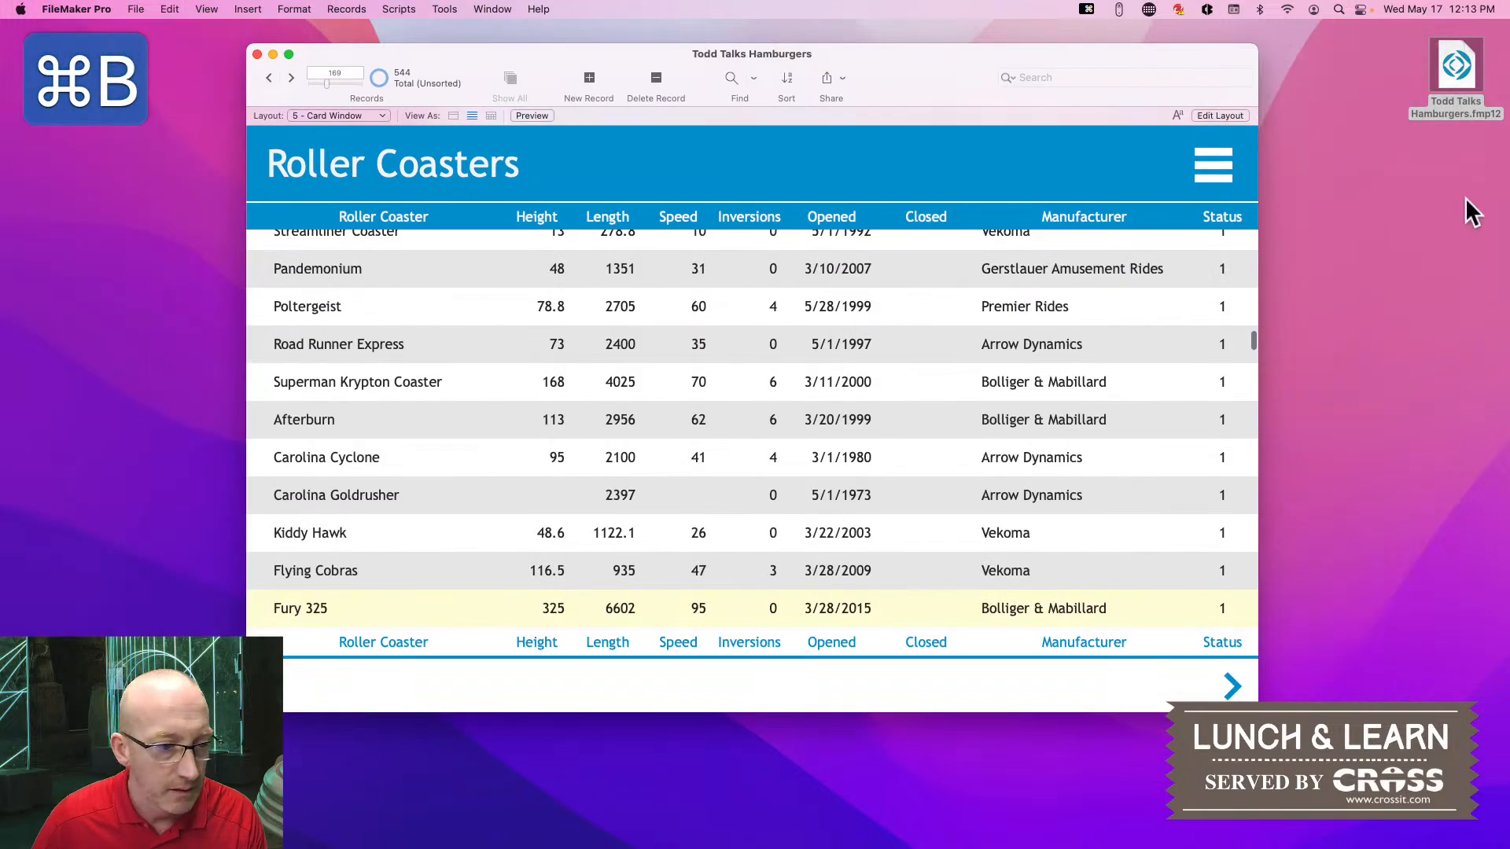
click(271, 75)
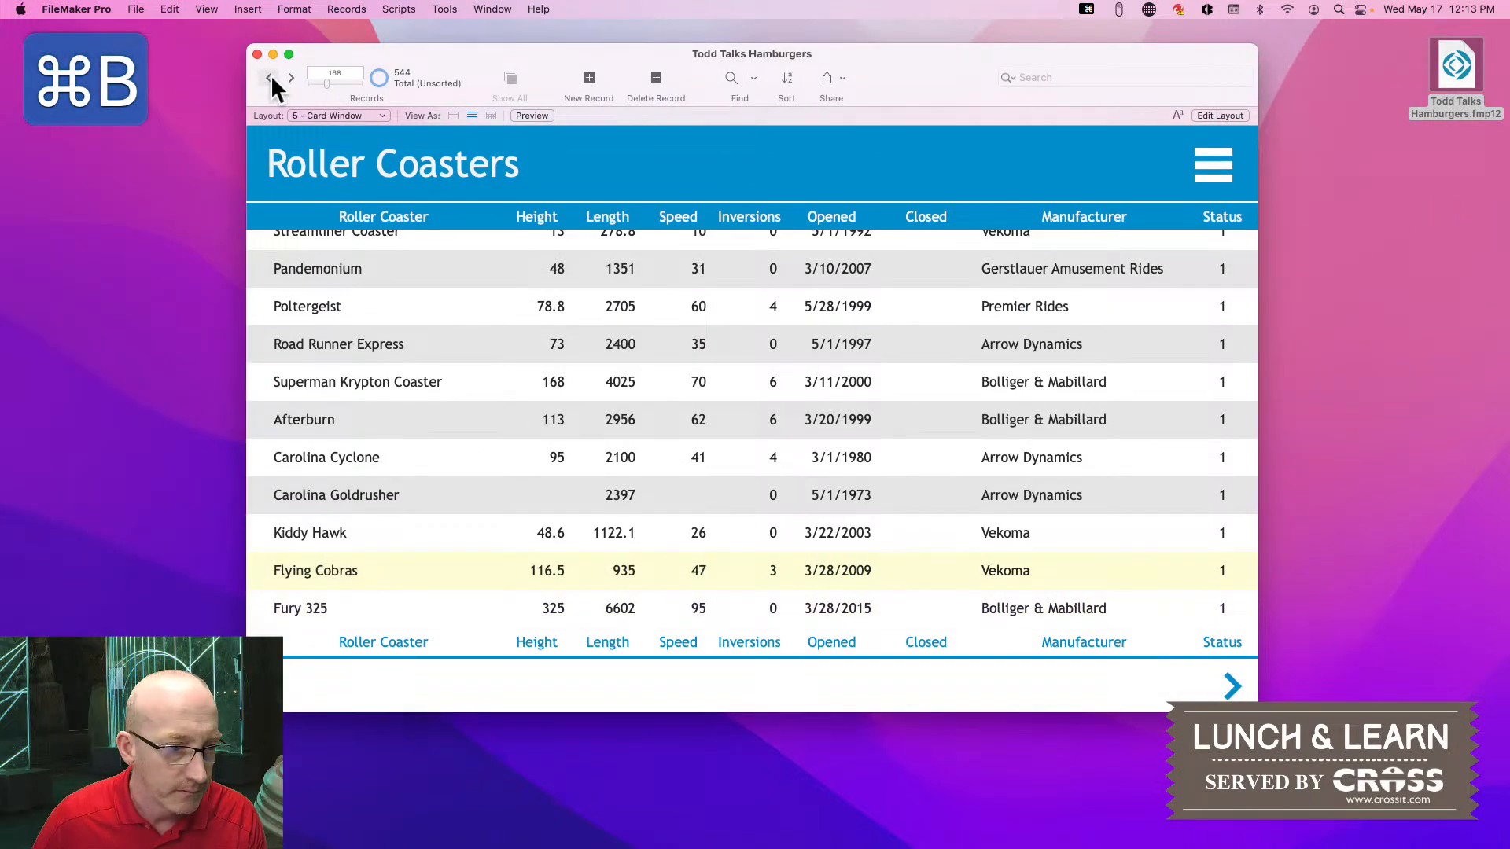
Return to the "4 - Hidden Button" layout and use its hamburger menu to go to Amusement Parks
click(347, 115)
click(347, 102)
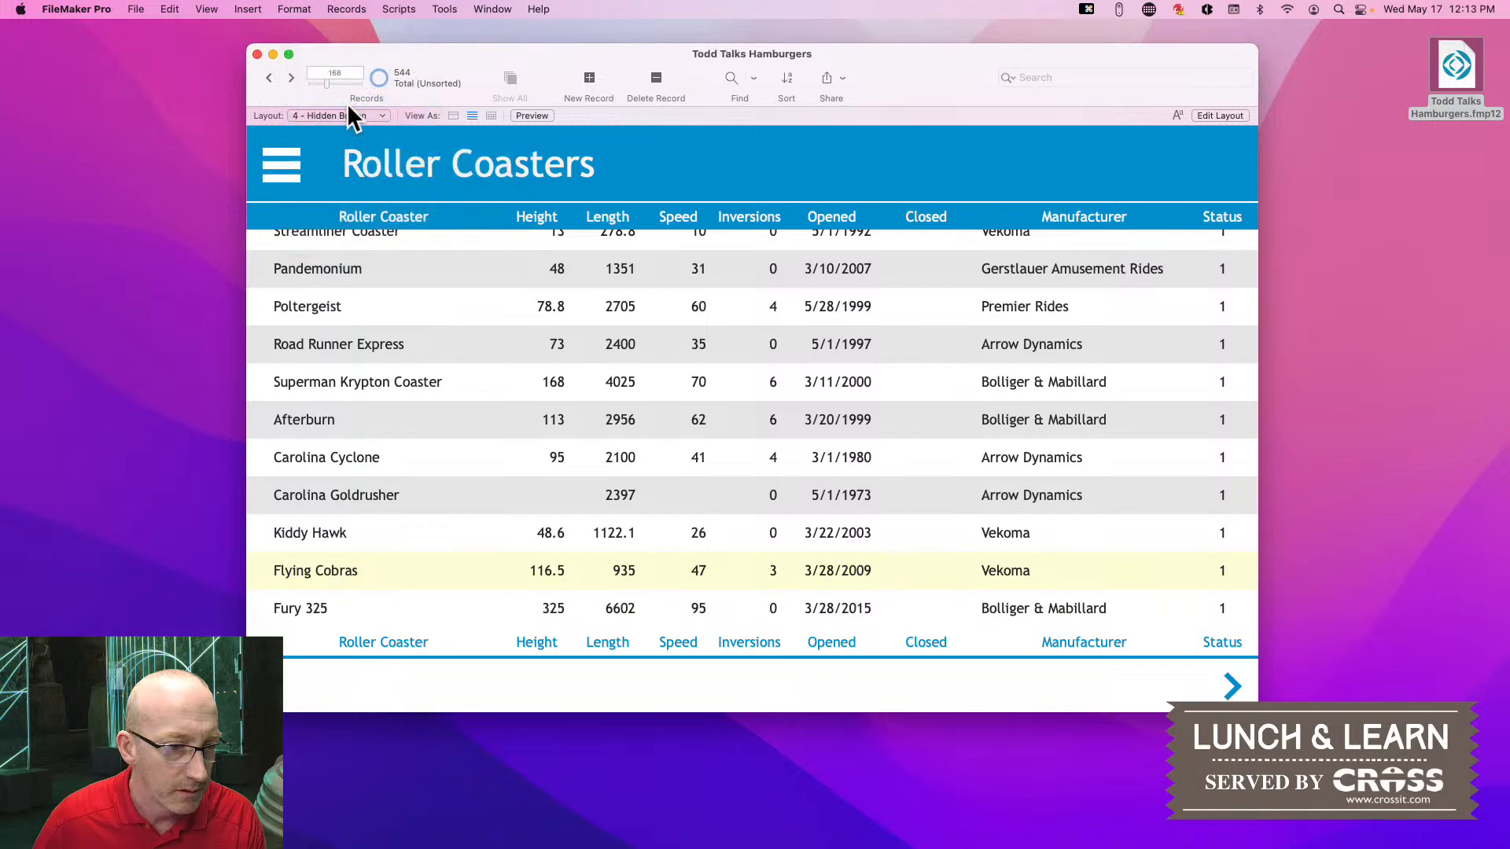
click(290, 175)
click(407, 176)
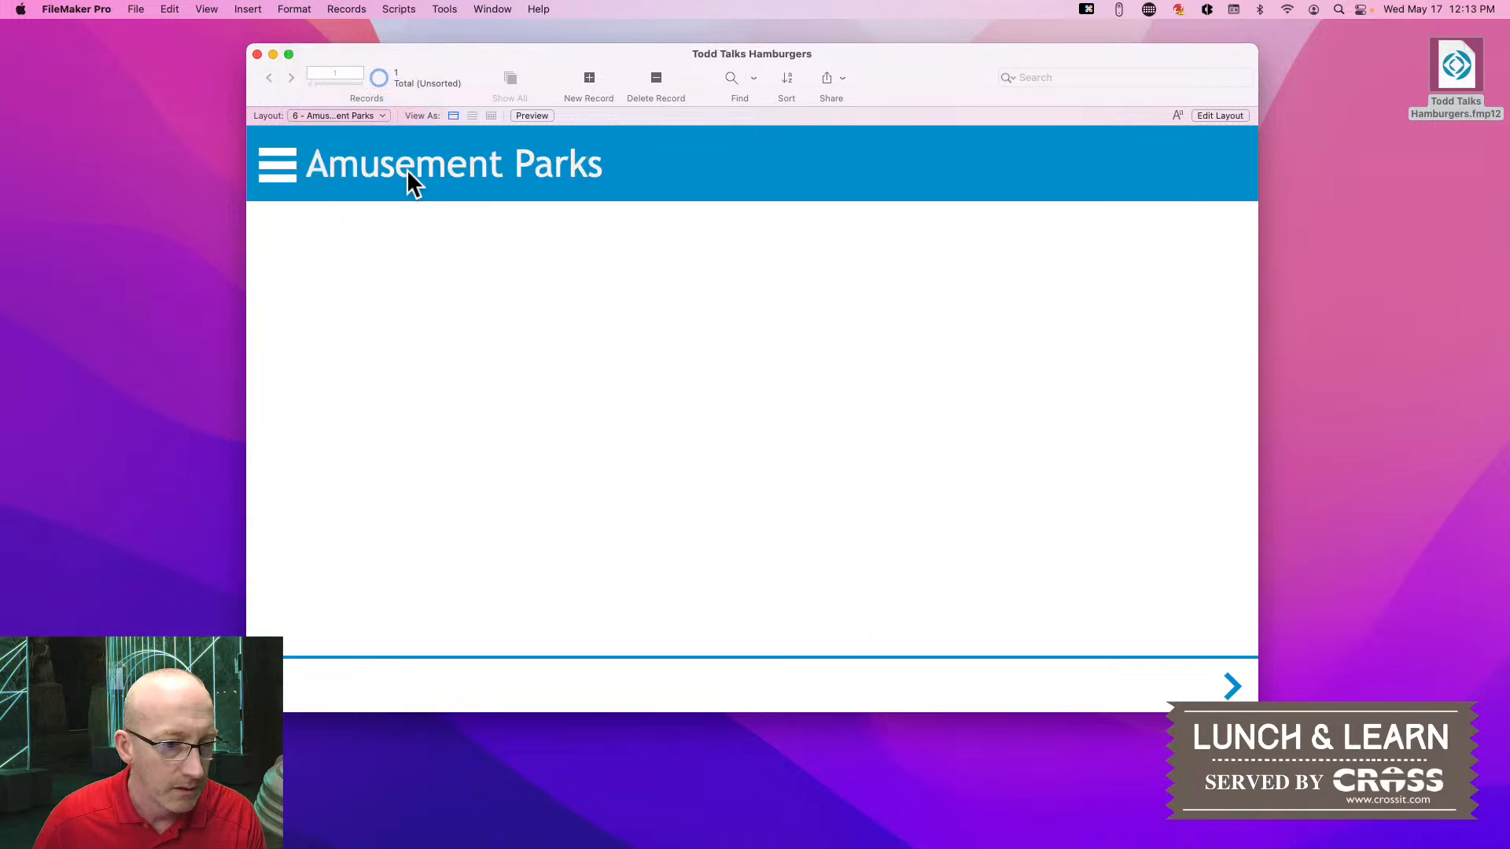
On the Amusement Parks layout, set the pink popover button's left position to 343 pt, move the hamburger button's top to 10 pt, and save
key(super+l)
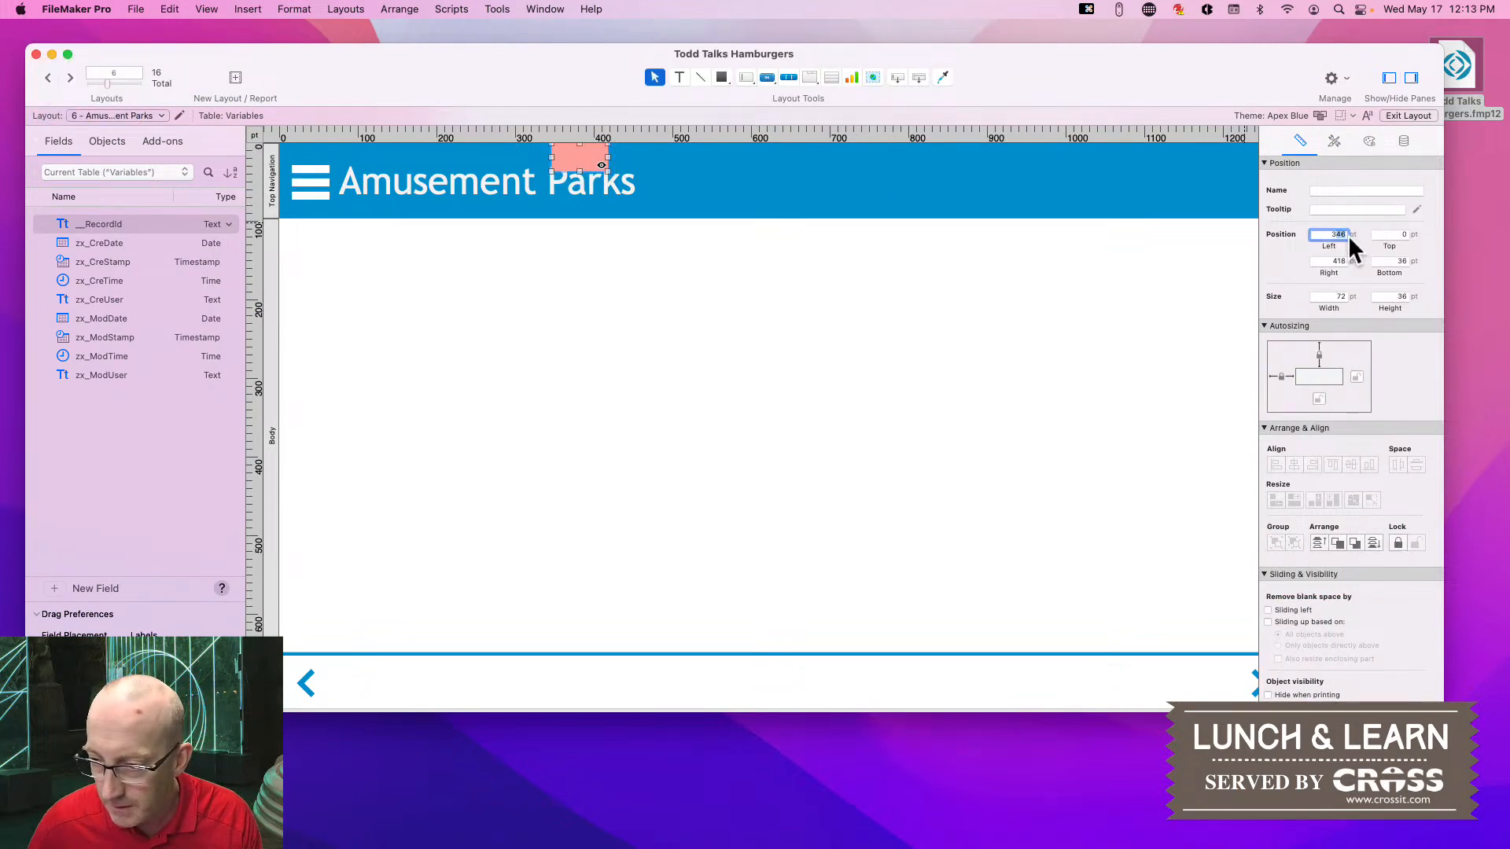
key(Tab)
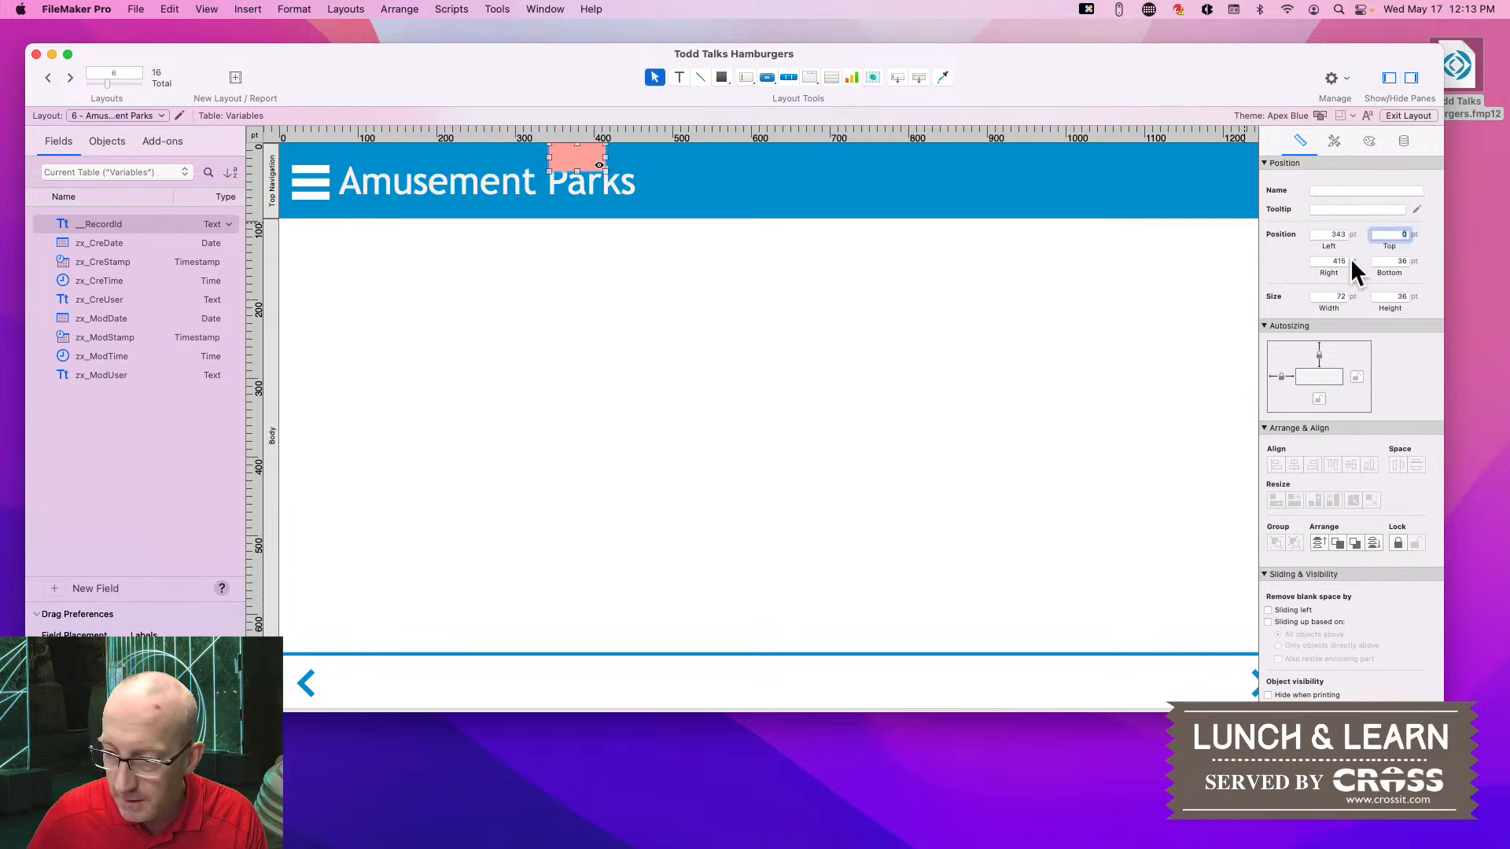
click(327, 182)
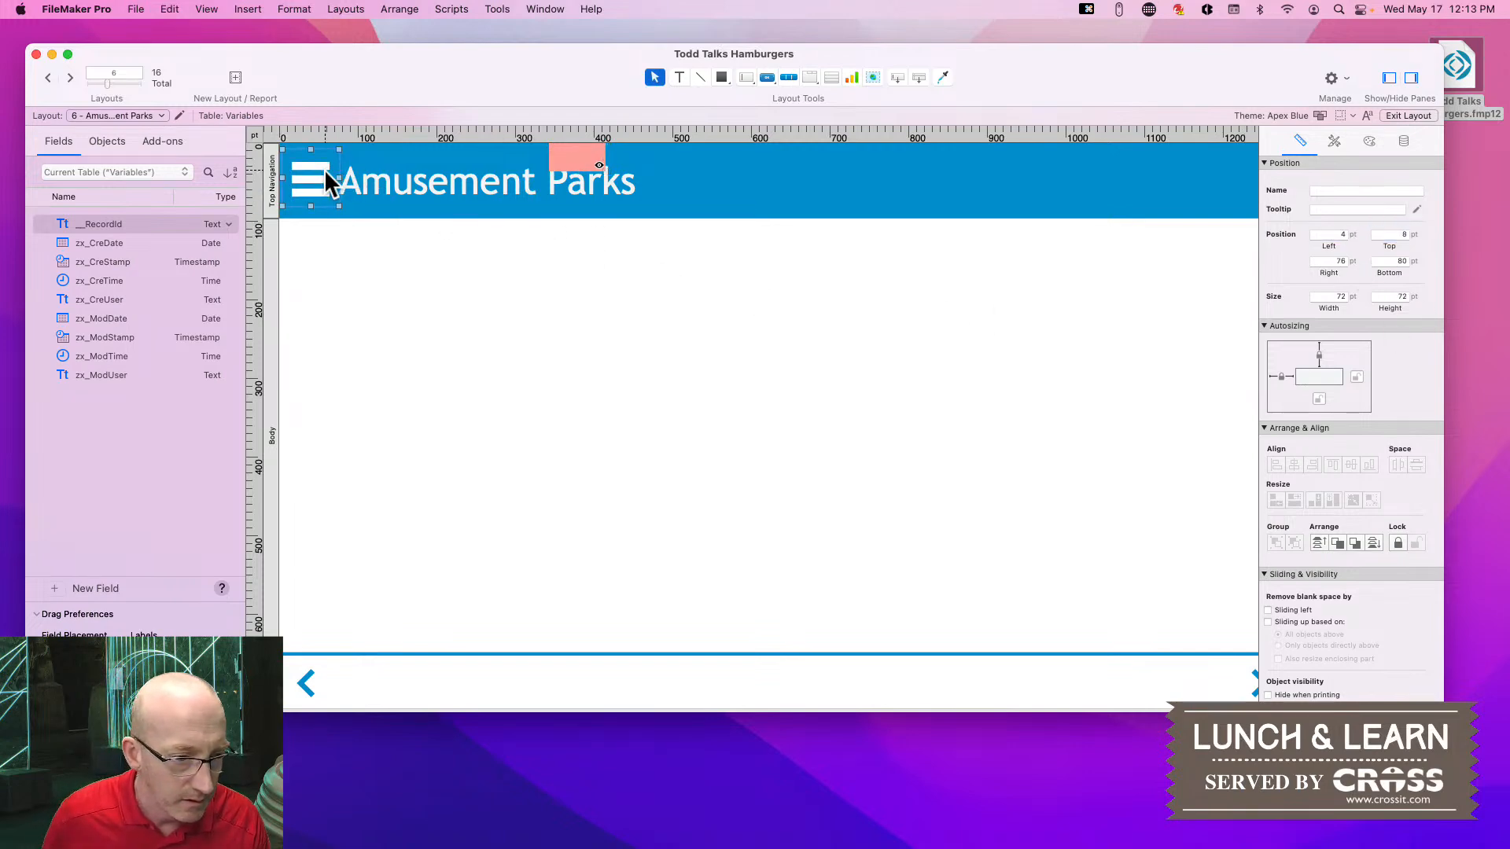
key(super+s)
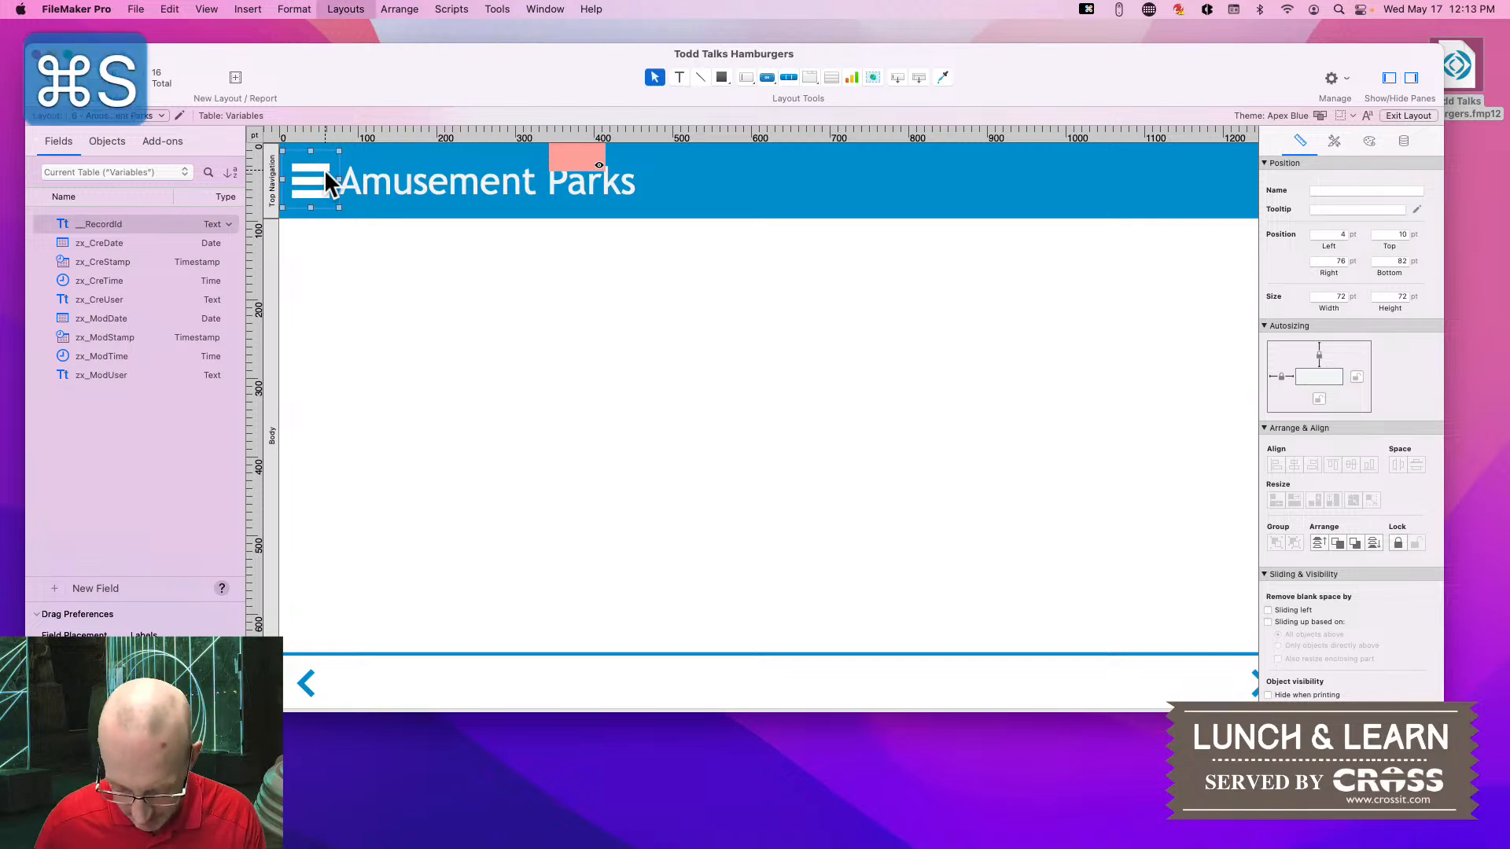
Test the hamburger menu in Browse mode by going from Amusement Parks to Roller Coasters and on to Flat Rides
key(super+b)
click(292, 165)
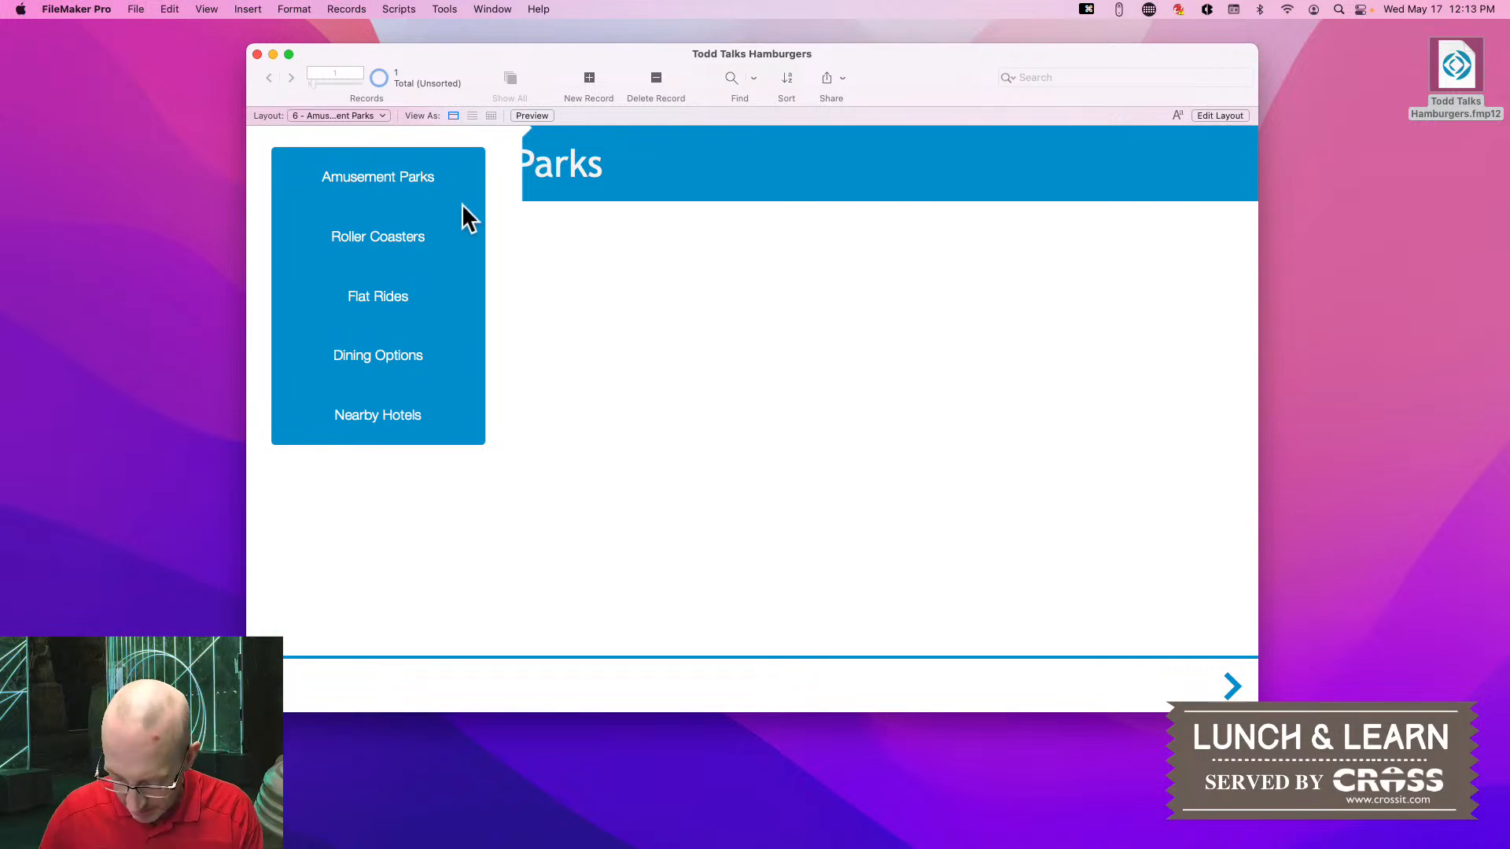
click(384, 239)
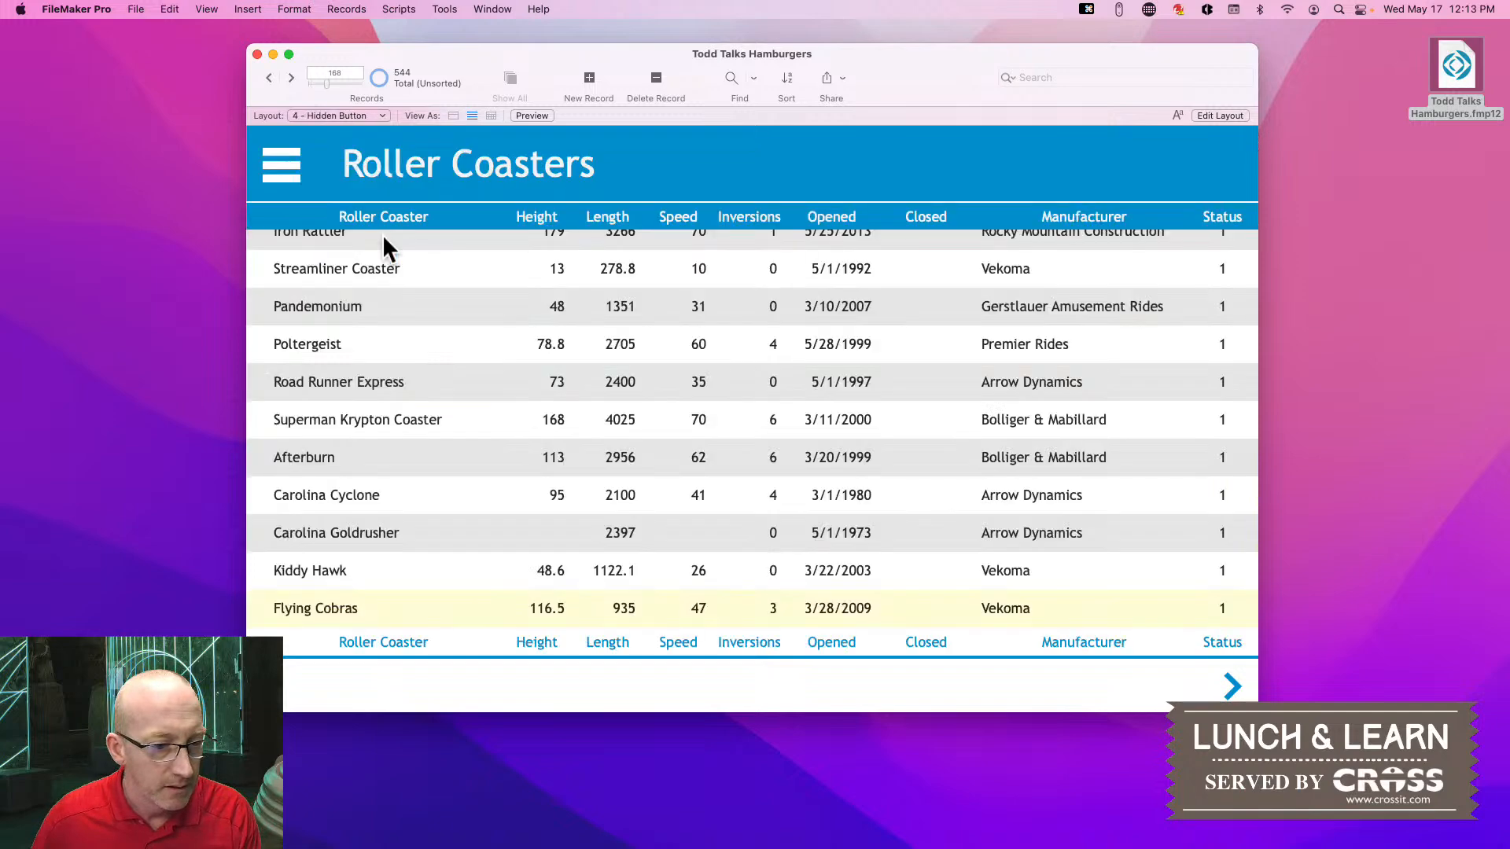
click(279, 166)
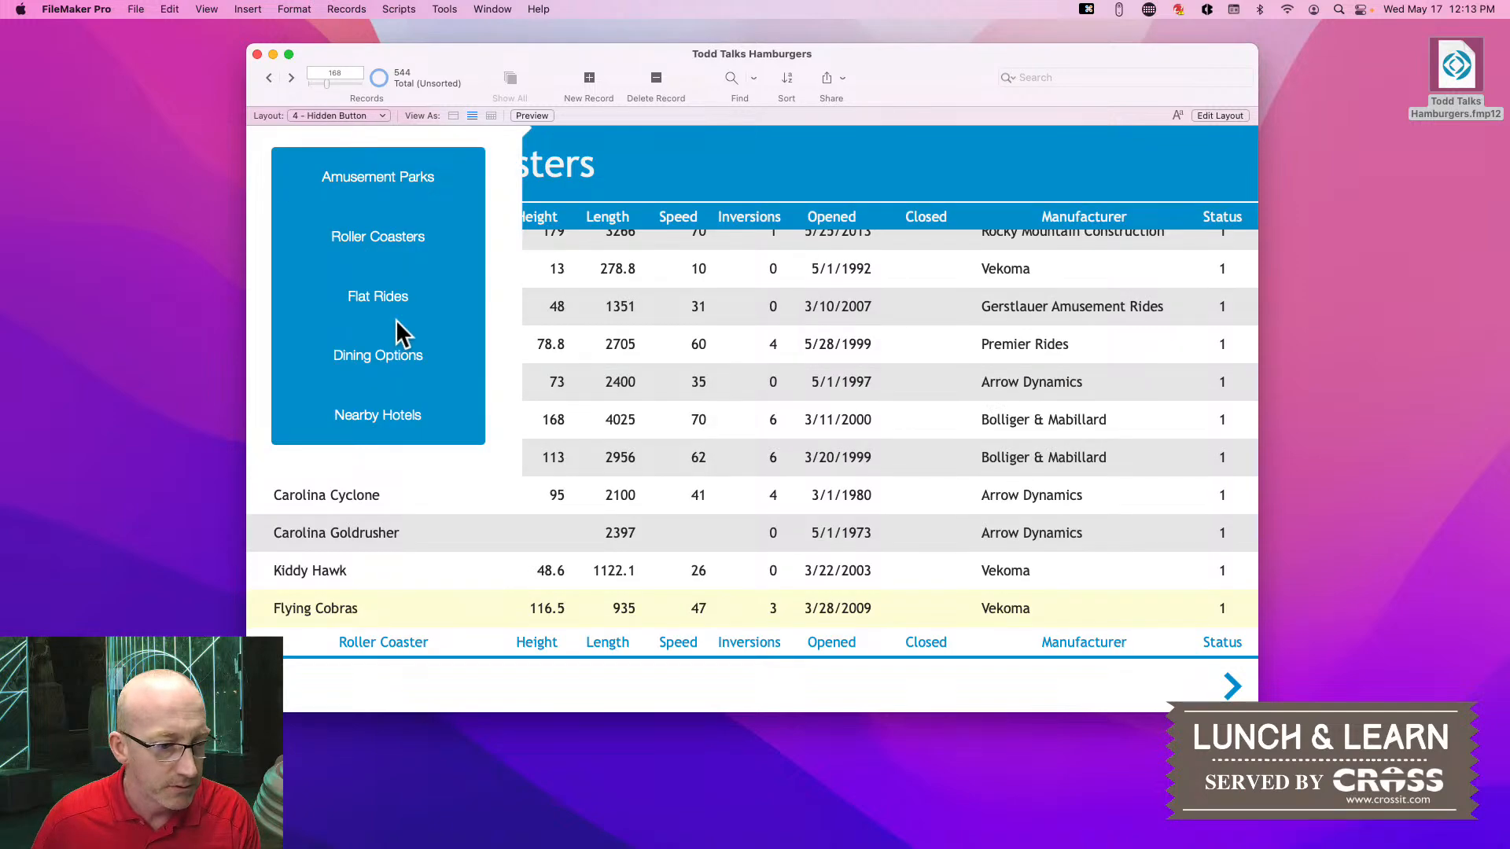
click(379, 295)
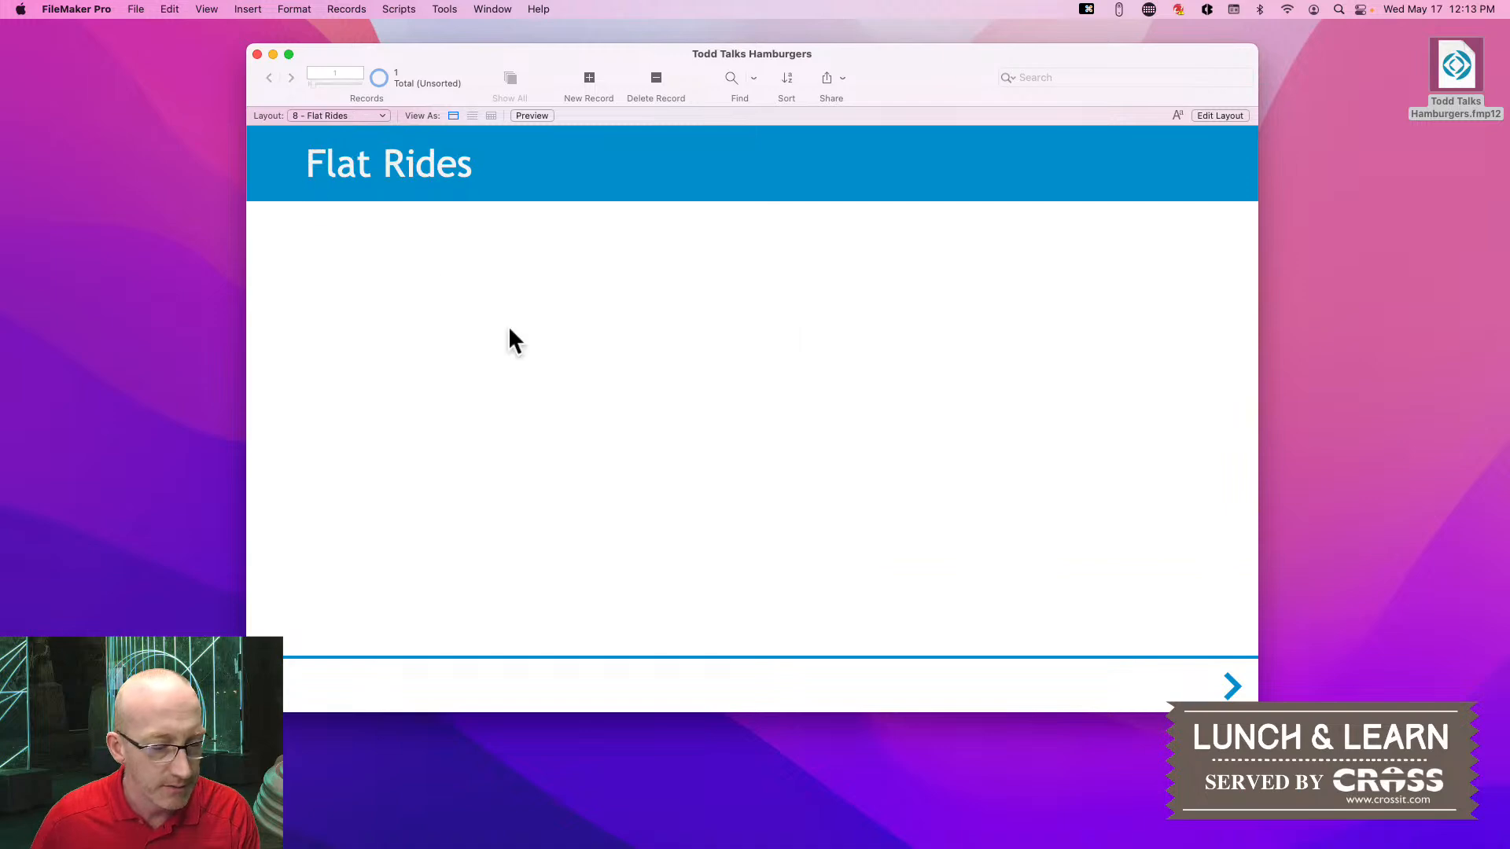
Paste the copied hamburger and popover buttons into the Flat Rides layout's top navigation, with the hamburger beside the title
key(super+l)
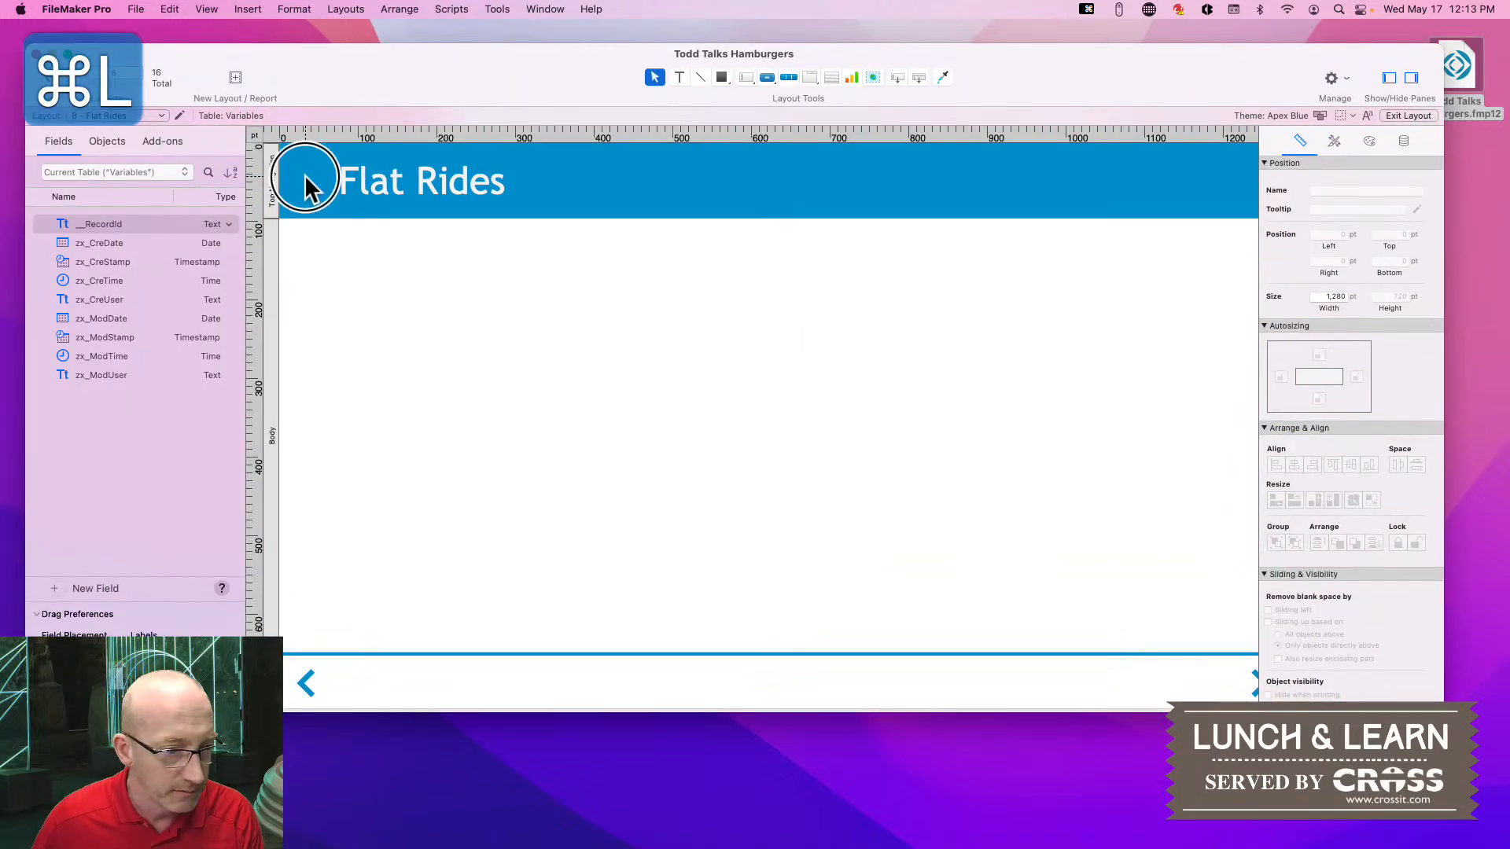
key(super+v)
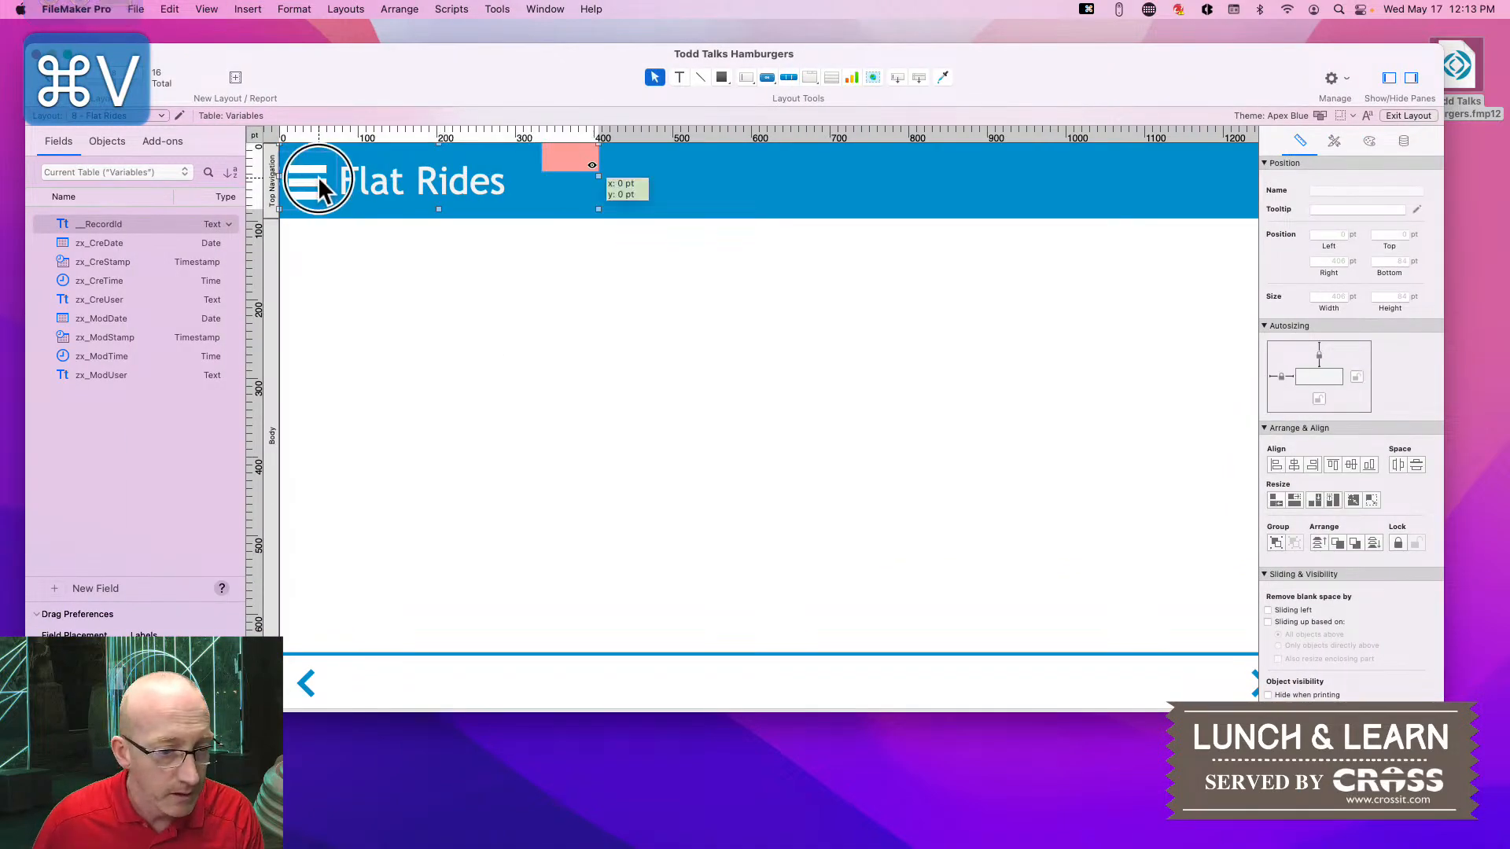
drag(318, 179, 319, 178)
click(591, 287)
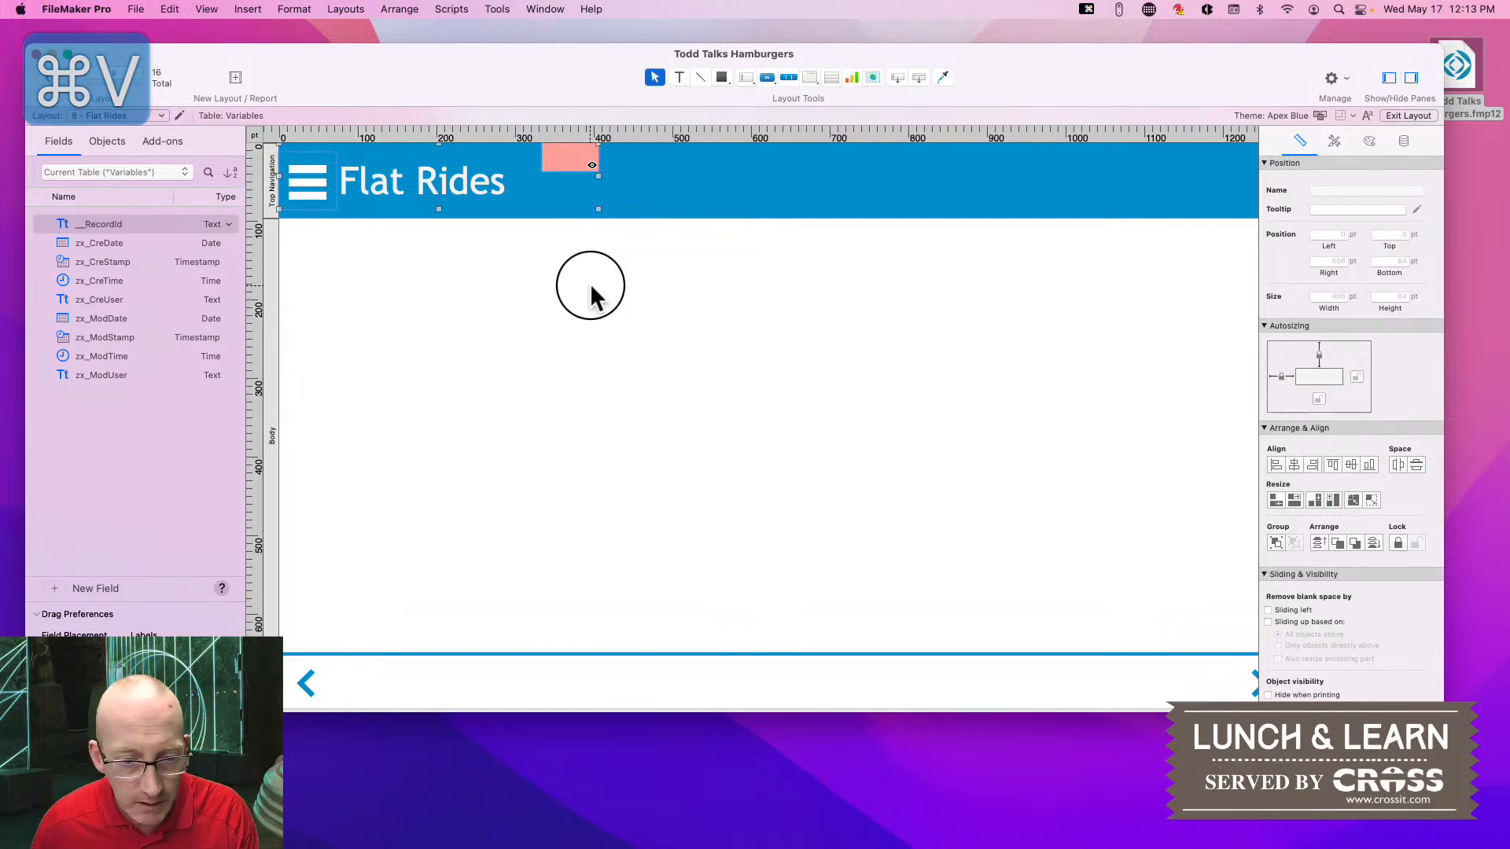
Set the pink popover button's left position to 343 pt on the Flat Rides layout and save the layout when returning to Browse mode
click(553, 155)
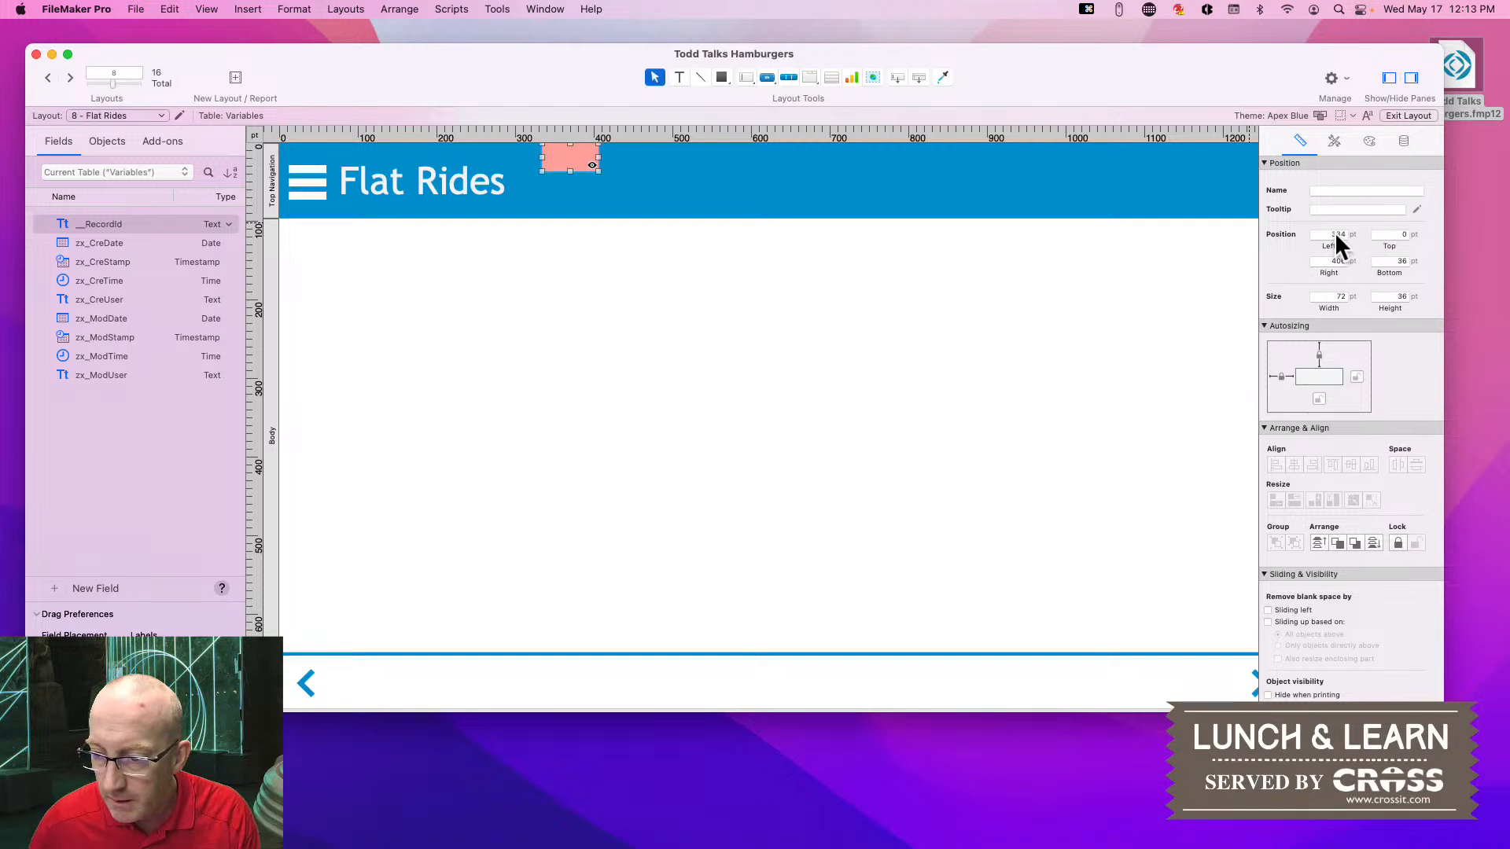
text(343)
key(Tab)
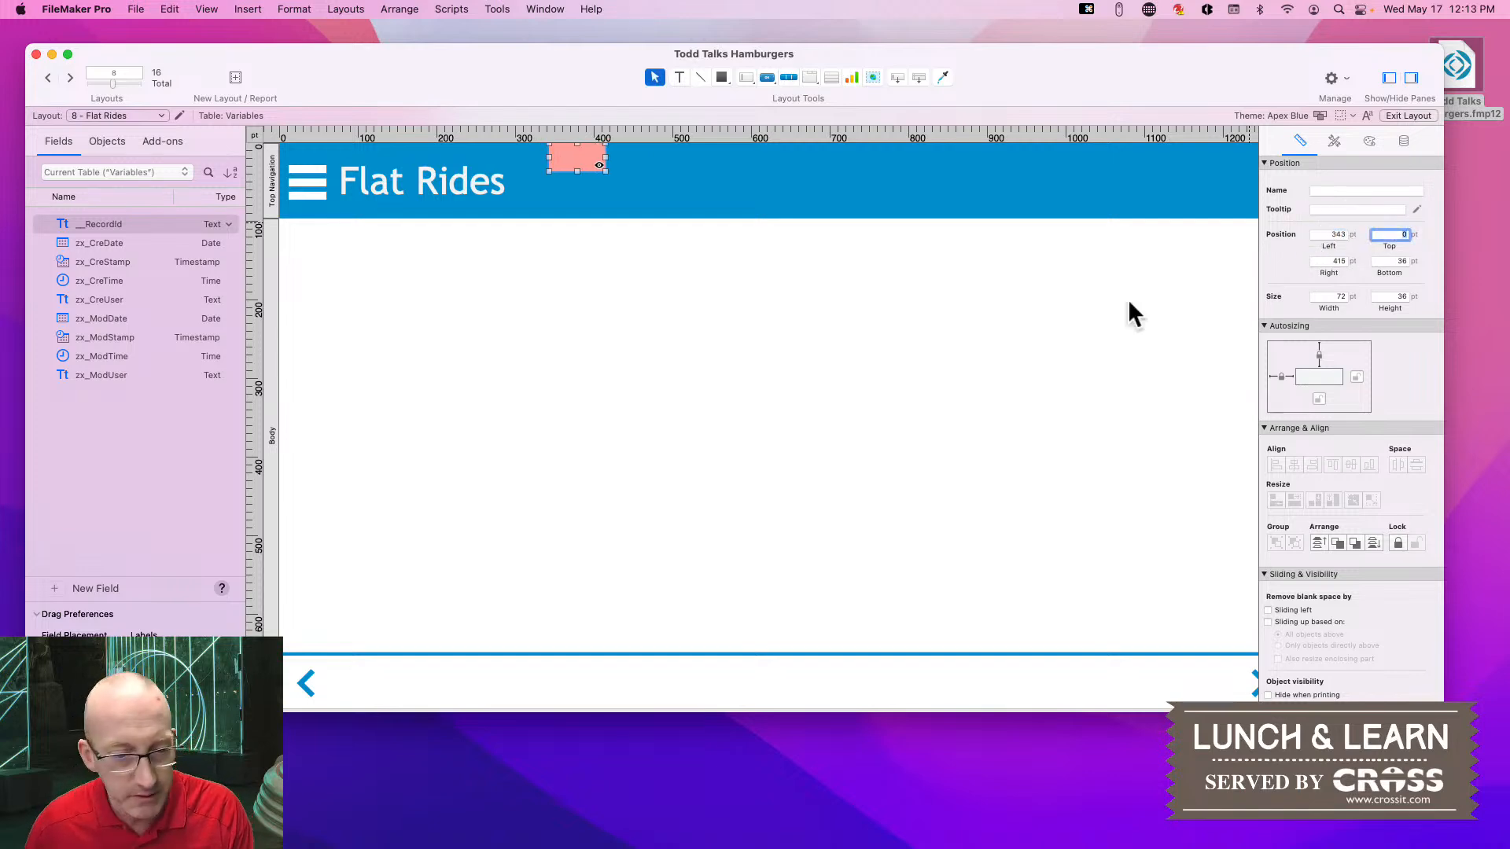
click(863, 265)
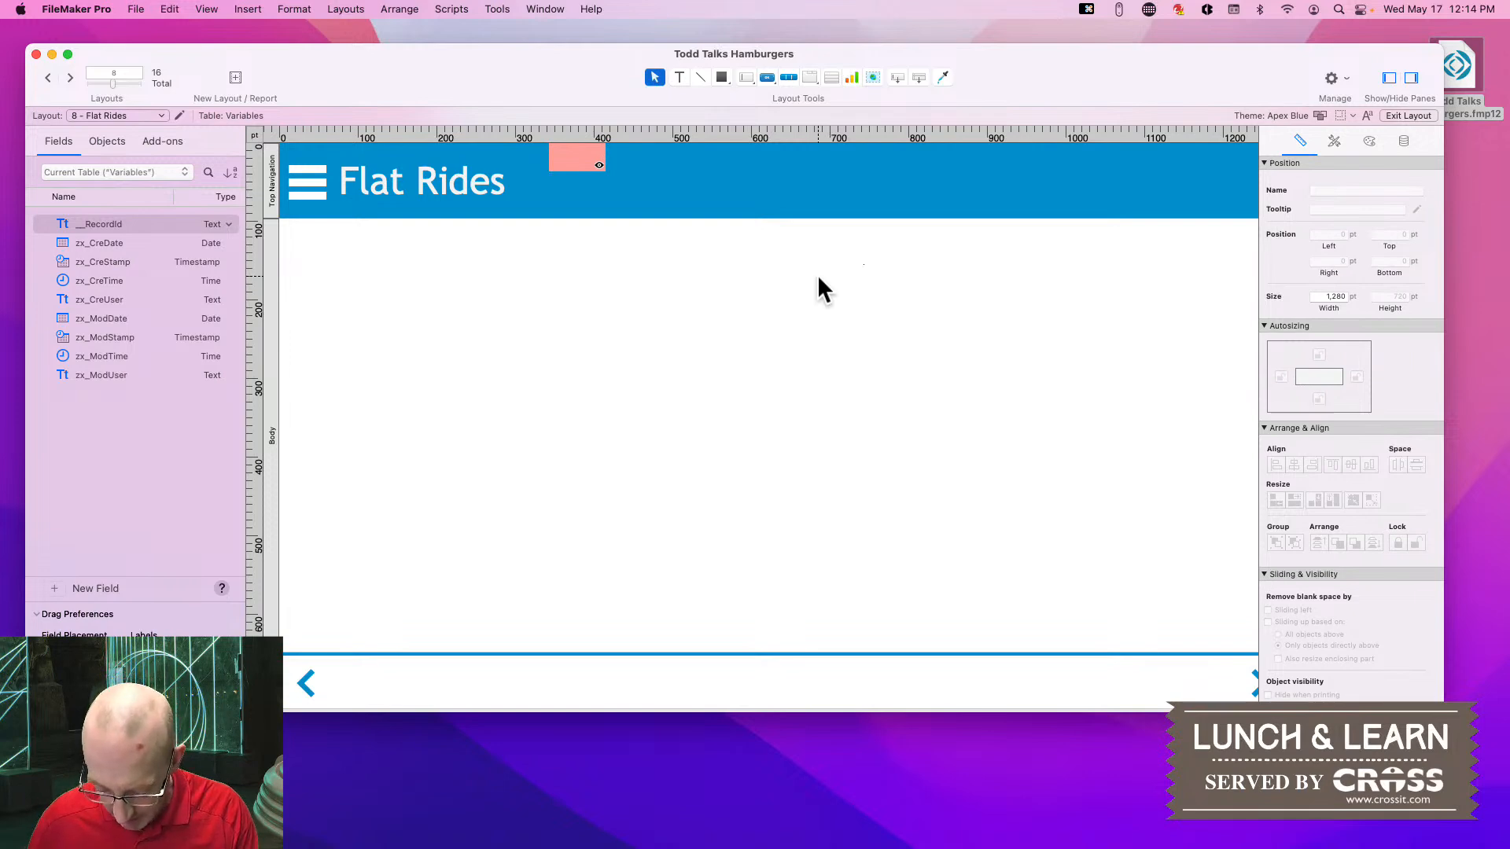
key(super+b)
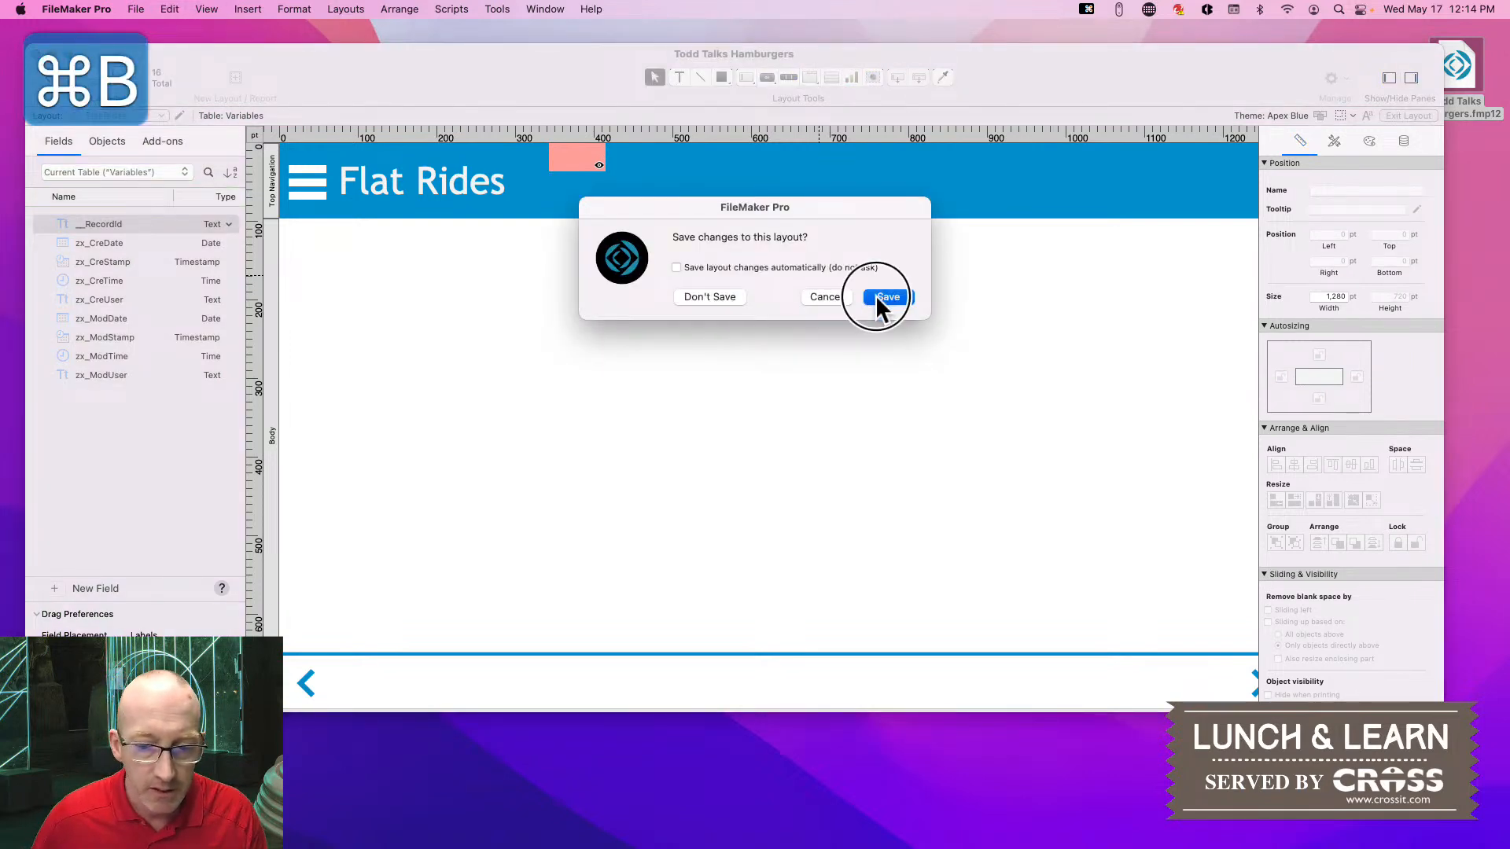
click(875, 295)
Test the Flat Rides hamburger menu by going to Roller Coasters, and switch to the "5 - Card Window" layout
click(282, 174)
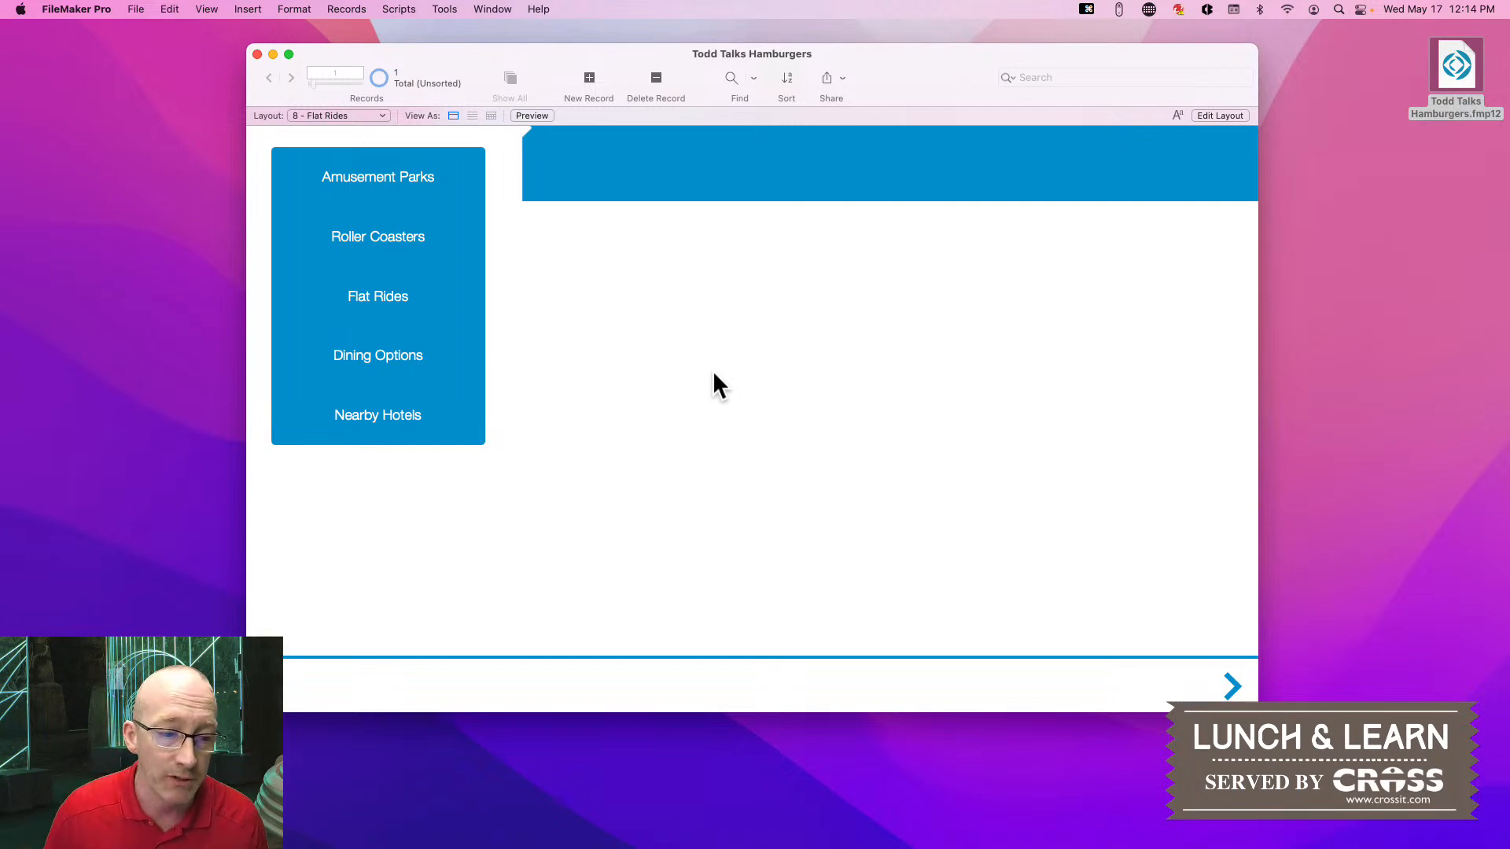
click(401, 250)
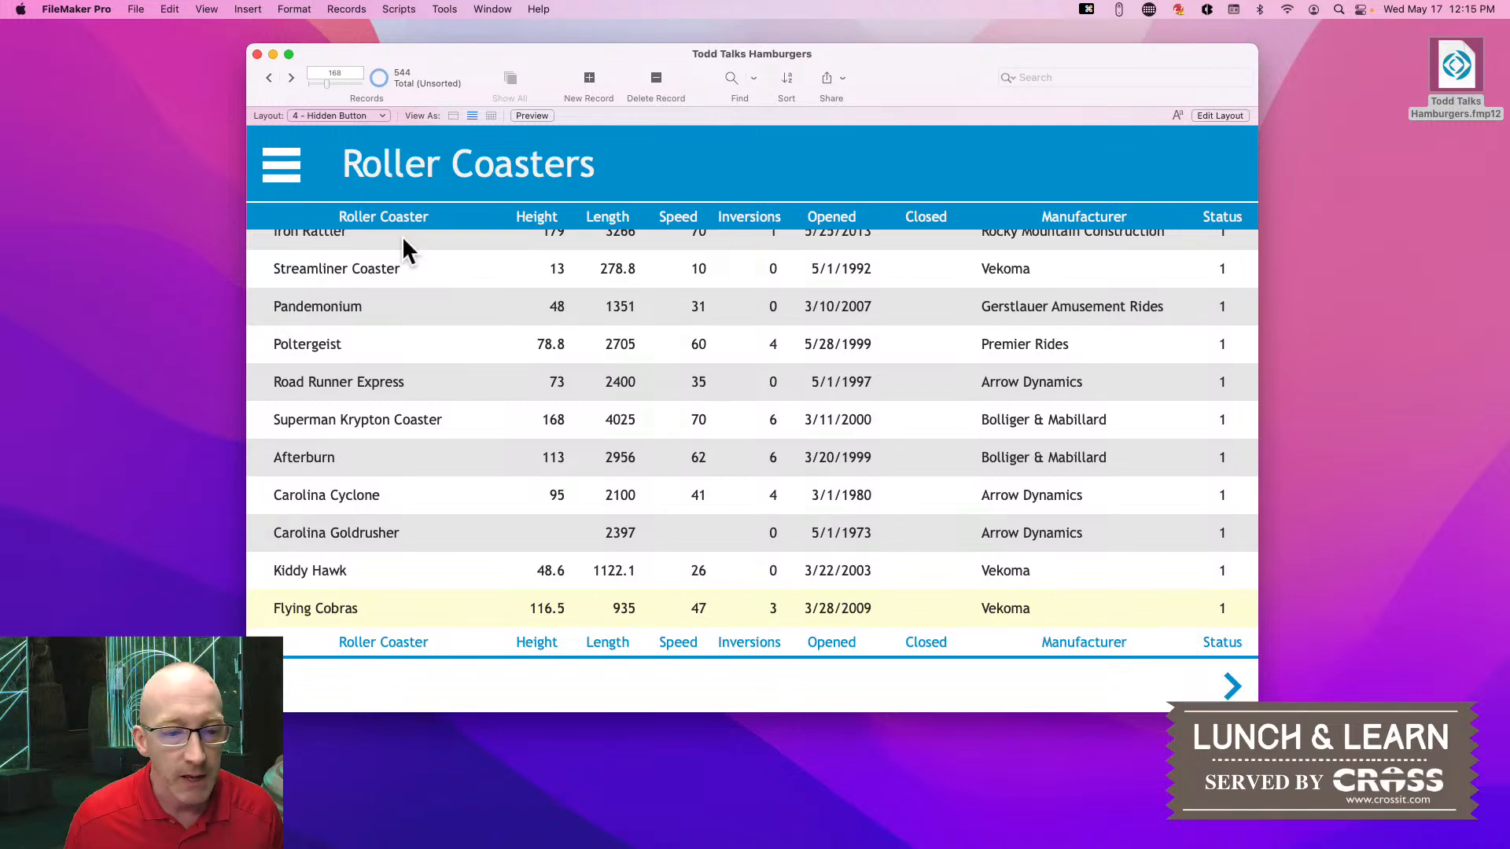
click(290, 77)
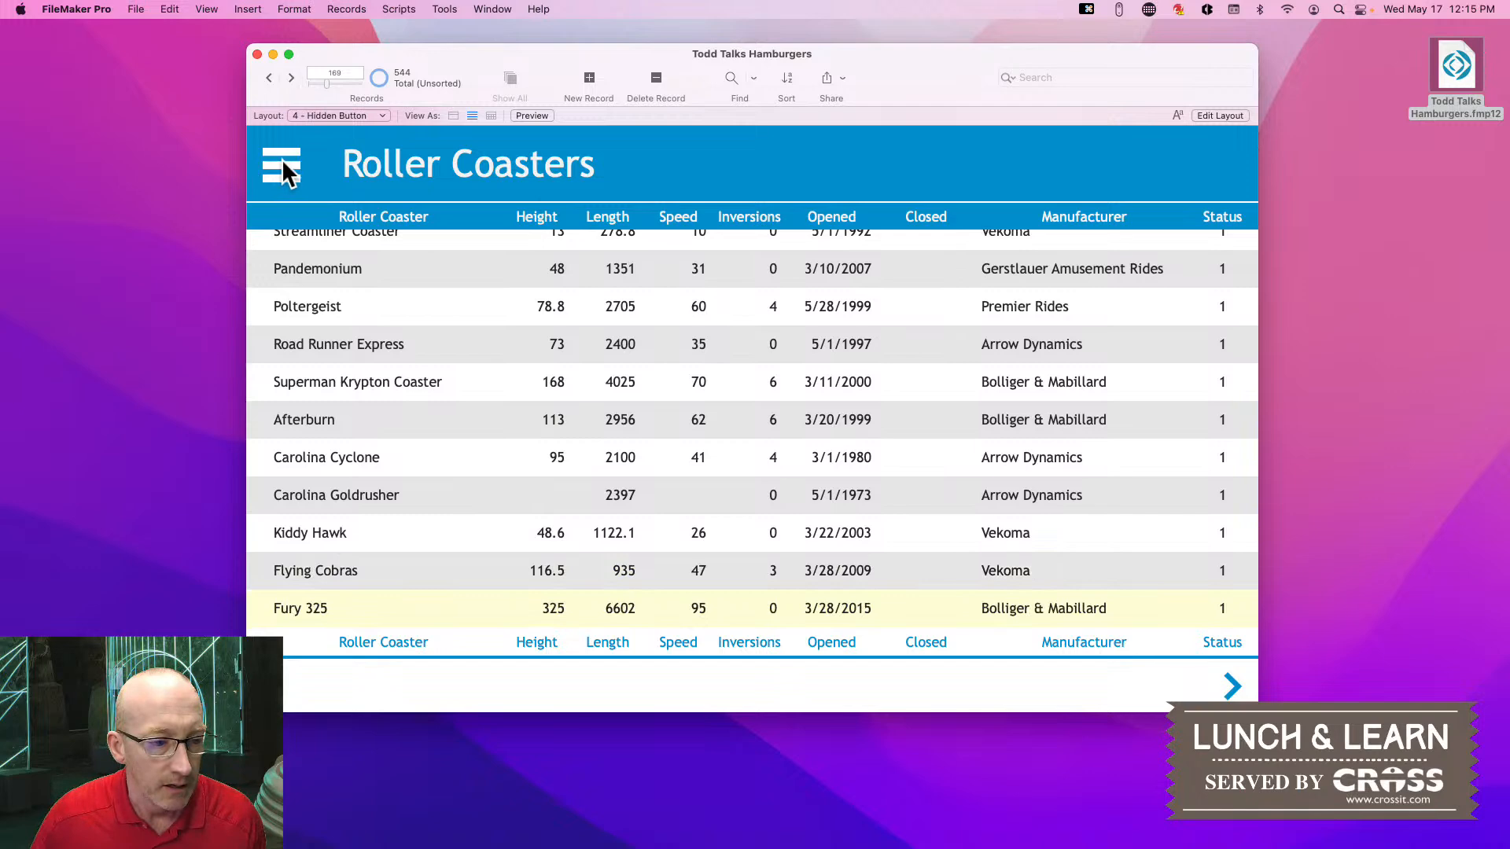
click(340, 116)
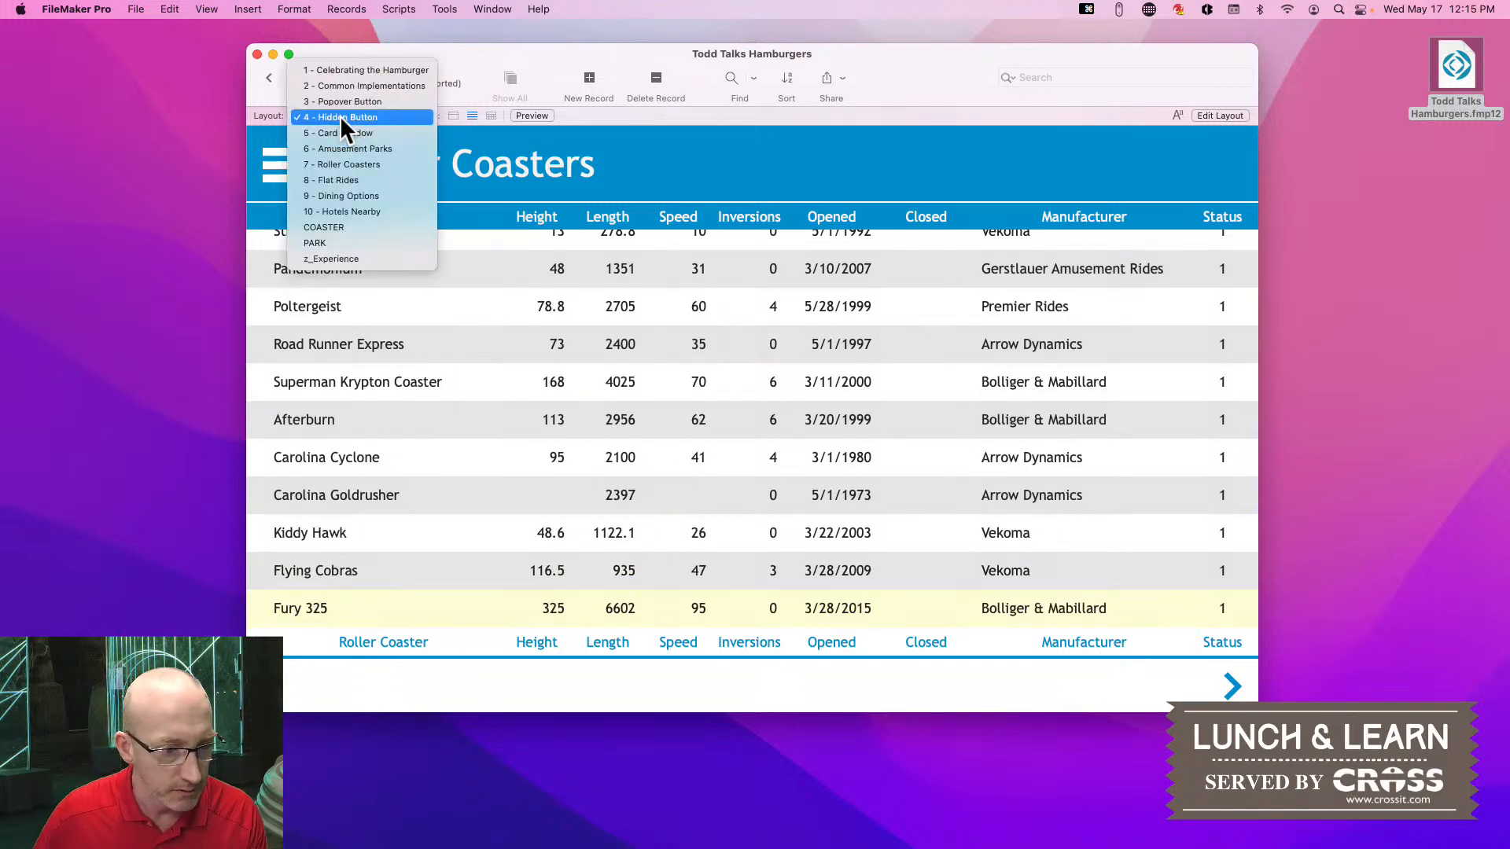
click(339, 132)
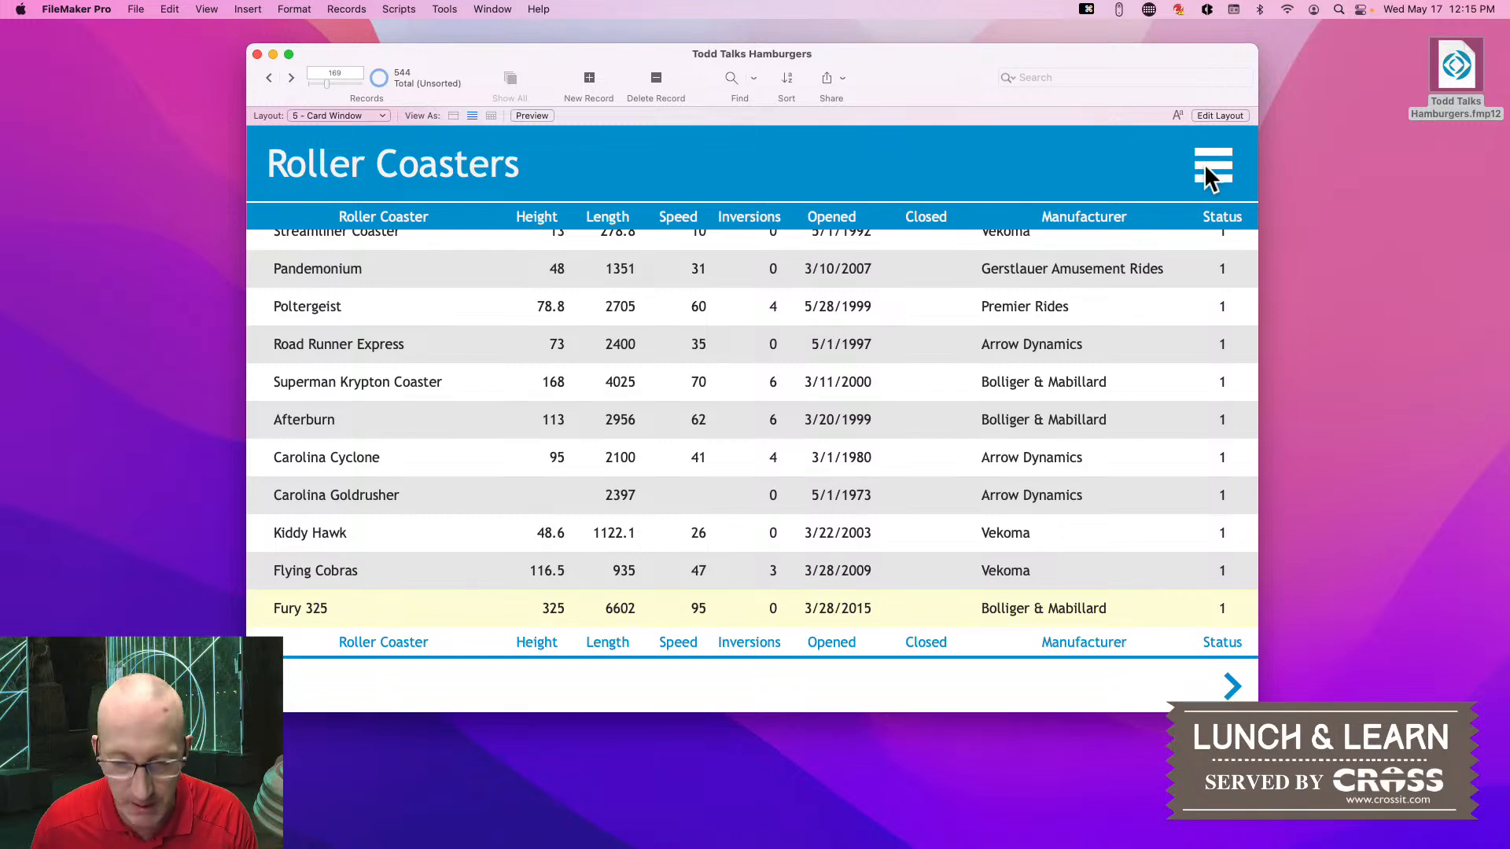
Open the BTN Open Hamburger Menu script in the Script Workspace and review its $HamburgerTop and $HamburgerLeft variable steps
key(shift+super+s)
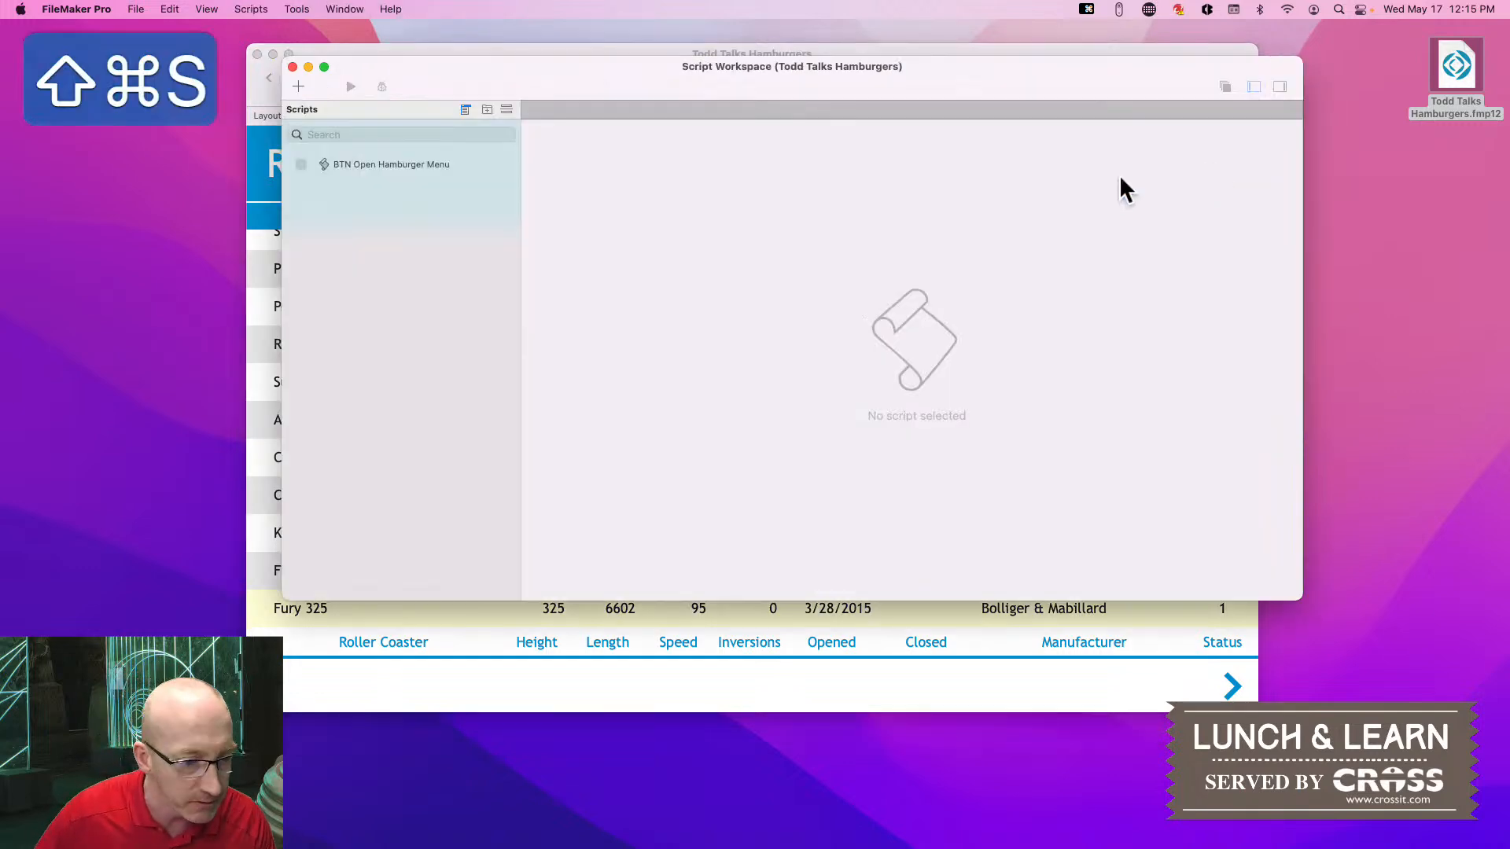
click(381, 164)
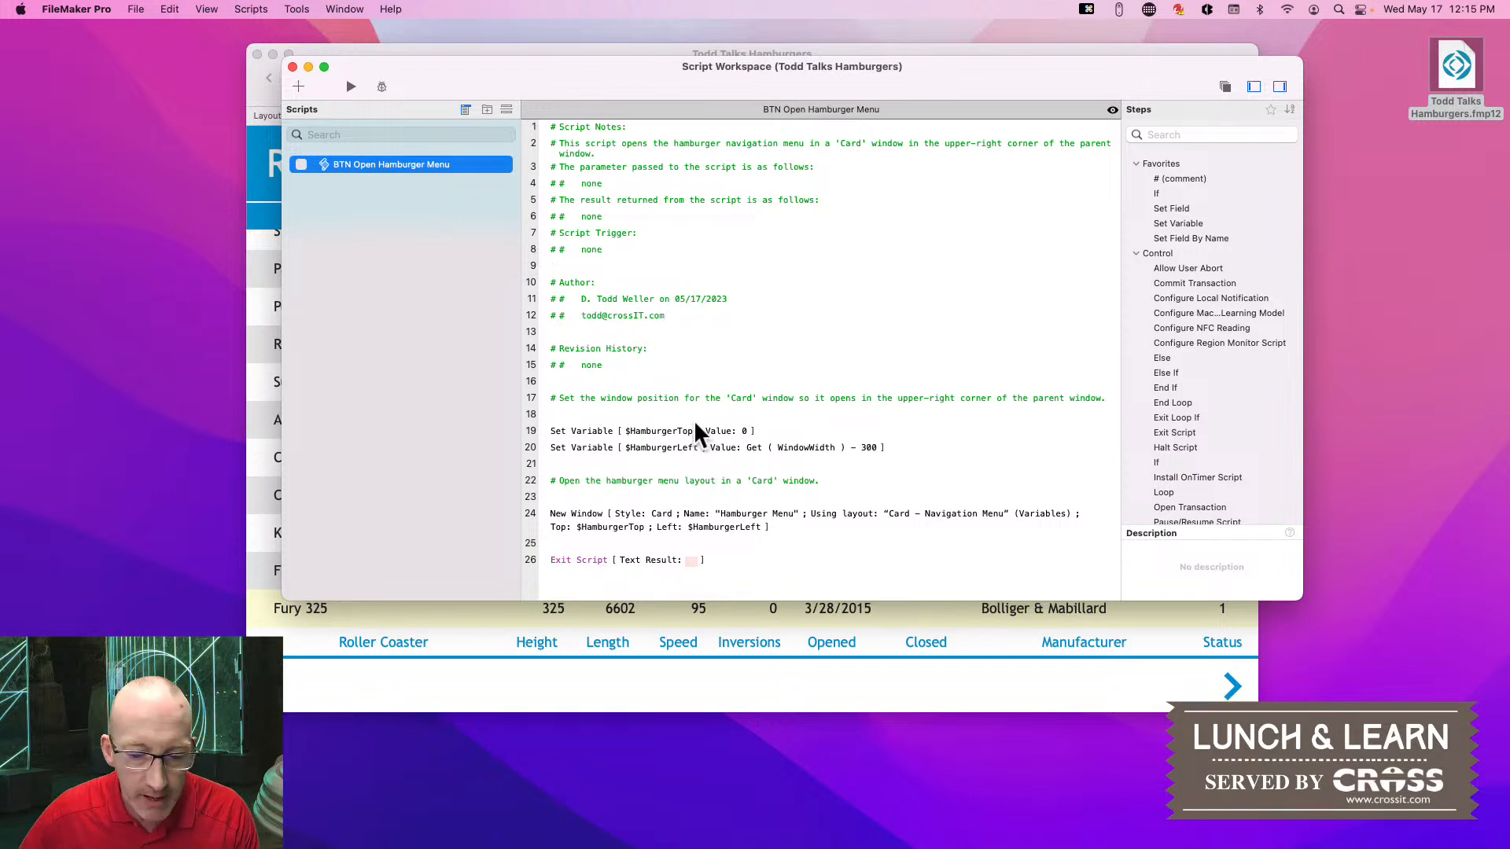
drag(660, 79, 598, 43)
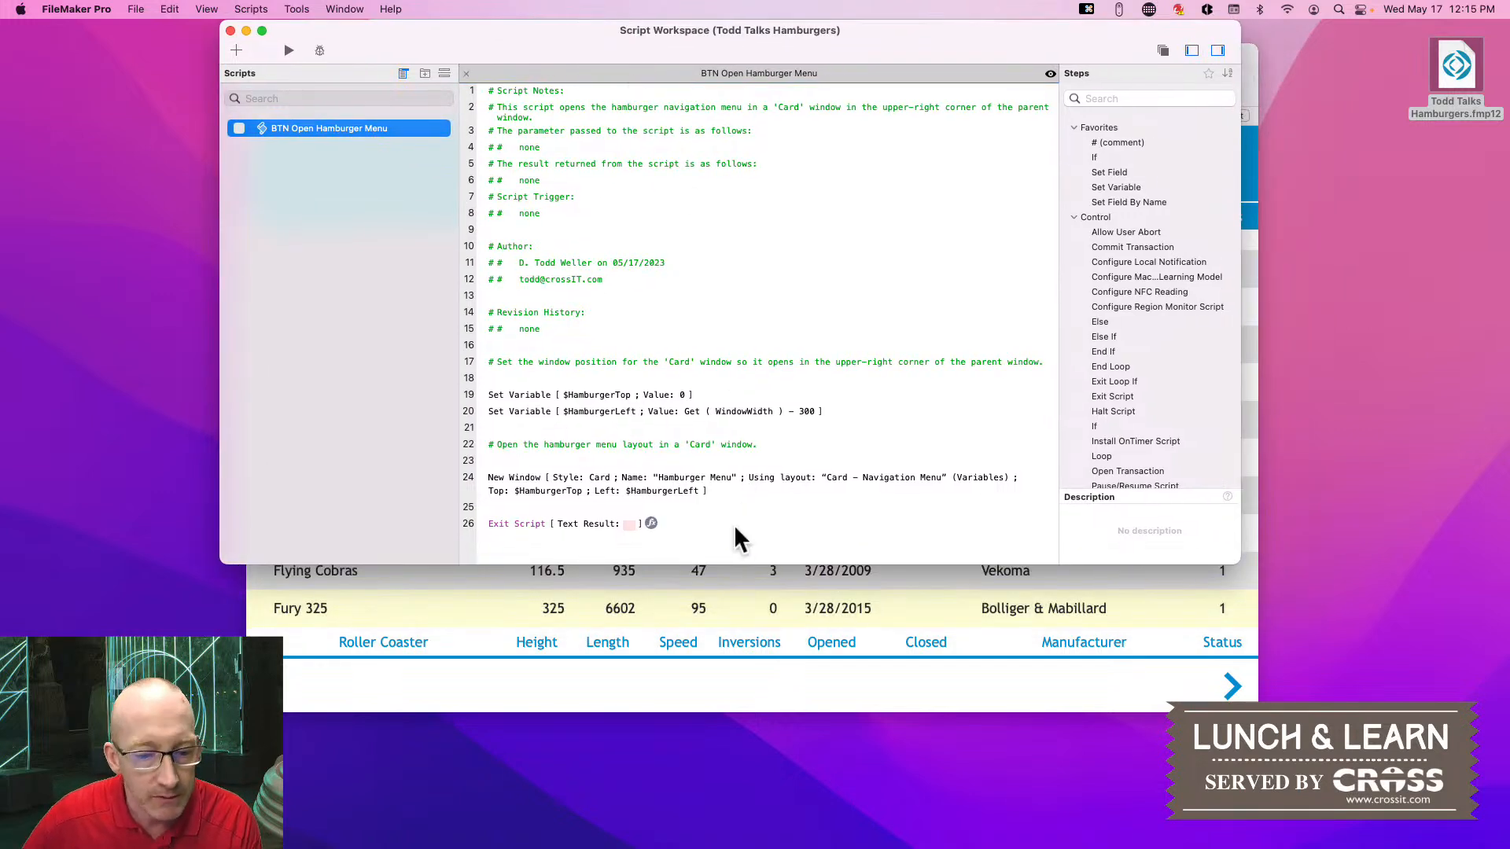
click(583, 394)
click(590, 410)
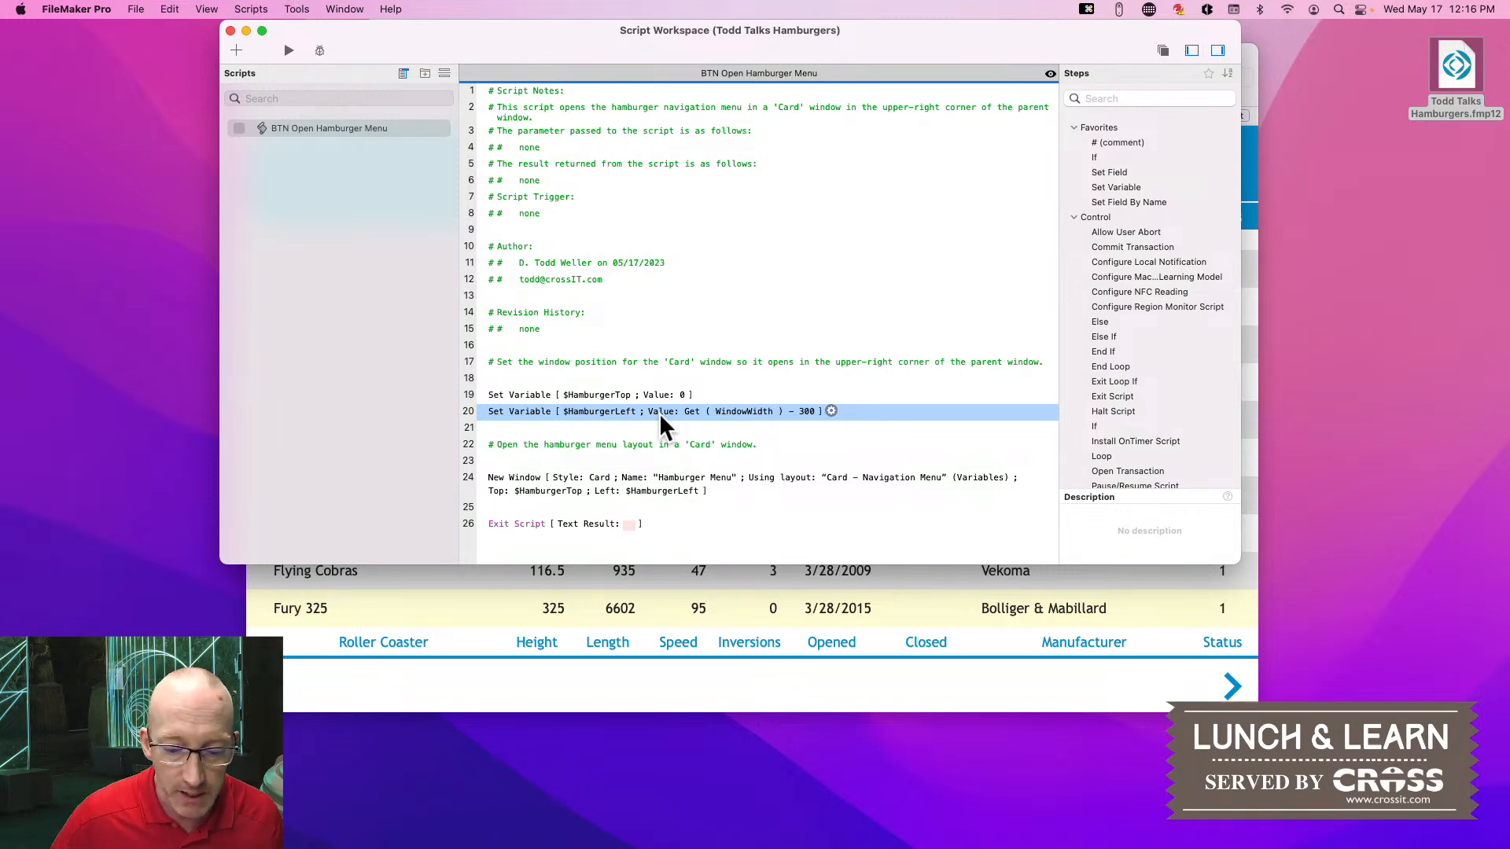
Inspect the New Window step's options for the hamburger menu, including its window style, layout and position
click(519, 481)
double_click(521, 480)
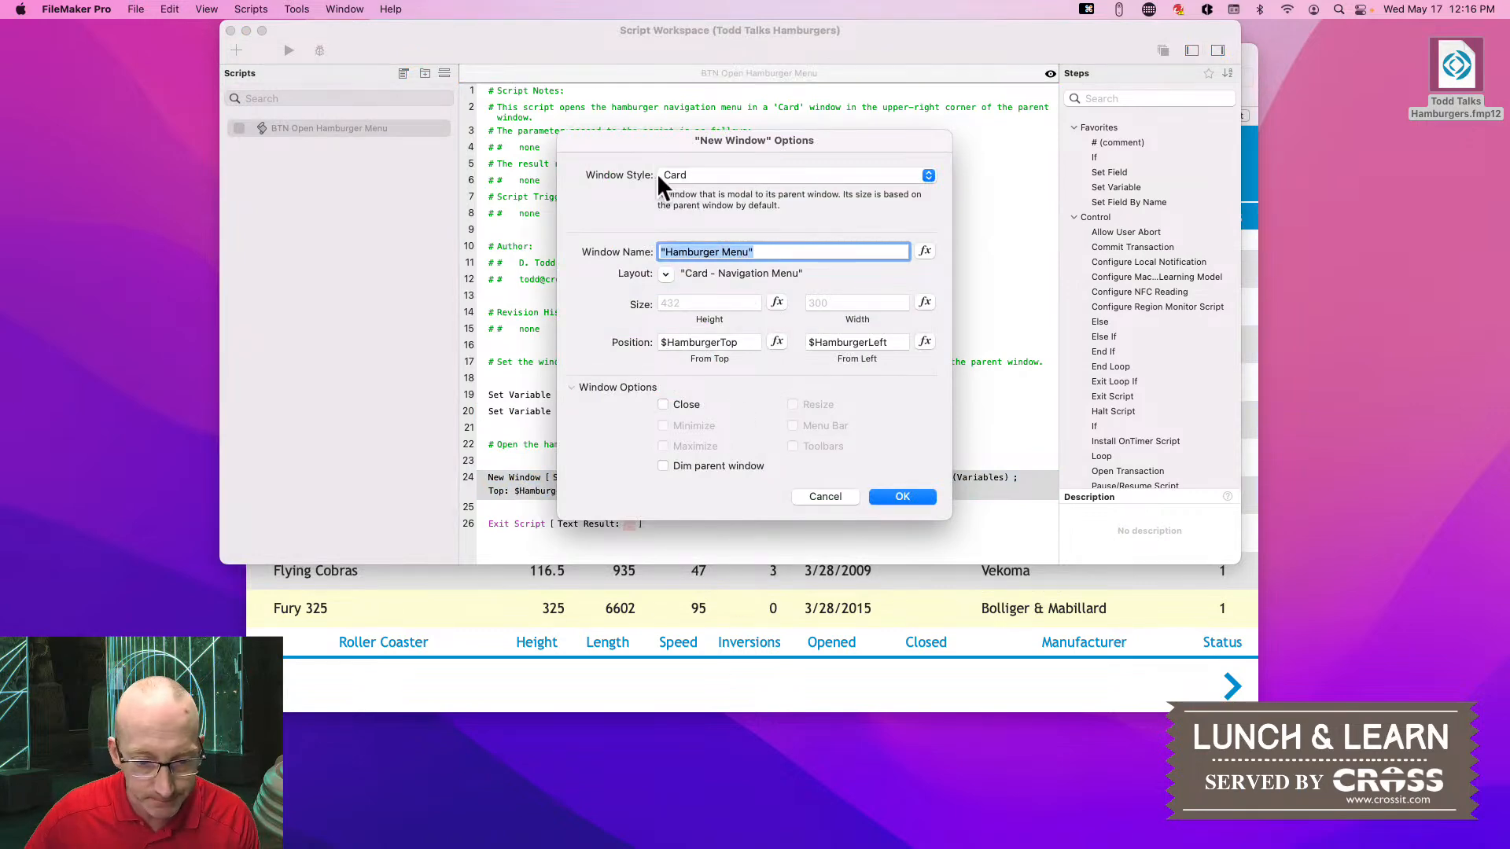
click(682, 176)
click(682, 176)
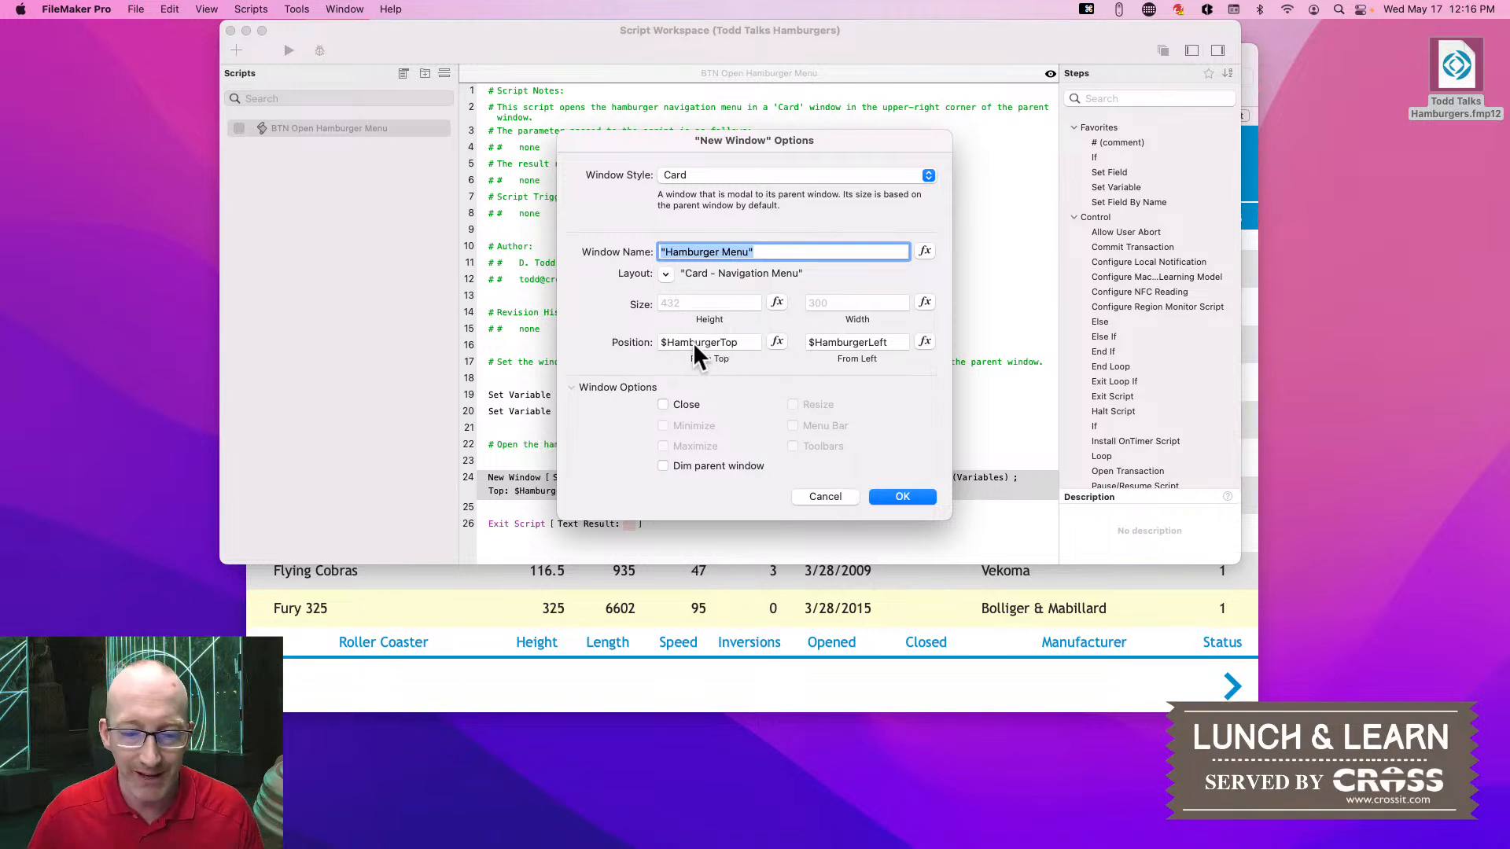
click(889, 496)
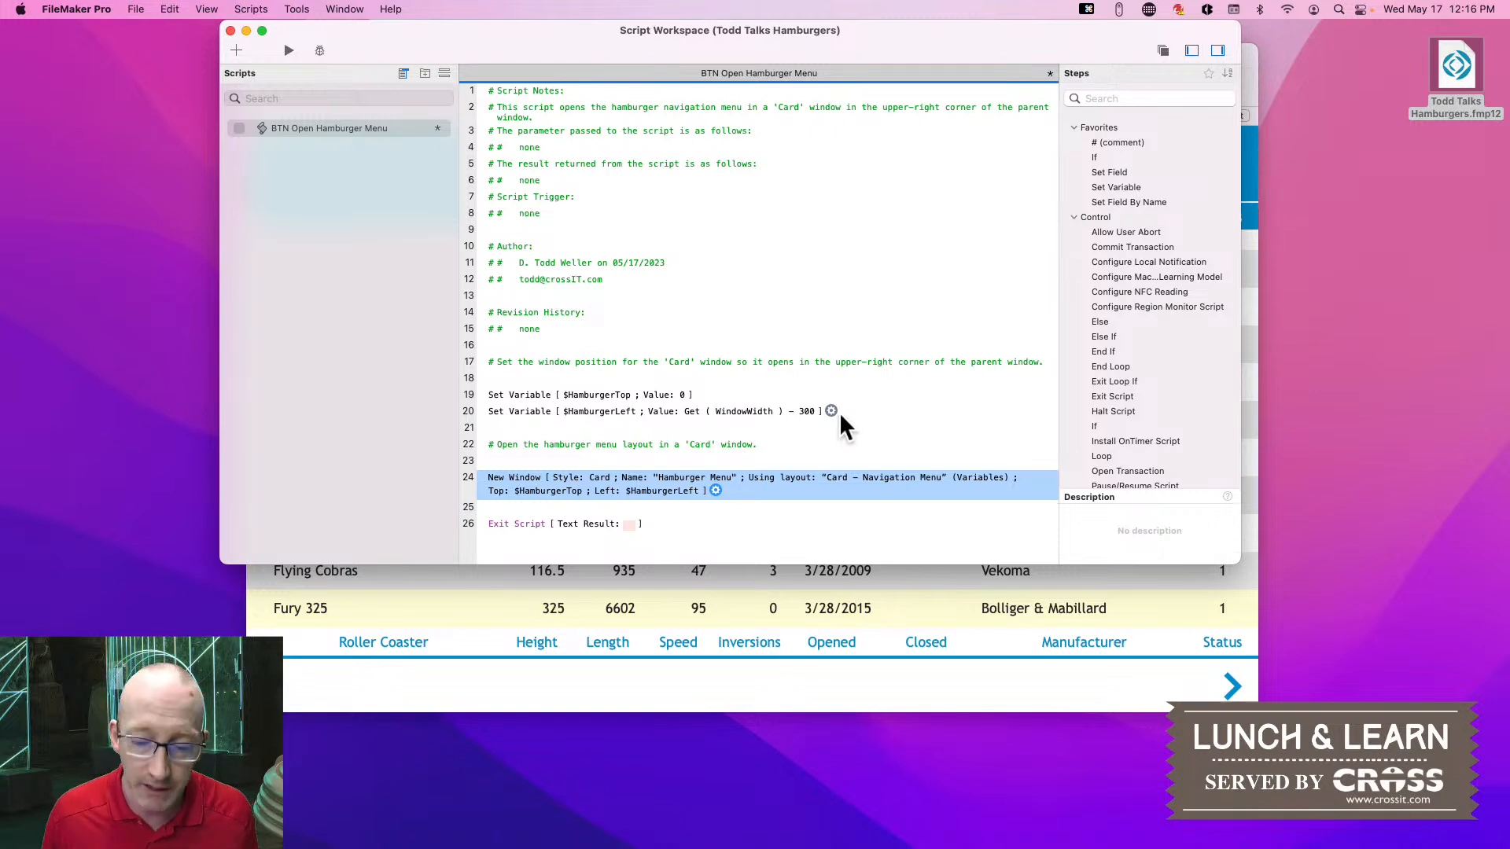
Duplicate the $HamburgerLeft Set Variable step and disable the copy
click(527, 414)
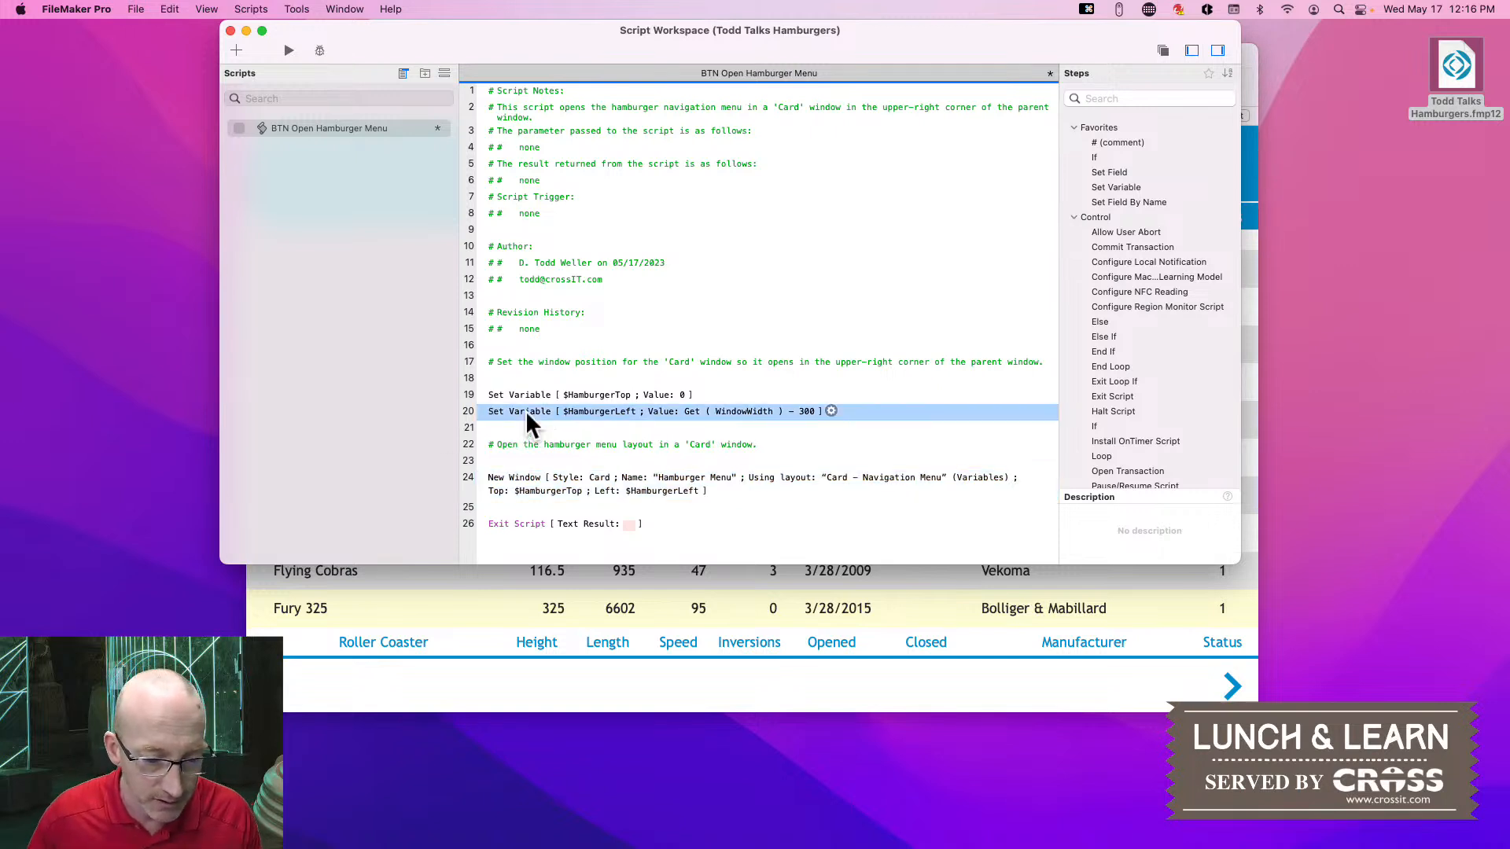
key(super+d)
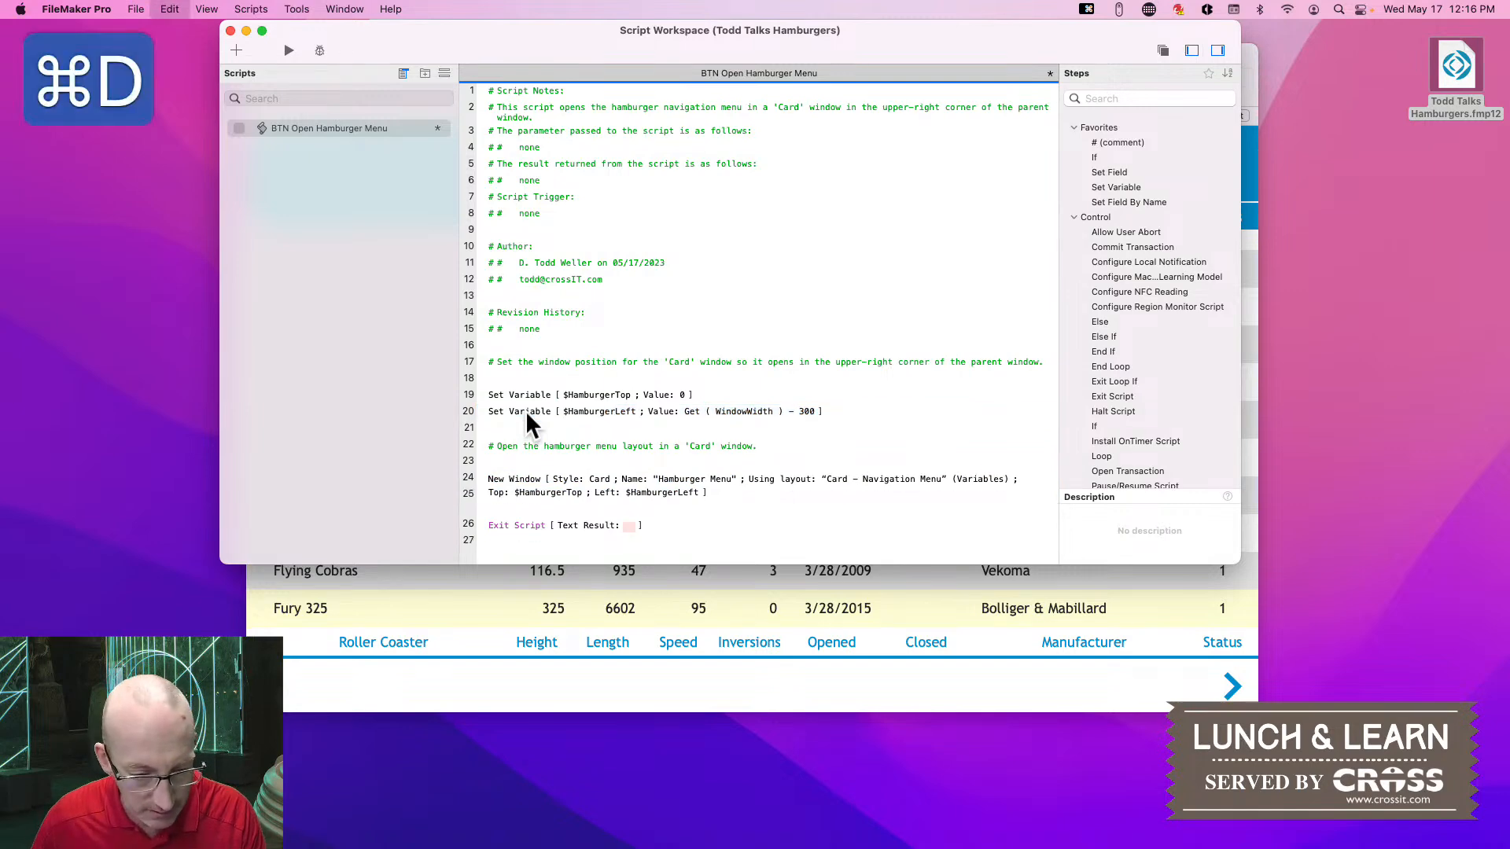
key(super+slash)
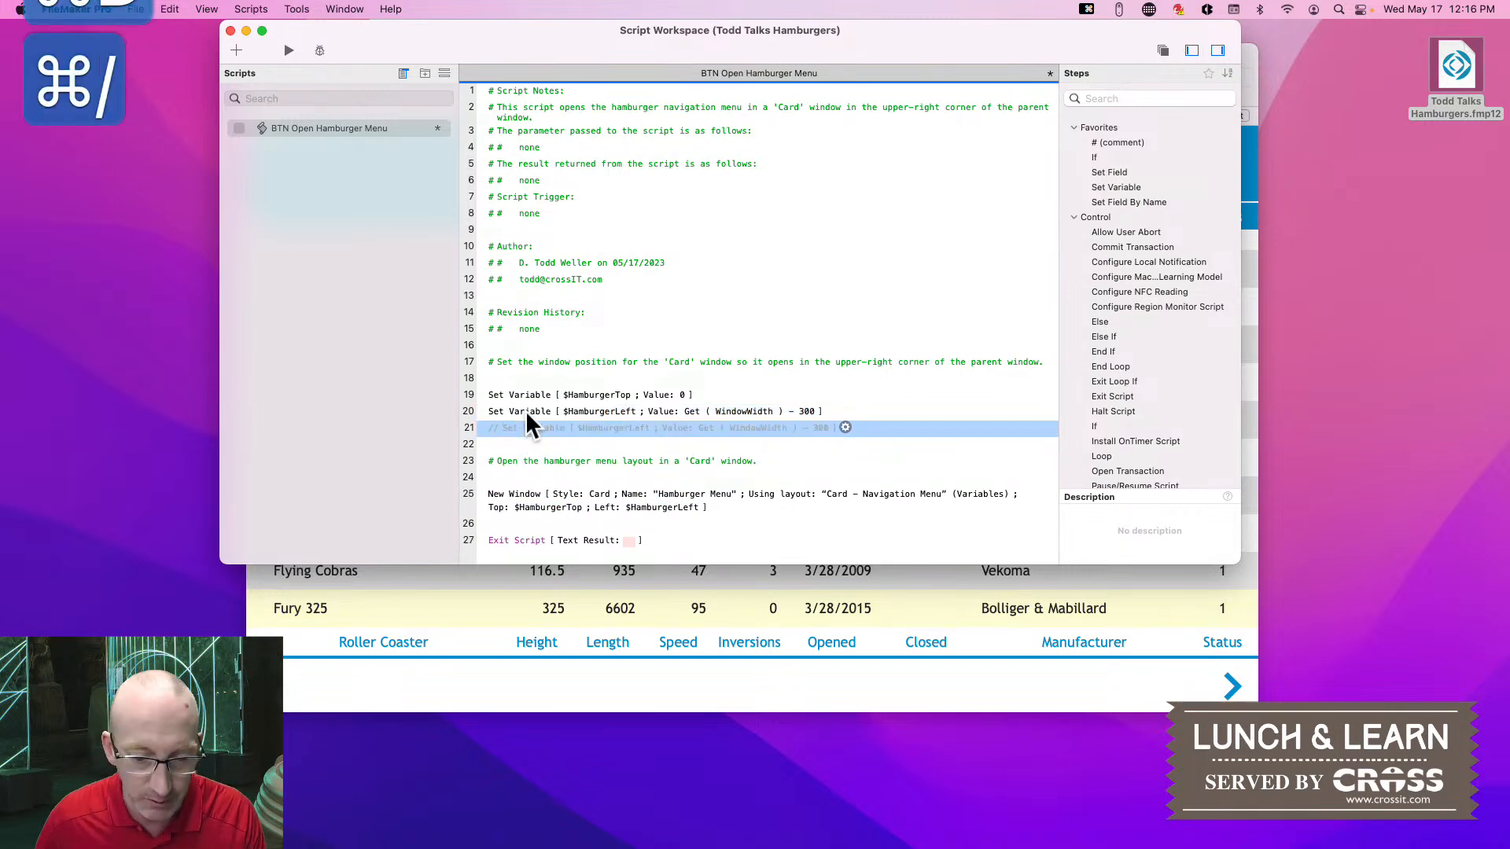
Open the active $HamburgerLeft step's calculation and replace its formula with Get ( WindowLeft ) +
double_click(635, 411)
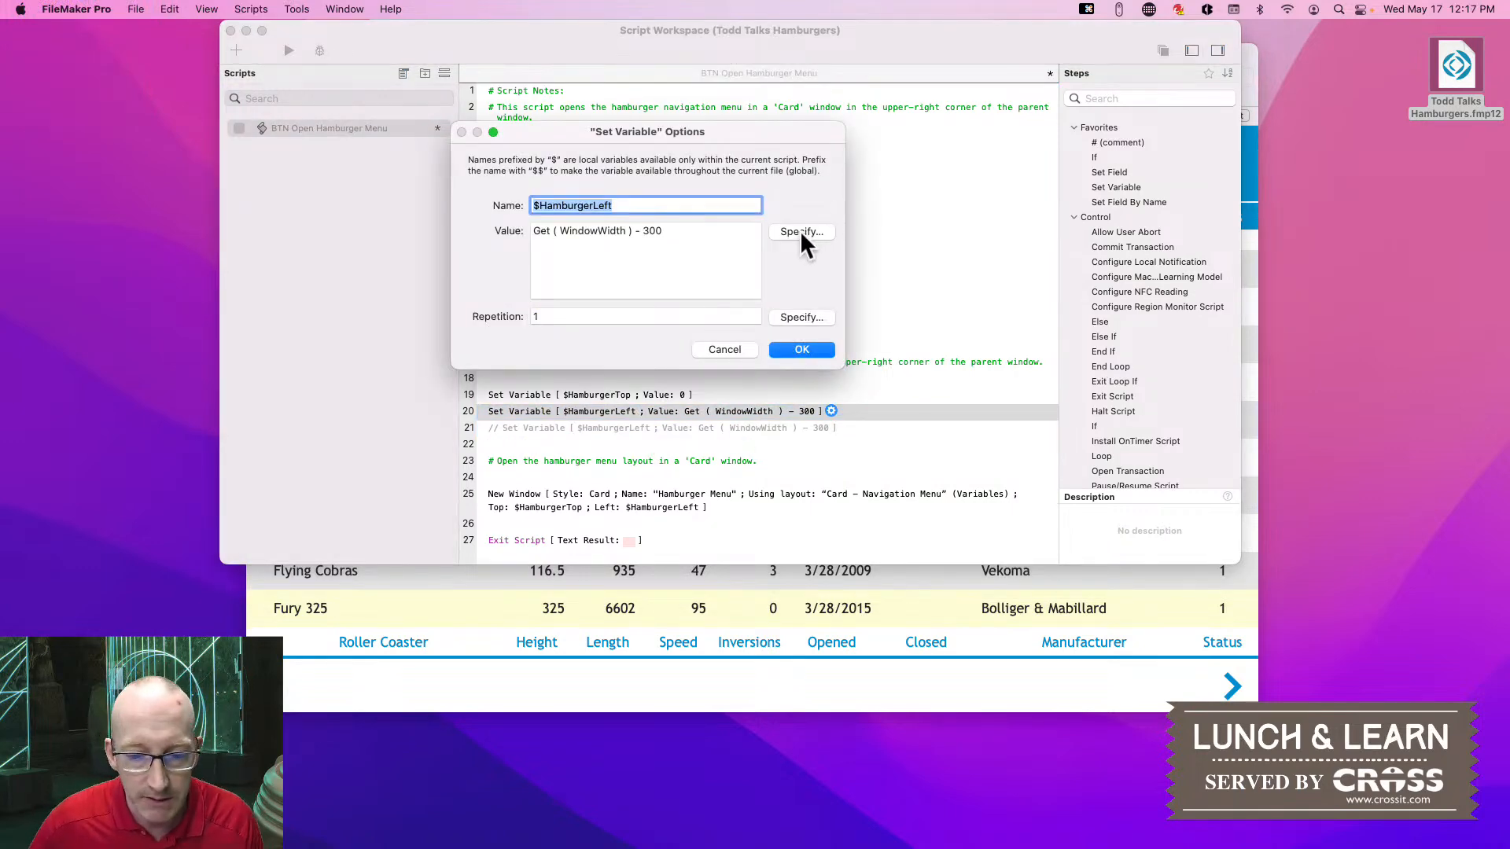
click(799, 230)
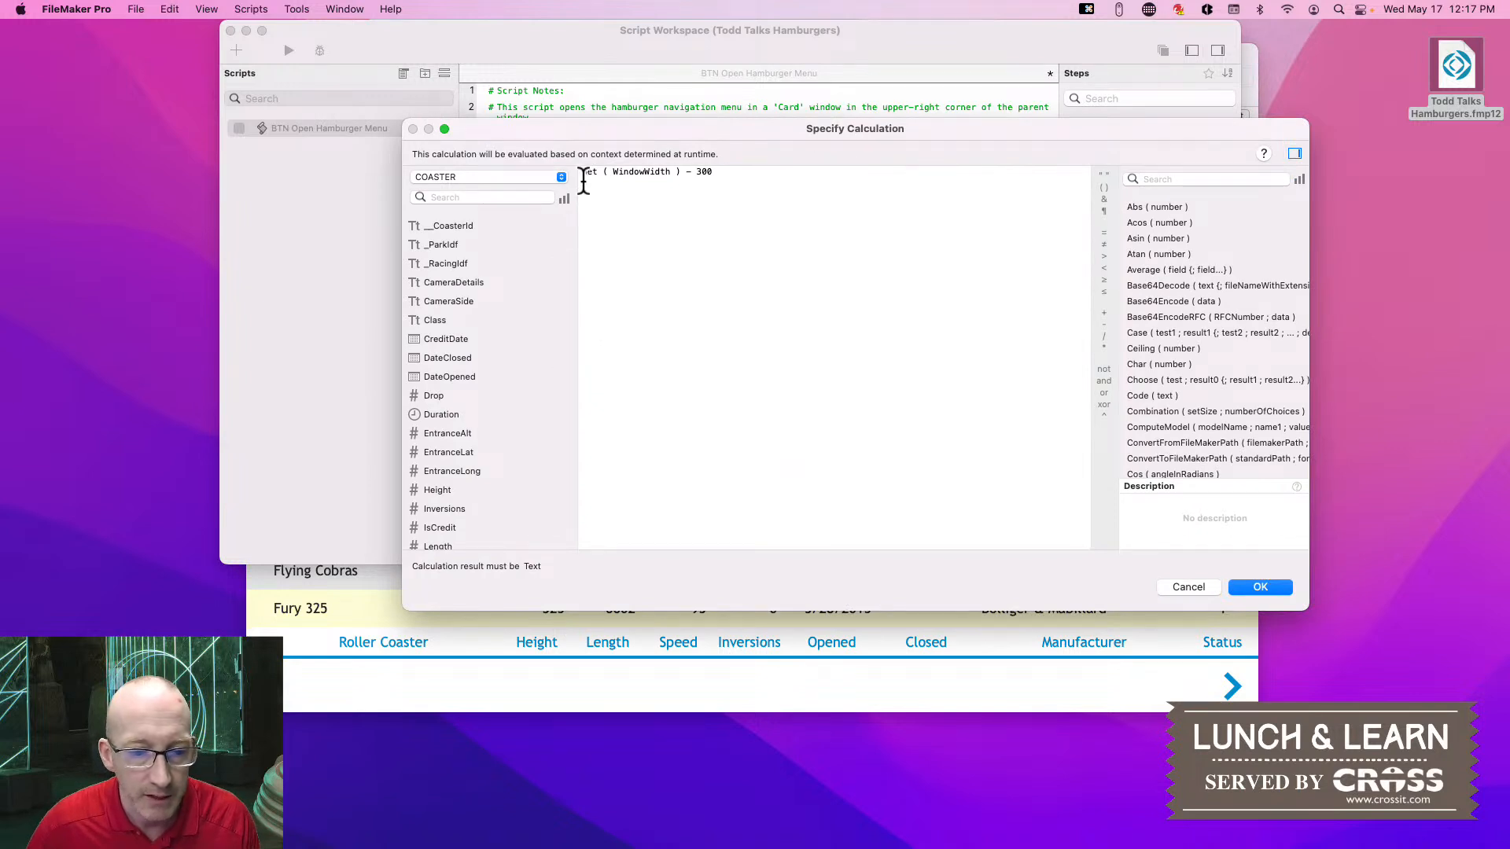
drag(589, 175, 587, 209)
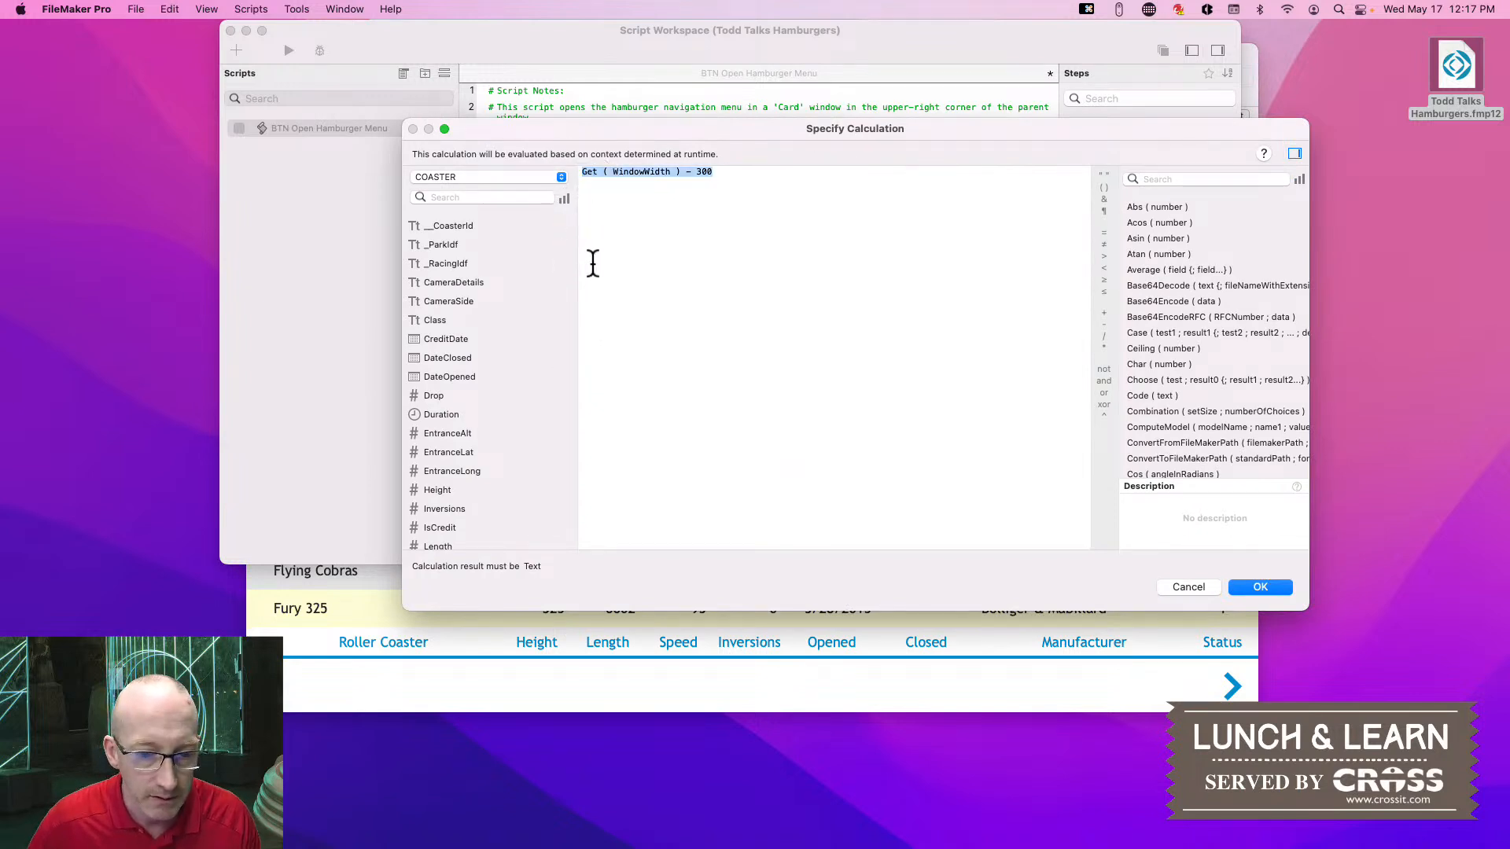
text(Get)
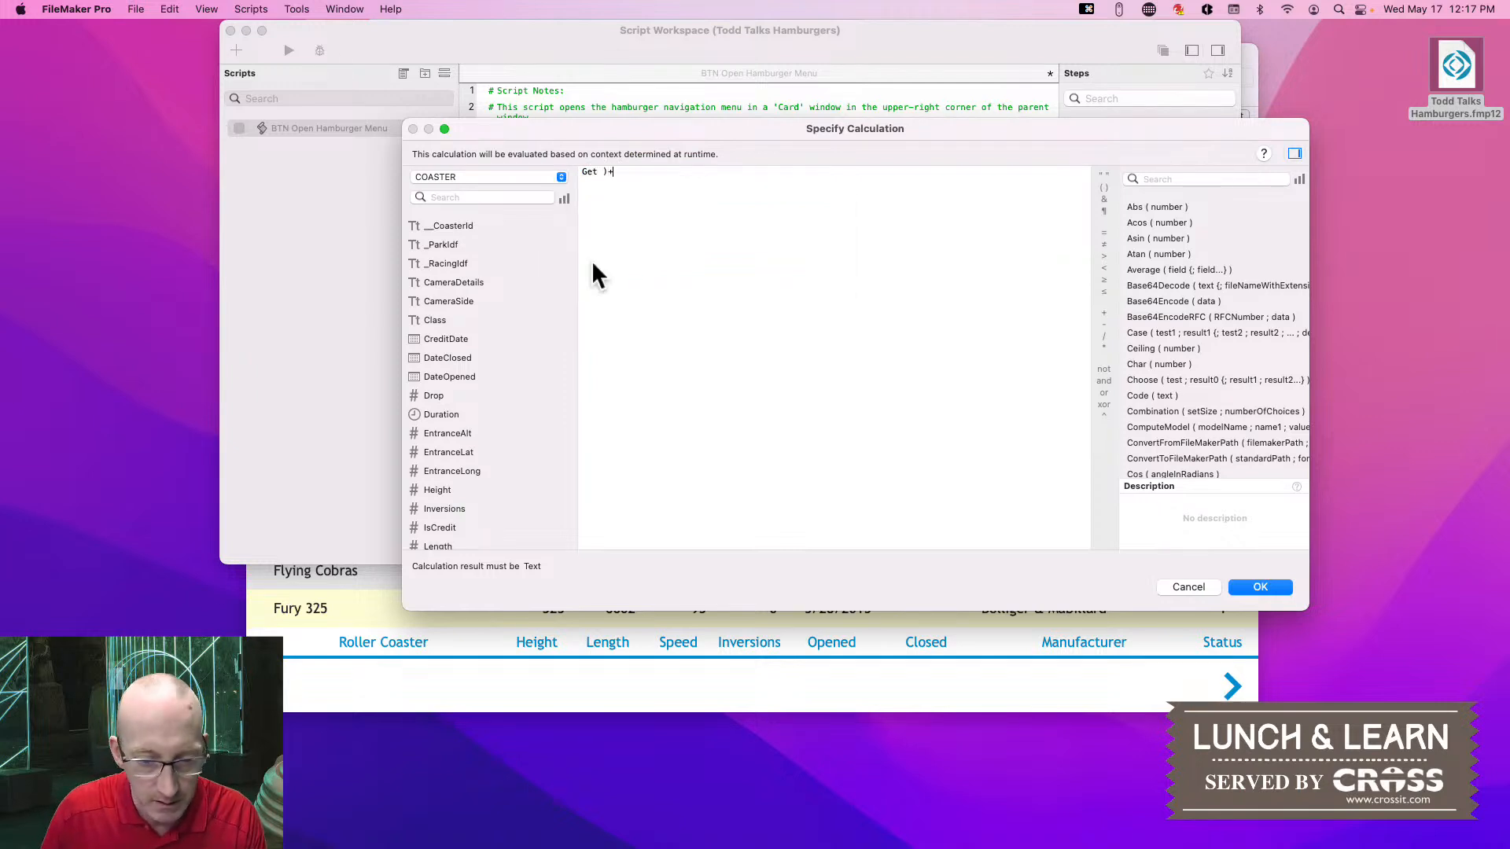
text( ( wi)
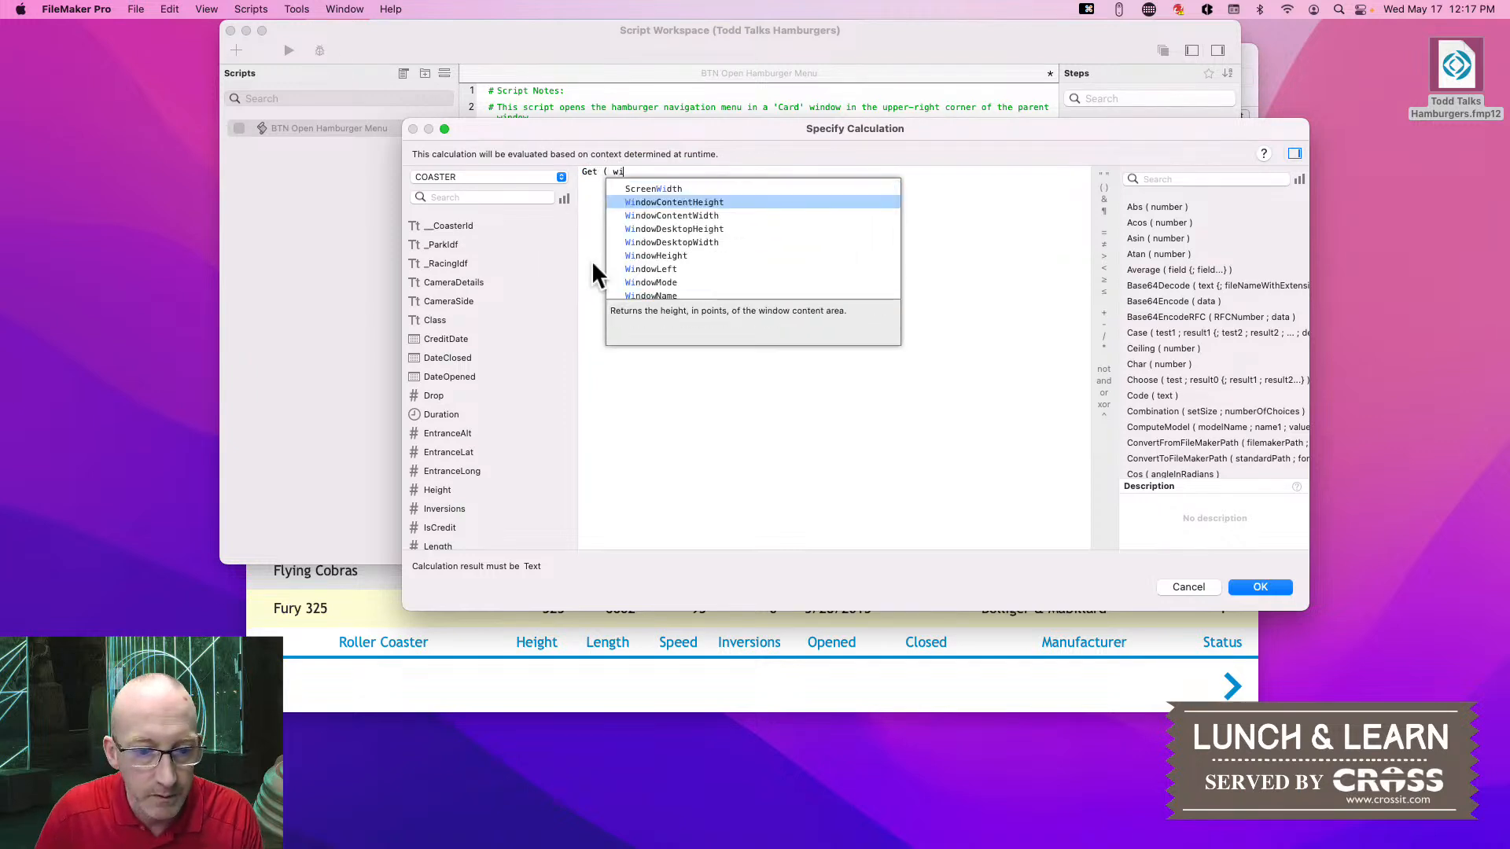
text(ndowleft)
key(Return)
text() +)
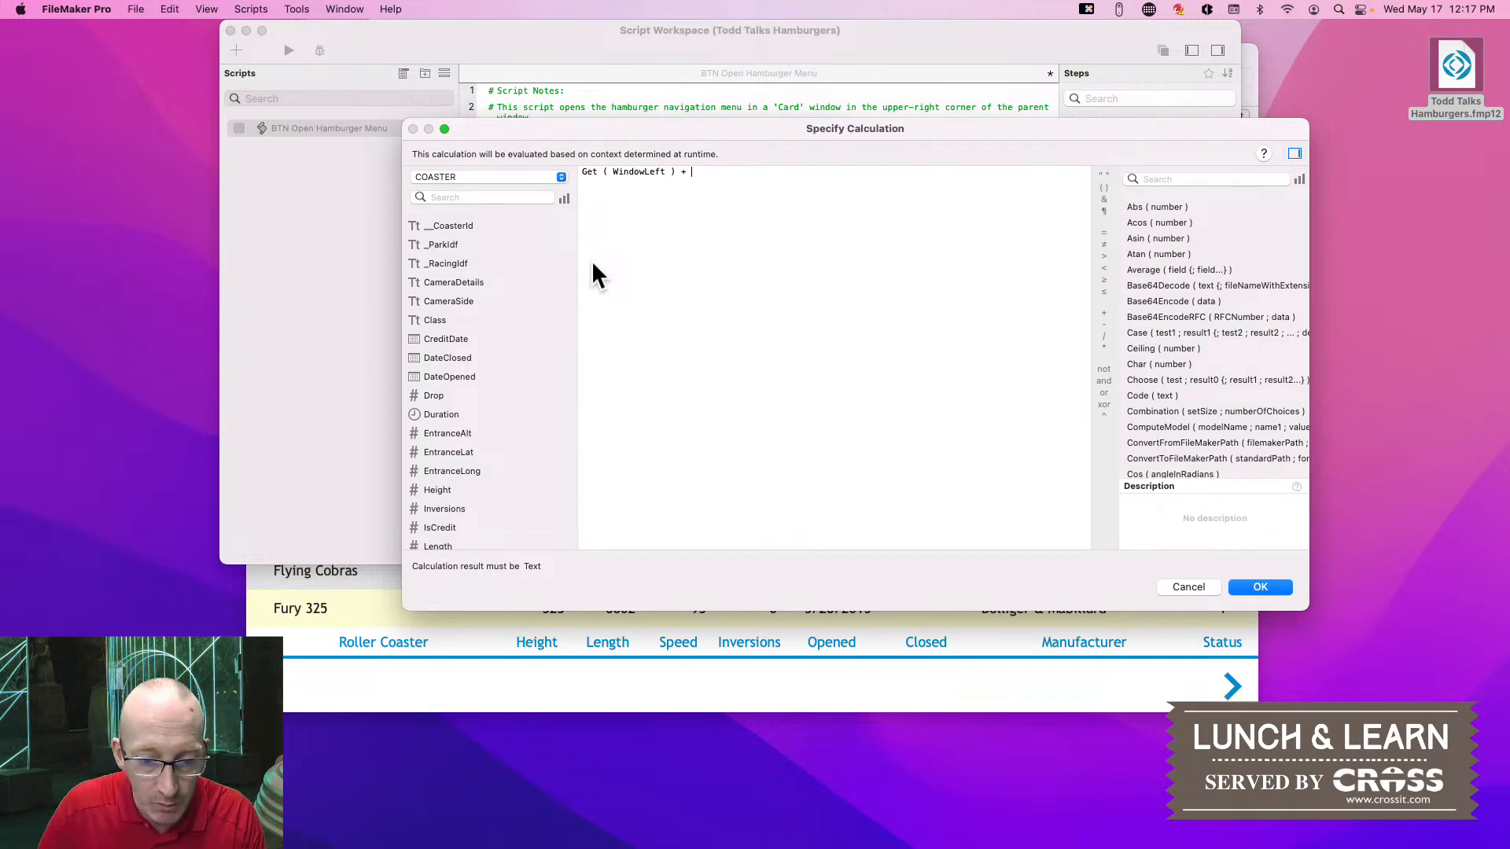
Complete the $HamburgerLeft formula by adding Get ( WindowWidth ) - 300, and accept the calculation and the Set Variable options
text(Get )
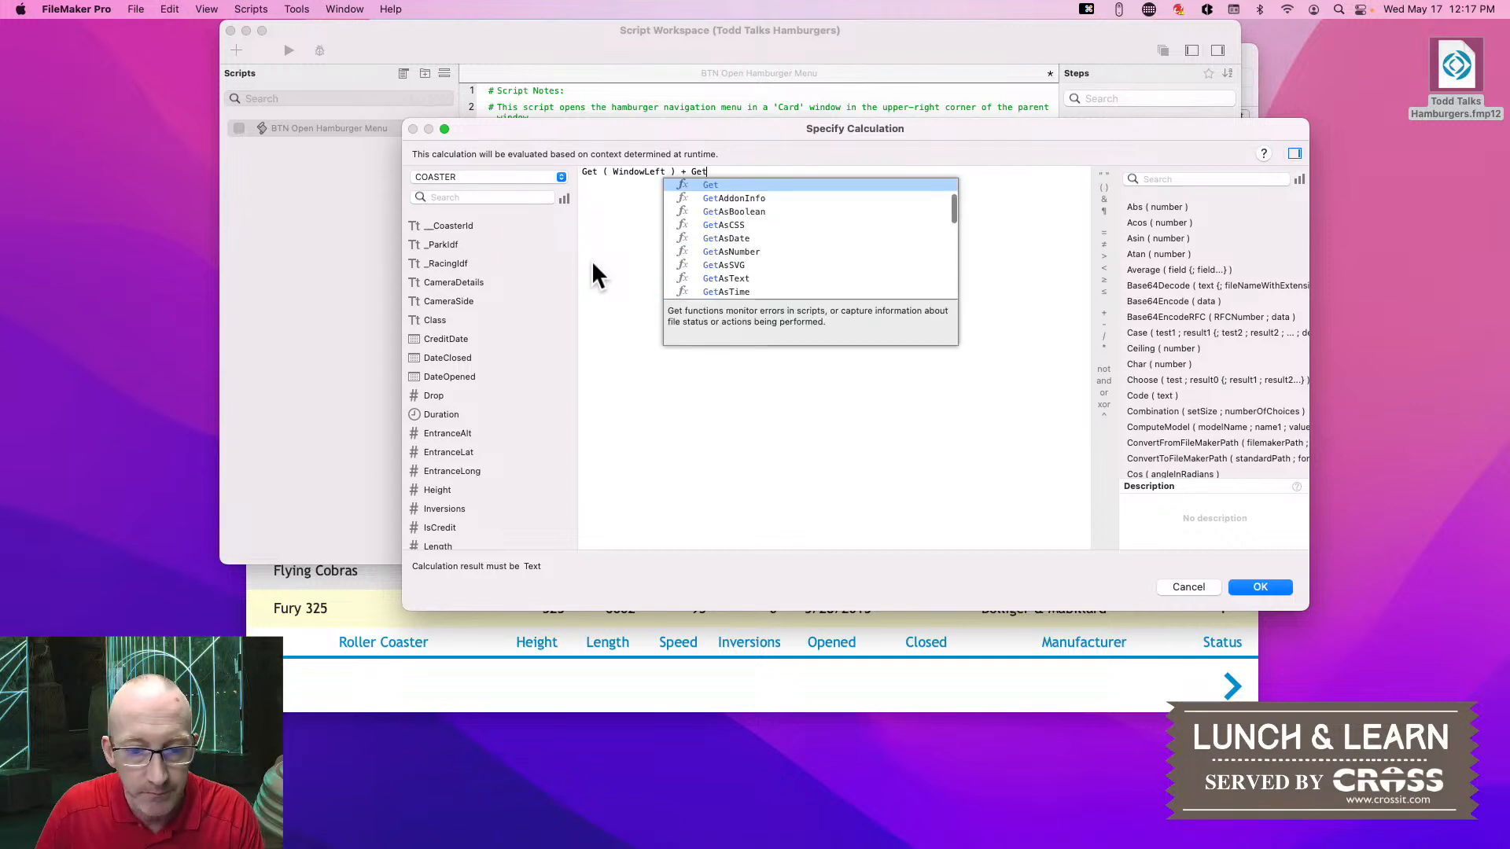
text(( Wid)
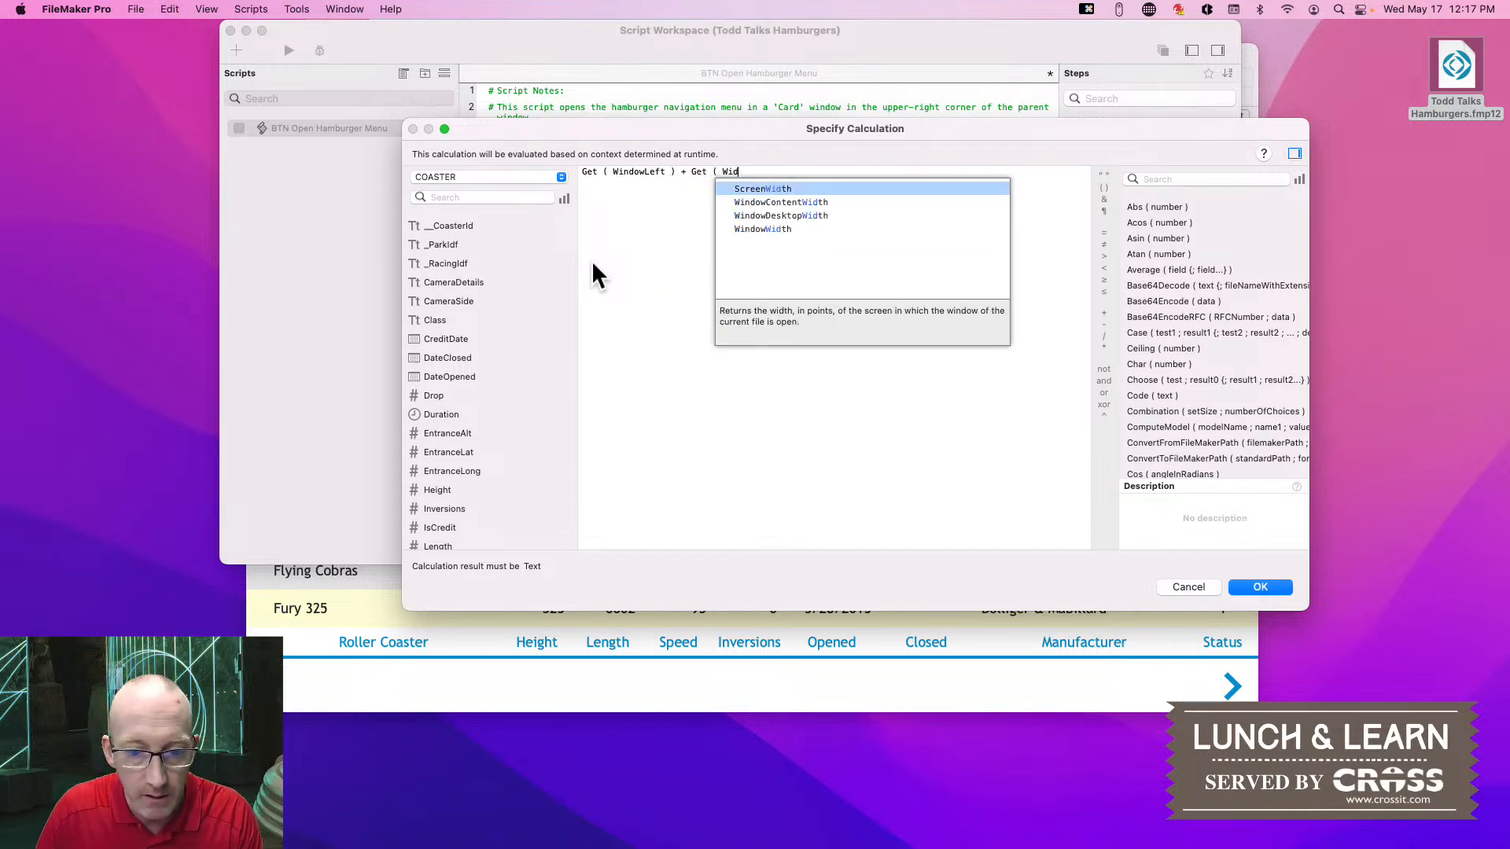
key(BackSpace)
key(BackSpace)
text(indow)
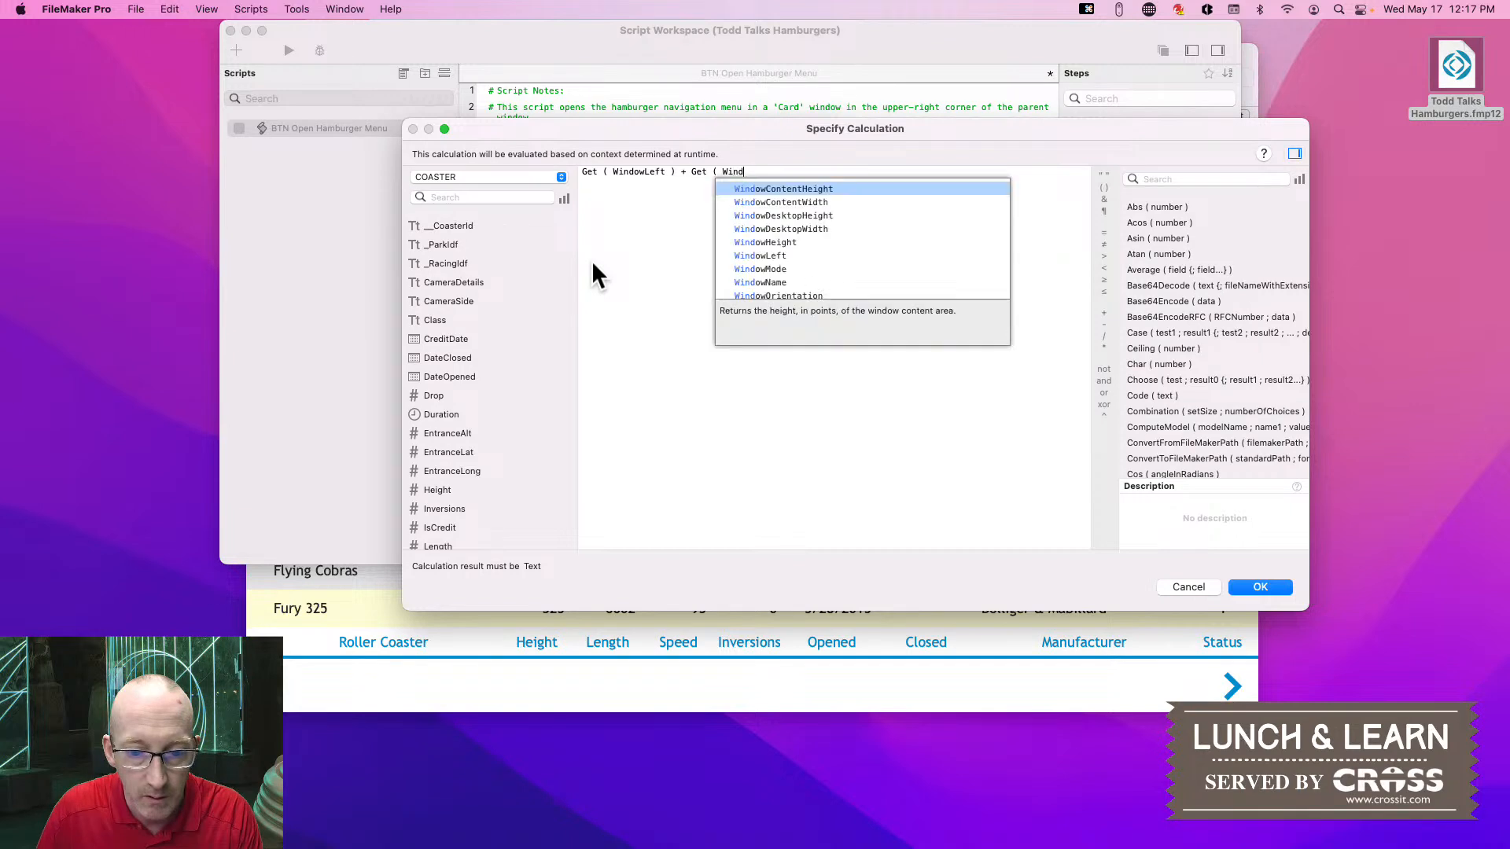
text(wid)
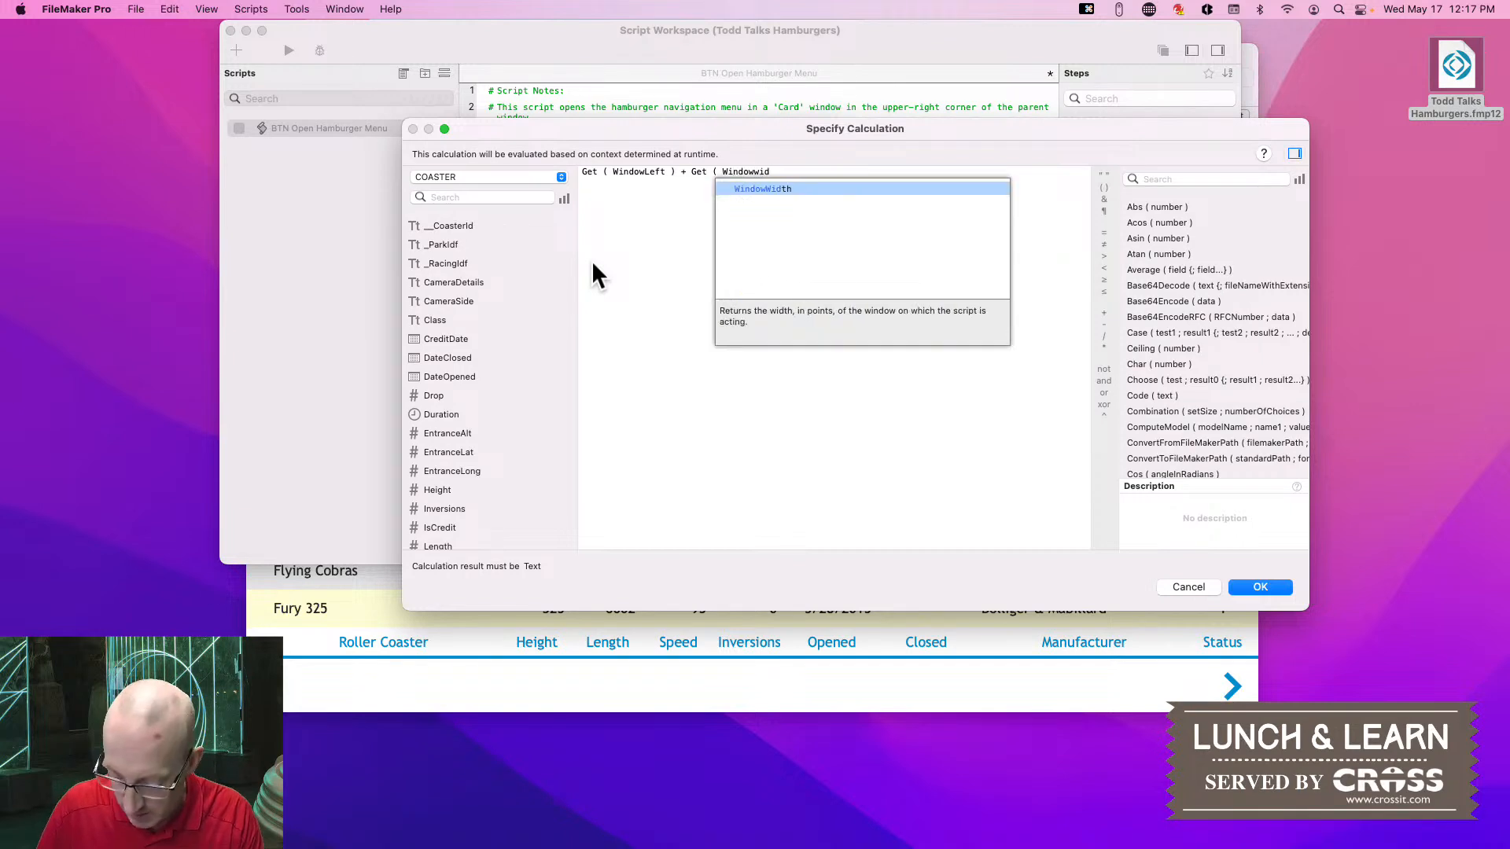
text( ))
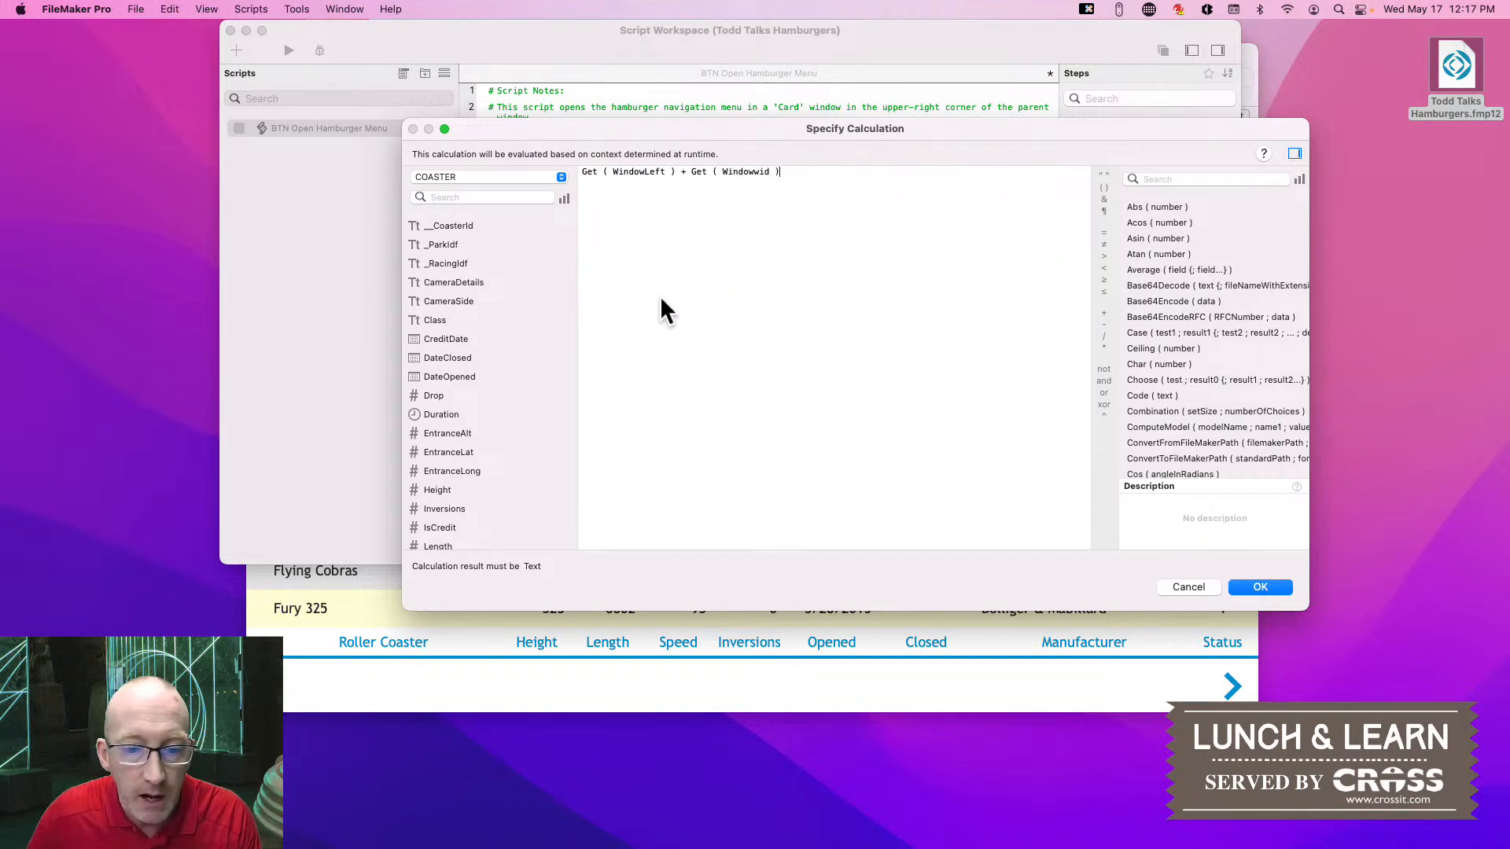
click(757, 173)
click(769, 172)
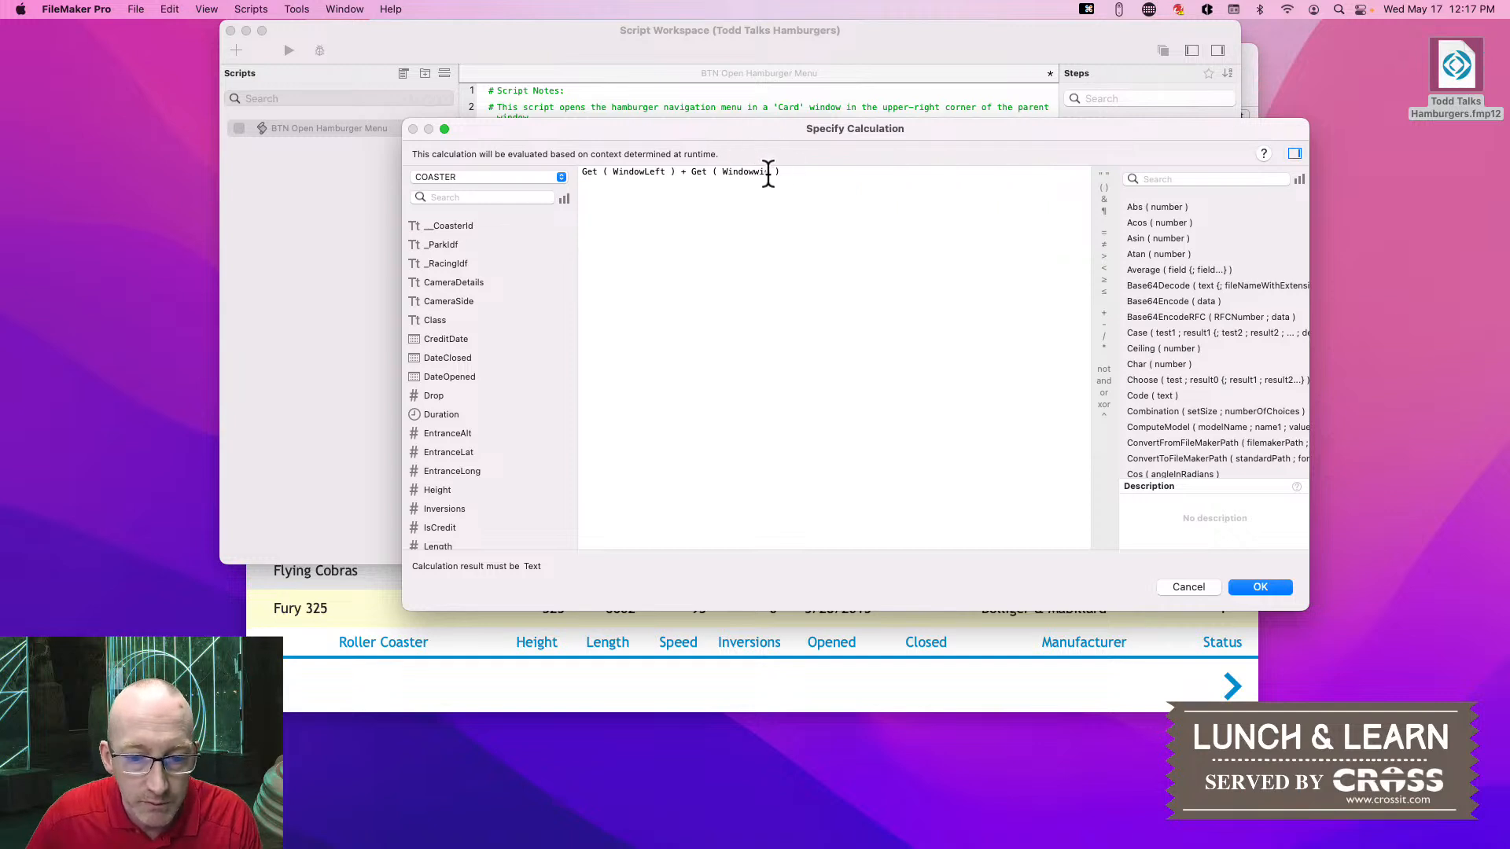
text(th)
click(799, 172)
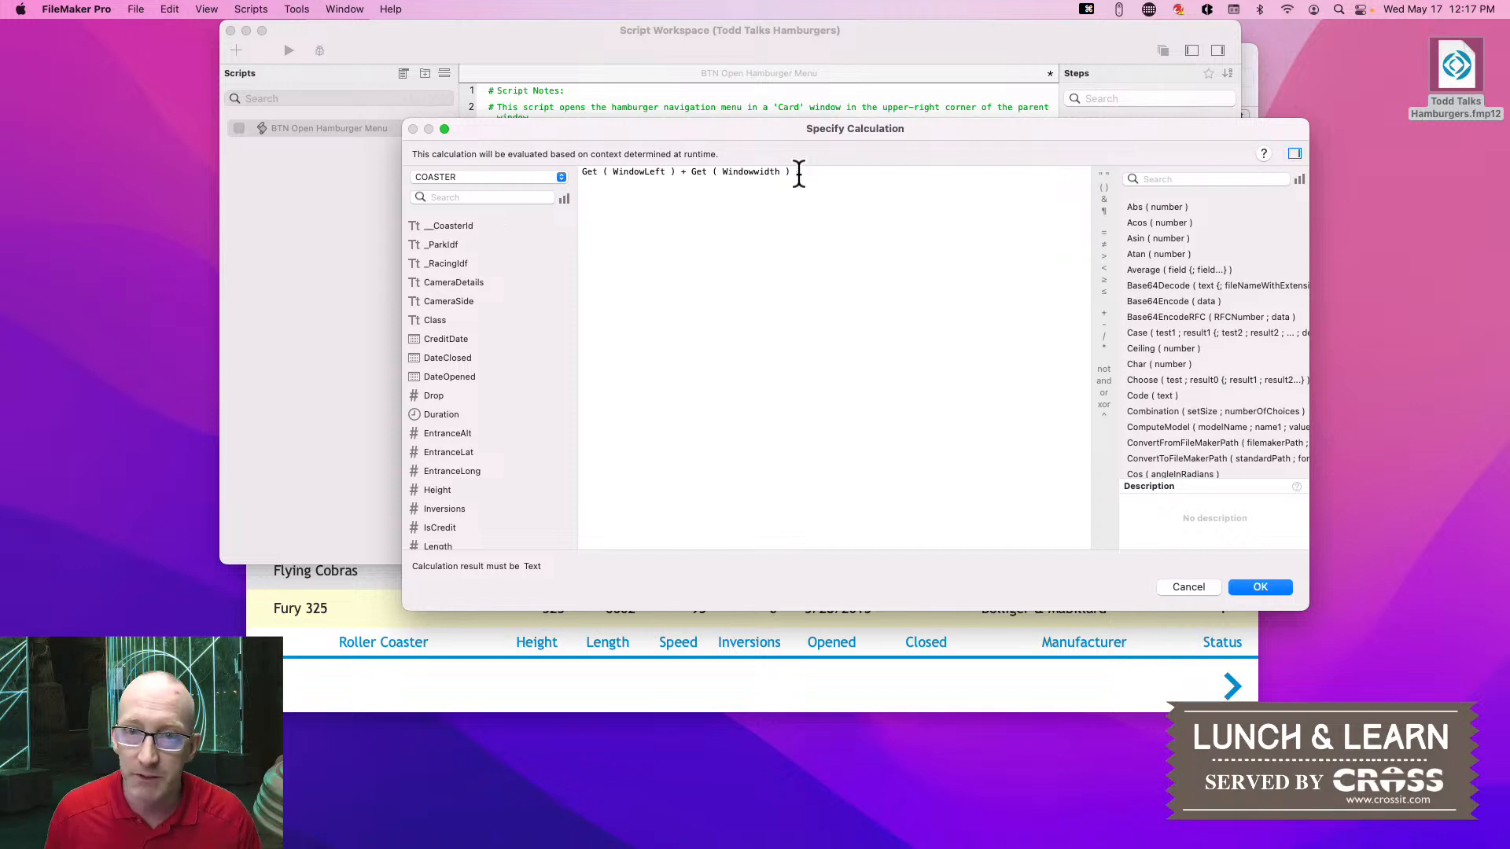
text(00)
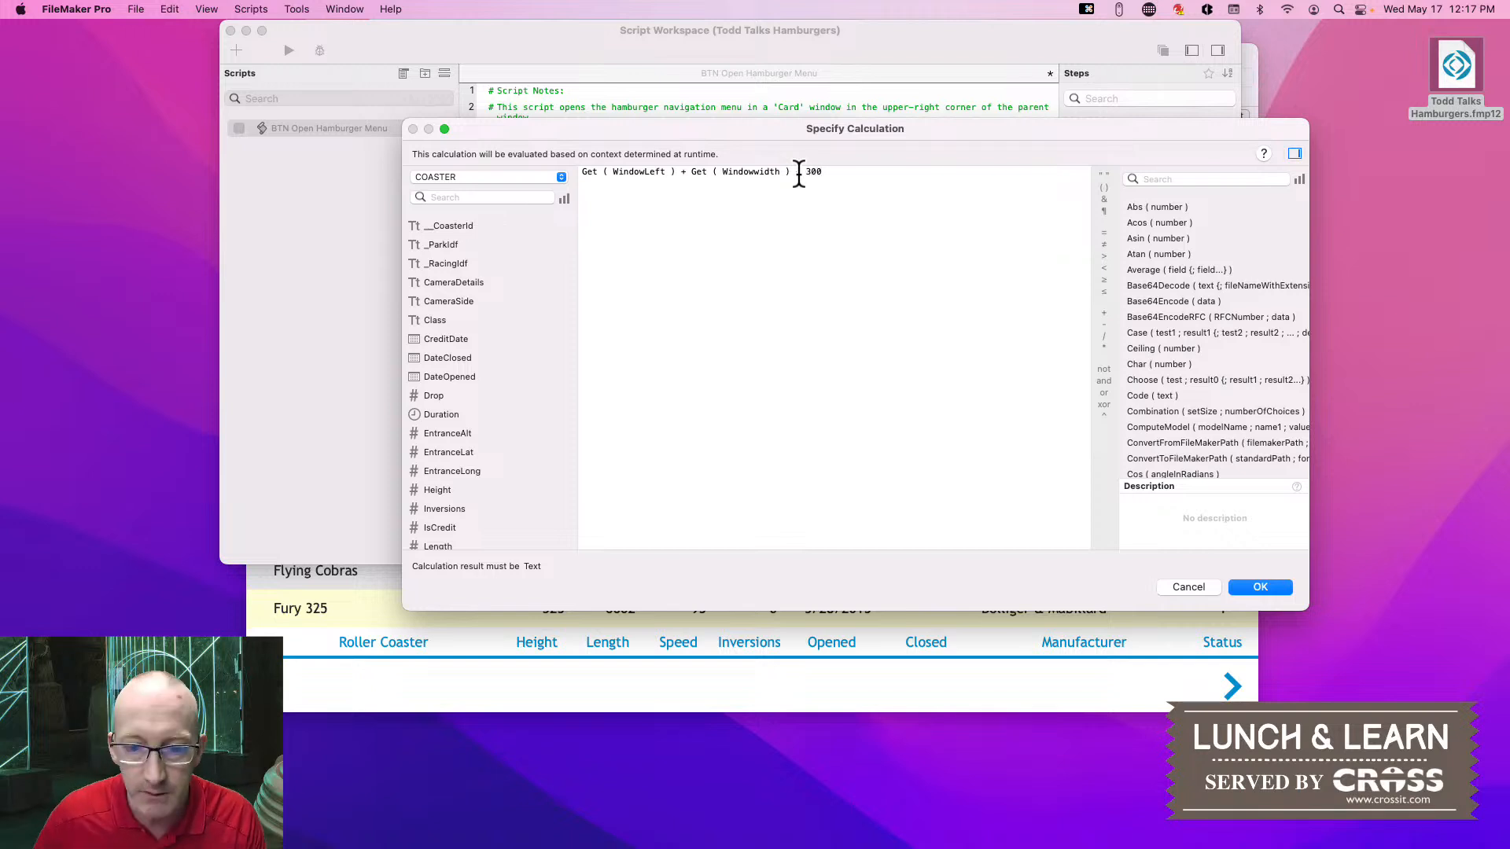
click(1256, 589)
click(802, 349)
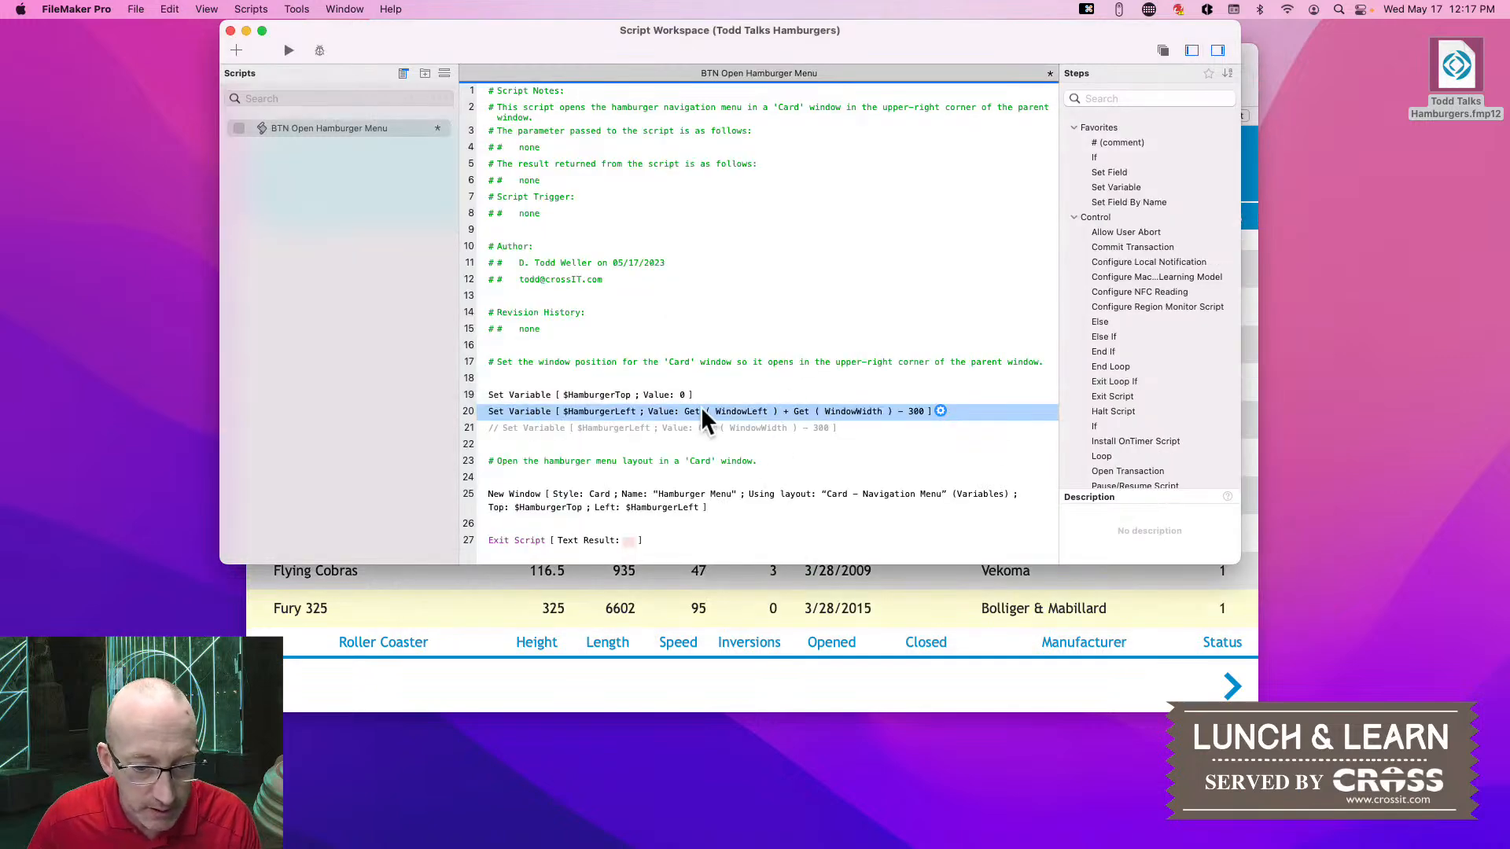
Test the card window hamburger menu by moving the Roller Coasters window, opening the menu, moving the window again and closing the menu
drag(417, 31, 553, 338)
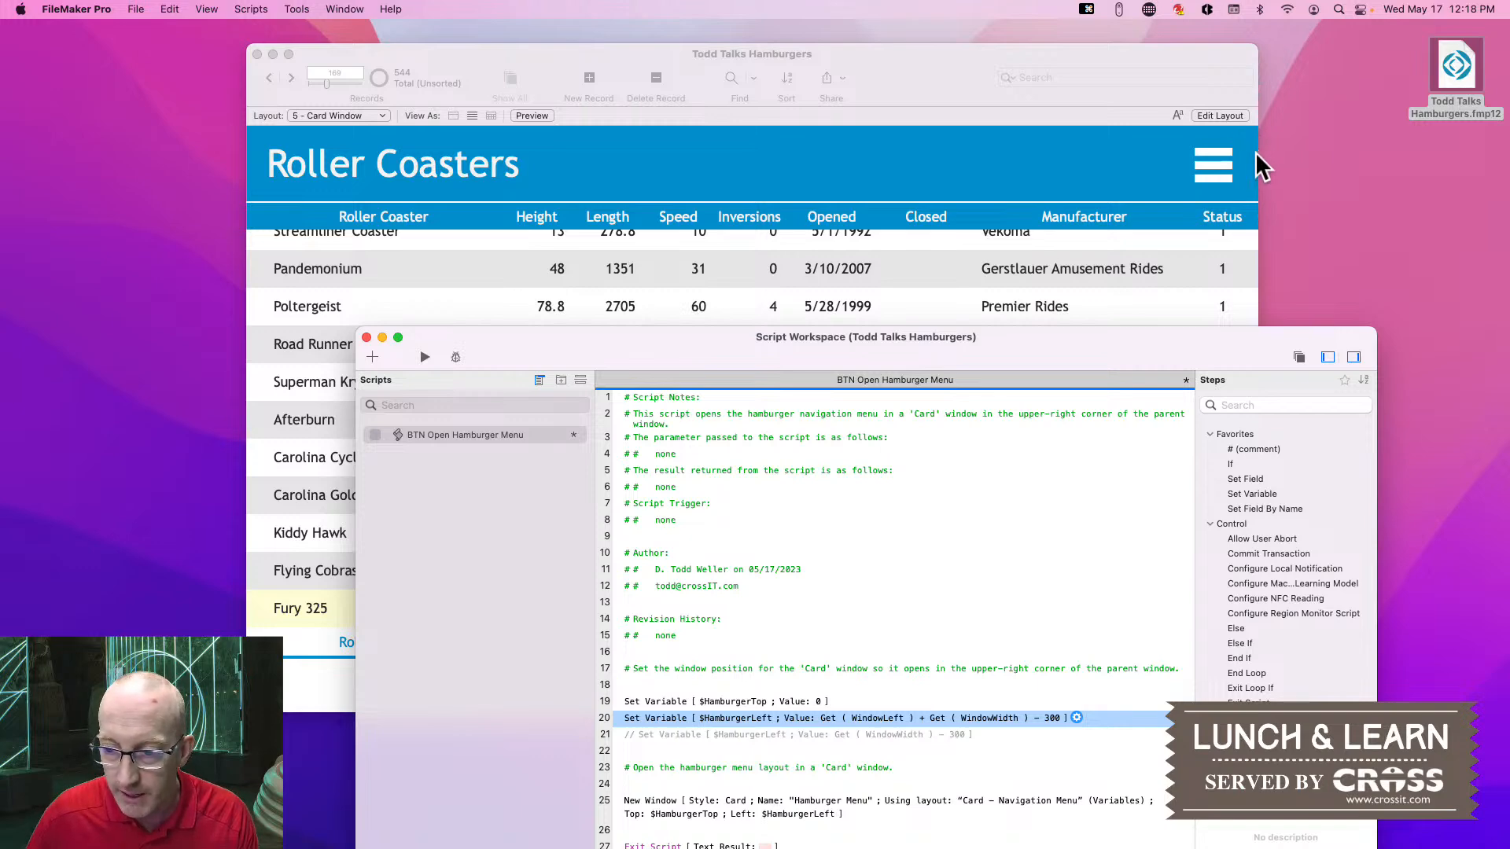
click(1022, 148)
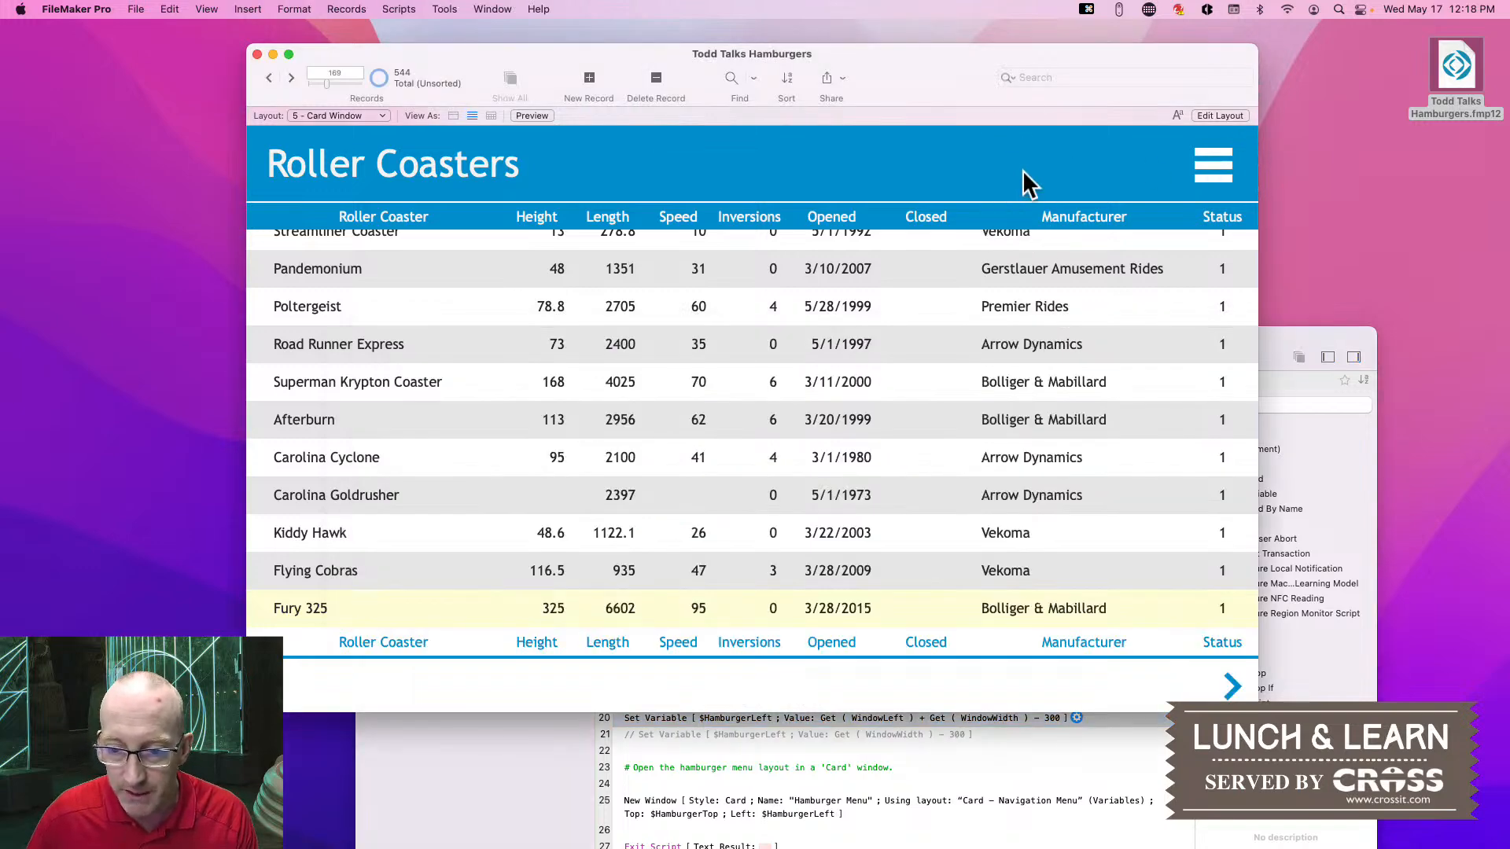
drag(965, 58, 902, 74)
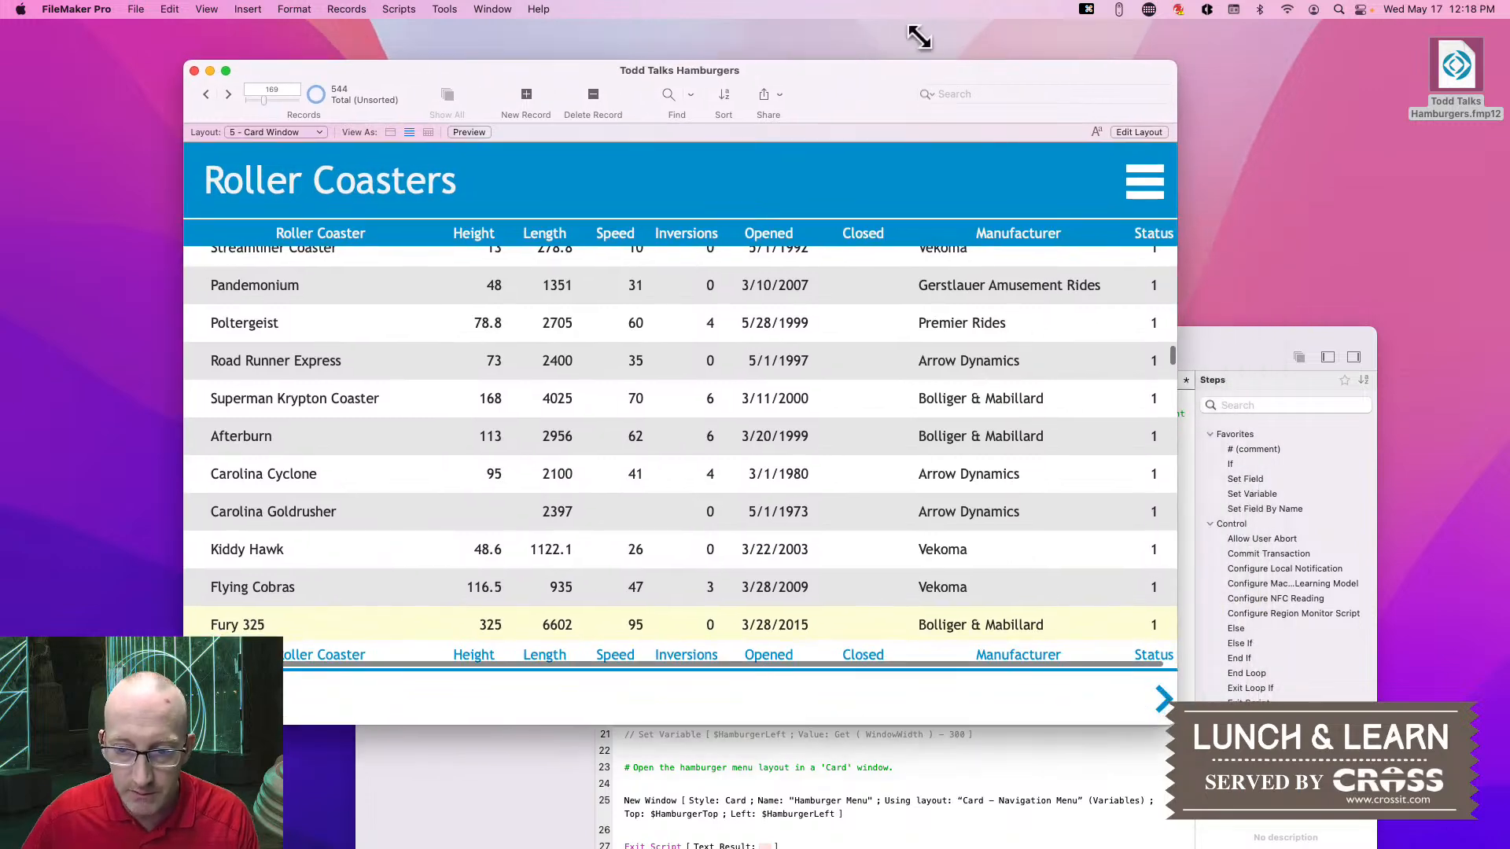
drag(922, 63, 595, 98)
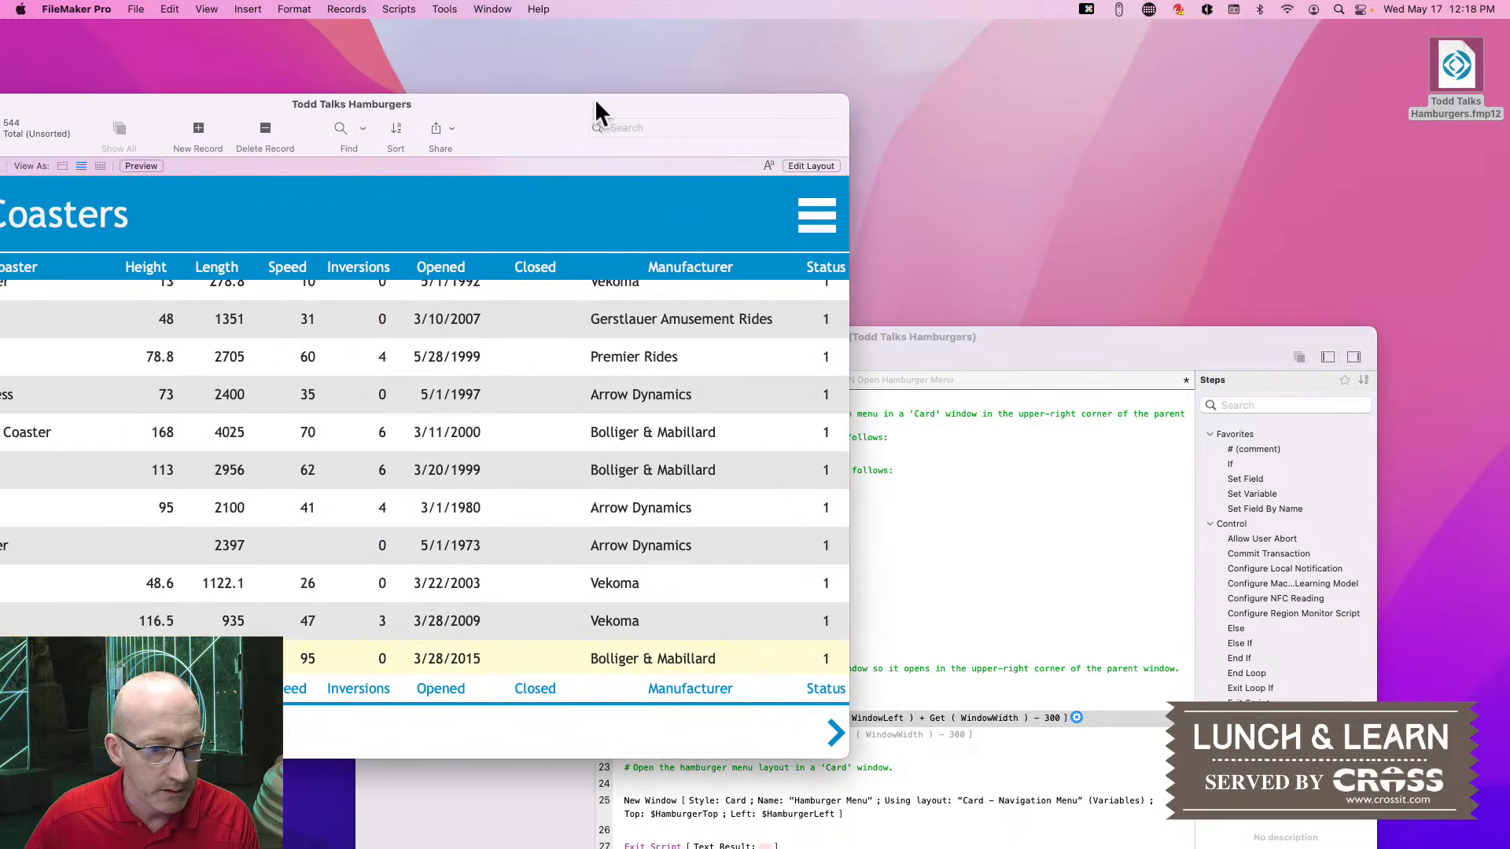
click(809, 214)
drag(448, 102, 894, 27)
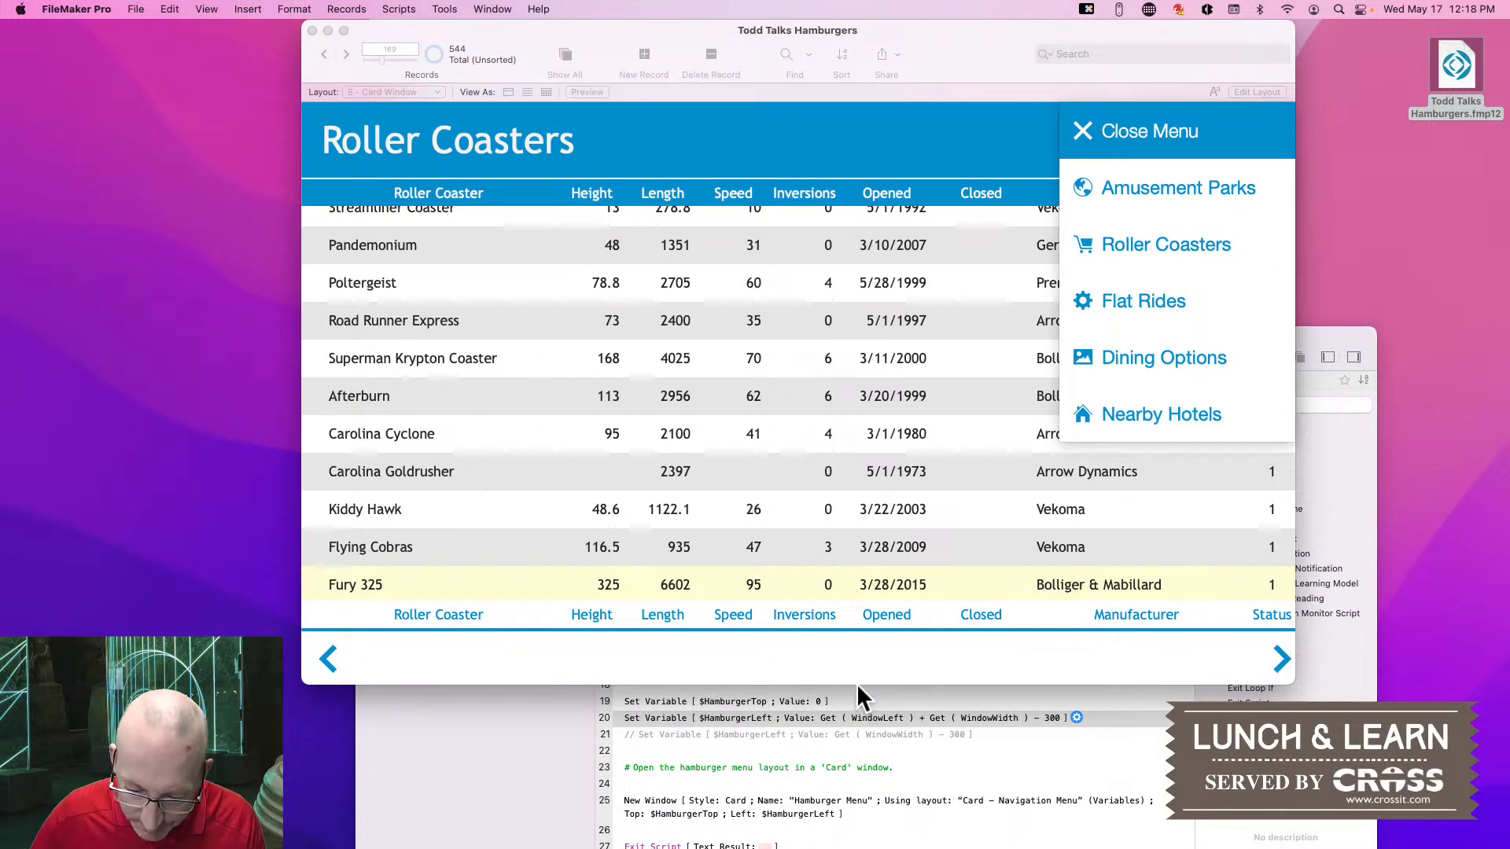
drag(904, 49, 632, 67)
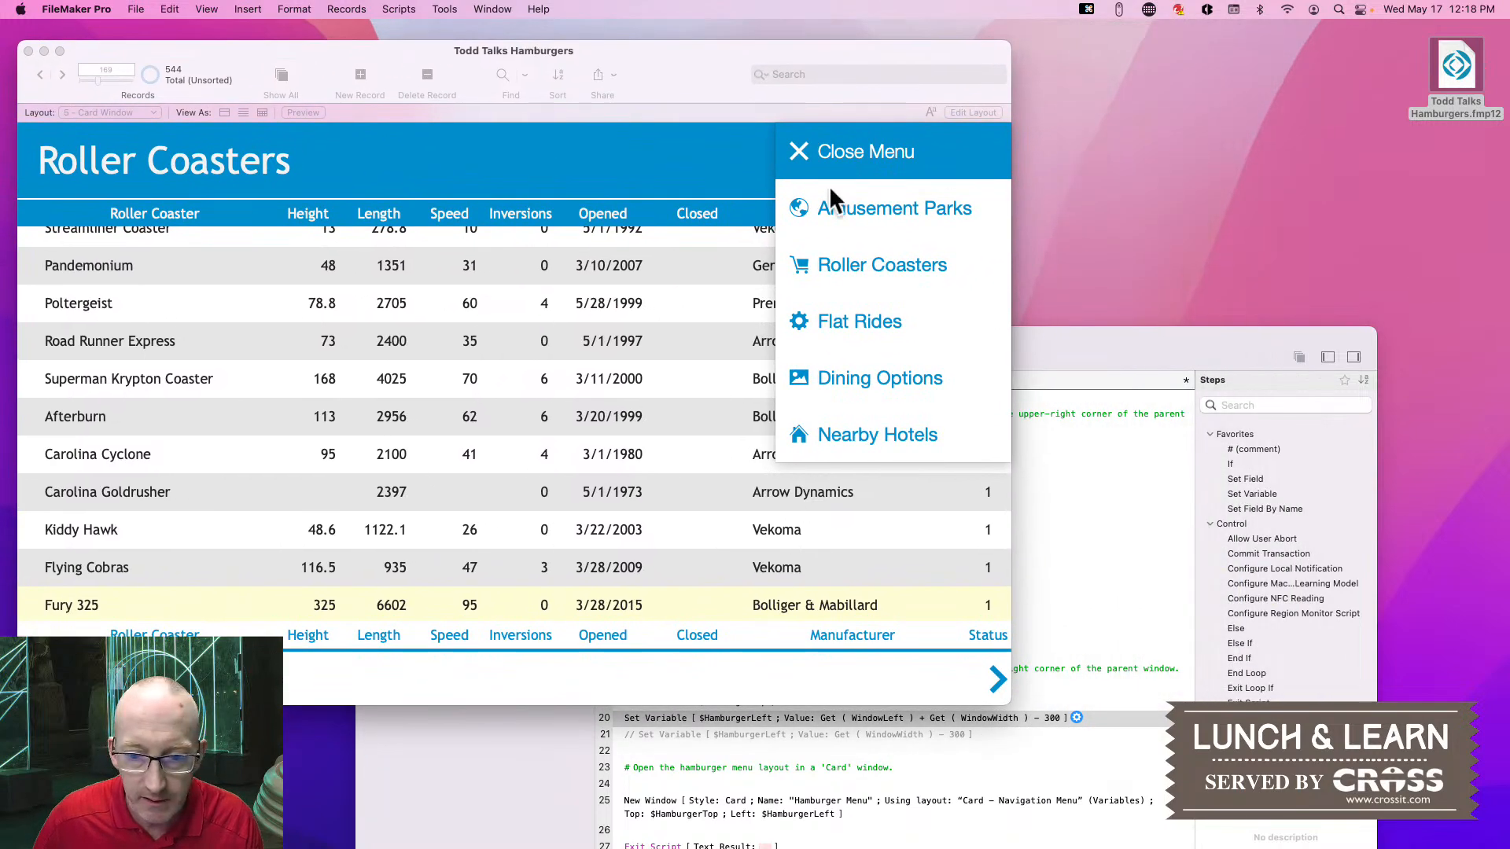
click(816, 154)
click(985, 157)
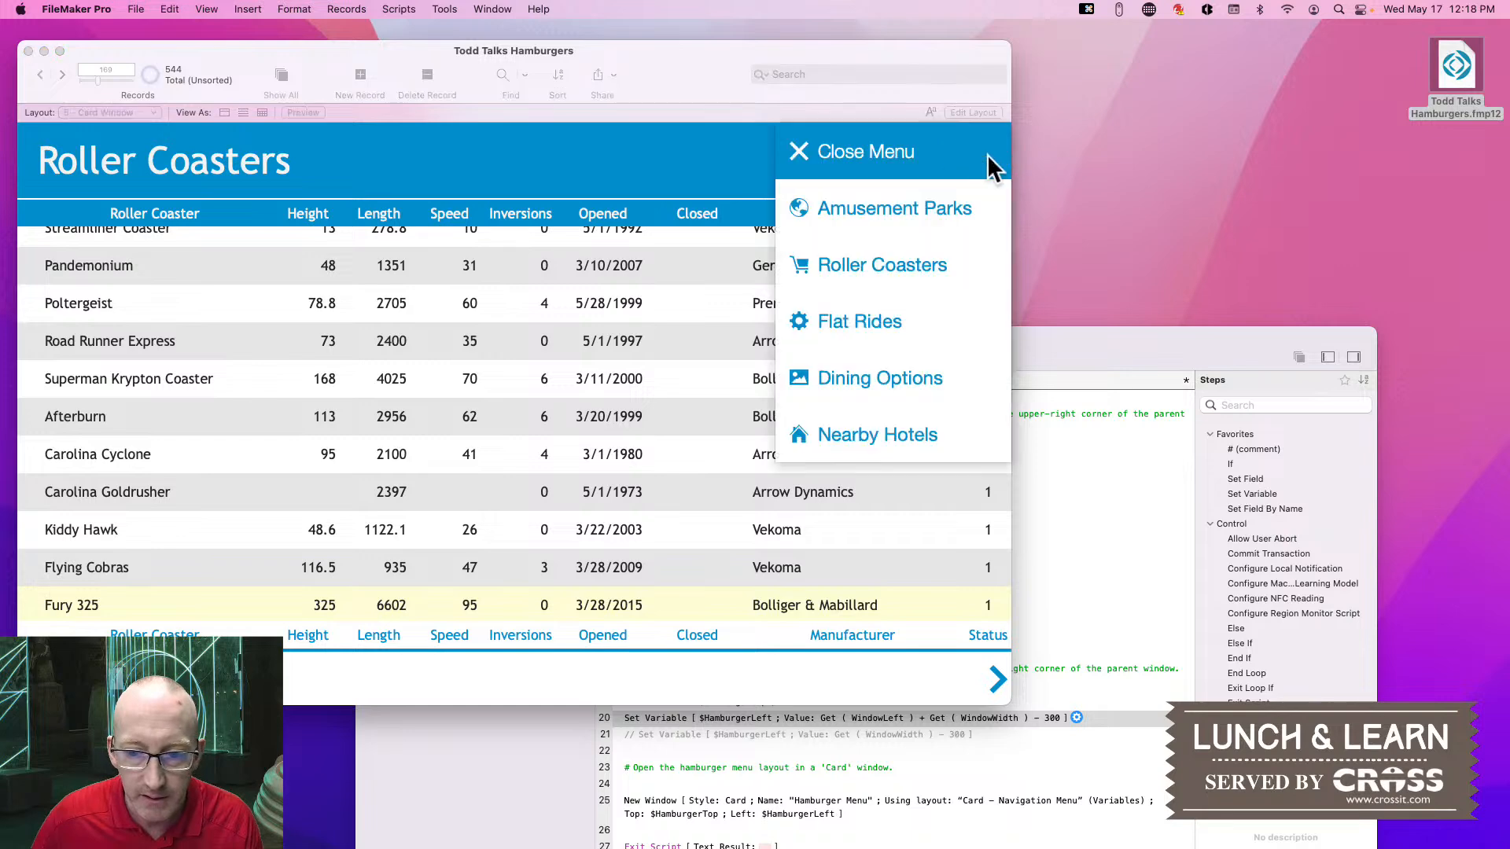
click(806, 164)
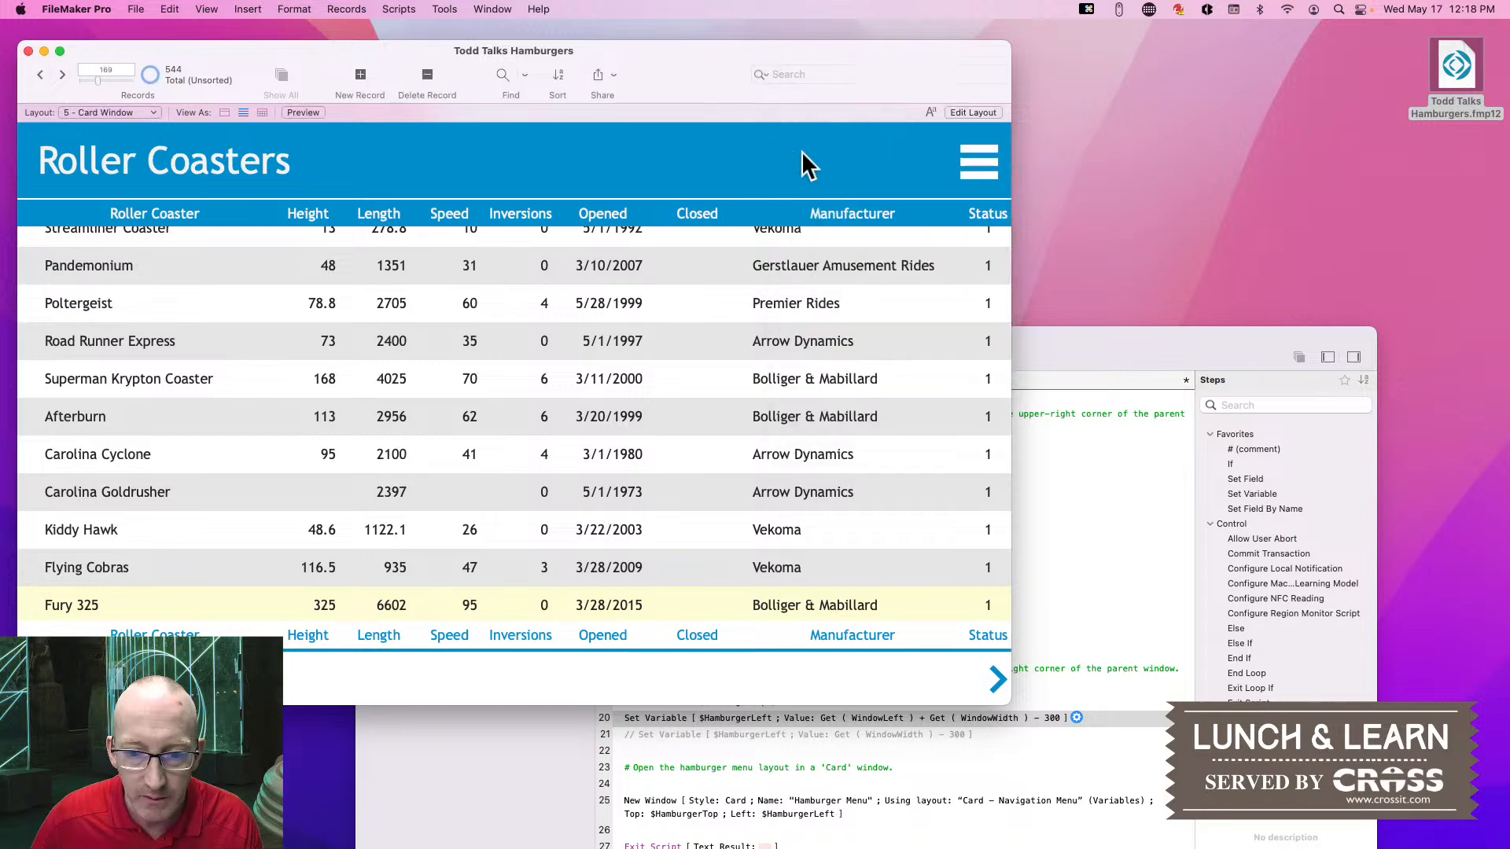
Disable the $HamburgerLeft step that uses WindowLeft and enable the one set to Get ( WindowWidth ) - 300
drag(1092, 360, 1082, 130)
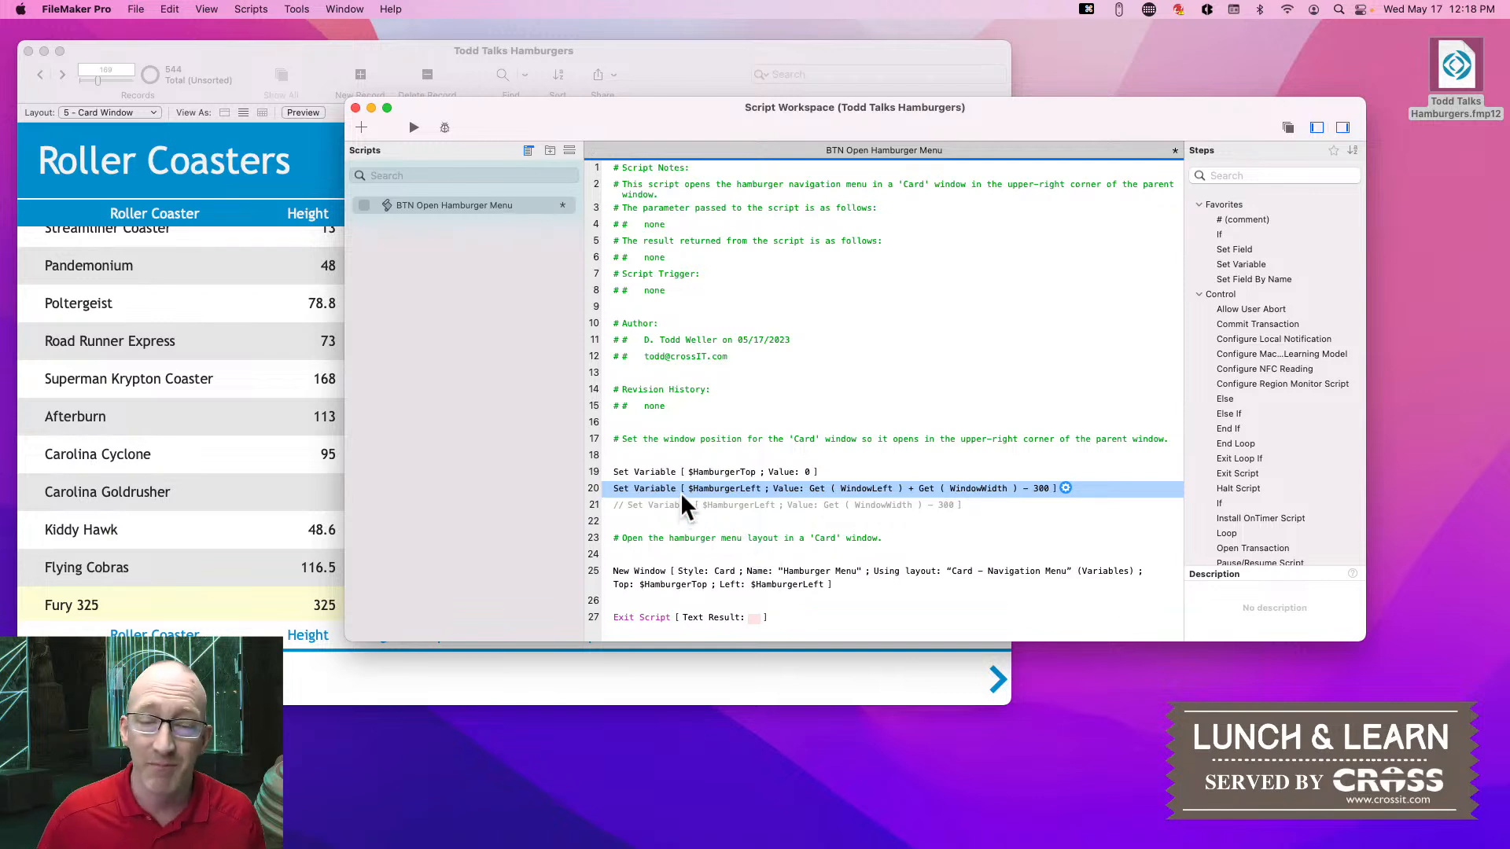
key(super+slash)
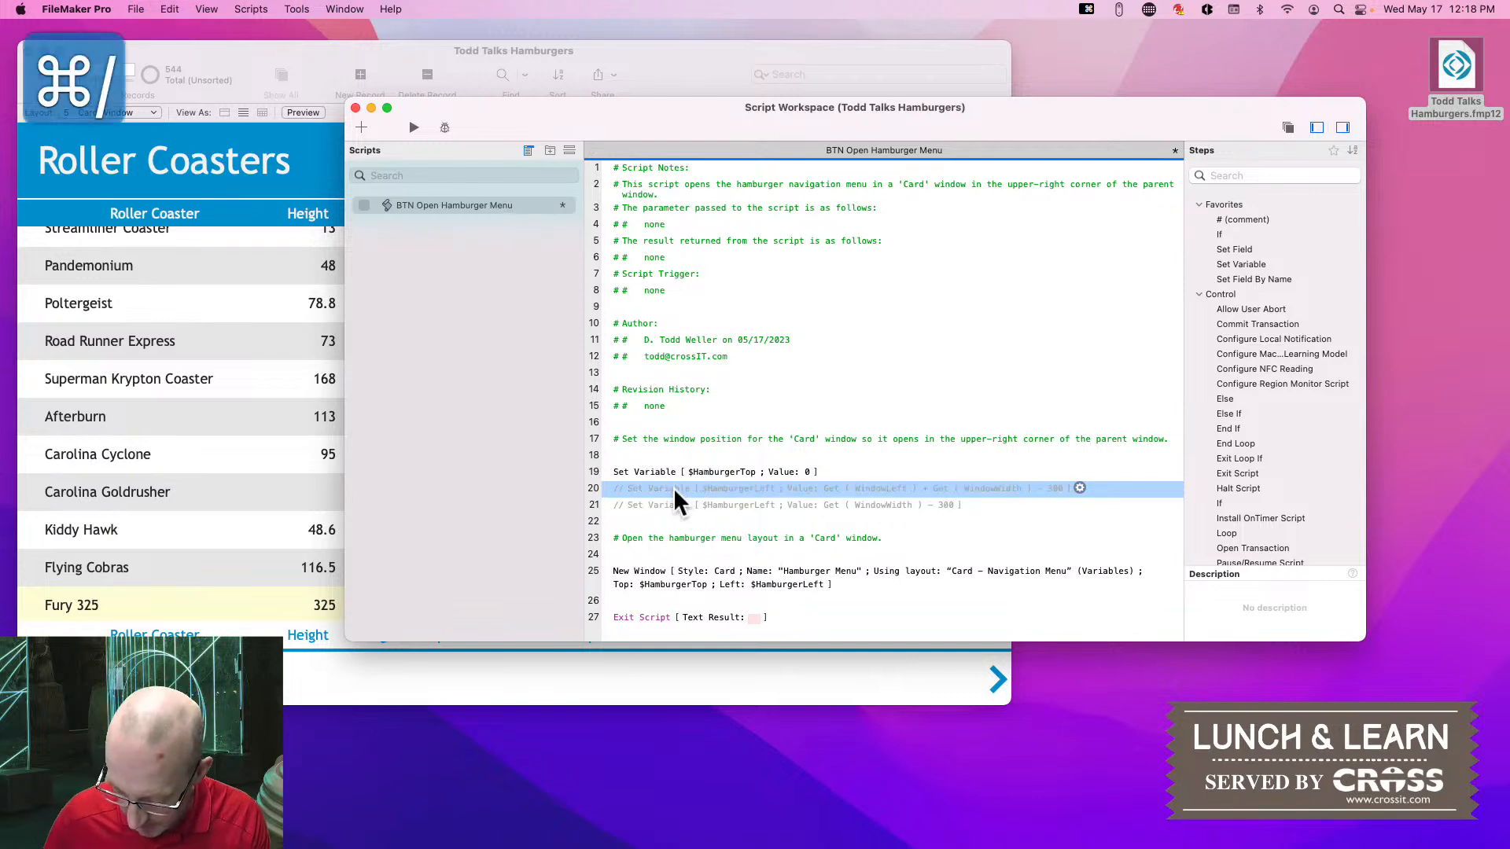
click(675, 504)
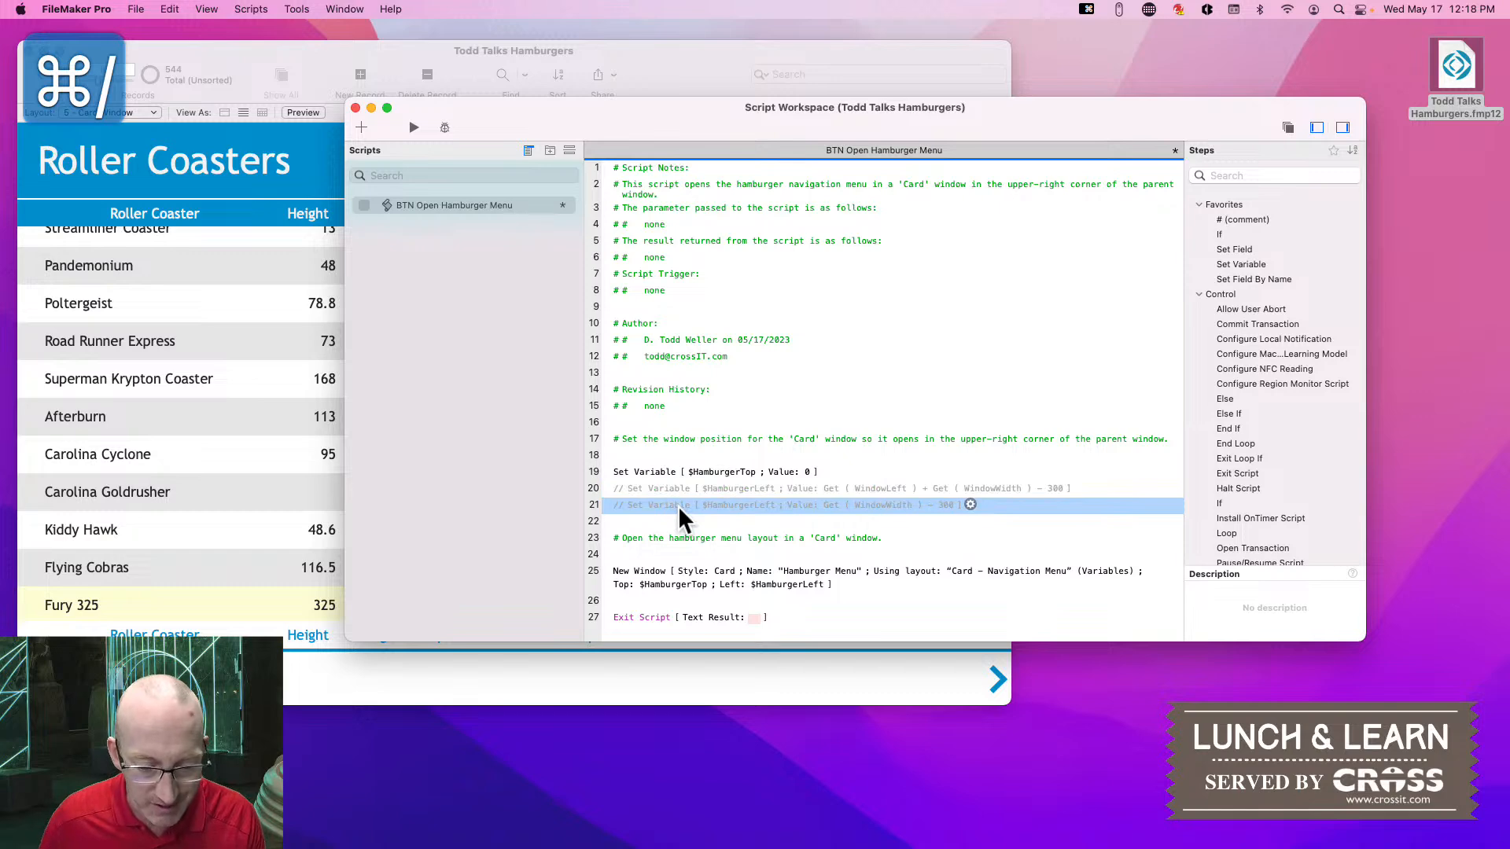
key(super+slash)
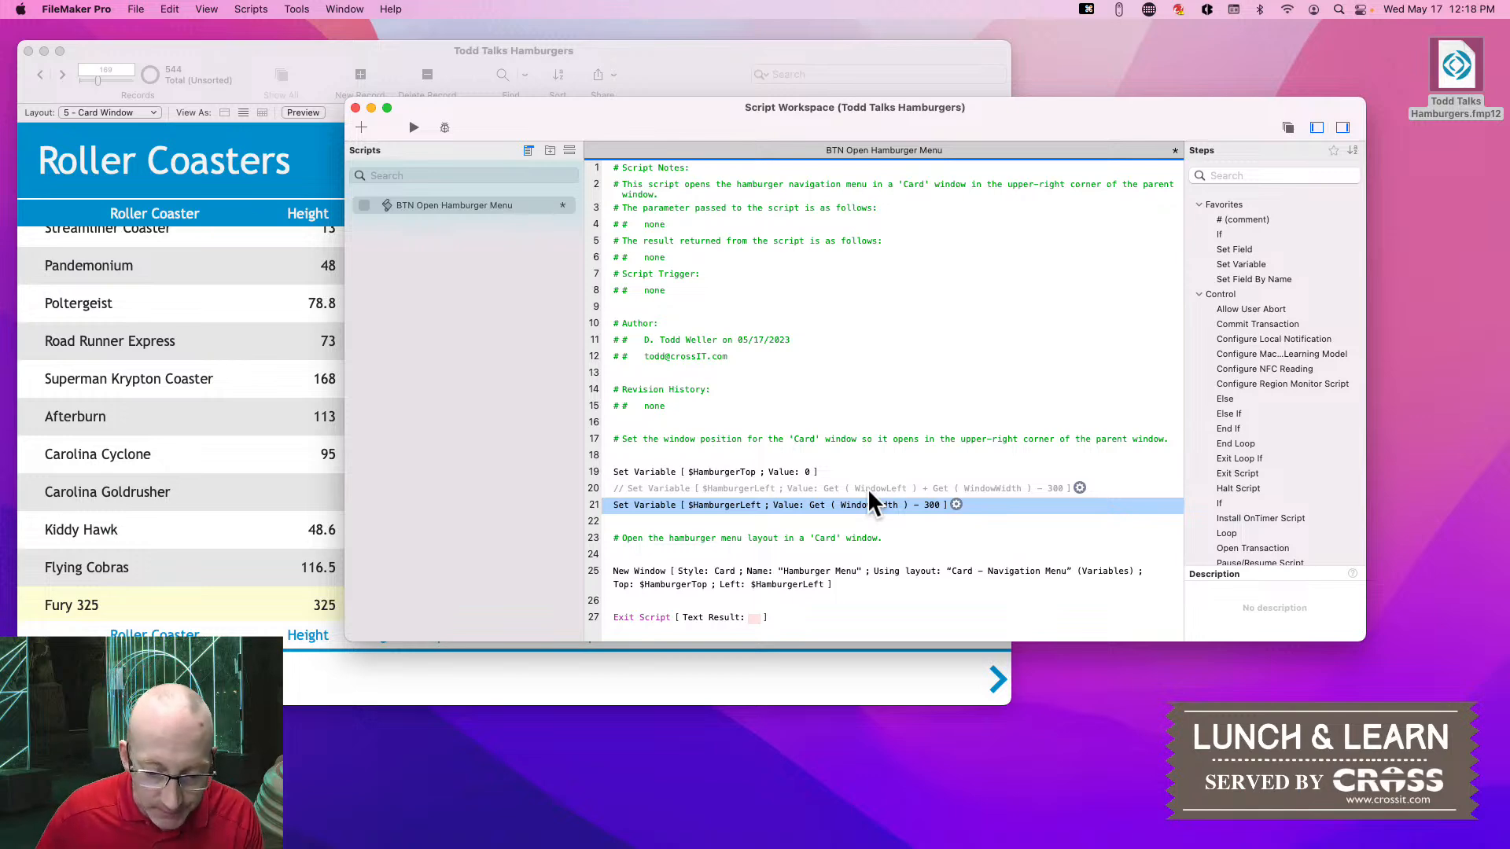
Switch the "5 - Card Window" layout to Layout mode and copy its hamburger button
drag(670, 60, 753, 66)
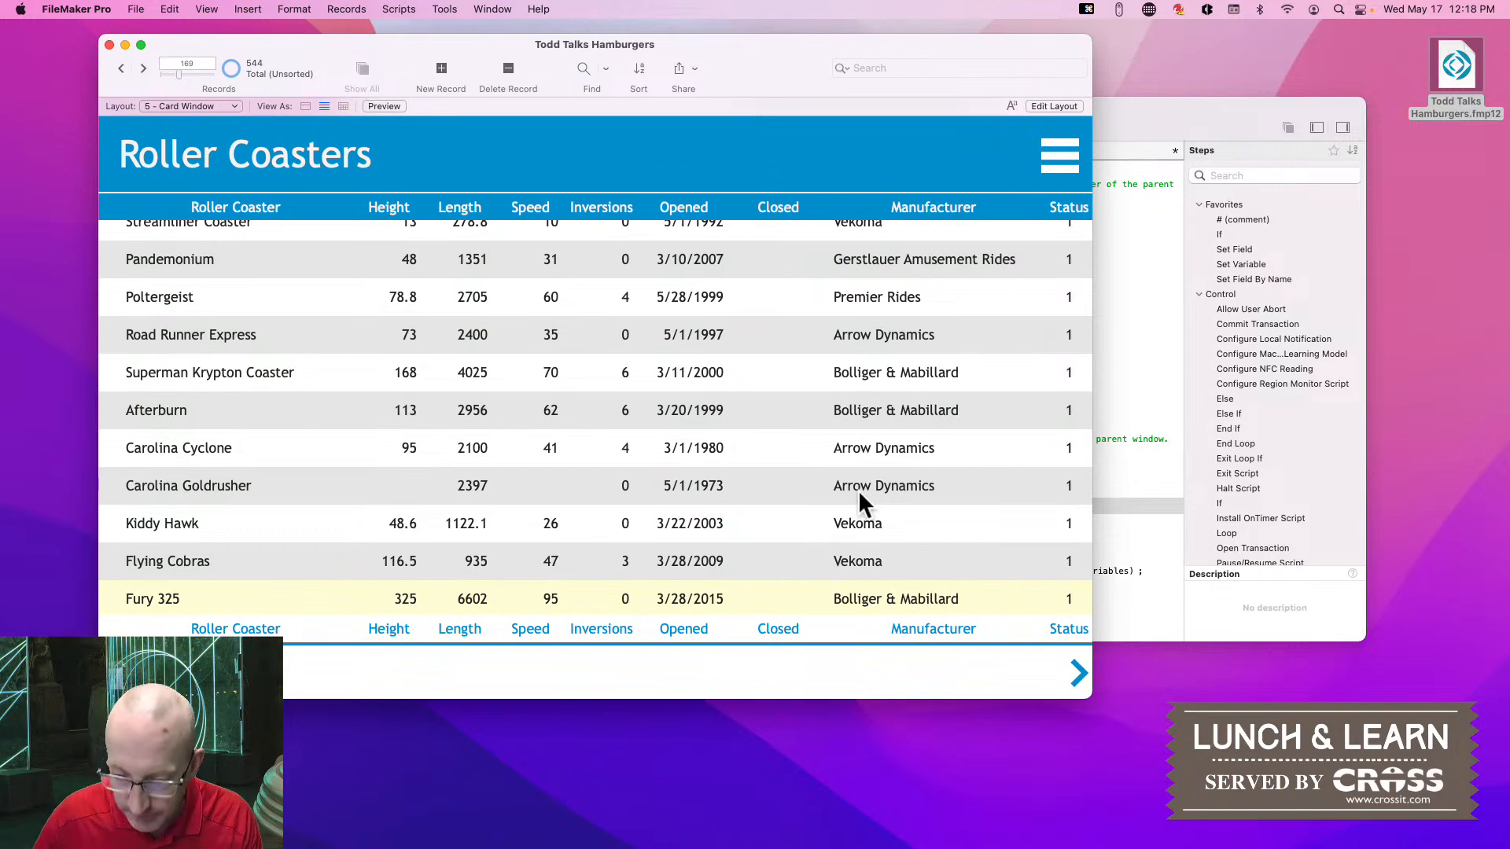
key(super+l)
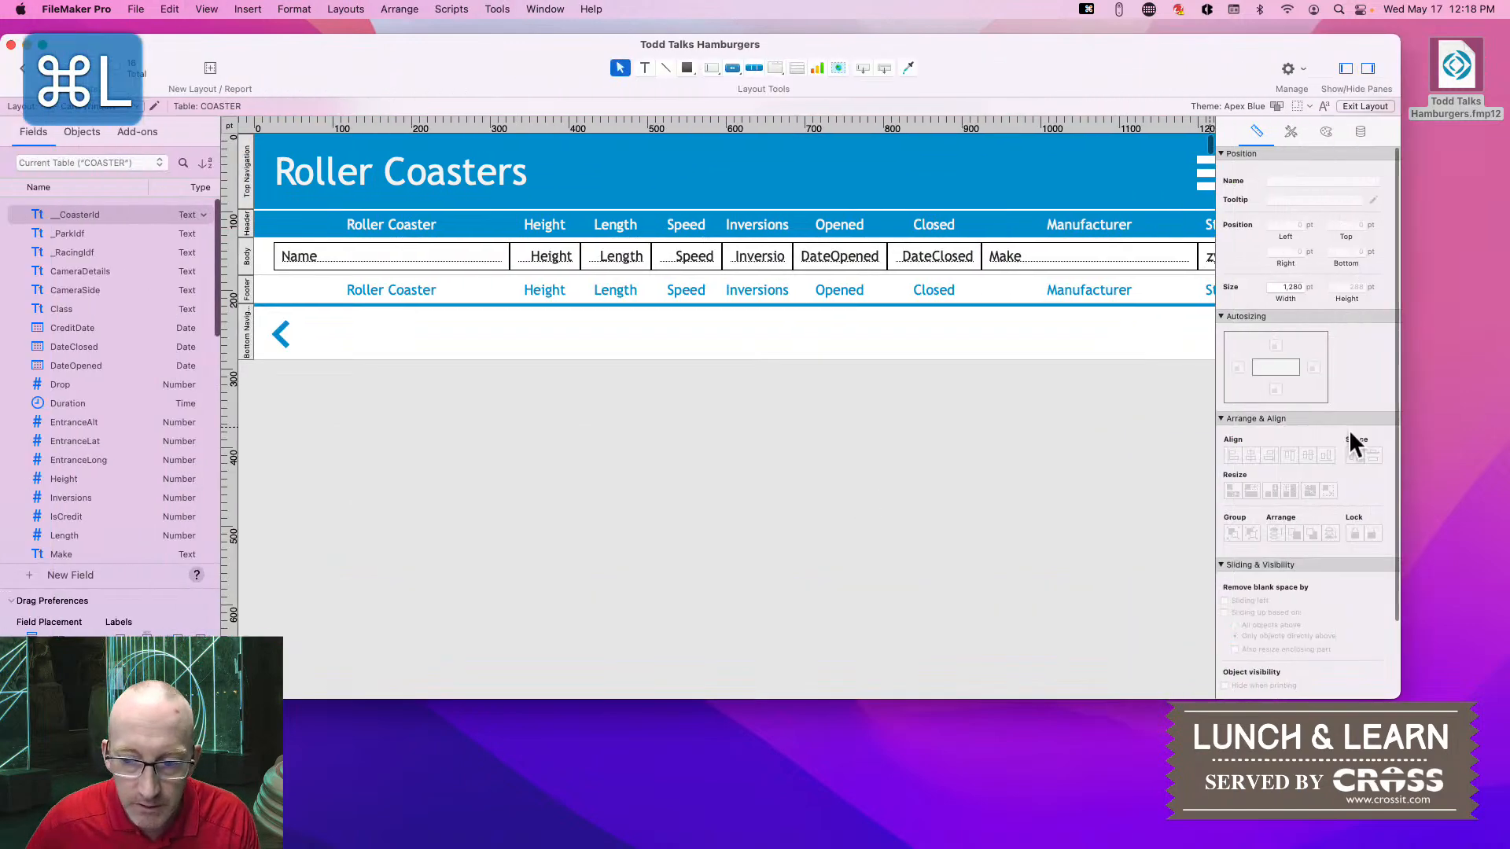
scroll(1110, 204, right, 2)
scroll(1079, 182, left, 3)
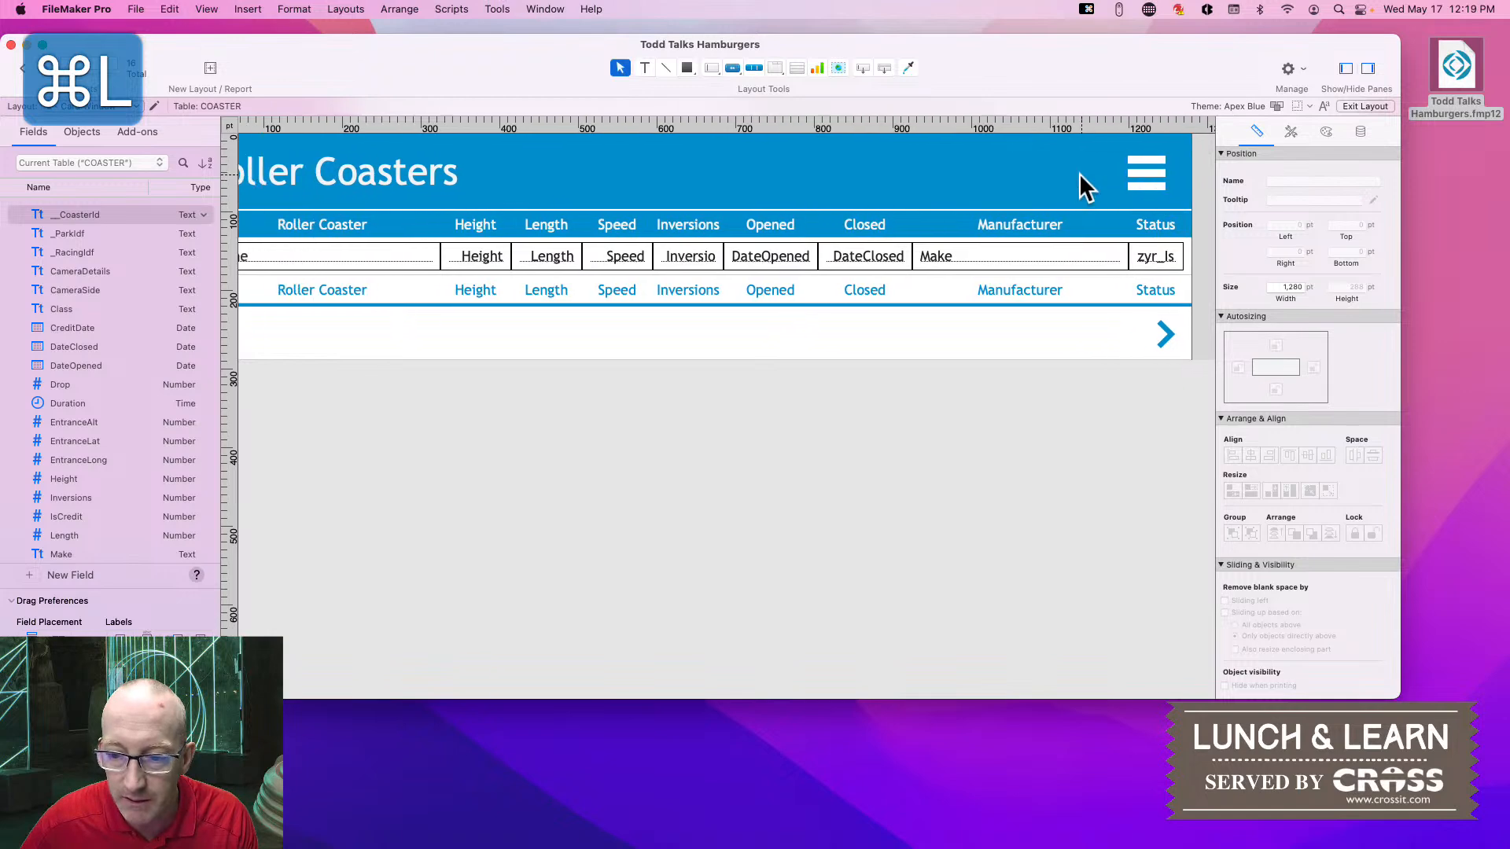
click(1150, 177)
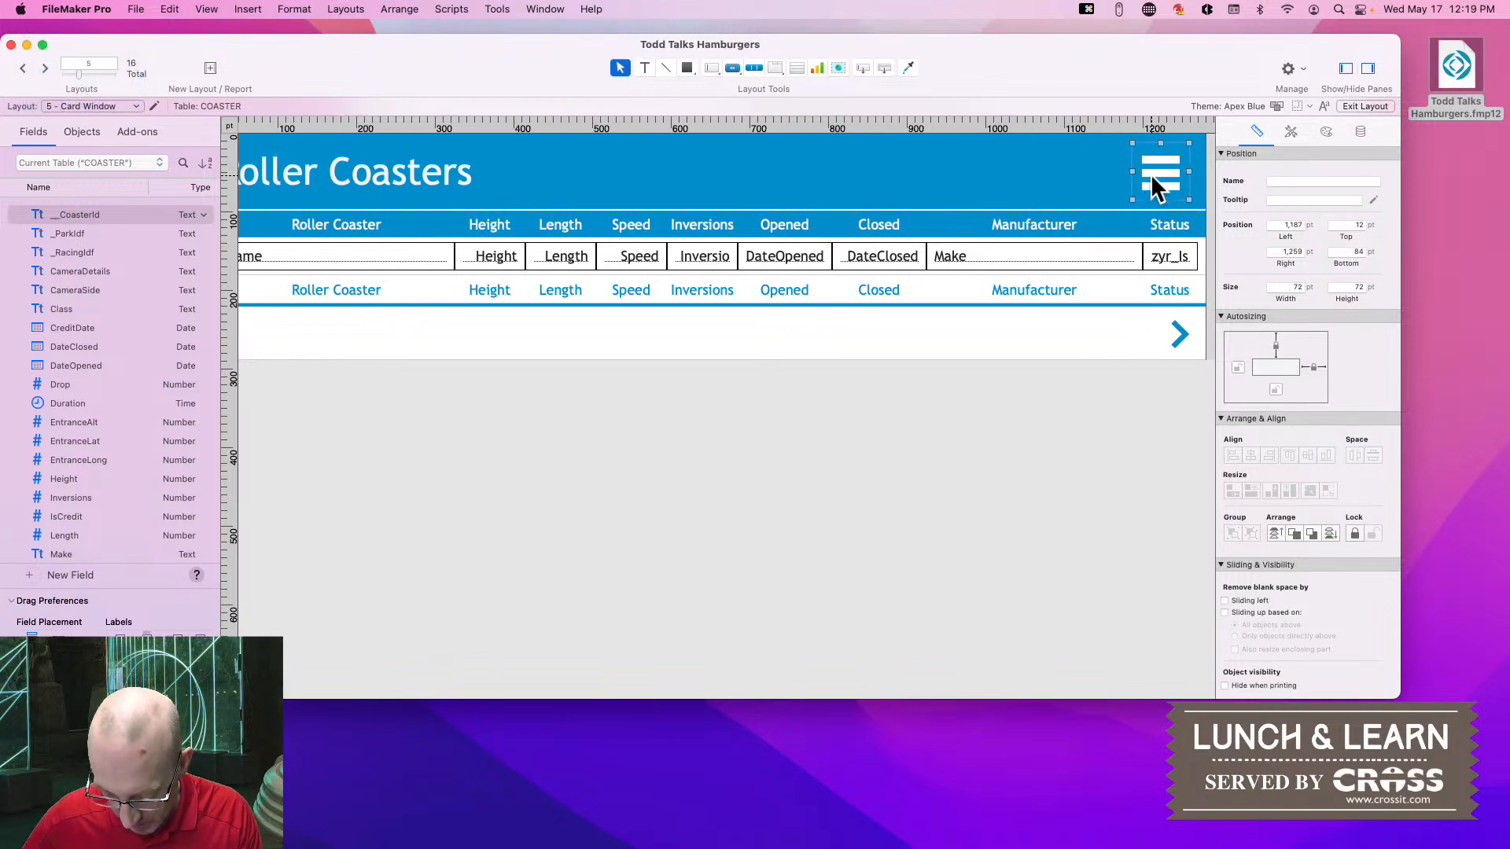
key(super+c)
scroll(937, 397, left, 3)
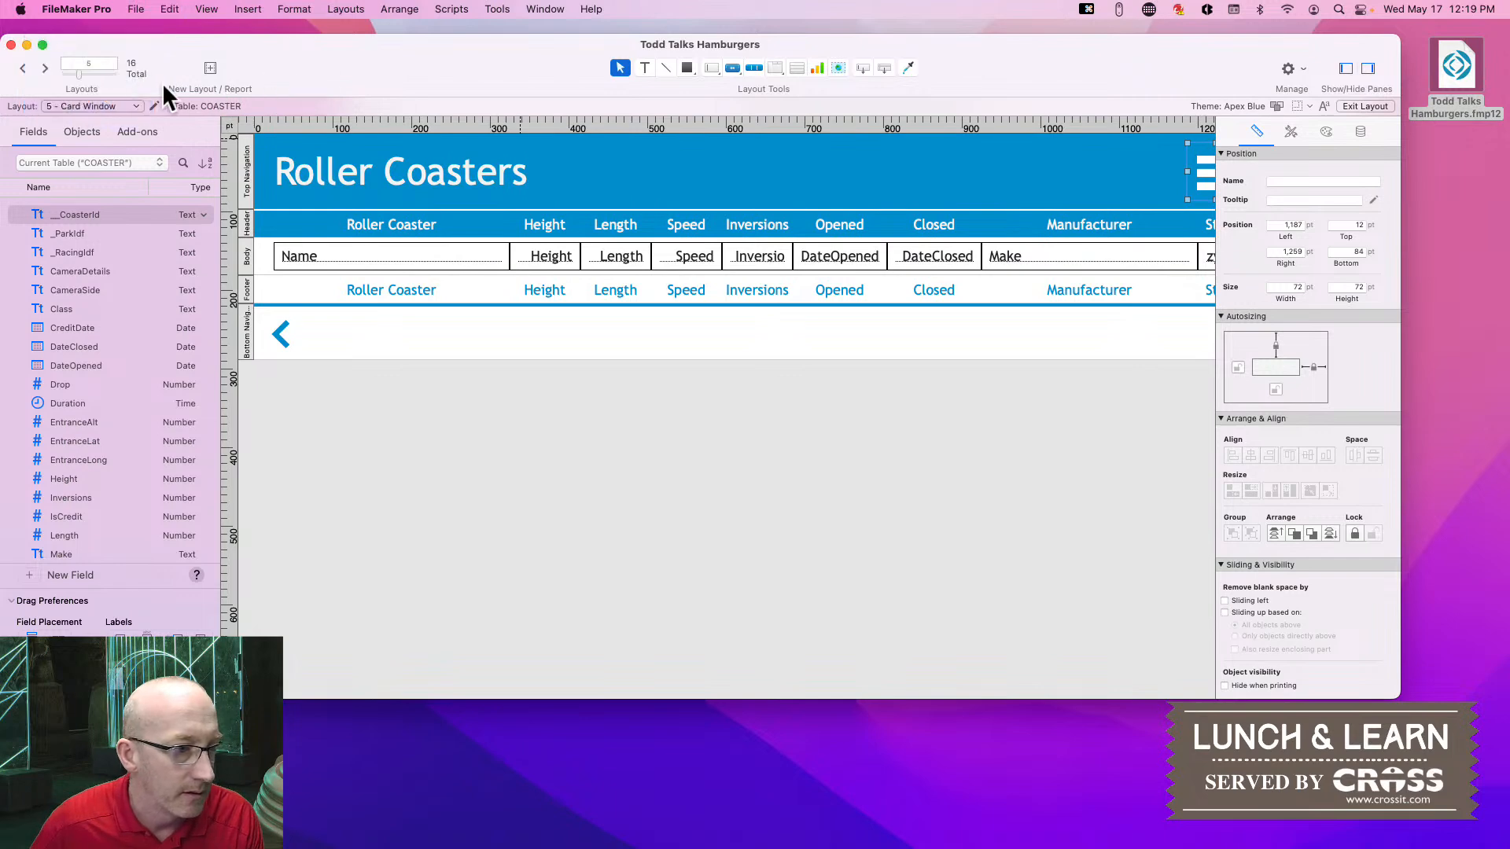
On the "6 - Amusement Parks" layout, delete the old hamburger button and the hidden popover button, and move the title to the header's left edge
click(45, 68)
click(46, 68)
click(30, 69)
click(299, 163)
shift+click(544, 143)
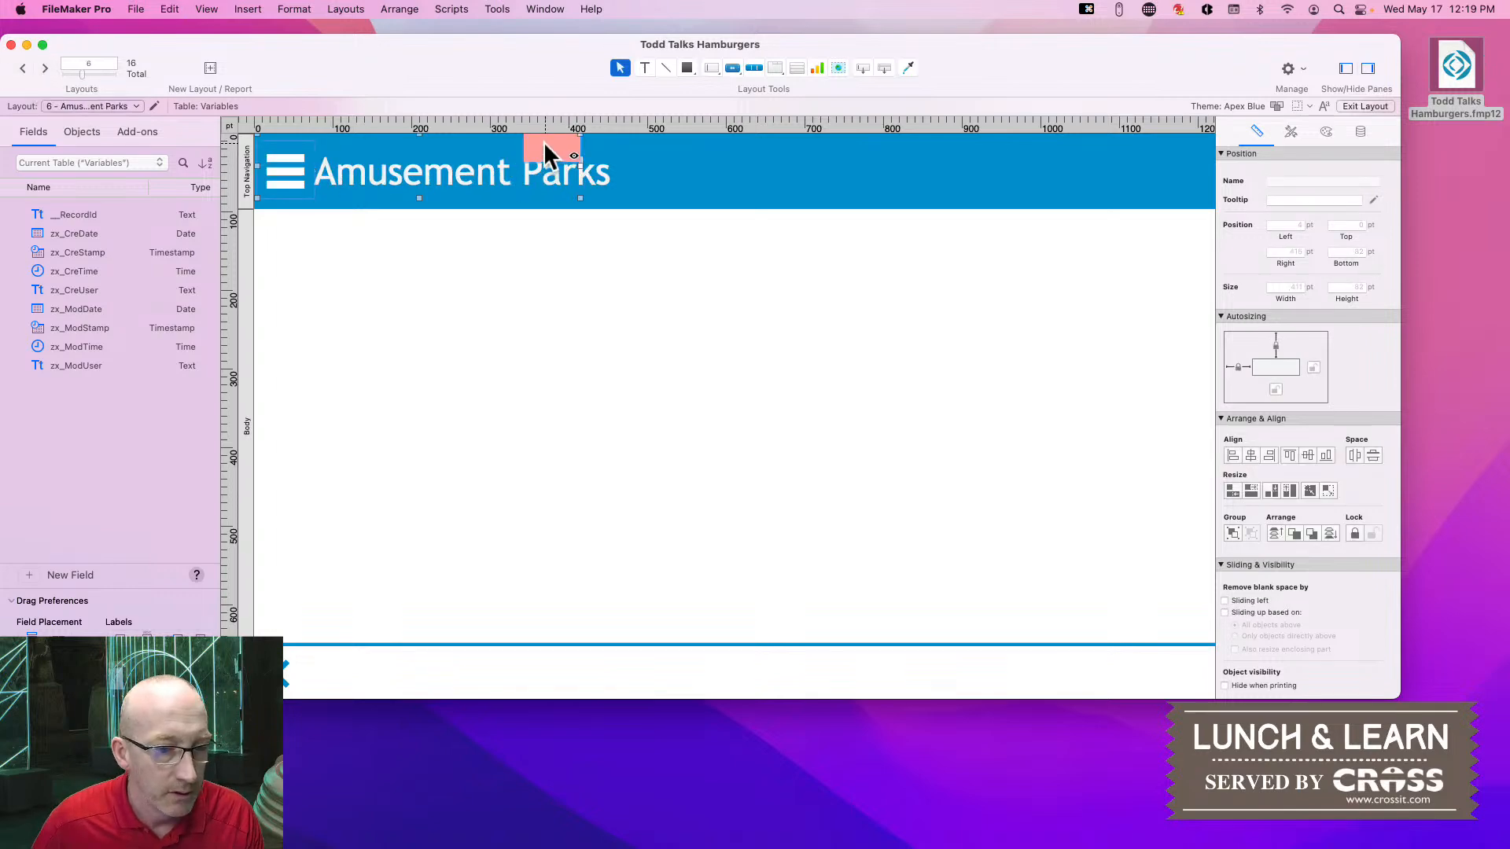
key(BackSpace)
drag(435, 181, 394, 177)
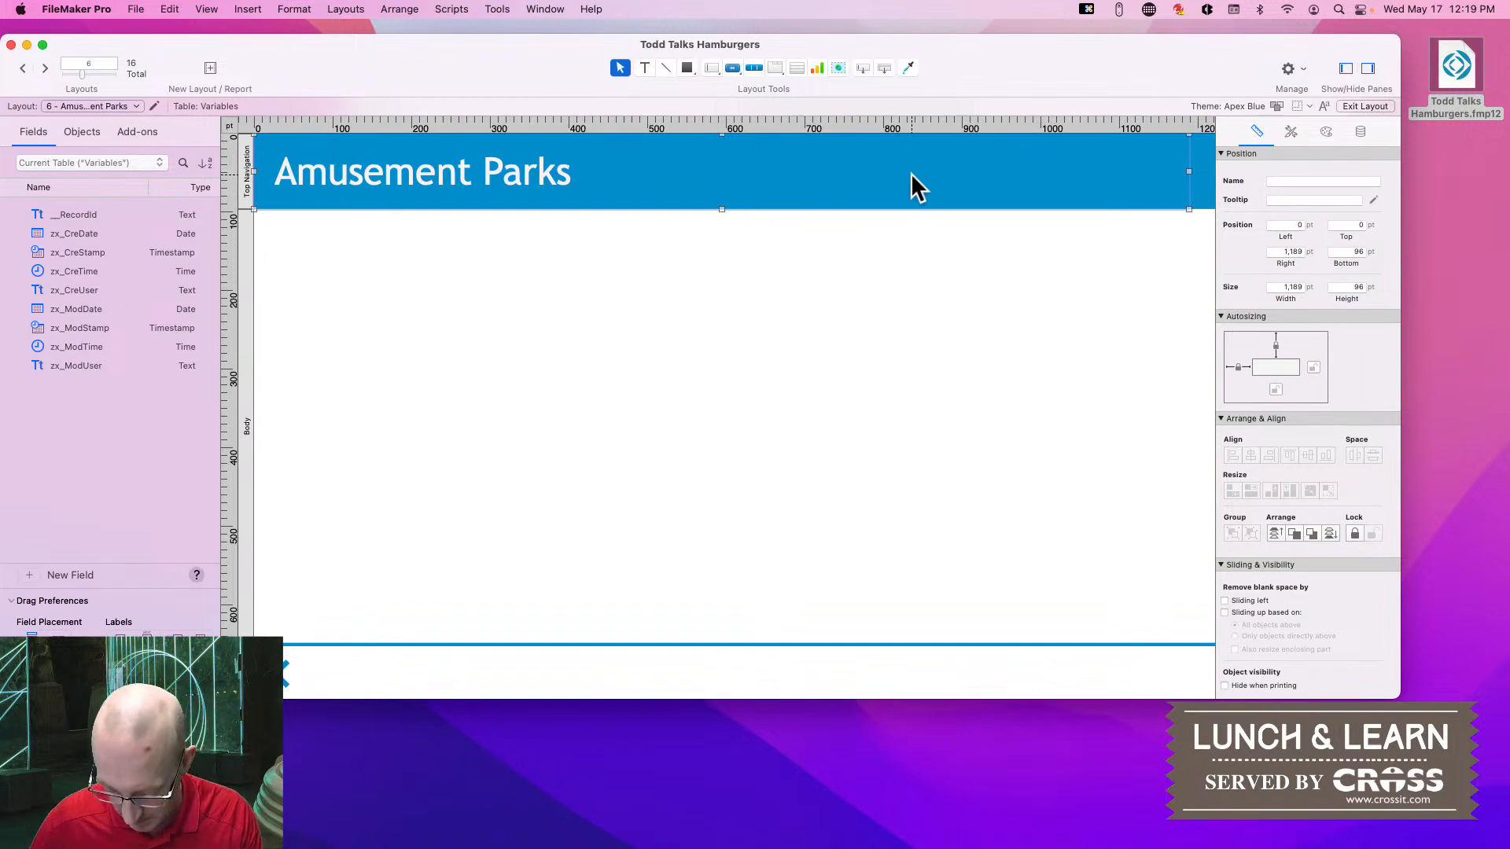
Paste the copied hamburger button into the Amusement Parks header and position it at the right end, 1,188 pt left and 12 pt top
key(super+v)
scroll(1033, 210, right, 5)
drag(1092, 184, 1097, 174)
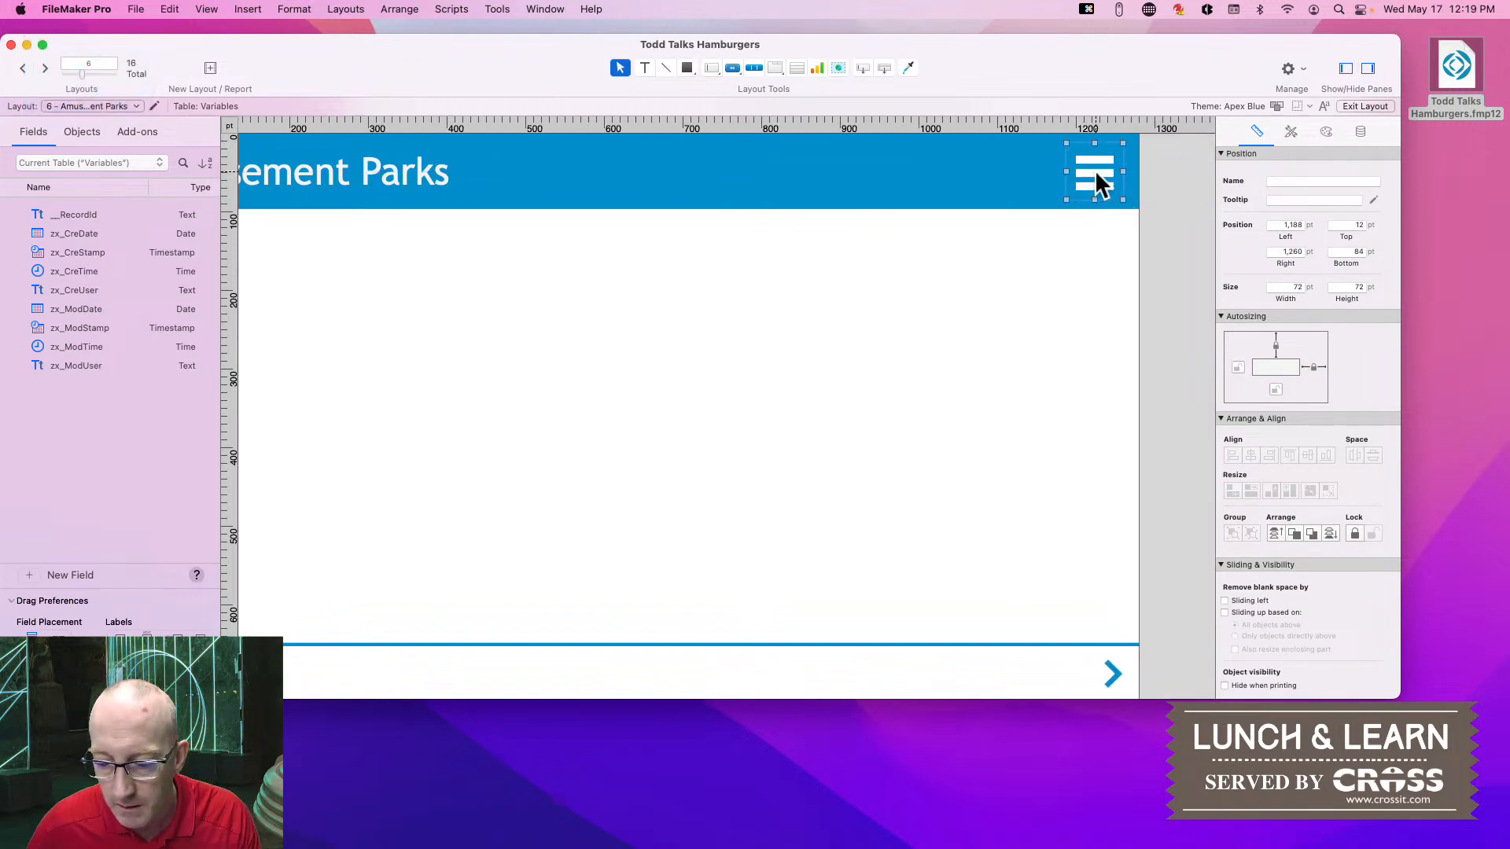
Save the Amusement Parks layout; on "8 - Flat Rides", delete the old hamburger button and move the title to the header's left edge
key(super+s)
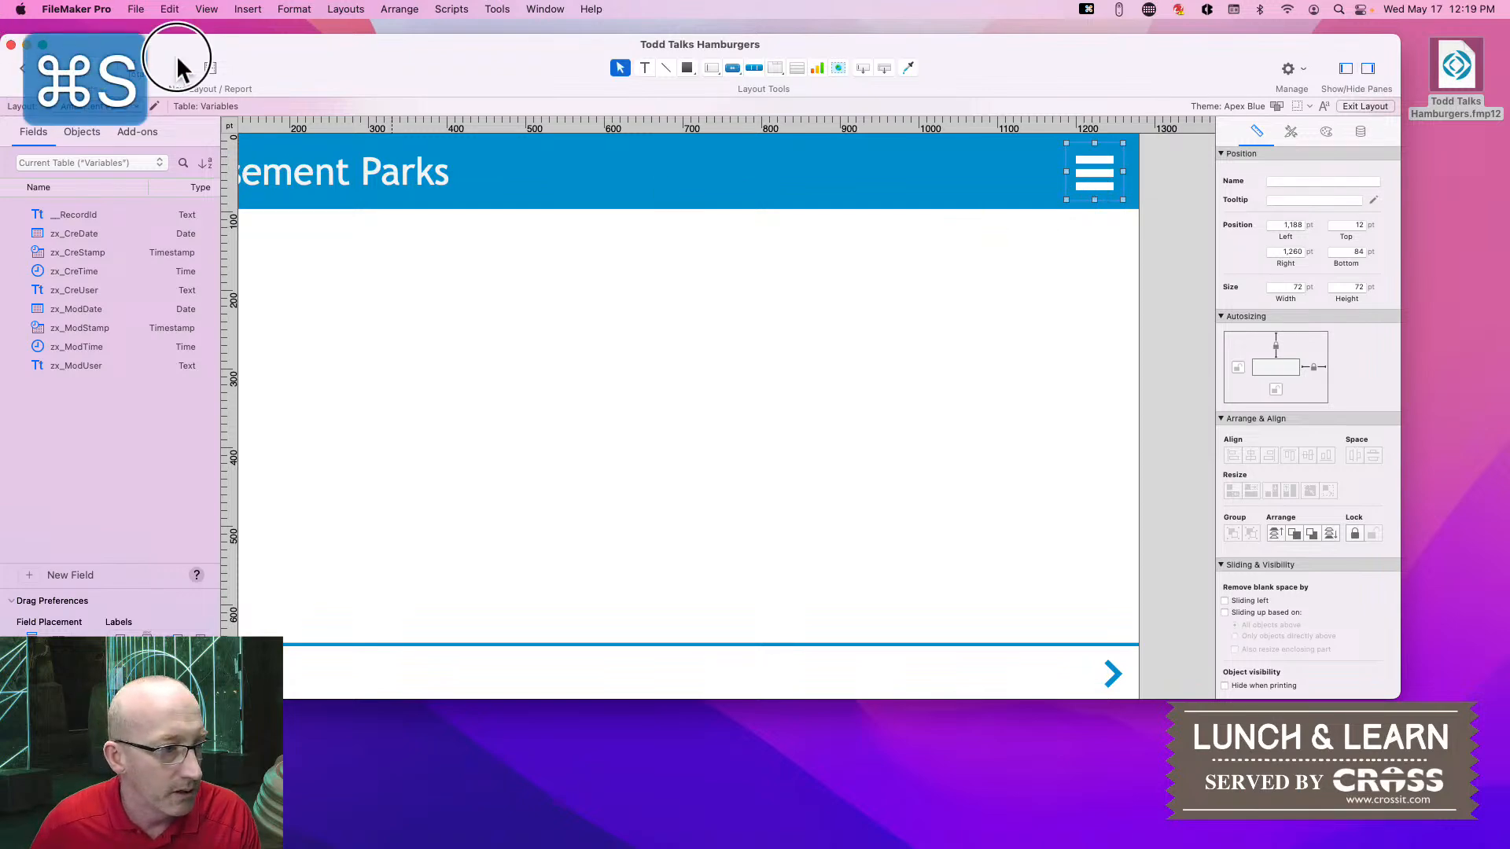
click(45, 69)
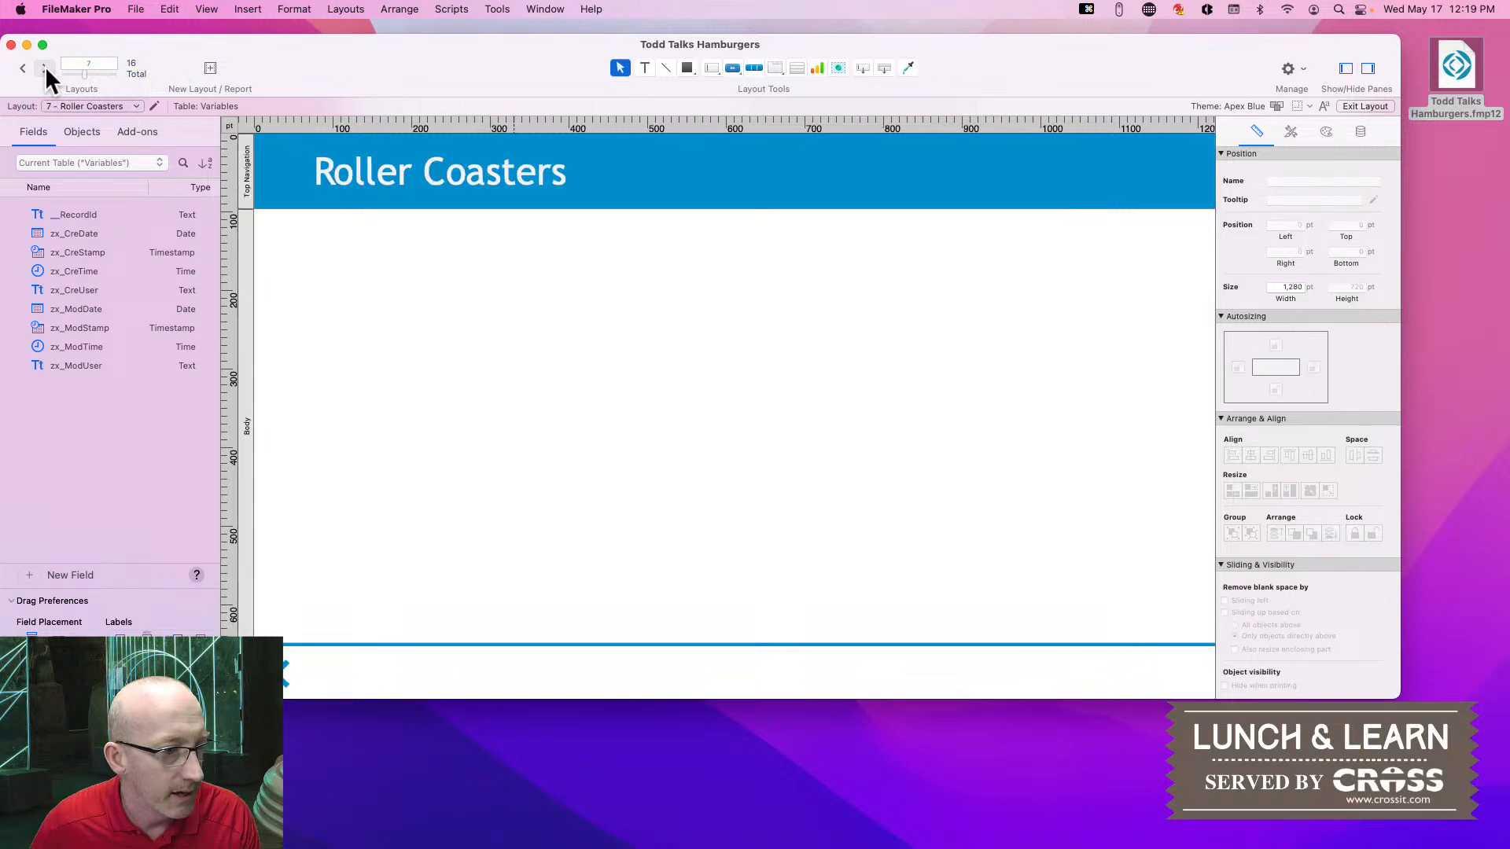
click(45, 68)
click(276, 173)
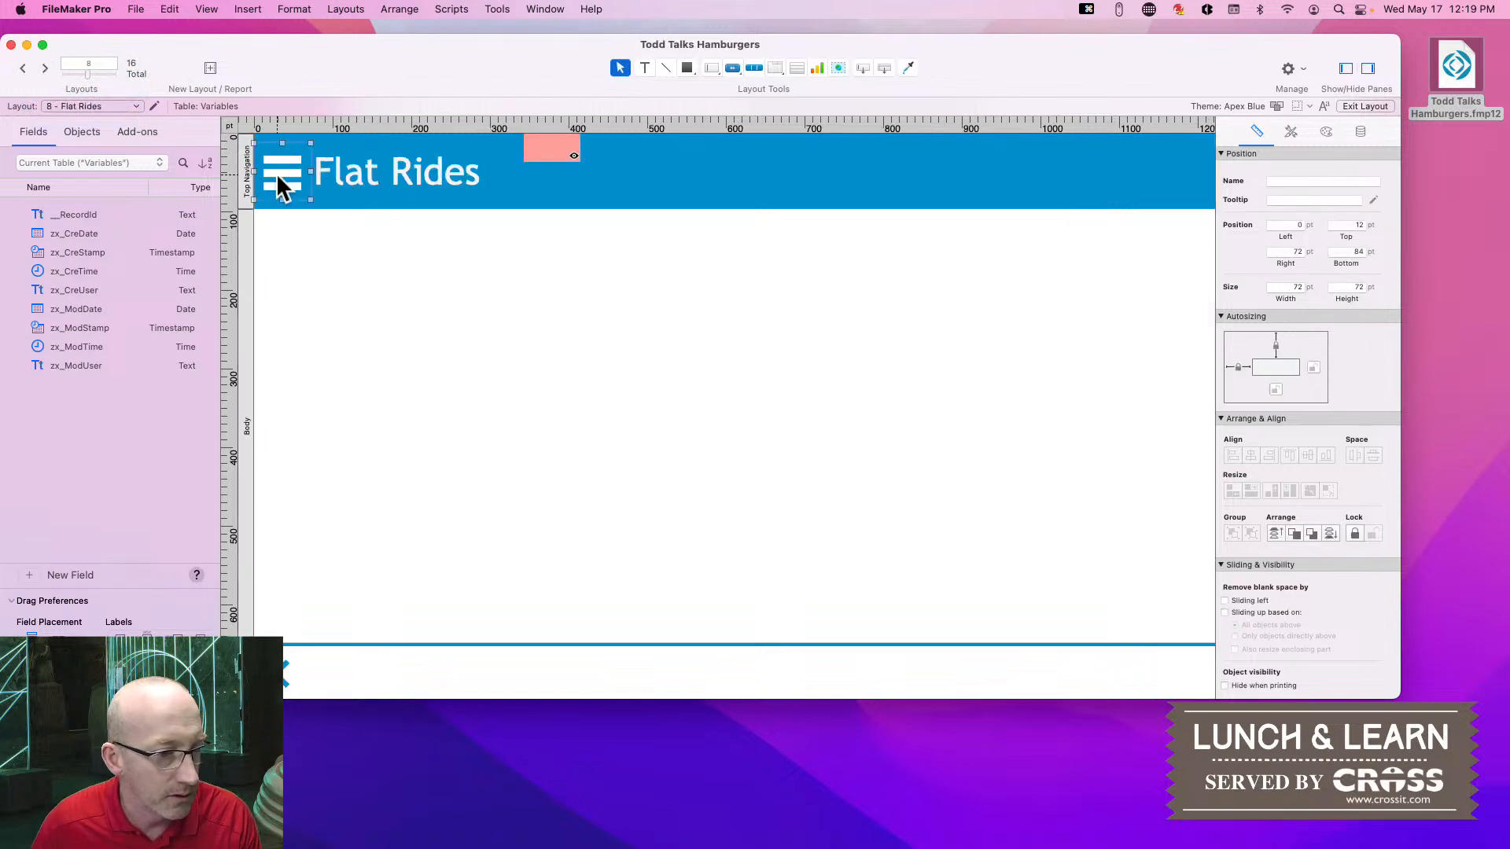
key(Delete)
drag(381, 160, 341, 163)
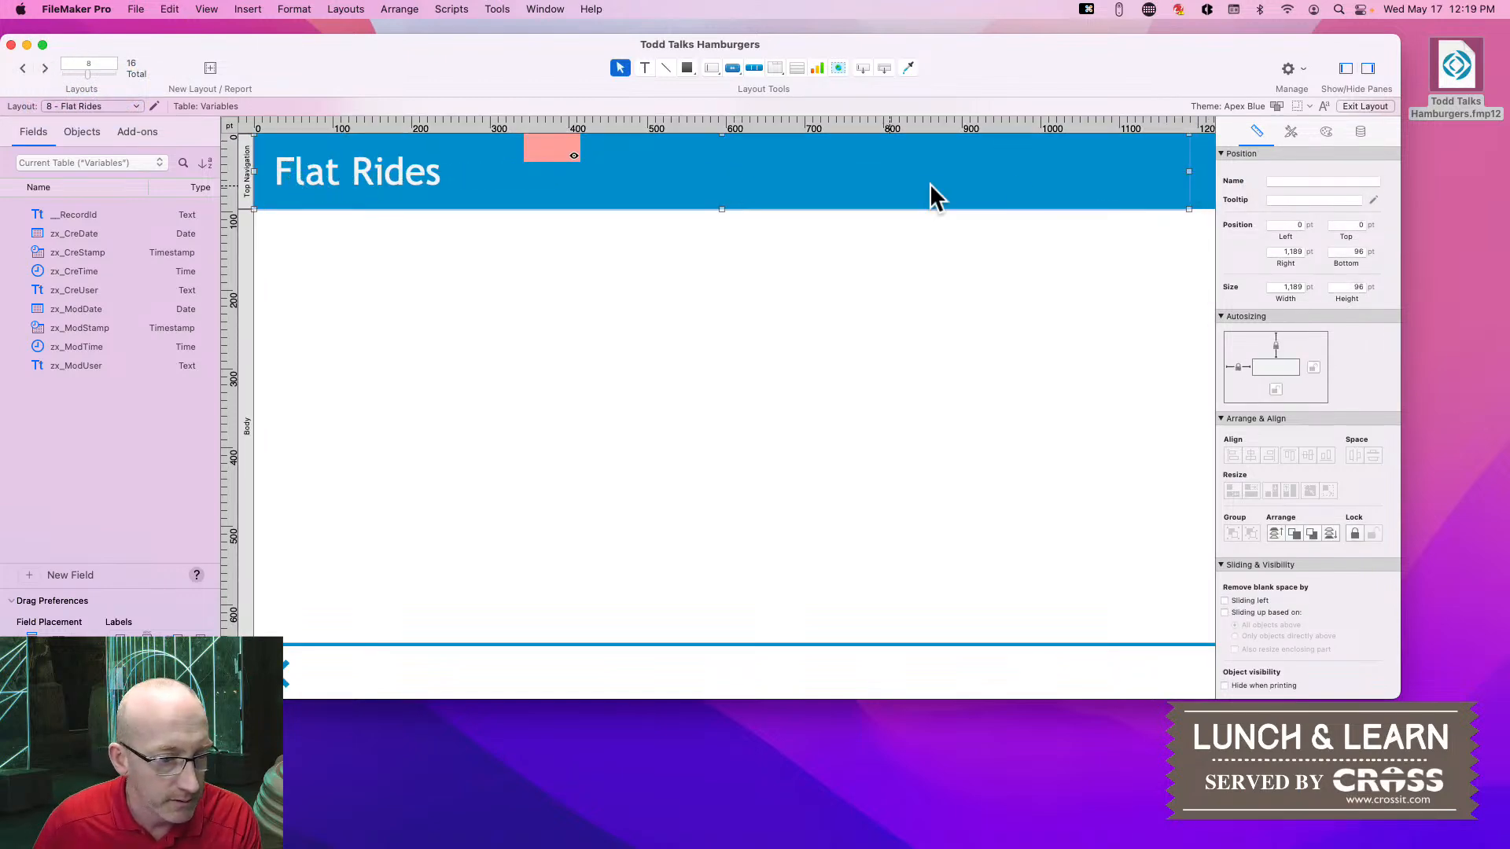
Paste the copied hamburger button at the right end of the Flat Rides header and save the layout
key(super+v)
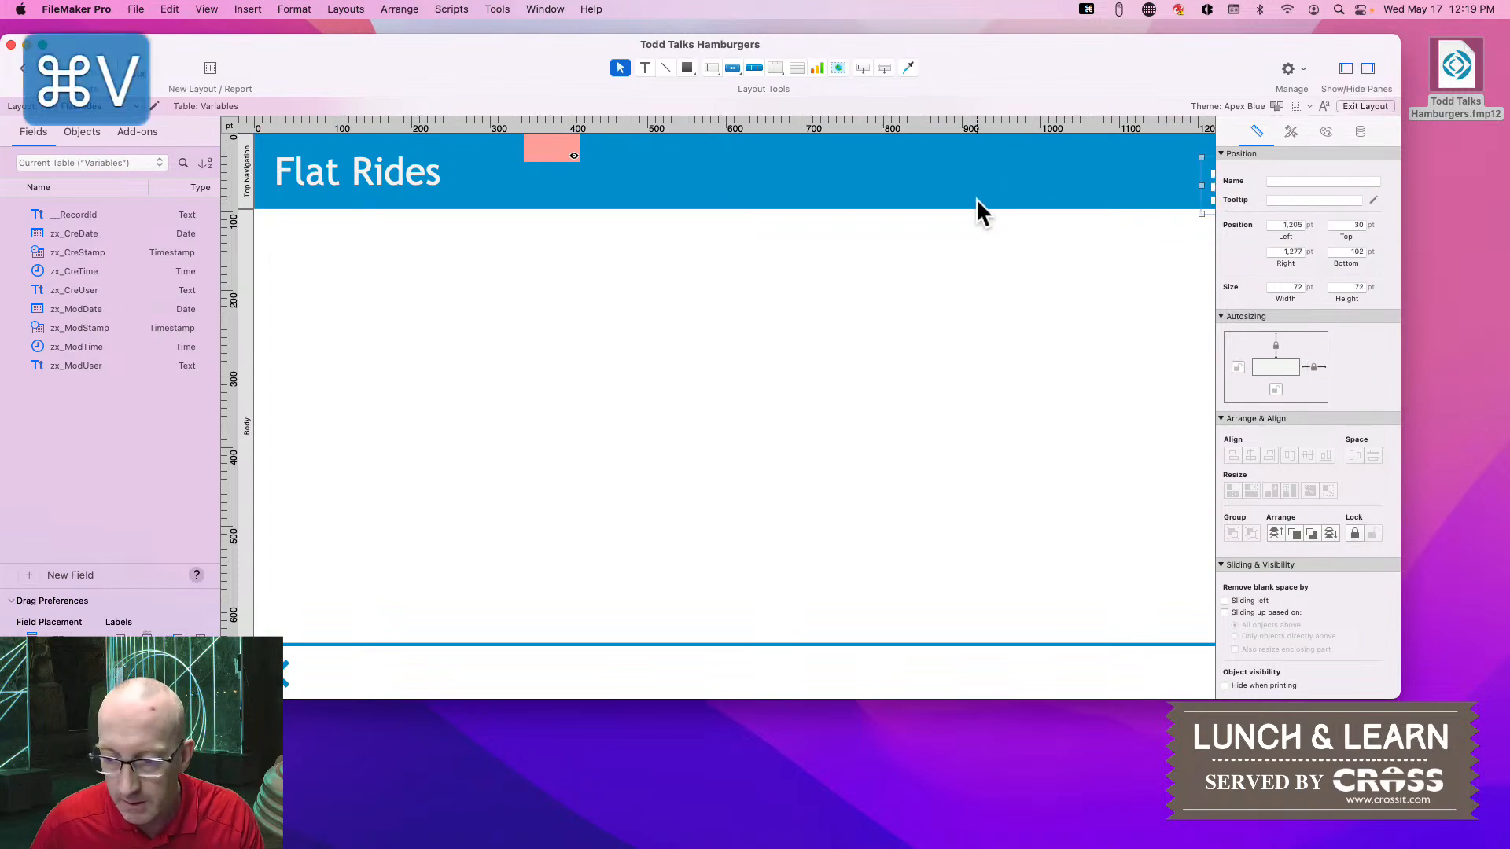
drag(1059, 184, 1078, 165)
key(super+s)
click(910, 281)
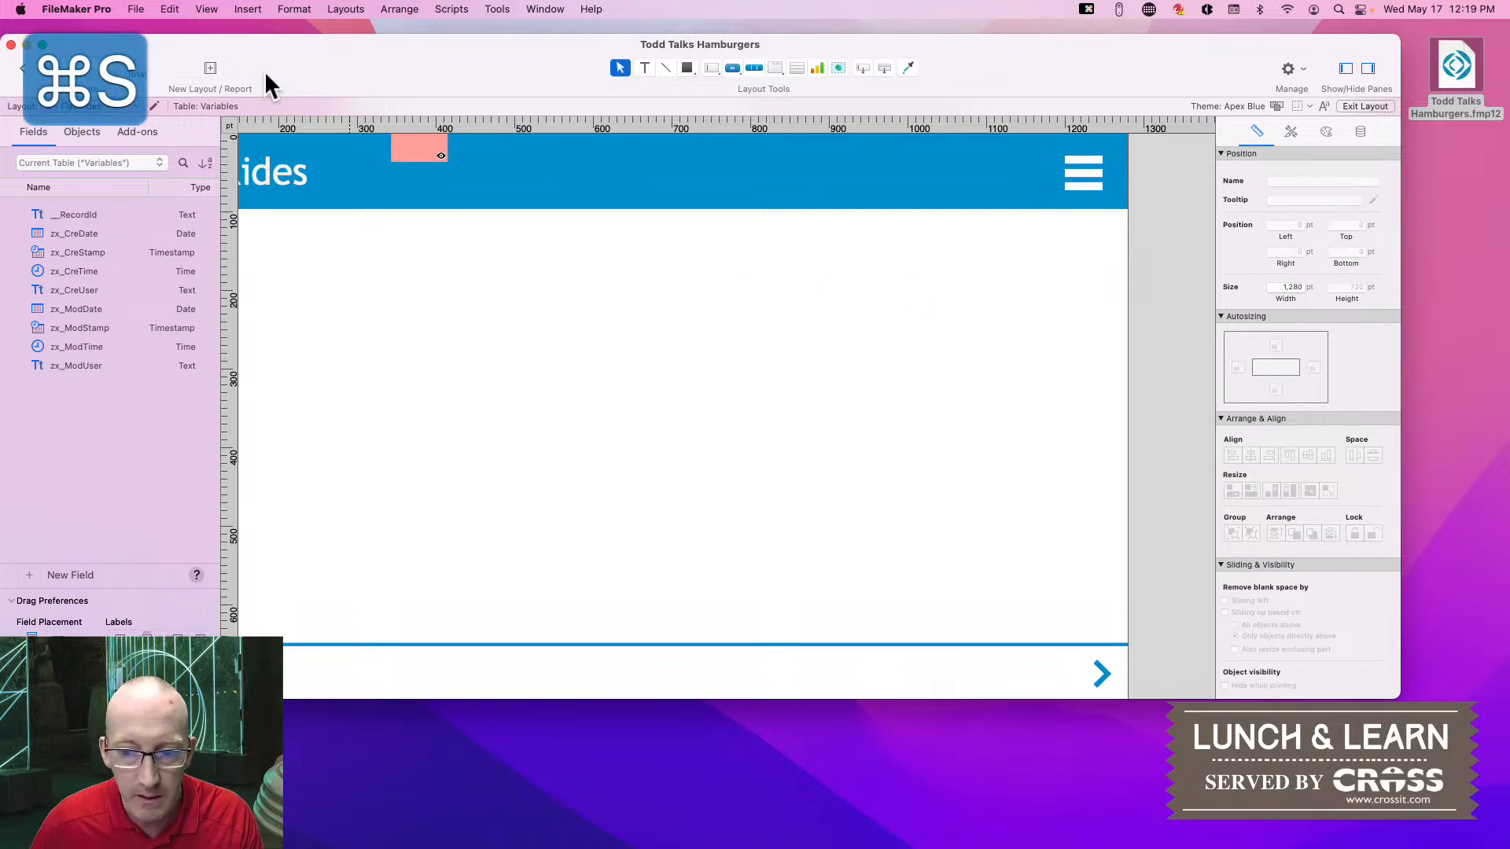
On "9 - Dining Options", move the title to the header's left edge, paste the hamburger button at 1,142 pt left and 12 pt top, and save
click(45, 69)
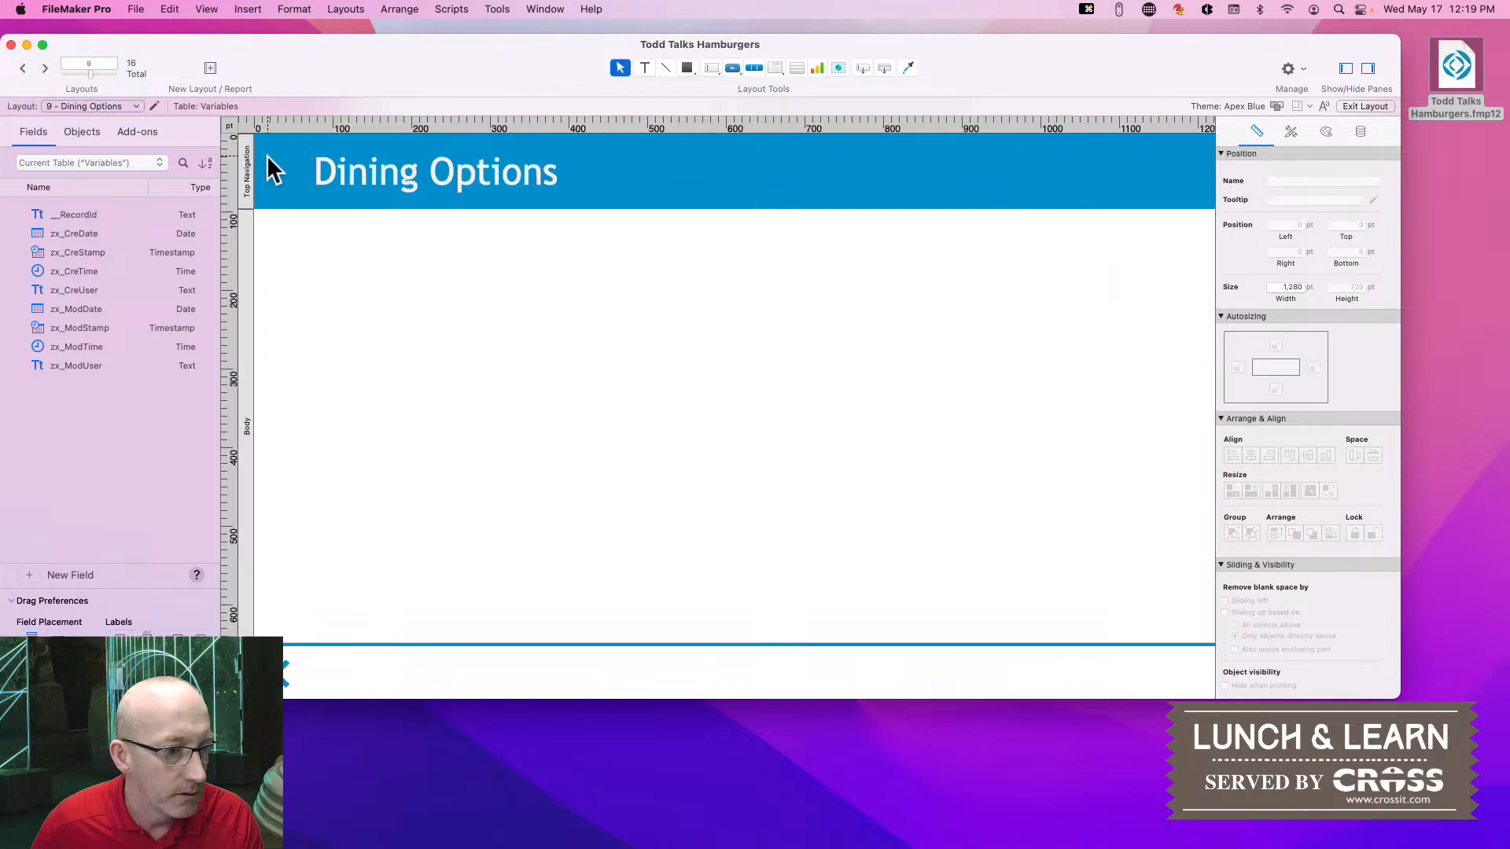
drag(377, 179, 341, 192)
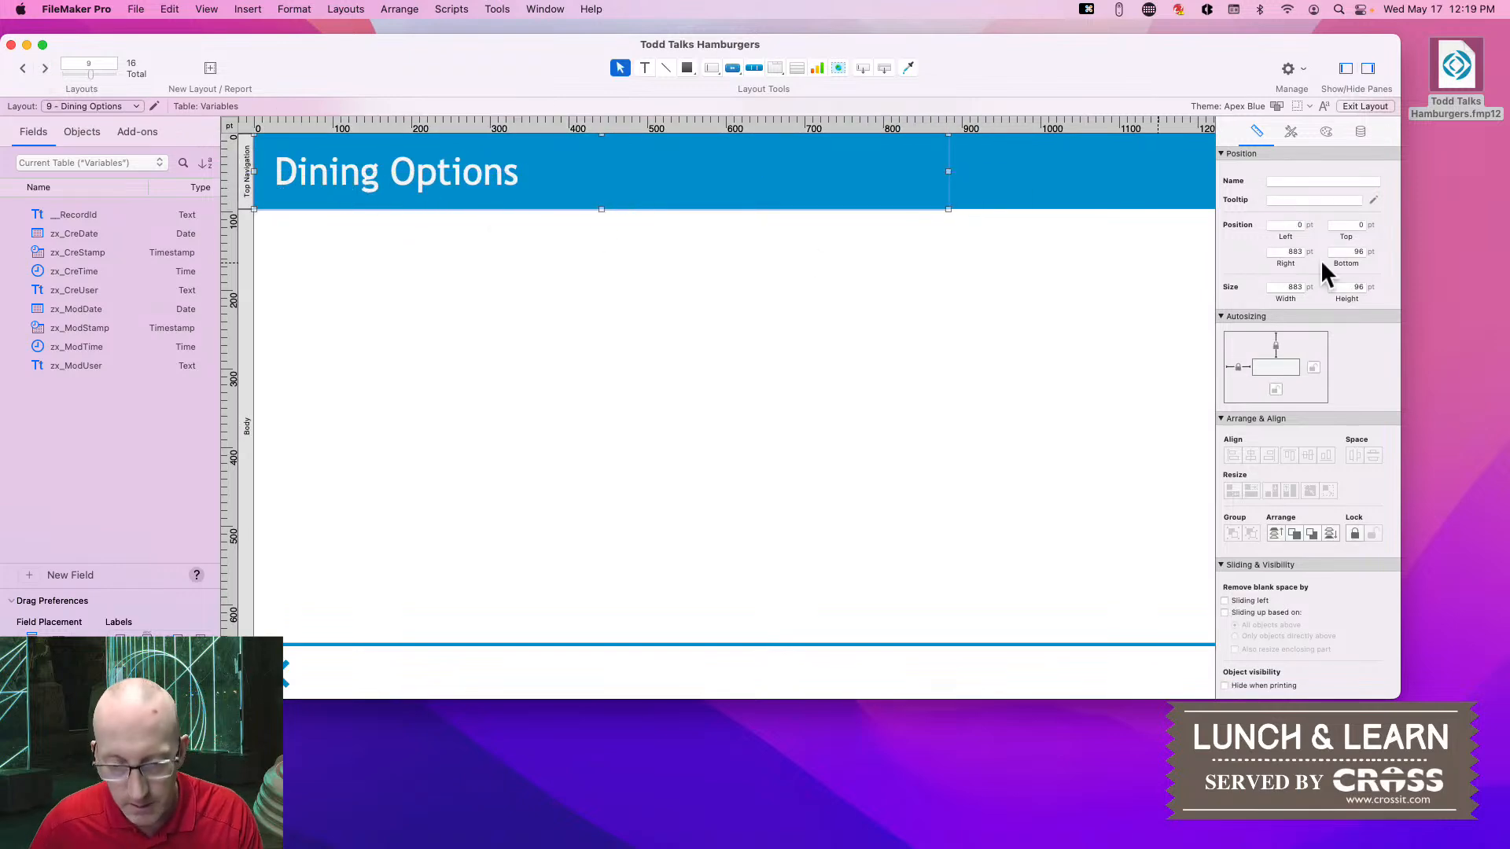
key(cmd+v)
drag(1145, 179, 1181, 170)
key(super+s)
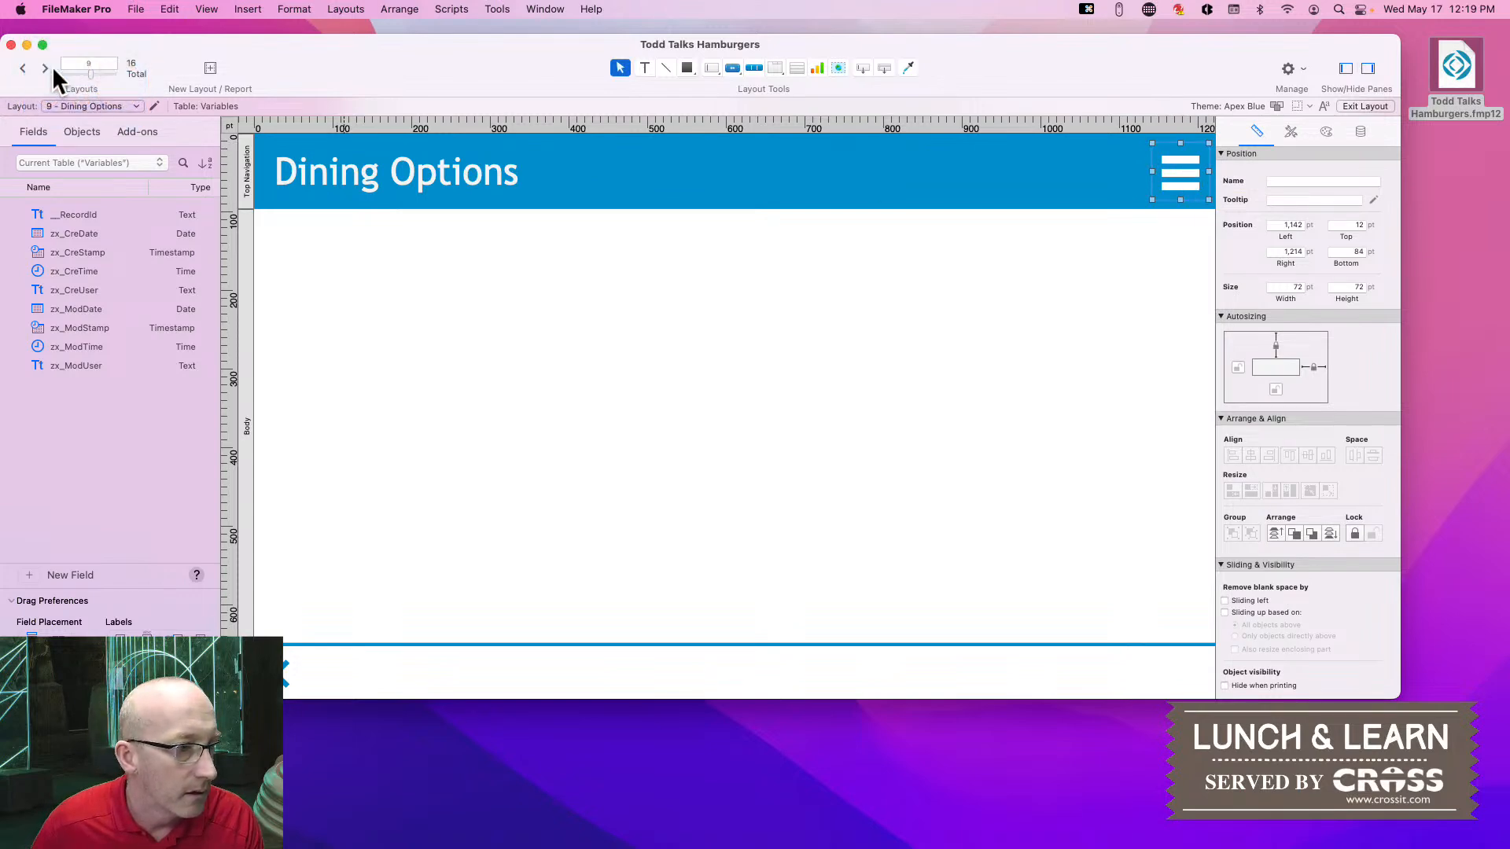
On the "10 - Hotels Nearby" layout, paste the hamburger button into the header at 1,188 pt left and 12 pt top, and save
click(46, 67)
click(404, 183)
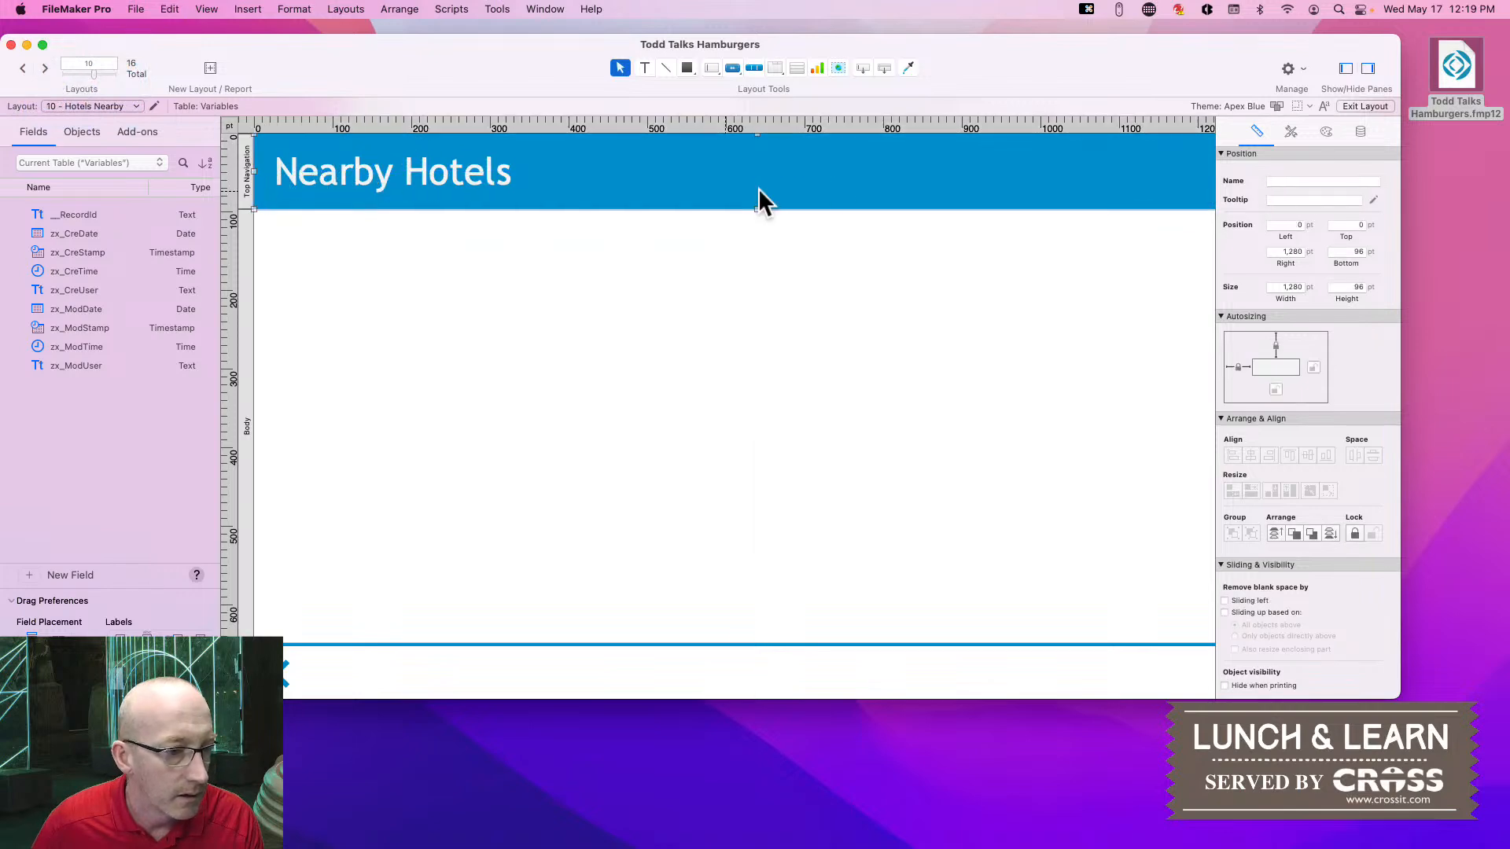
right_click(861, 186)
key(super+v)
drag(1085, 203, 1115, 173)
scroll(907, 291, left, 5)
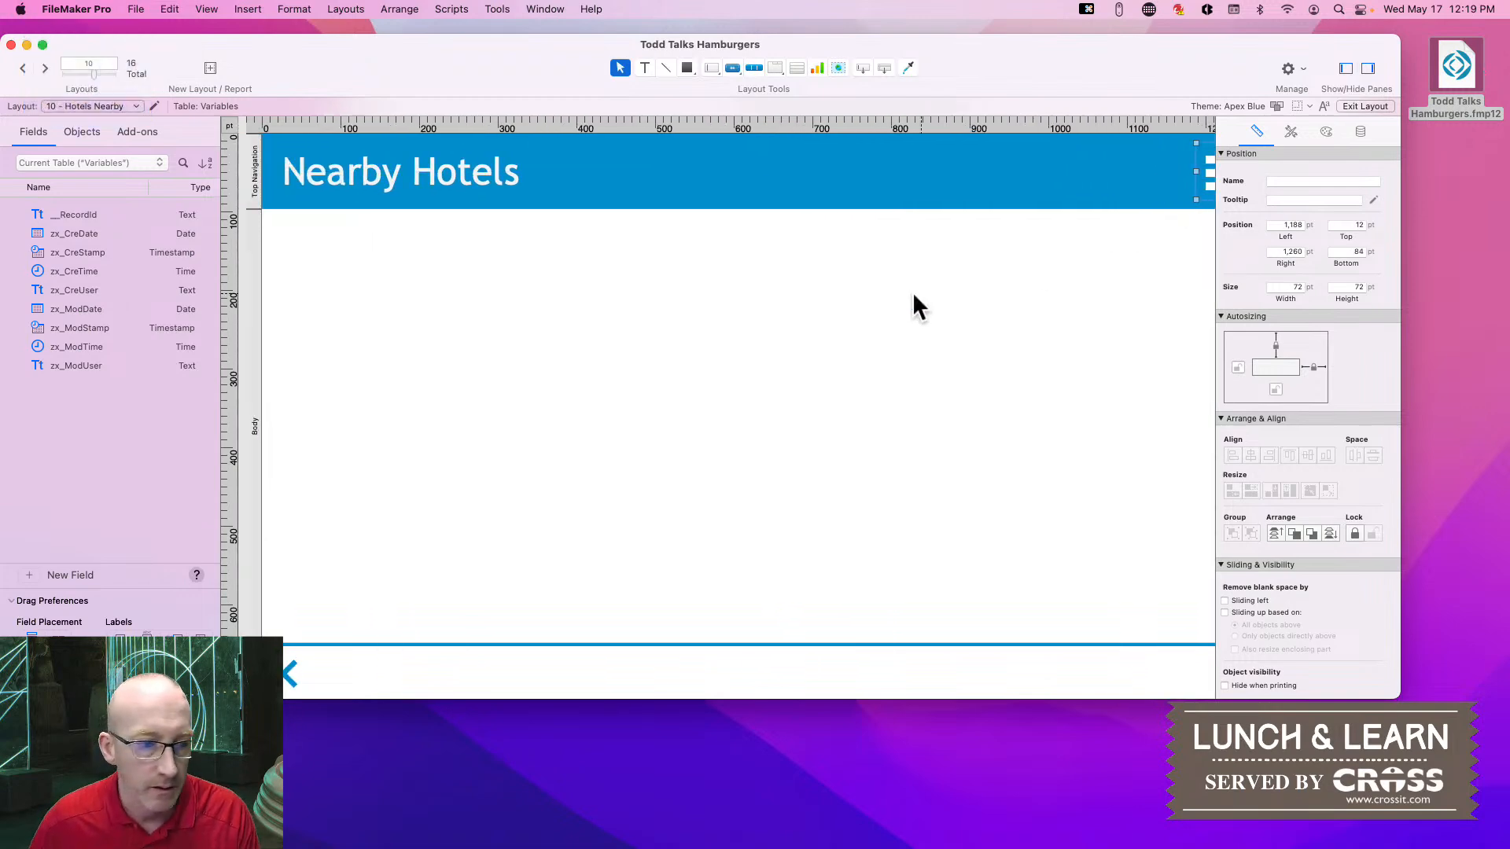
key(super+s)
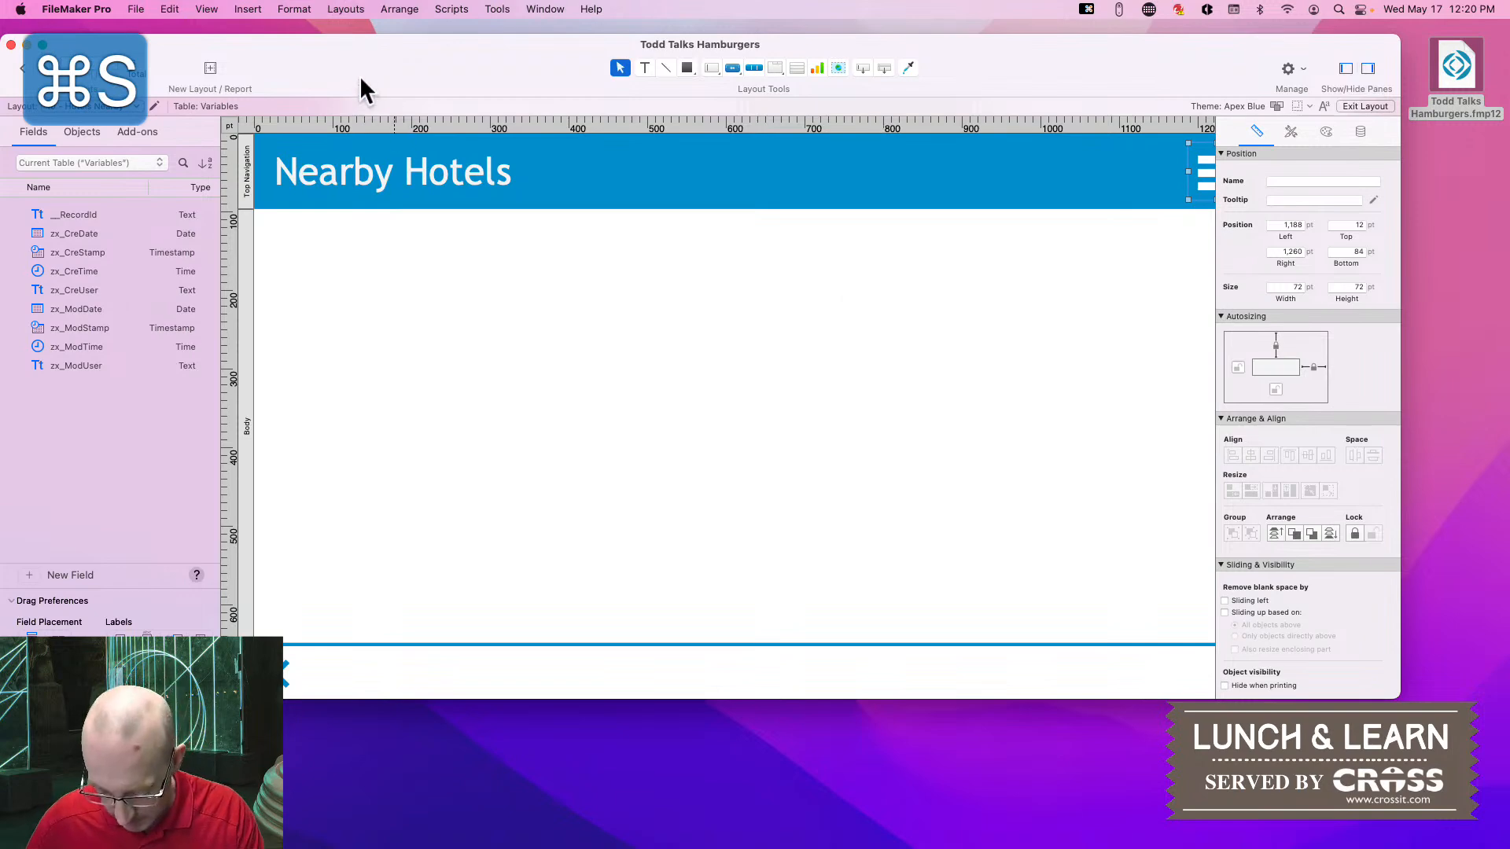
Check the Nearby Hotels layout in Browse mode, return to Layout mode and view its Layout Setup without changing anything
key(super+b)
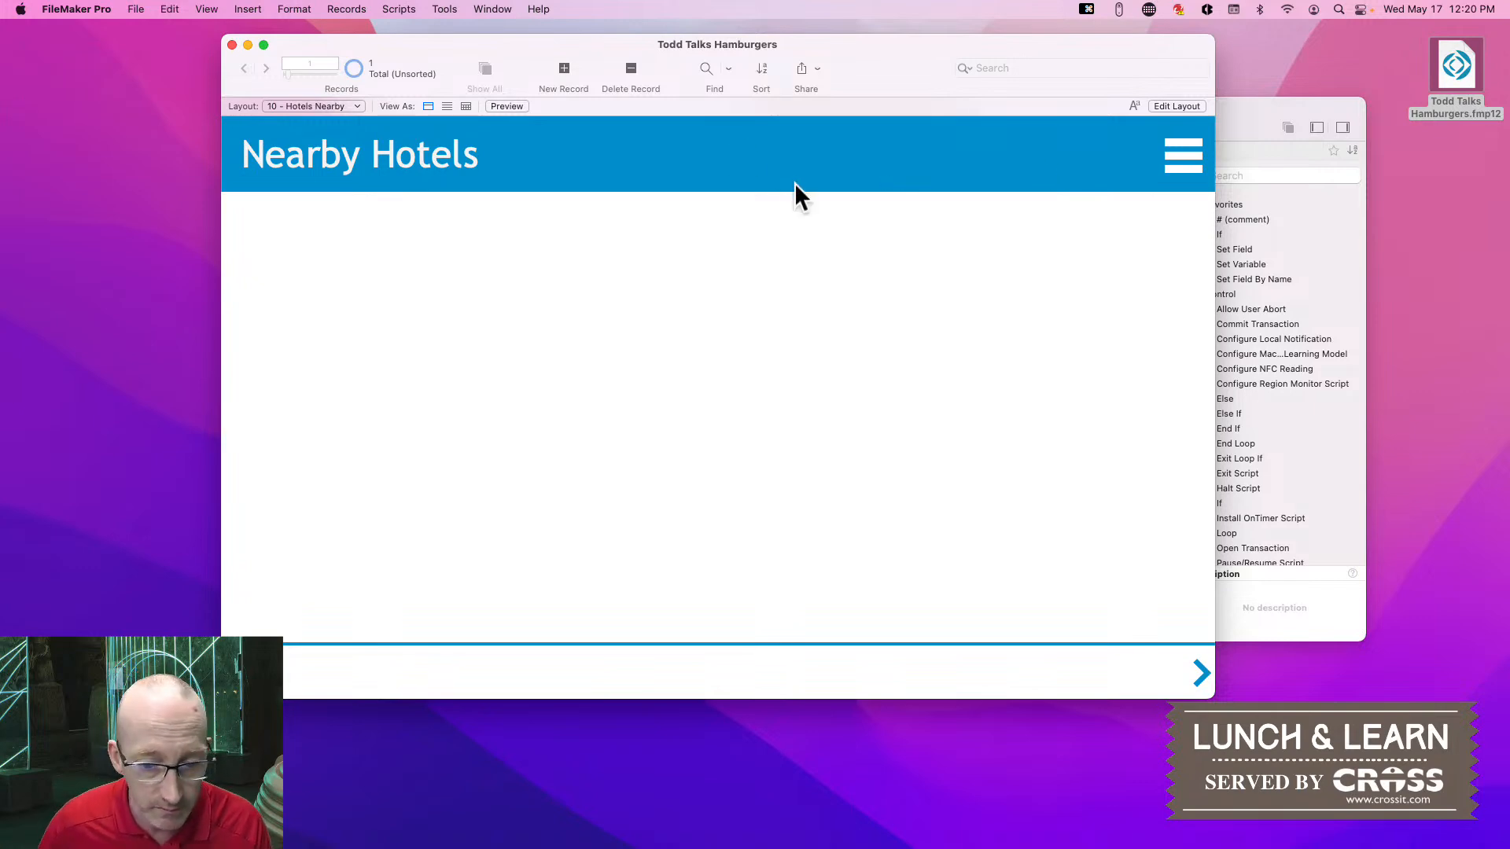
key(super+l)
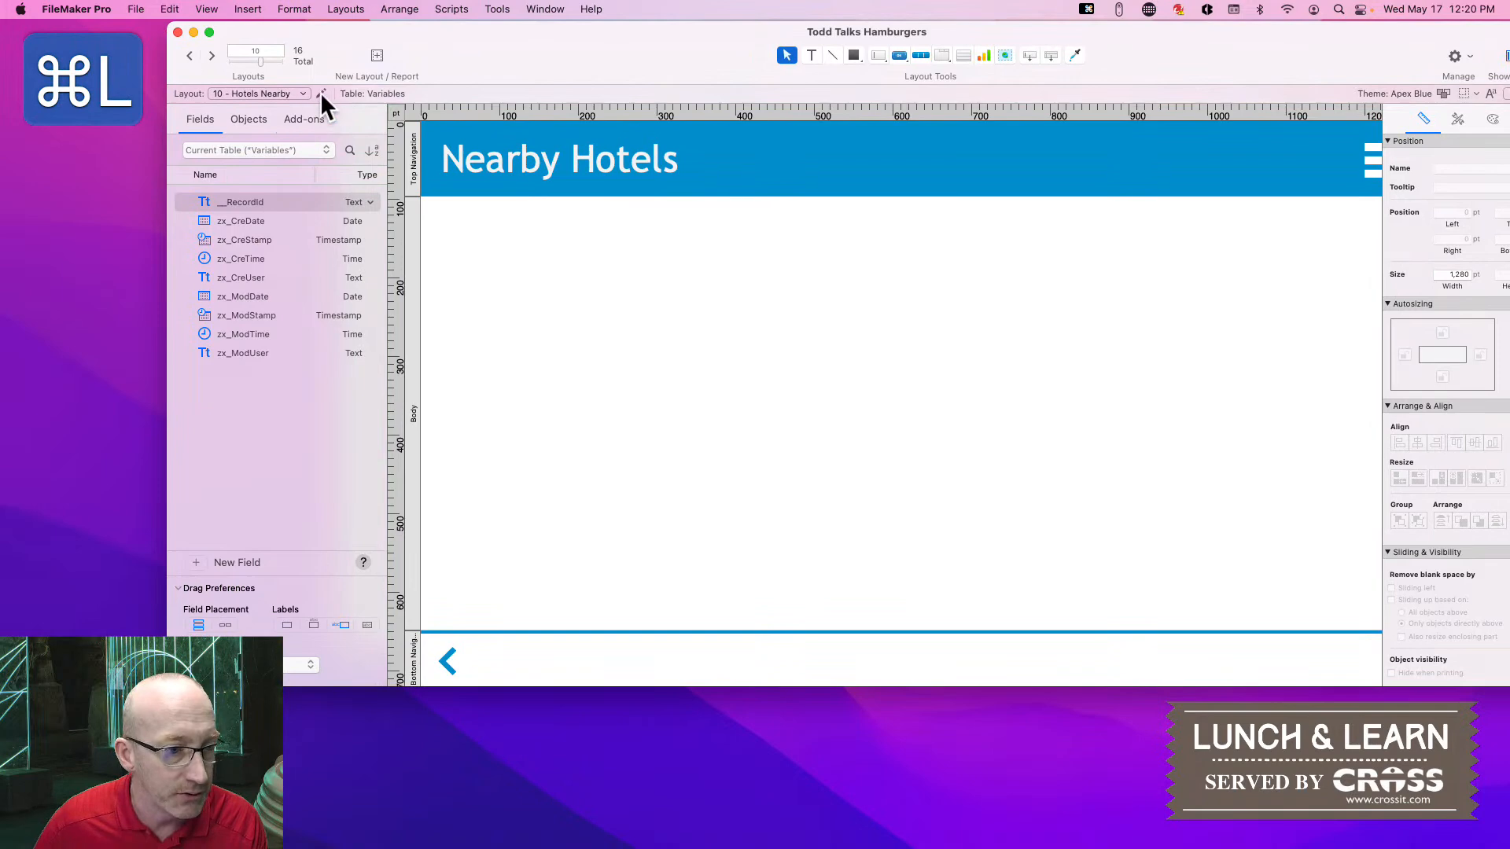
click(321, 93)
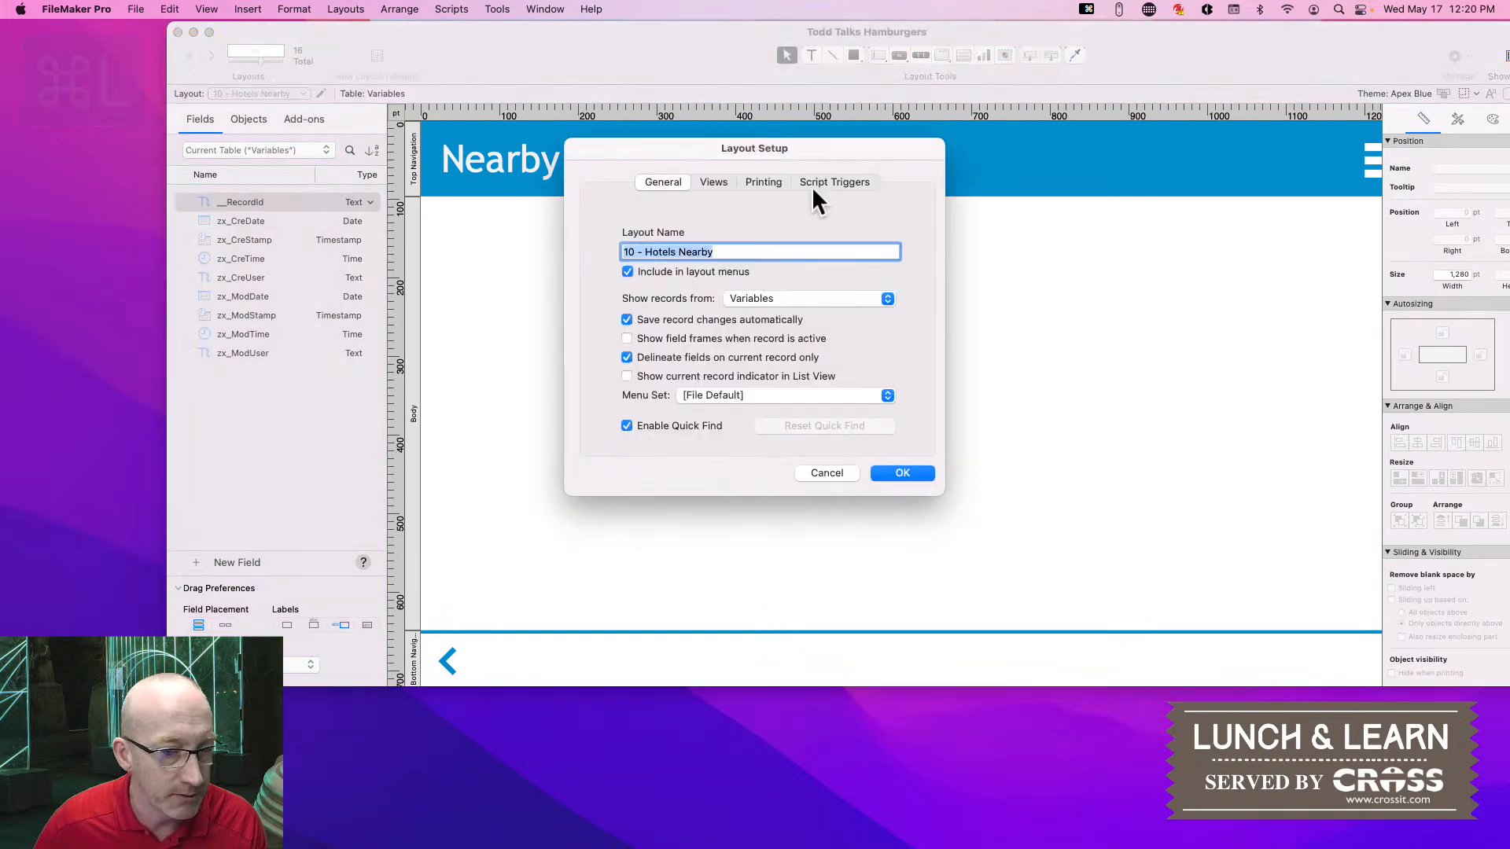
click(823, 472)
Switch to the "Card - Navigation Menu" layout and open the button bar setup for the Amusement Parks segment
click(245, 92)
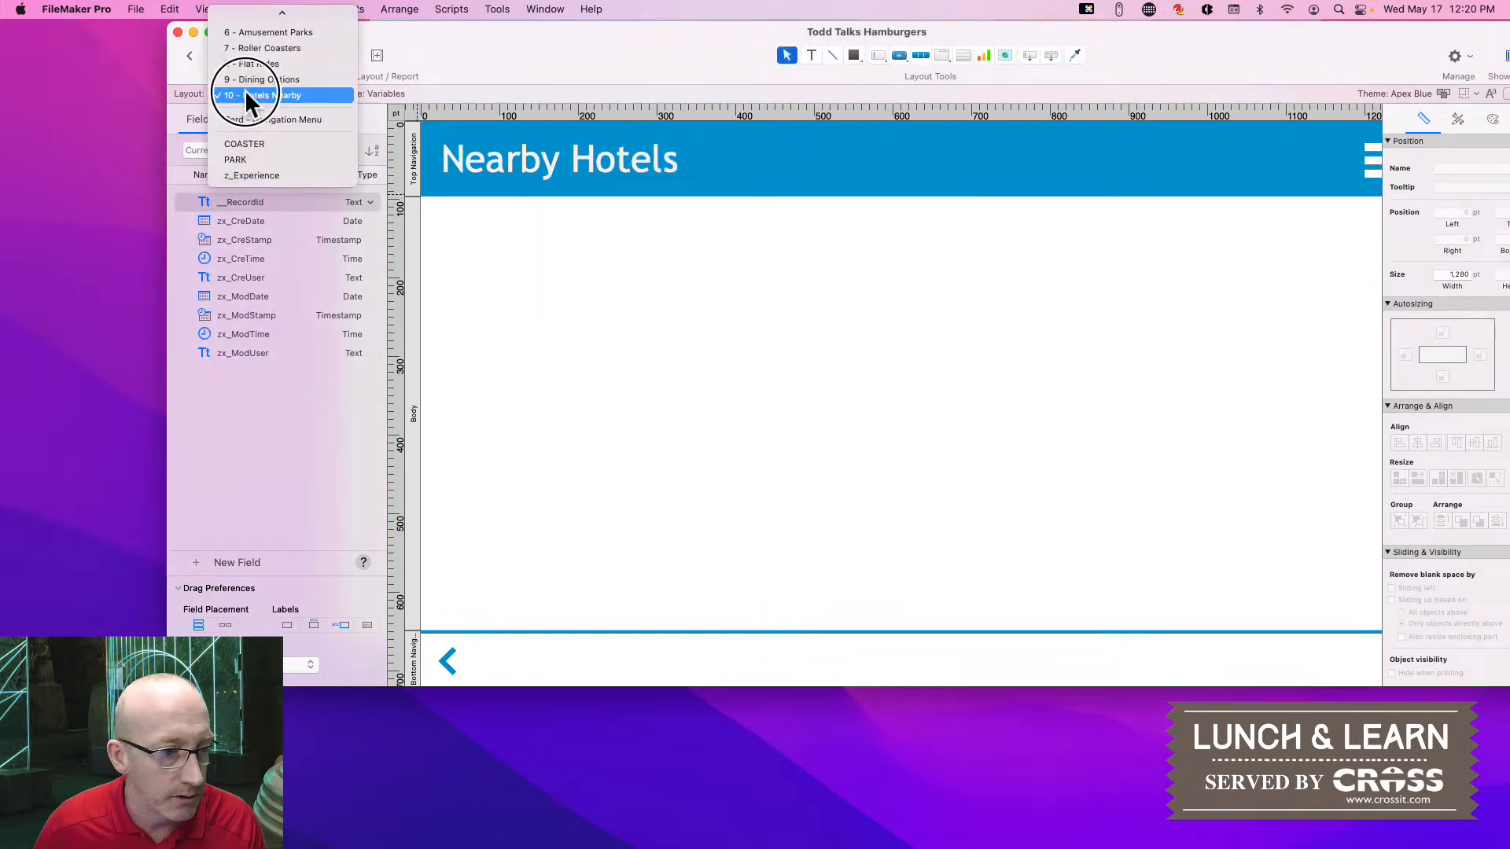
click(266, 120)
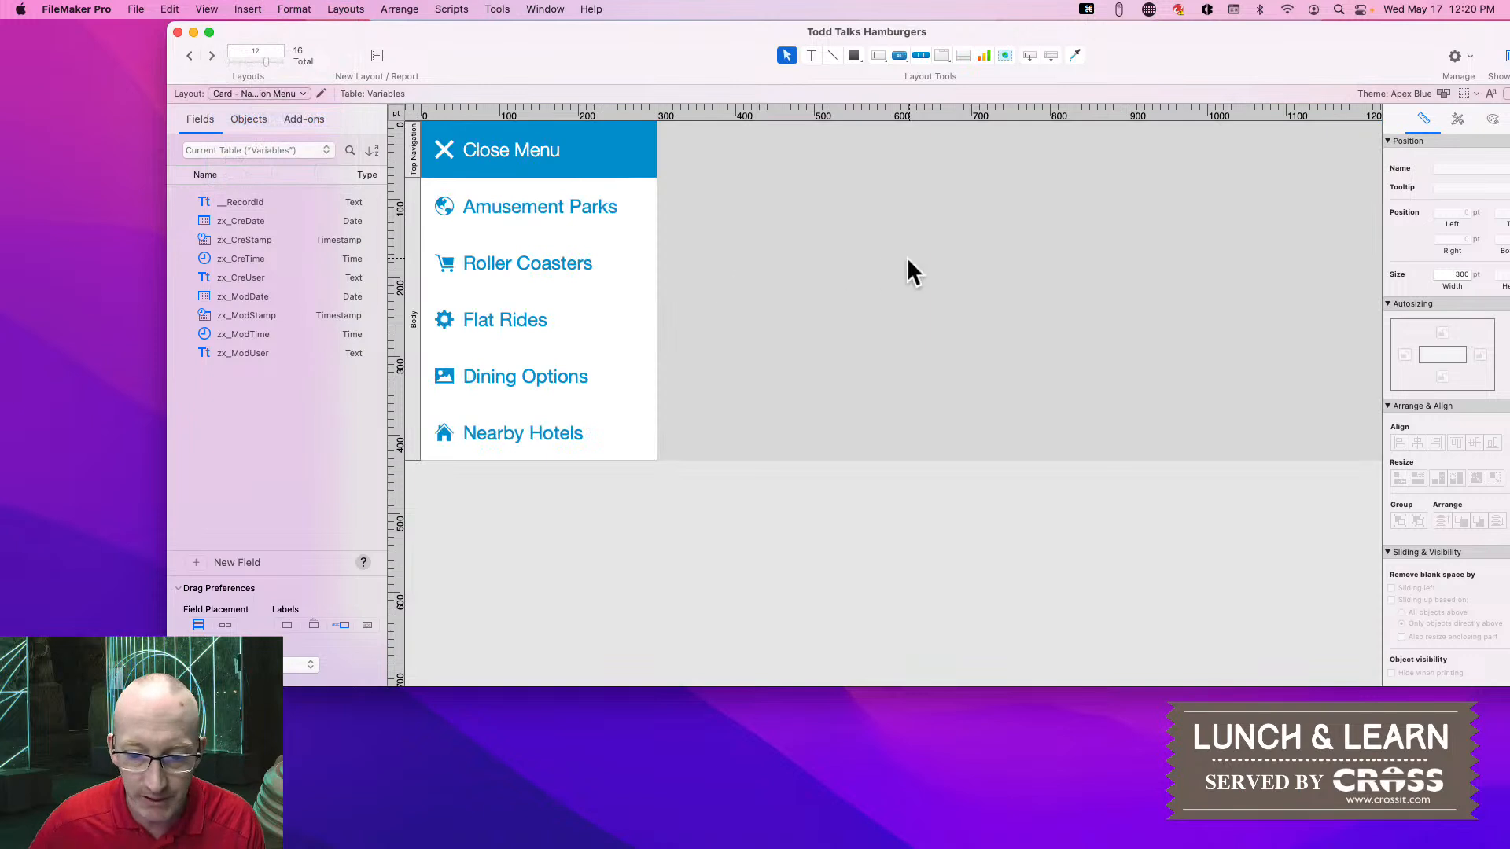
click(499, 161)
click(511, 206)
click(511, 205)
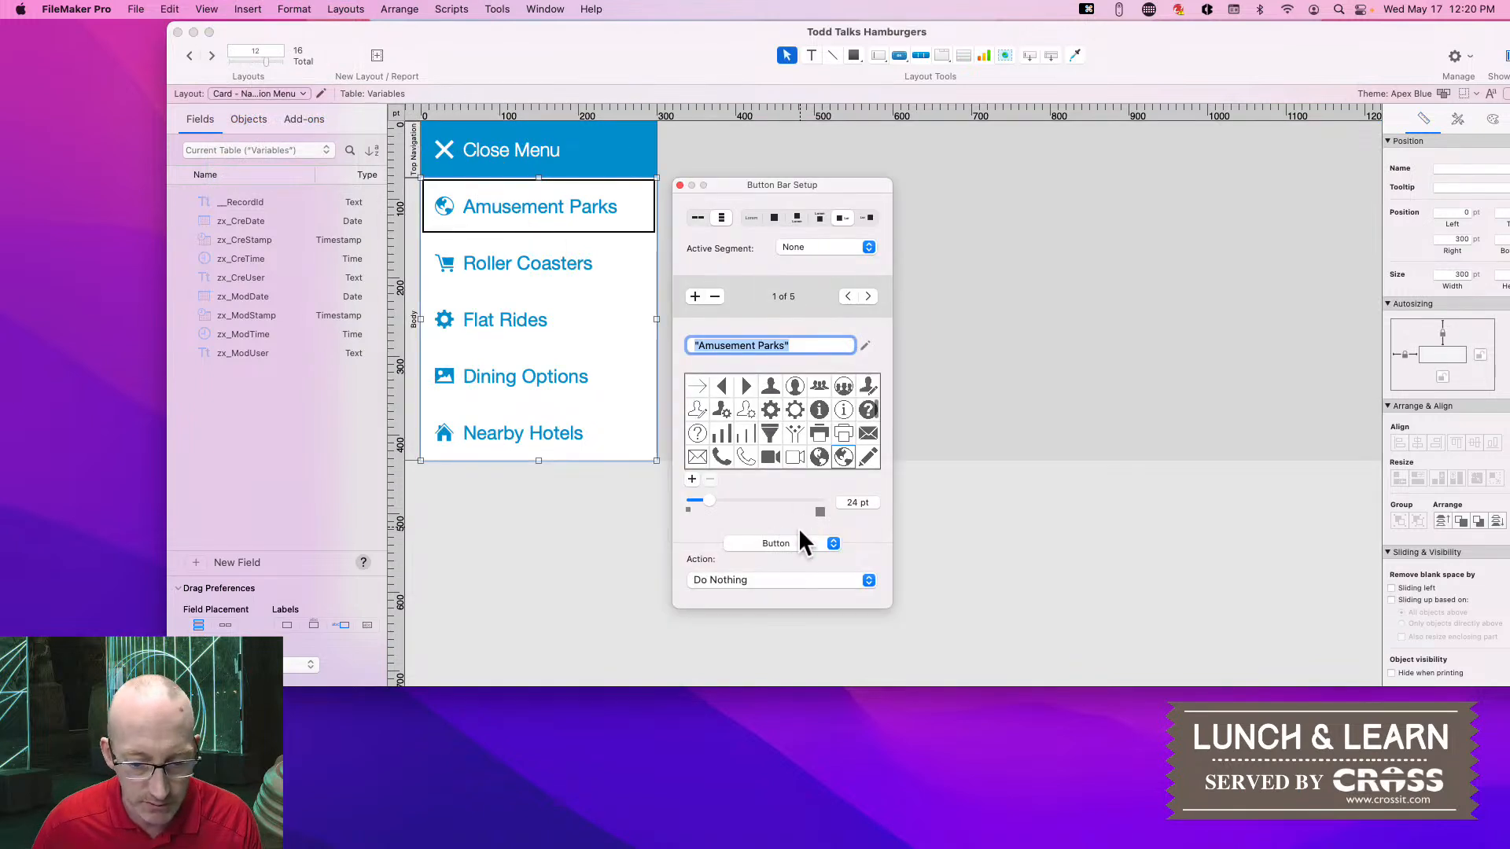
Set the Amusement Parks segment's action to a single step, Go to Layout "6 - Amusement Parks"
click(757, 583)
click(728, 609)
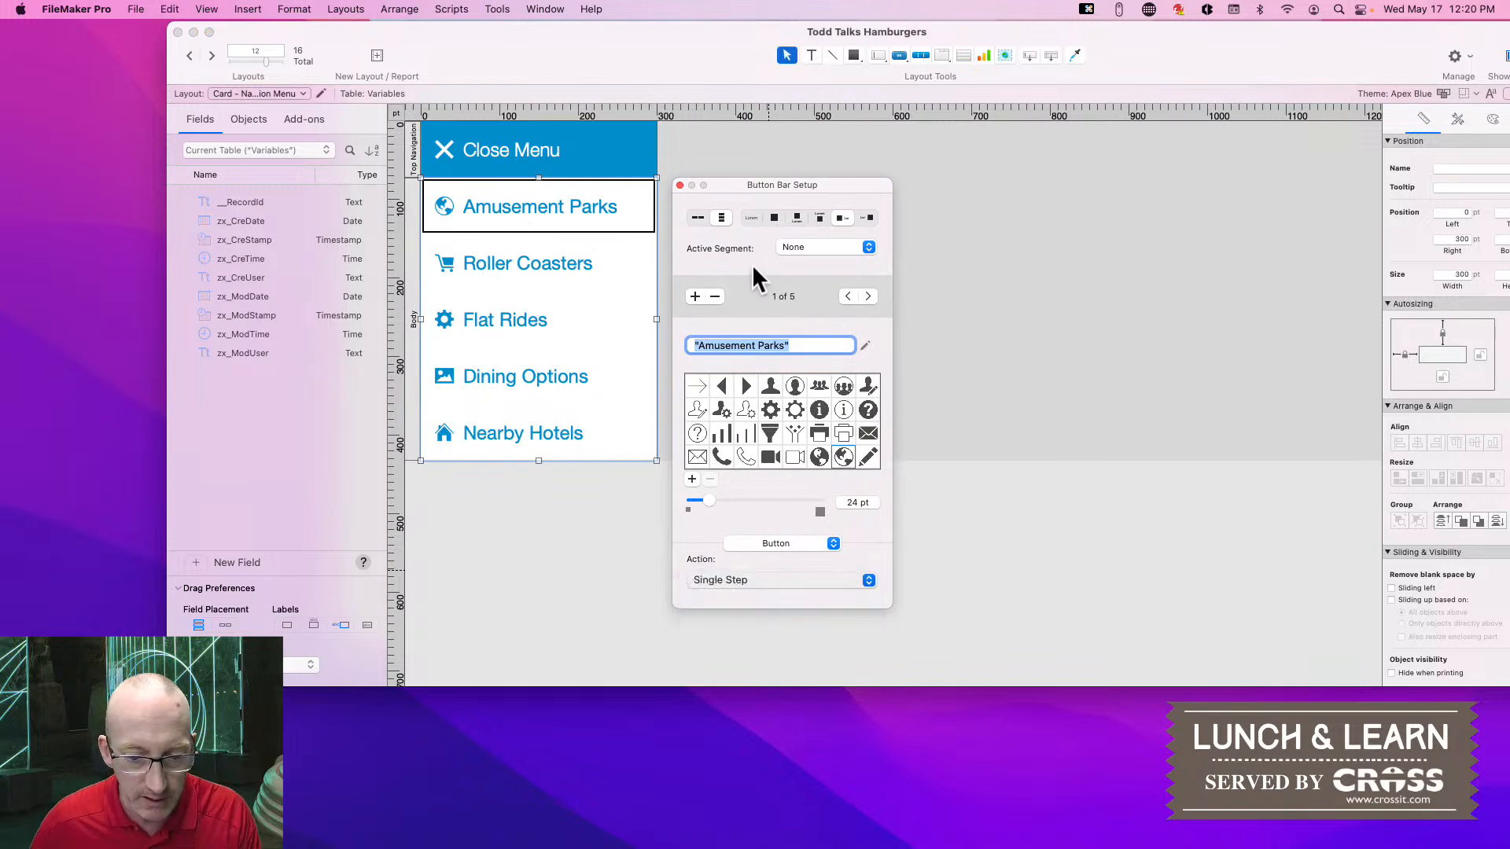
text(gotl)
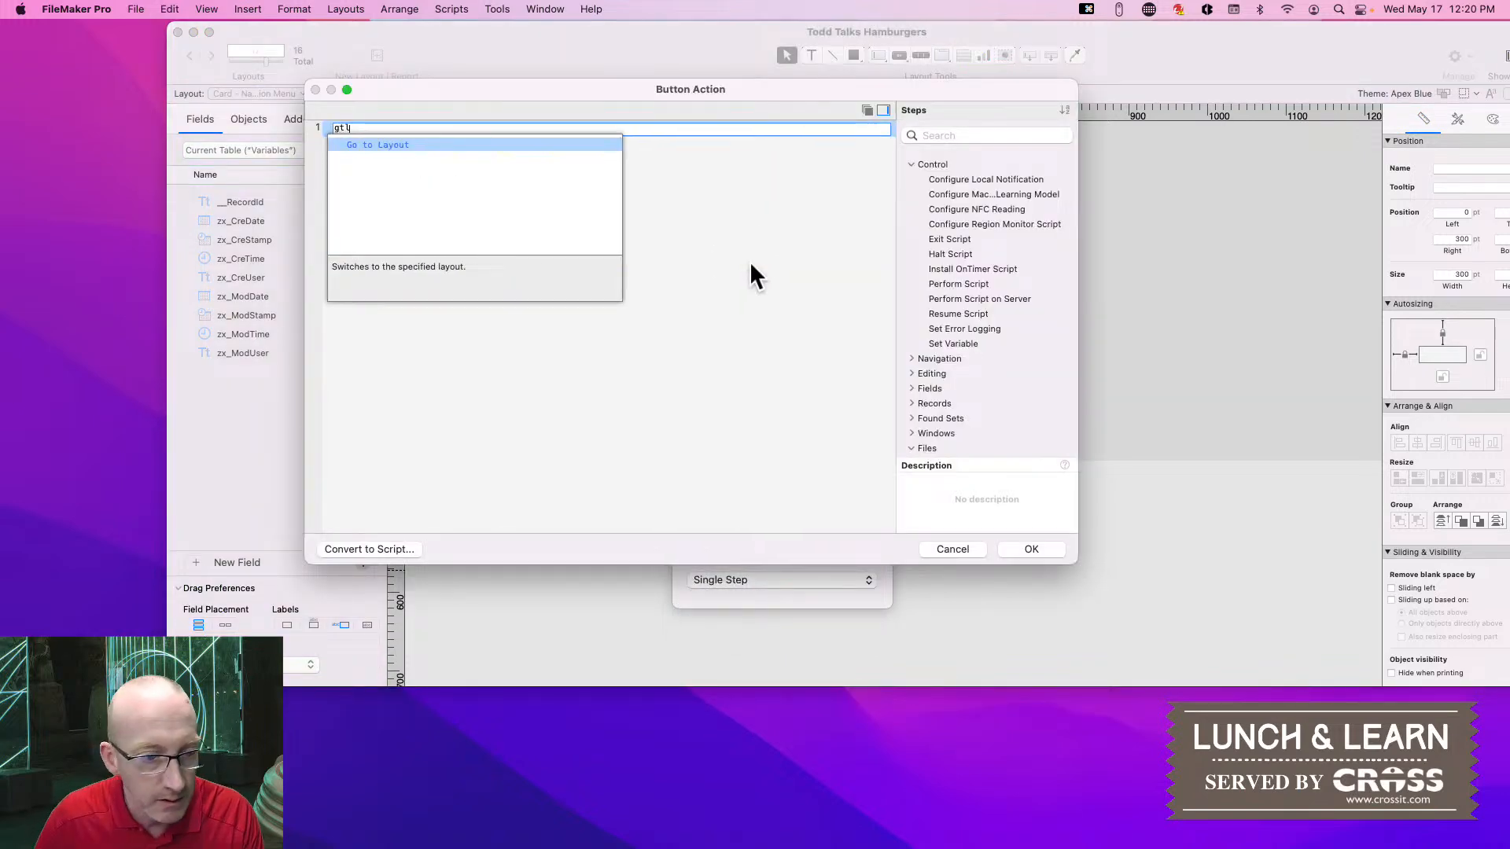
key(Return)
click(450, 129)
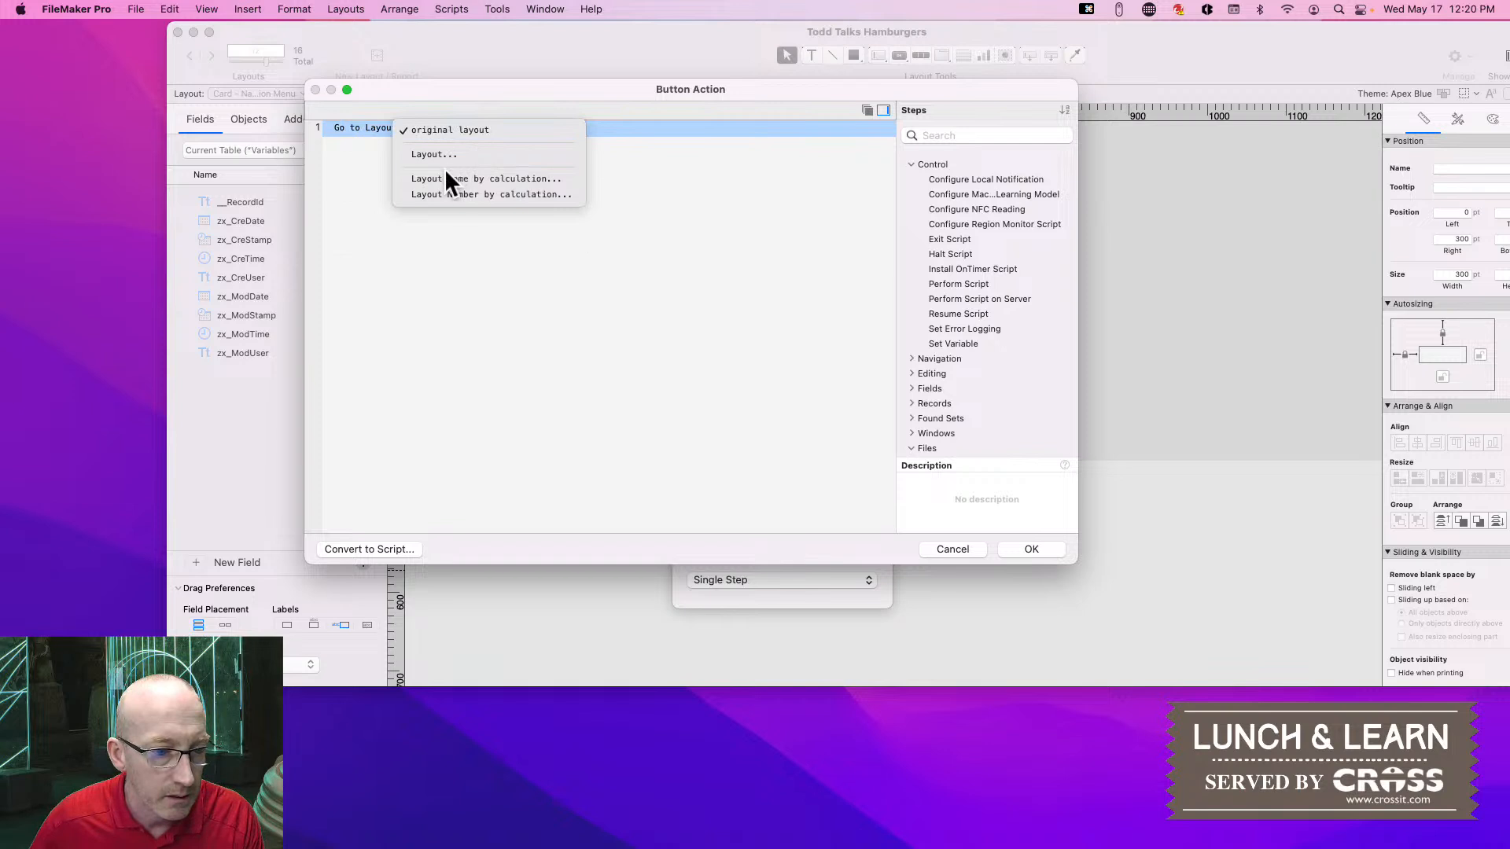
click(434, 154)
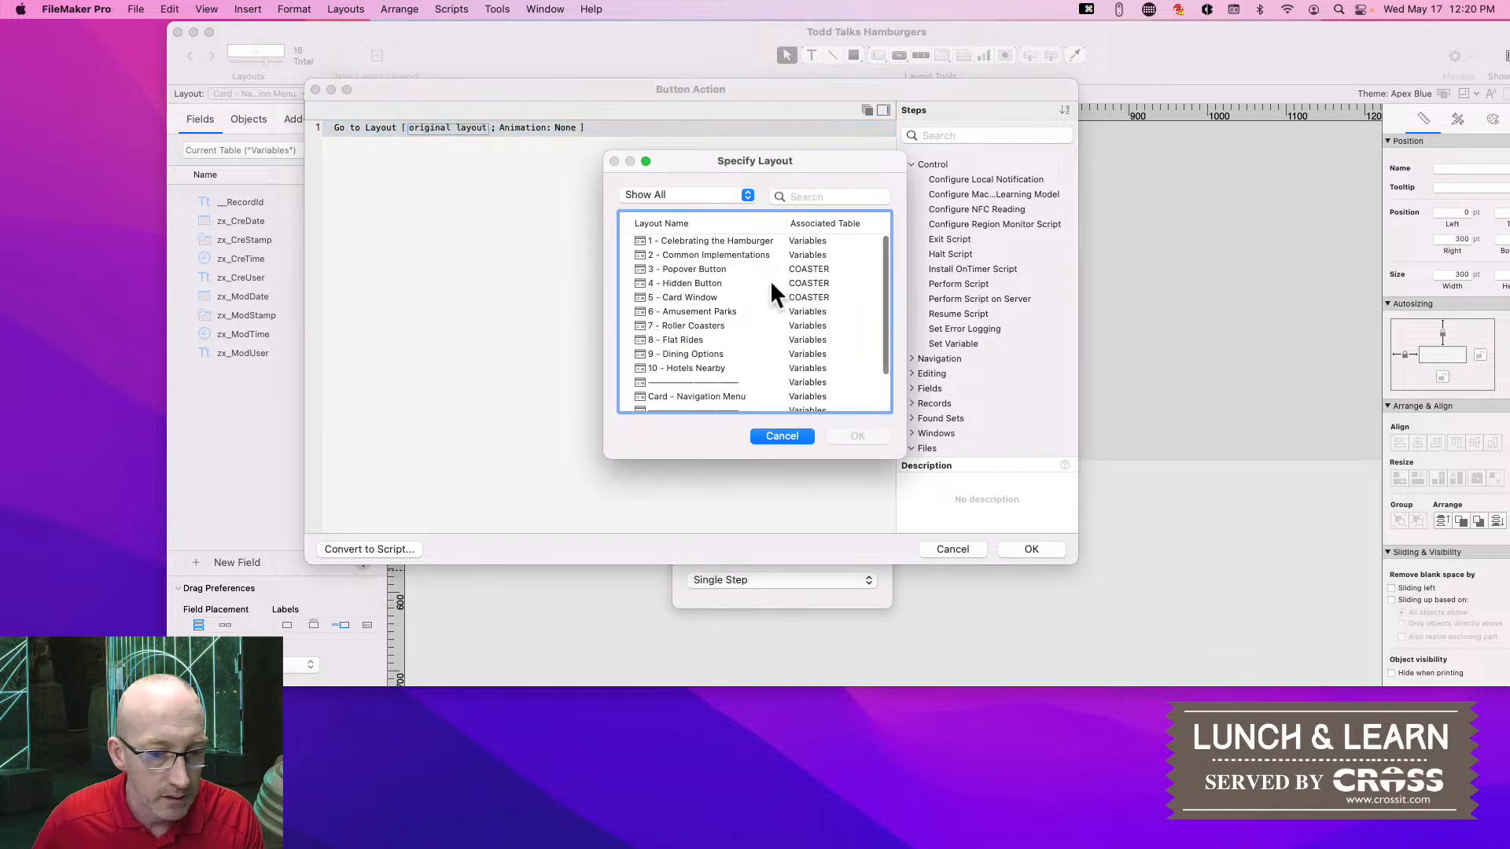
click(699, 311)
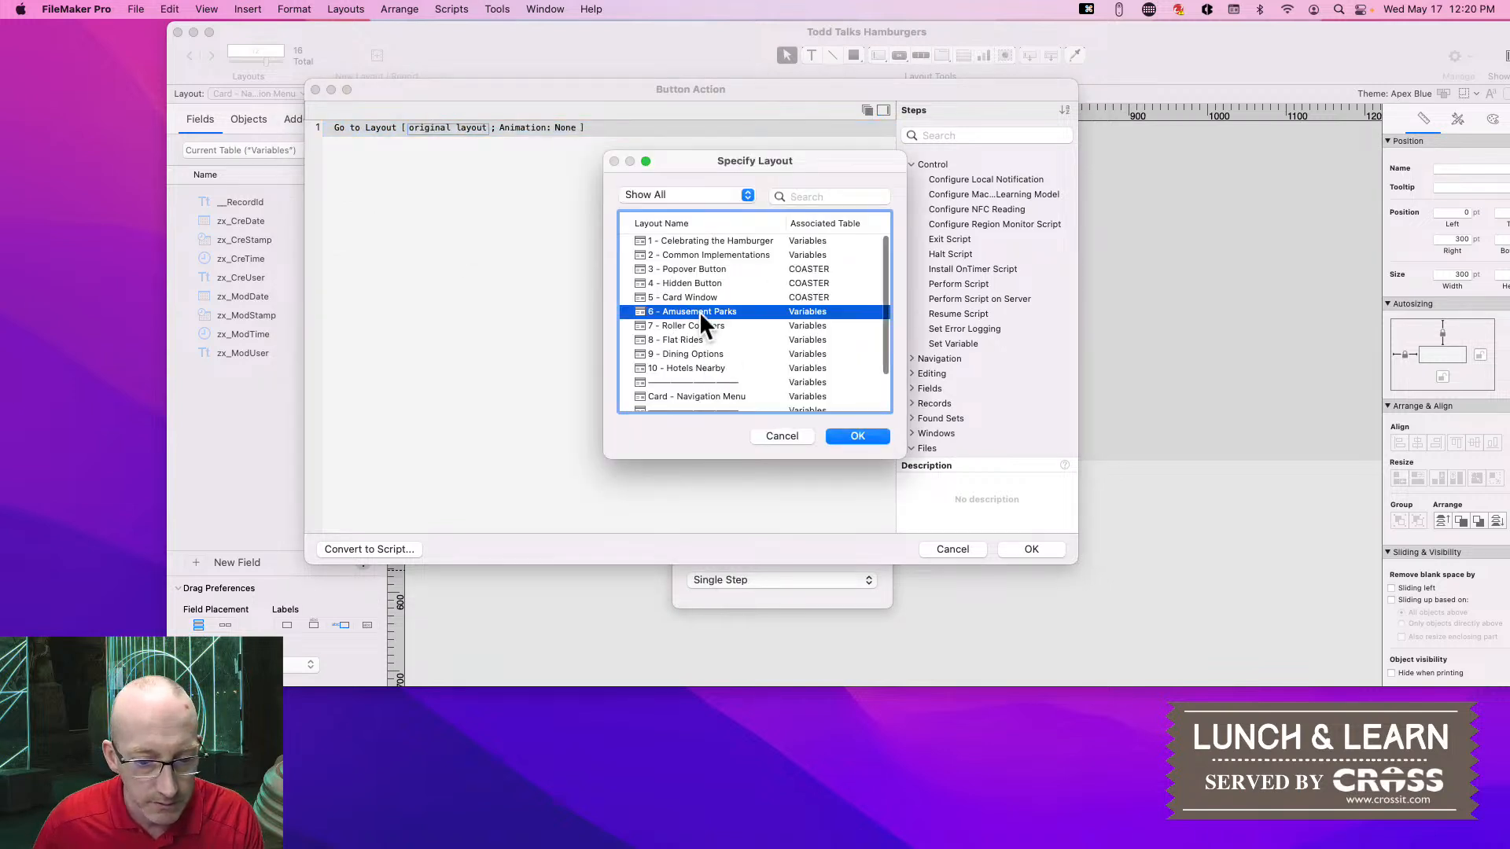
click(857, 436)
click(1026, 549)
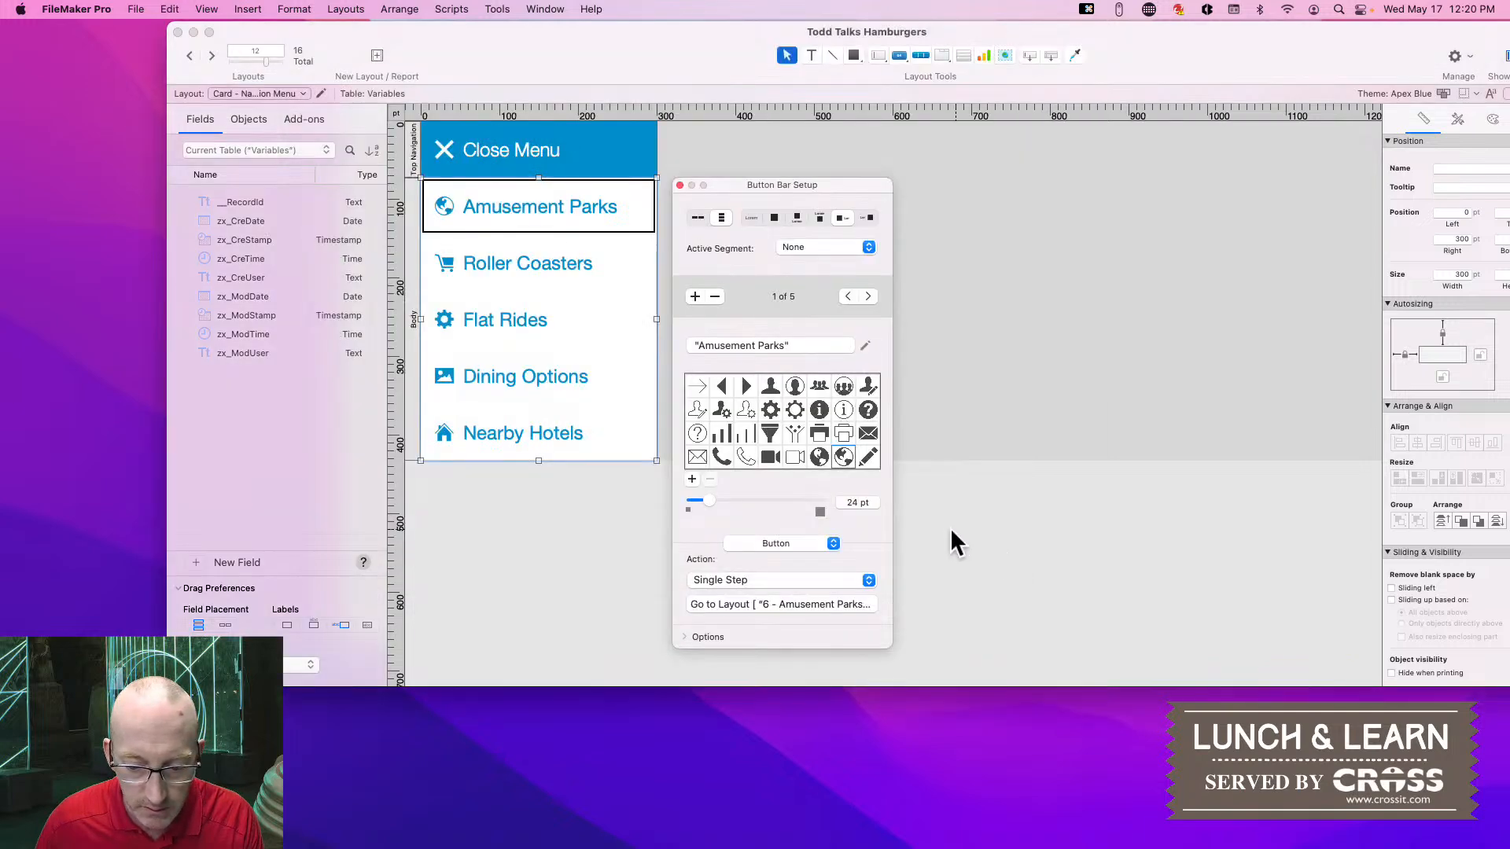
Set the Roller Coasters segment's action to a single step, Go to Layout "5 - Card Window"
click(867, 298)
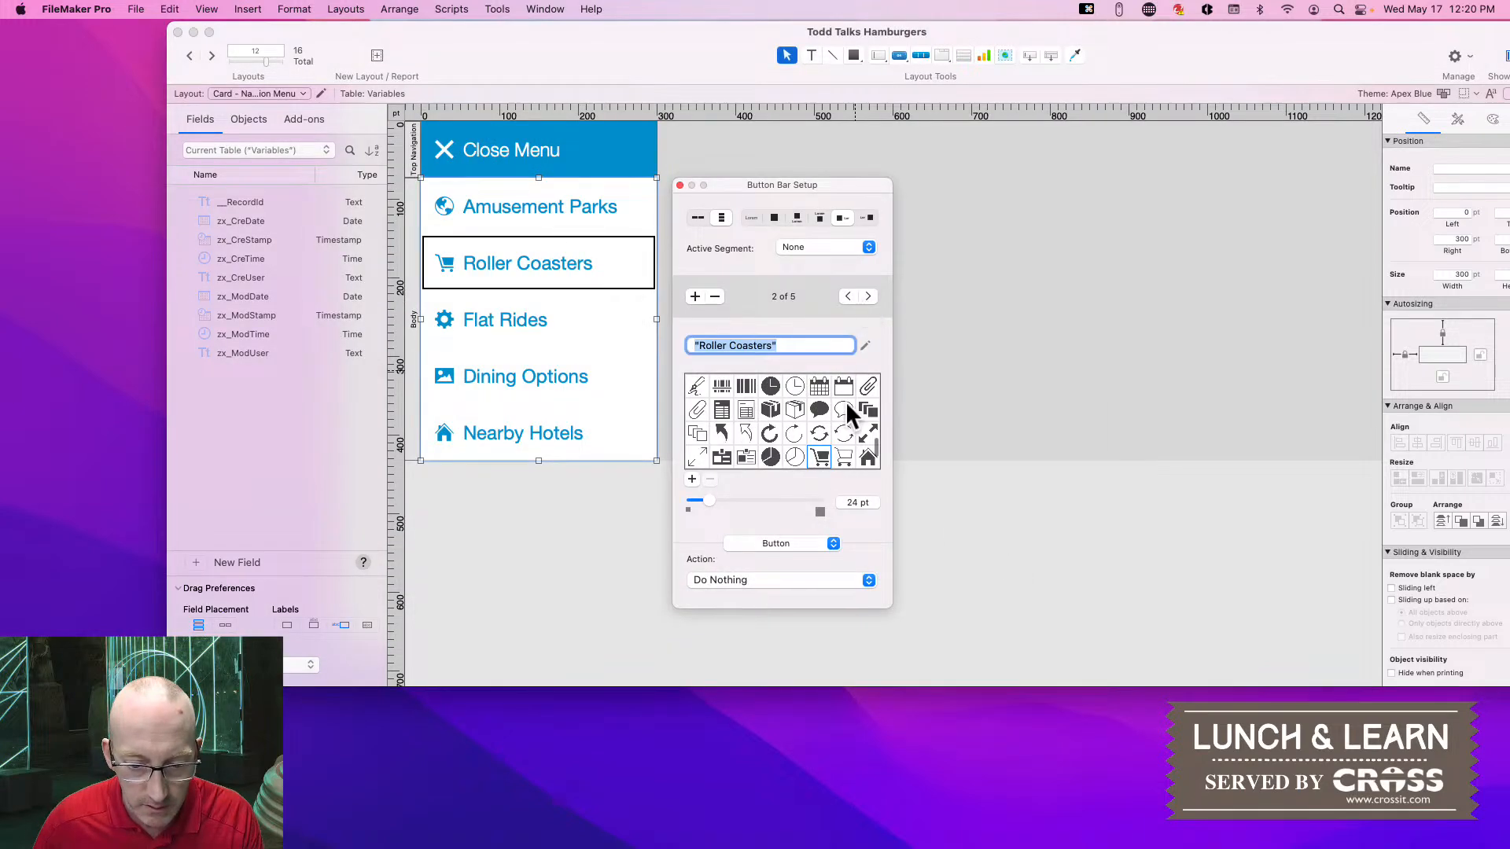
click(788, 579)
click(744, 608)
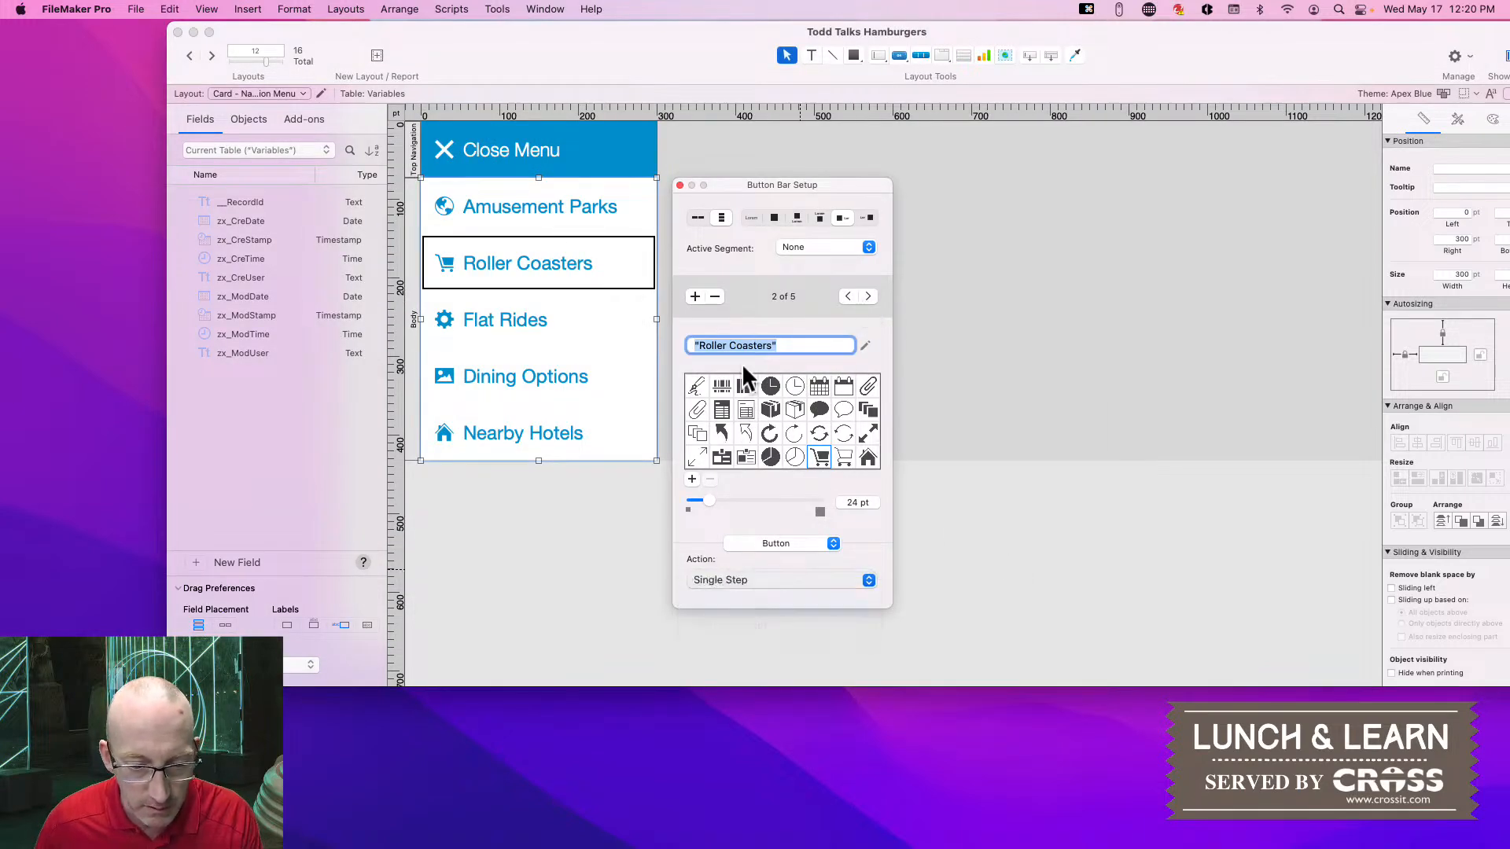
text(go to l)
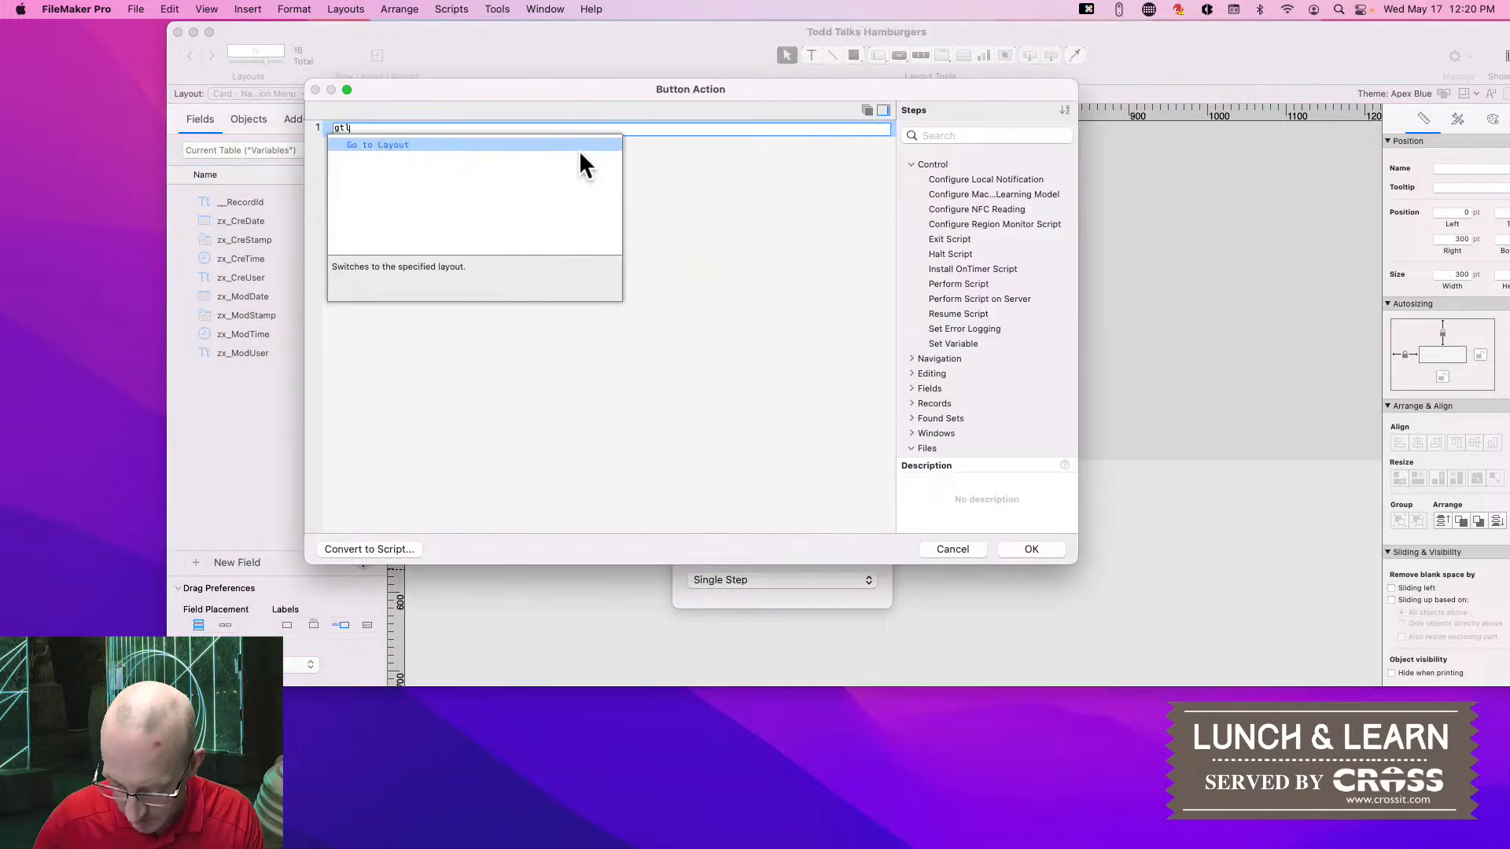
key(Return)
click(465, 127)
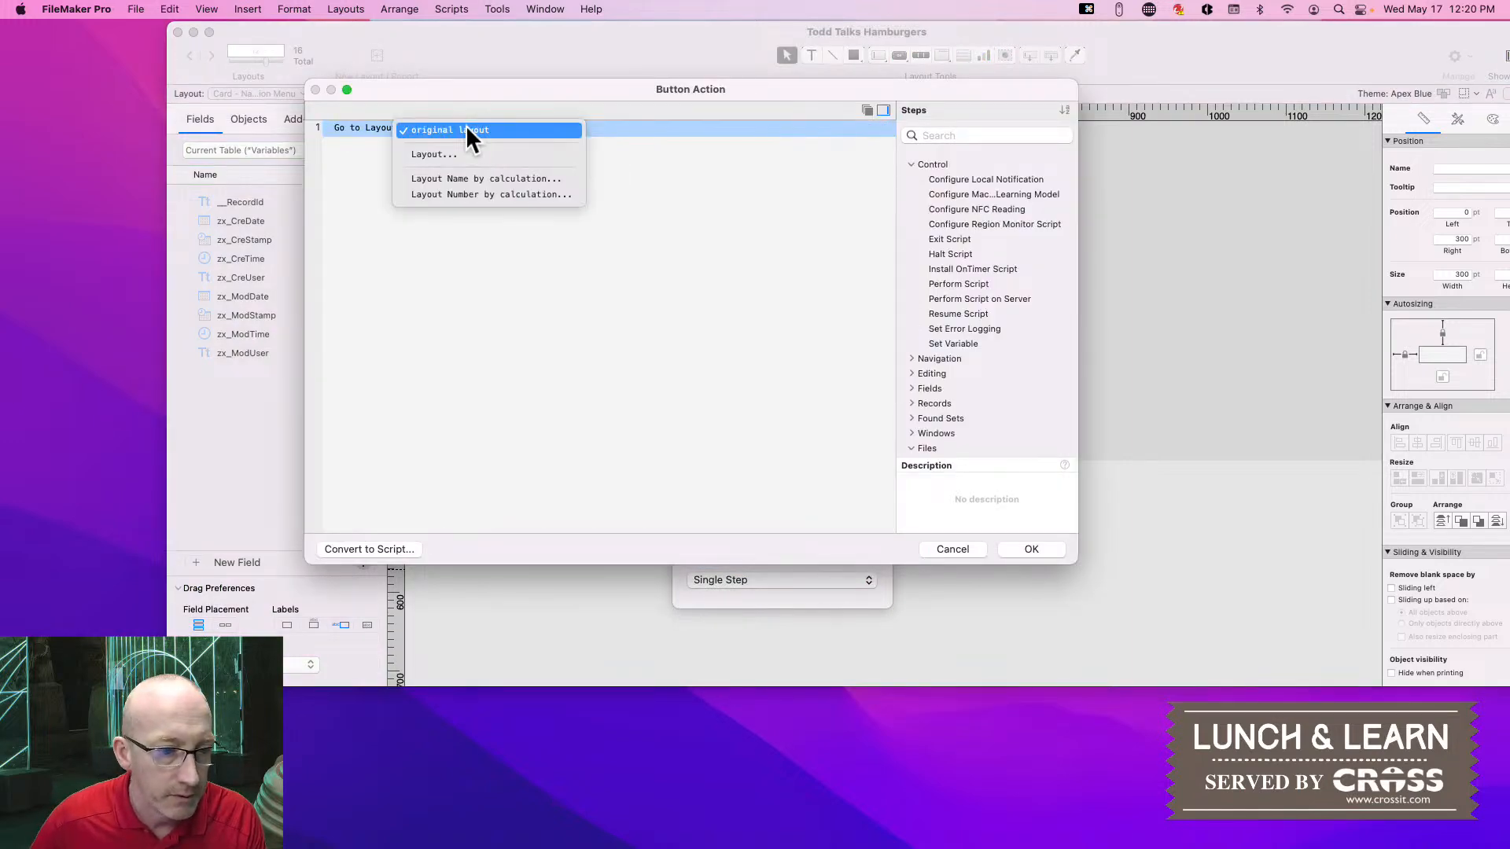
click(441, 149)
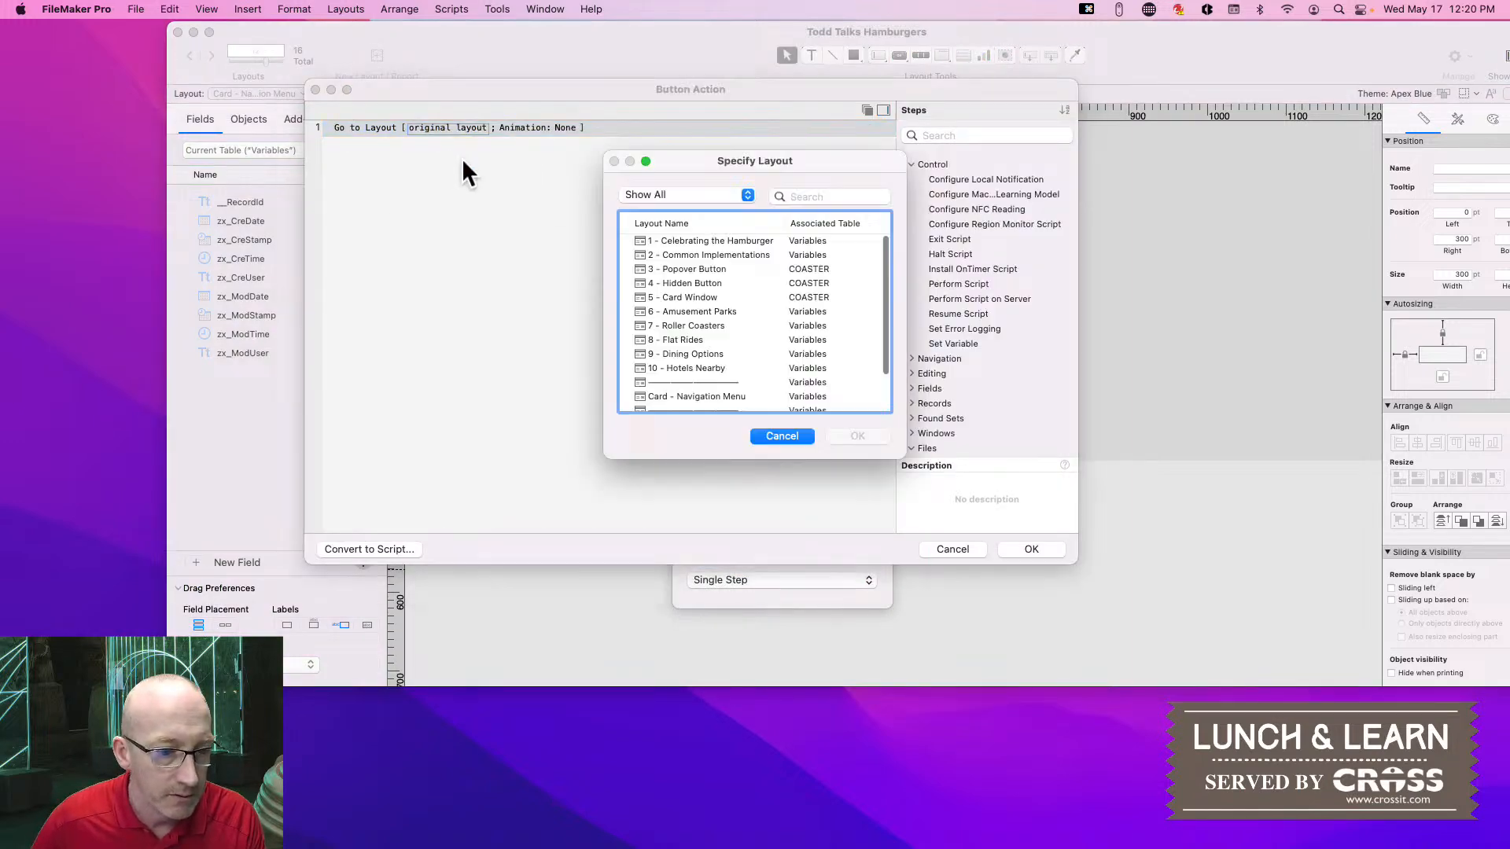
click(705, 297)
click(855, 435)
click(1036, 549)
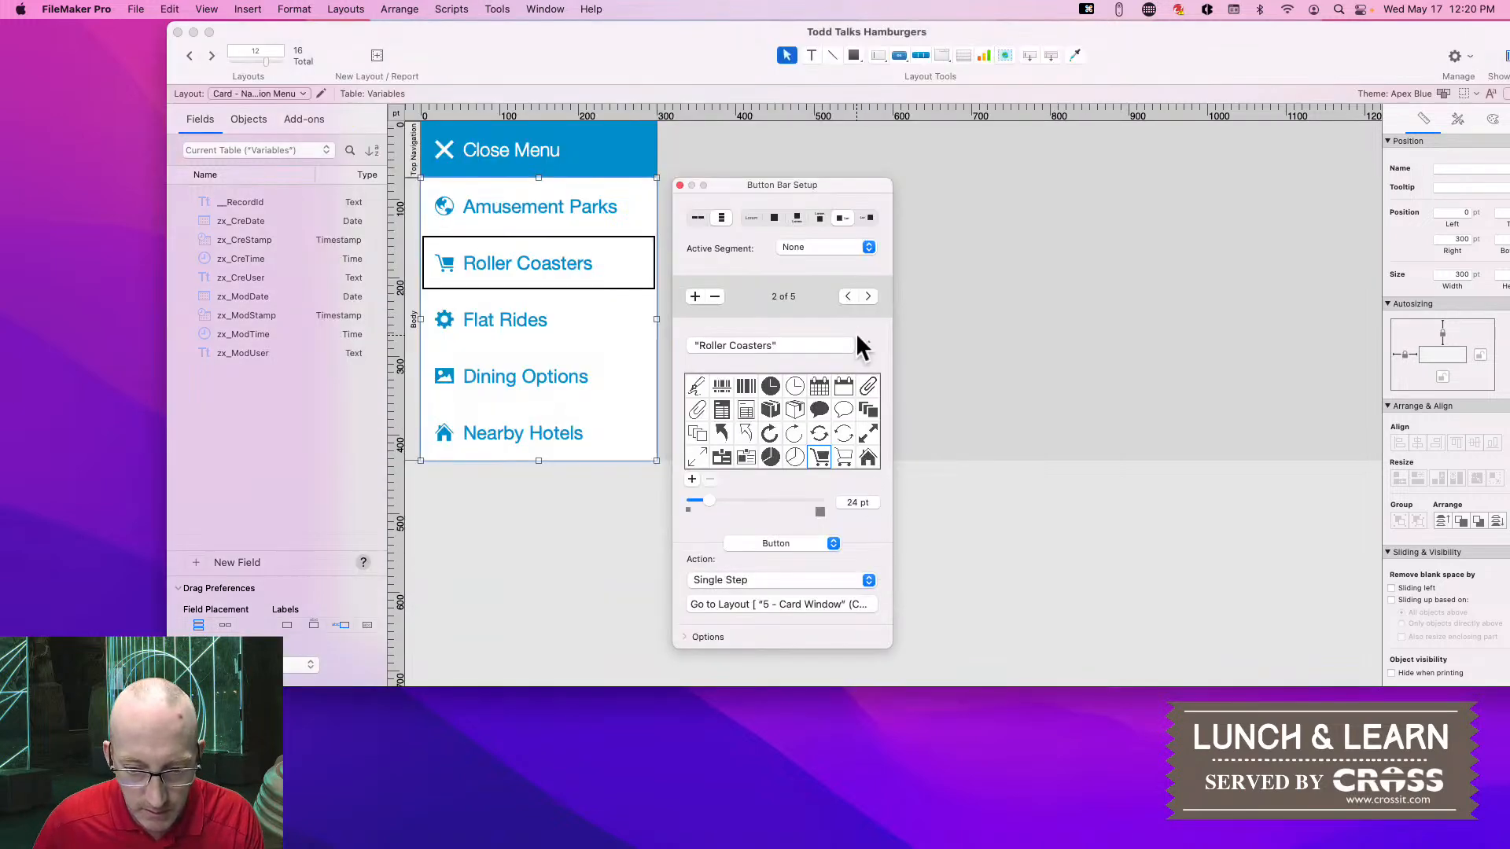
Set the Flat Rides segment's action to a single step, Go to Layout "8 - Flat Rides"
click(868, 295)
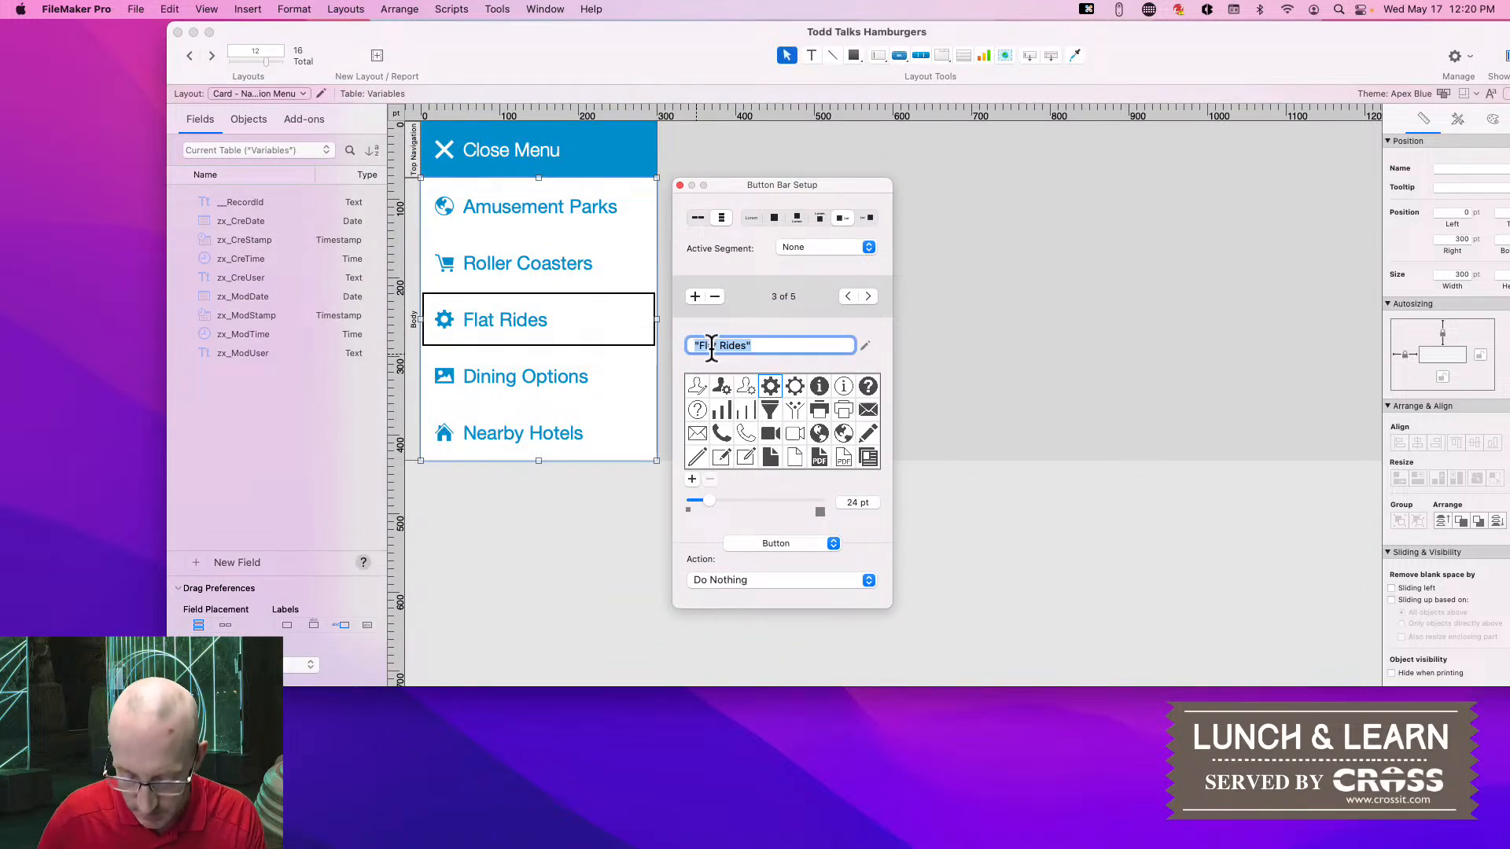
click(737, 580)
click(727, 609)
text(gtl)
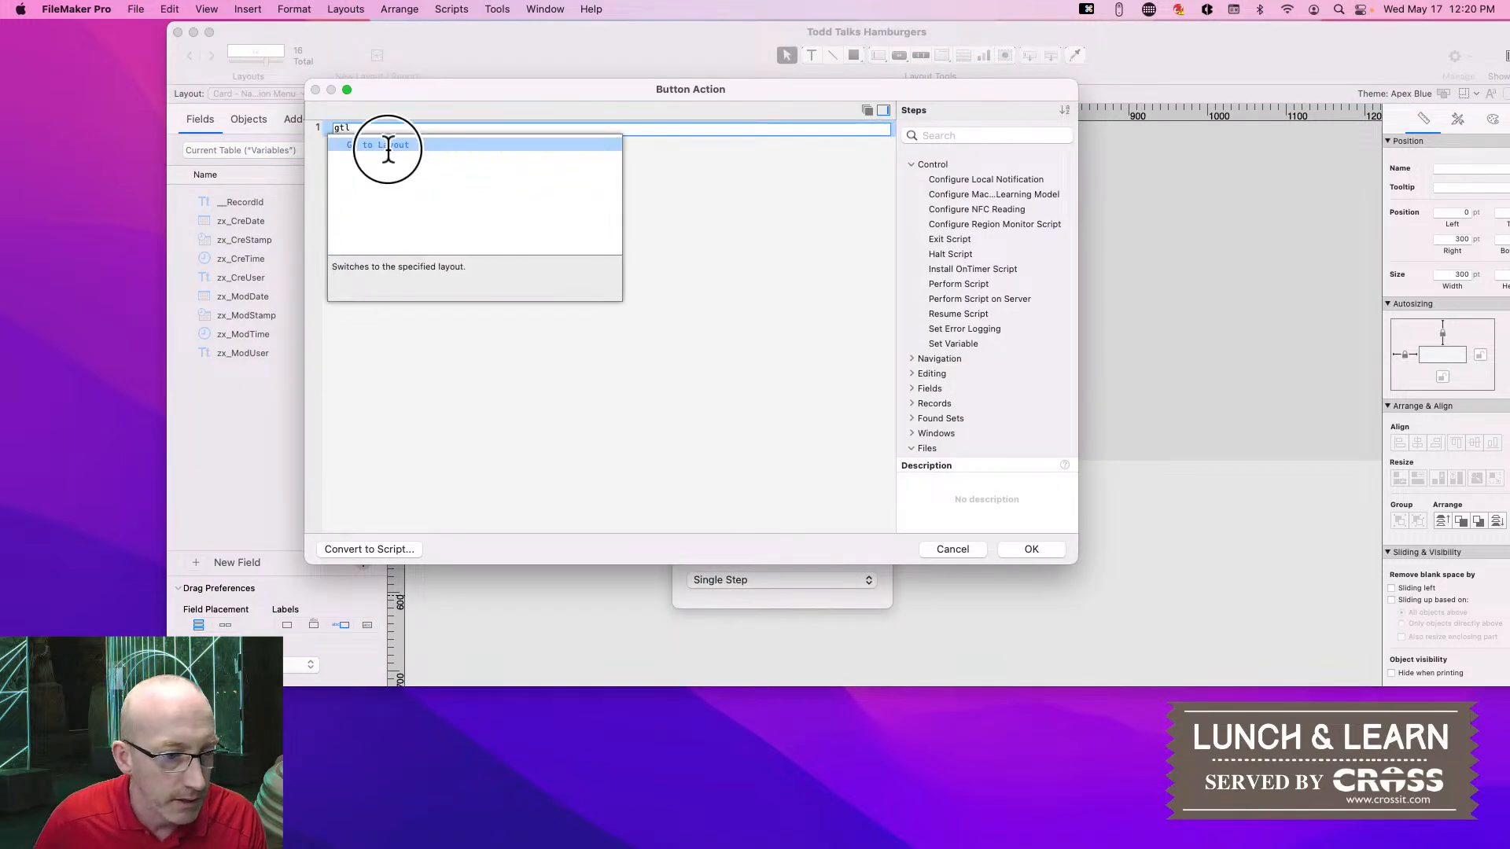
click(387, 145)
click(449, 129)
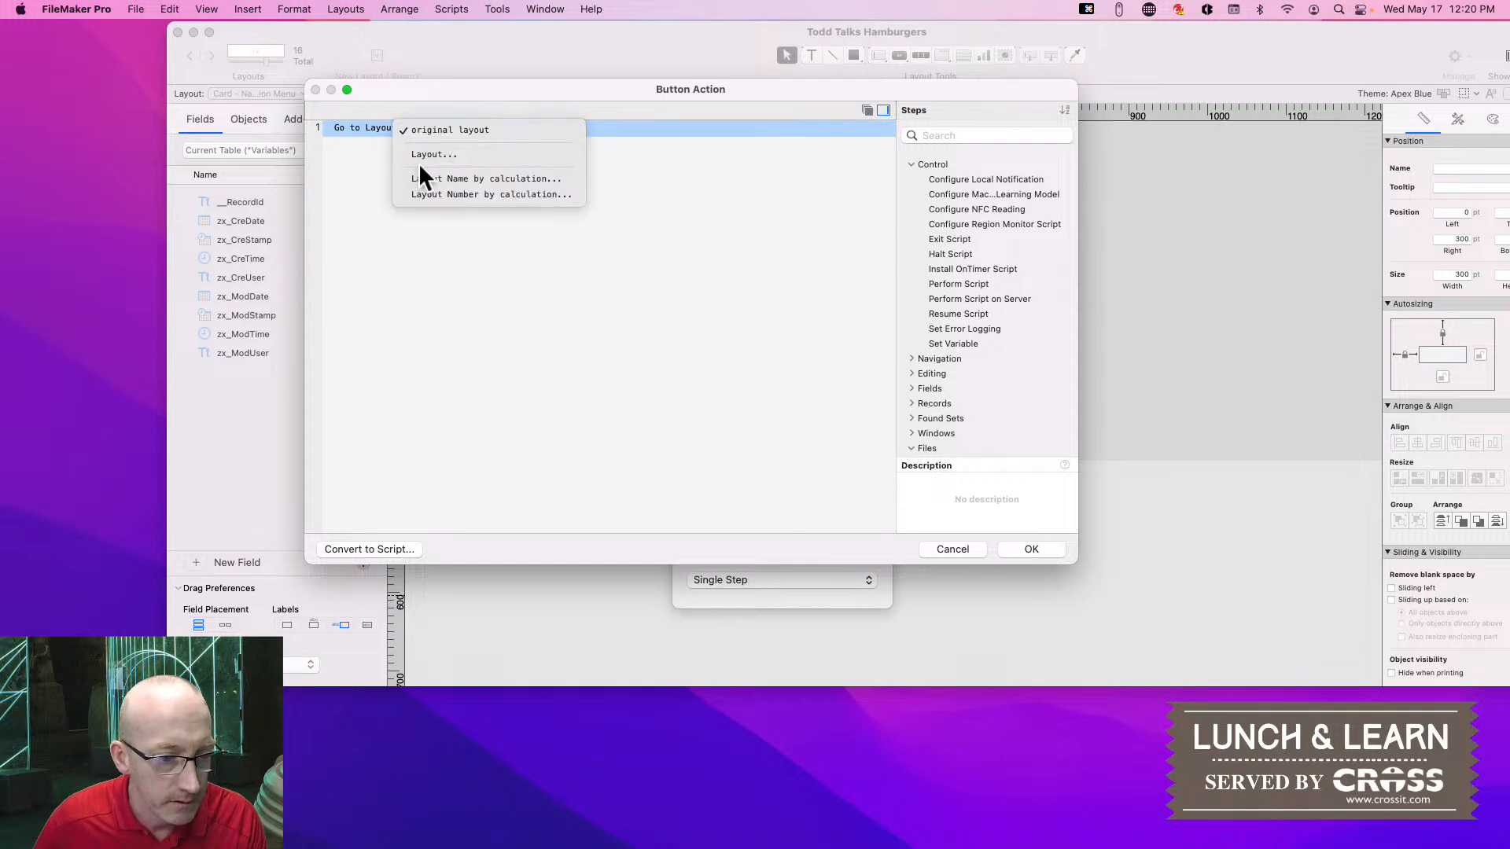
click(419, 154)
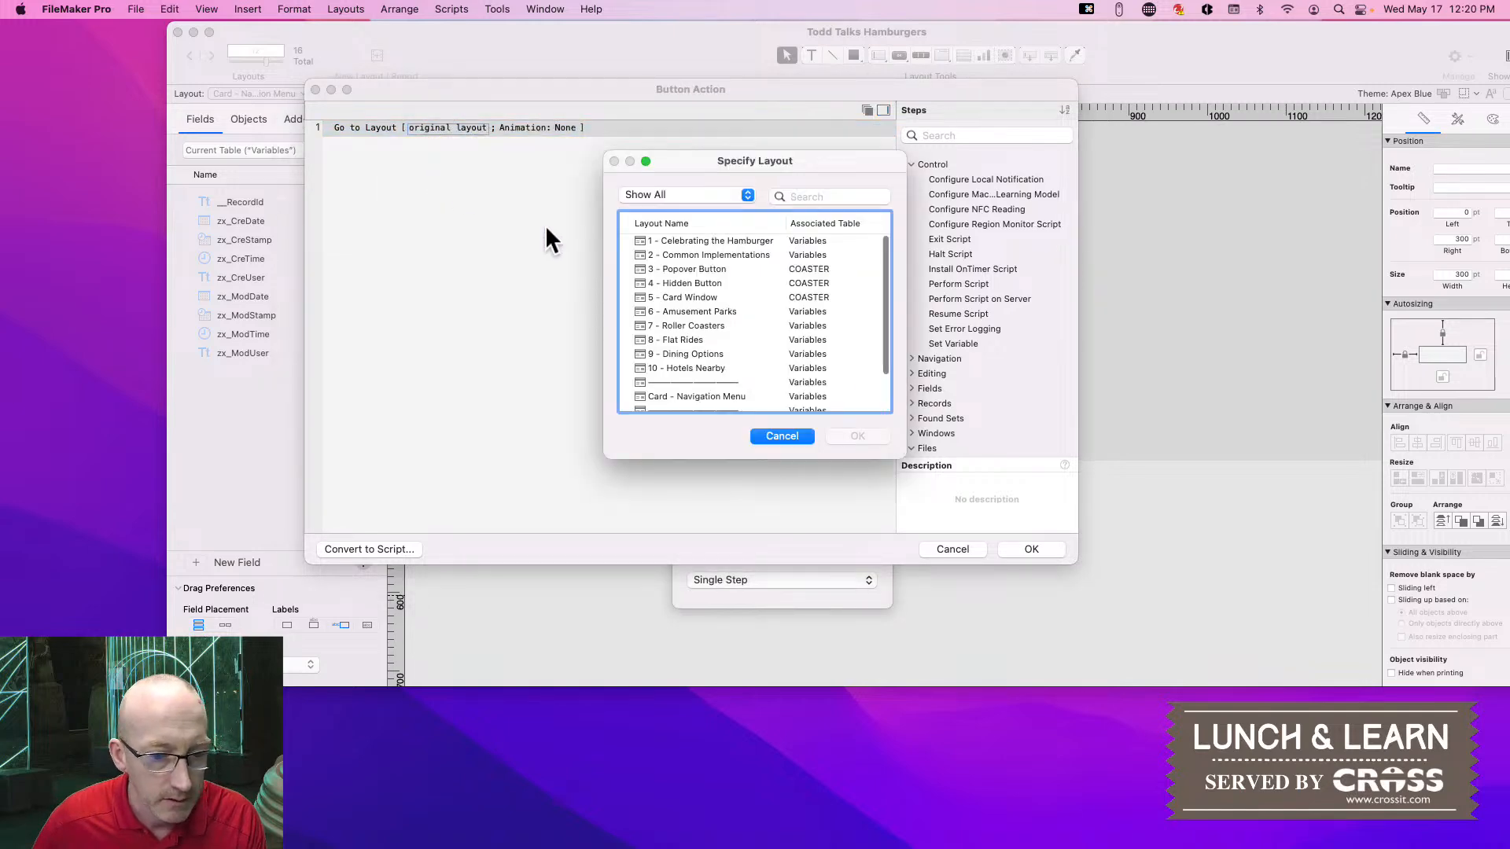
click(681, 342)
click(848, 435)
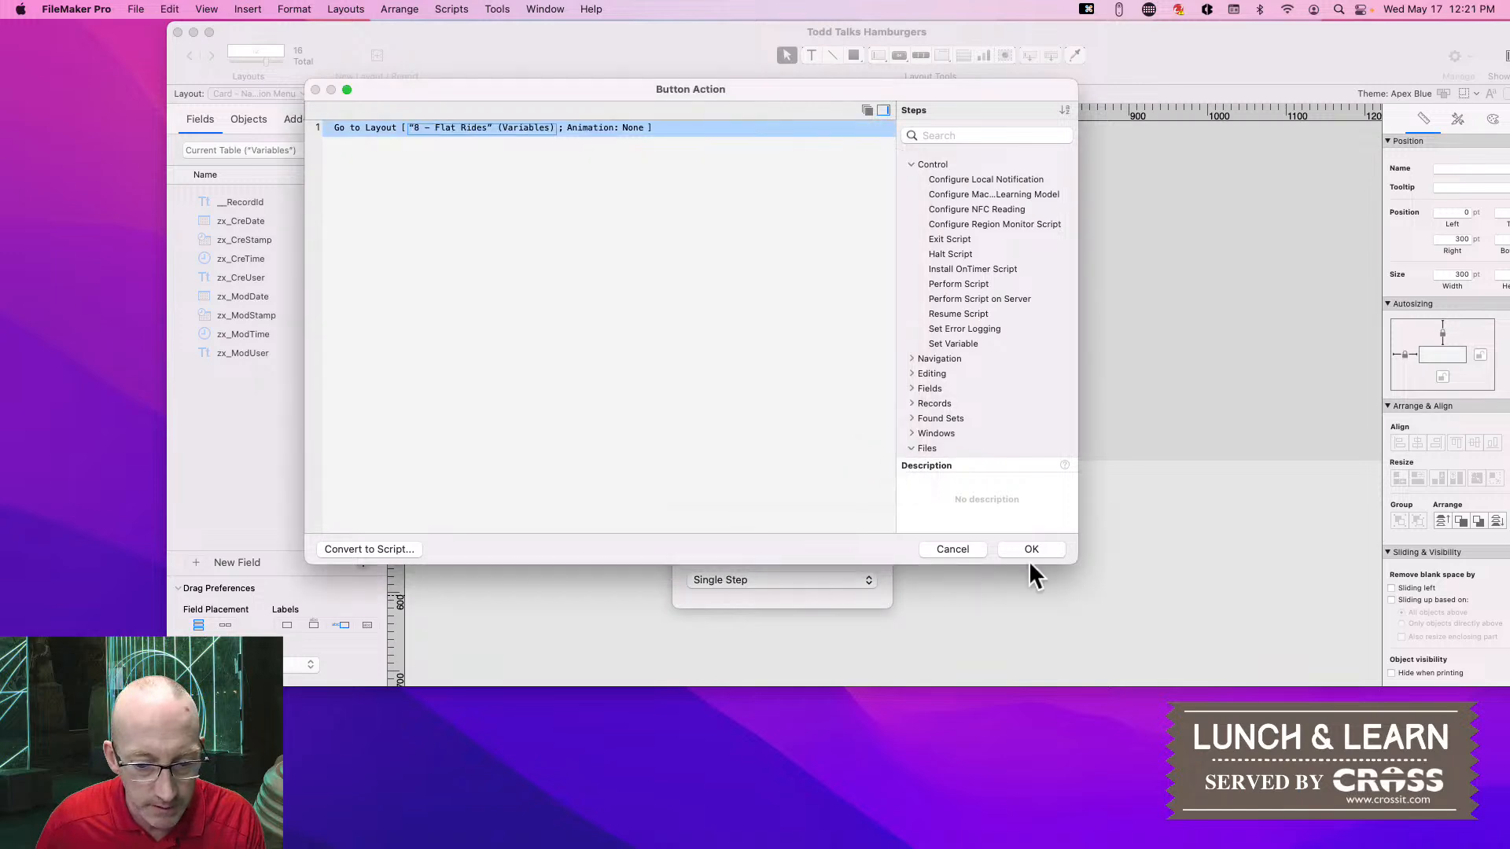
click(1030, 548)
Set the Dining Options segment's action to a single step, Go to Layout "9 - Dining Options"
click(516, 364)
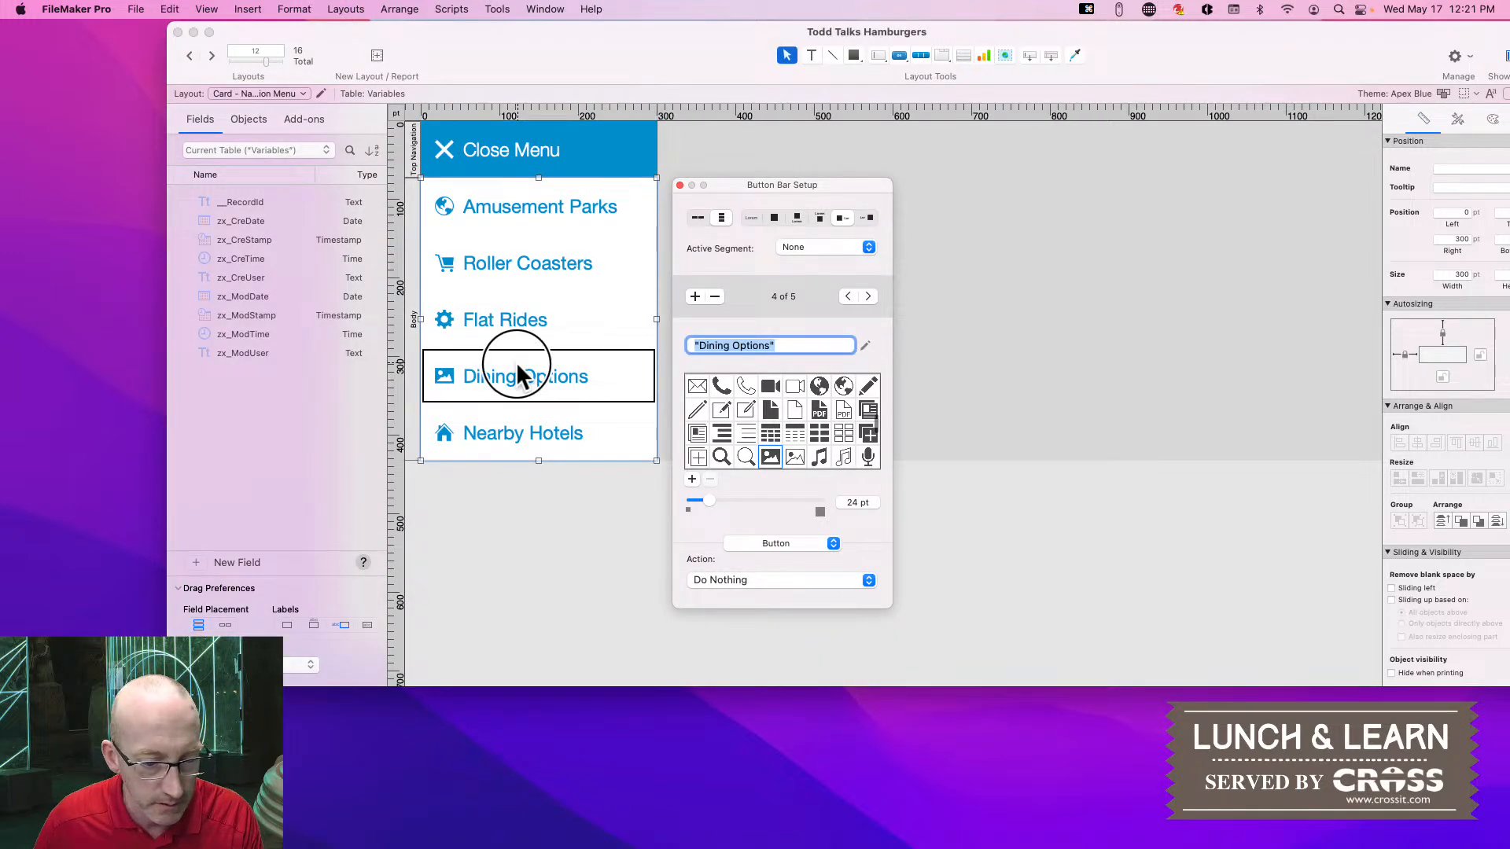
click(744, 578)
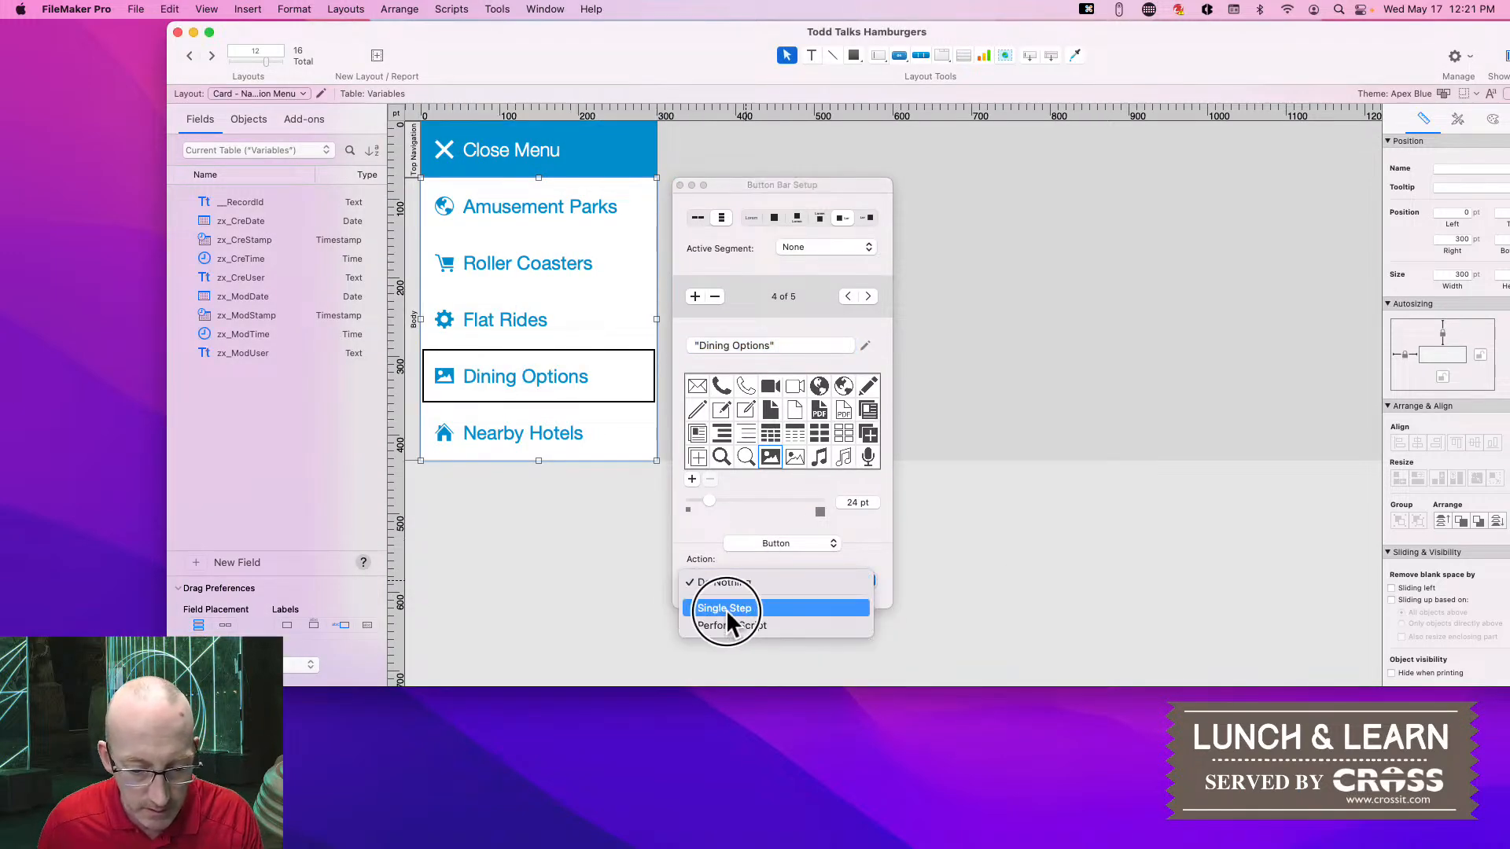
click(725, 609)
click(517, 127)
text(gtl)
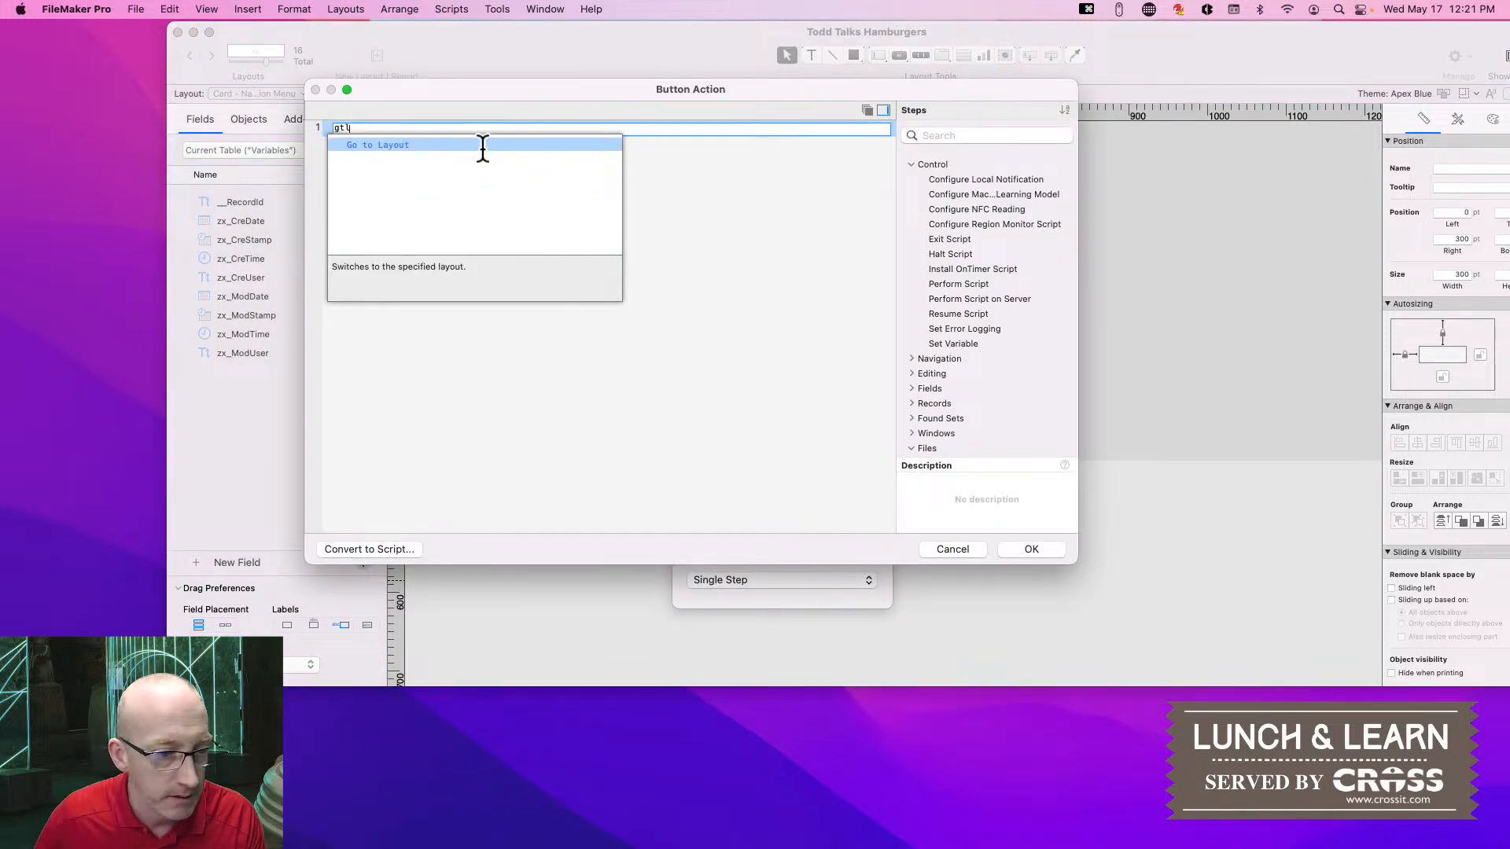
click(399, 149)
click(441, 129)
click(440, 154)
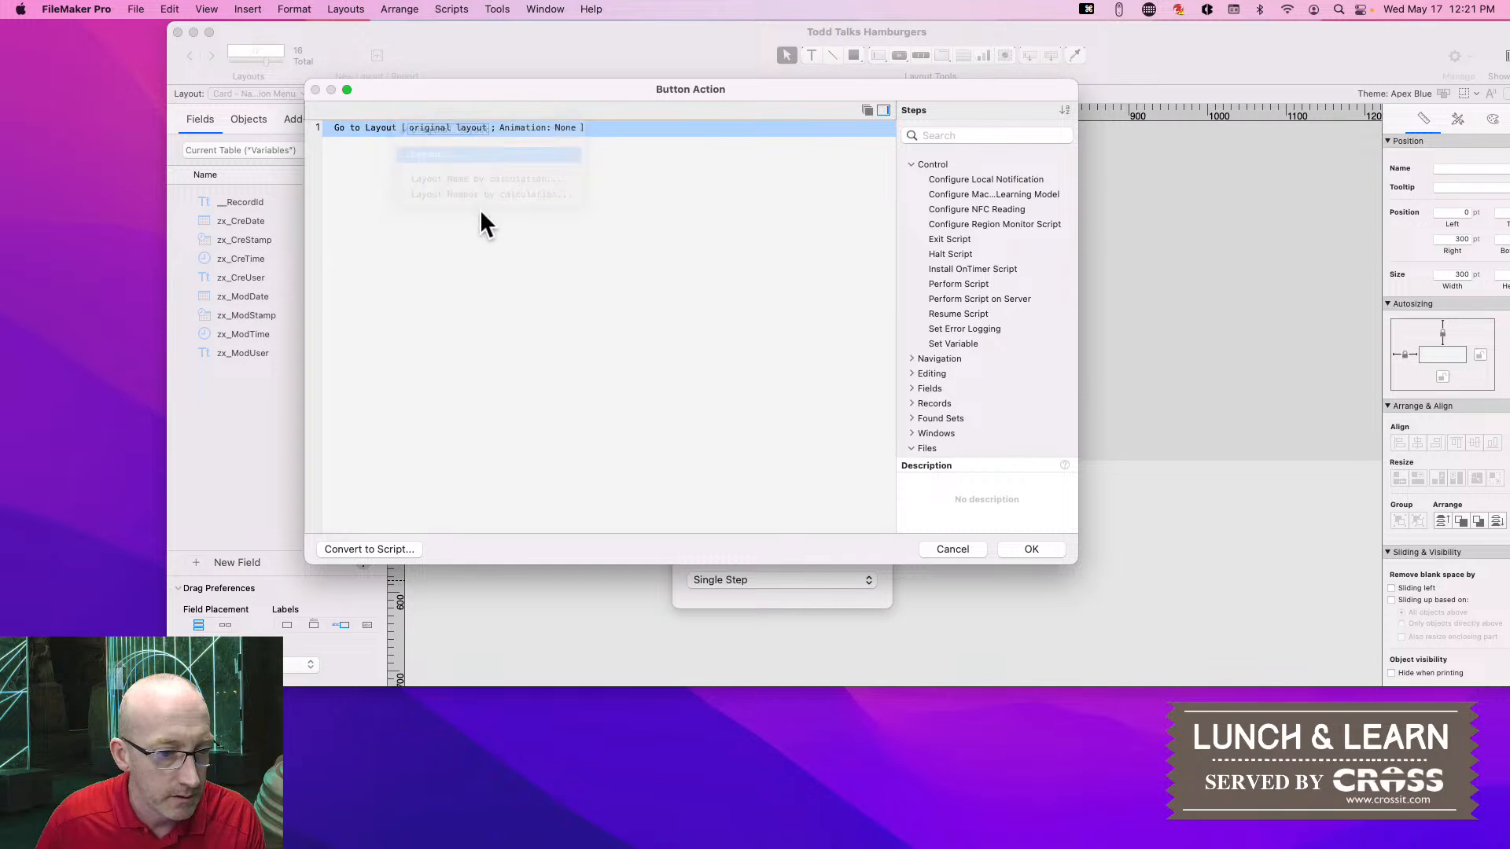
double_click(690, 354)
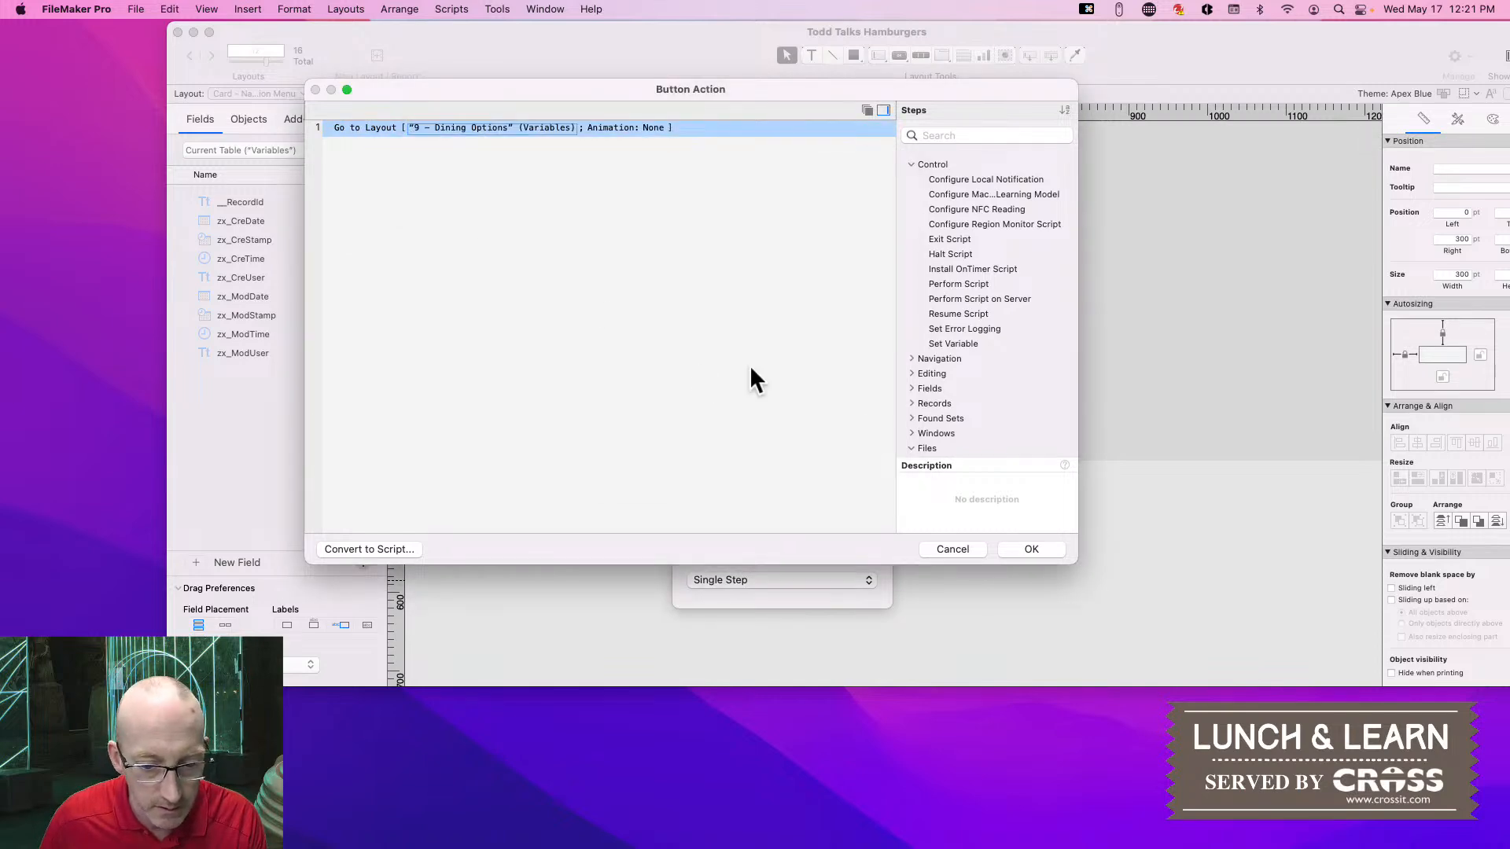
click(1019, 550)
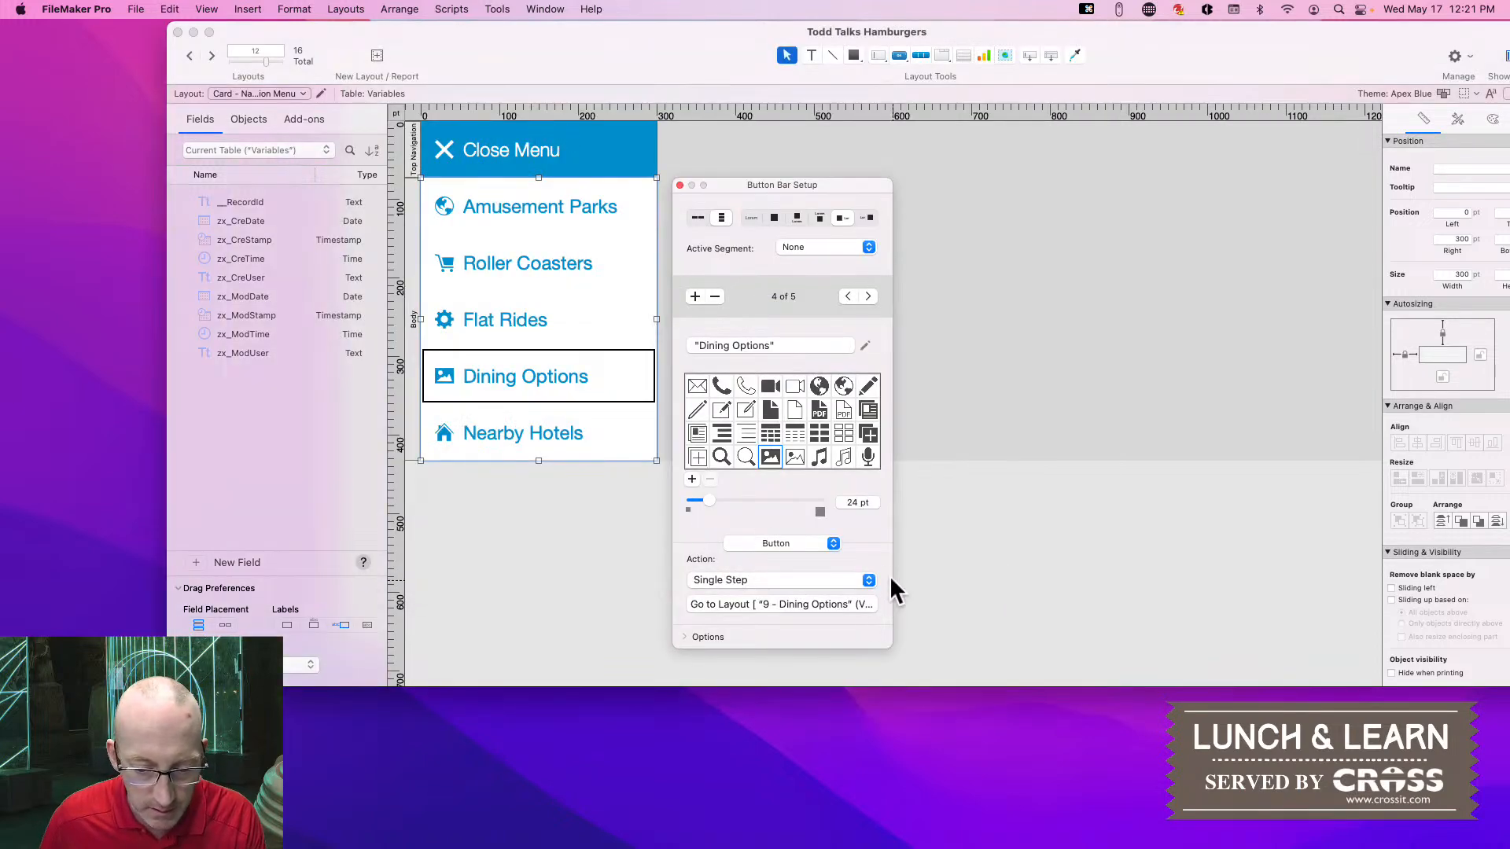
Set the Nearby Hotels segment's action to a single step, Go to Layout "10 - Hotels Nearby"
click(868, 295)
click(715, 602)
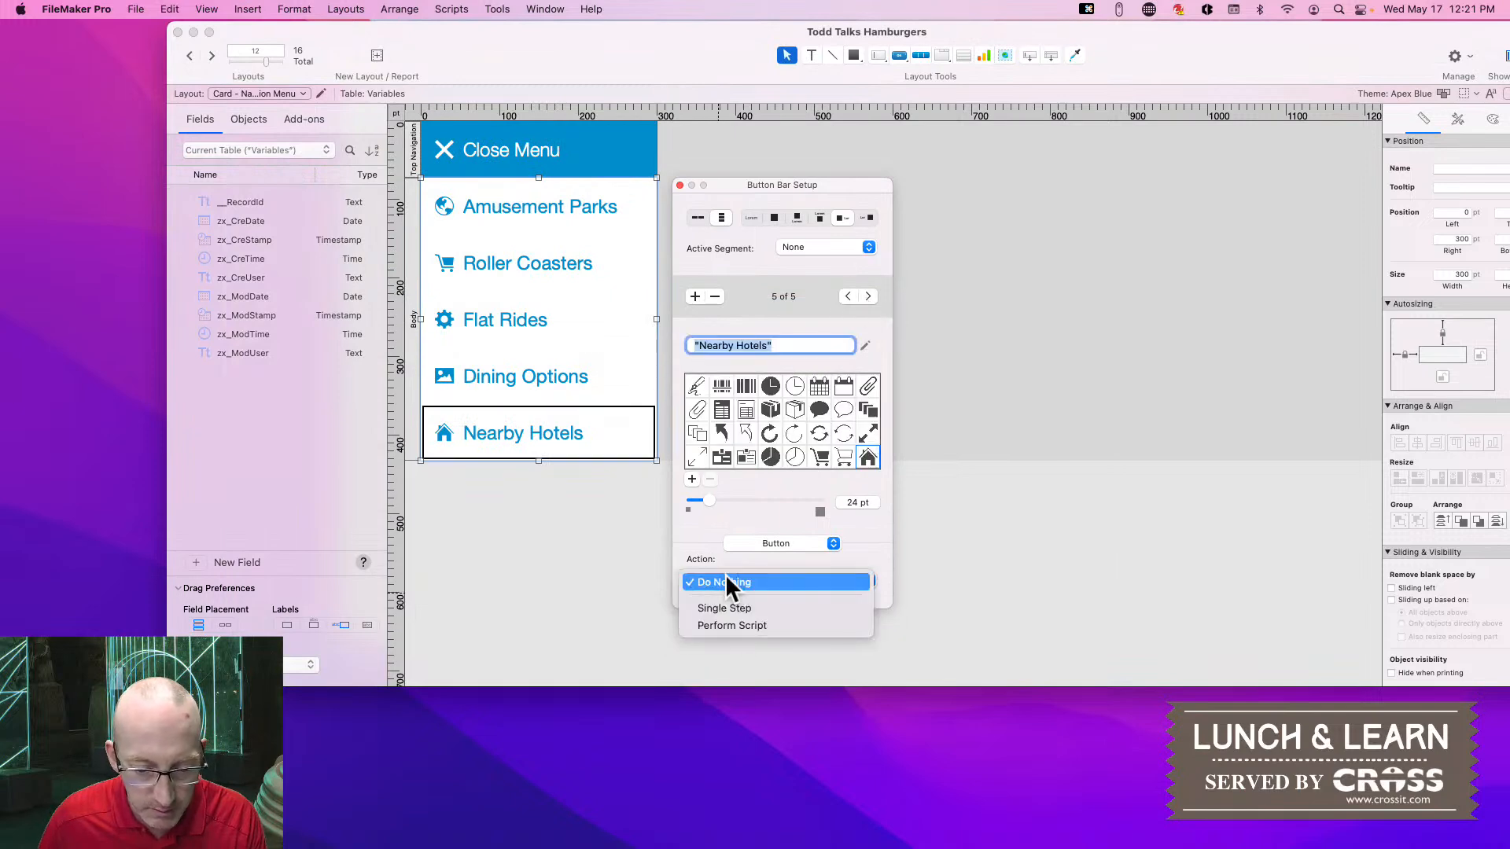
click(728, 608)
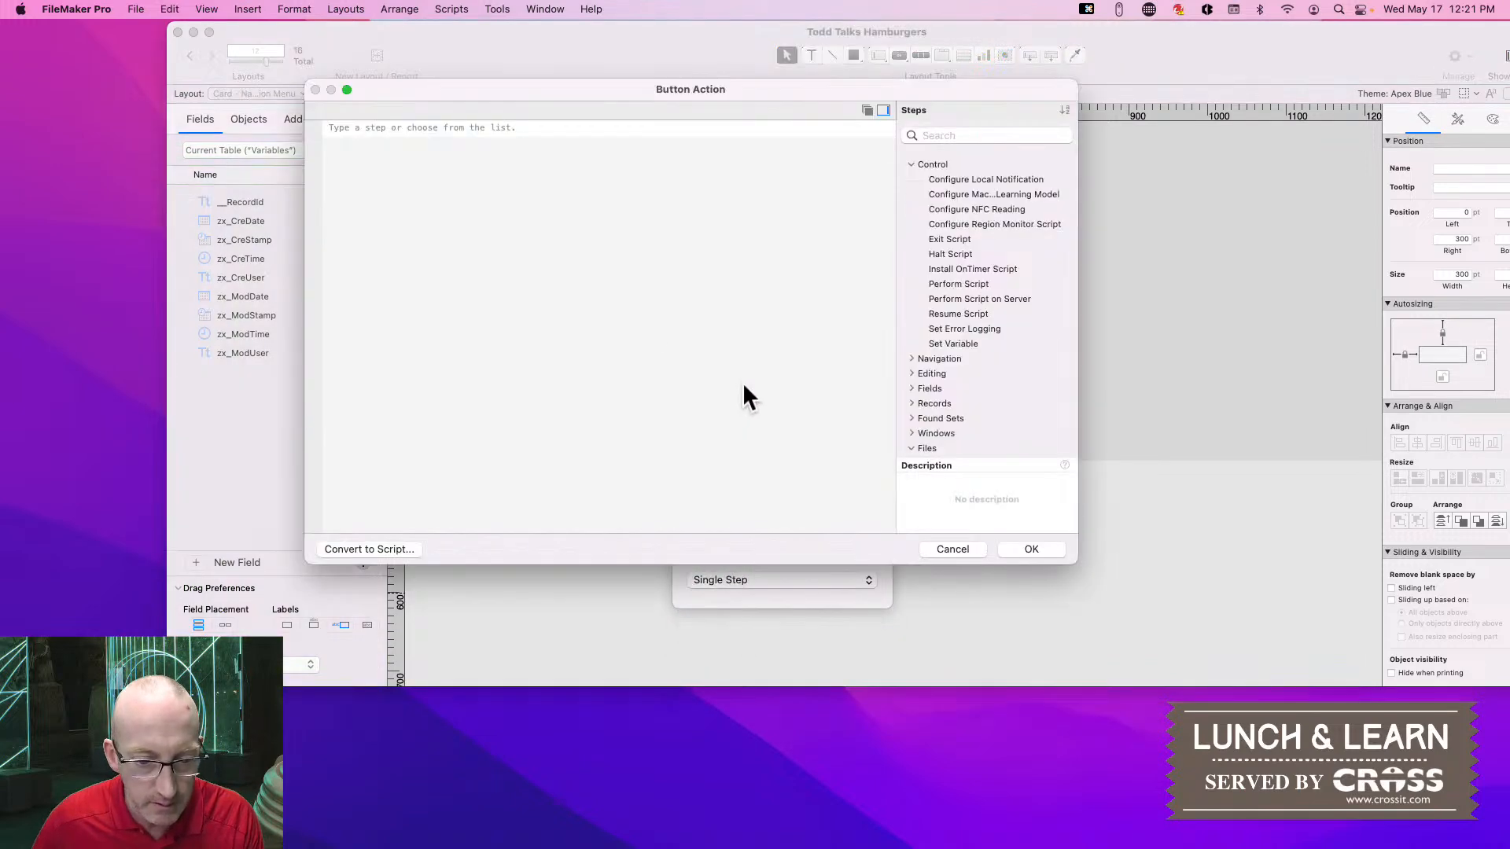
click(366, 127)
text(go to l)
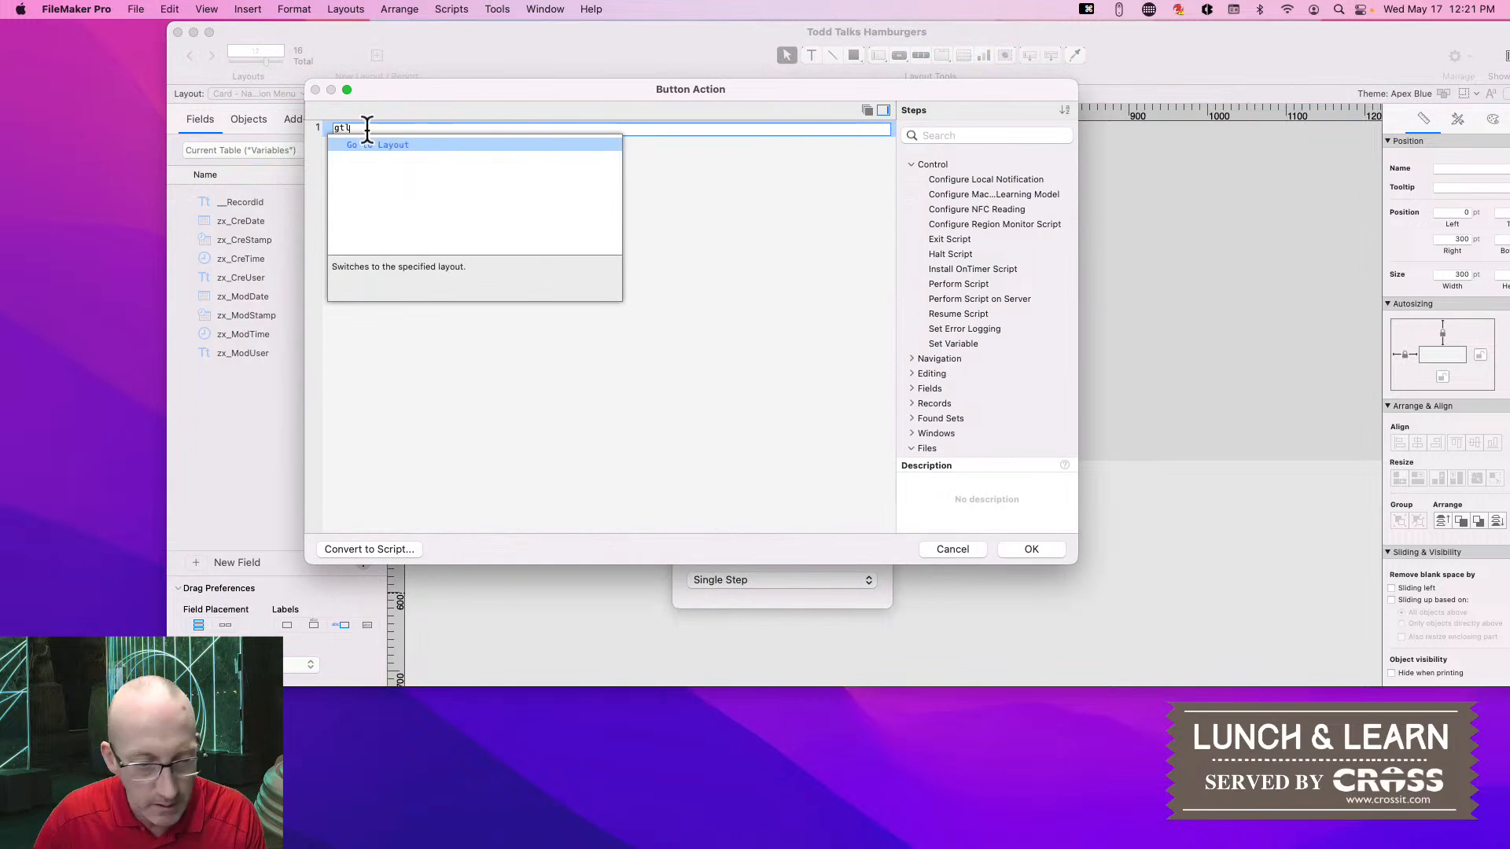
key(Return)
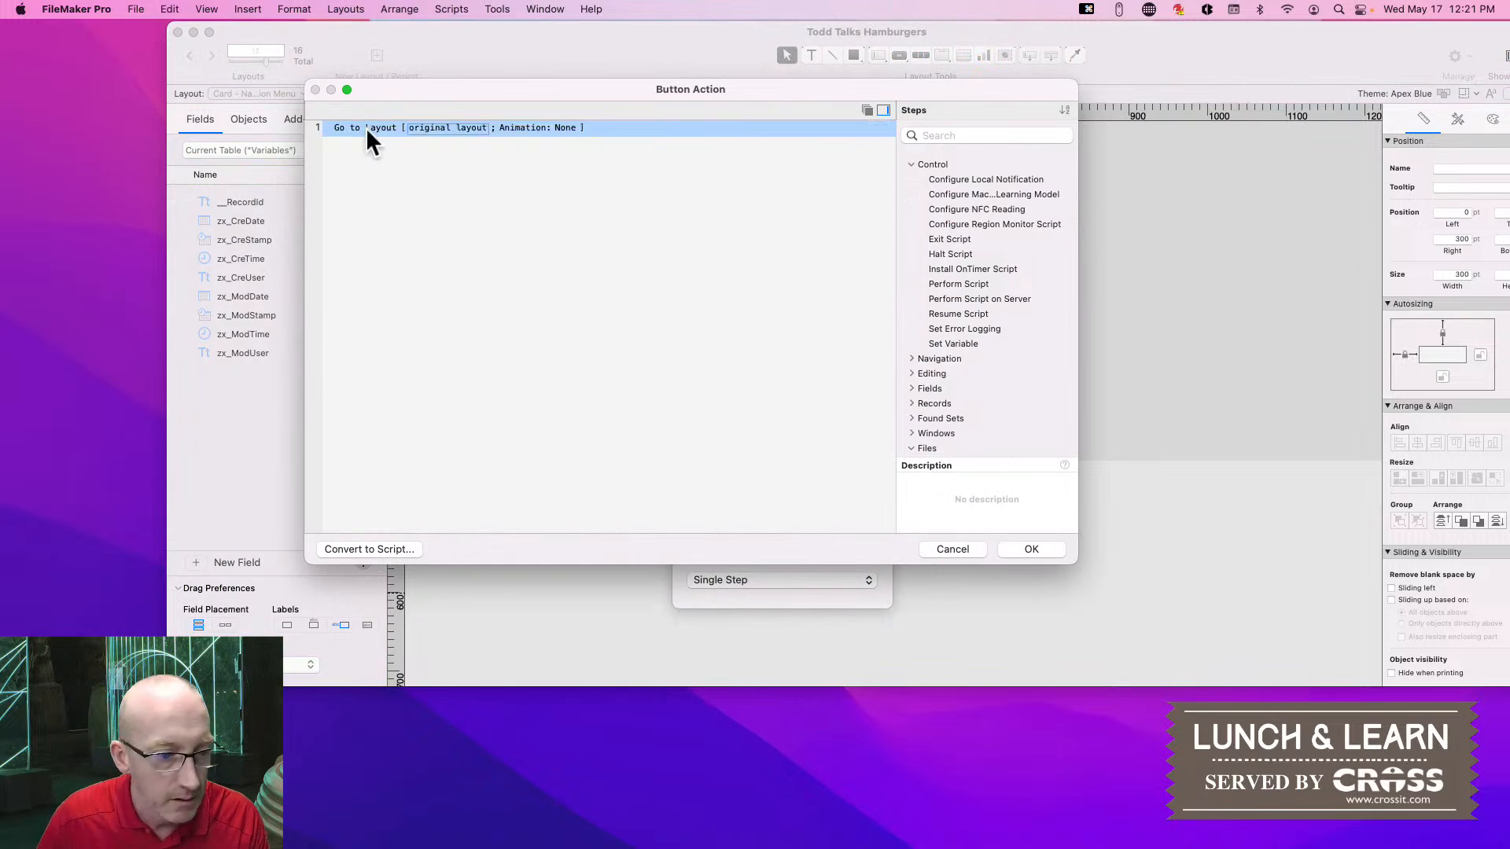
click(472, 134)
click(443, 149)
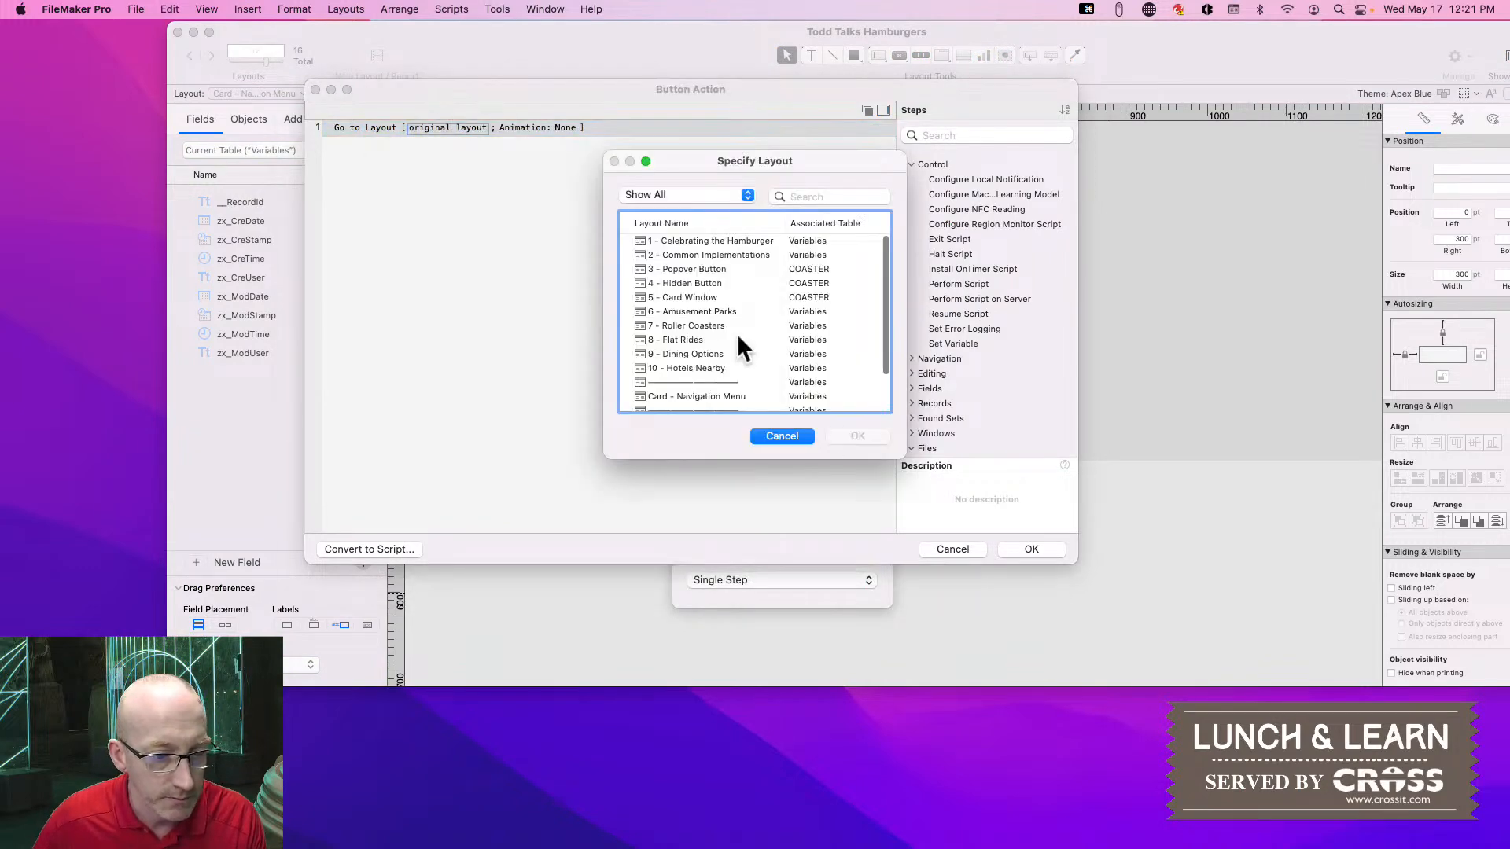
click(689, 368)
click(843, 435)
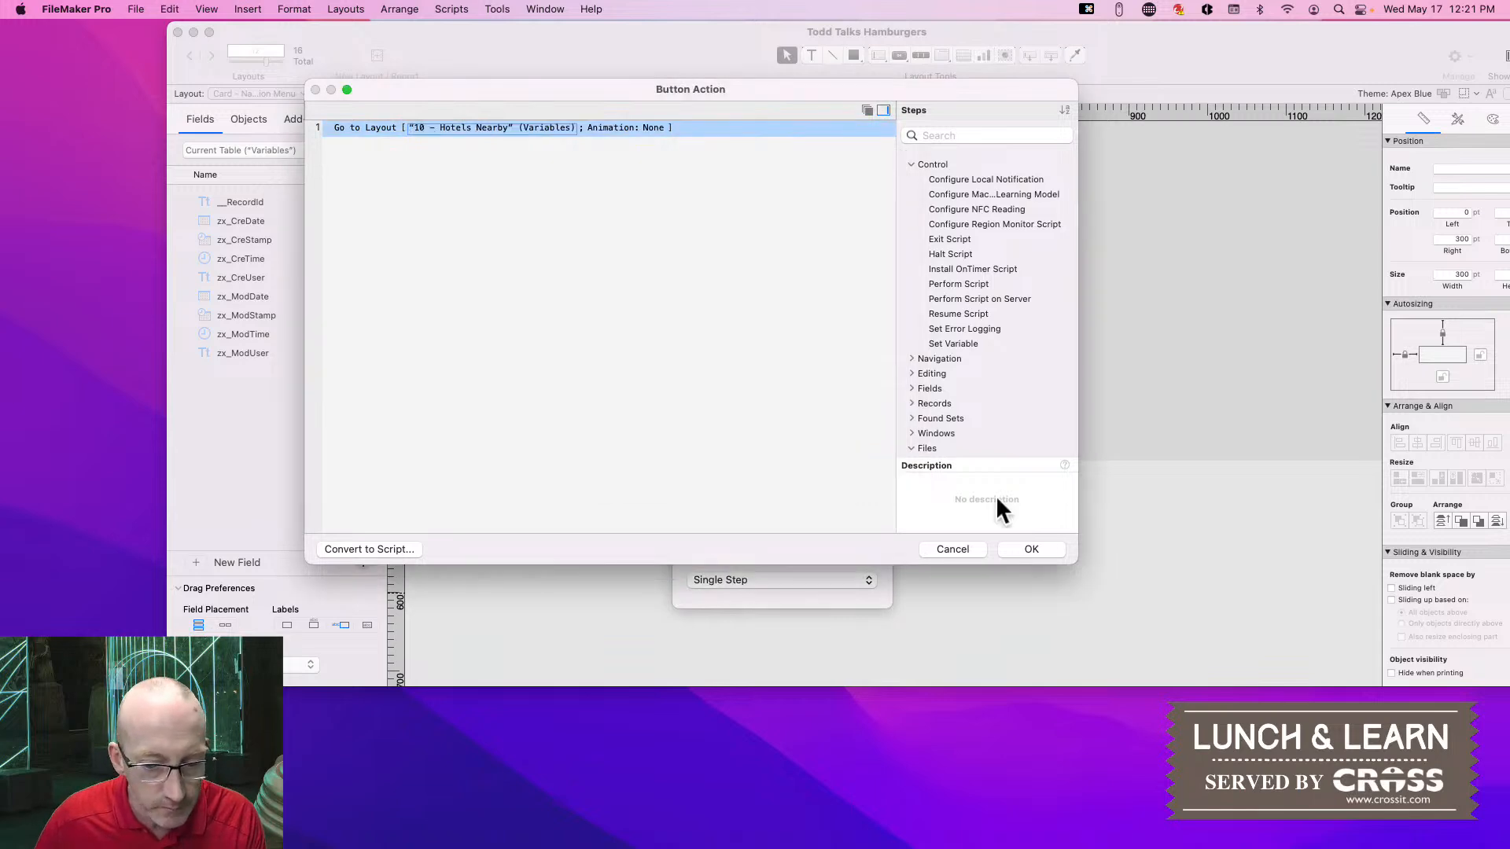
click(1031, 550)
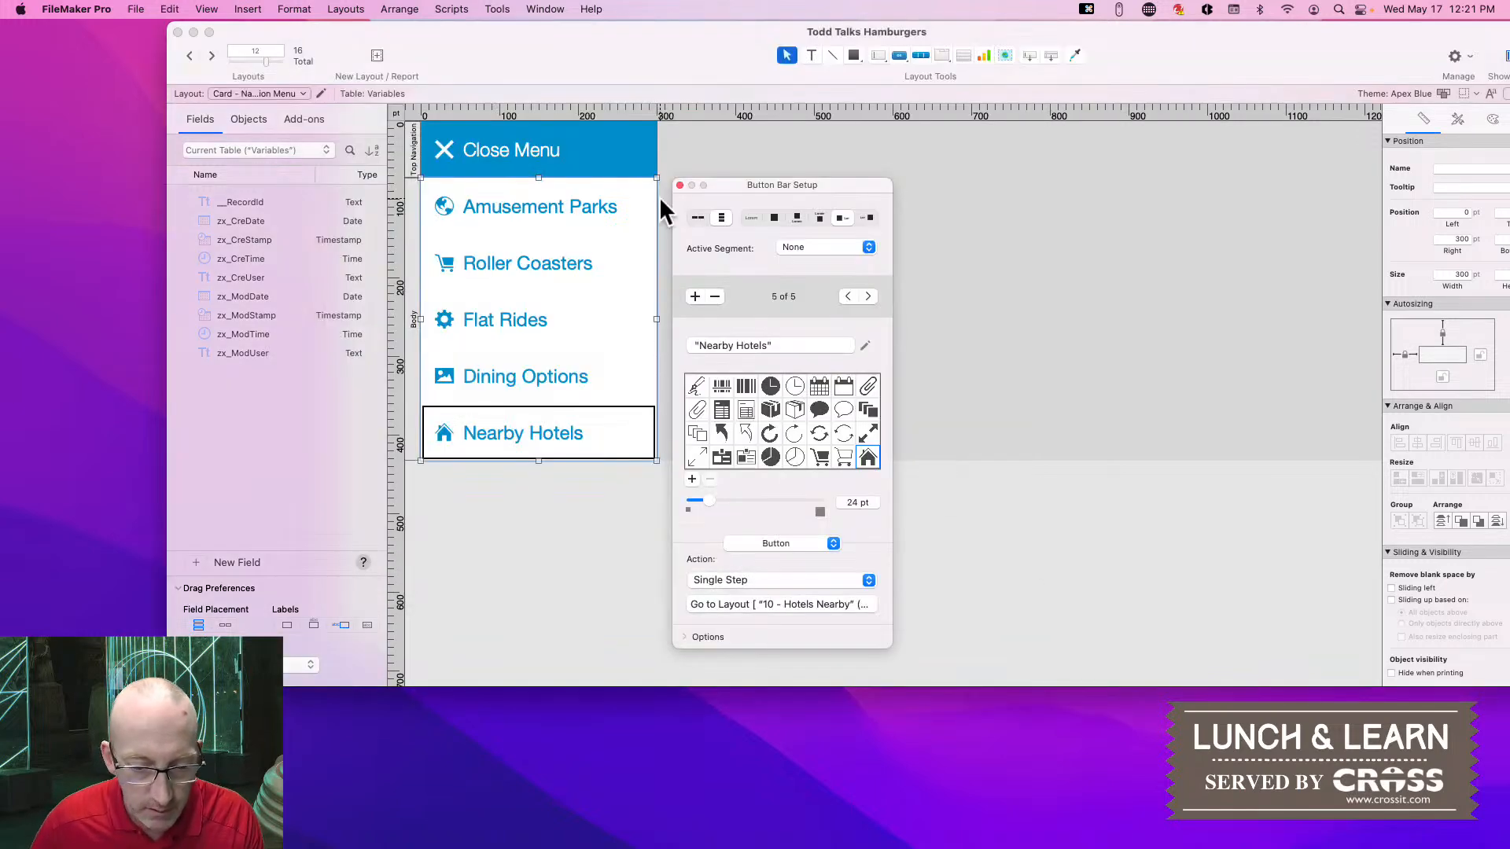
Close the button bar setup, save the navigation menu layout and show the "5 - Card Window" layout in Browse mode
click(680, 186)
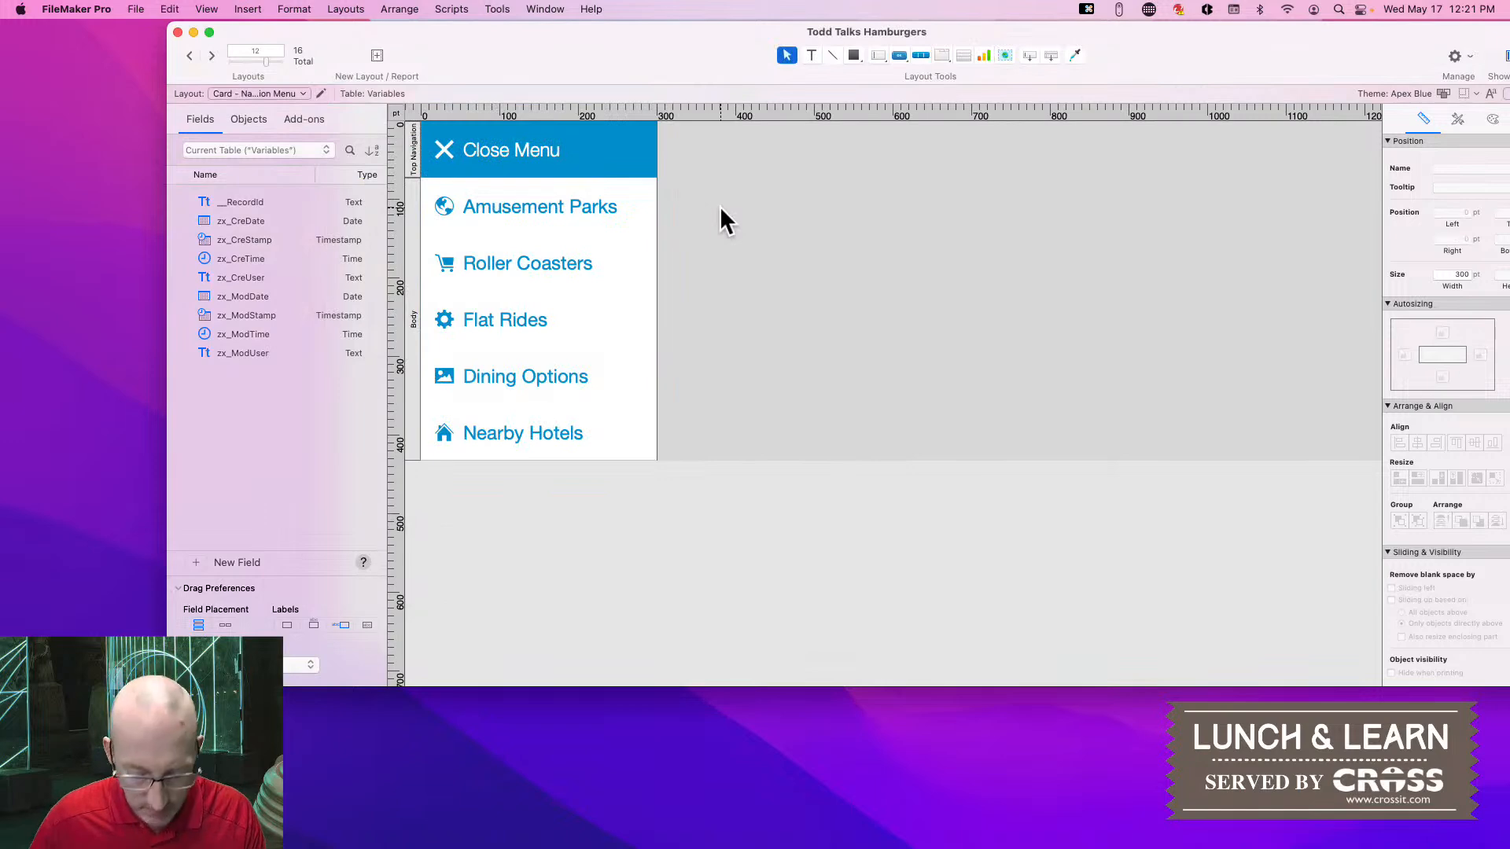
key(super+s)
click(264, 93)
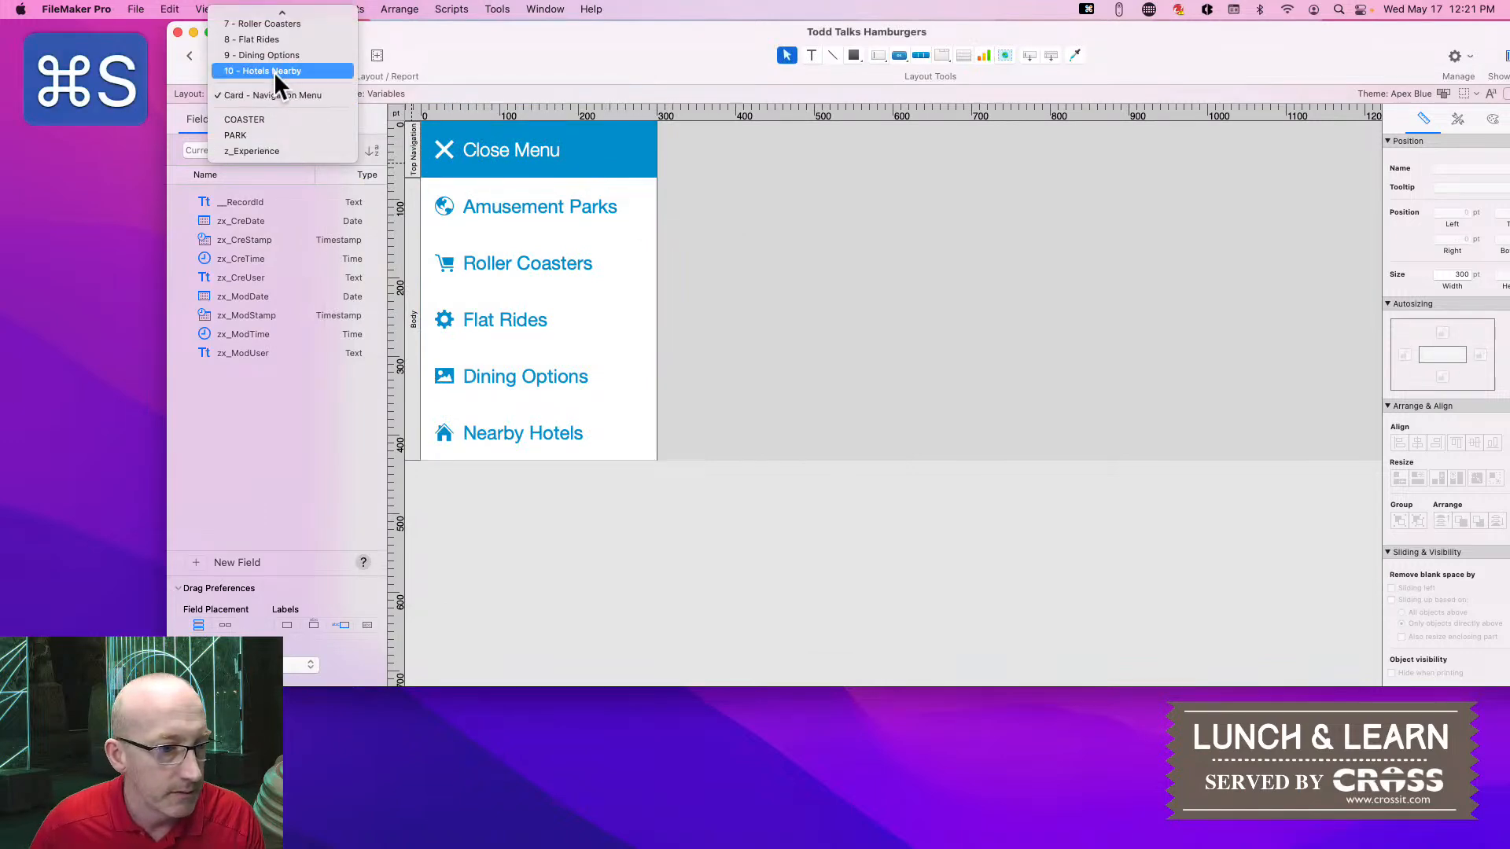
click(290, 103)
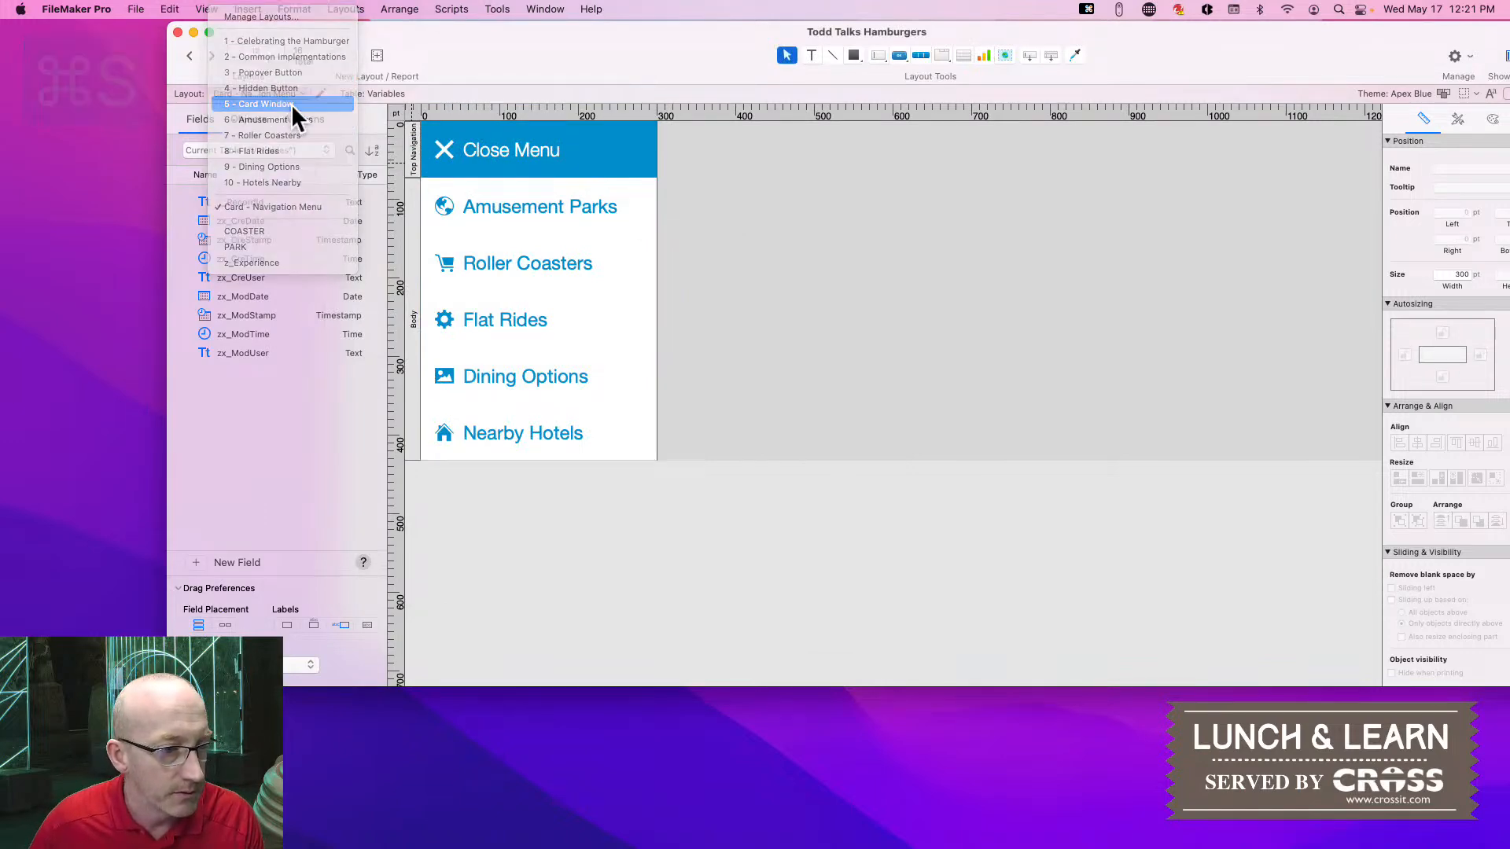
key(super+b)
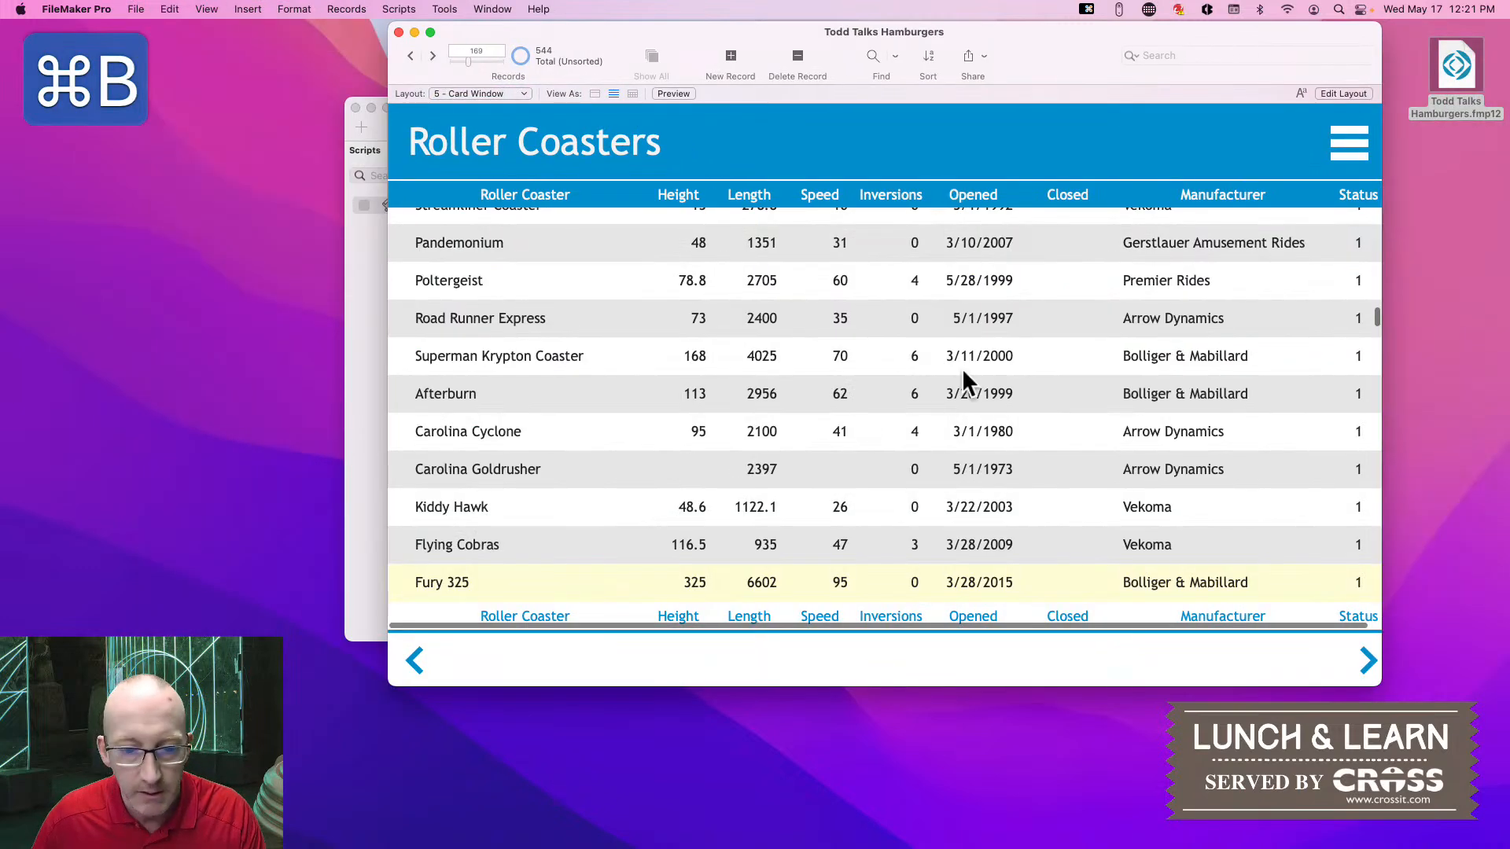
Test the hamburger menu on the Roller Coasters layout by choosing Amusement Parks in the card window
drag(1002, 34, 810, 37)
click(1110, 148)
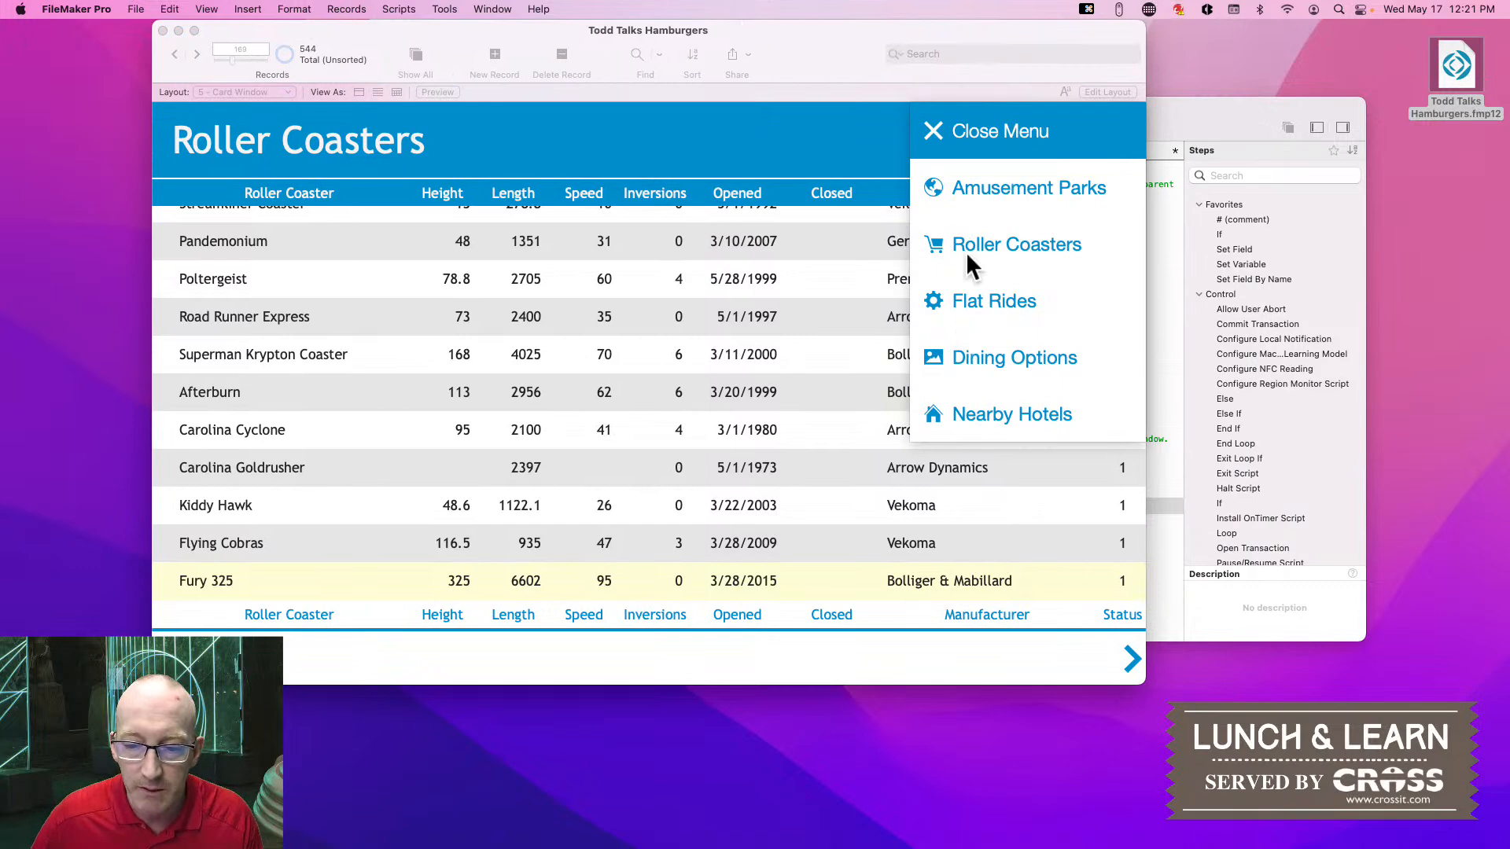
click(969, 192)
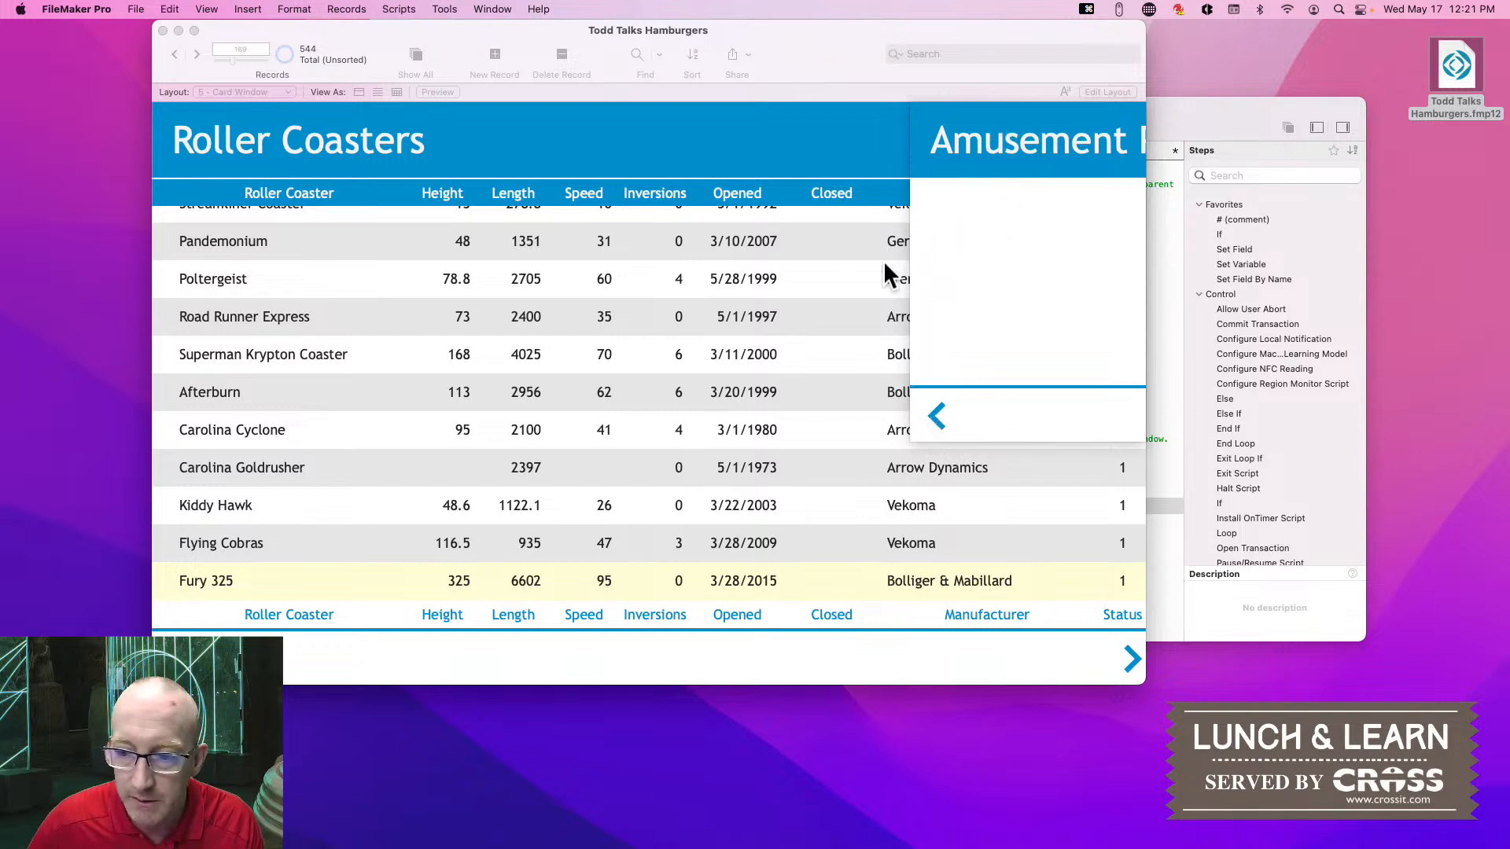
Bring up the Script Workspace, save the "BTN Open Hamburger Menu" script and close the workspace
drag(752, 48, 772, 82)
click(1201, 102)
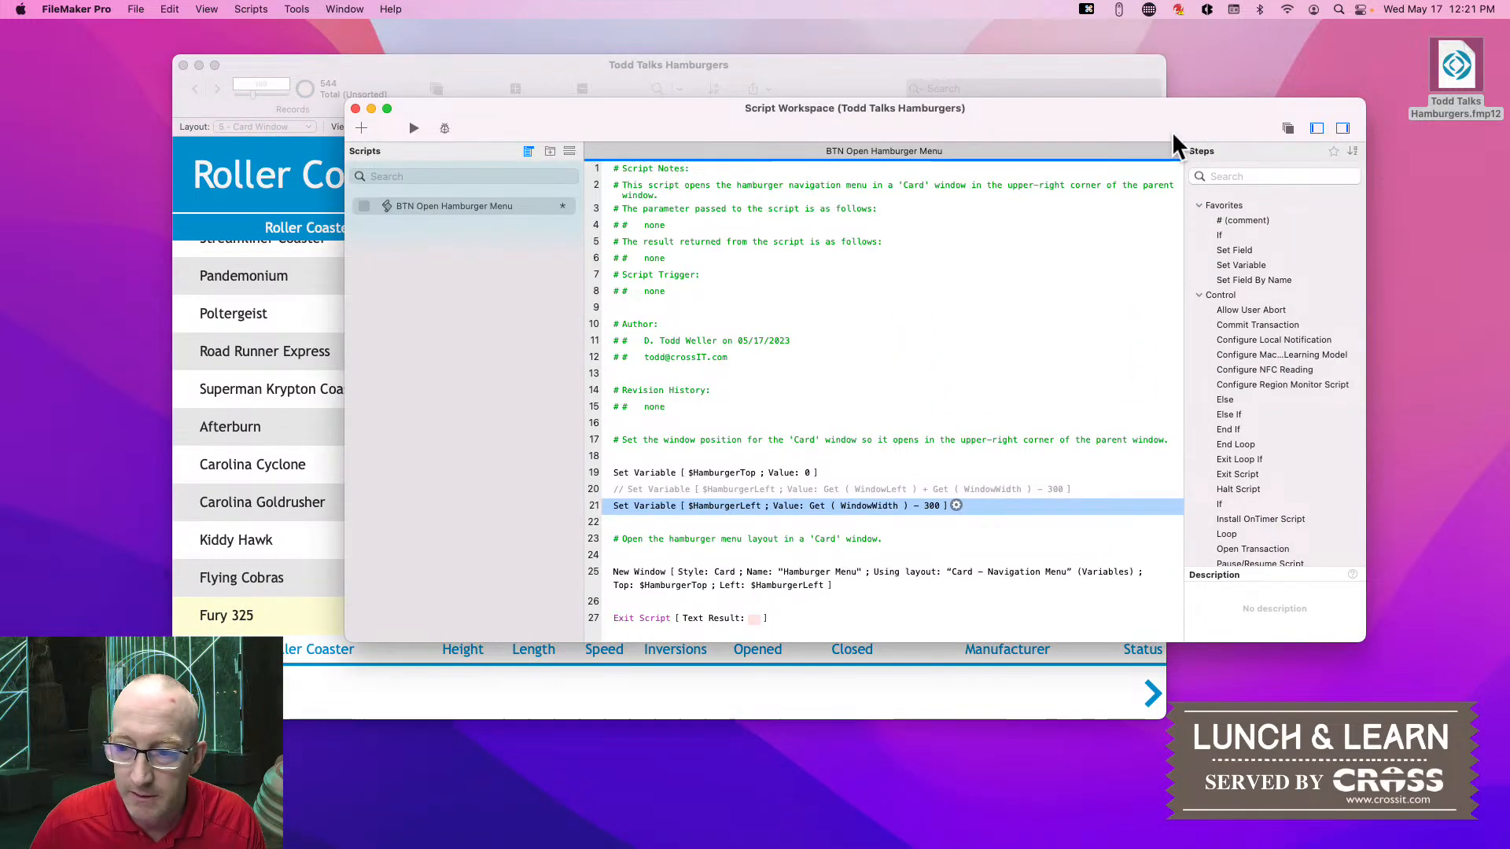
key(super+s)
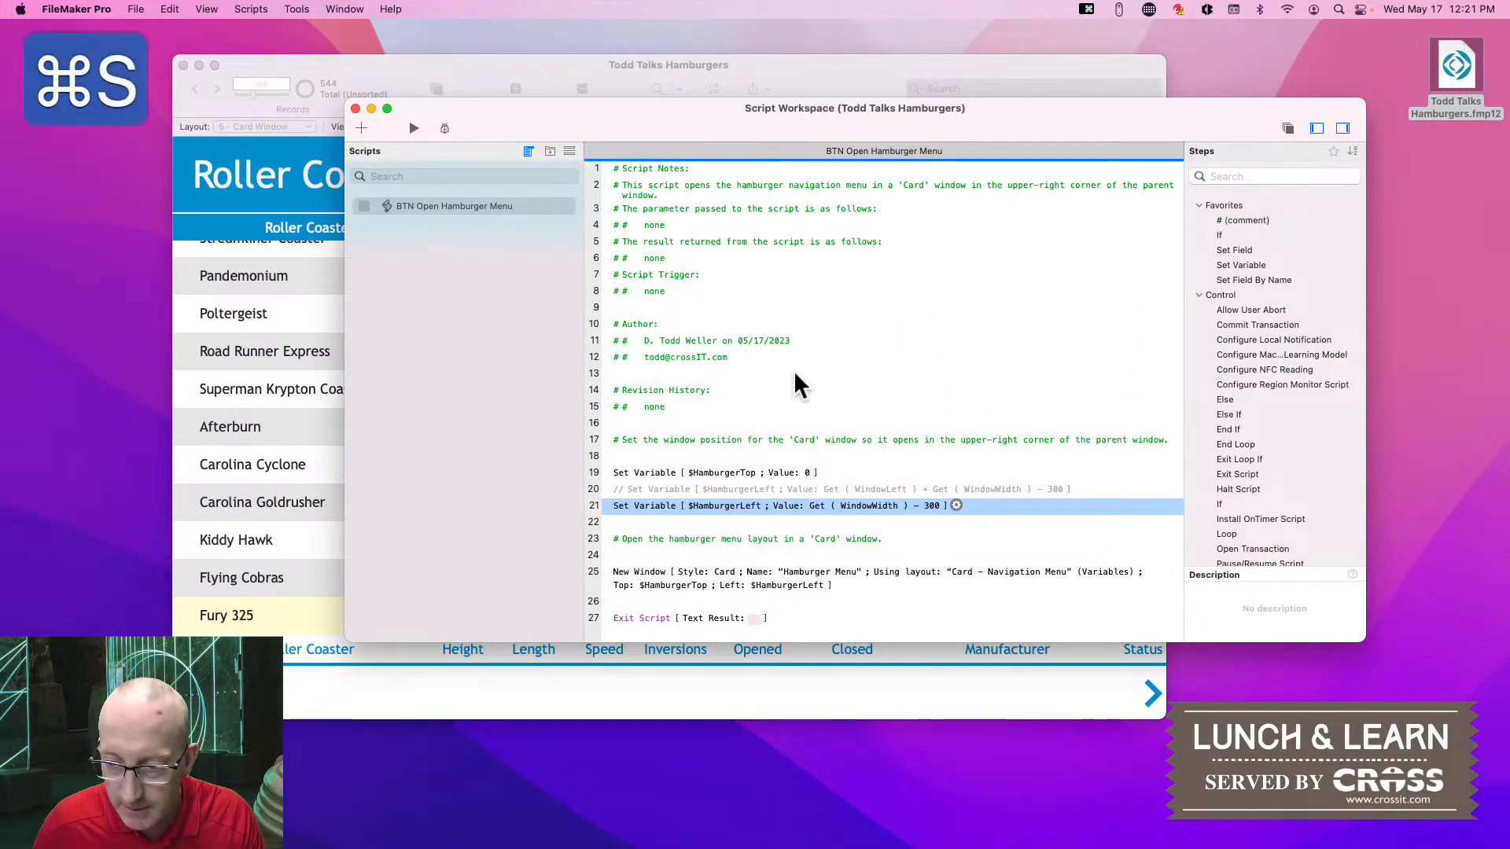
click(355, 109)
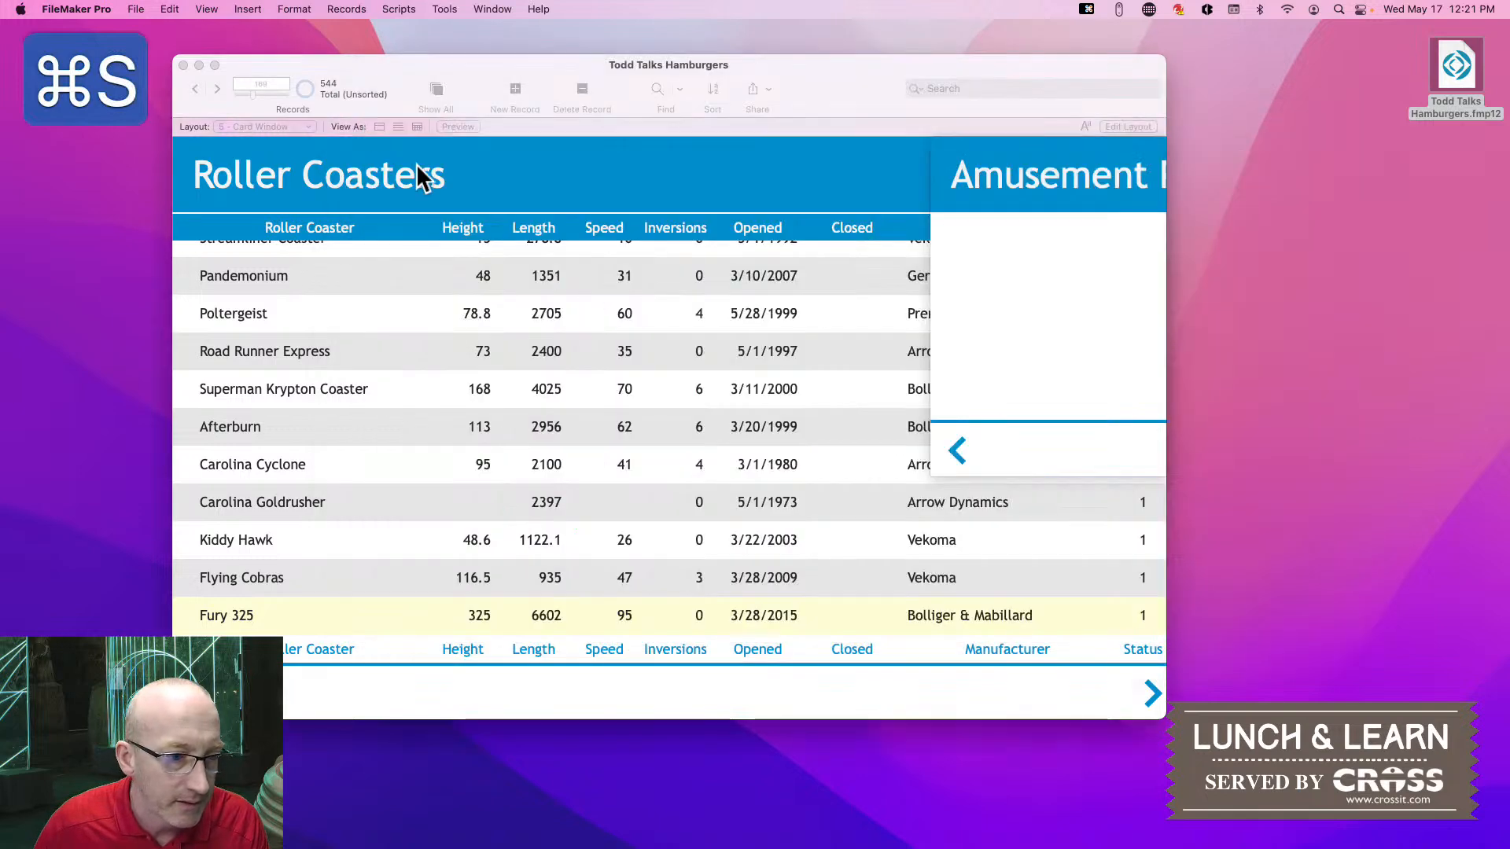
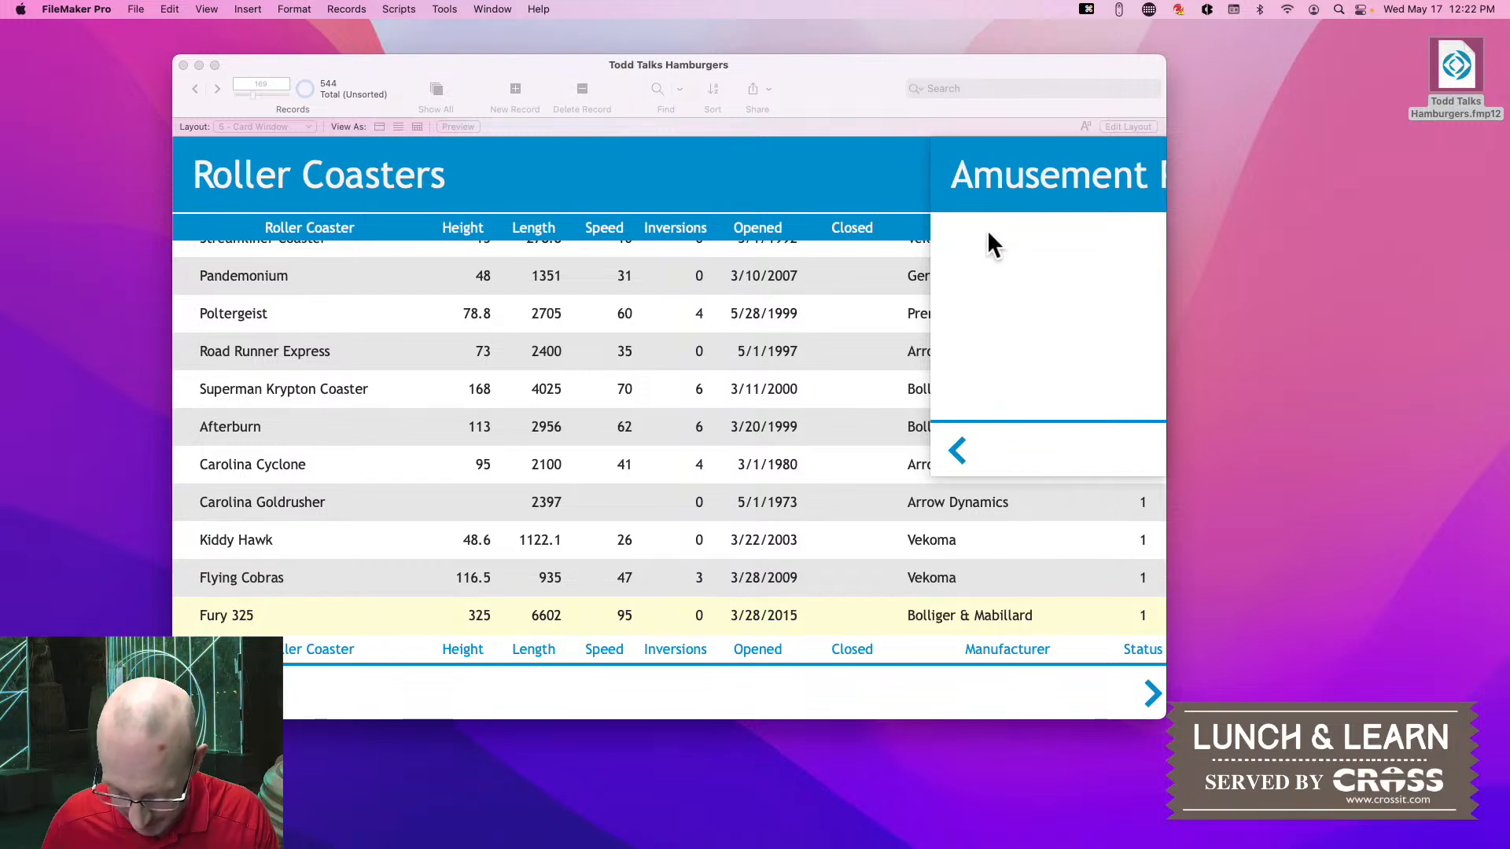
Try to close the Amusement Parks card window, then force FileMaker Pro to quit
key(super+w)
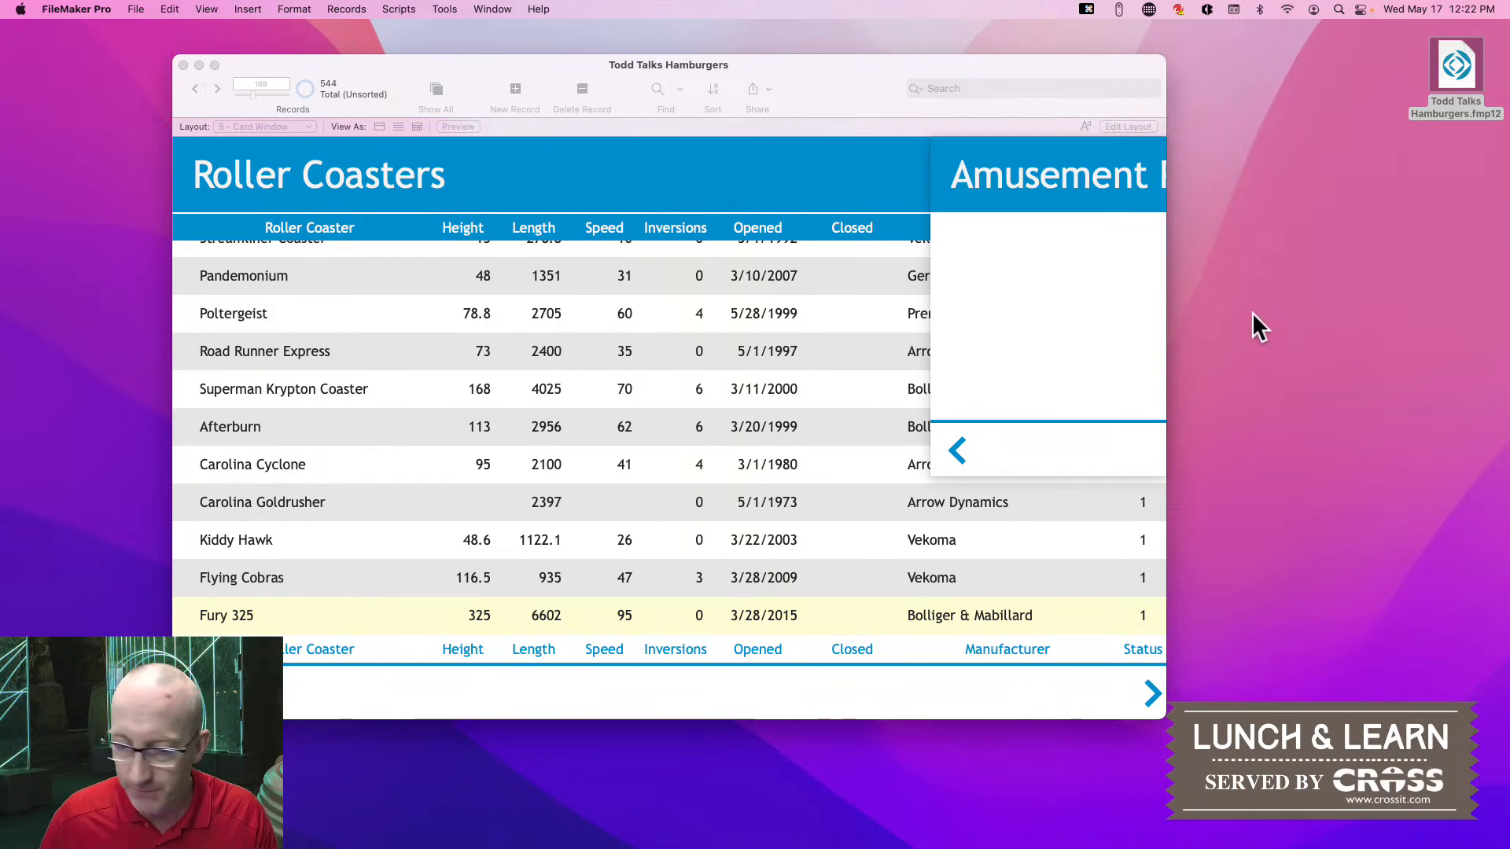
key(alt+super+Escape)
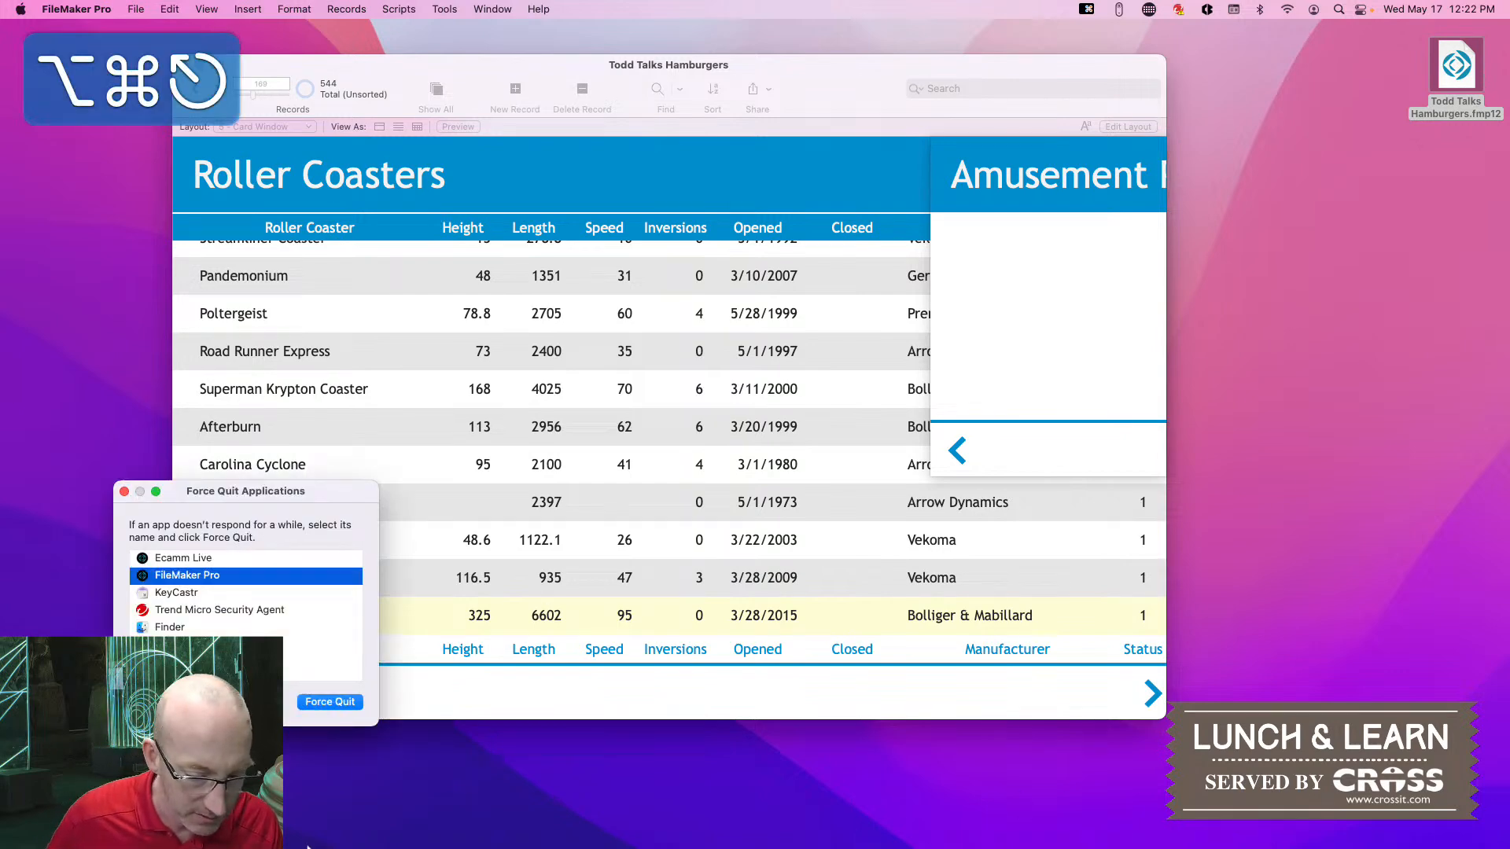
click(324, 704)
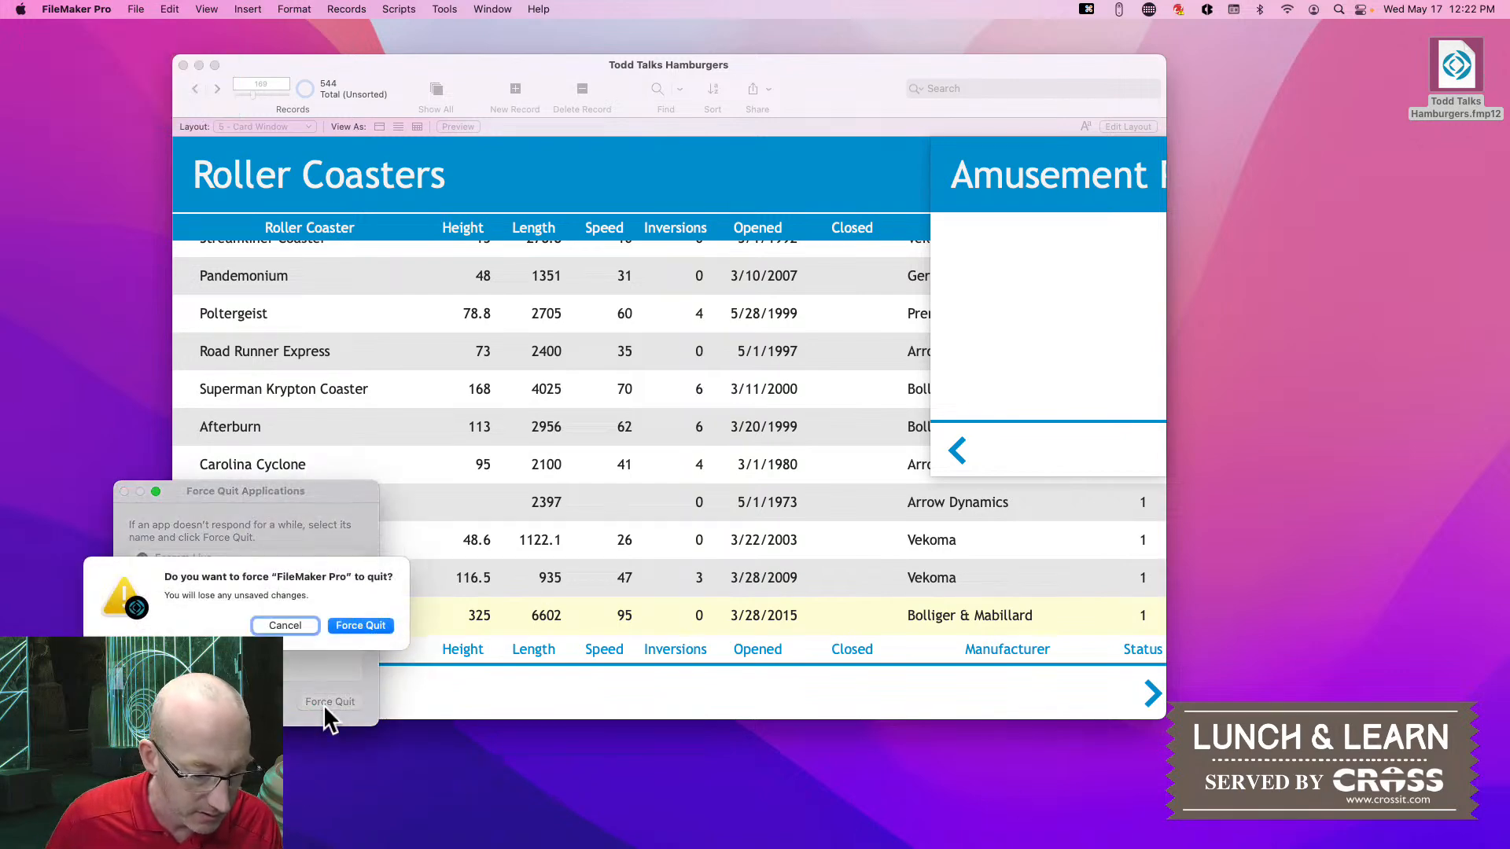
click(343, 630)
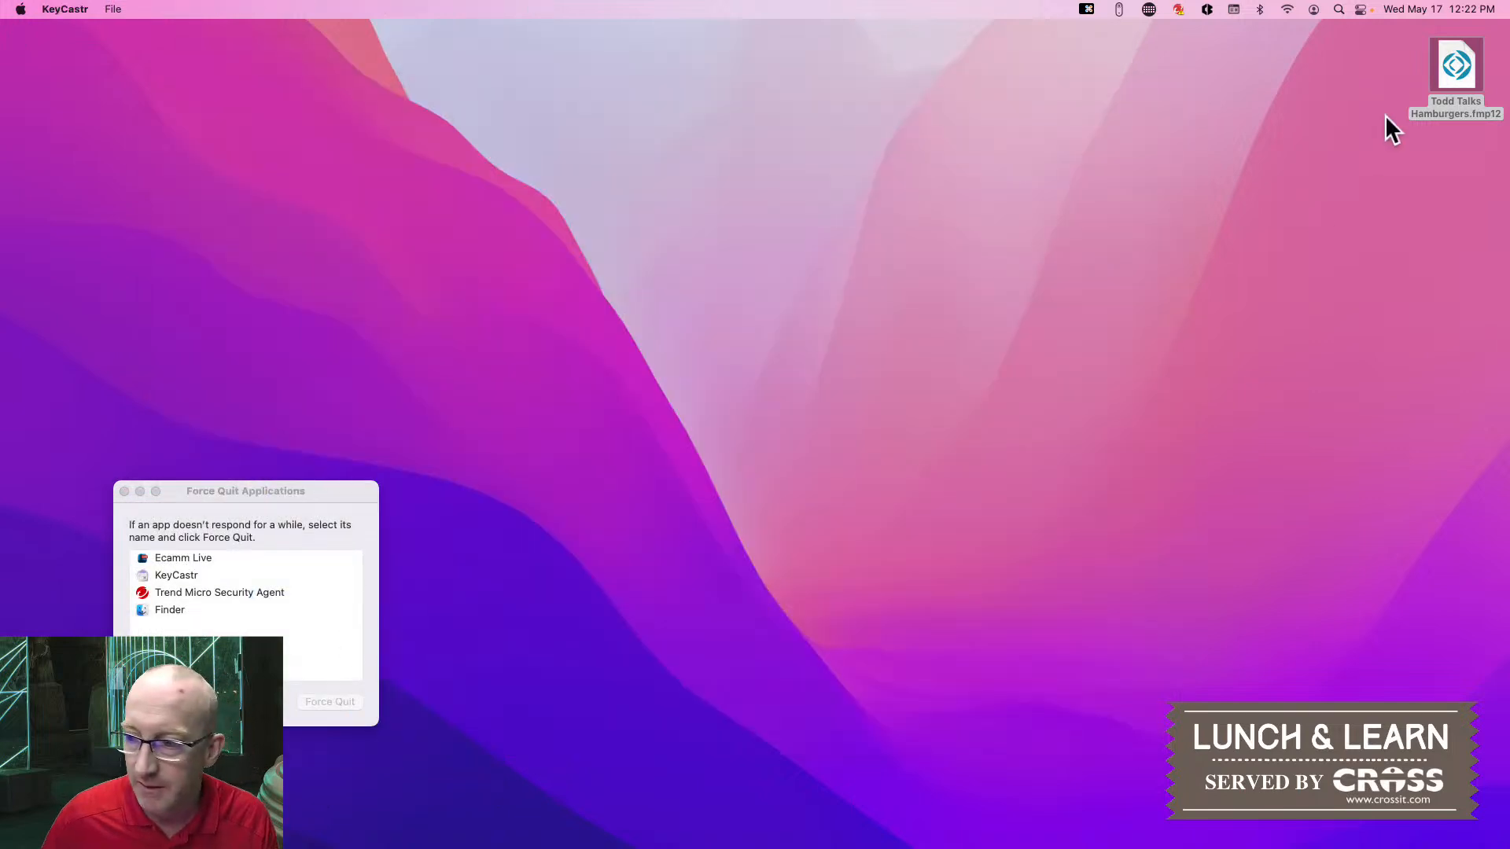
Reopen the "Todd Talks Hamburgers.fmp12" file from the desktop and advance to the "5 - Card Window" layout
click(1455, 62)
double_click(1454, 62)
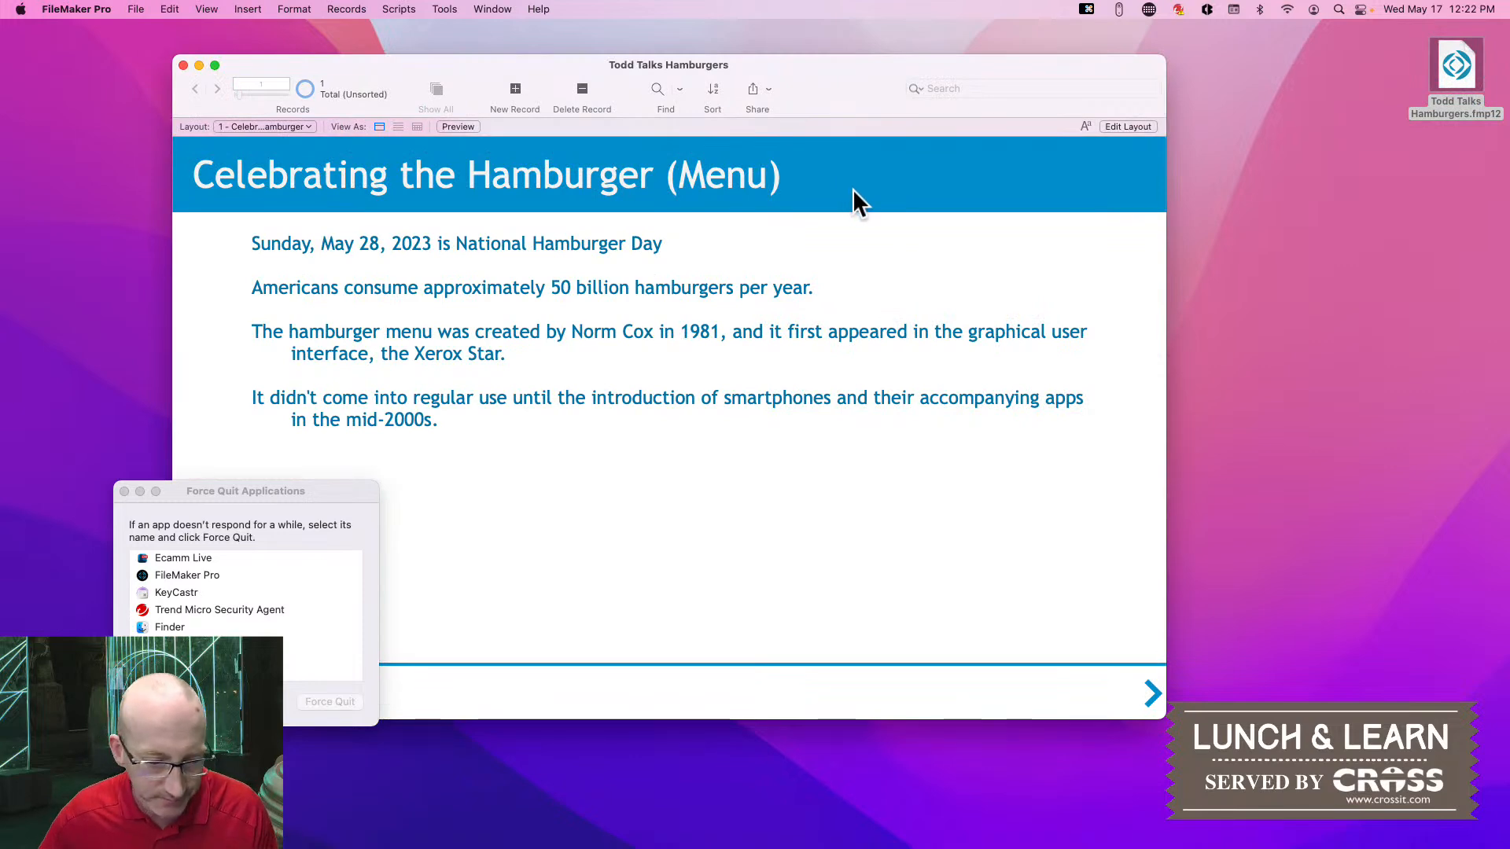
click(1151, 696)
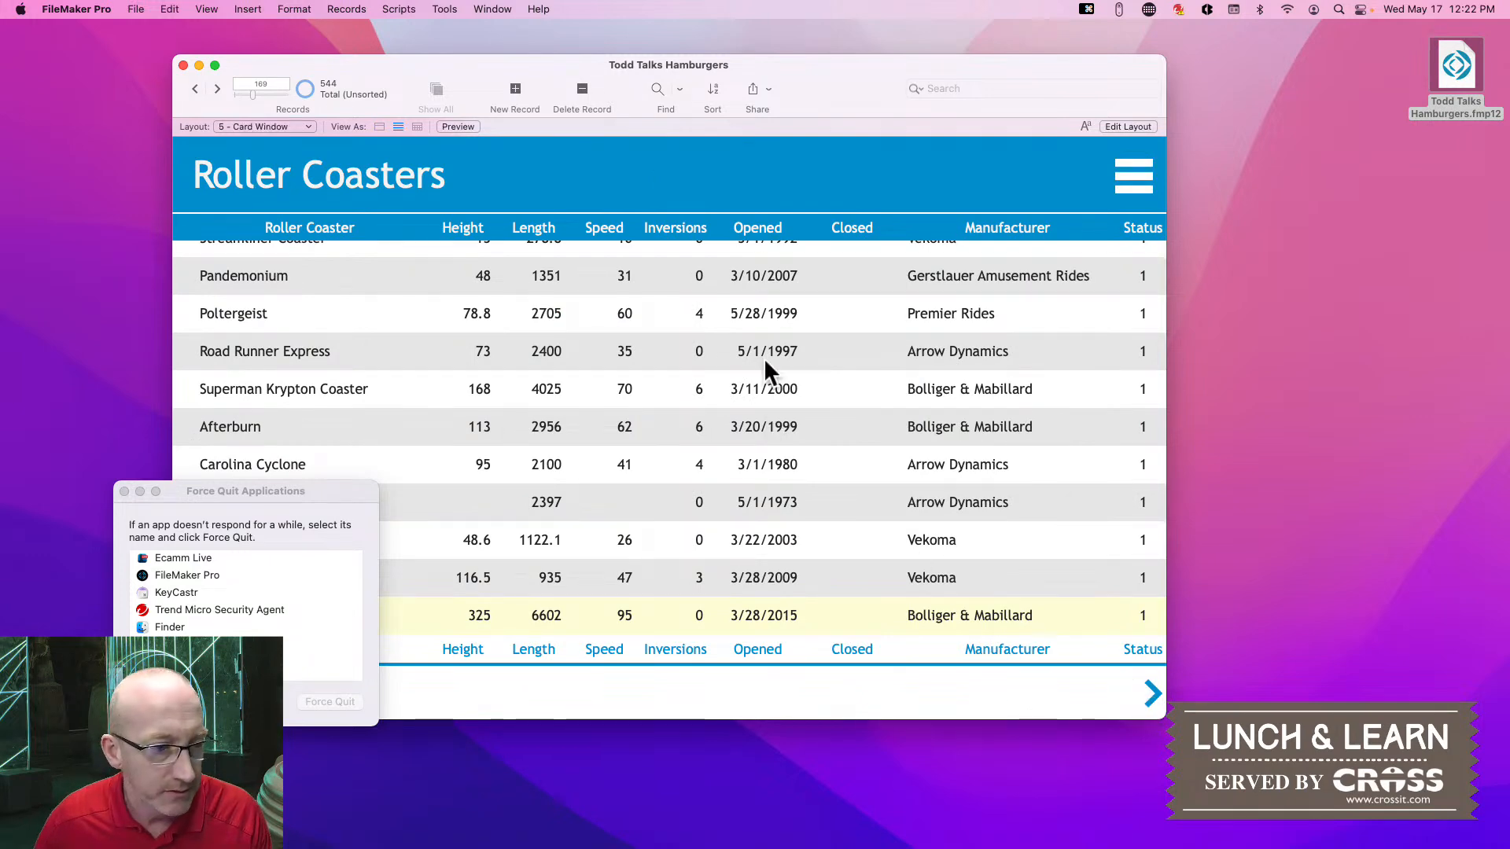
click(301, 126)
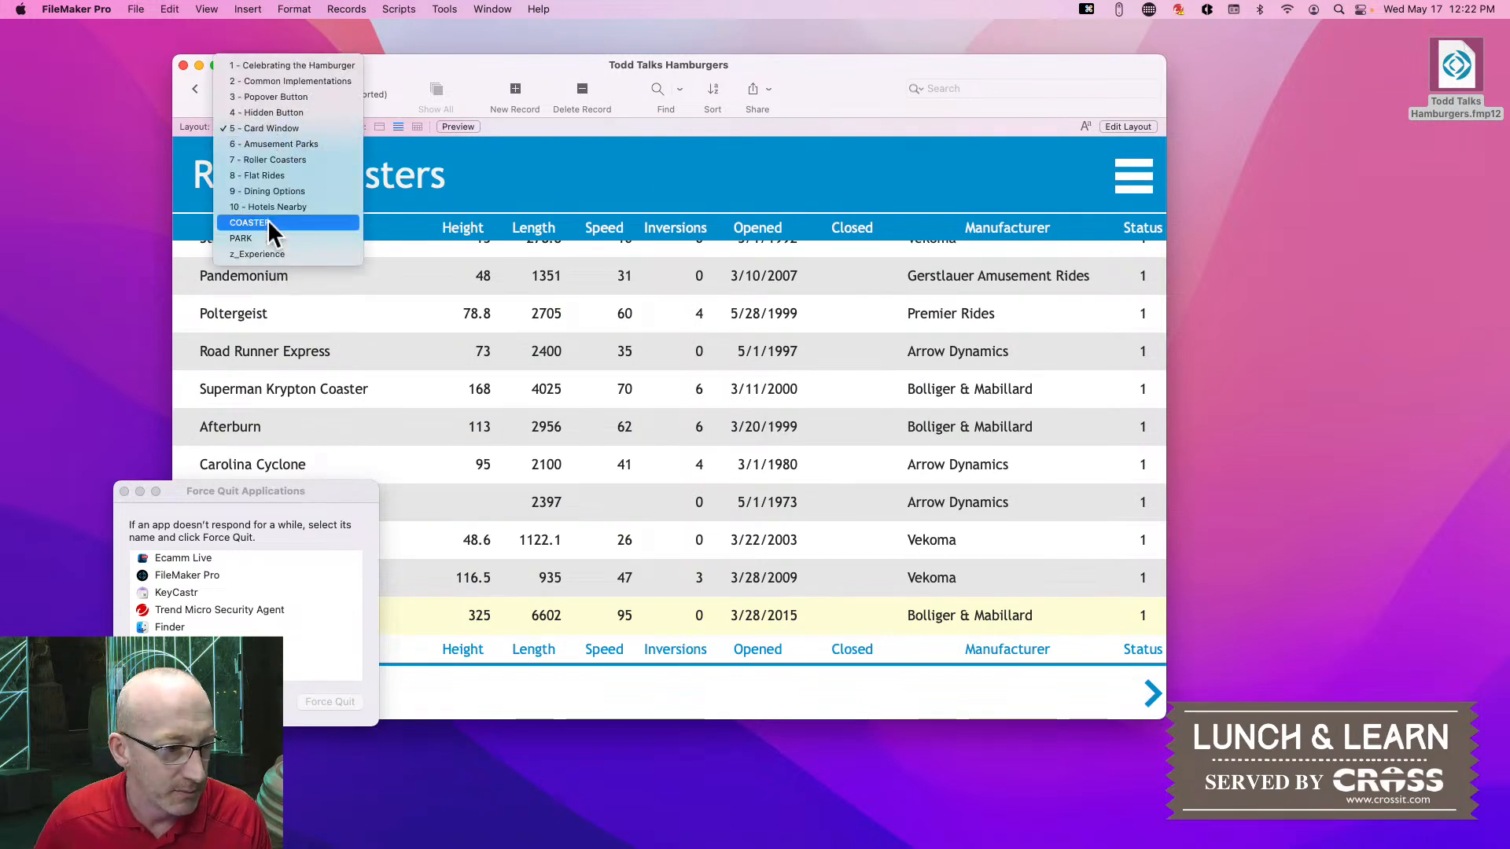
click(446, 206)
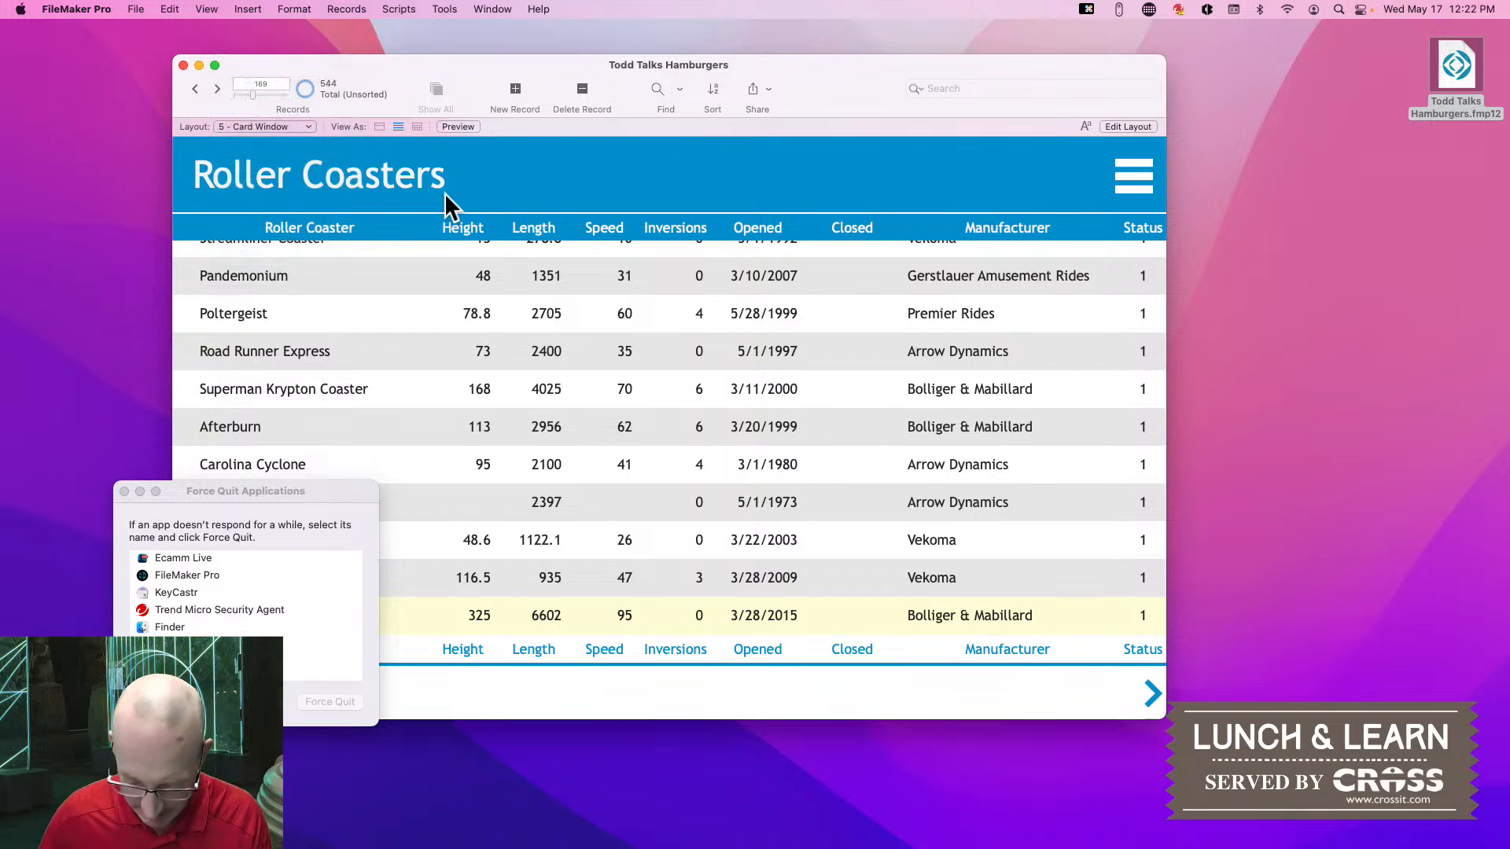
Switch to Layout mode and show the "Card - Navigation Menu" layout
key(cmd+l)
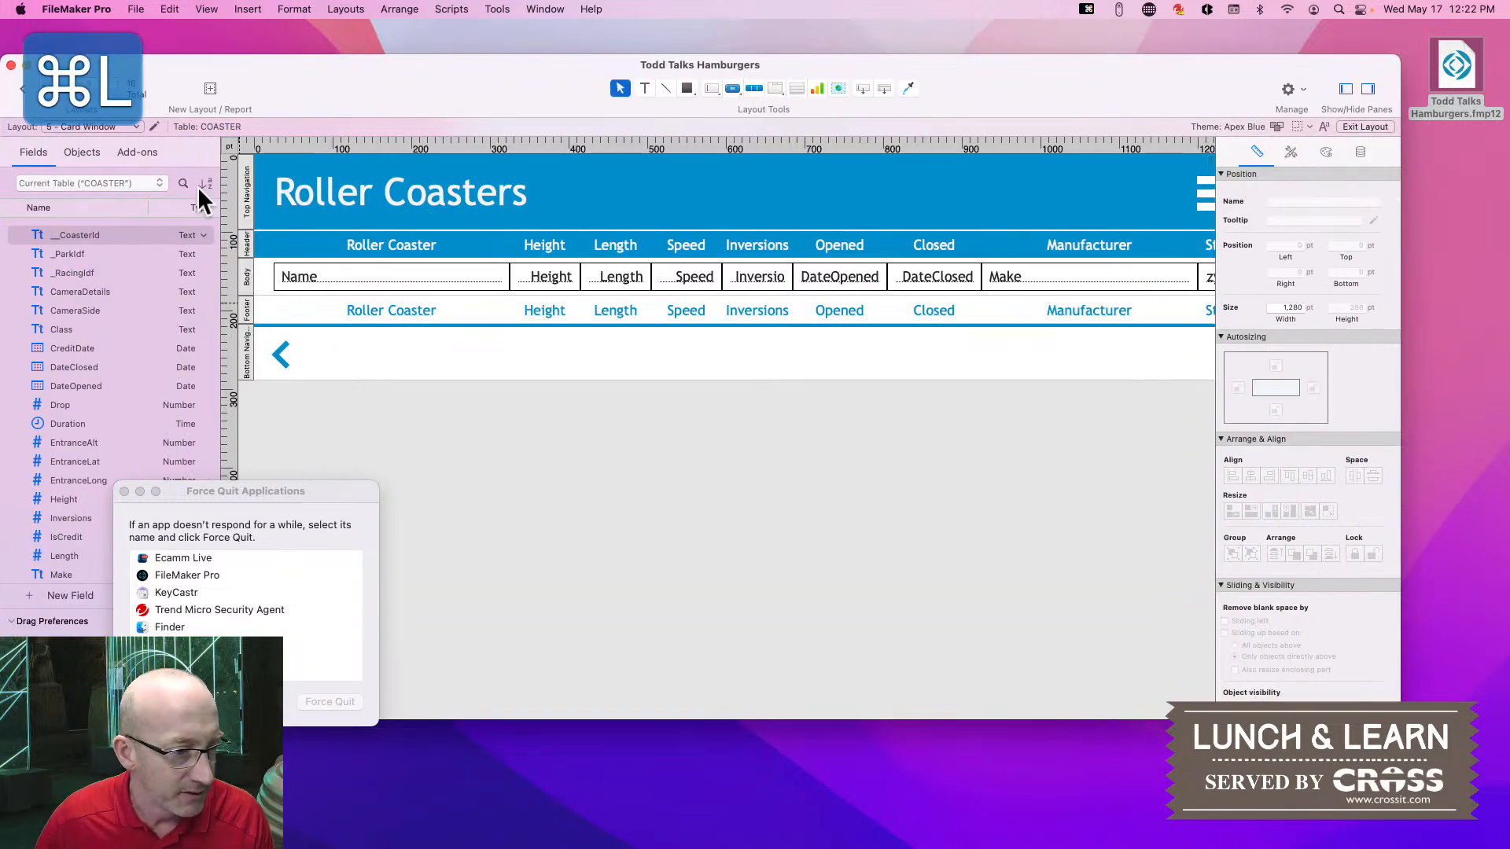
drag(191, 61, 317, 61)
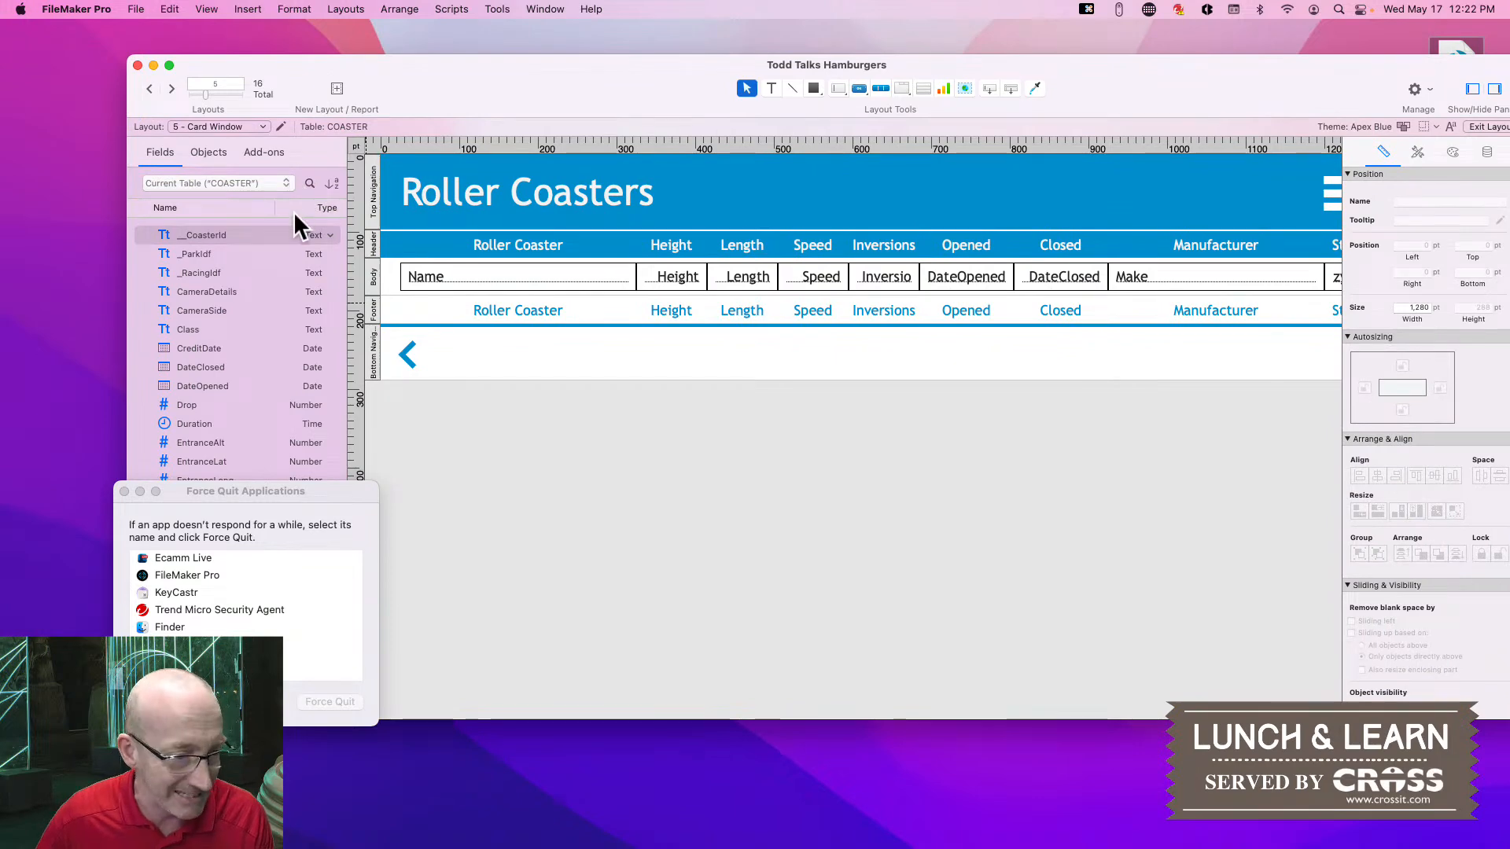
click(244, 126)
click(243, 229)
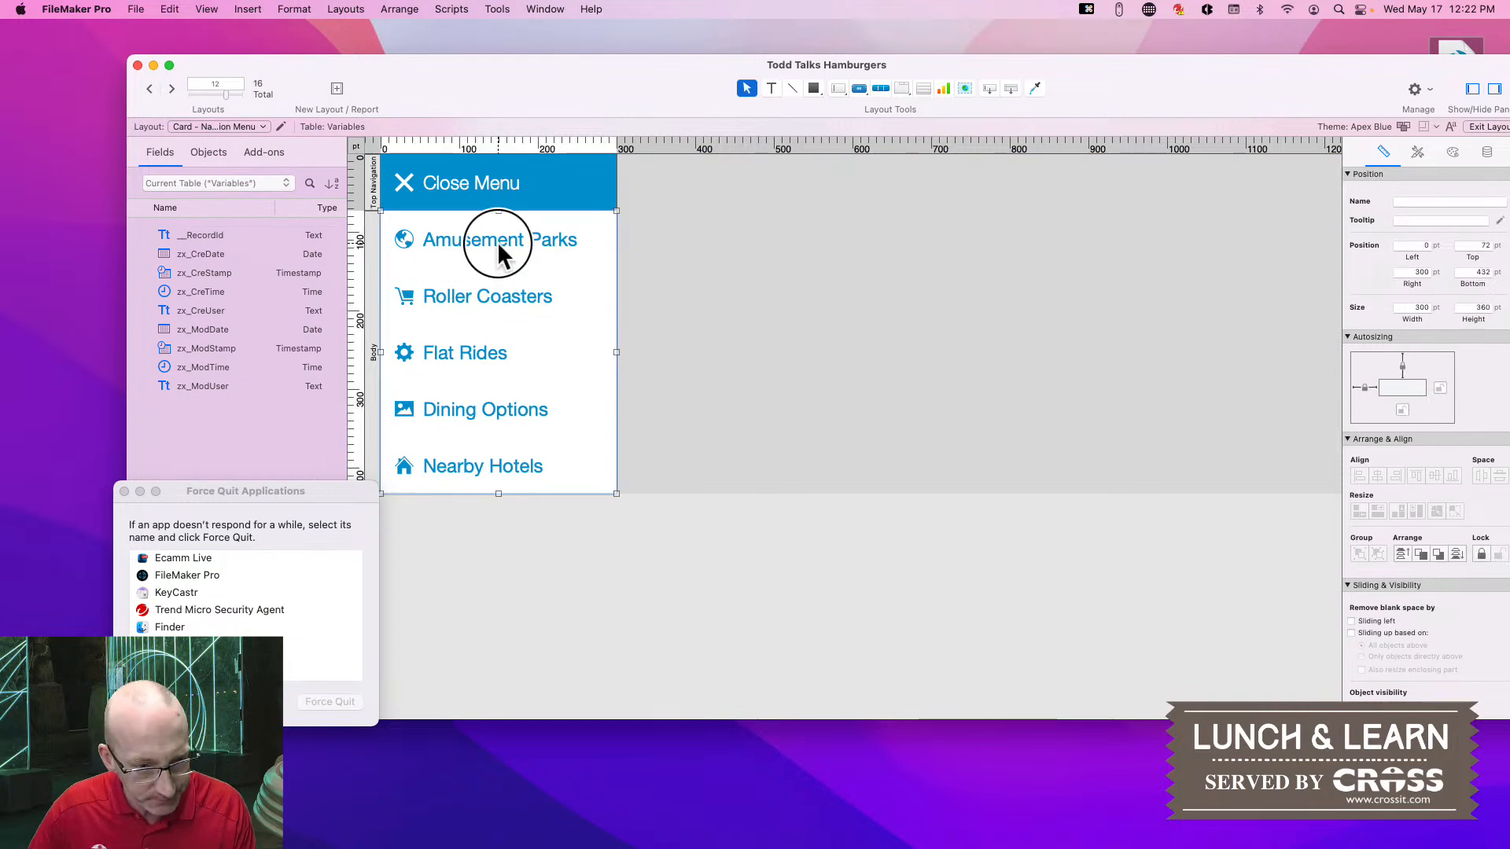
Convert the Amusement Parks segment's Go to Layout action into a script named "New Script 1"
double_click(497, 243)
click(733, 637)
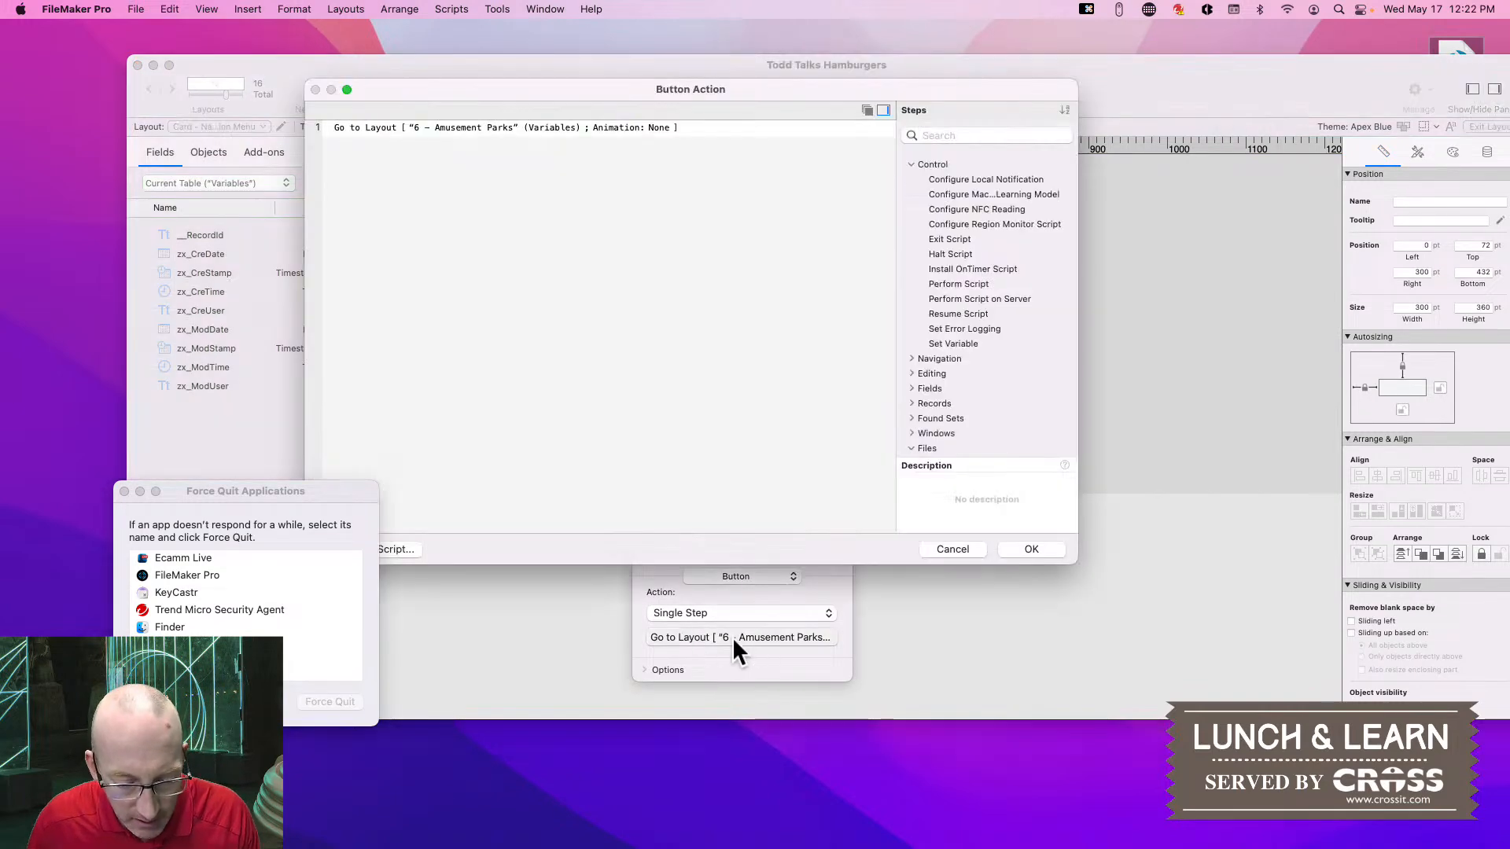
drag(496, 96, 739, 64)
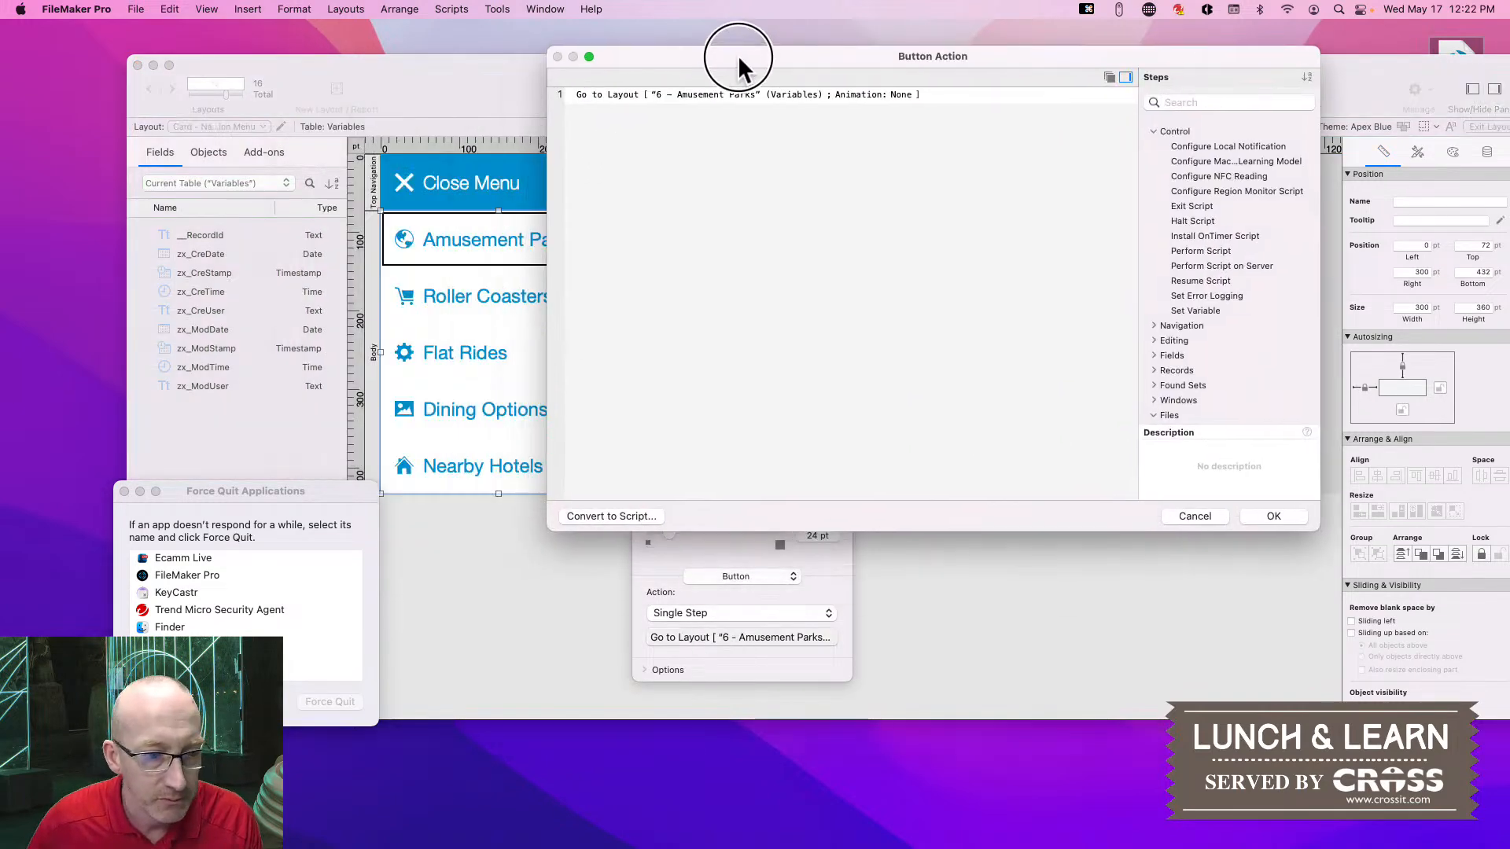
click(591, 514)
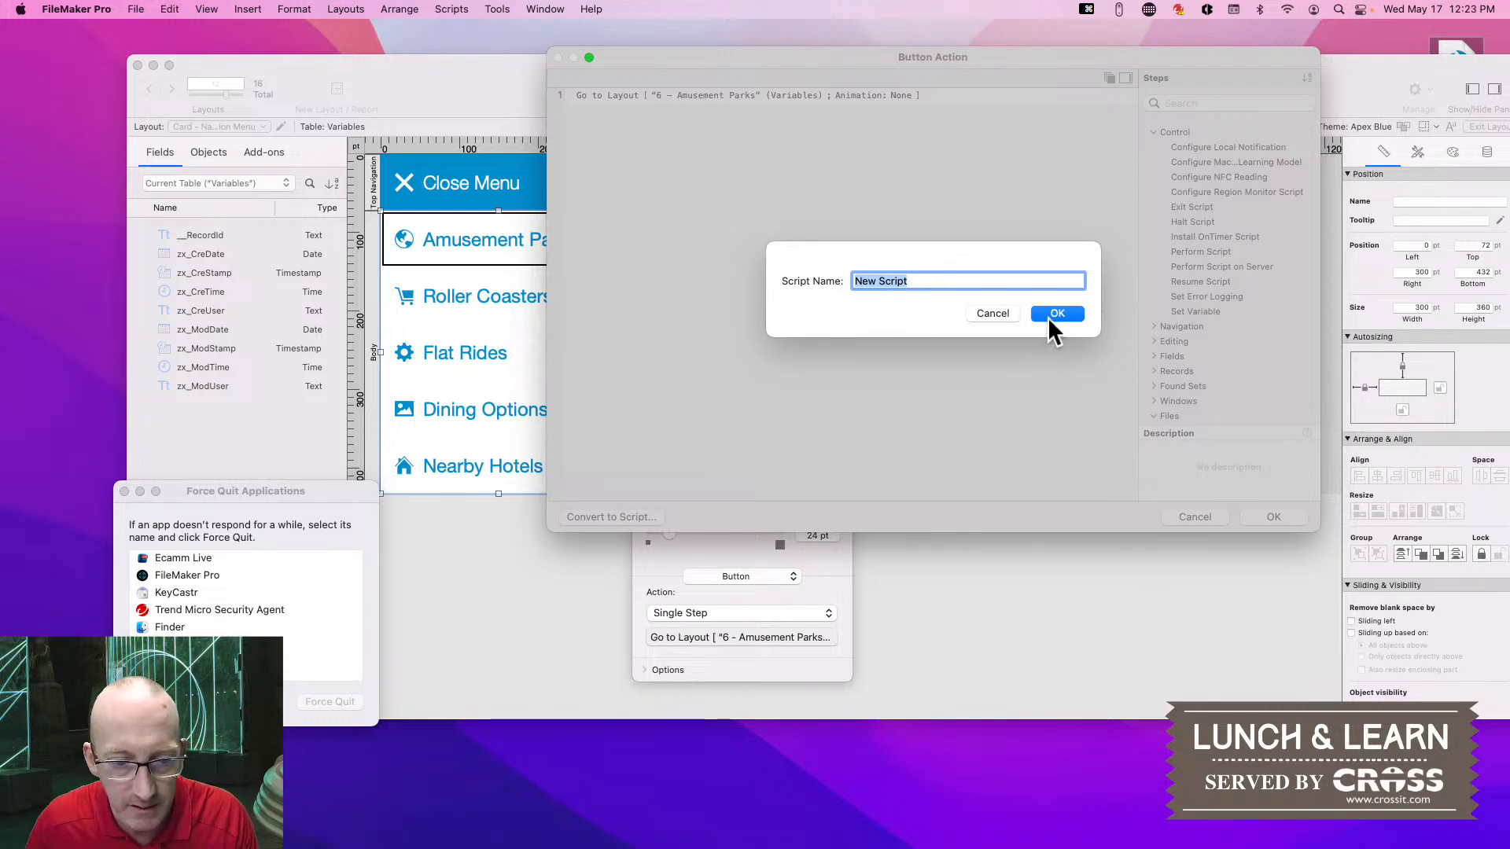
click(919, 285)
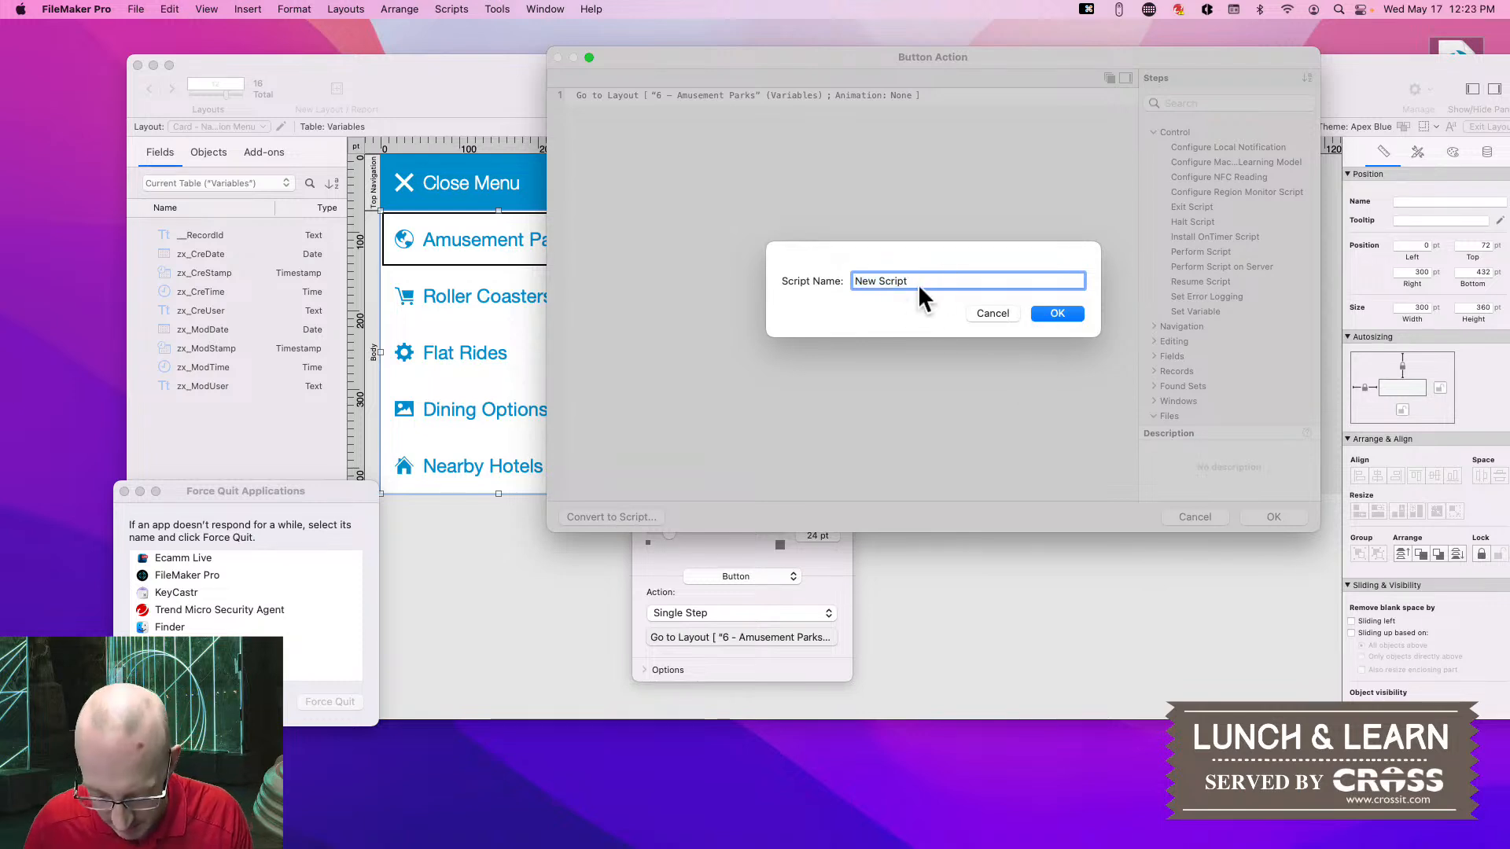
key(Return)
Insert a Close Window [ Current Window ] step and a blank line above the Go to Layout step in "New Script 1"
click(604, 95)
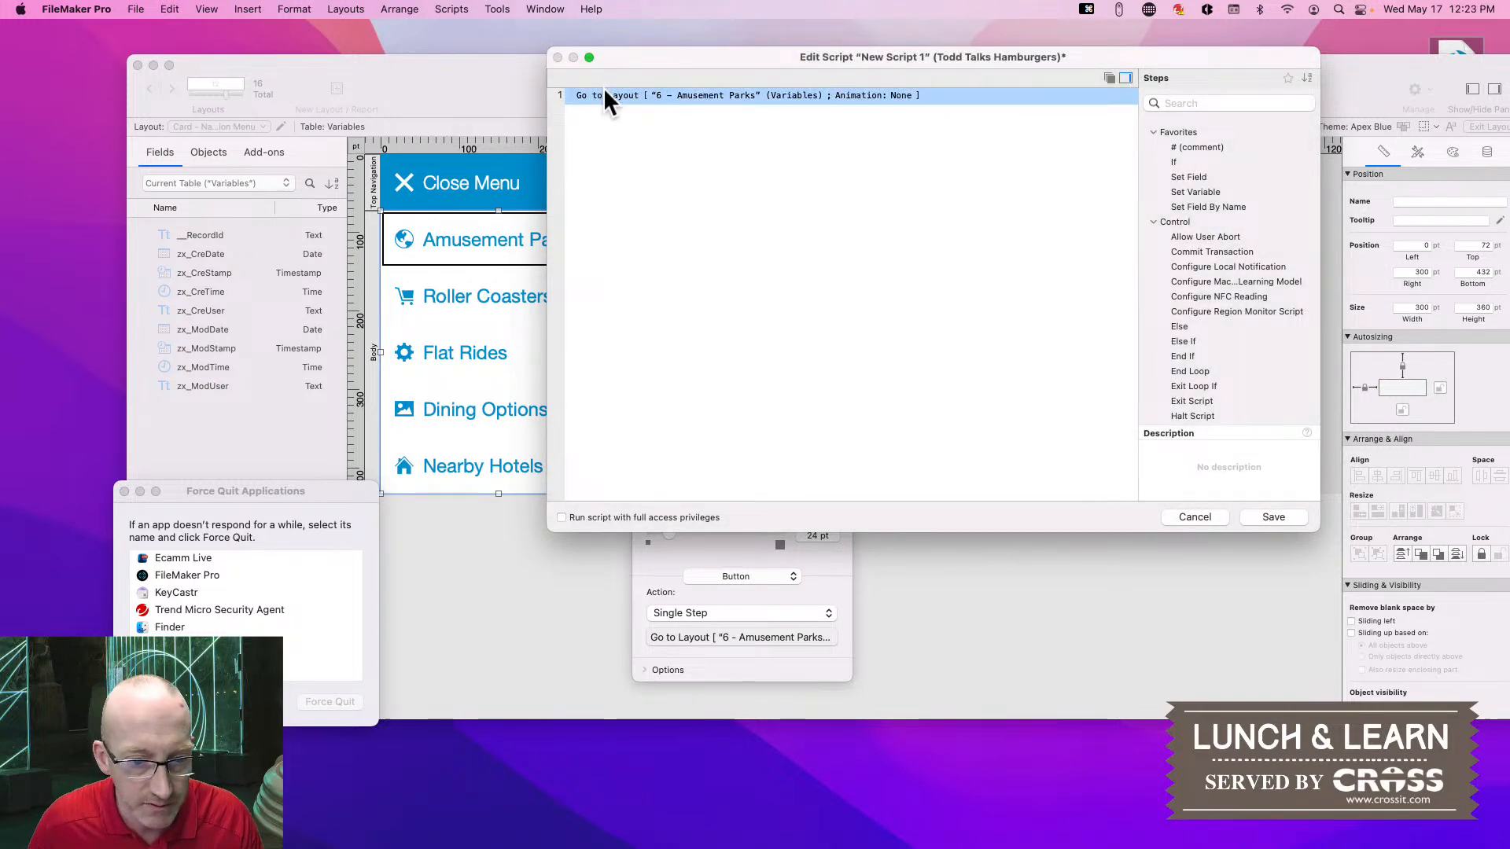
key(Return)
key(Return)
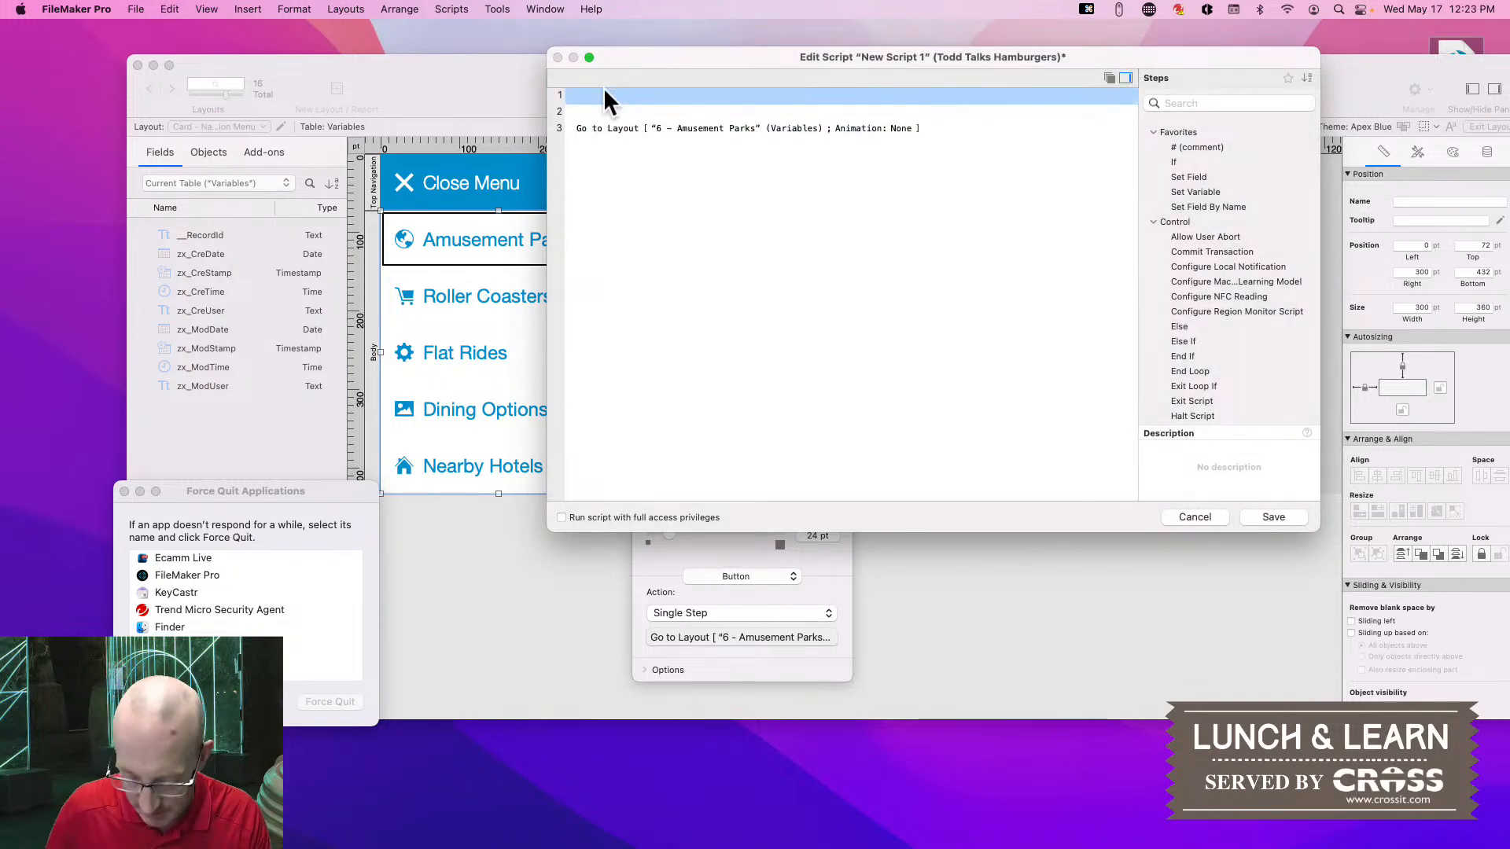
text(clsoe)
key(BackSpace)
key(BackSpace)
key(BackSpace)
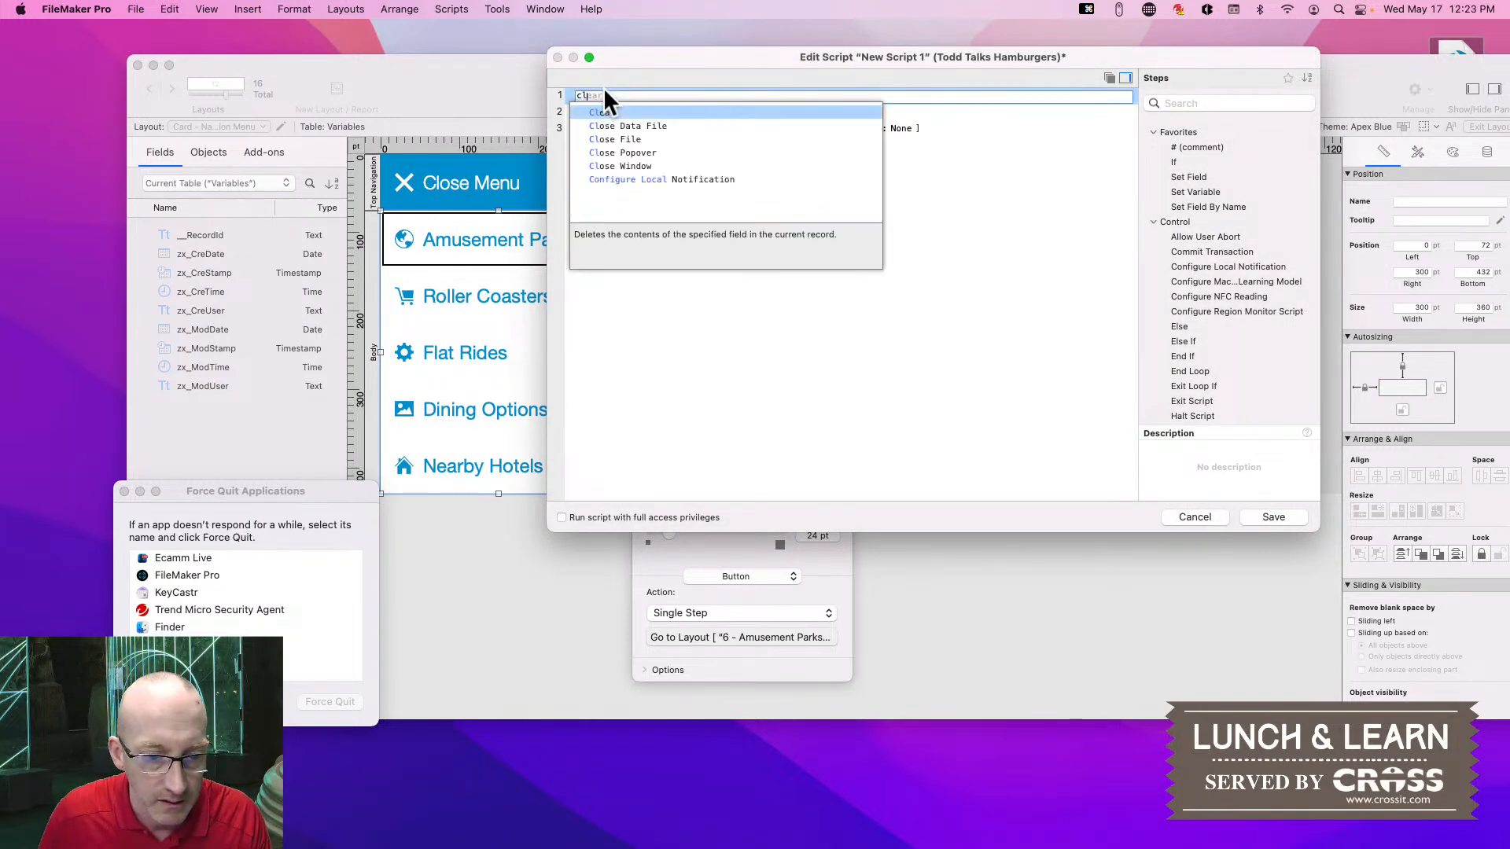
text(ose)
key(Down)
key(Down)
key(Down)
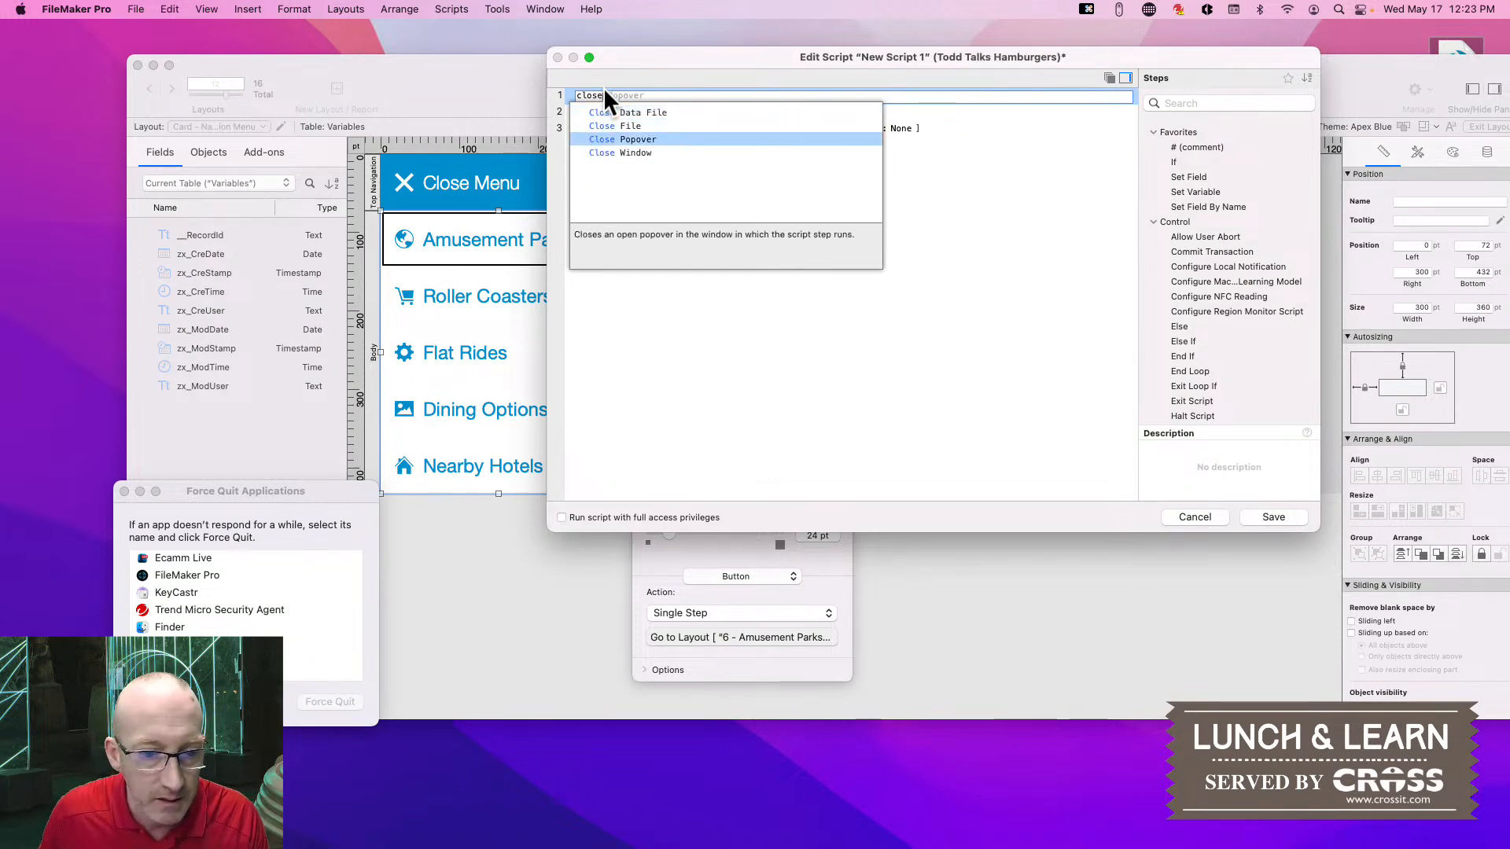
key(Return)
Copy the Close Window step together with the blank line below it and save "New Script 1"
shift+click(580, 118)
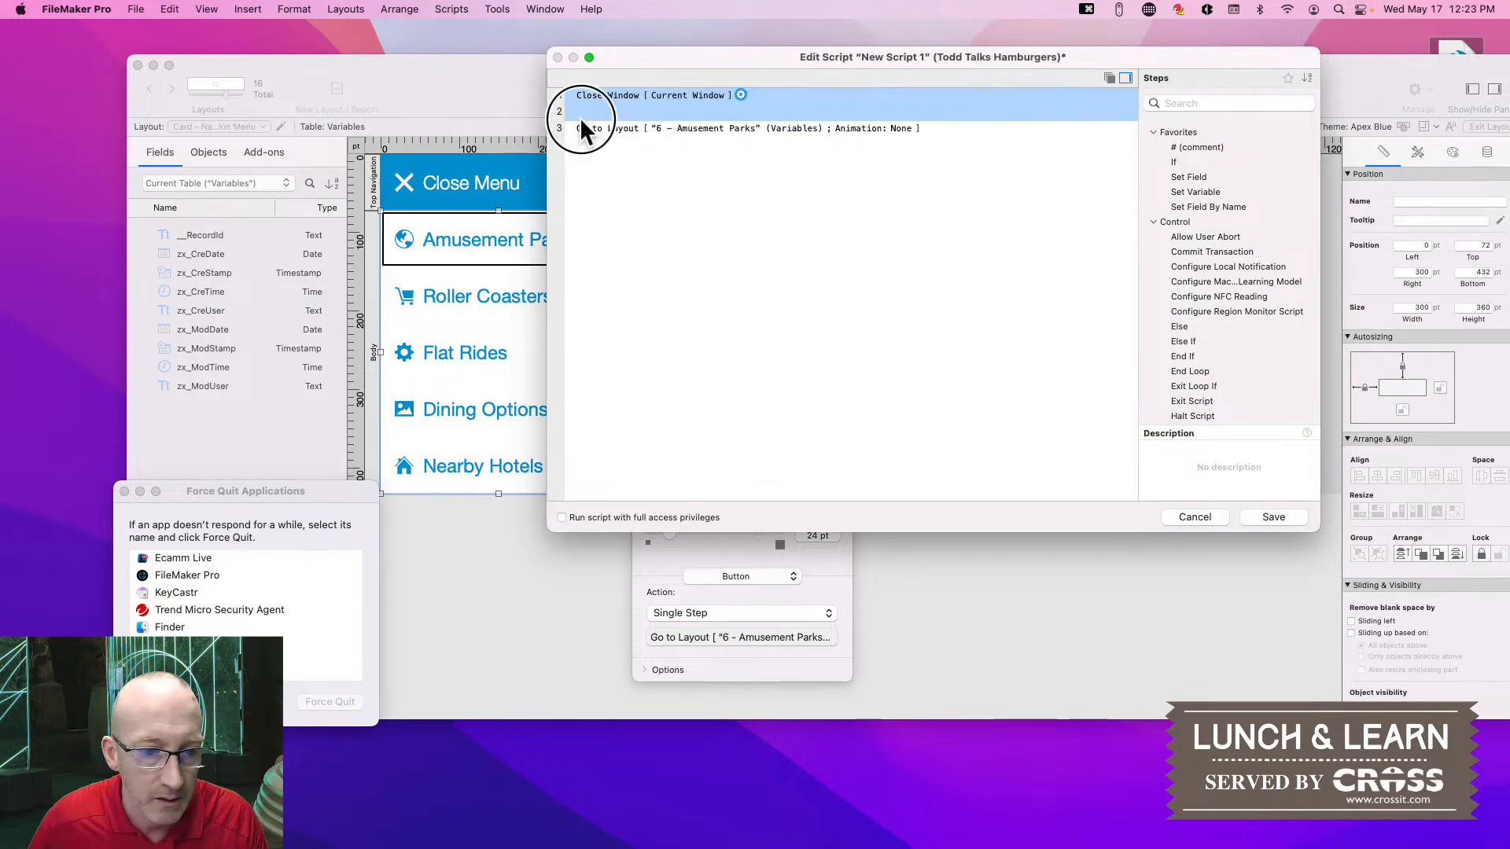
key(super+c)
click(1266, 516)
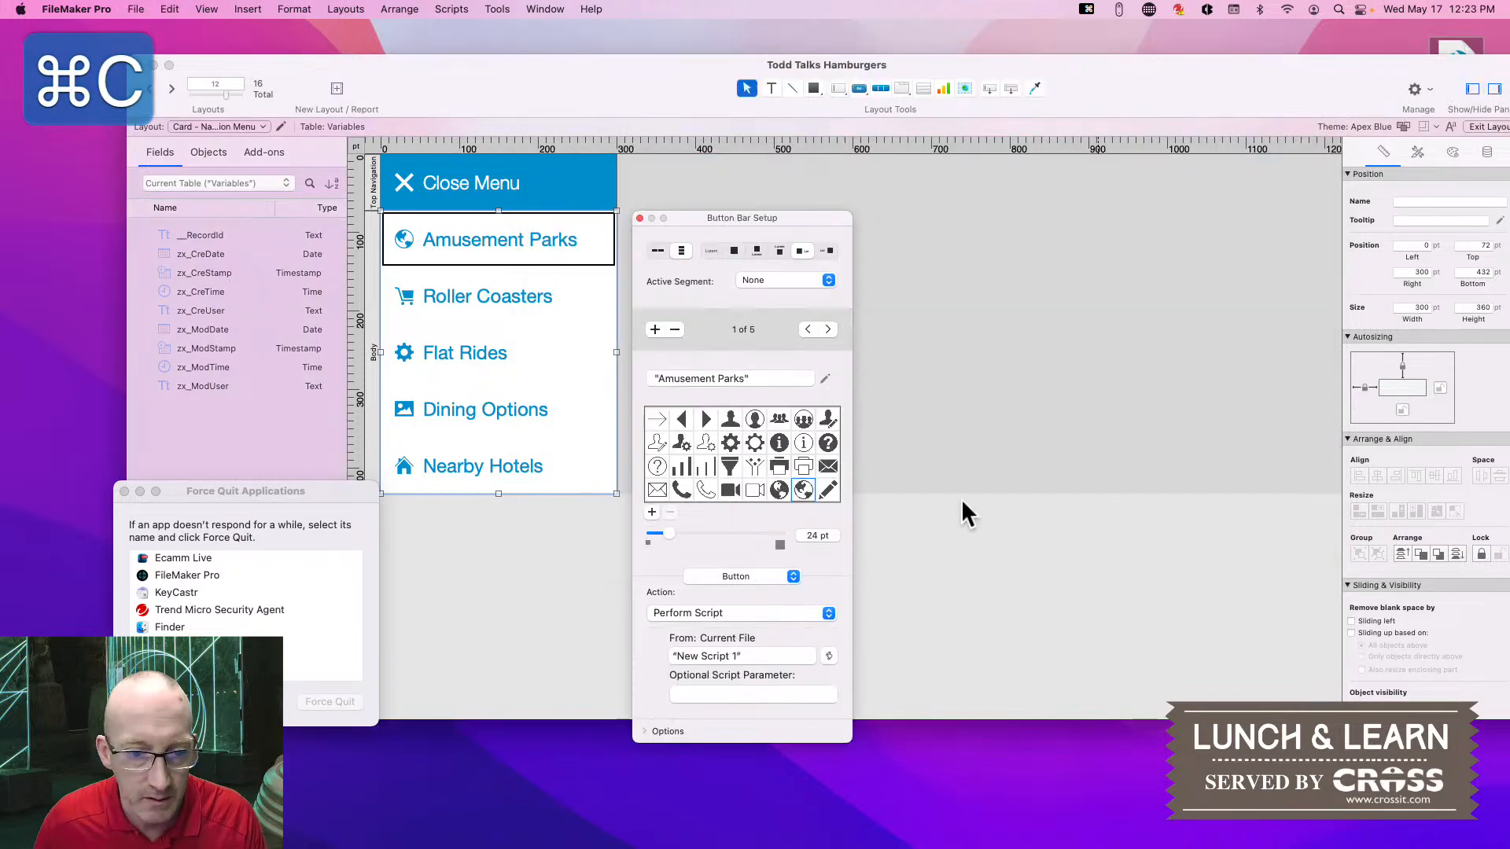
Convert the Roller Coasters segment's Go to Layout action into a script named "New Script 2"
click(485, 296)
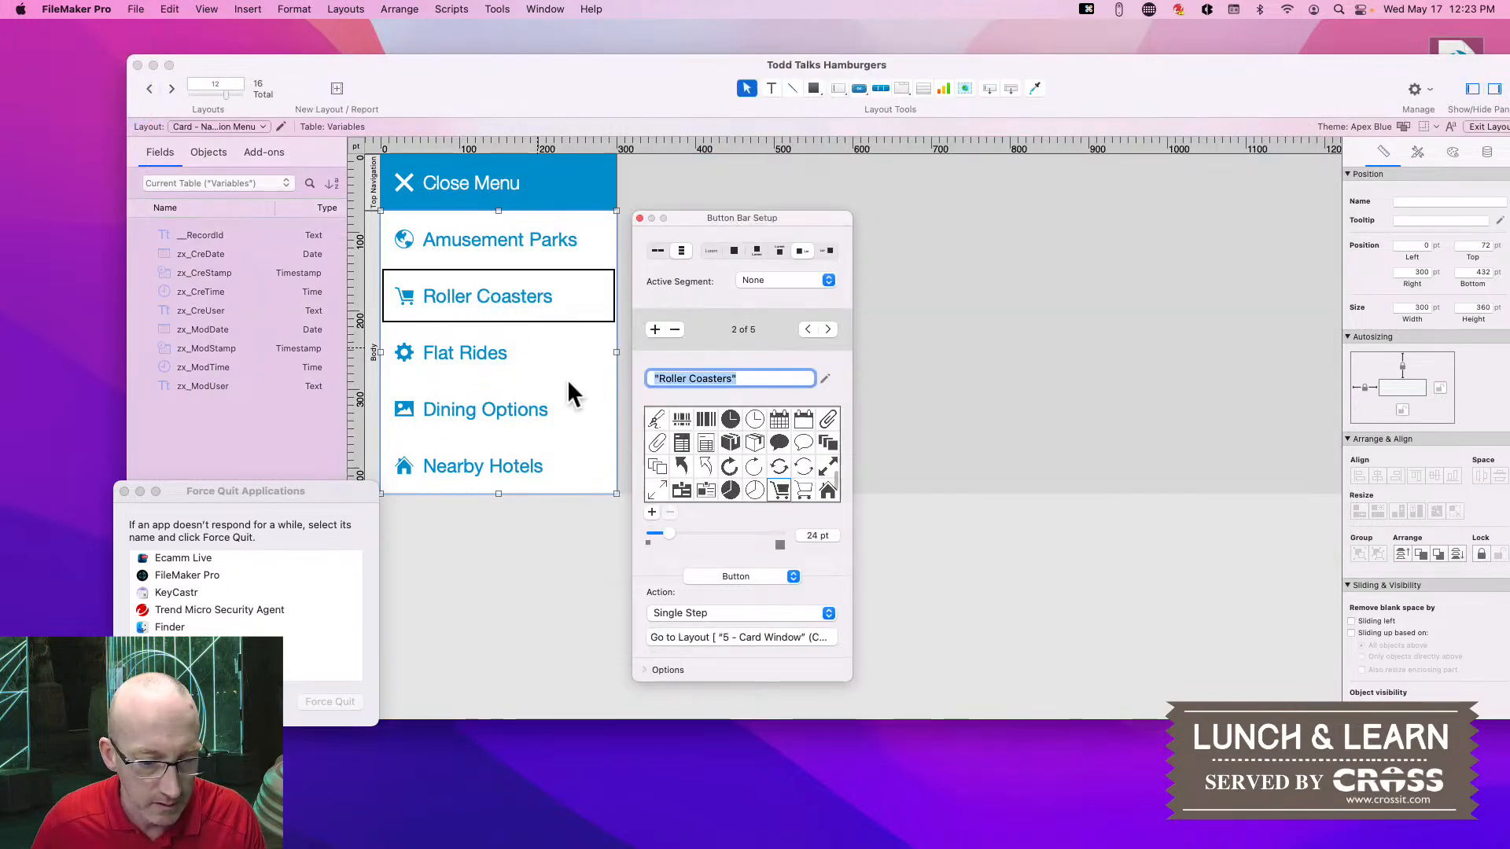
click(718, 633)
click(607, 98)
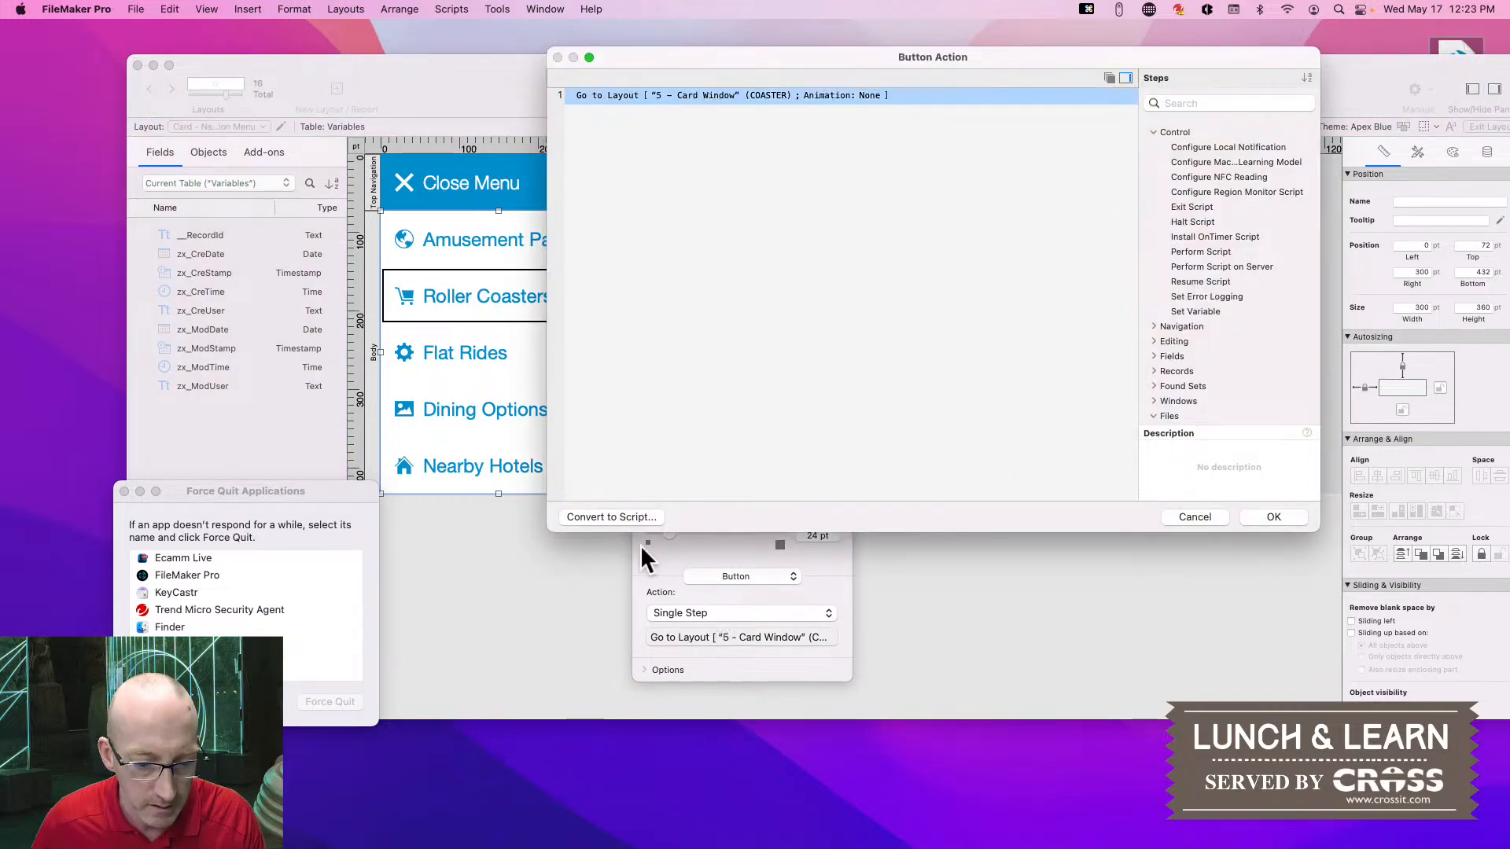
click(610, 517)
click(918, 281)
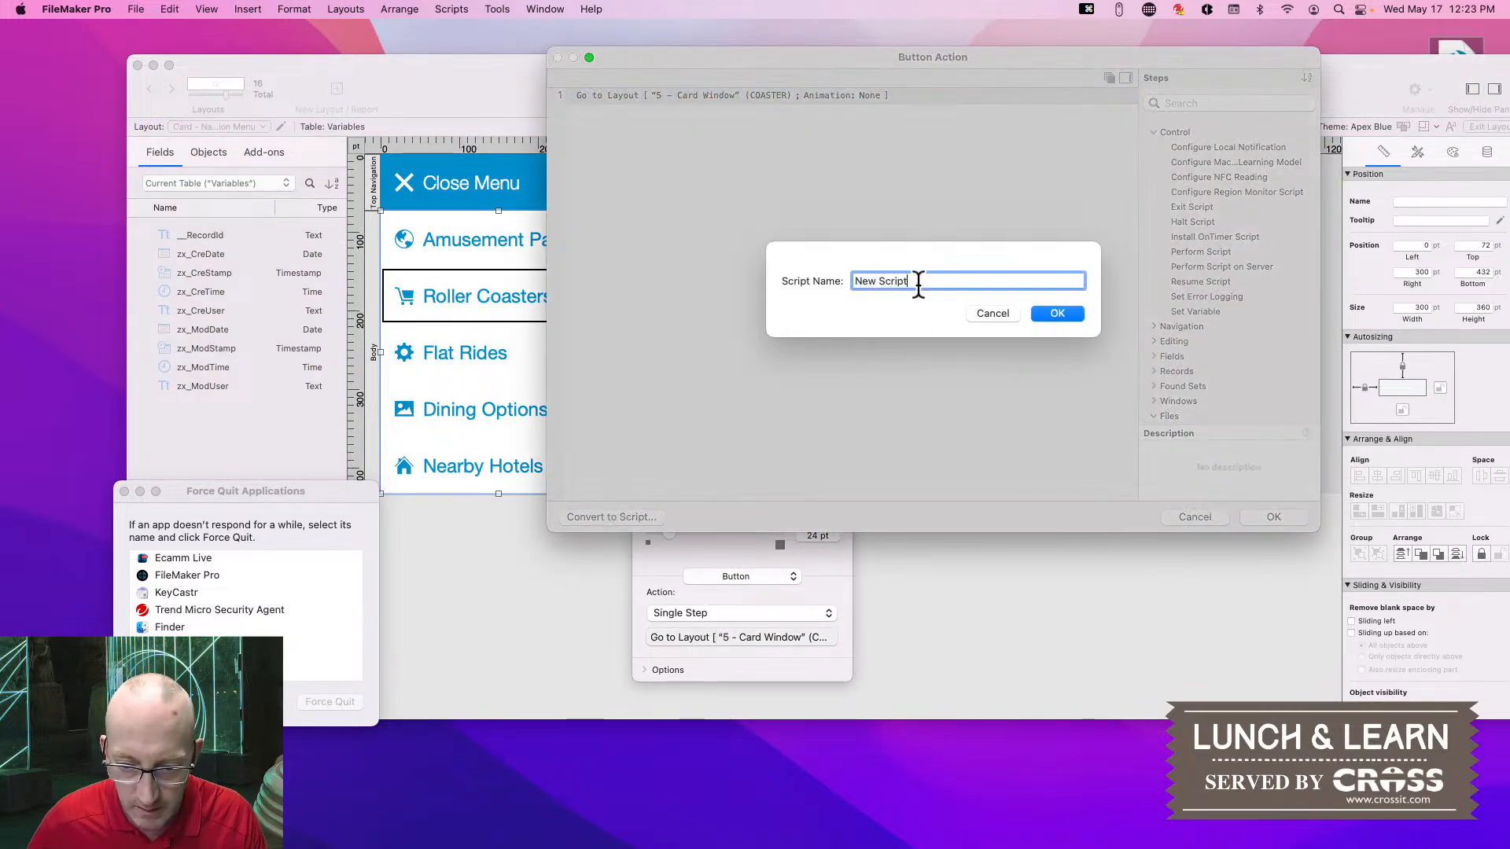
text(2)
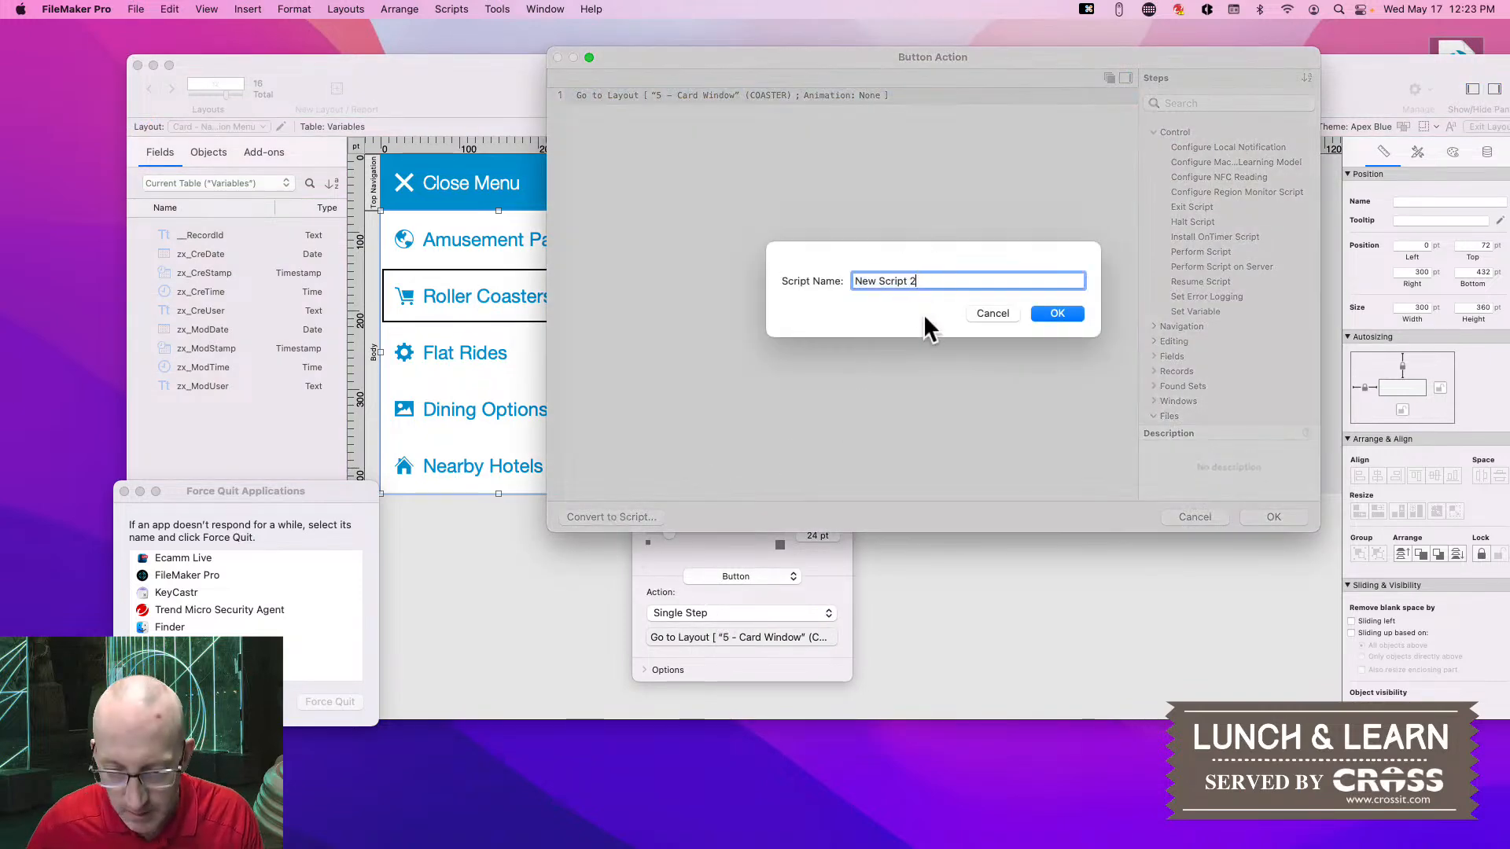
click(1052, 310)
Paste the copied Close Window lines above the Go to Layout step in "New Script 2" and save the script and layout
click(593, 100)
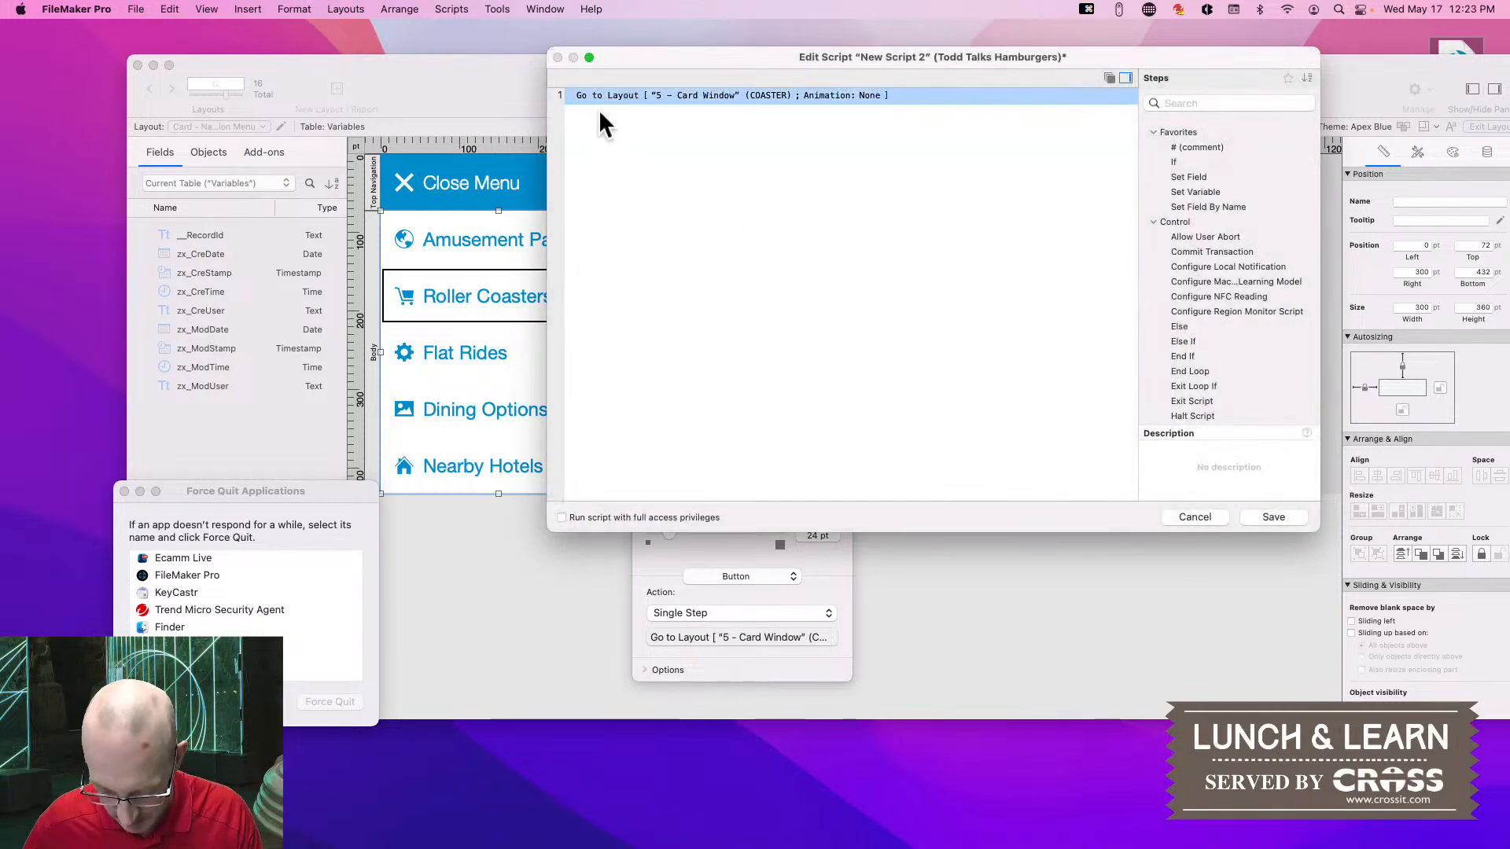
key(super+v)
drag(593, 135, 598, 140)
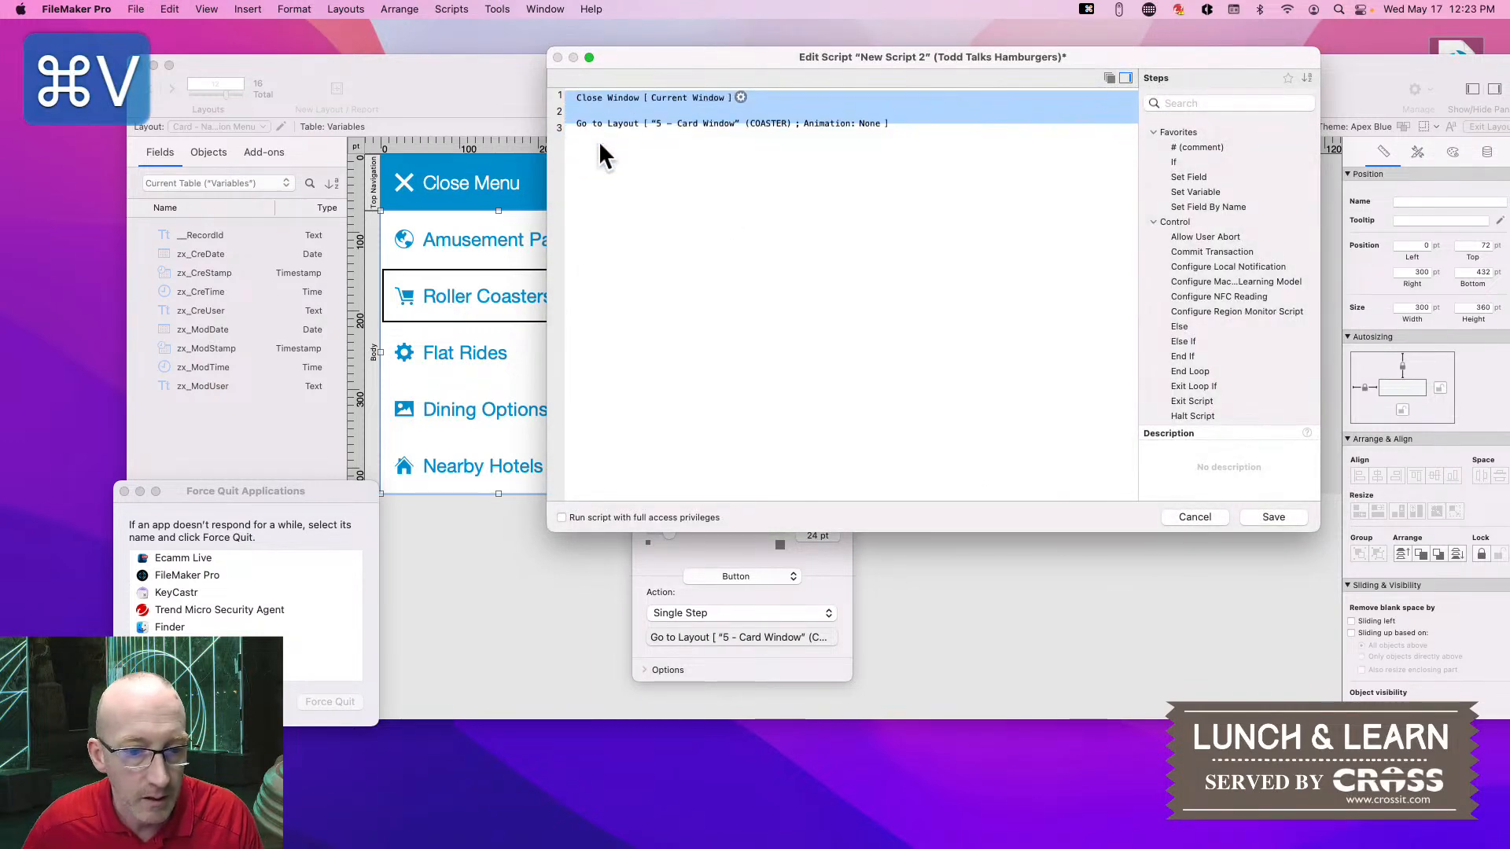
click(1250, 517)
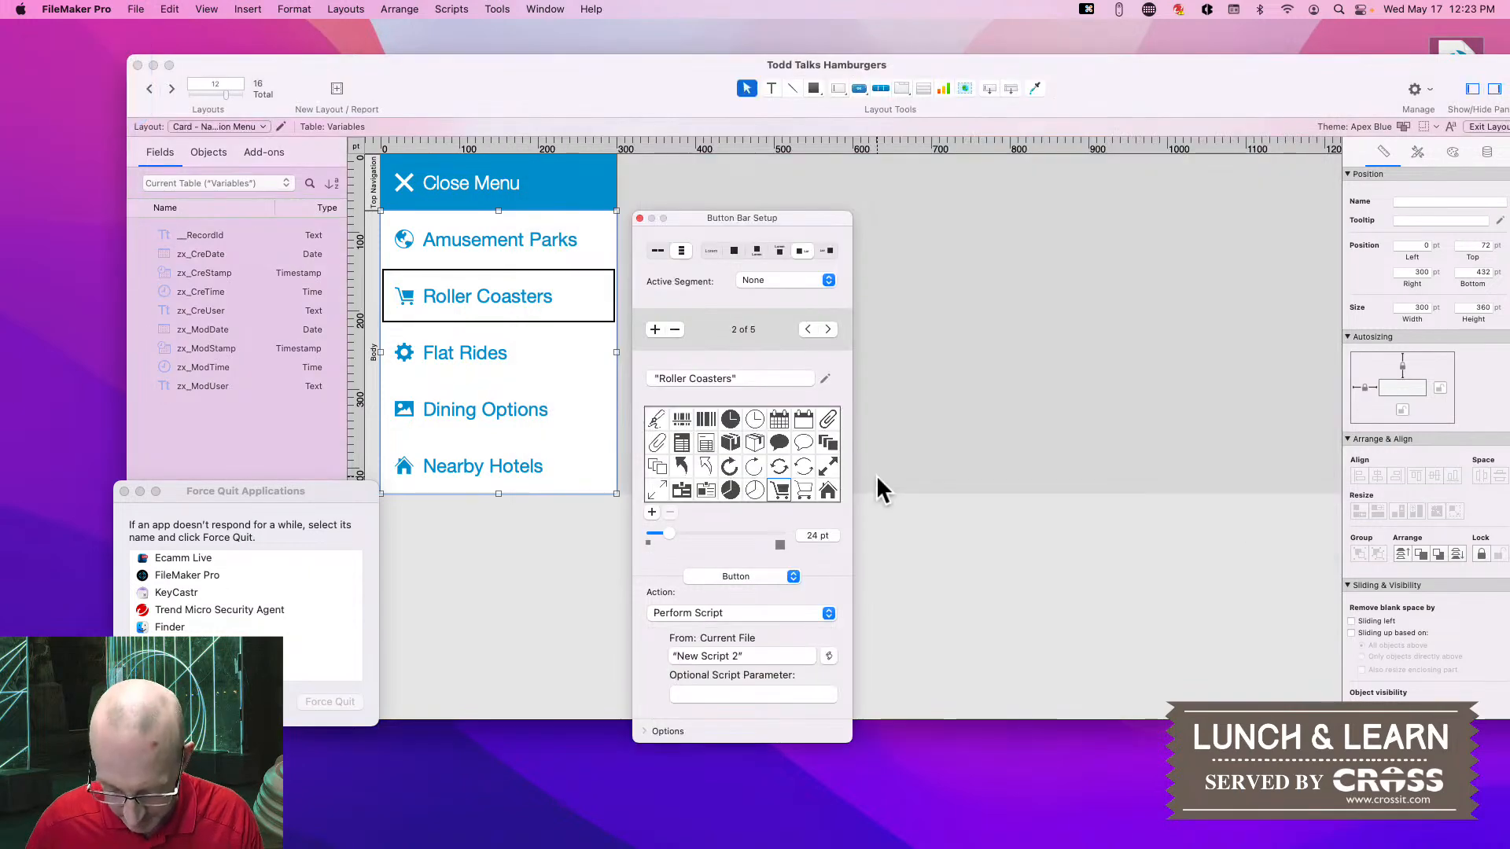
key(super+s)
Convert the Flat Rides segment's Go to Layout action into a script named "New Script 3"
click(494, 356)
double_click(496, 357)
click(723, 633)
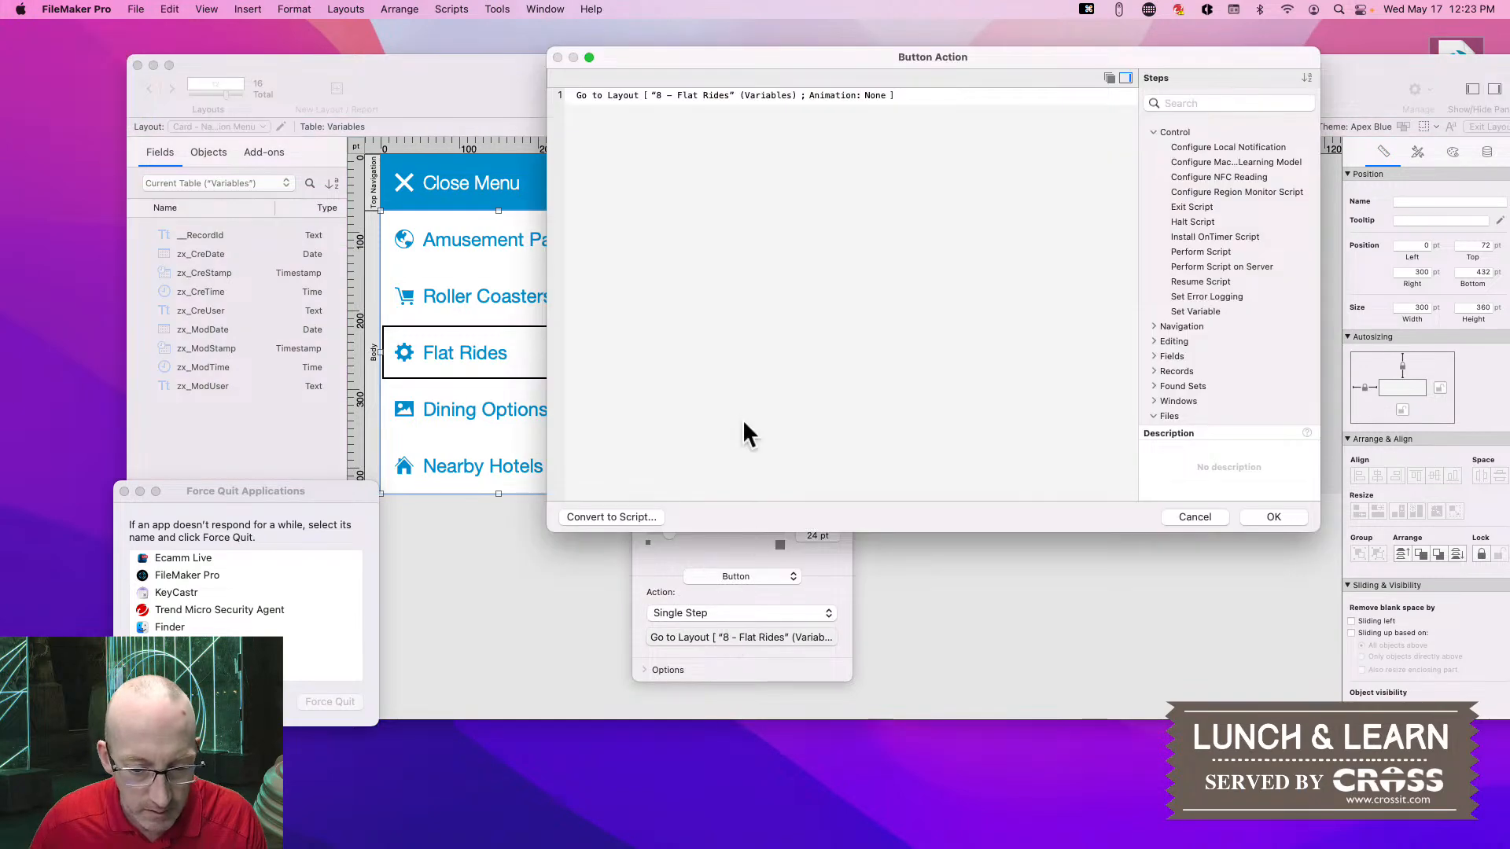
click(601, 98)
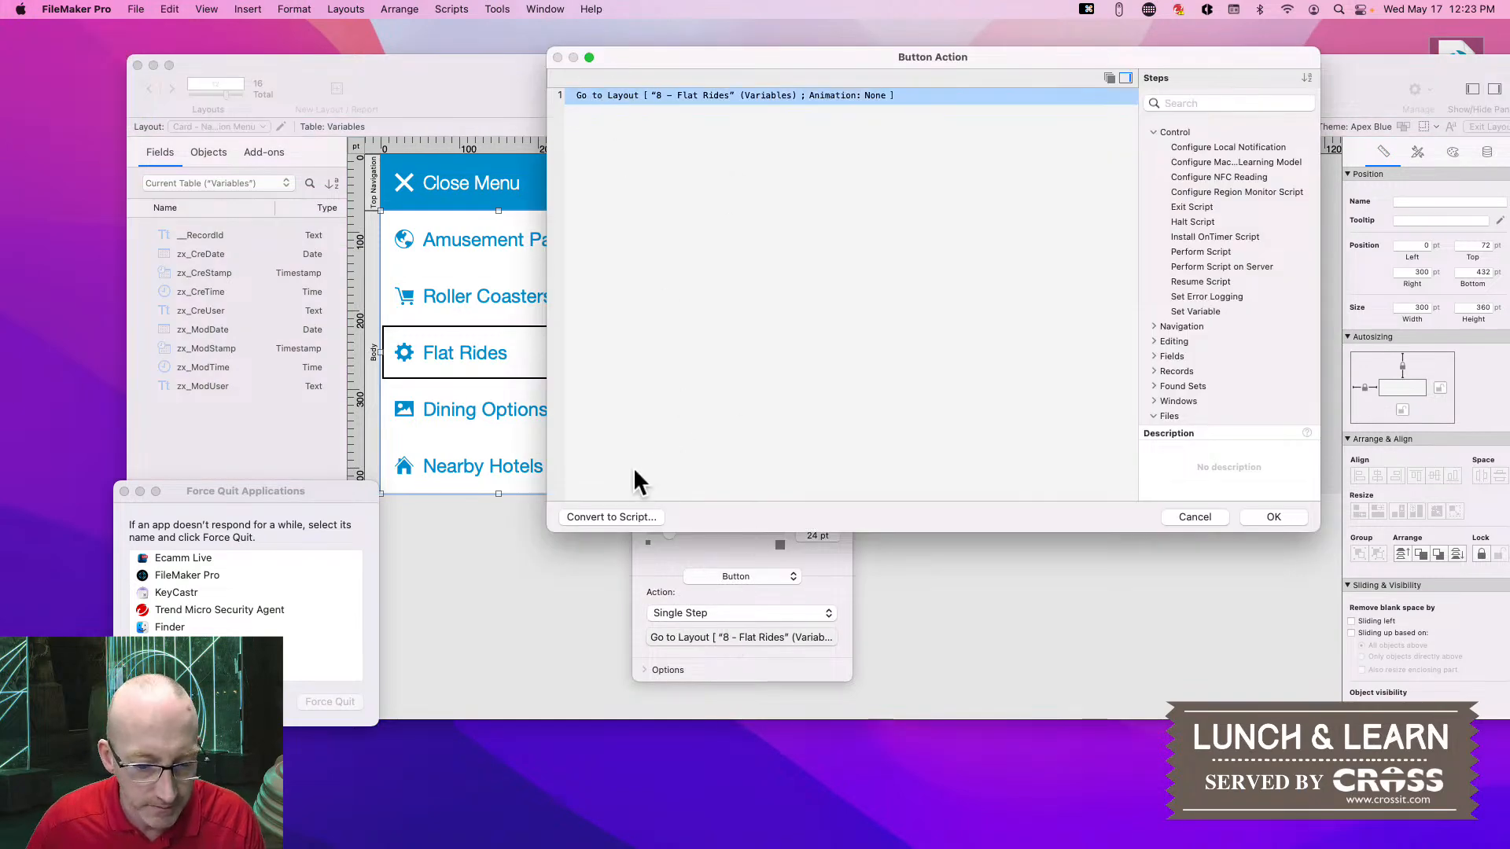
click(616, 514)
click(934, 285)
text(3)
click(1053, 312)
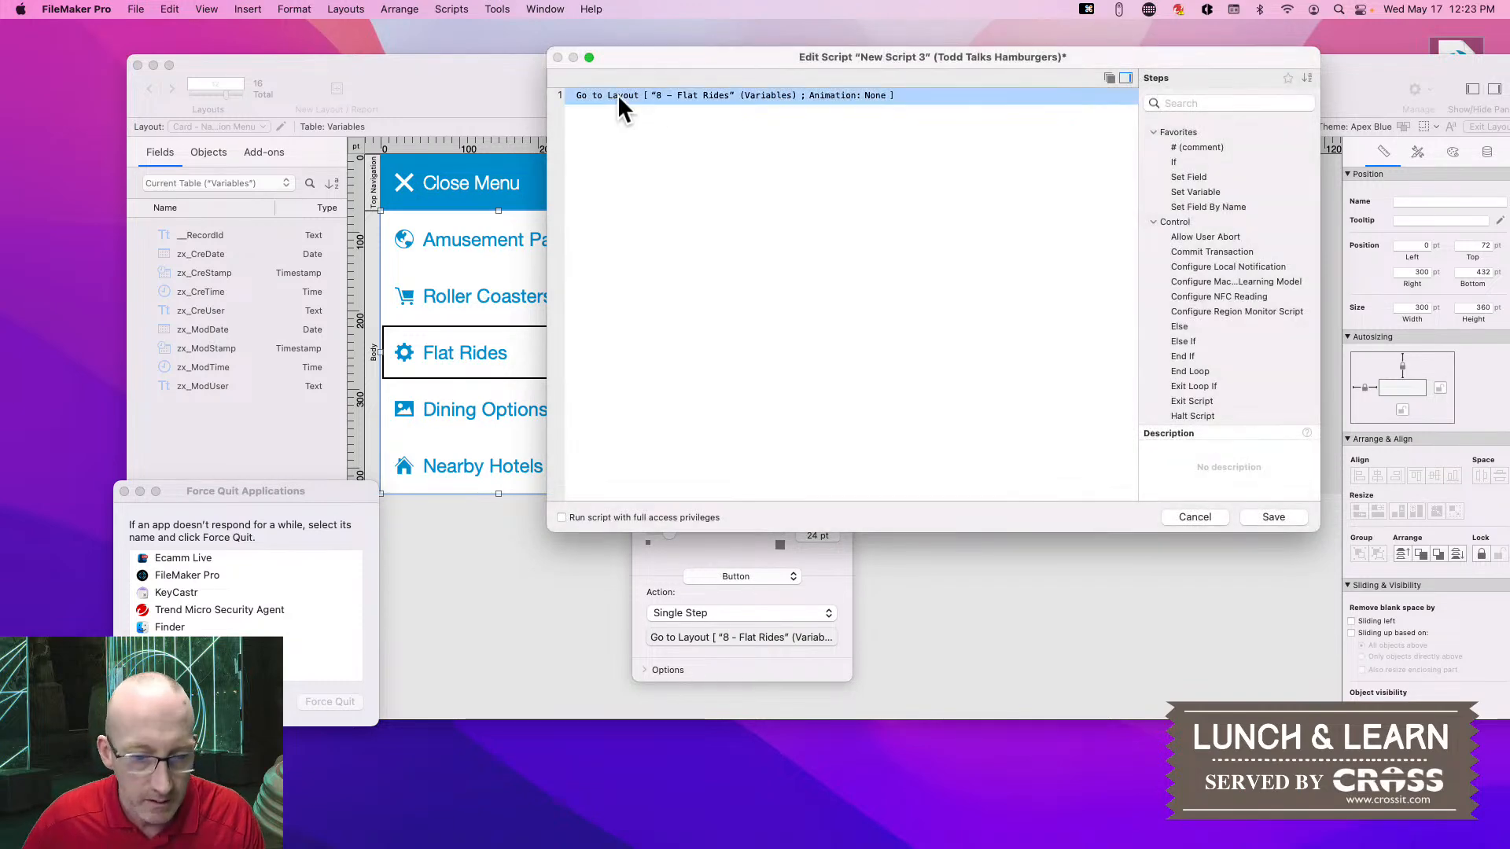
Place the copied Close Window [ Current Window ] lines before the Go to Layout step in "New Script 3" and save the script
text(Close Window [ Current Window ])
drag(611, 93, 610, 154)
click(1259, 519)
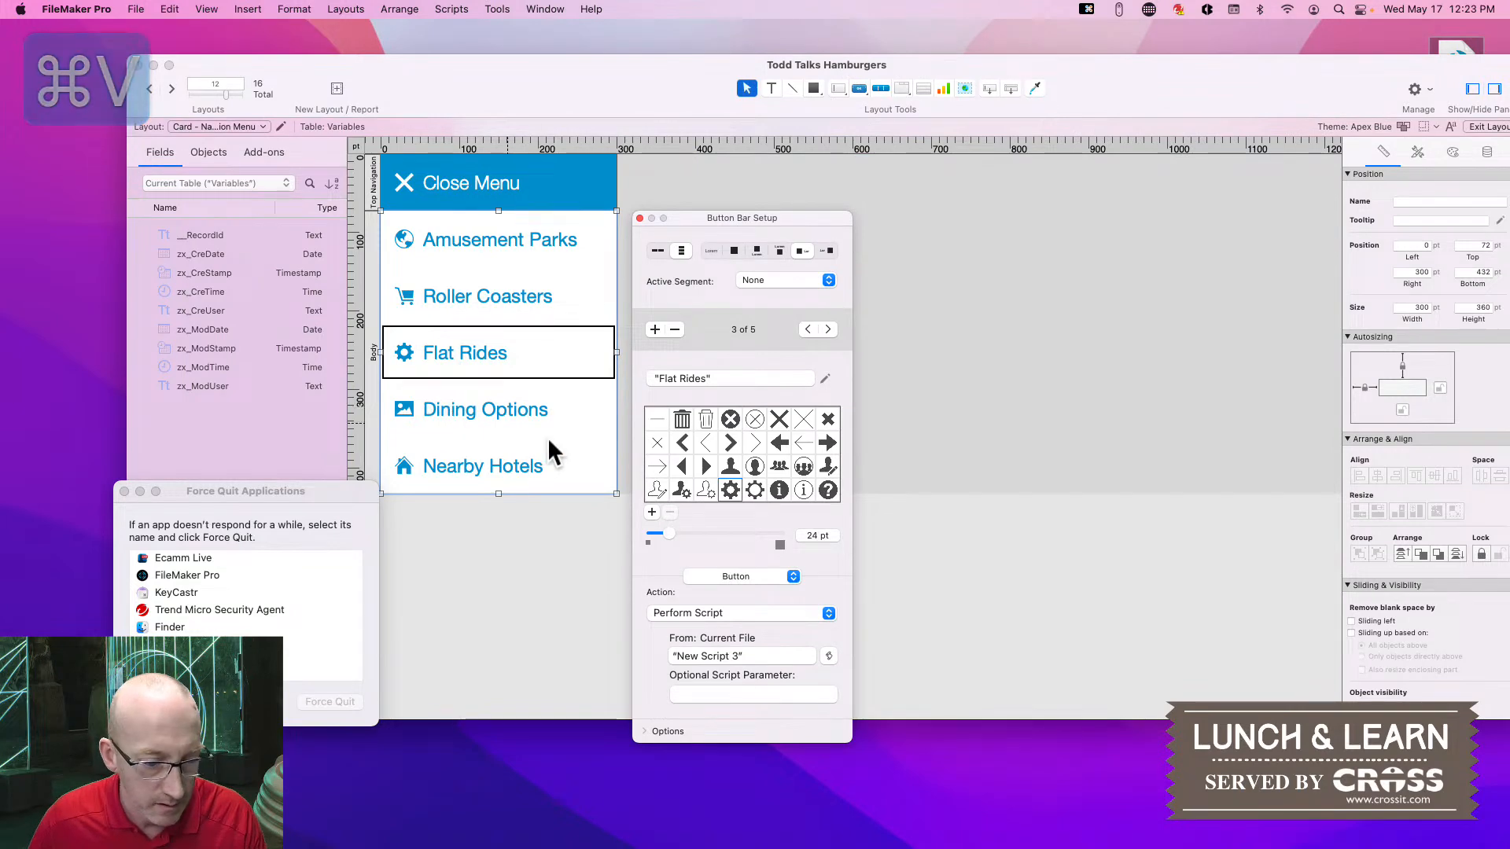
Convert the Dining Options segment's Go to Layout action into a script named "New Script 4"
click(488, 421)
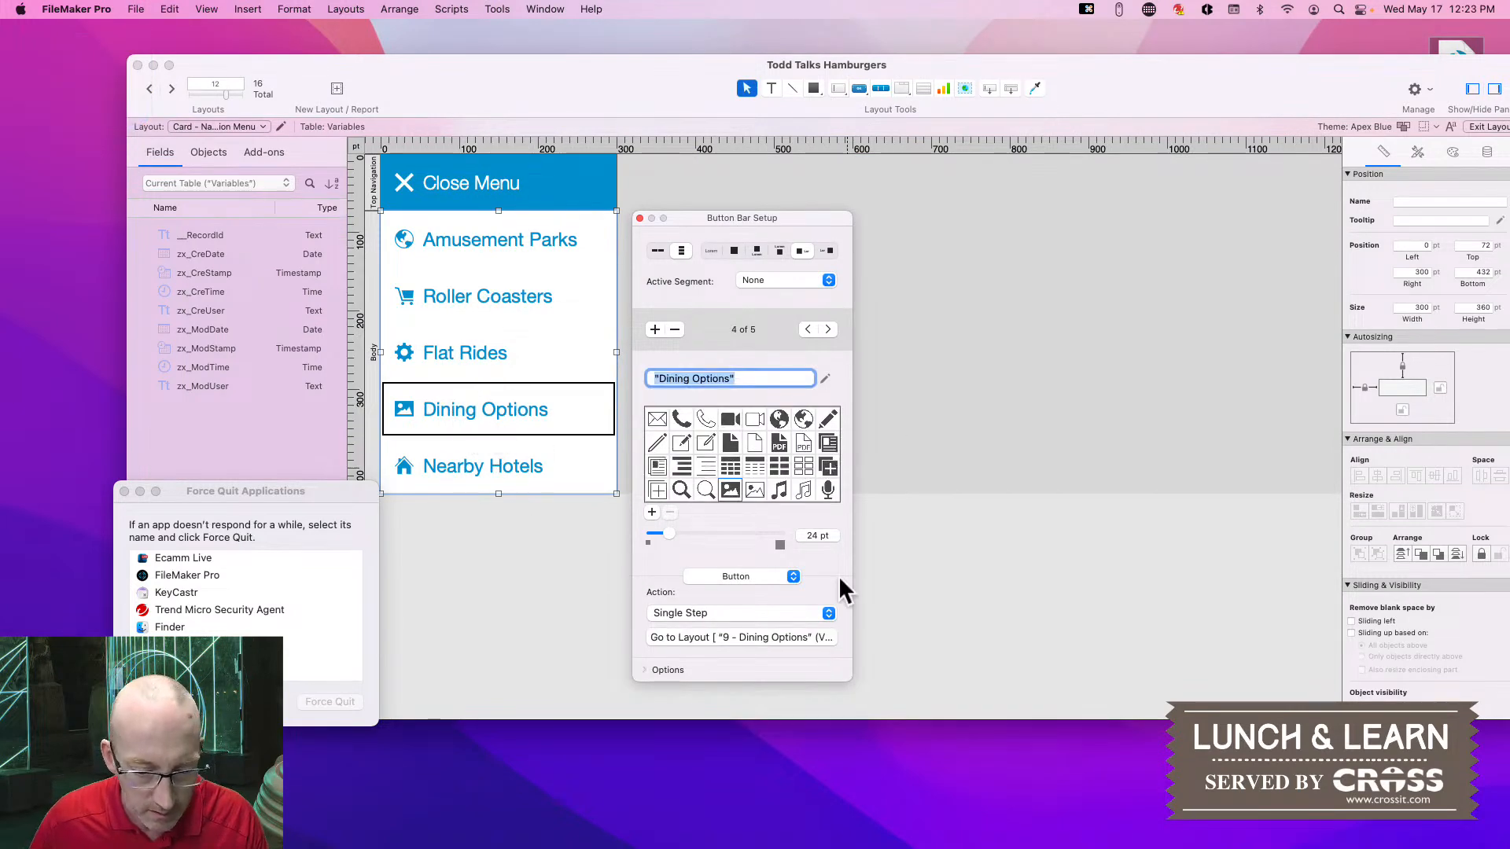
click(775, 637)
click(599, 517)
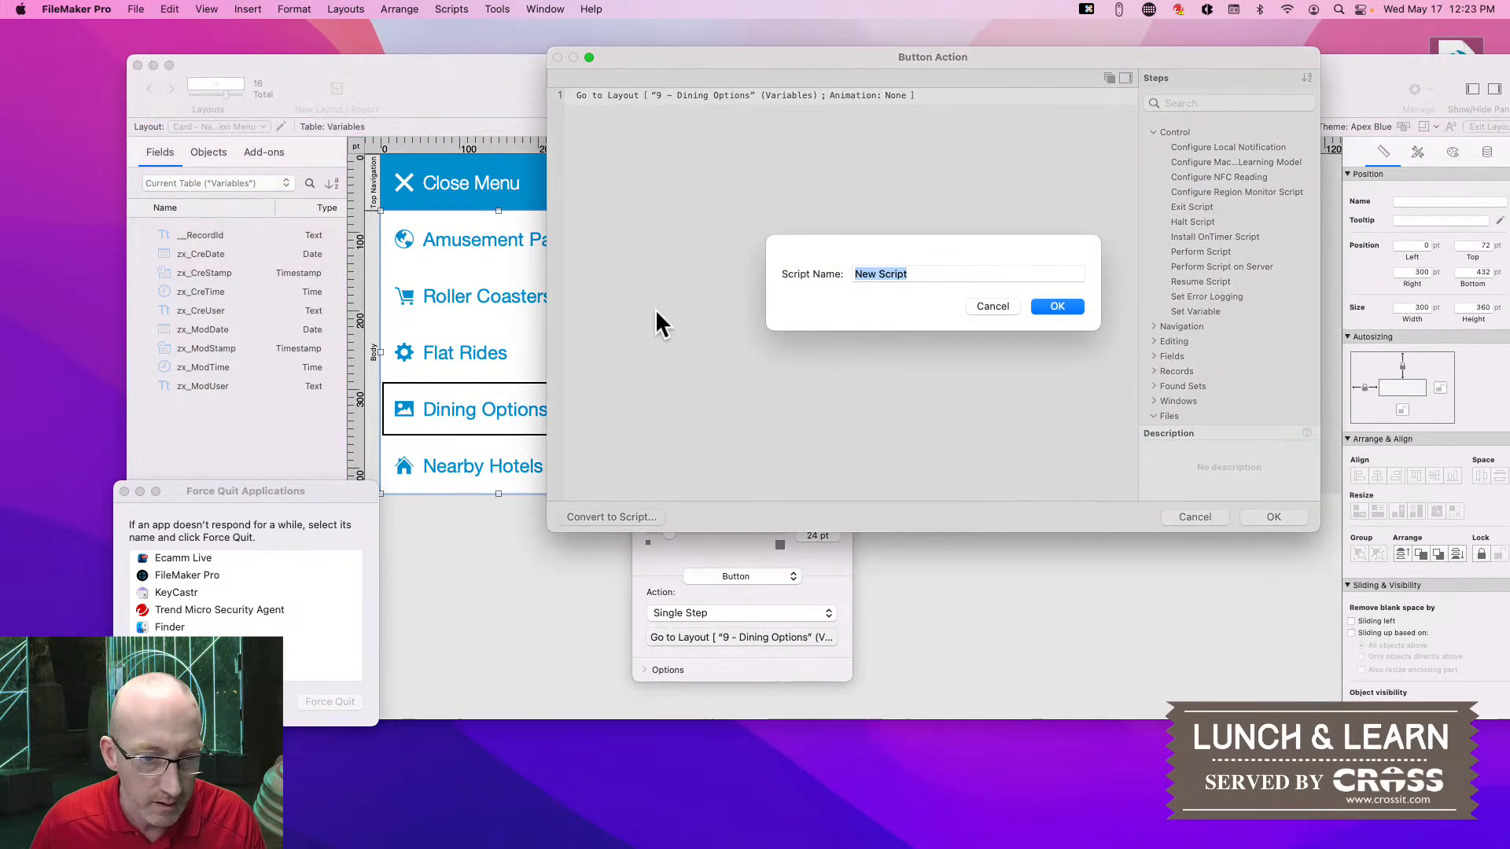
click(914, 281)
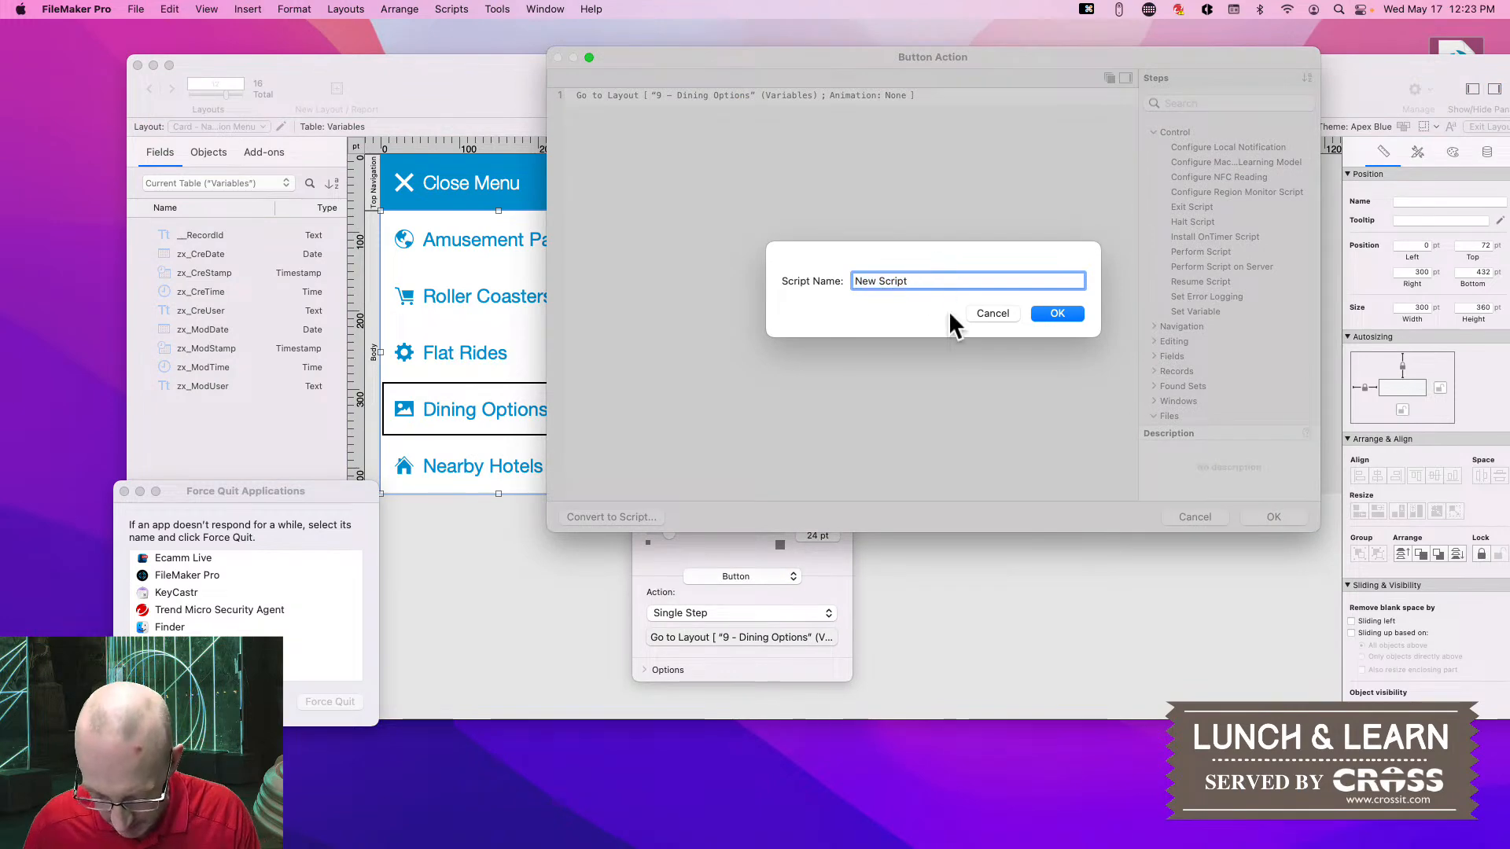
click(1055, 314)
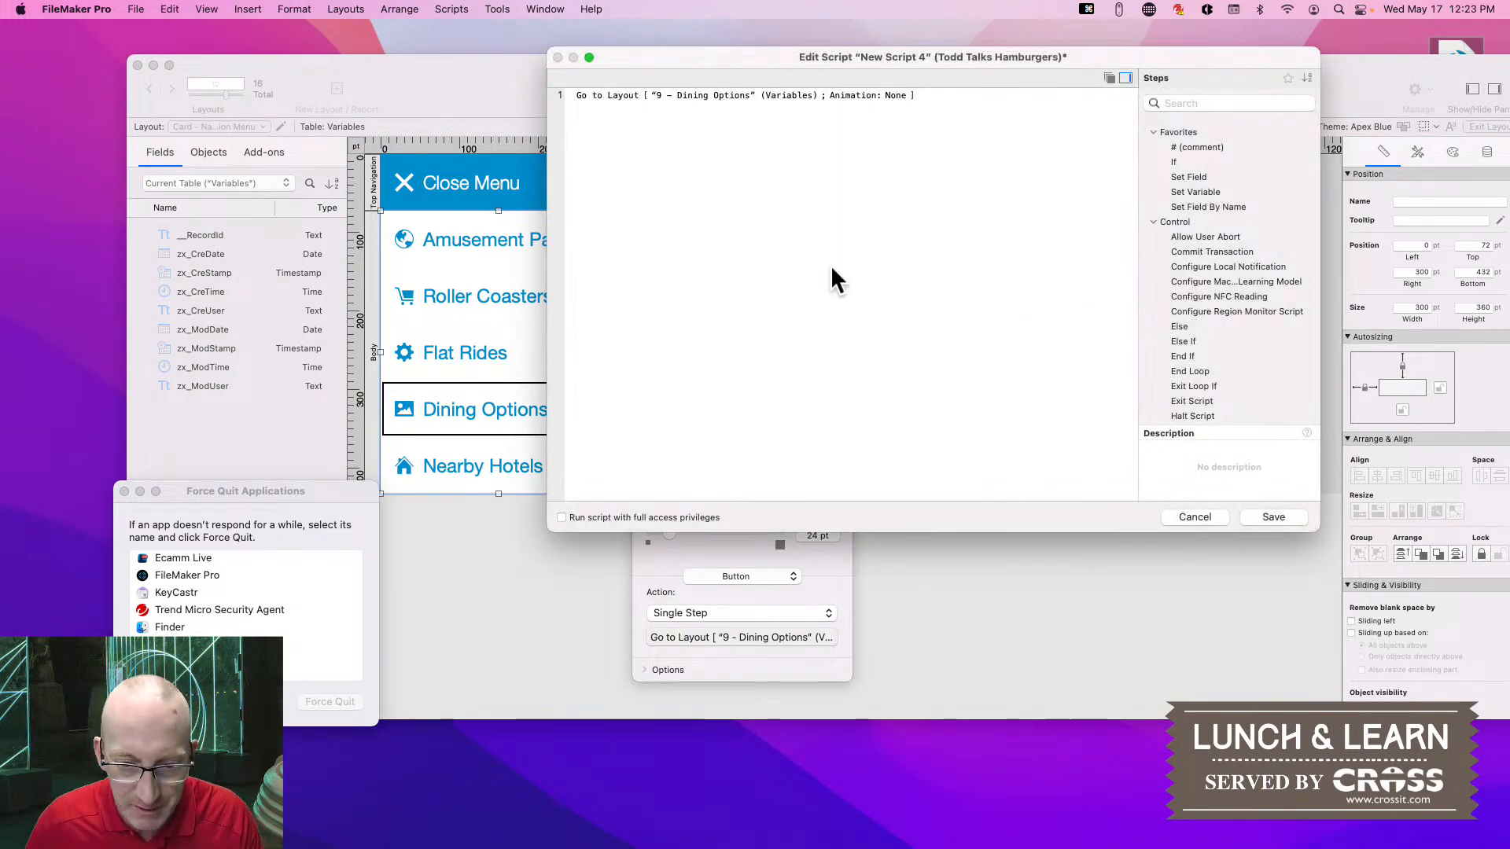
Paste the Close Window lines into "New Script 4" and arrange them ahead of the "9 - Dining Options" Go to Layout step
click(614, 92)
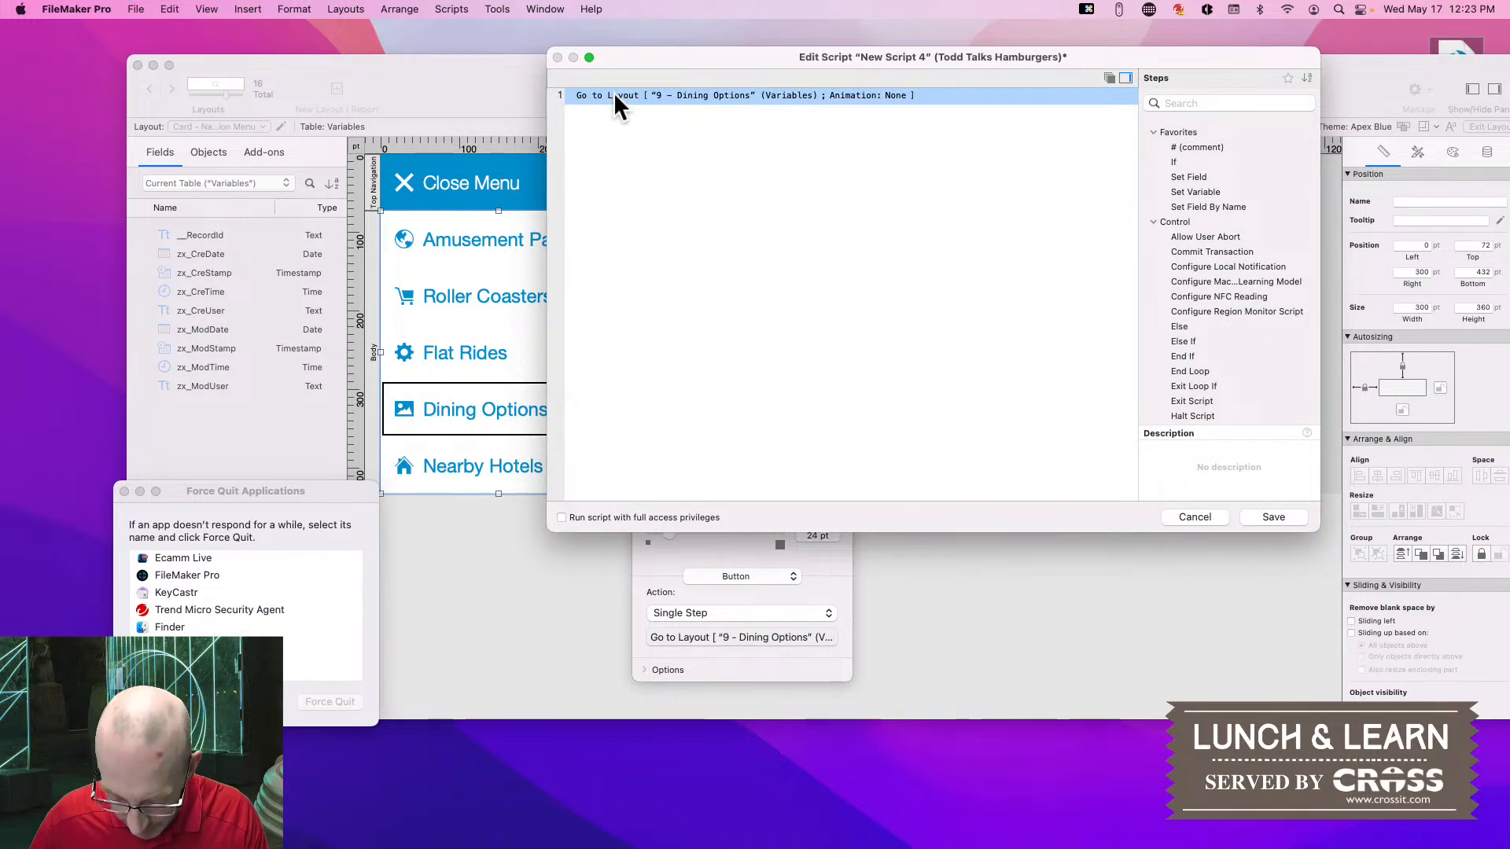
key(super+f)
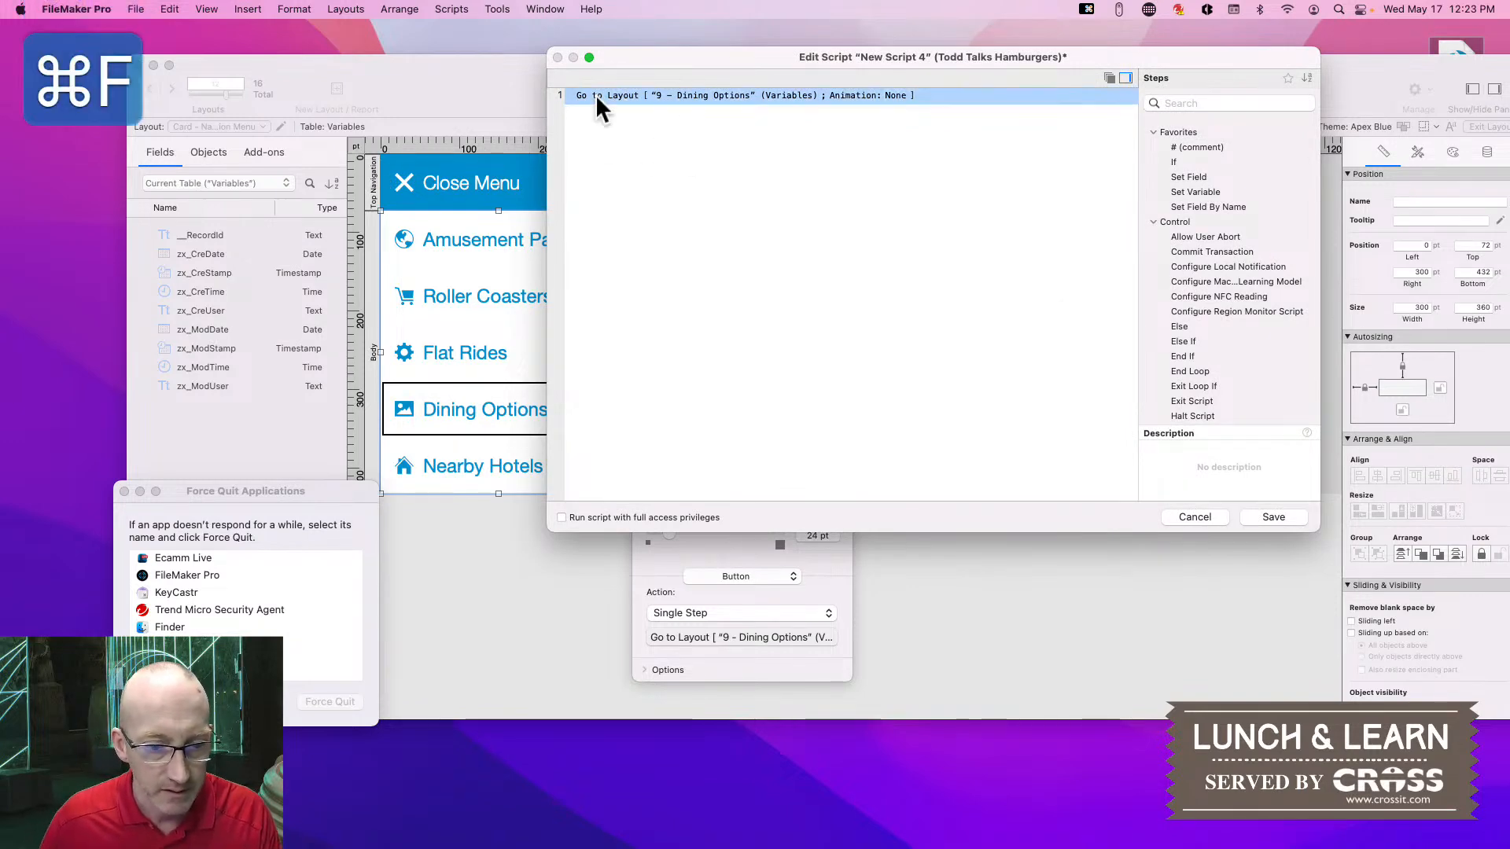
key(super+v)
drag(598, 96, 605, 140)
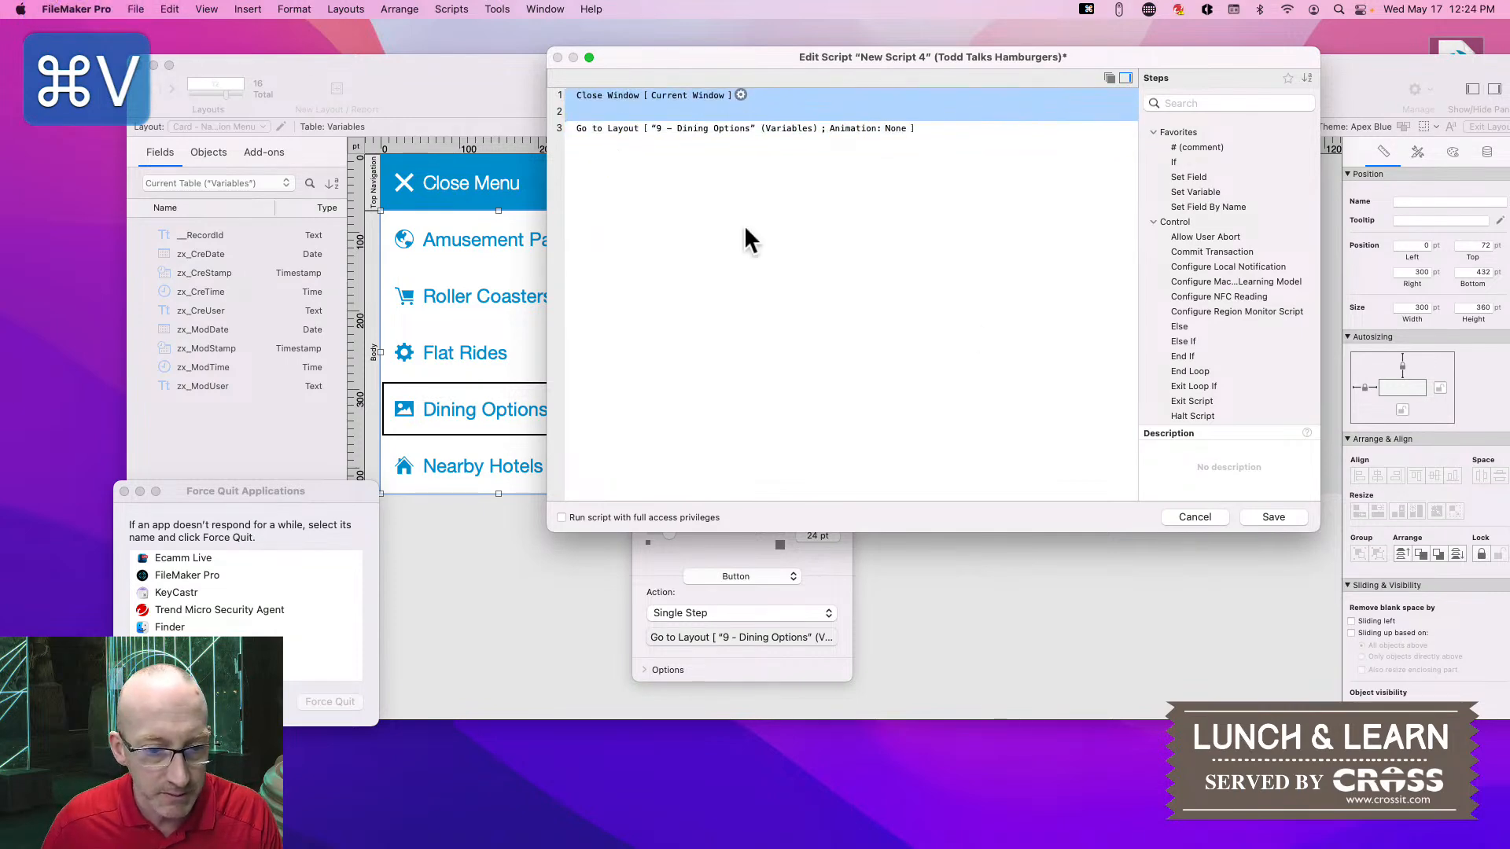
Save "New Script 4" and convert the Nearby Hotels segment's Go to Layout action into a script named "New Script 5"
click(1271, 516)
click(478, 476)
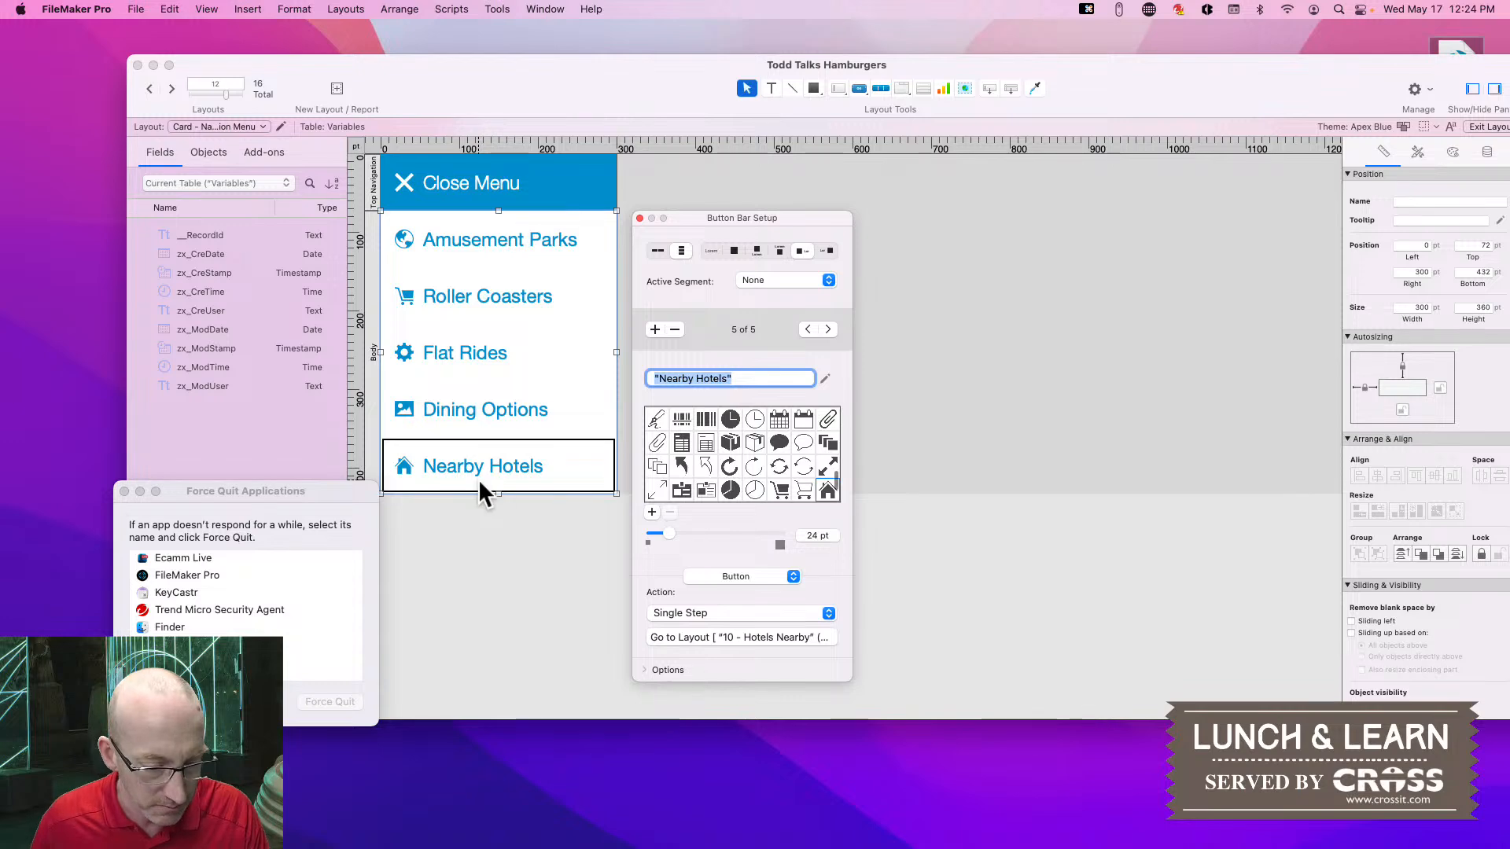
click(762, 638)
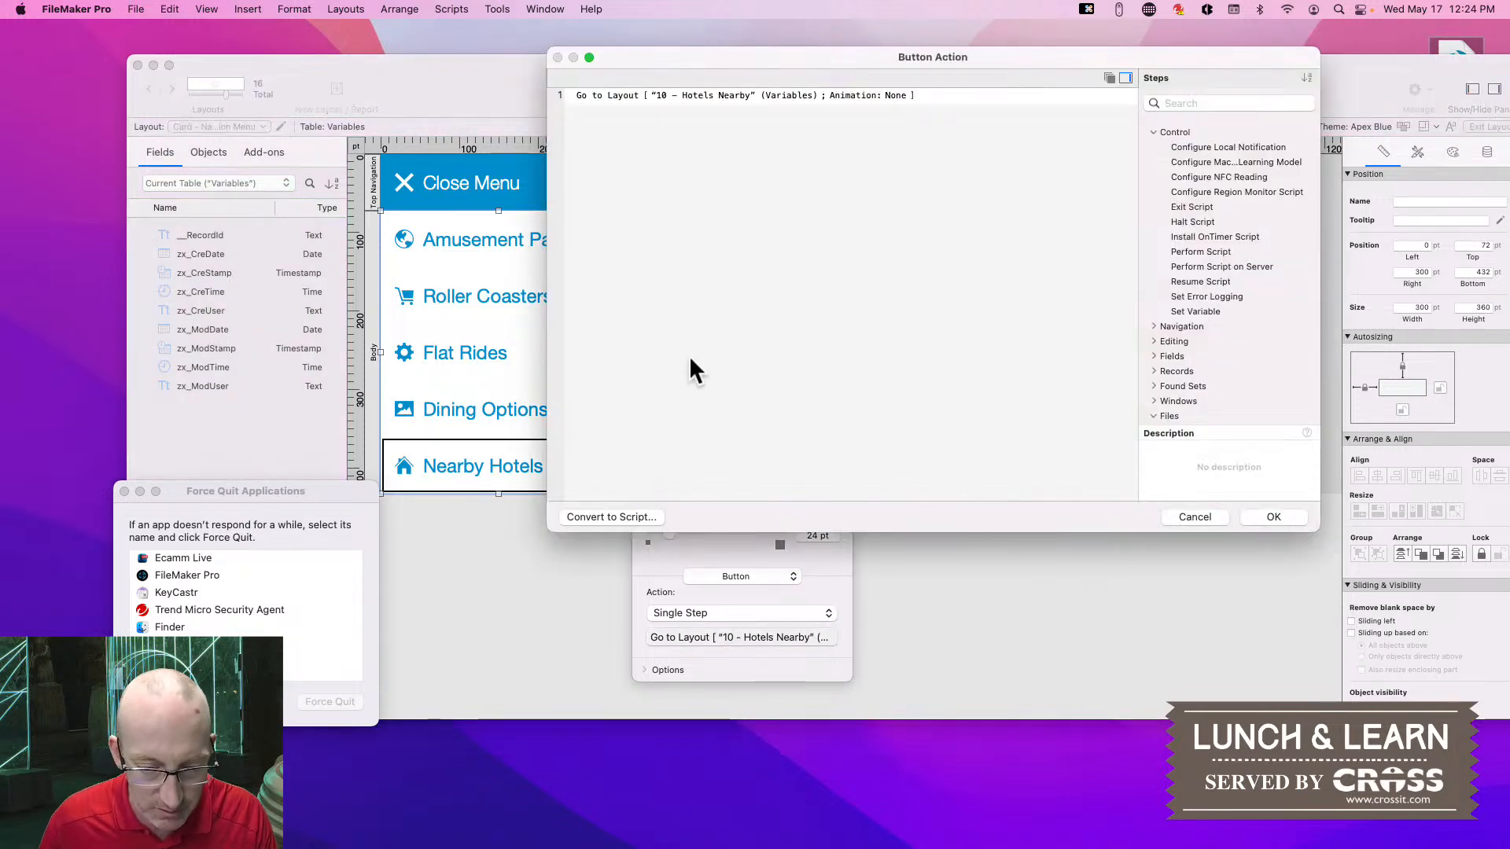
click(610, 96)
key(super+v)
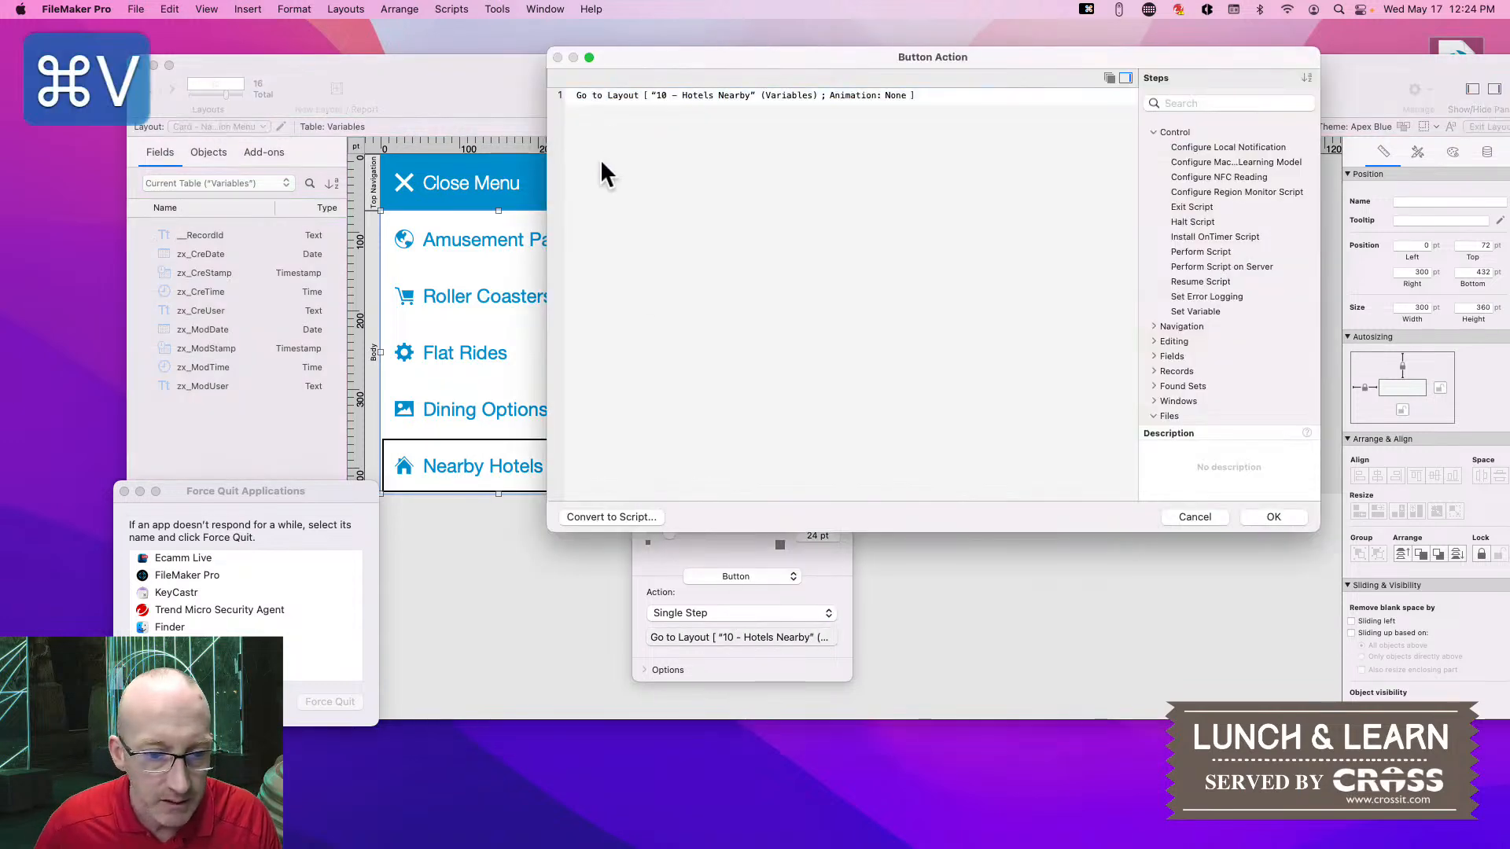
key(super+v)
click(607, 516)
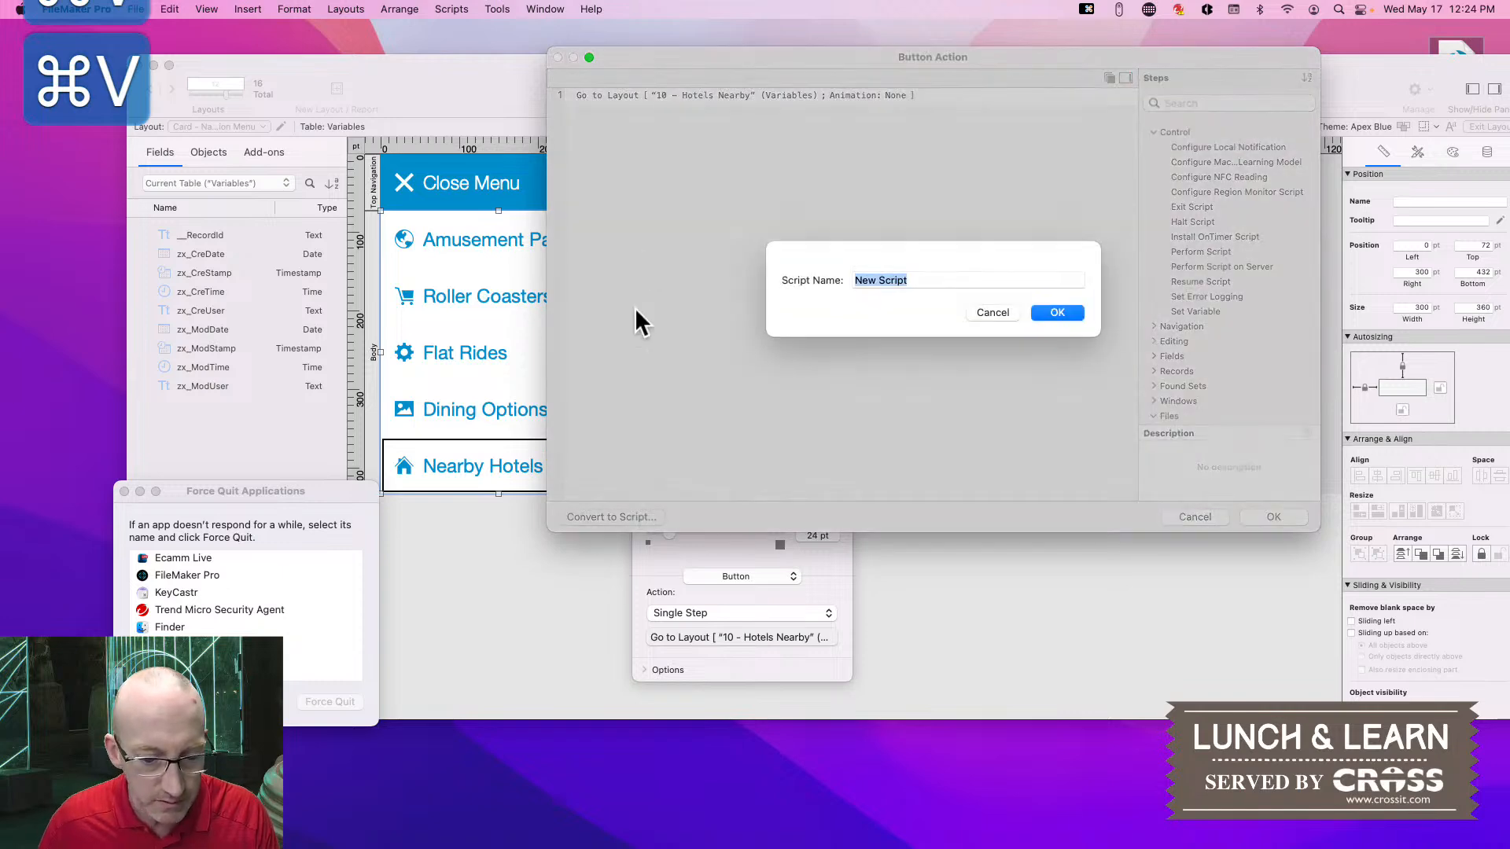
click(940, 283)
text(5)
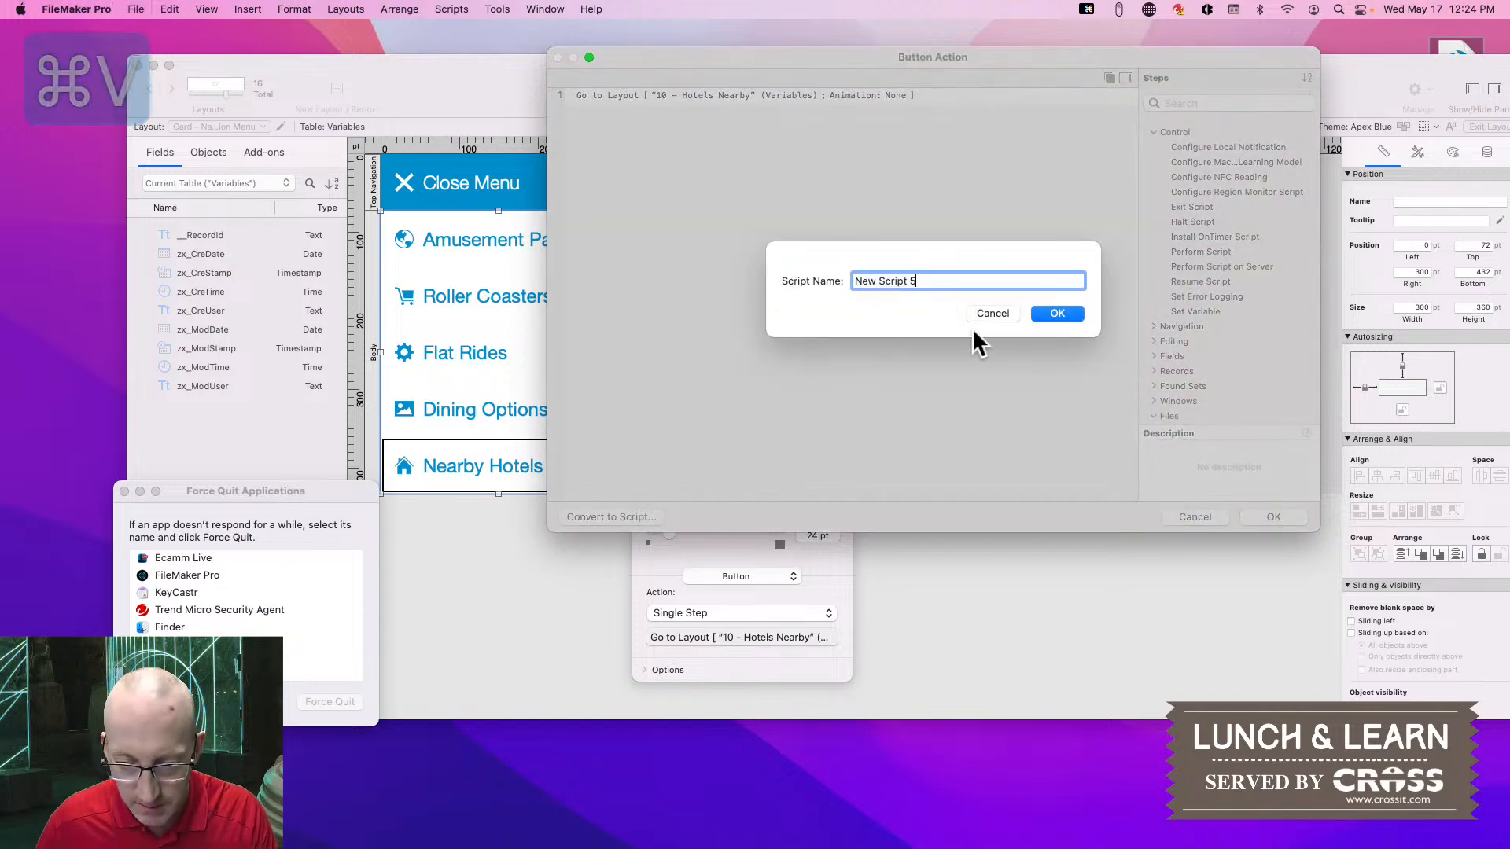
click(1057, 313)
Add the copied Close Window lines ahead of the "10 - Hotels Nearby" Go to Layout step in "New Script 5", saving the script and layout
click(598, 96)
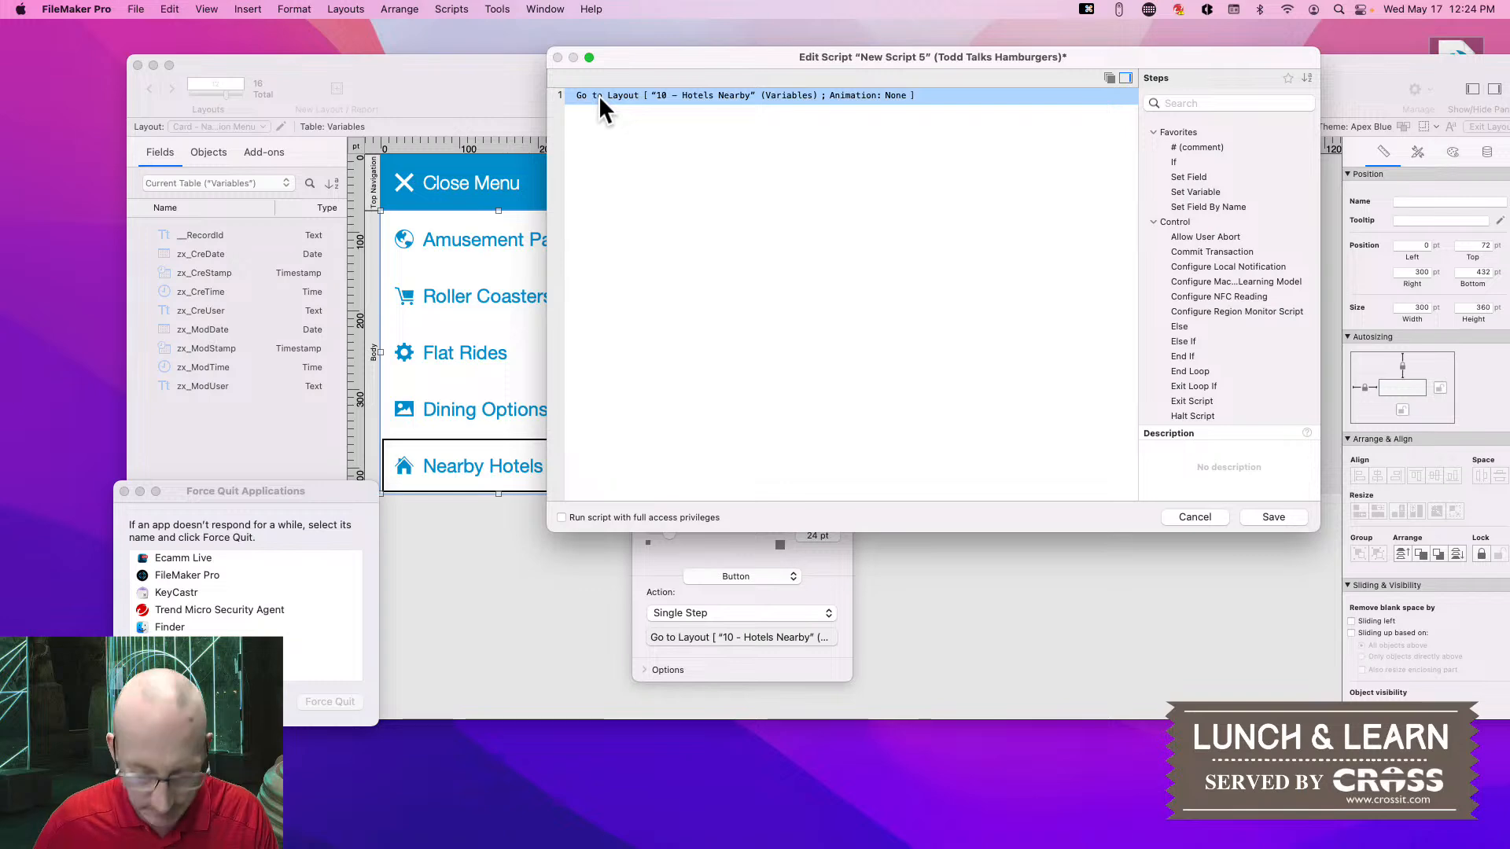
key(super+v)
drag(597, 96, 607, 136)
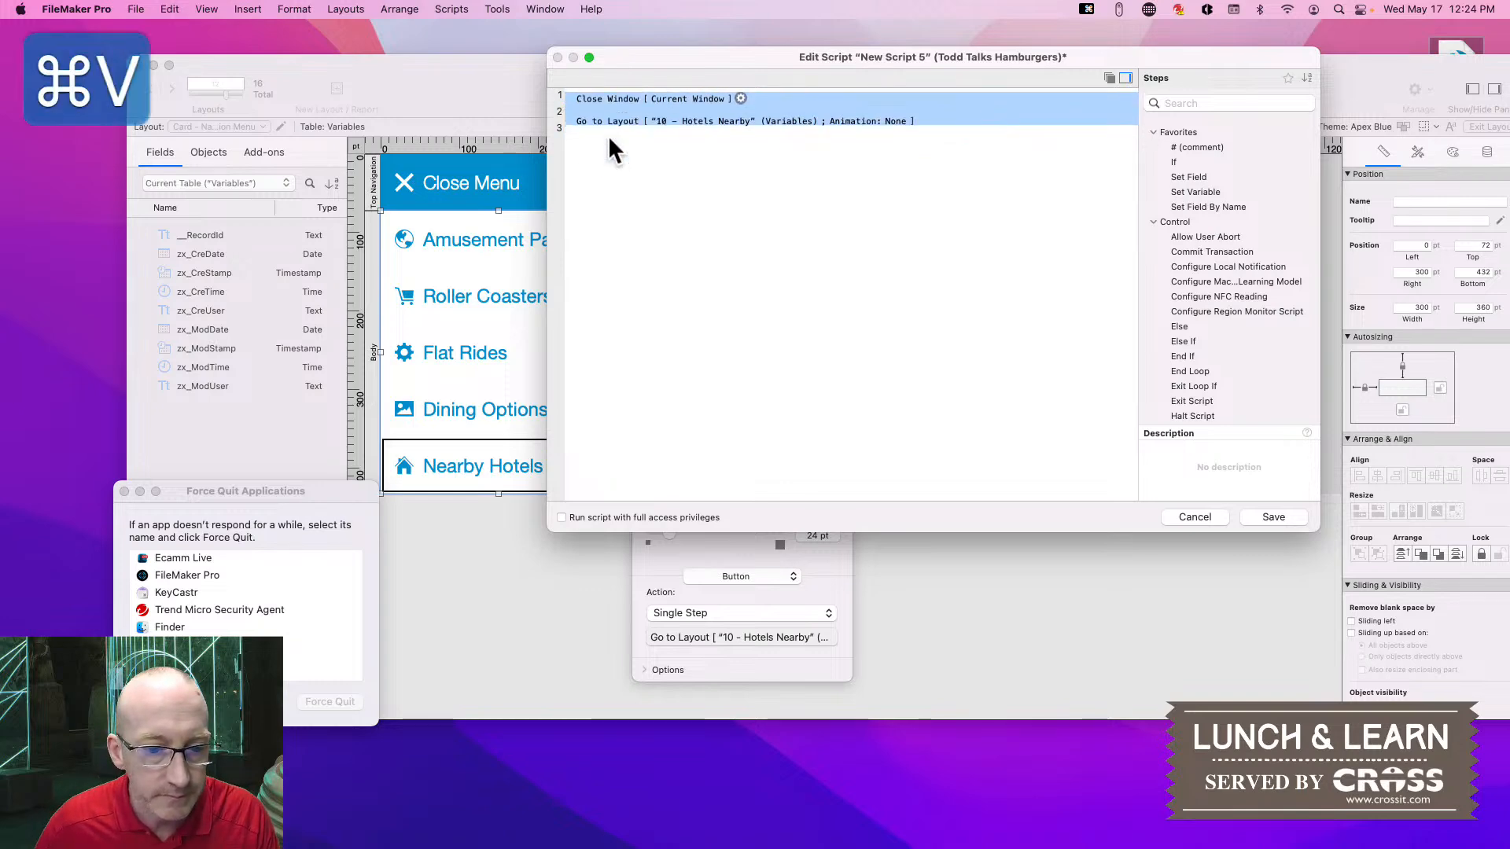
click(1272, 517)
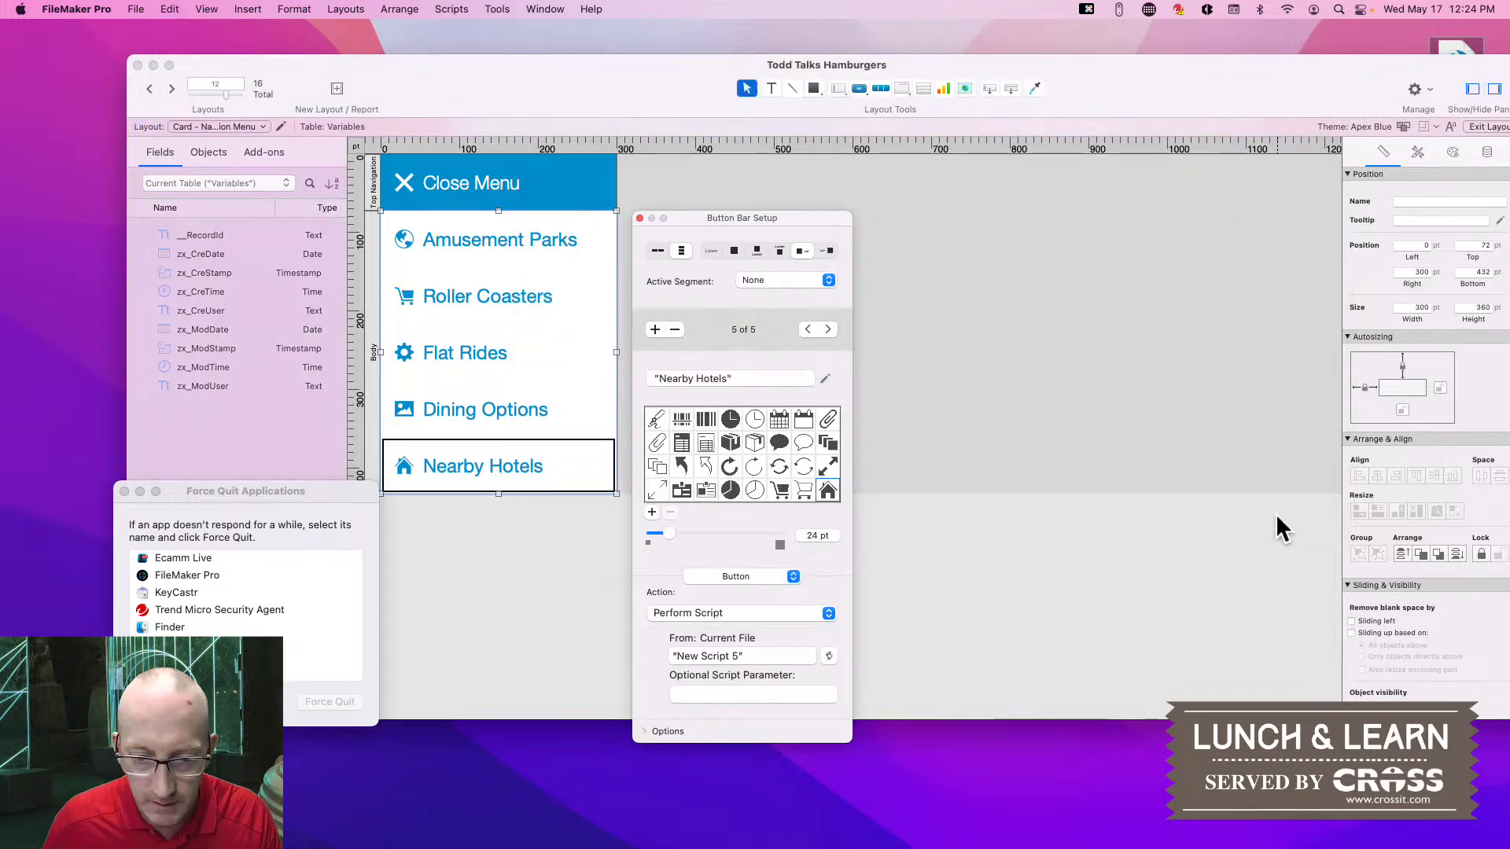
key(super+s)
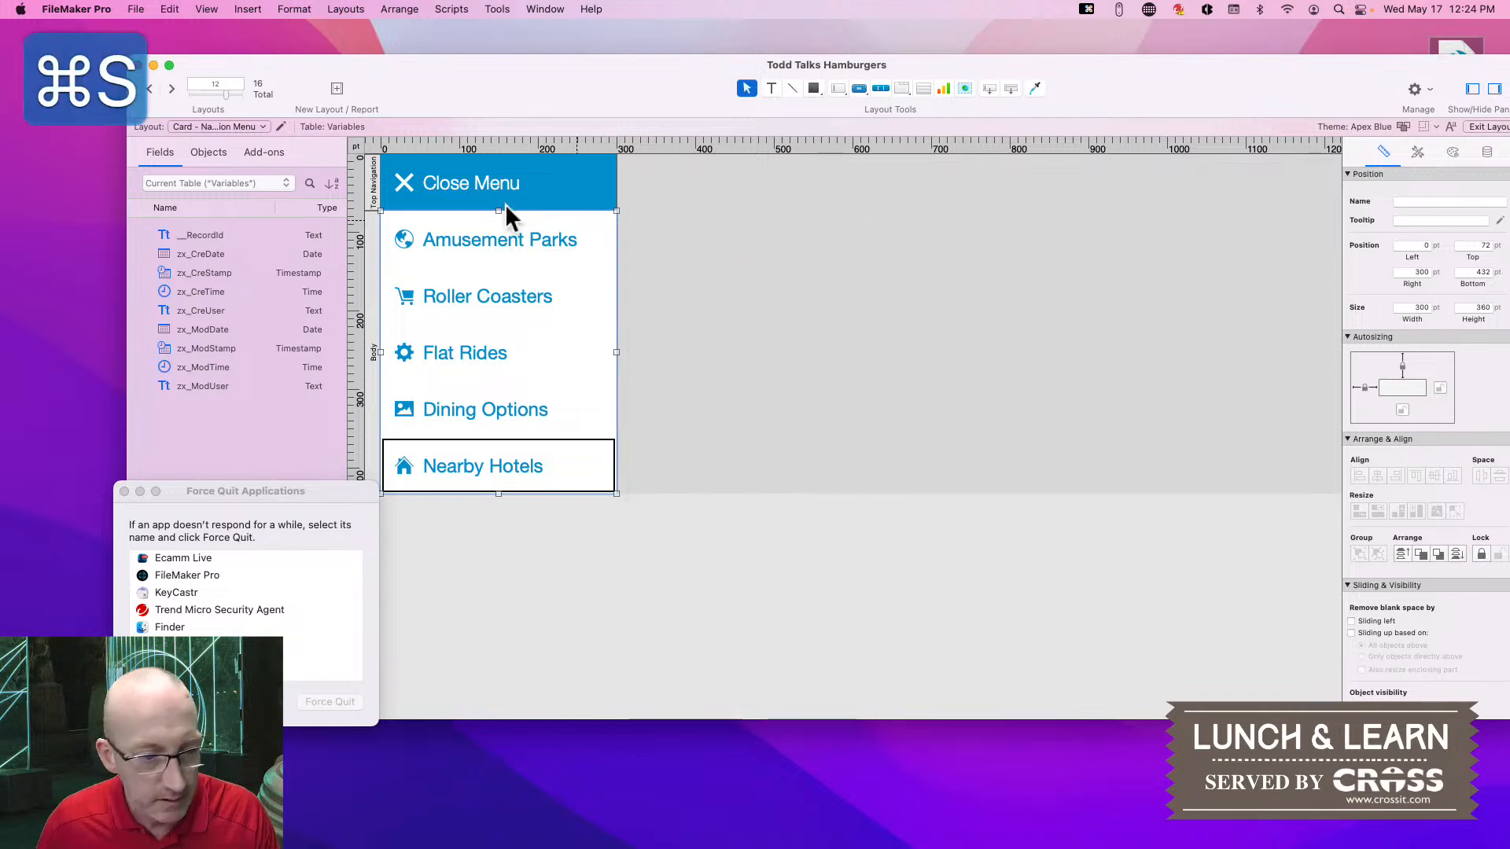
Show the "5 - Card Window" layout in Browse mode and move its window higher on the screen
click(228, 127)
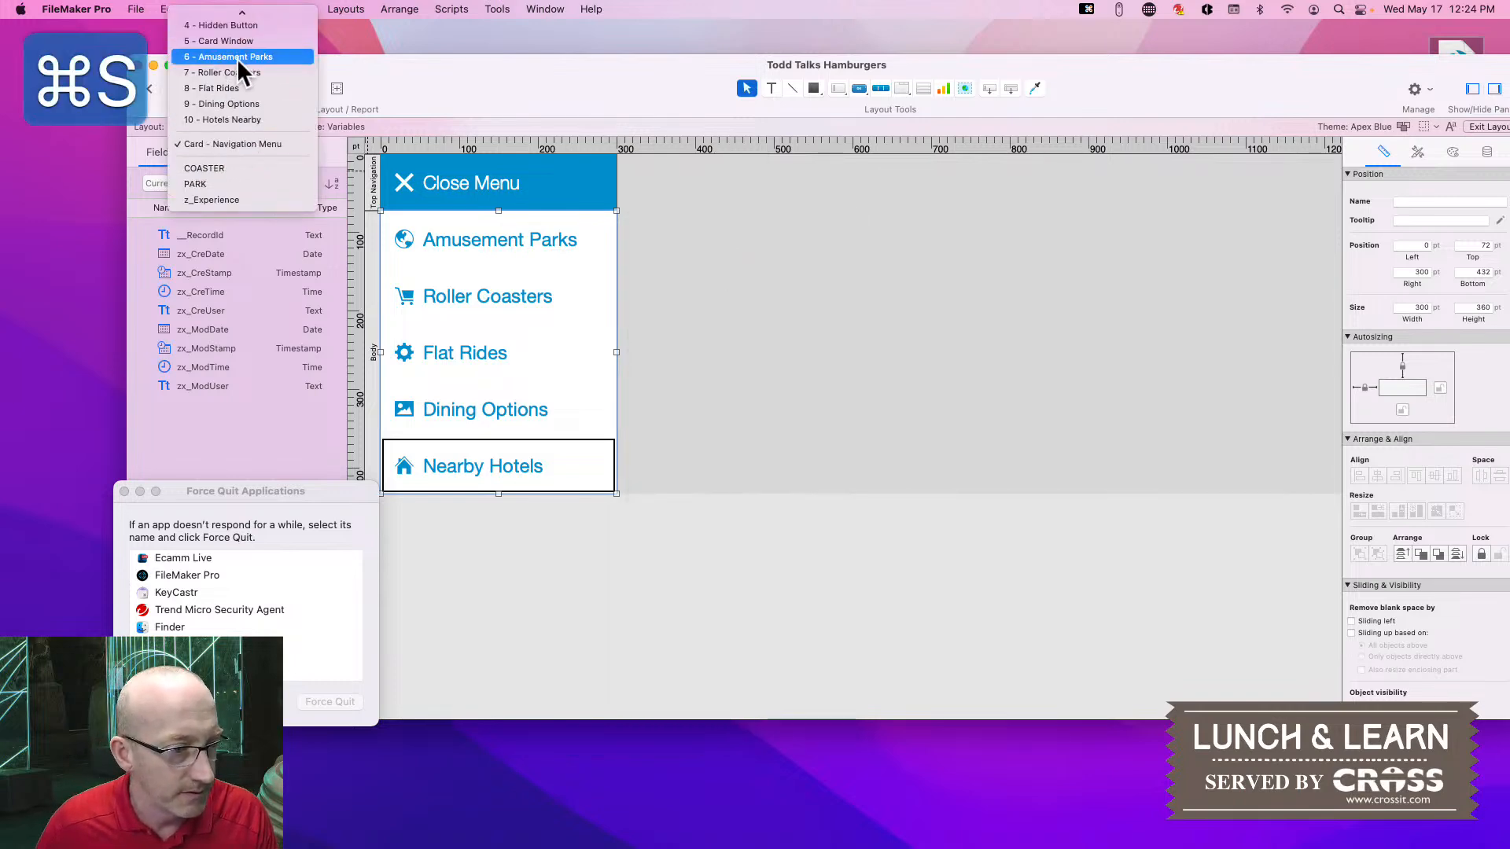
click(230, 44)
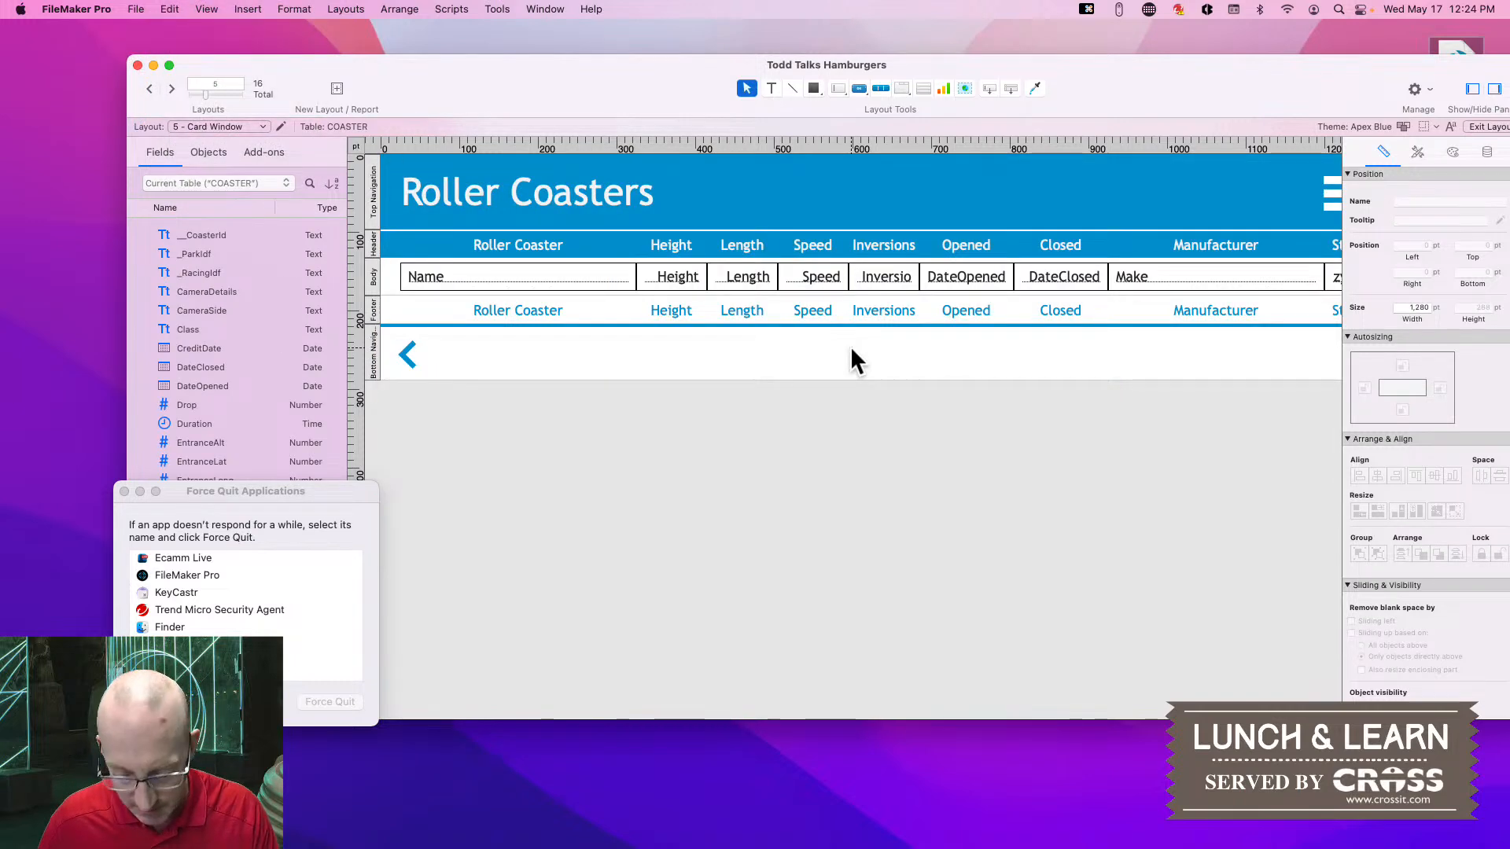
key(super+b)
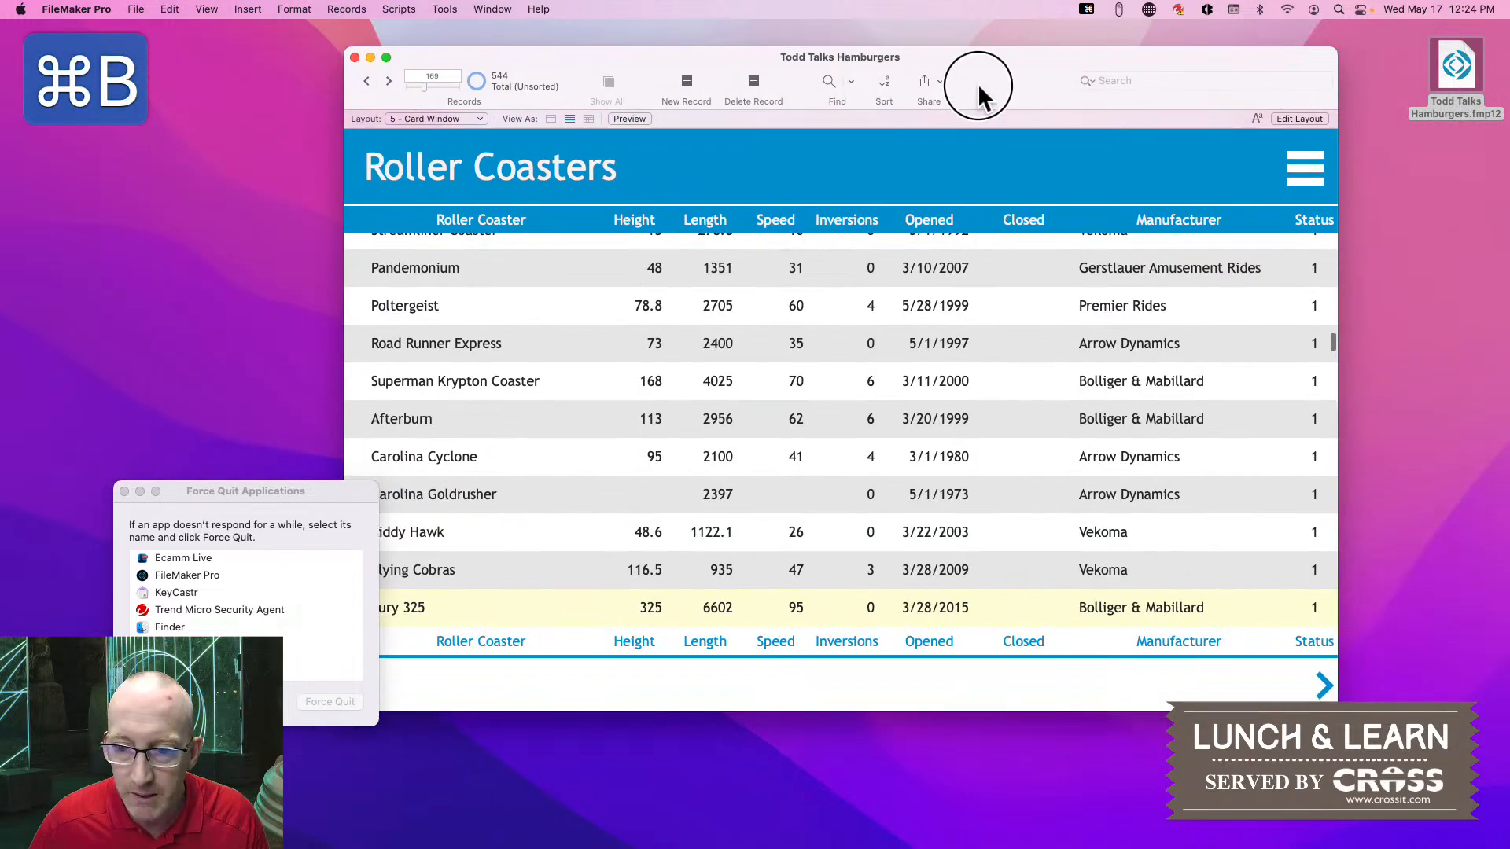
drag(978, 83, 949, 49)
Test the card window menu by going to Amusement Parks, Roller Coasters, Flat Rides, Dining Options and Nearby Hotels in turn
click(1293, 137)
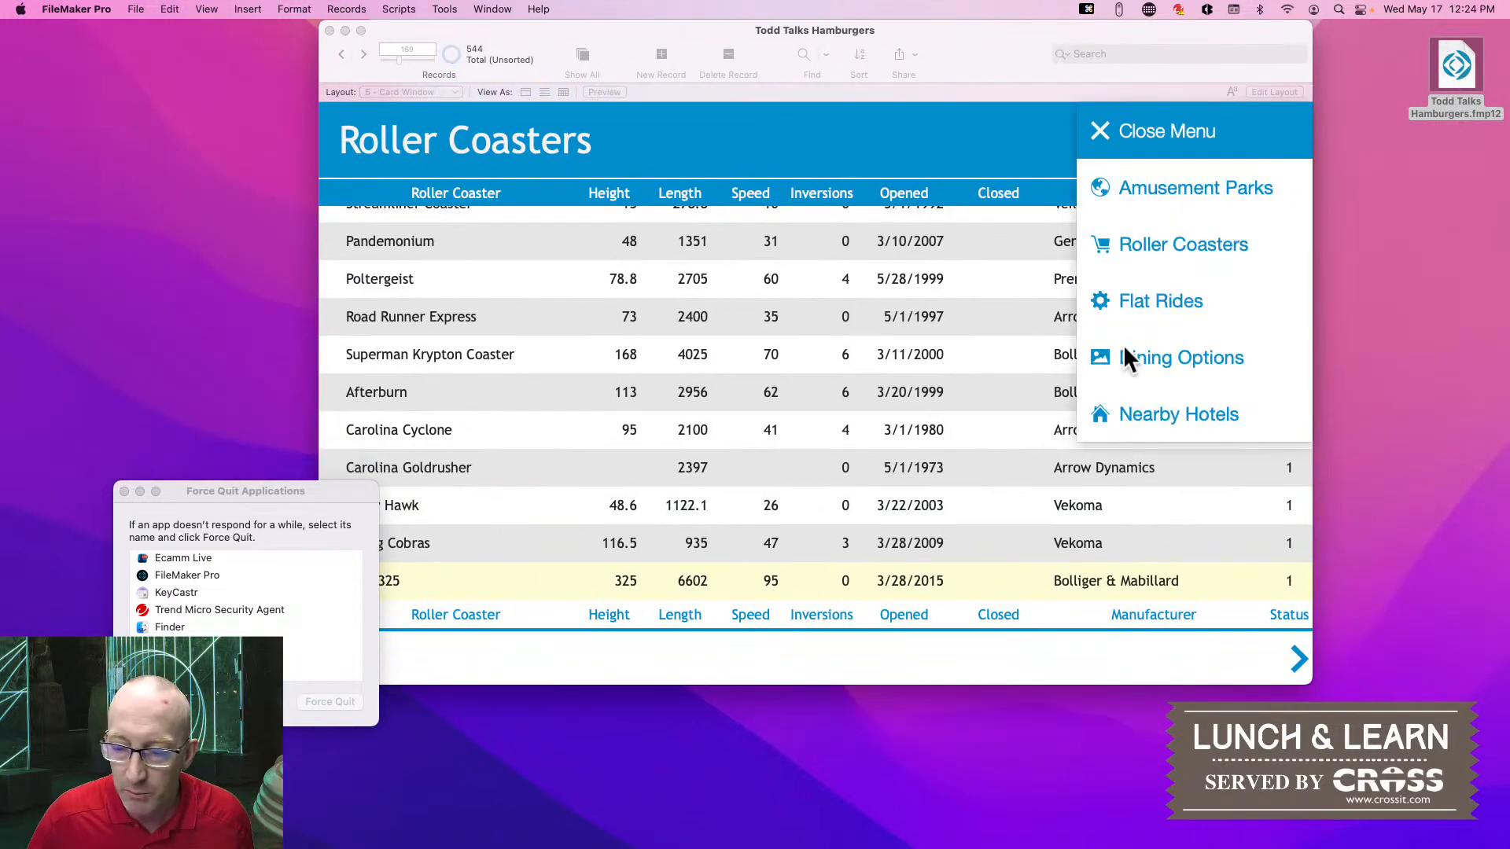
click(1137, 197)
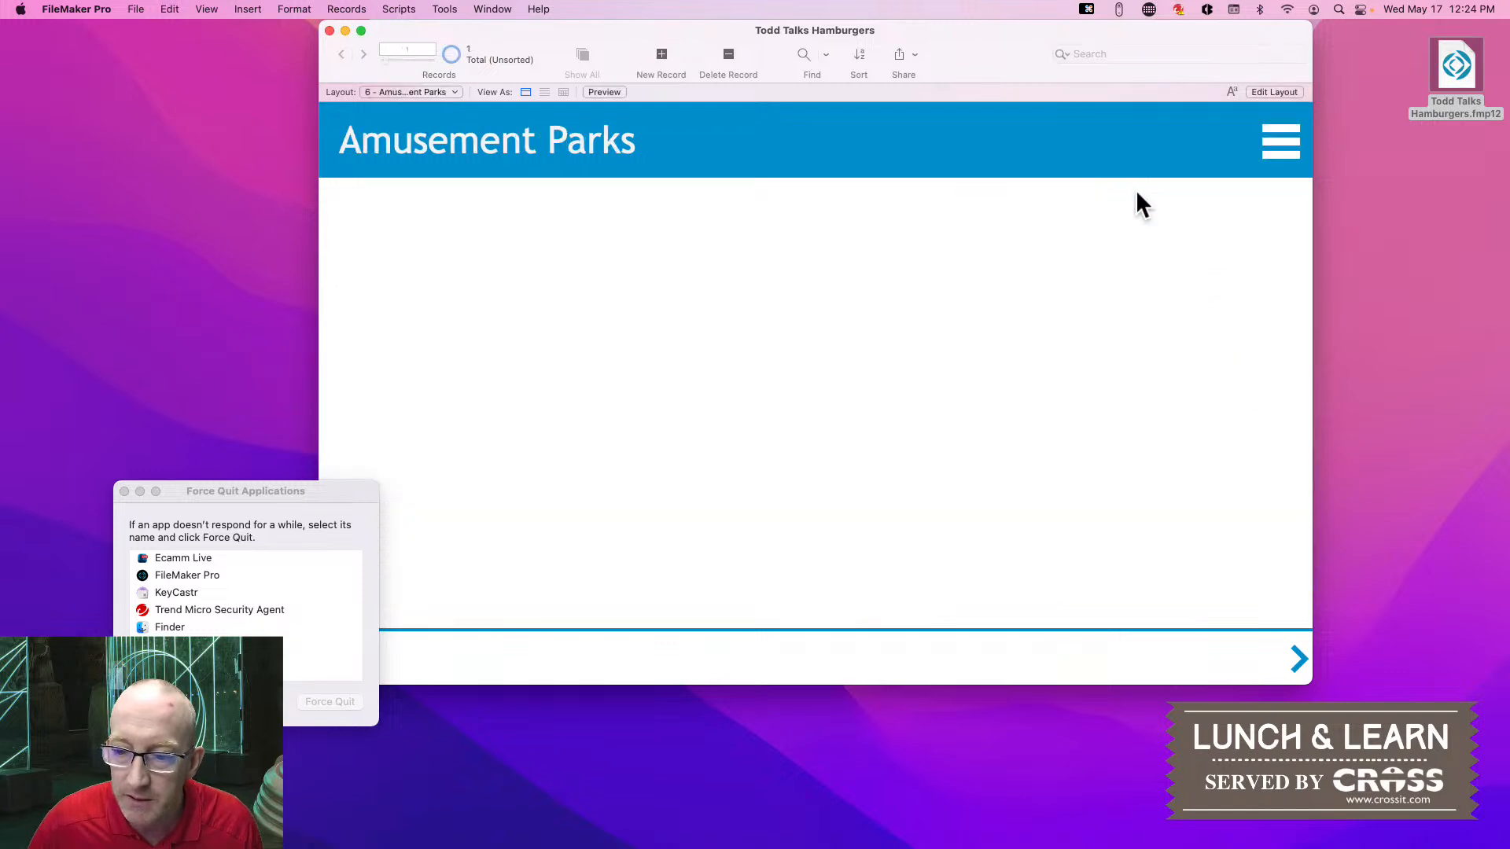
click(1279, 150)
click(1169, 246)
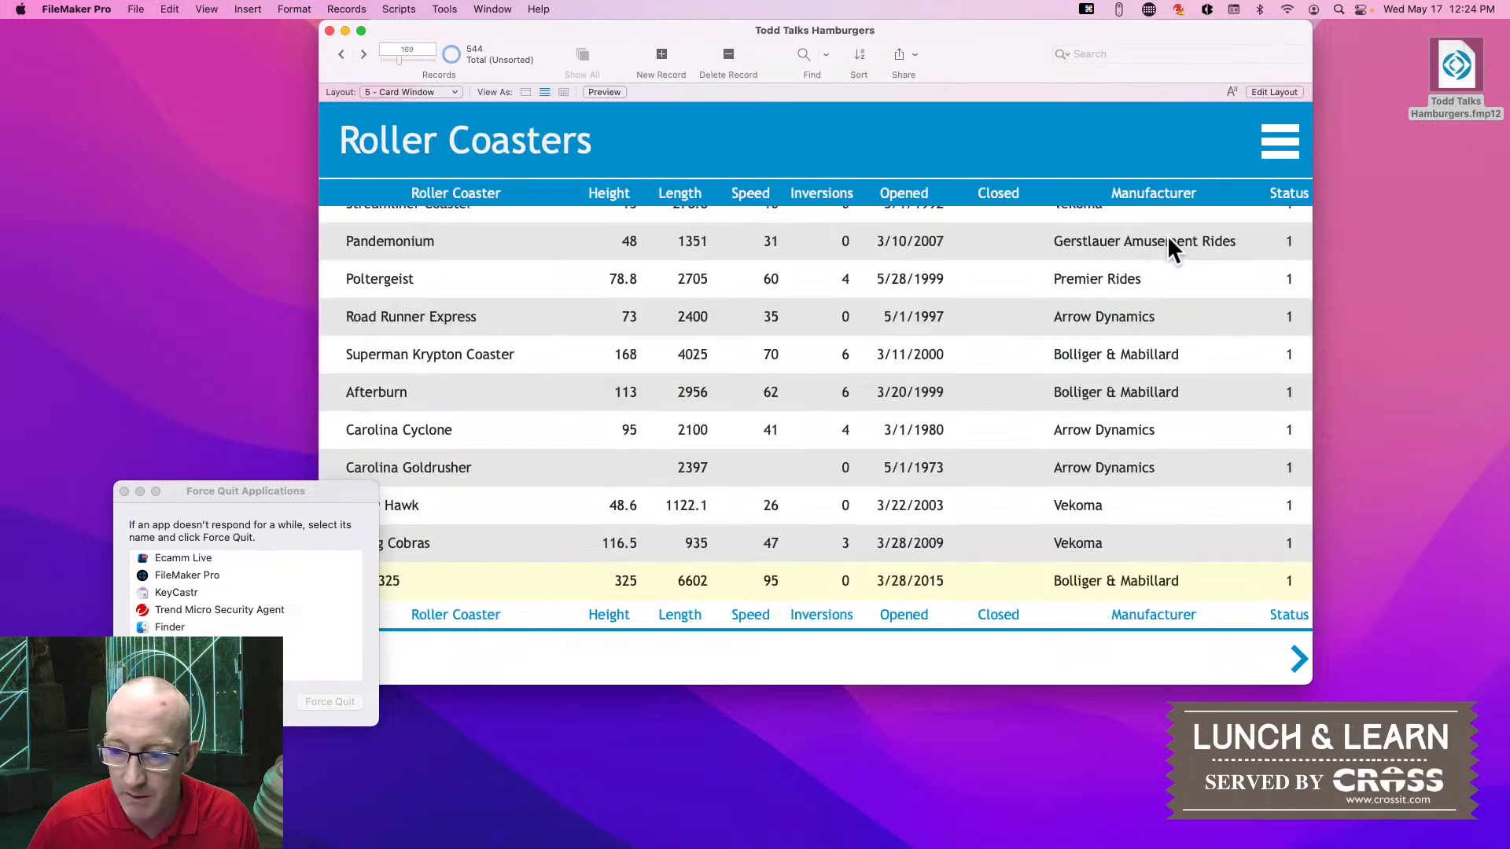
click(1282, 143)
click(1154, 298)
click(1277, 144)
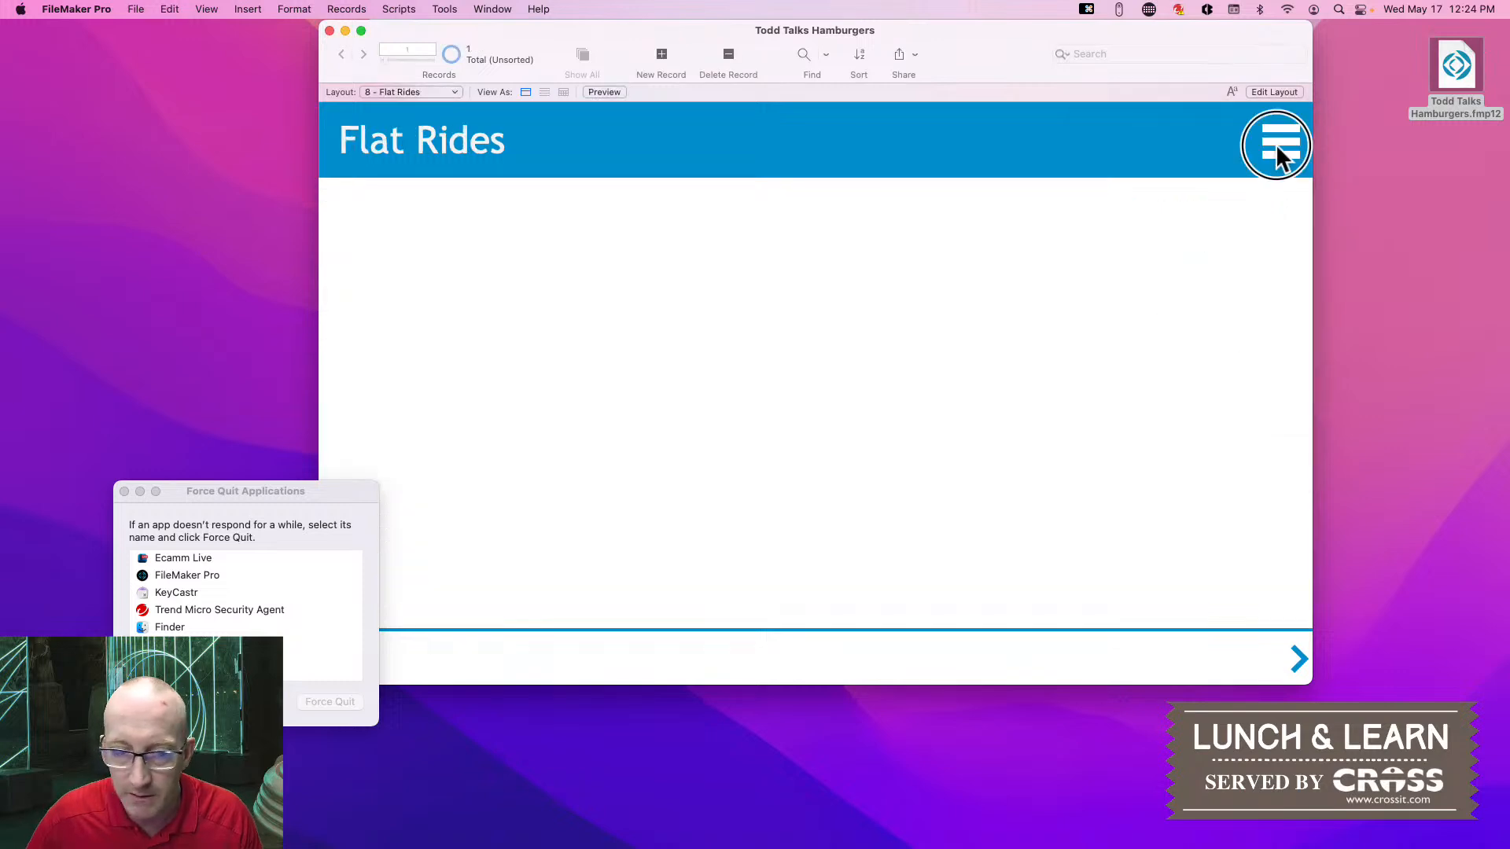
click(1150, 357)
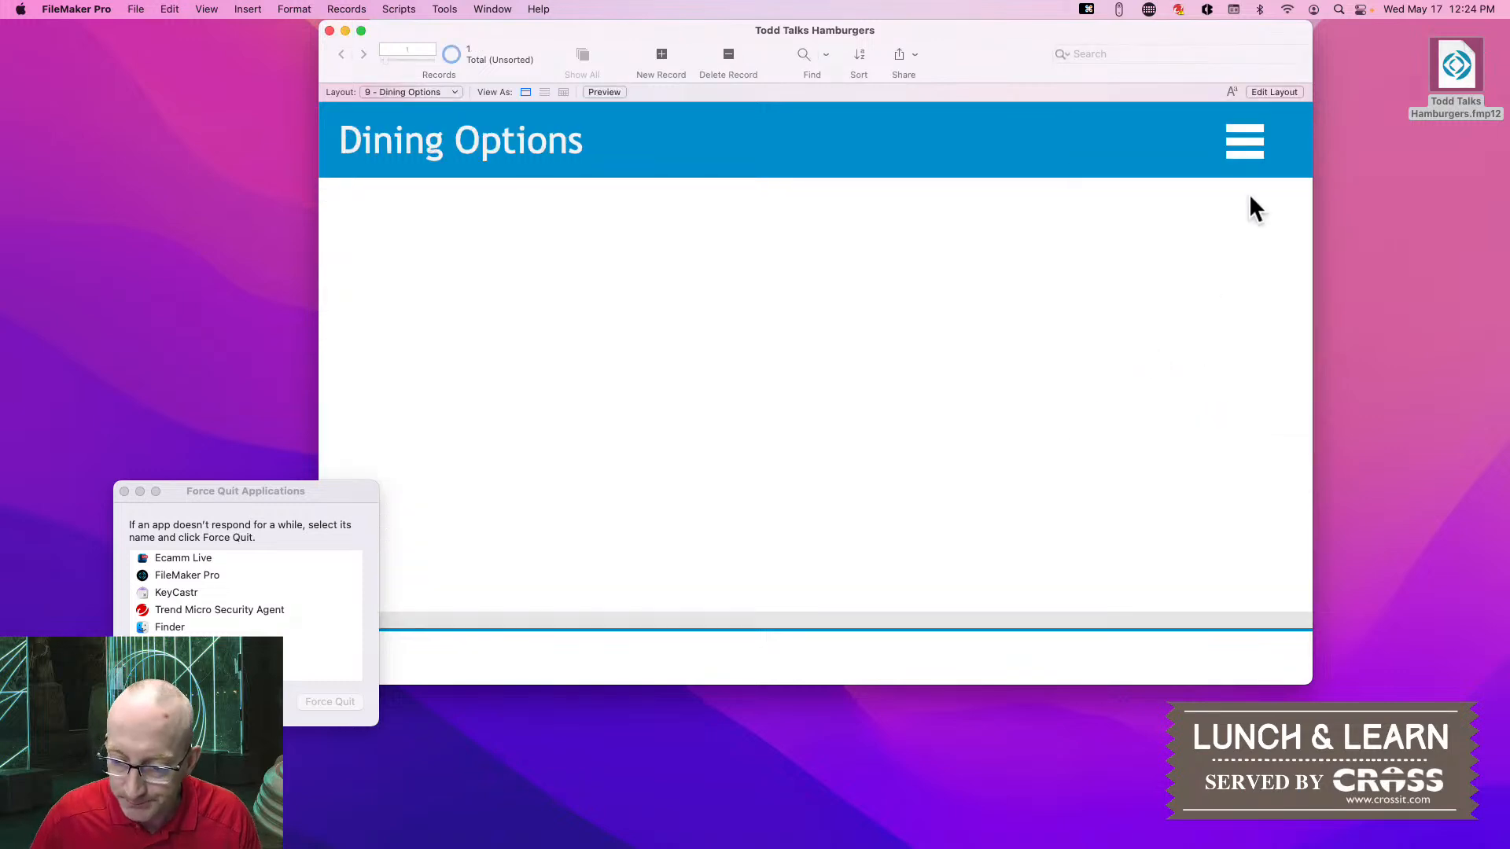
click(1248, 139)
click(1177, 356)
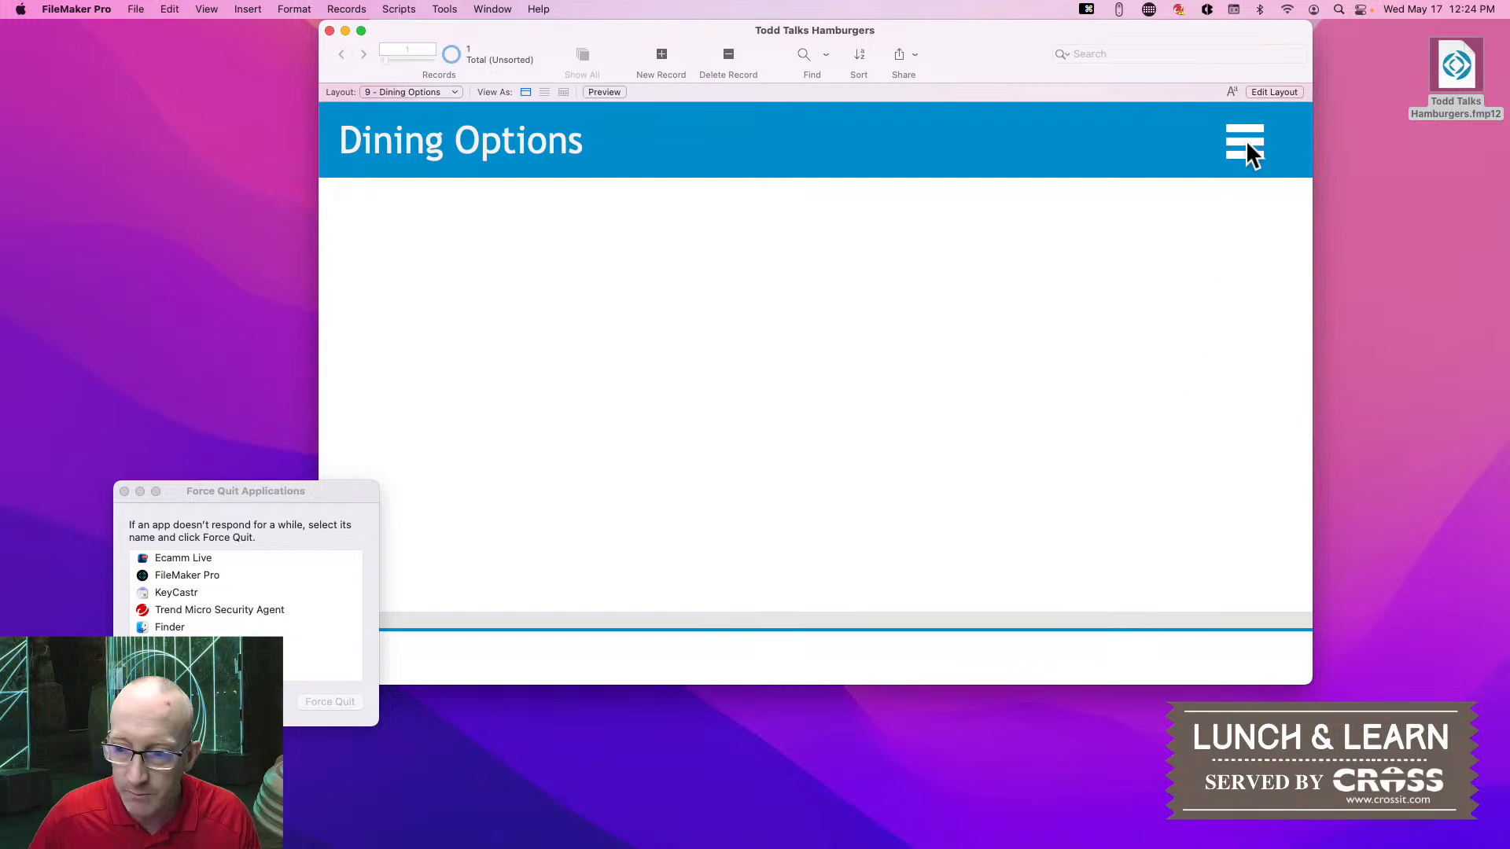
click(1247, 146)
click(1169, 425)
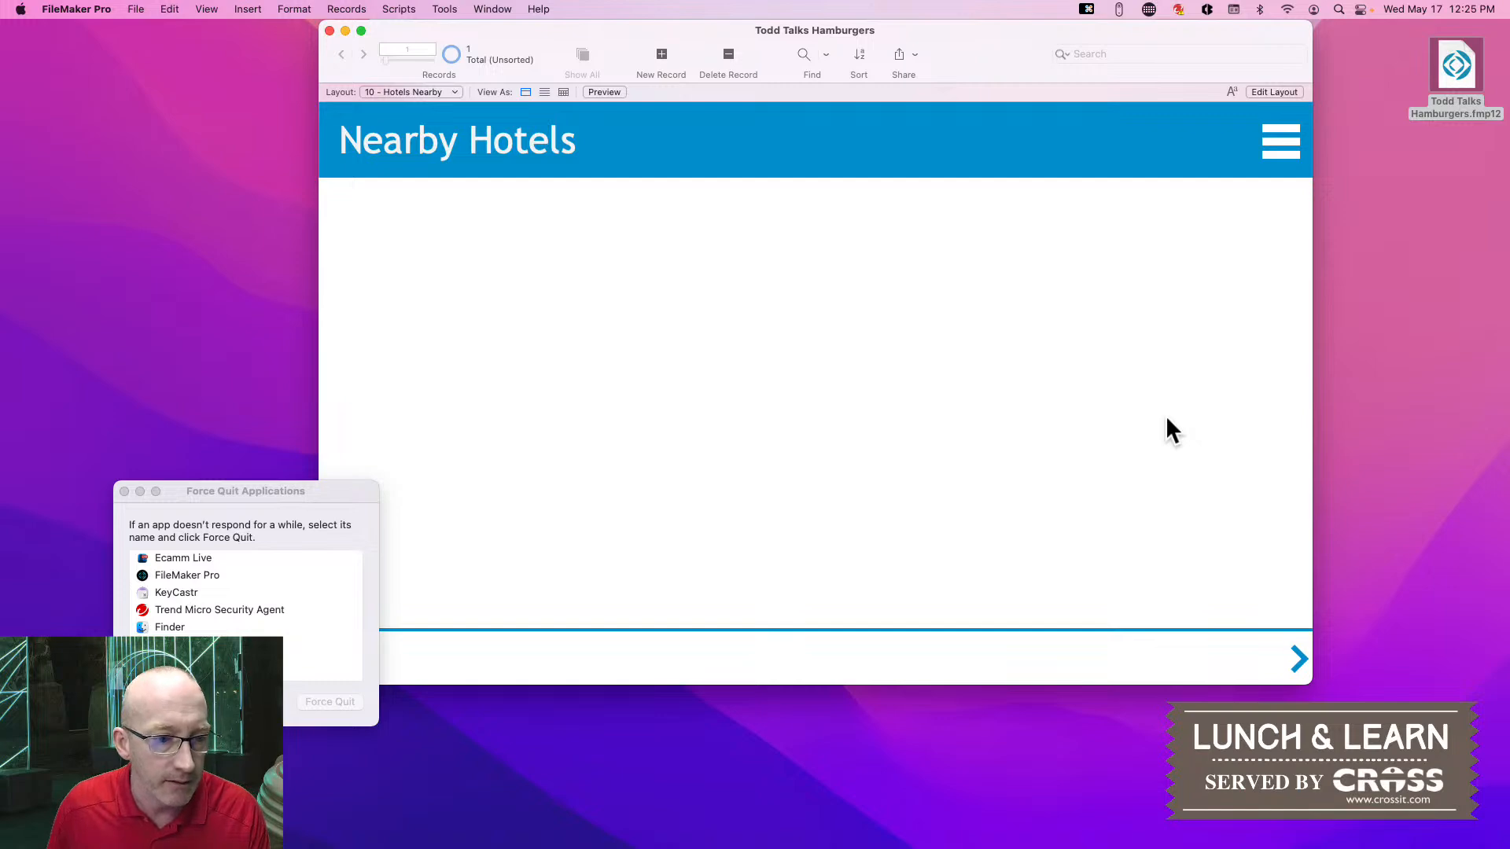
Open the "7 - Roller Coasters" layout in Layout mode and select its header title
key(super+l)
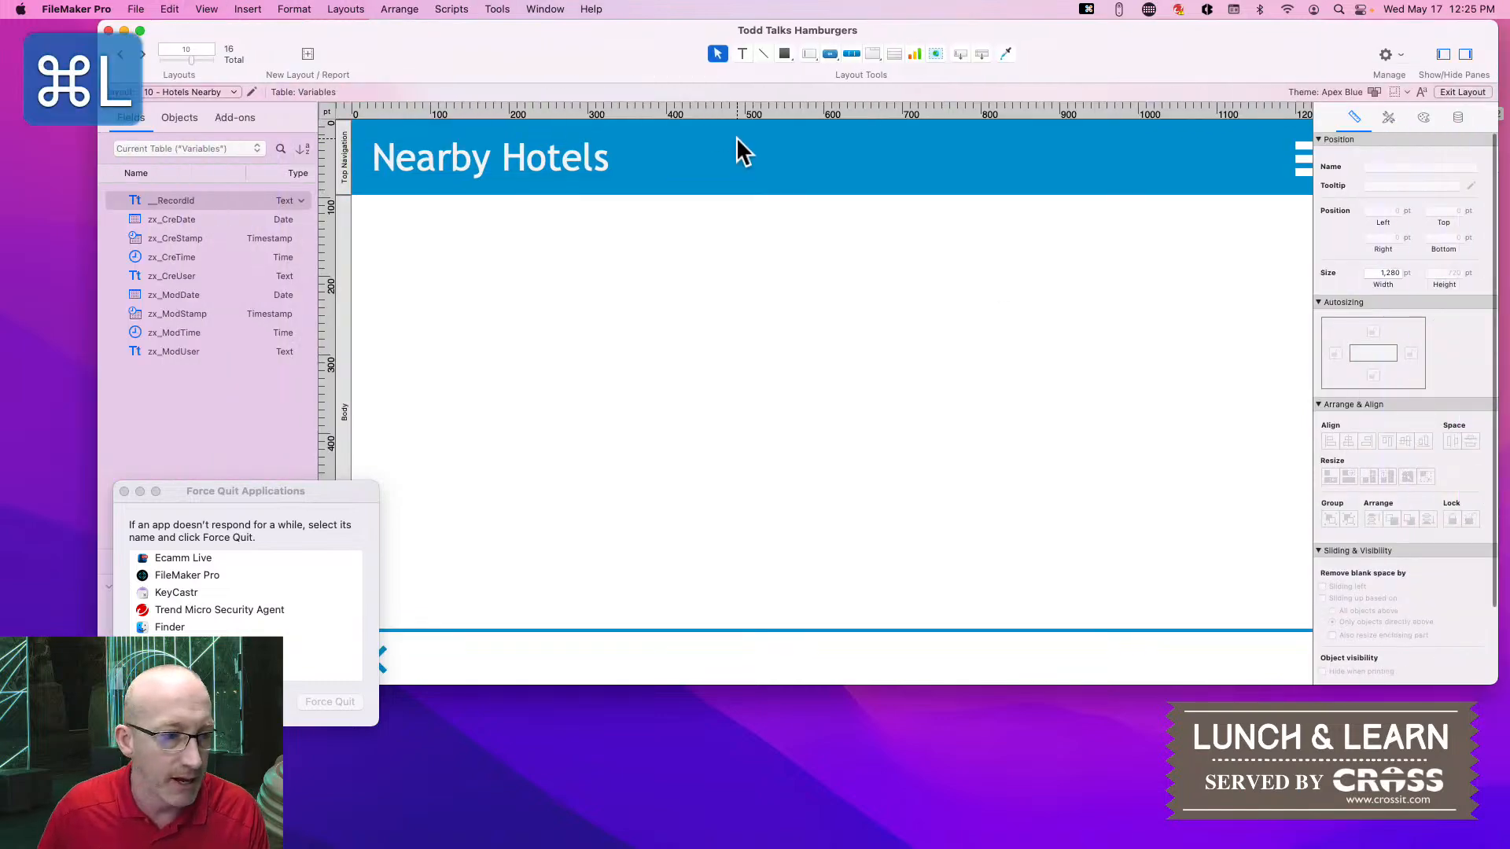
click(220, 92)
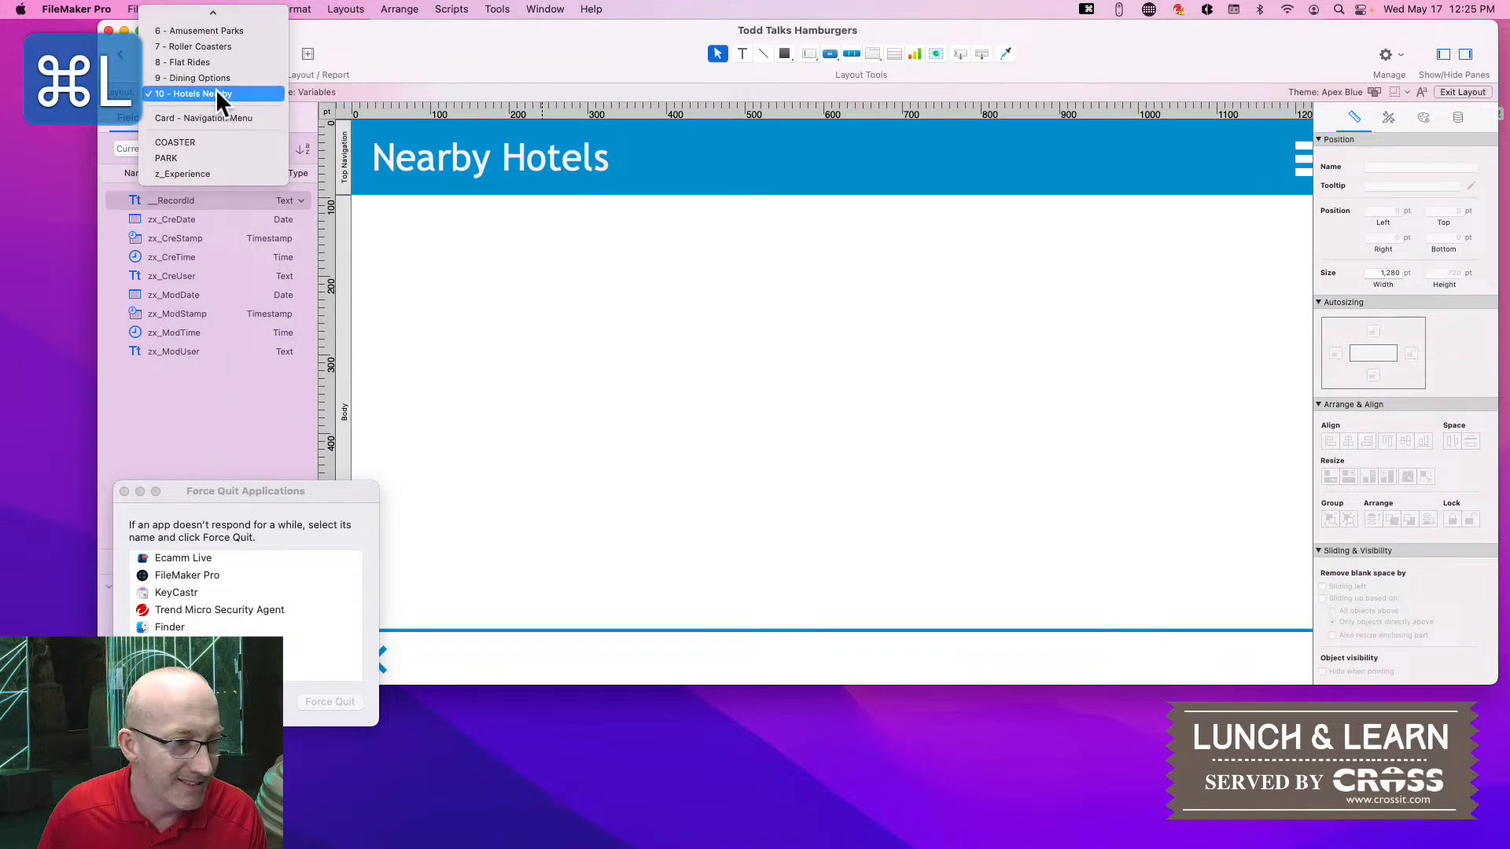
click(212, 79)
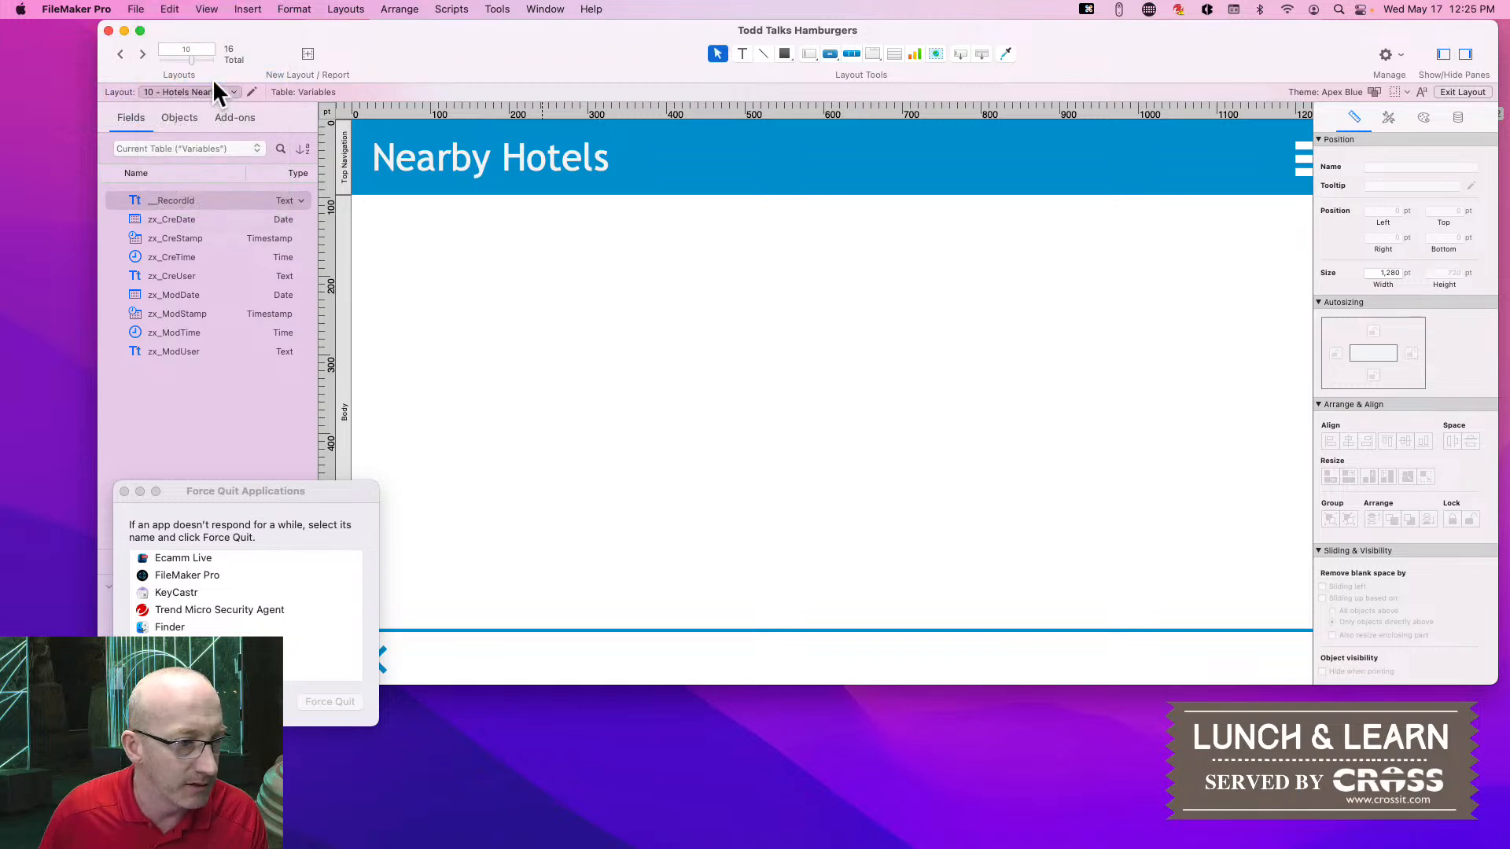
click(469, 169)
click(433, 157)
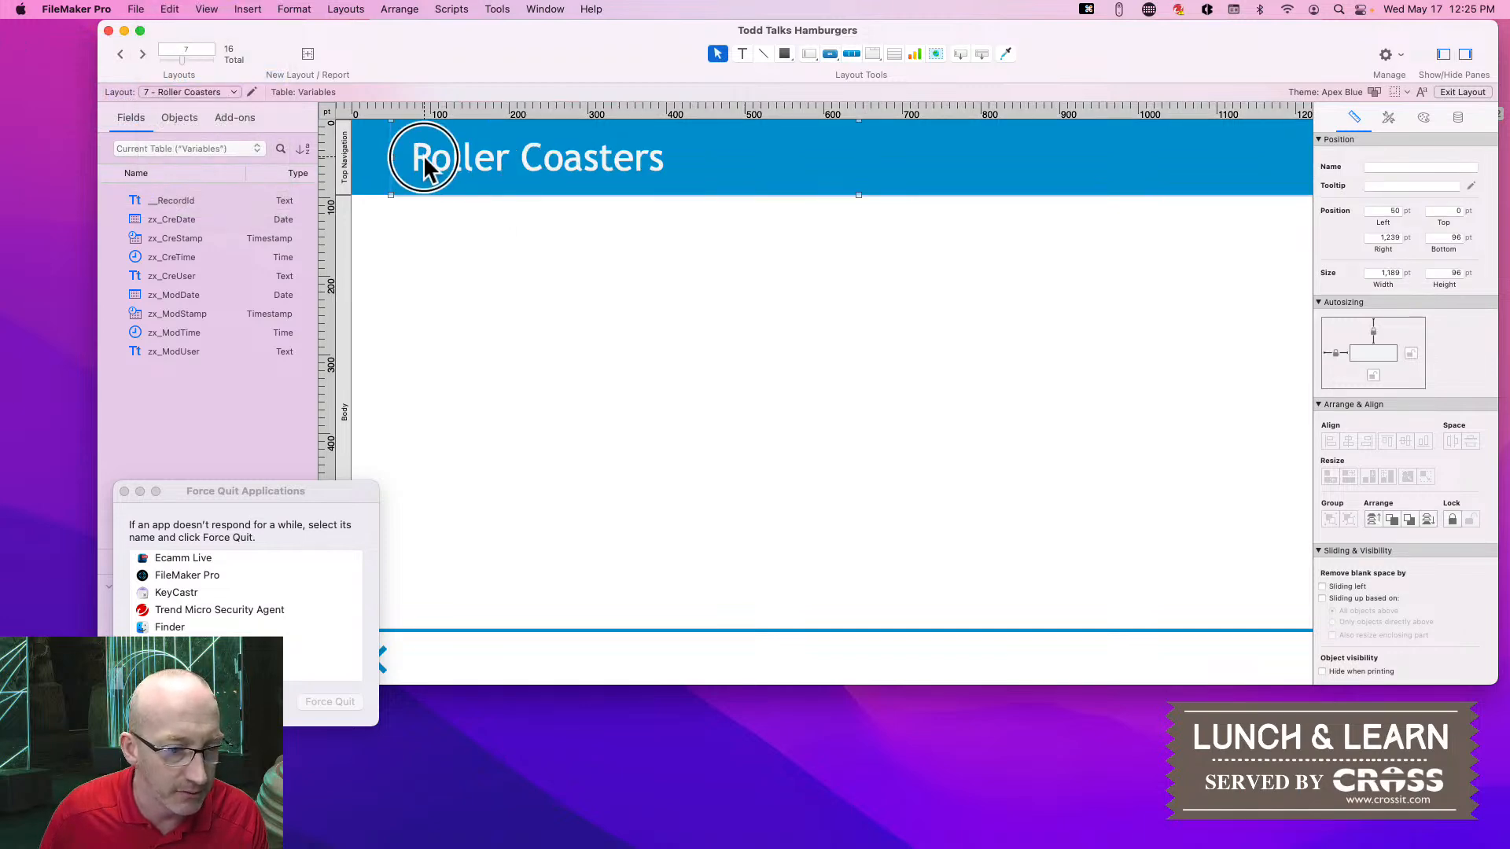
Change the header title to "Local Attractions" and move it flush with the header's left edge
triple_click(617, 162)
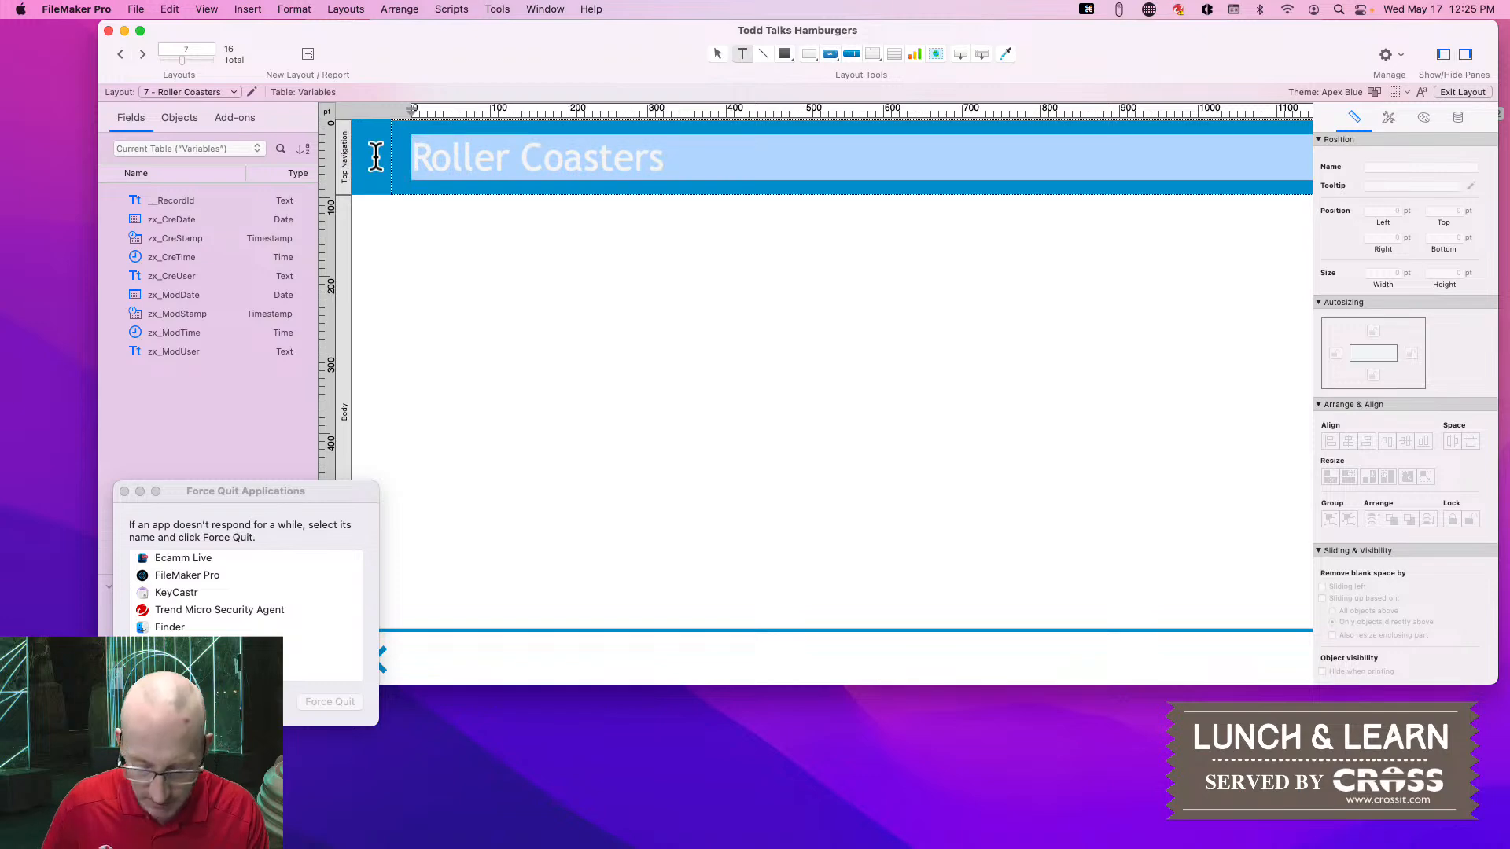
text(Loc)
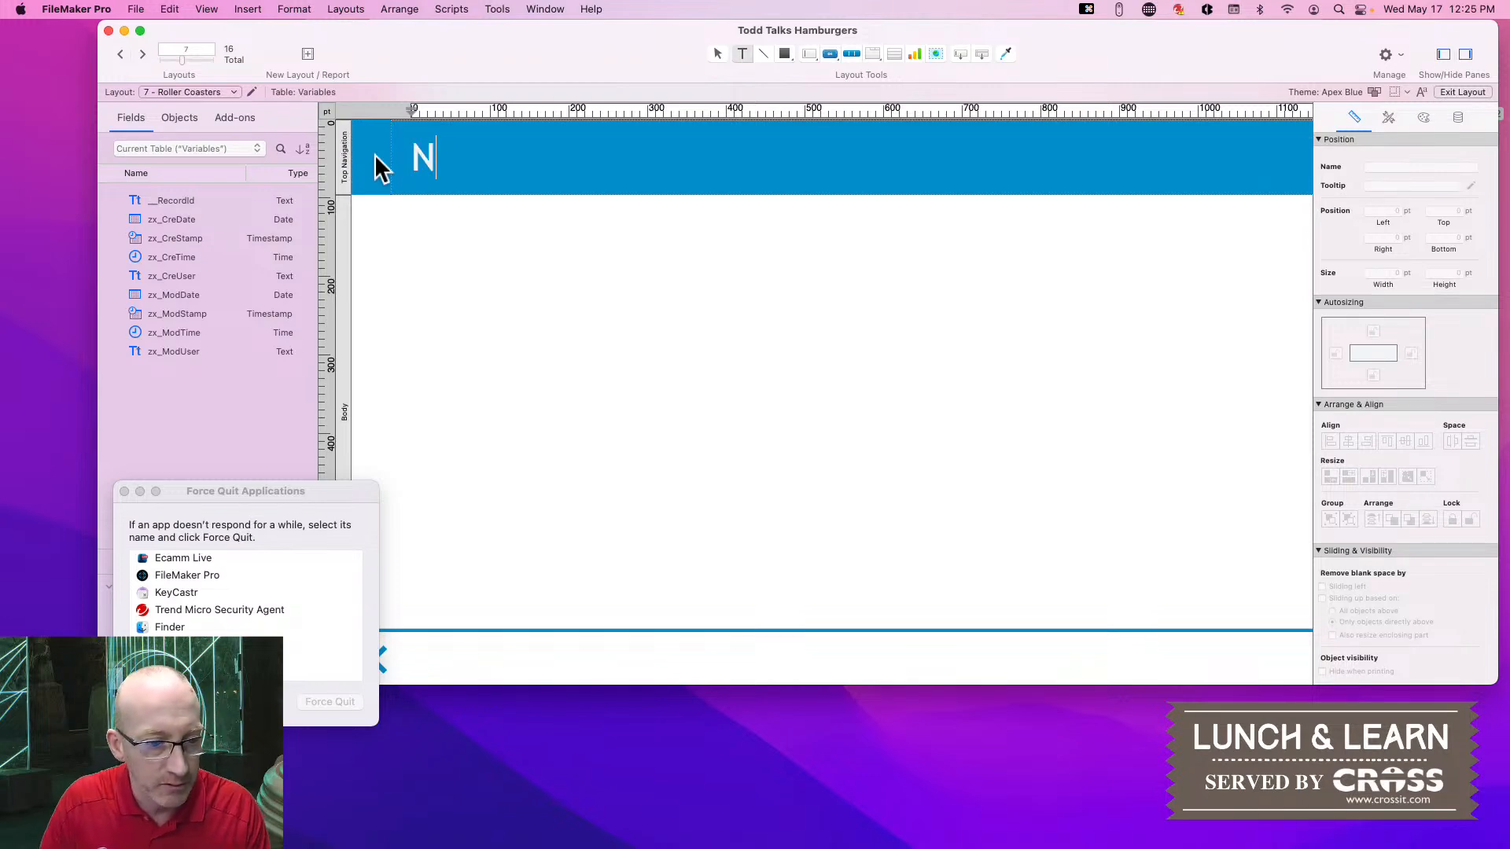
text(al Attra)
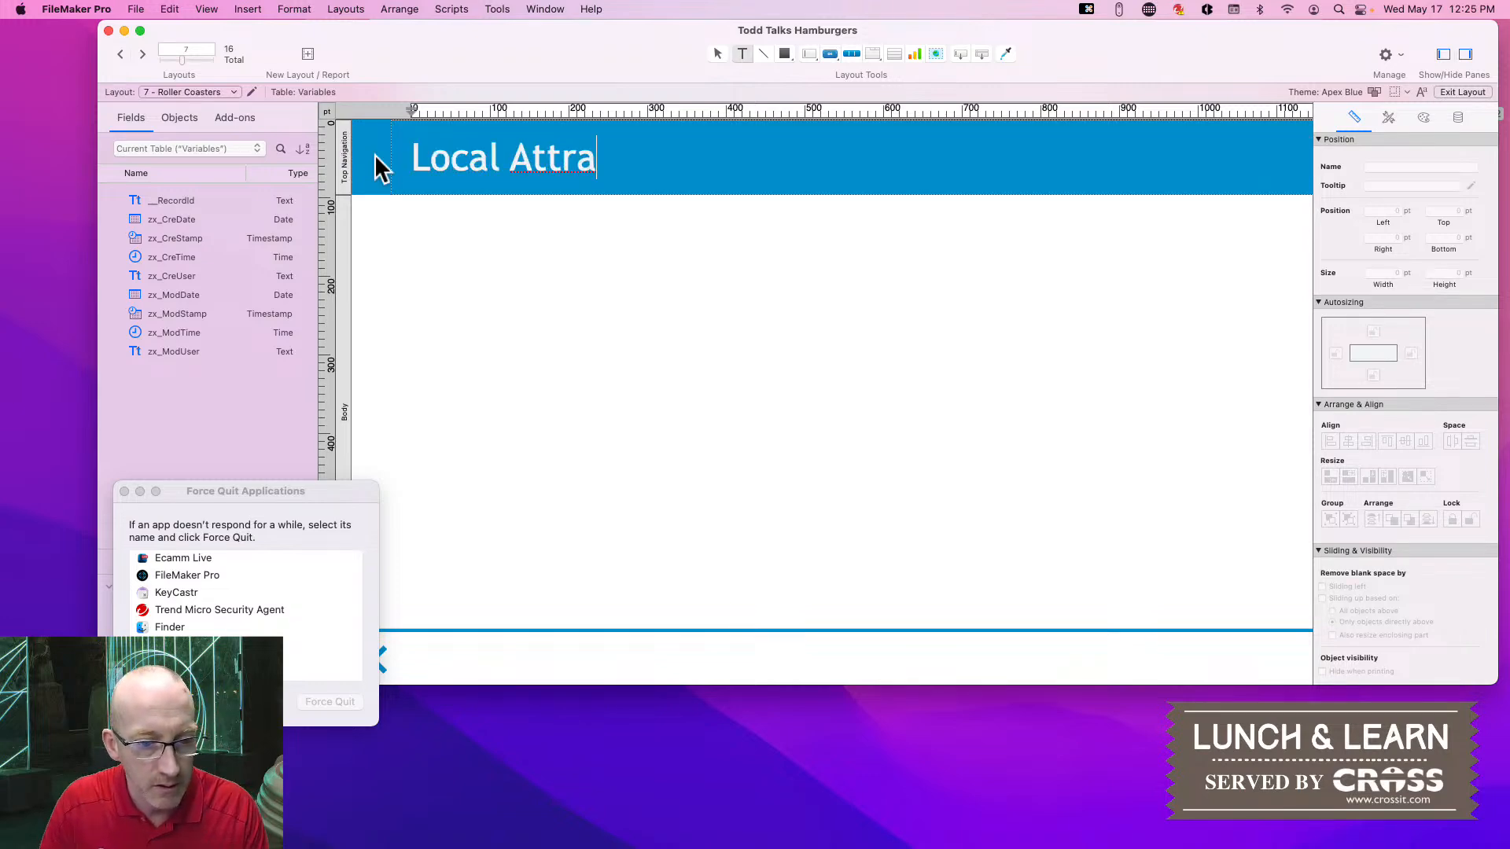
text(ctions)
click(432, 237)
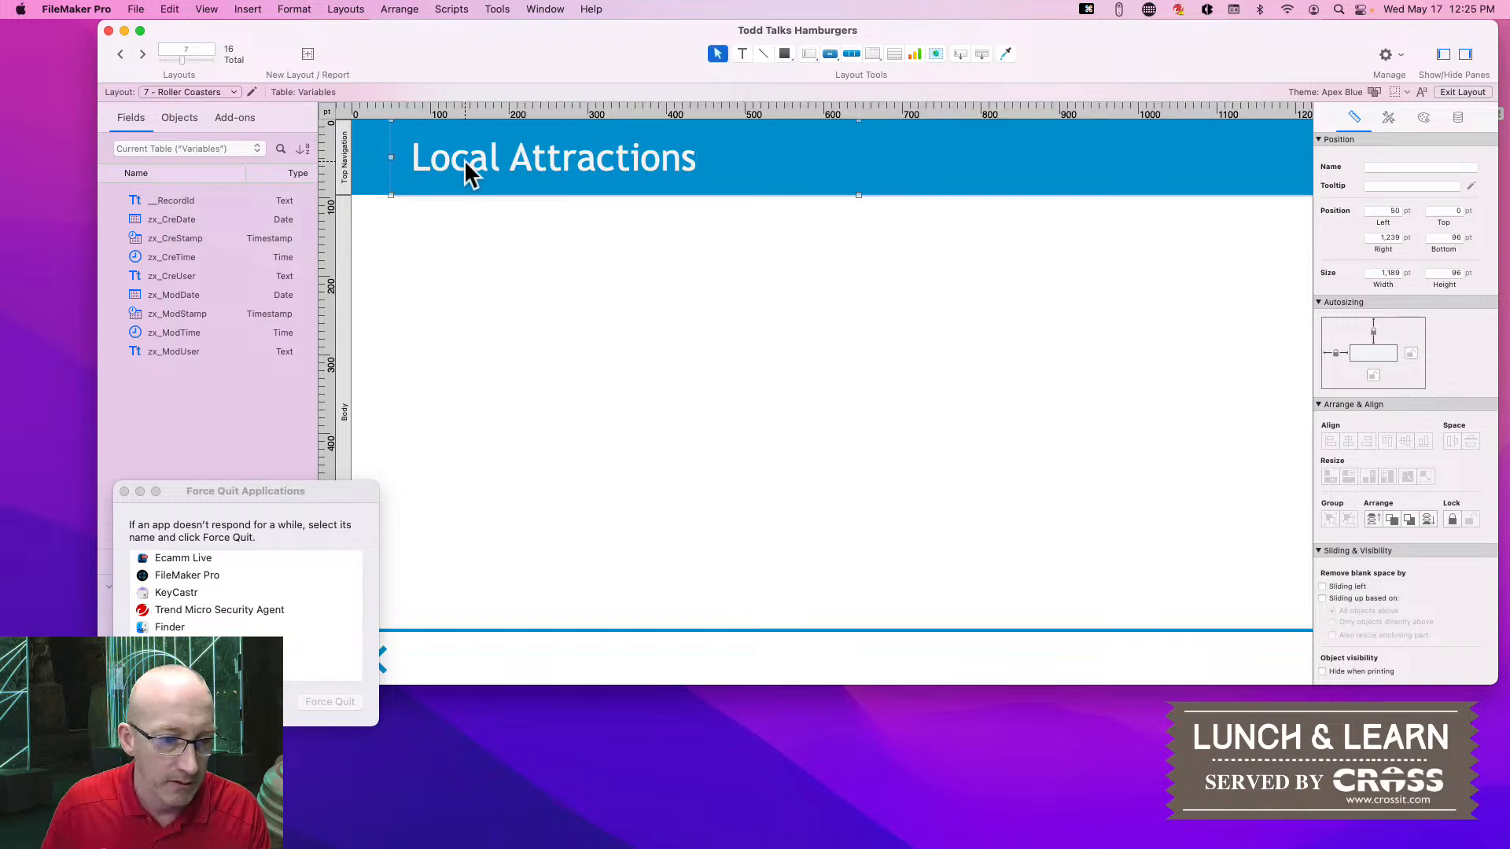
click(408, 154)
click(441, 226)
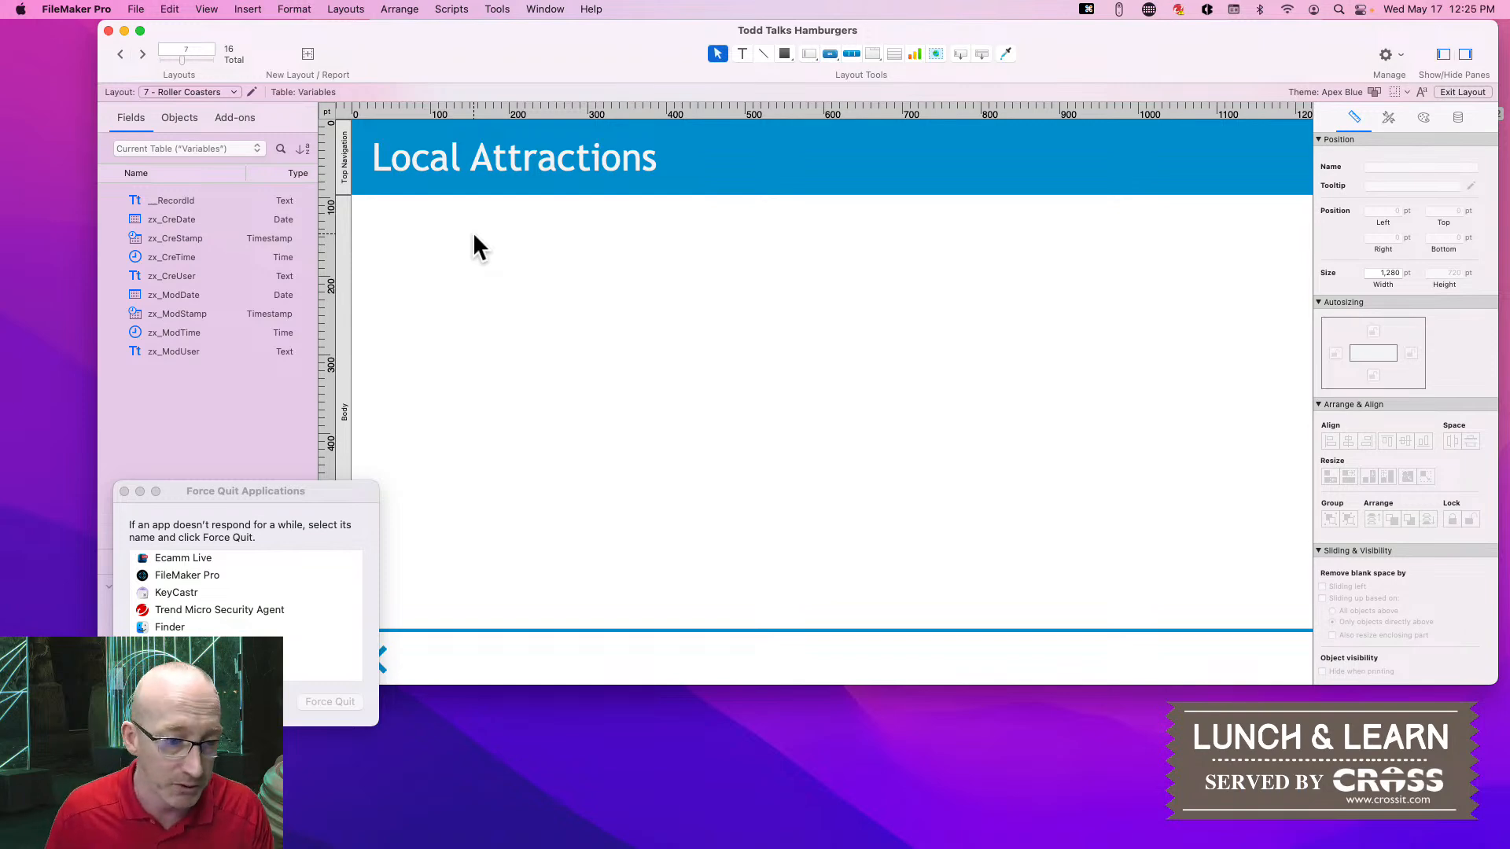
click(510, 262)
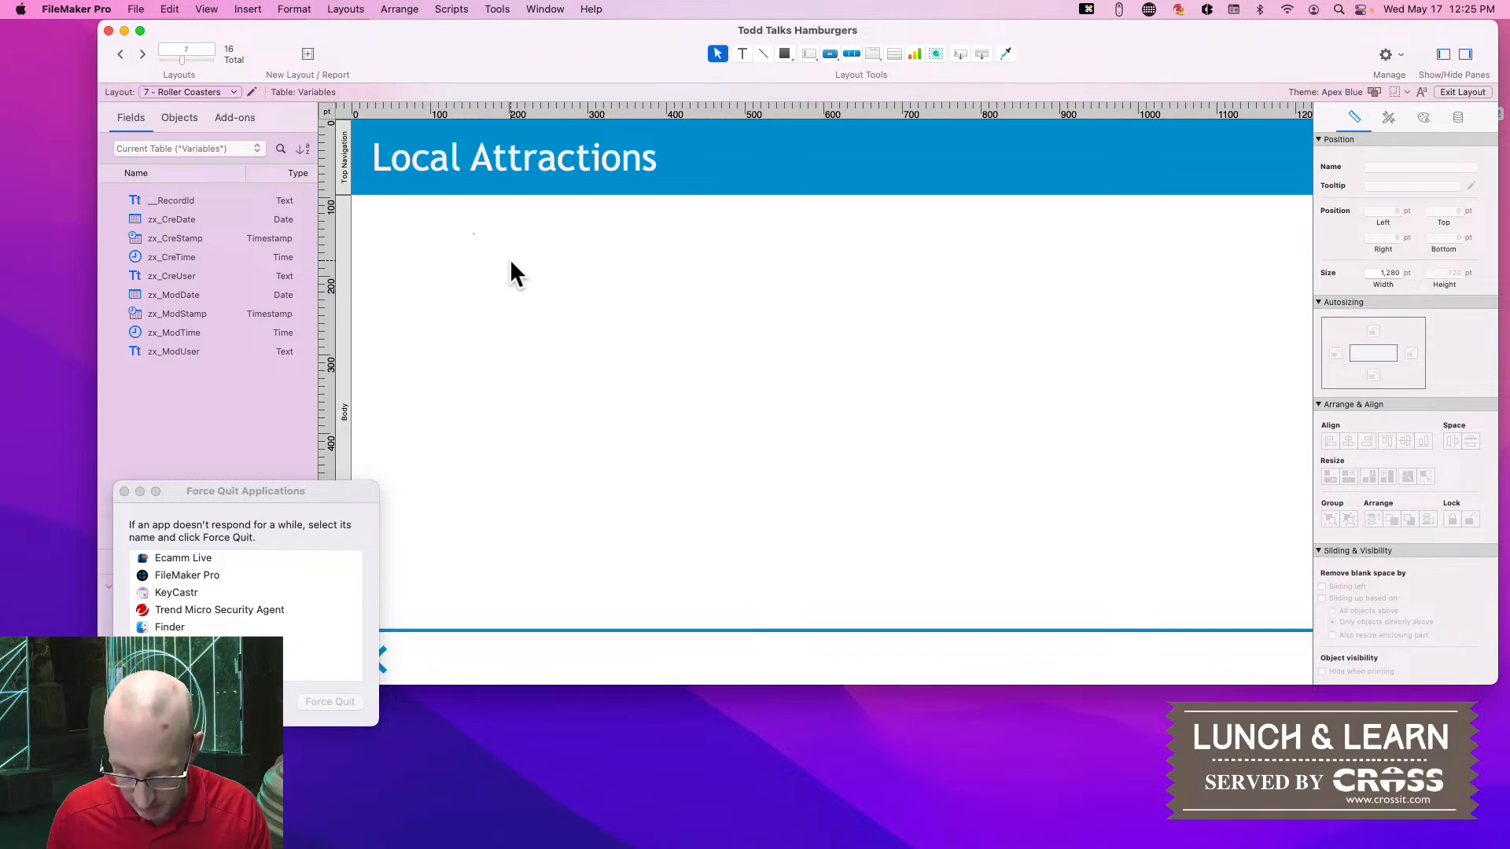
Rename the layout as "7 - Local Attractions" and save it
click(251, 92)
click(690, 252)
click(640, 253)
shift+click(815, 255)
text(Local )
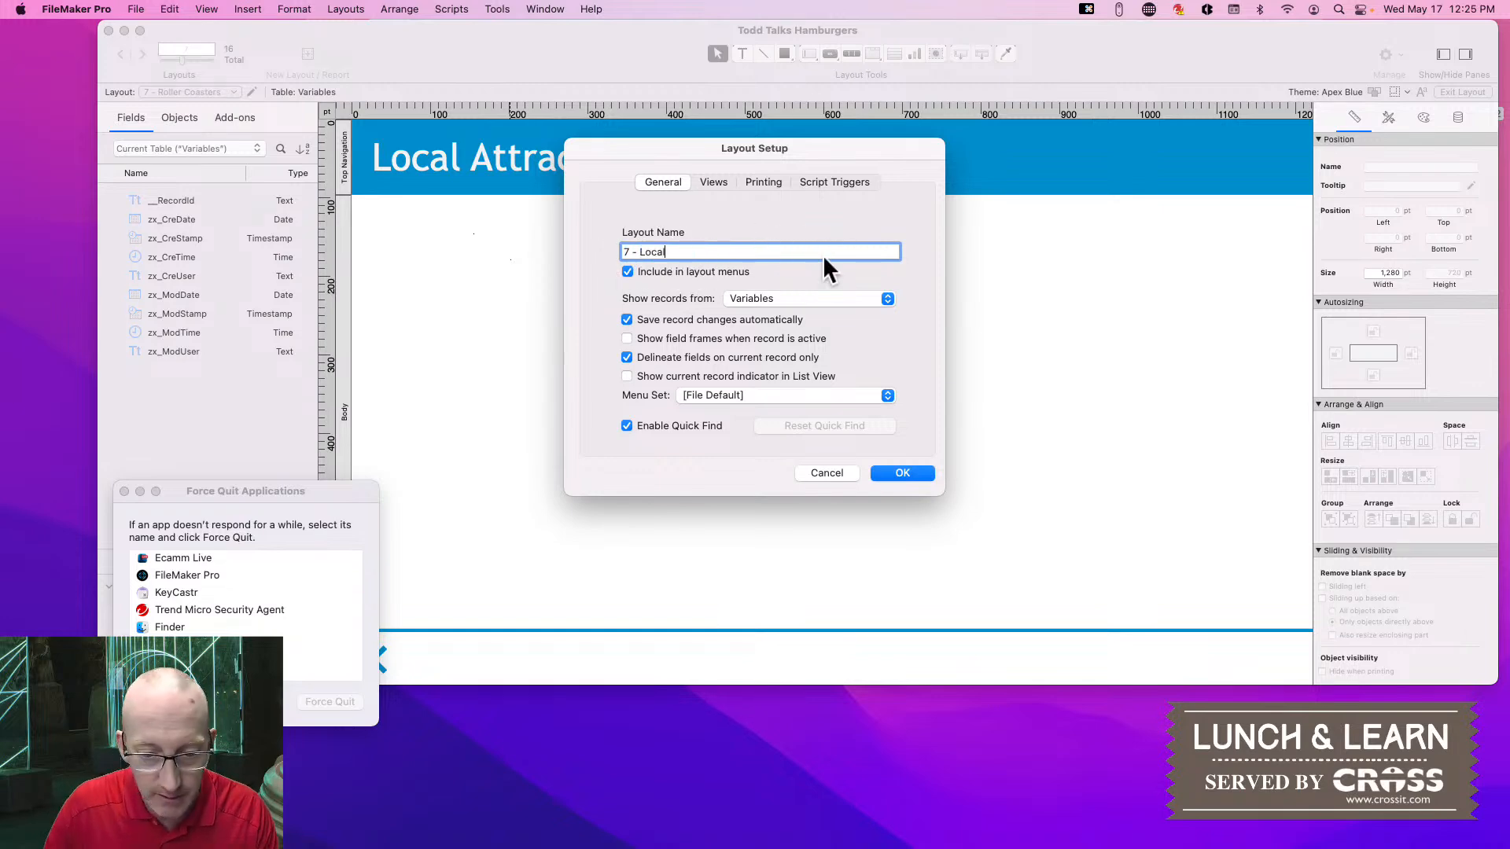
text(Atra)
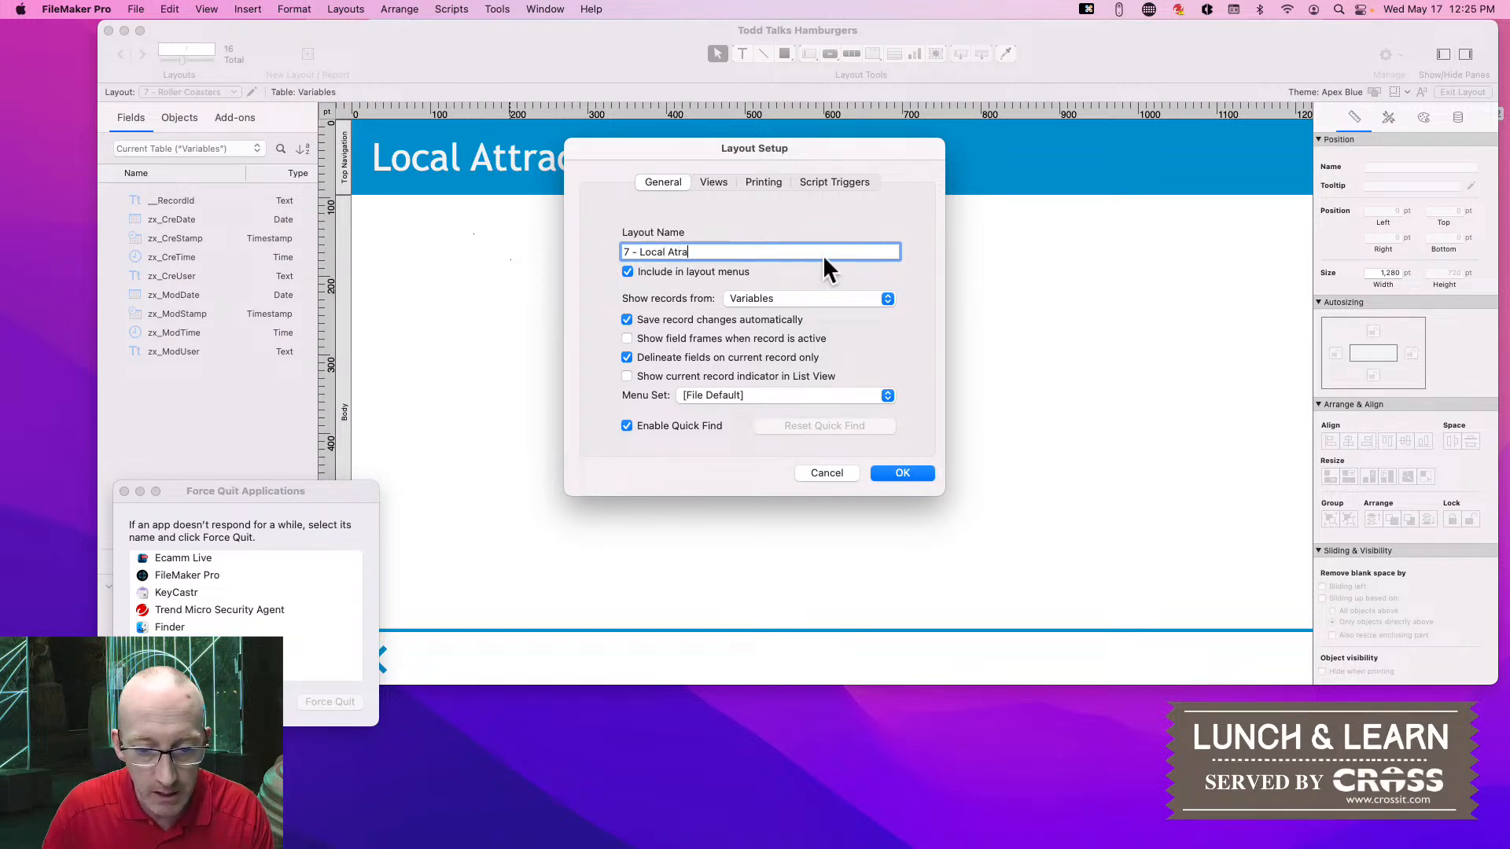
text(ractions)
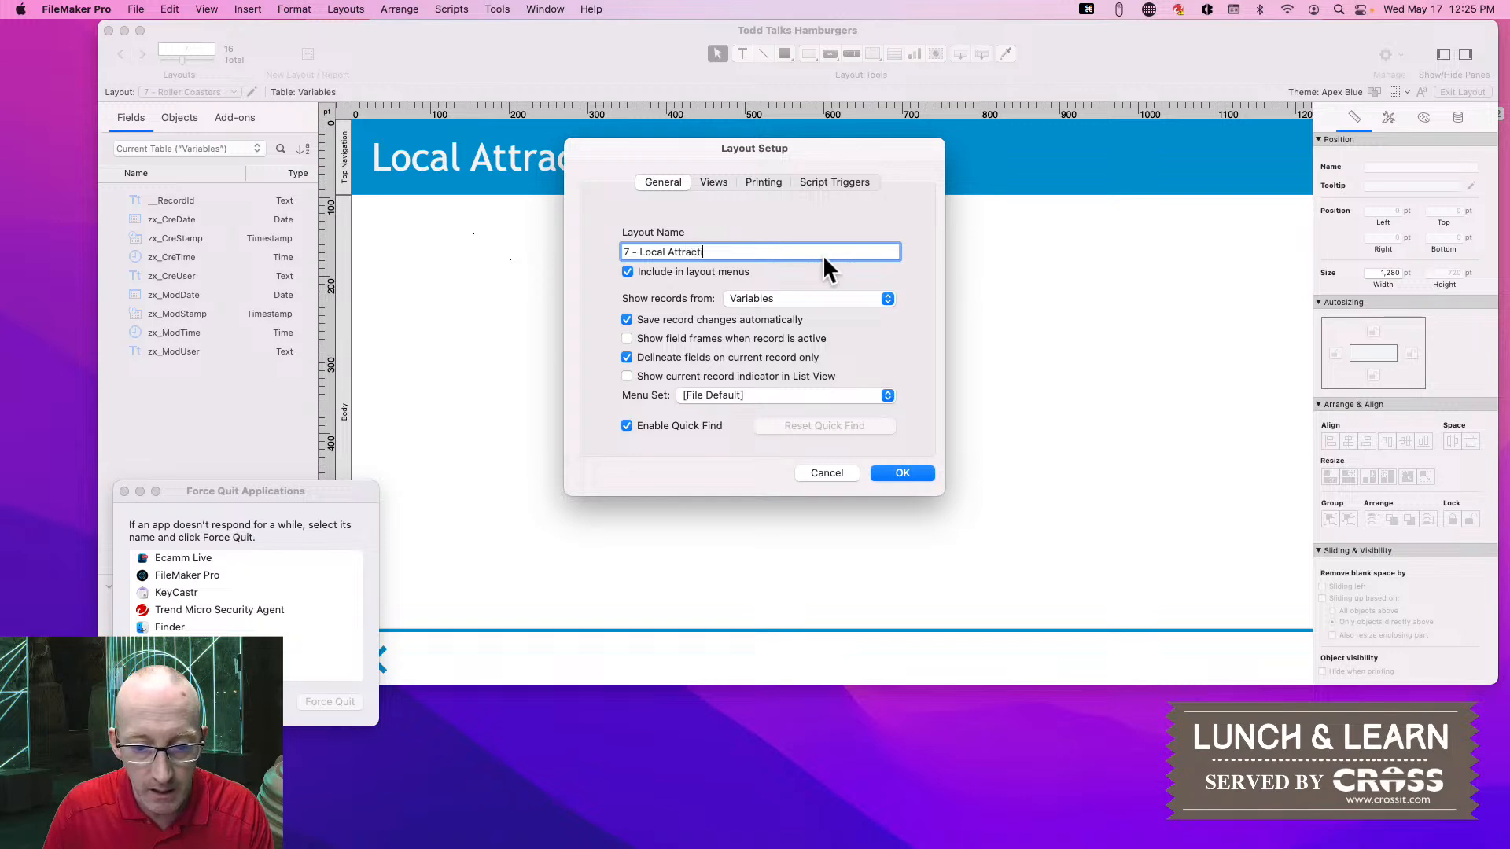
click(896, 474)
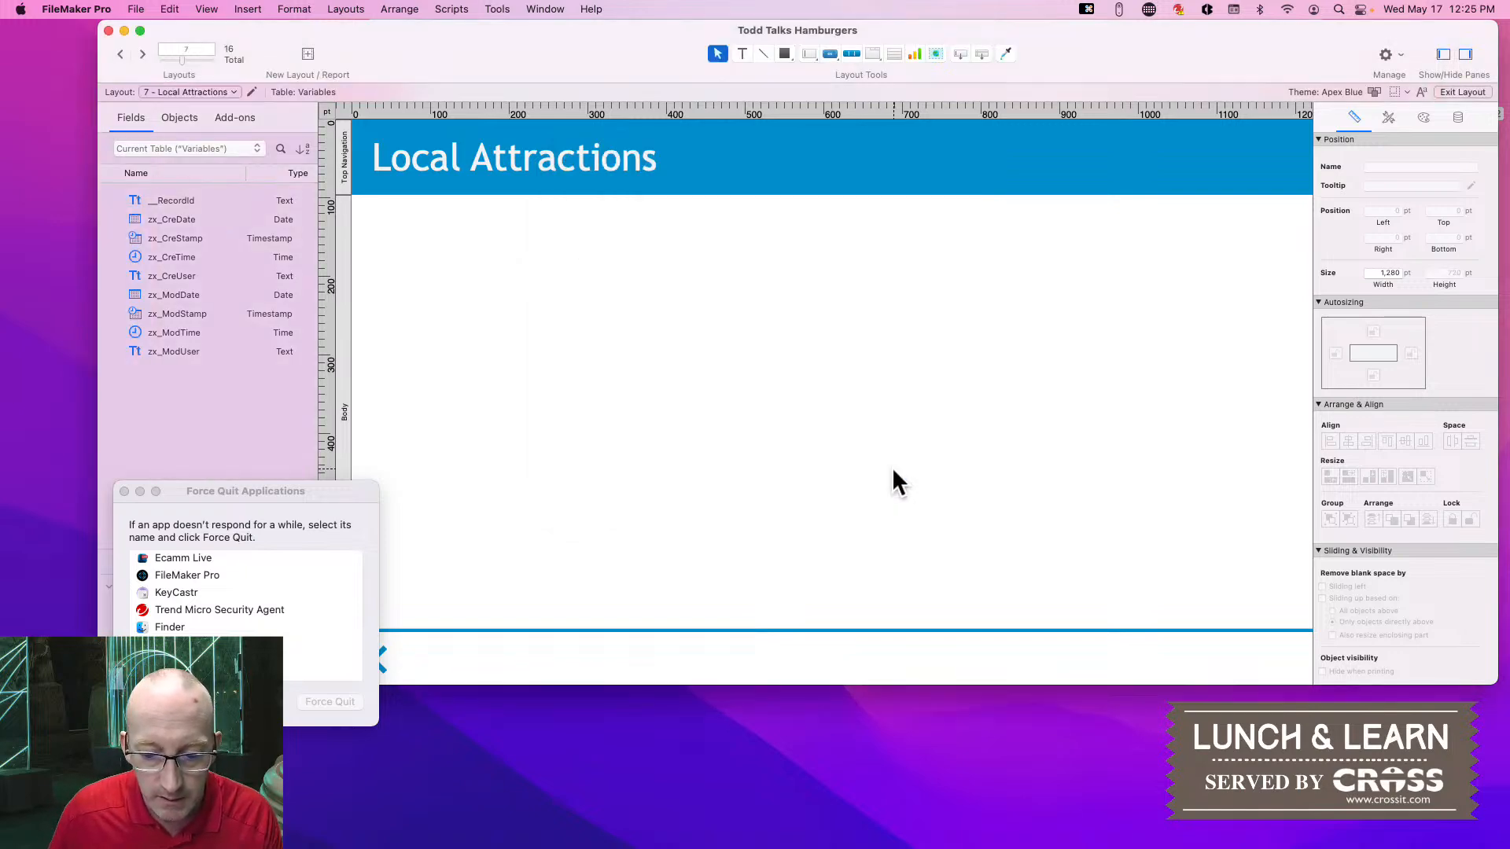
key(super+s)
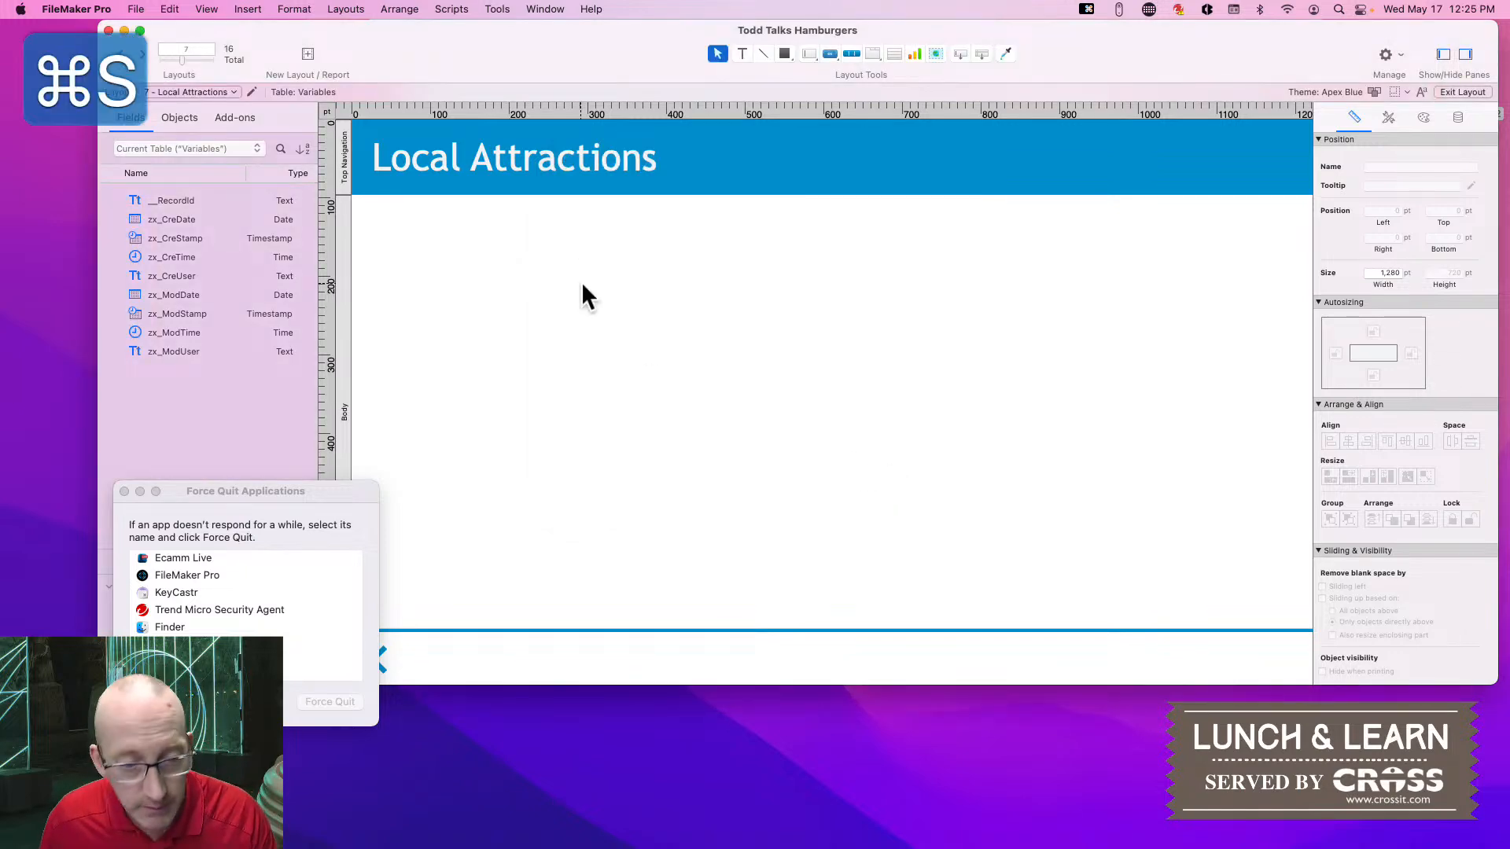
Open the popover menu on the "4 - Hidden Button" layout and extend the popover downward to about 523 pt high
click(225, 90)
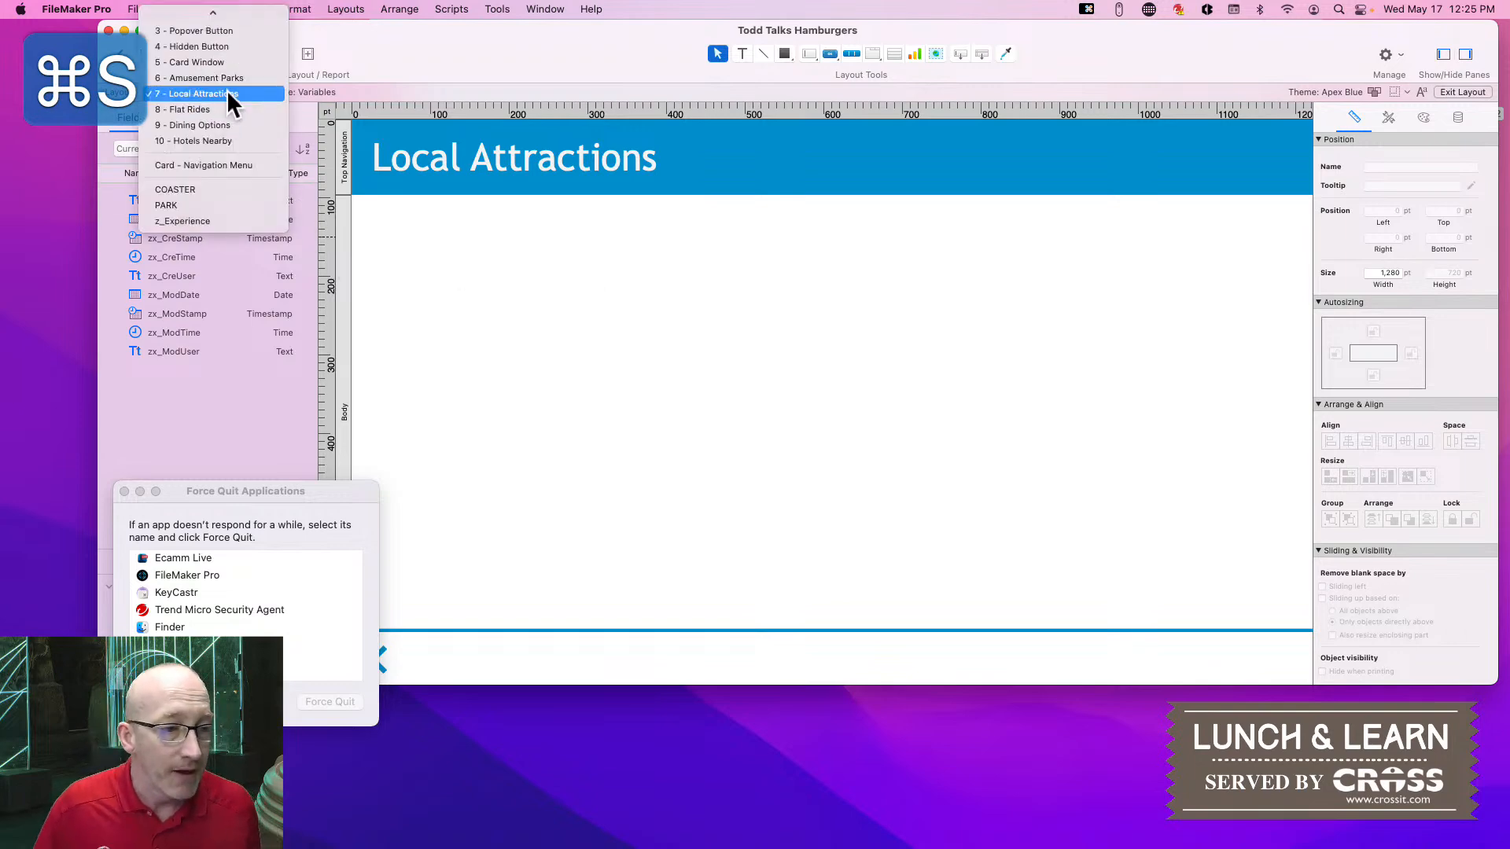
click(216, 46)
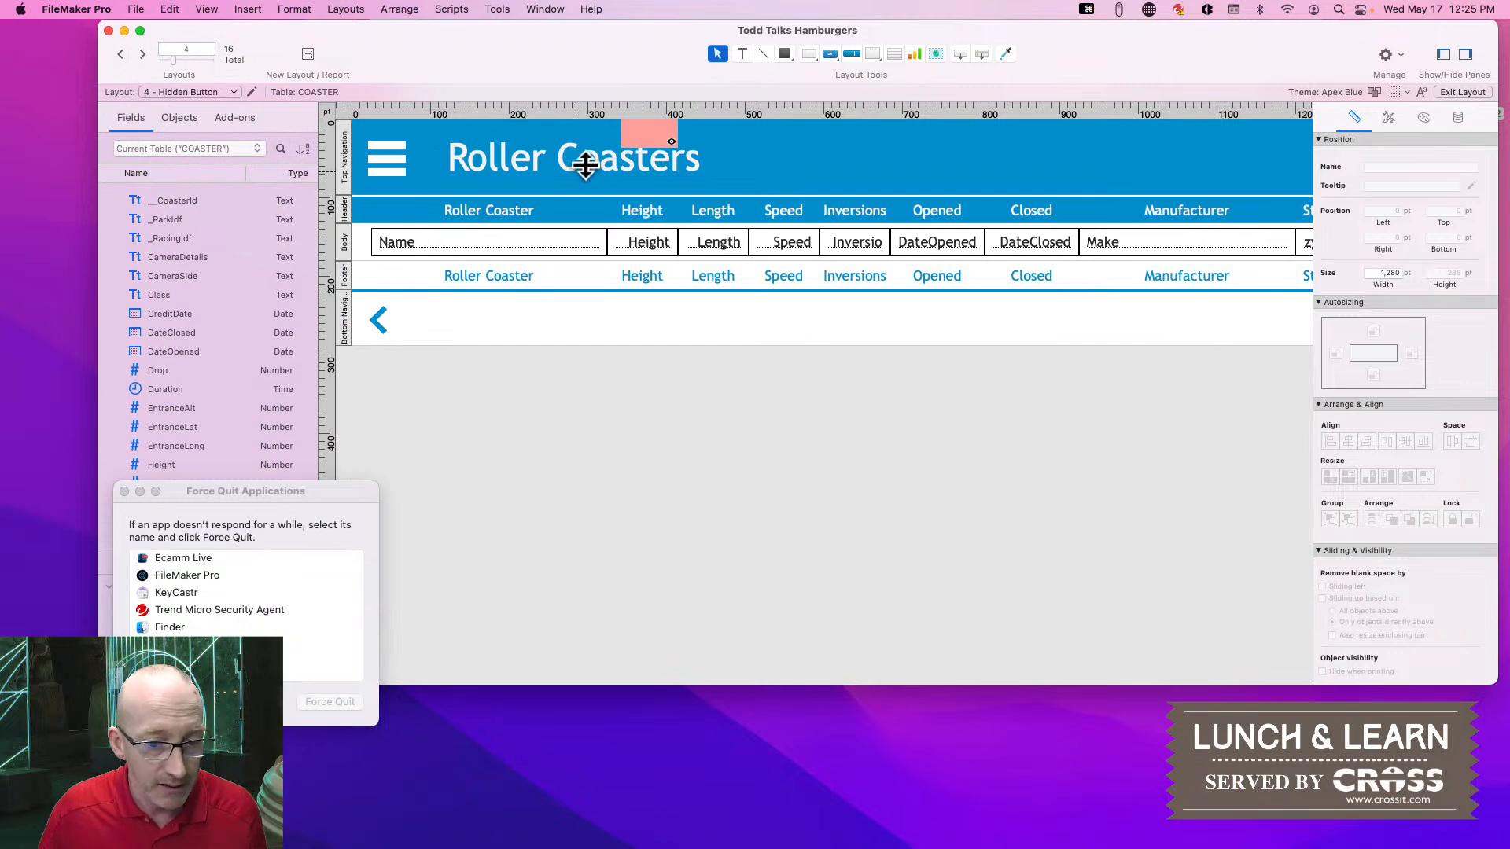
double_click(630, 130)
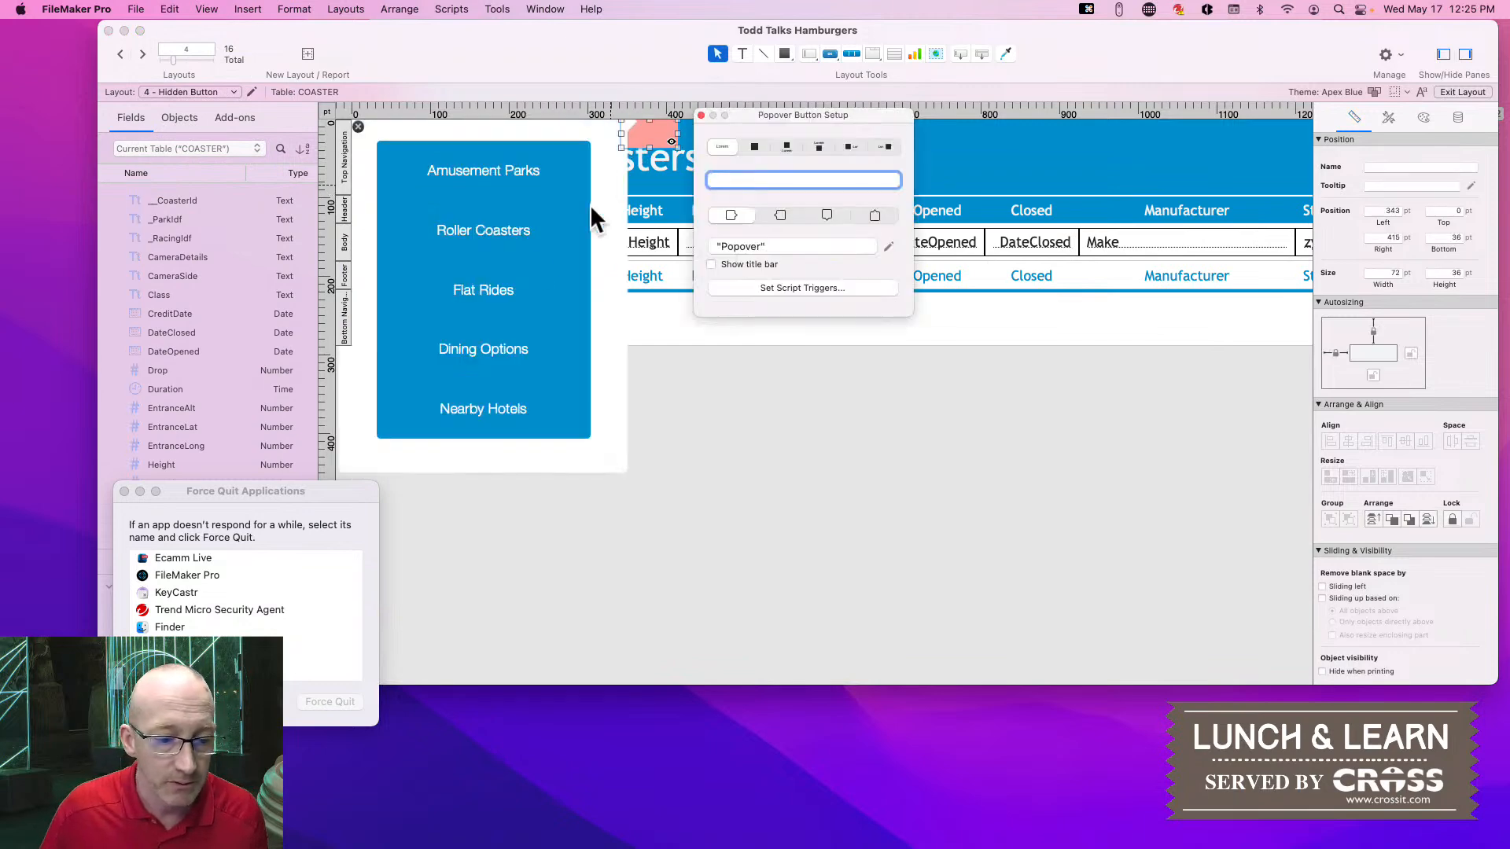
click(525, 266)
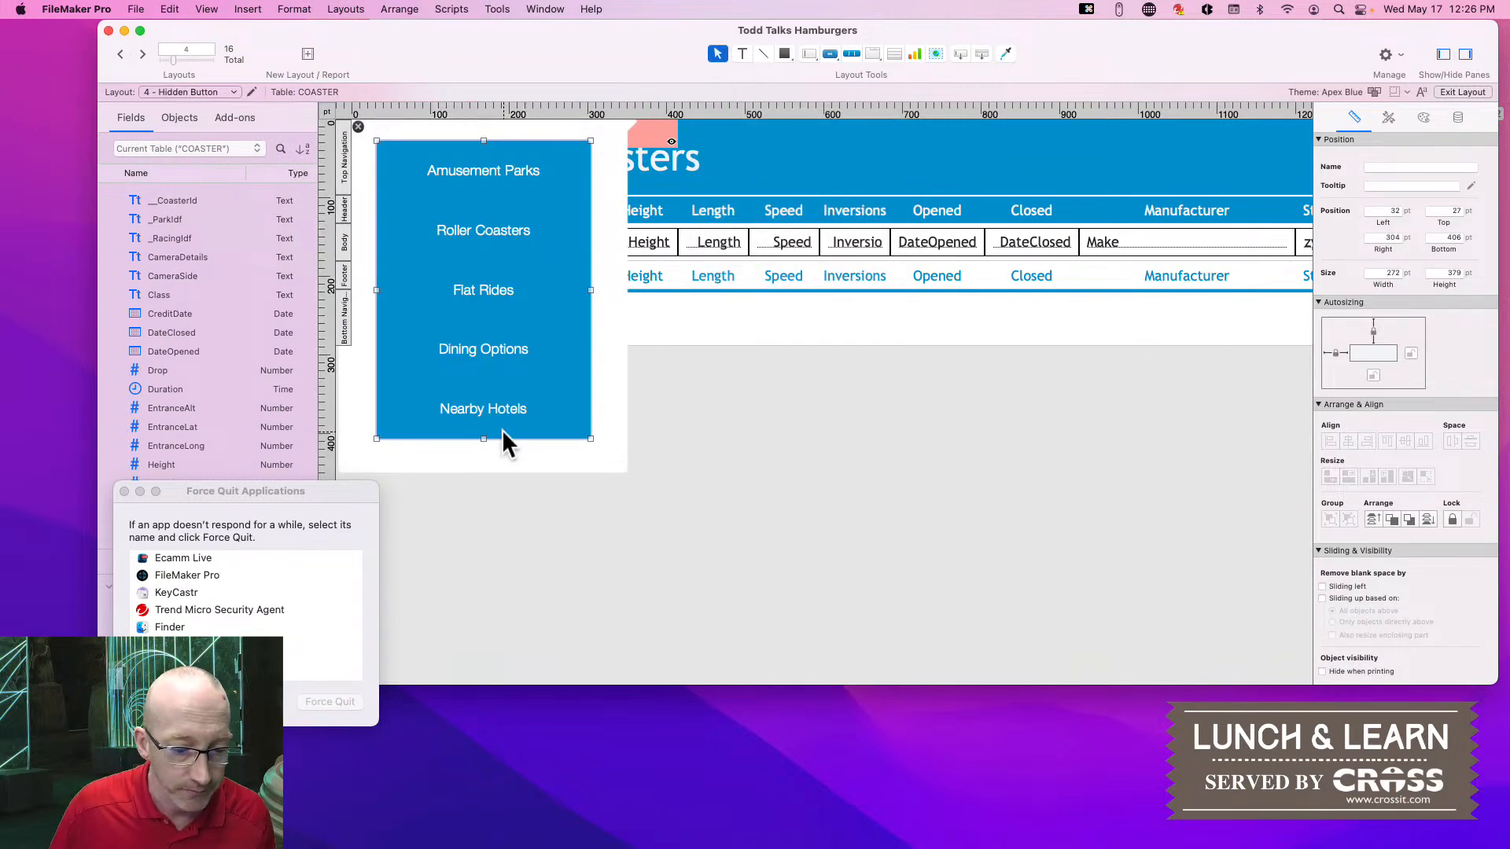
click(496, 448)
drag(485, 458, 480, 537)
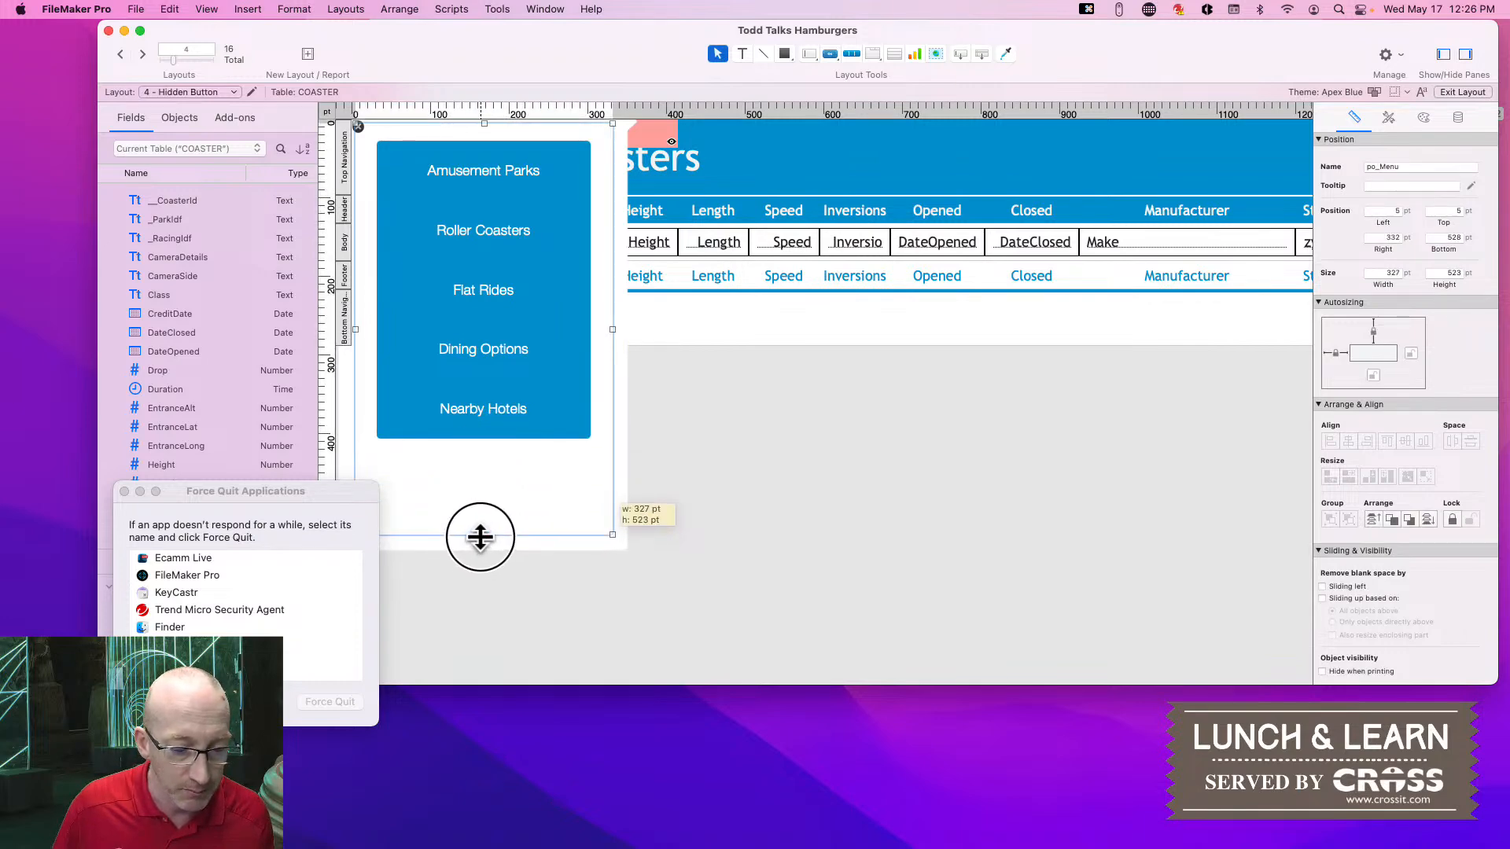
Add a segment after Nearby Hotels in the popover's button bar and label it "Local Attractions"
click(483, 420)
double_click(480, 417)
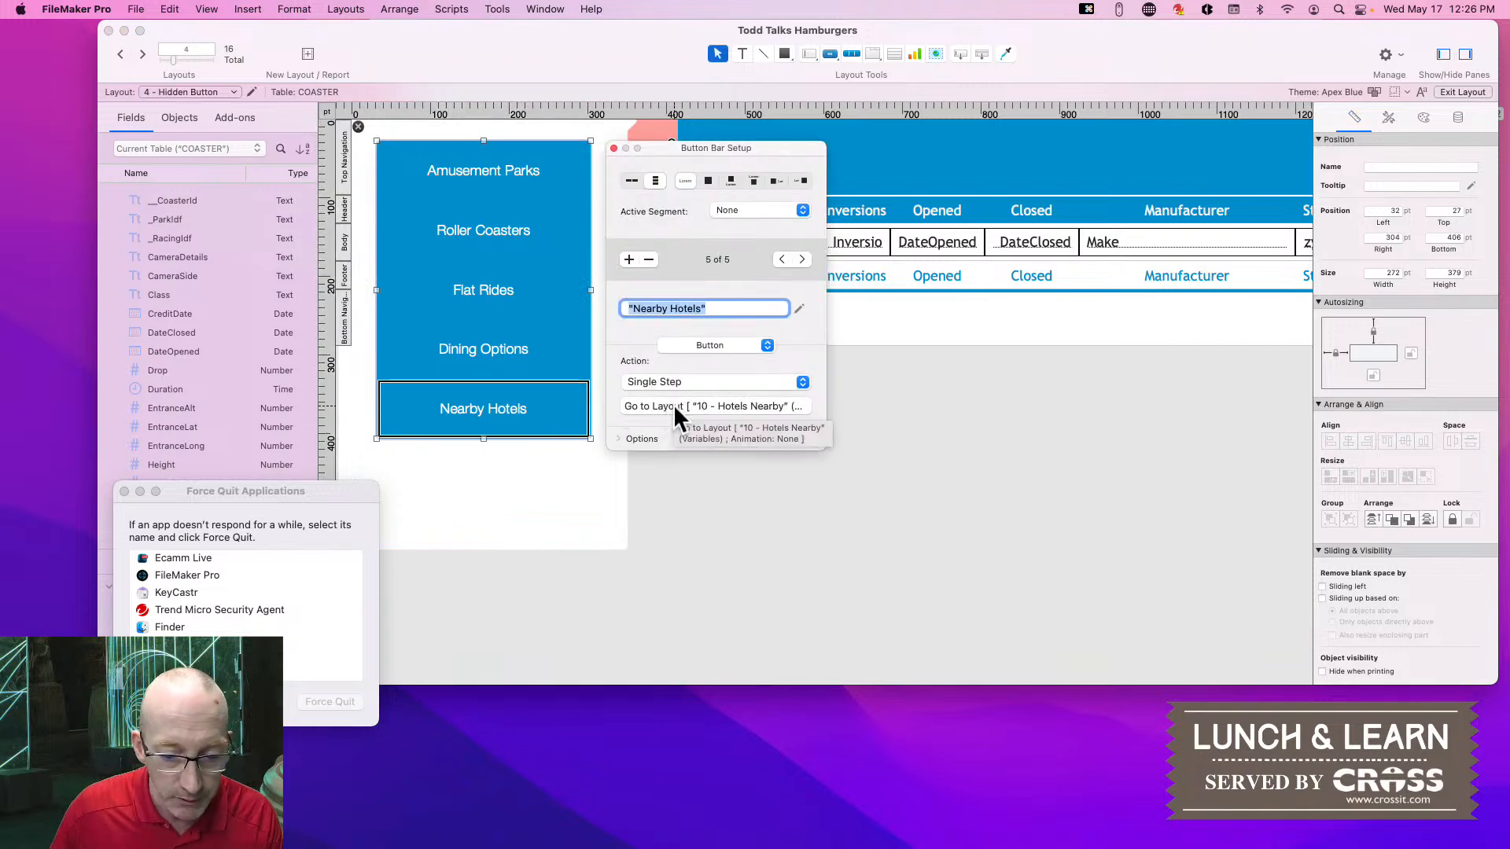
click(629, 259)
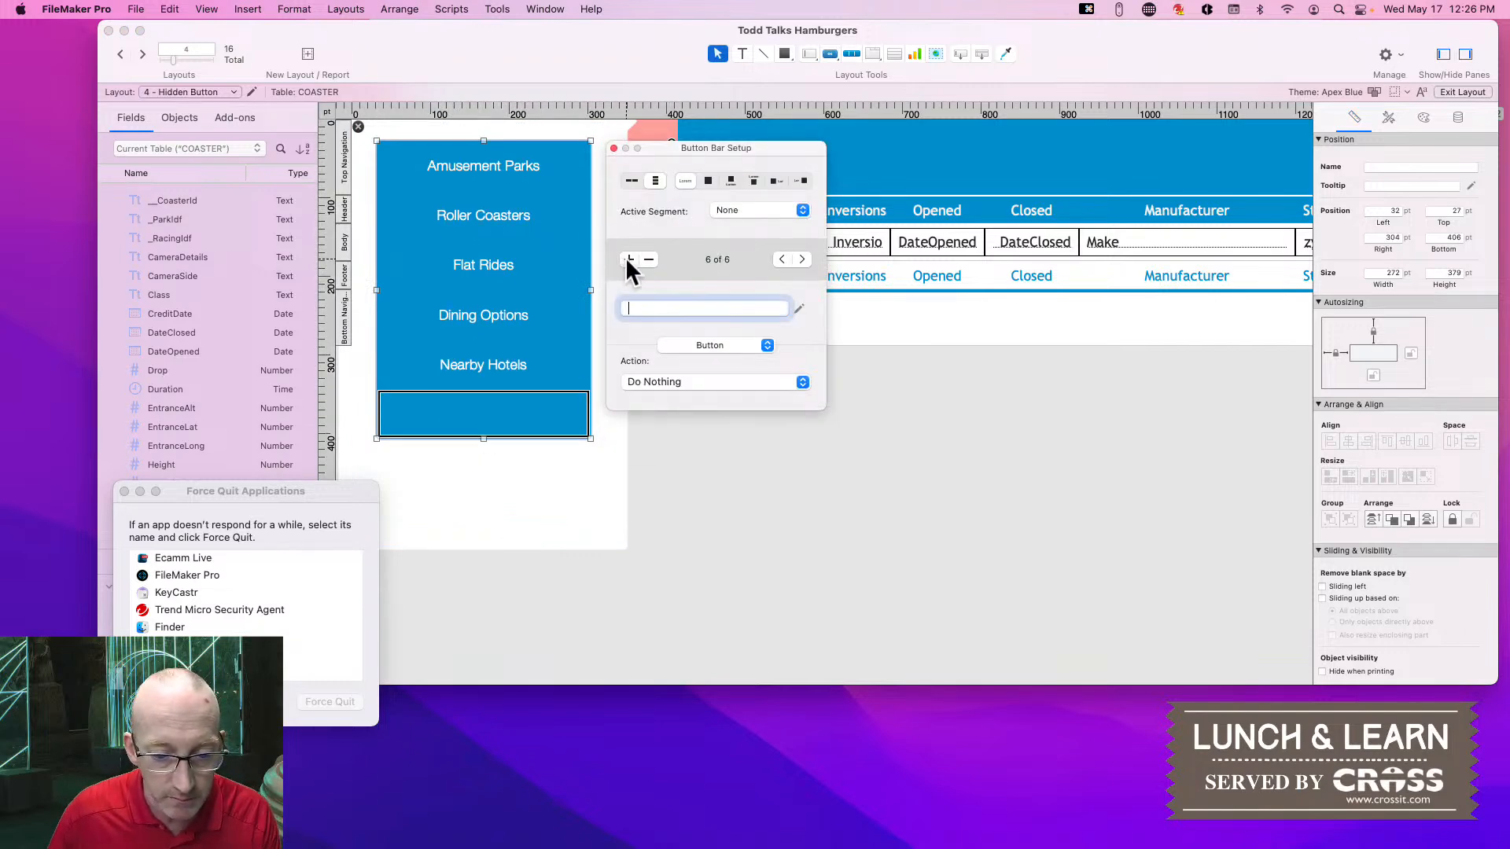
text(Local Attractions)
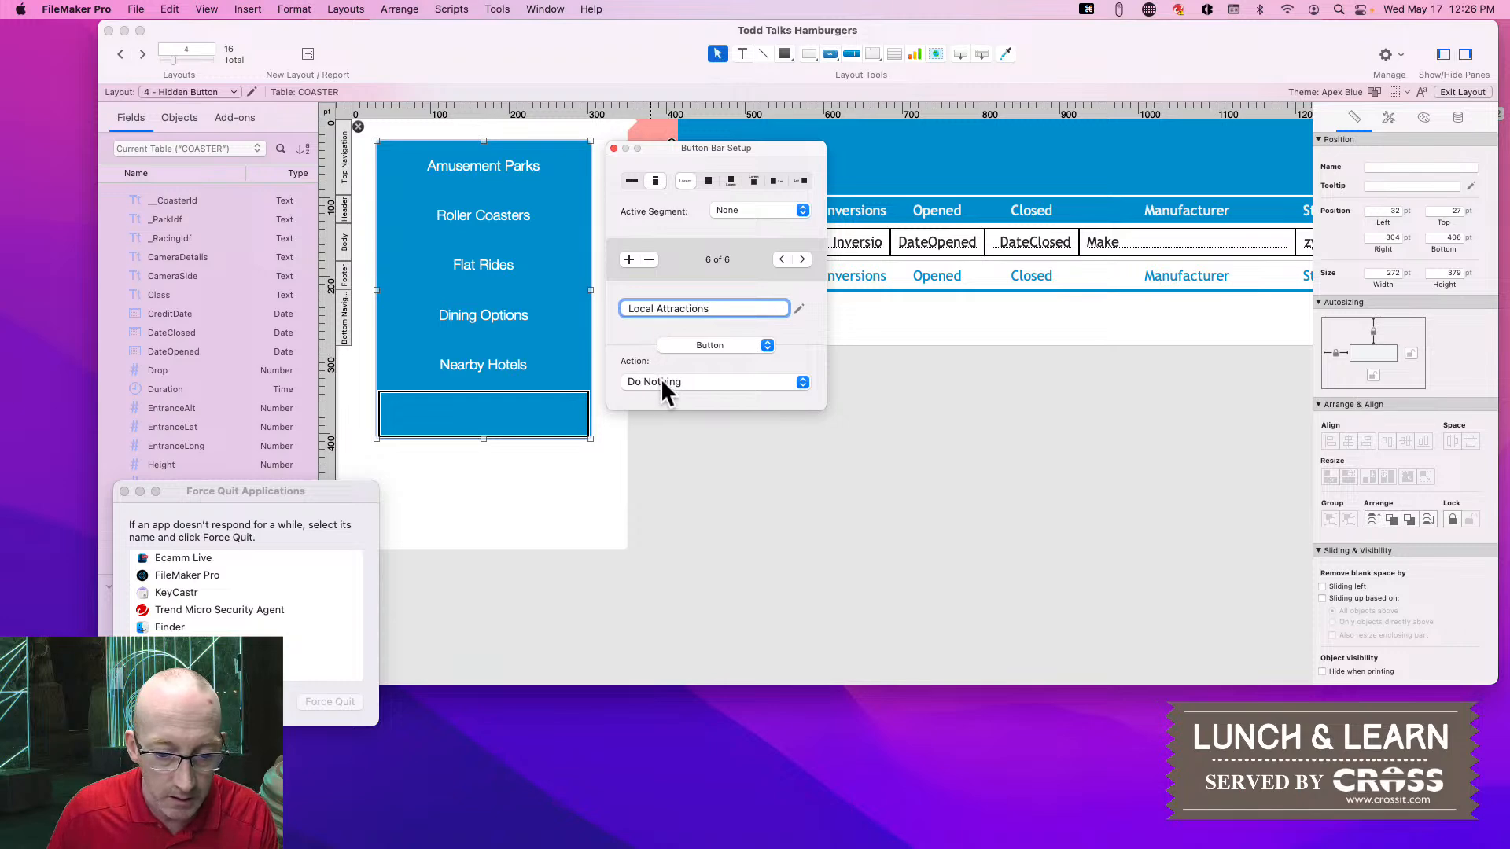
Set the Local Attractions segment's action to a single step, Go to Layout "7 - Local Attractions", without animation
click(662, 381)
click(664, 408)
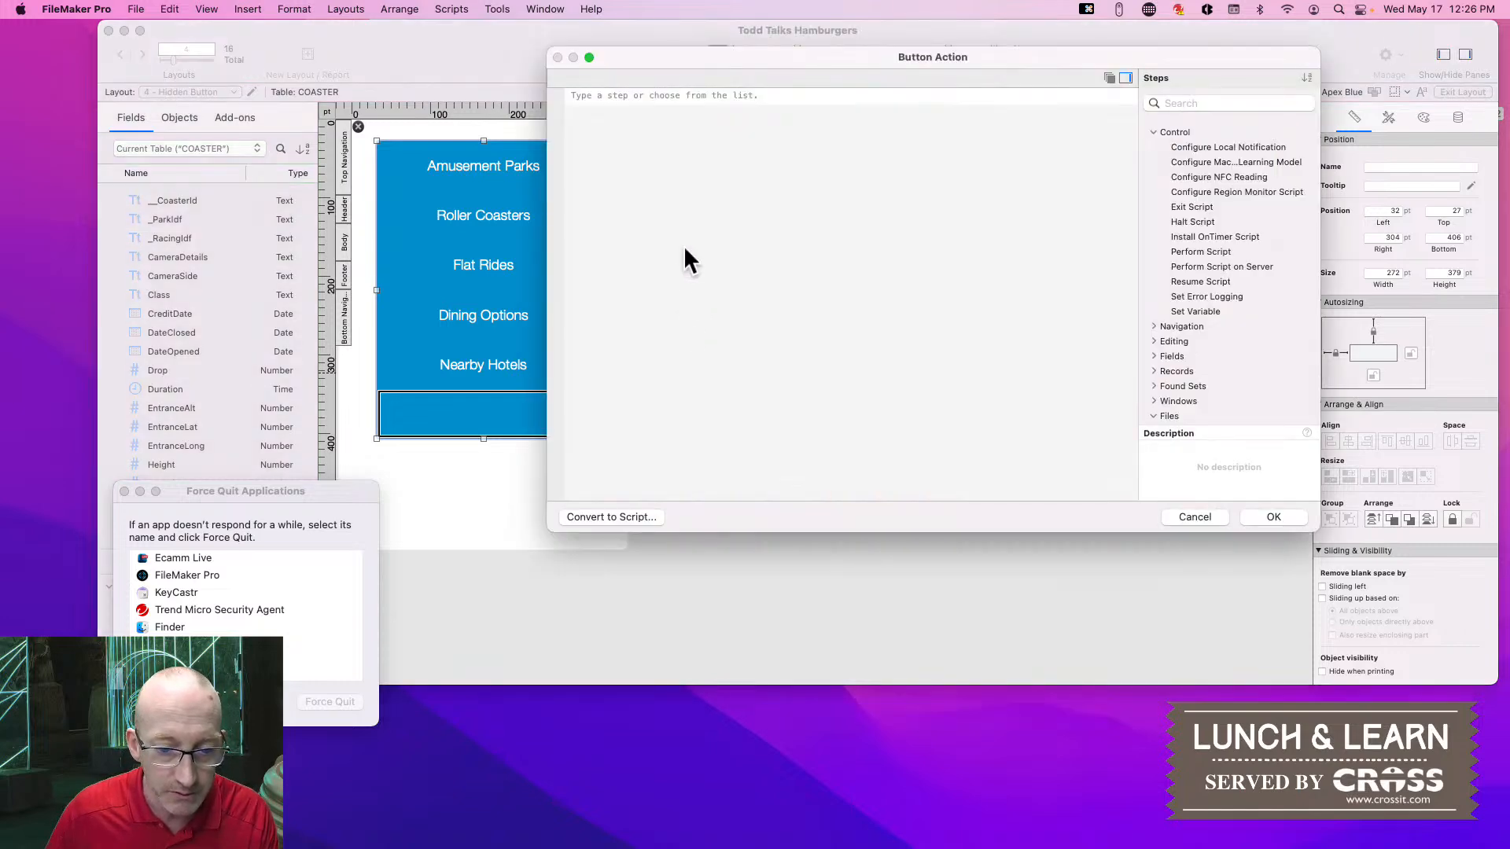
click(618, 94)
text(gtl)
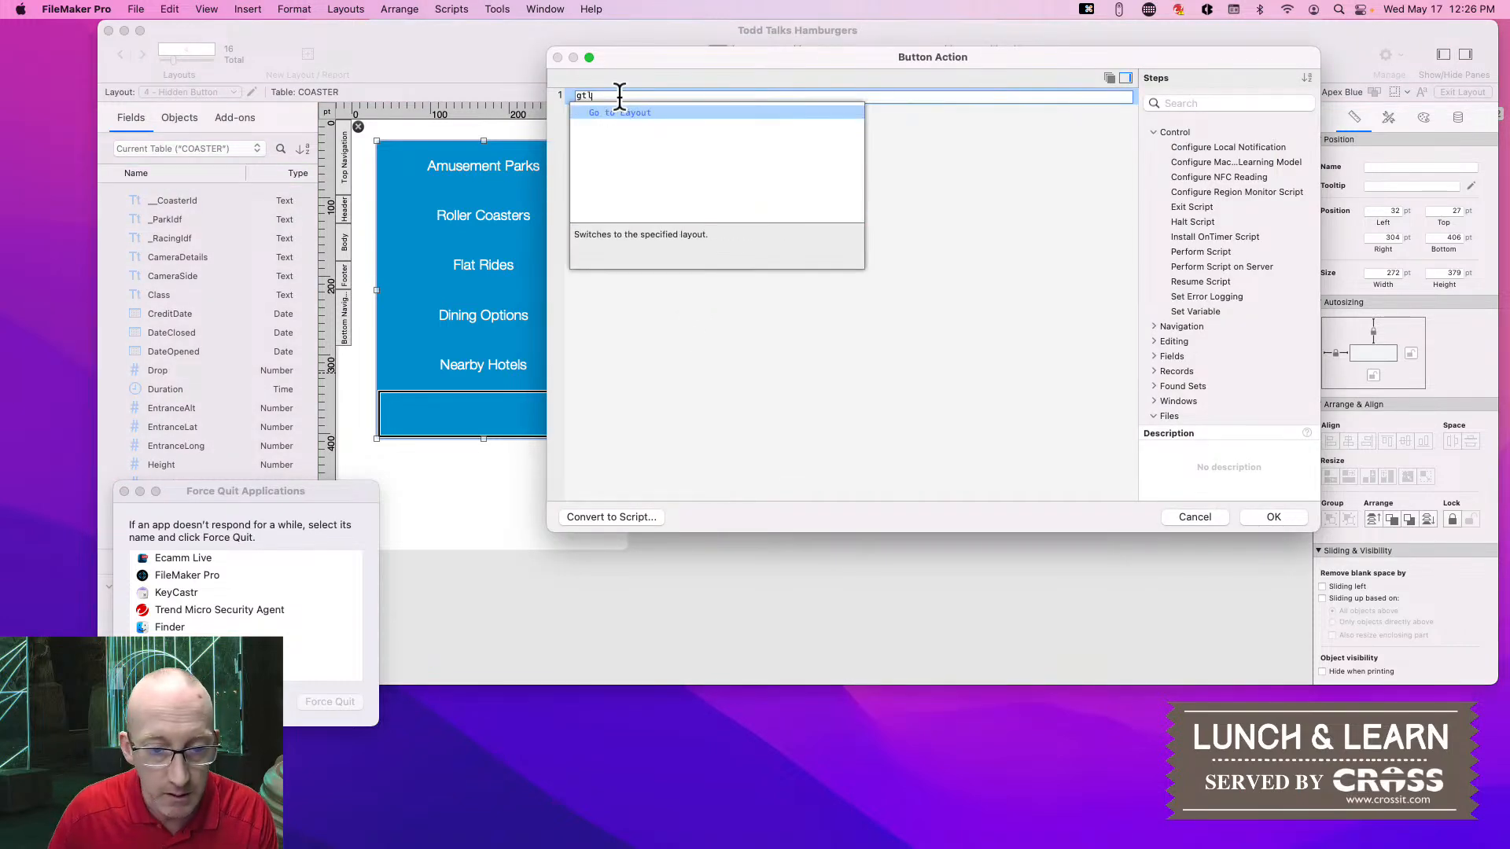
click(637, 112)
click(687, 98)
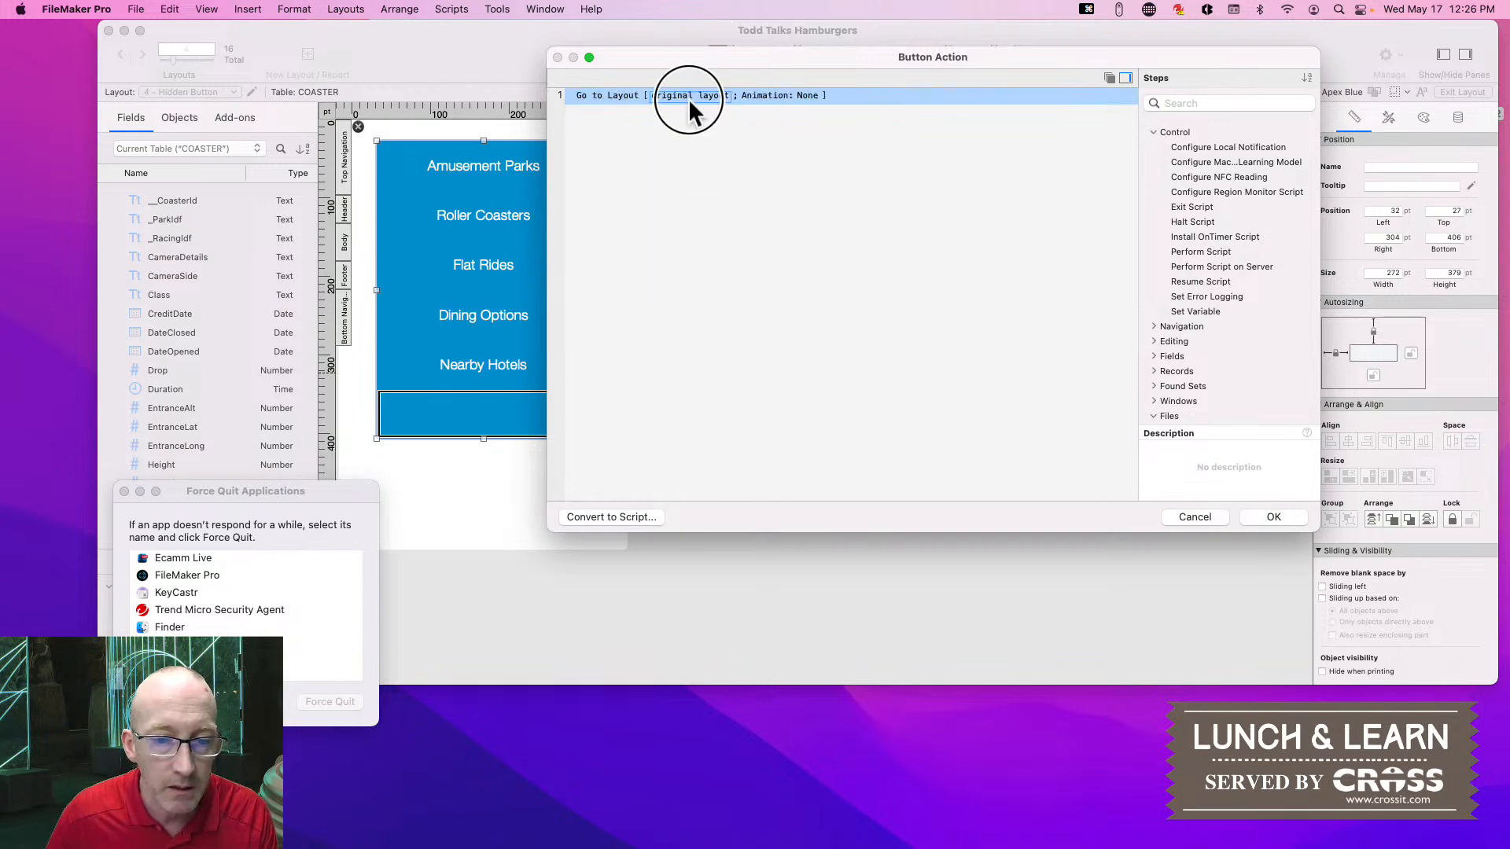
click(681, 119)
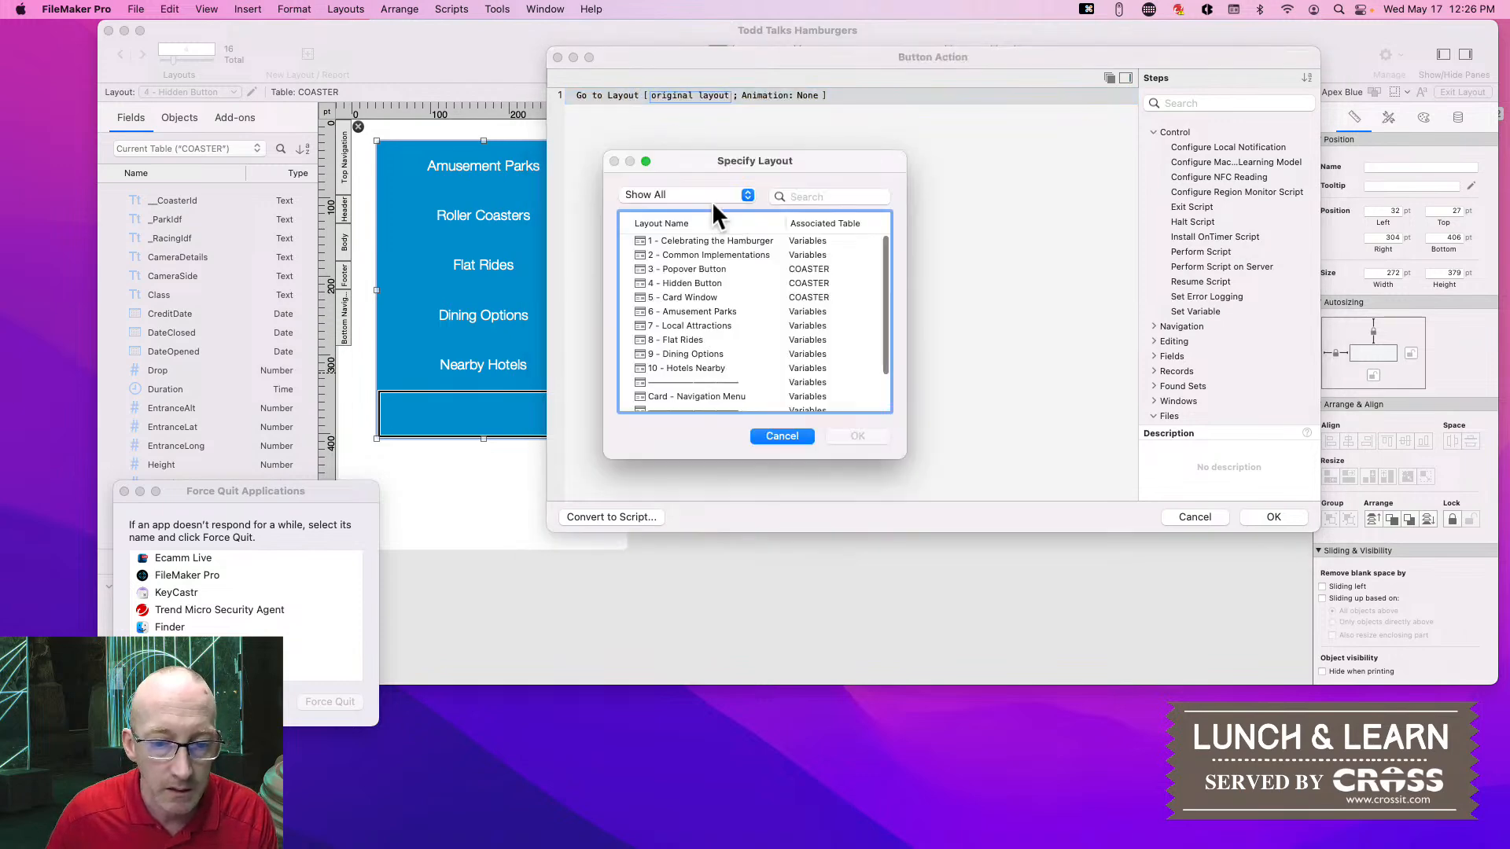
click(691, 328)
click(857, 436)
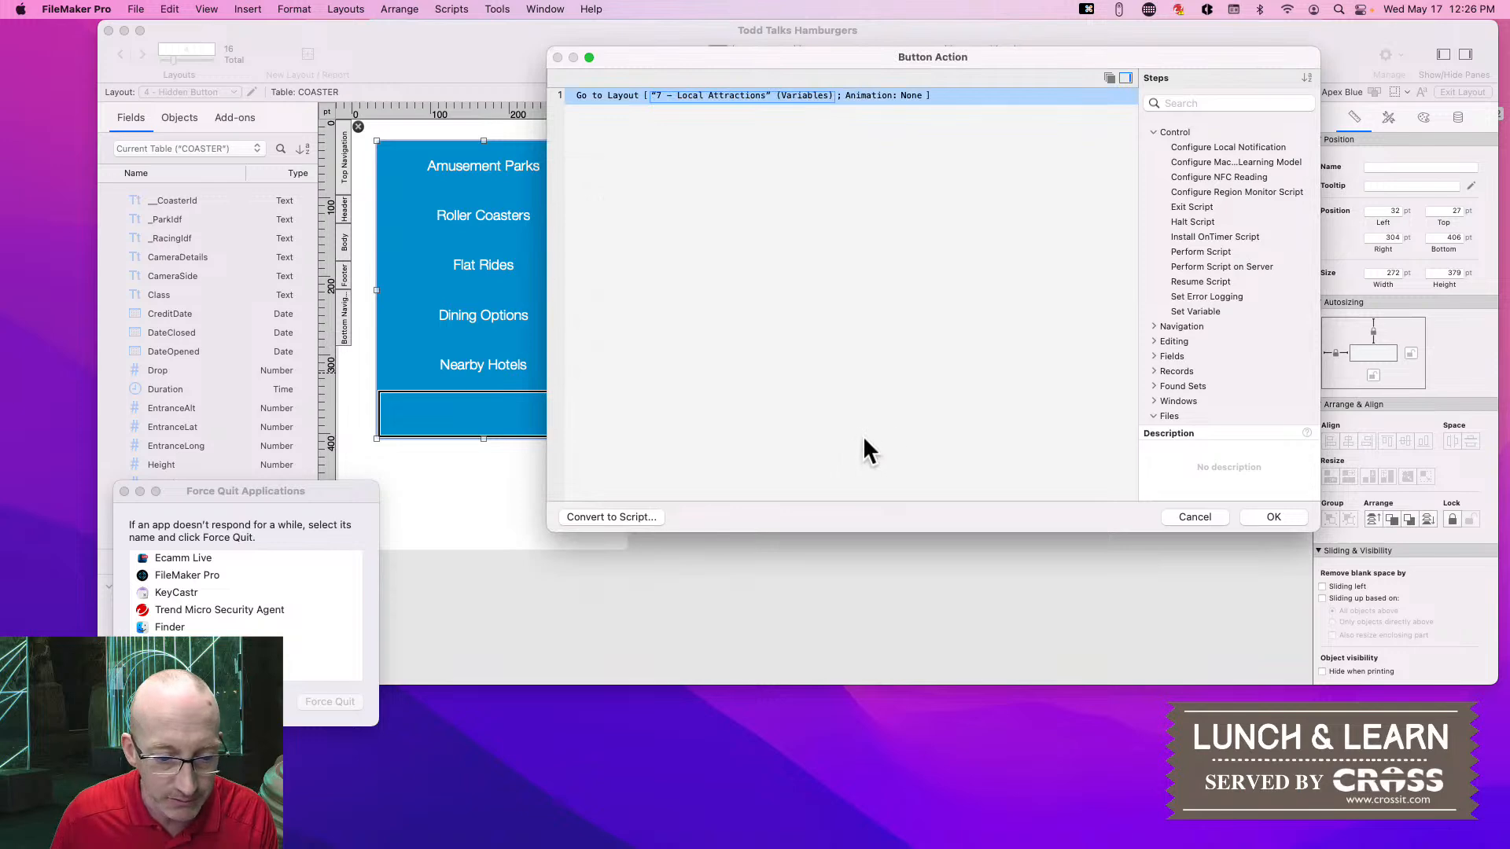
click(1271, 517)
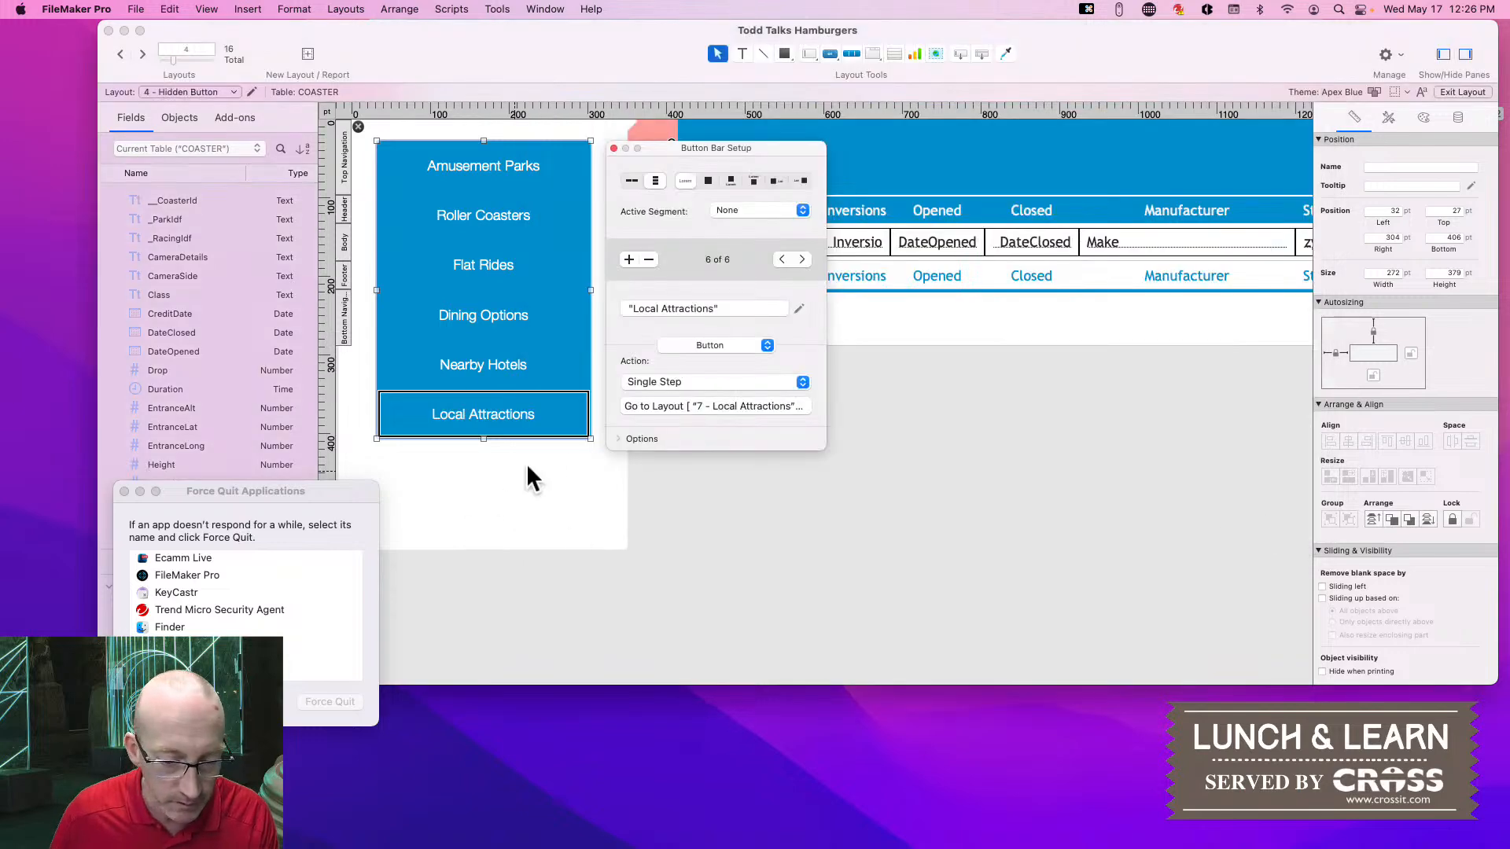
Make the popover's button bar taller for its six segments and shorten the popover to about 474 pt high
click(583, 495)
drag(484, 438, 486, 483)
click(489, 507)
drag(483, 536, 484, 497)
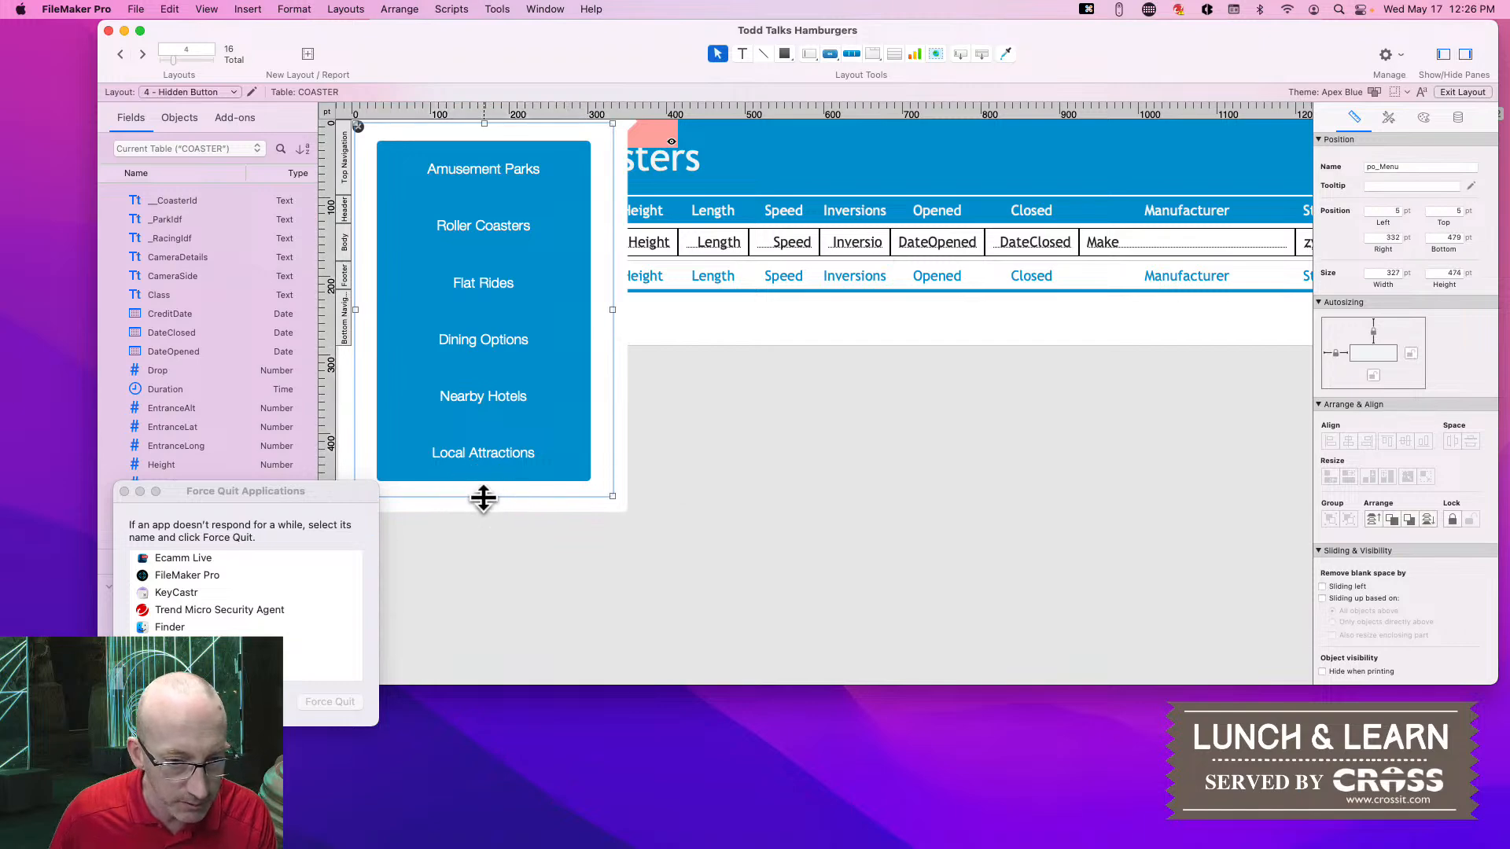
Save the layout, switch to Browse mode and test the hamburger menu by going to Amusement Parks
key(super+s)
key(super+b)
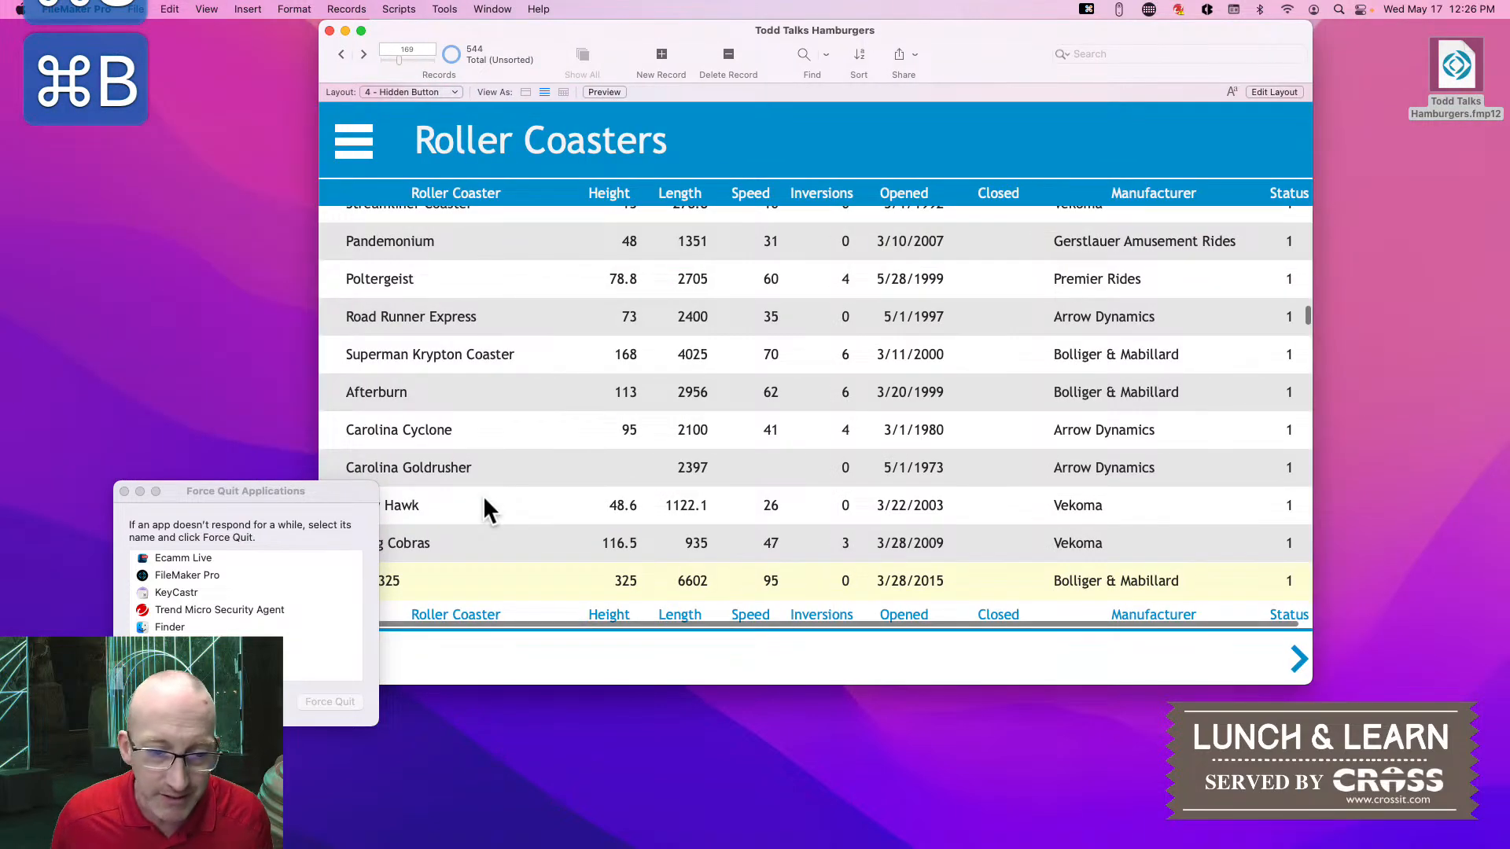
click(367, 145)
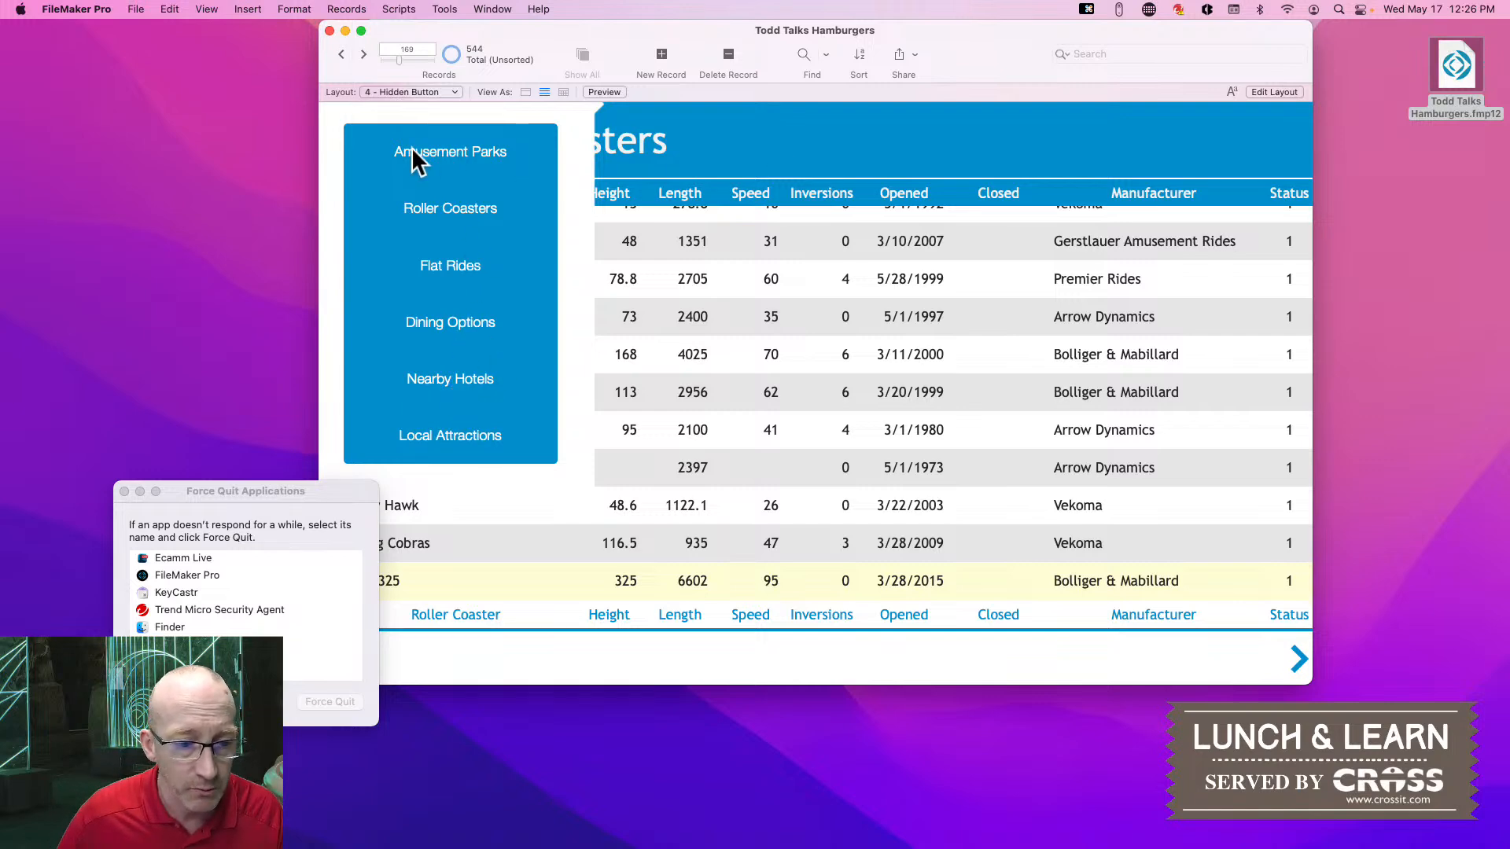
click(433, 153)
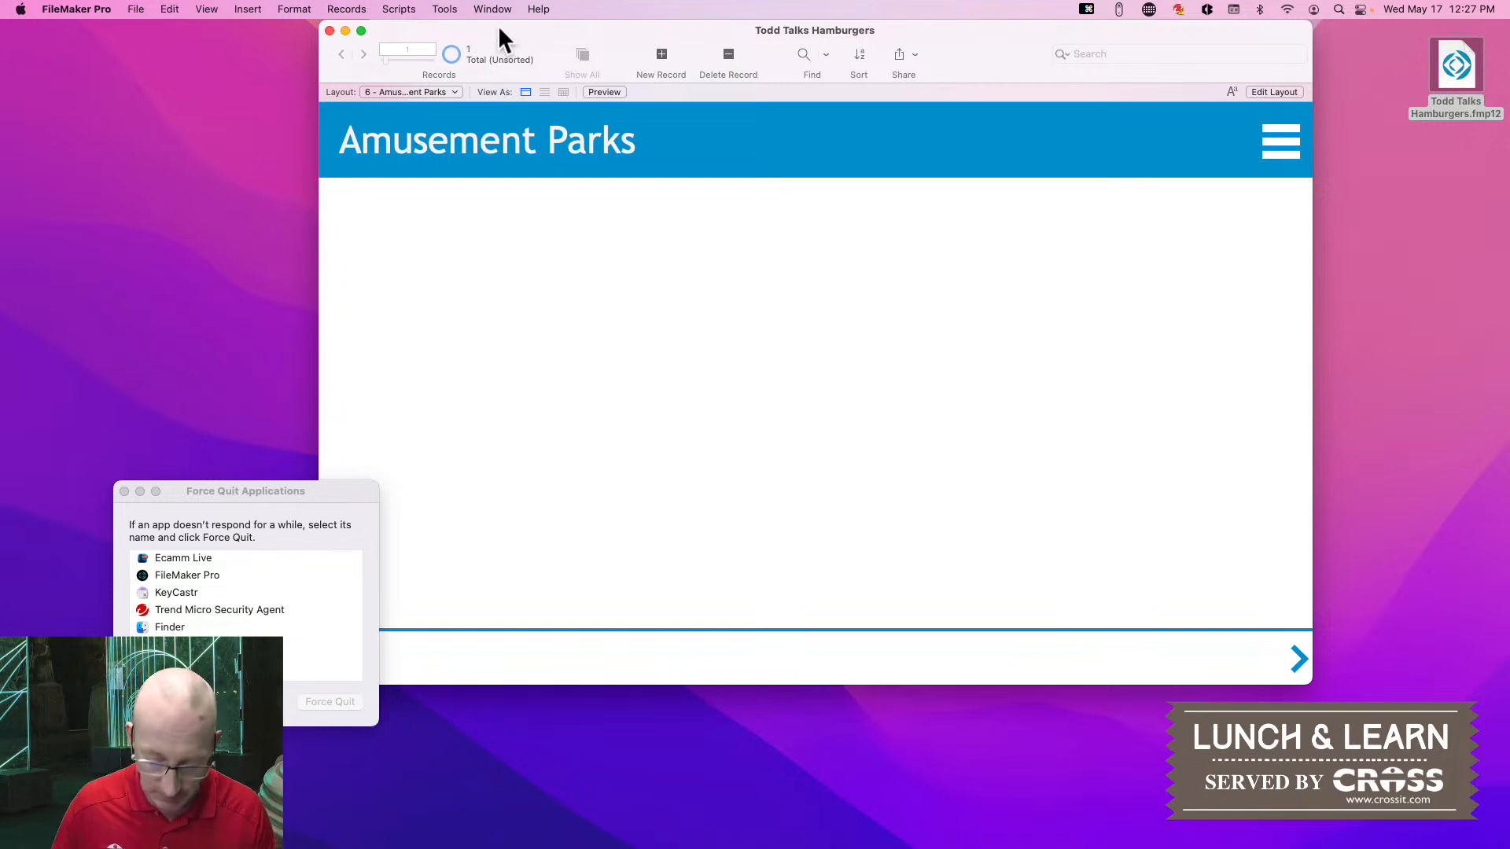
Open the "Card - Navigation Menu" layout in Layout mode and extend its body part downward below the Nearby Hotels segment
key(super+l)
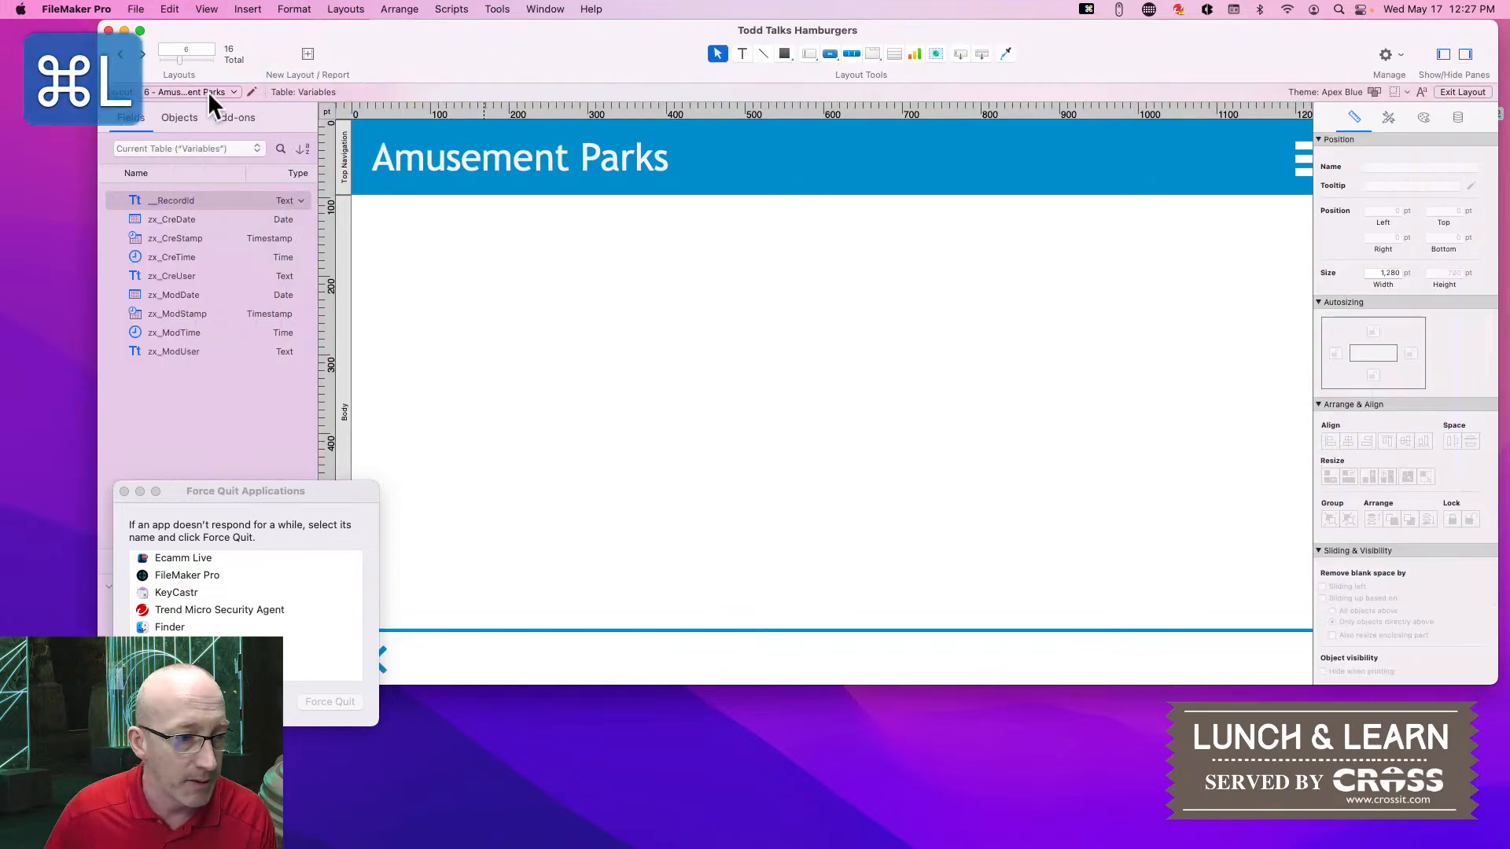
click(208, 92)
click(228, 178)
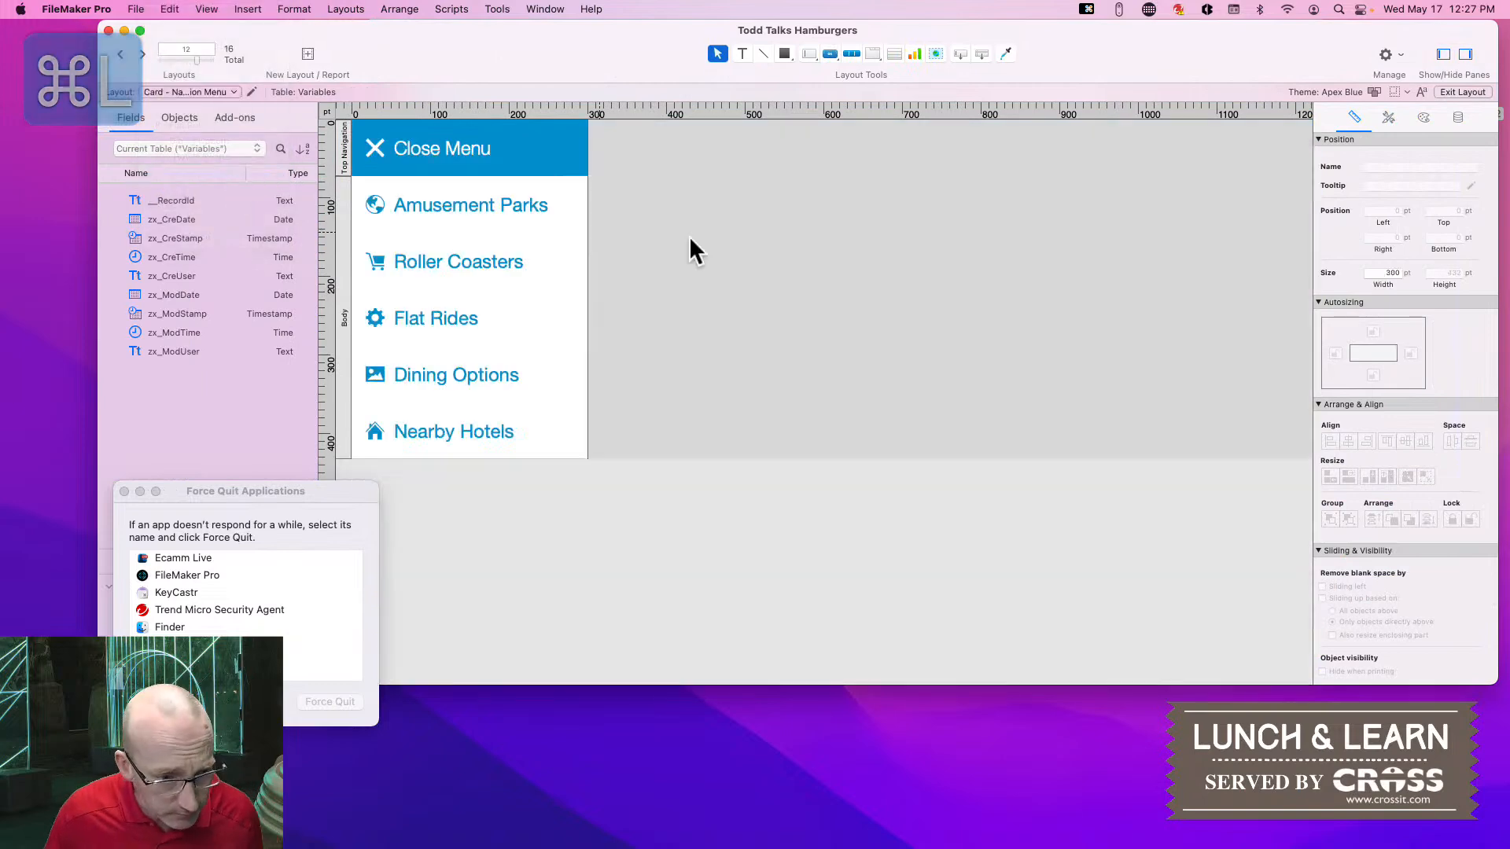
drag(470, 459, 469, 503)
click(346, 431)
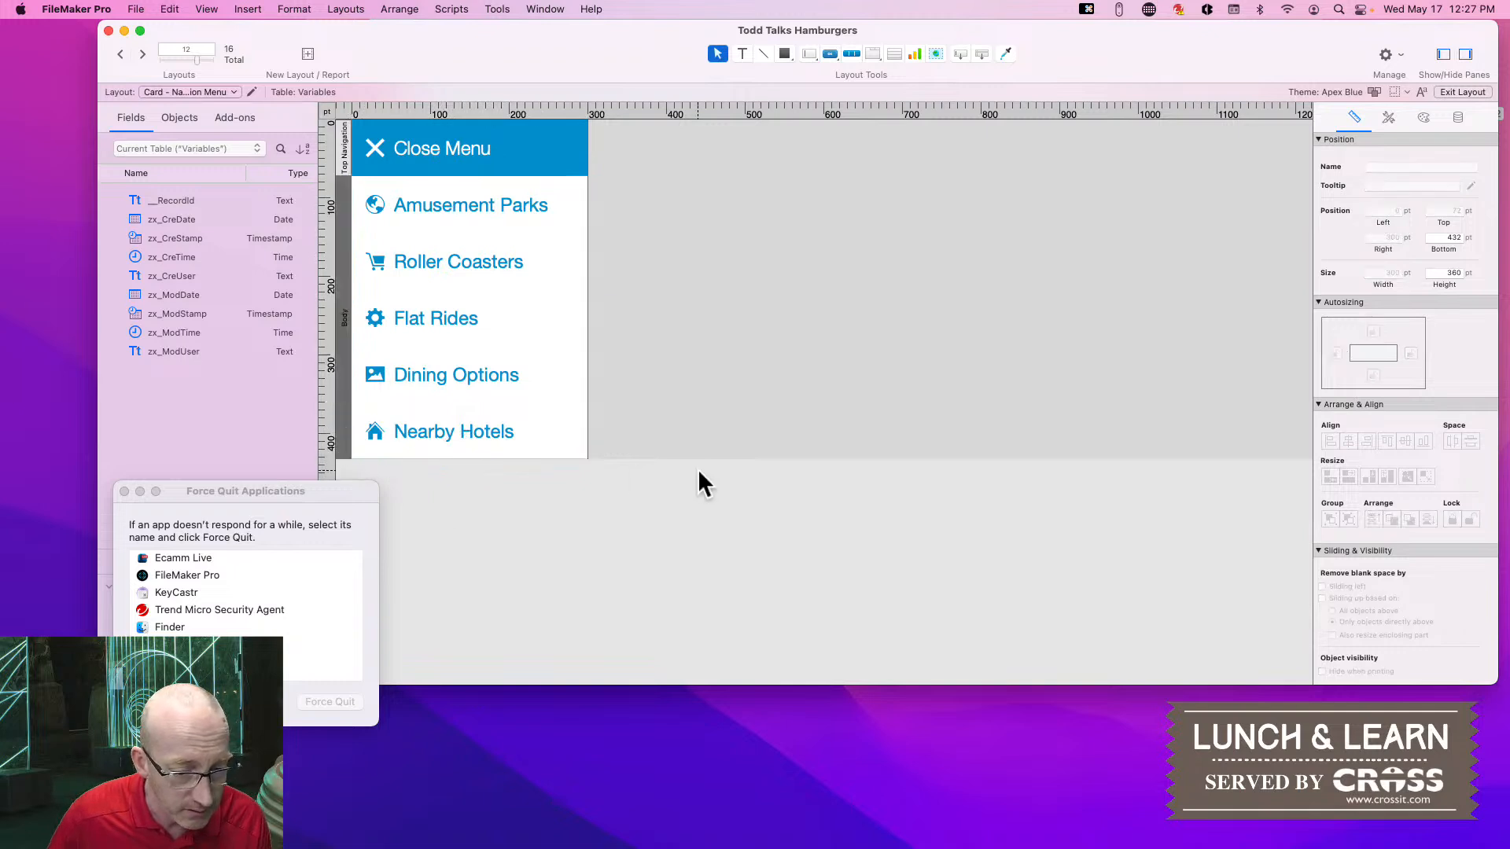
click(556, 437)
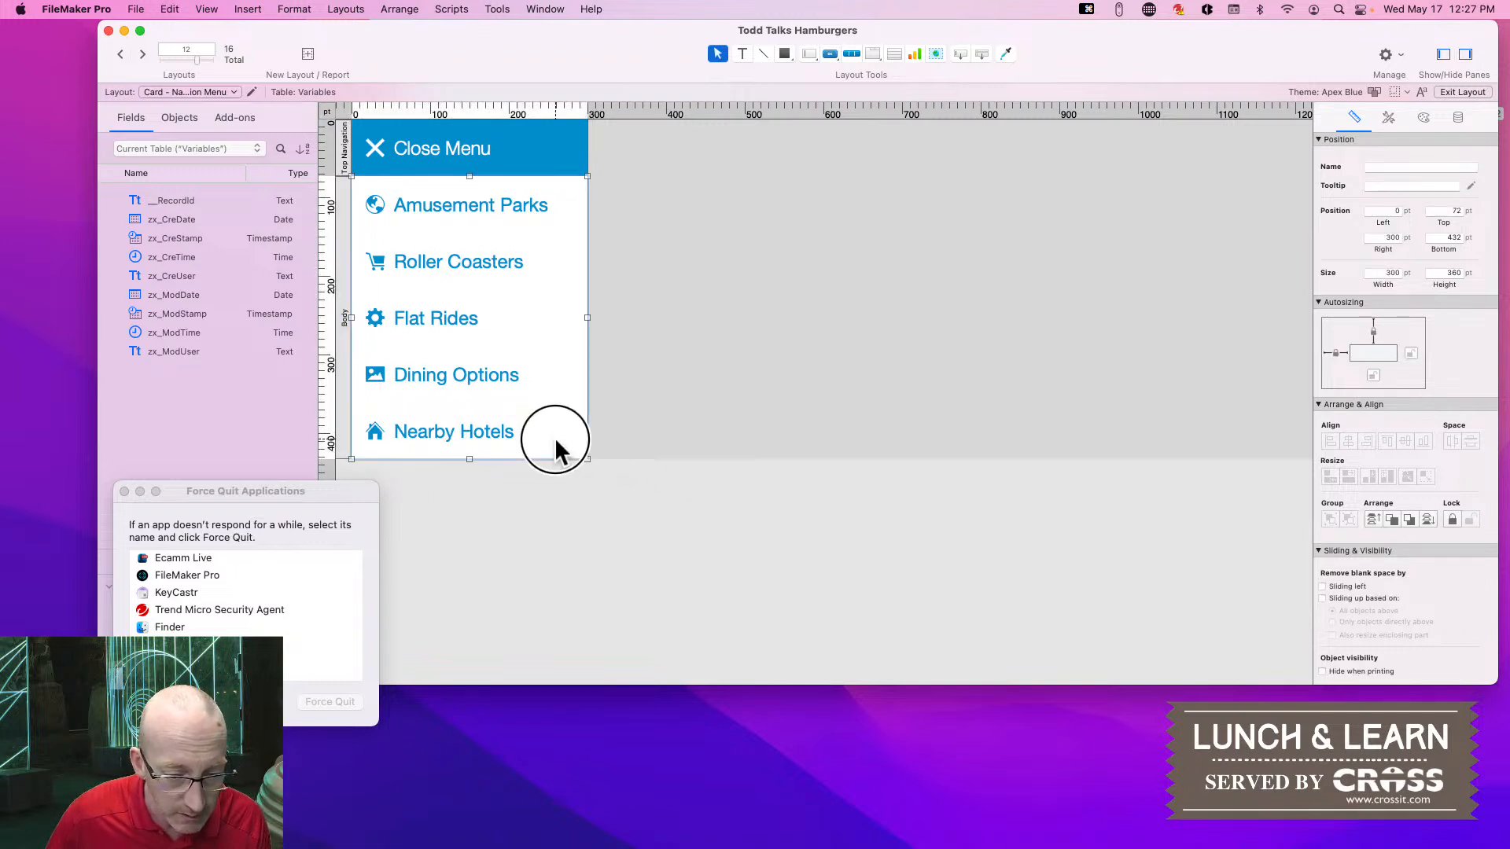
drag(469, 459, 471, 561)
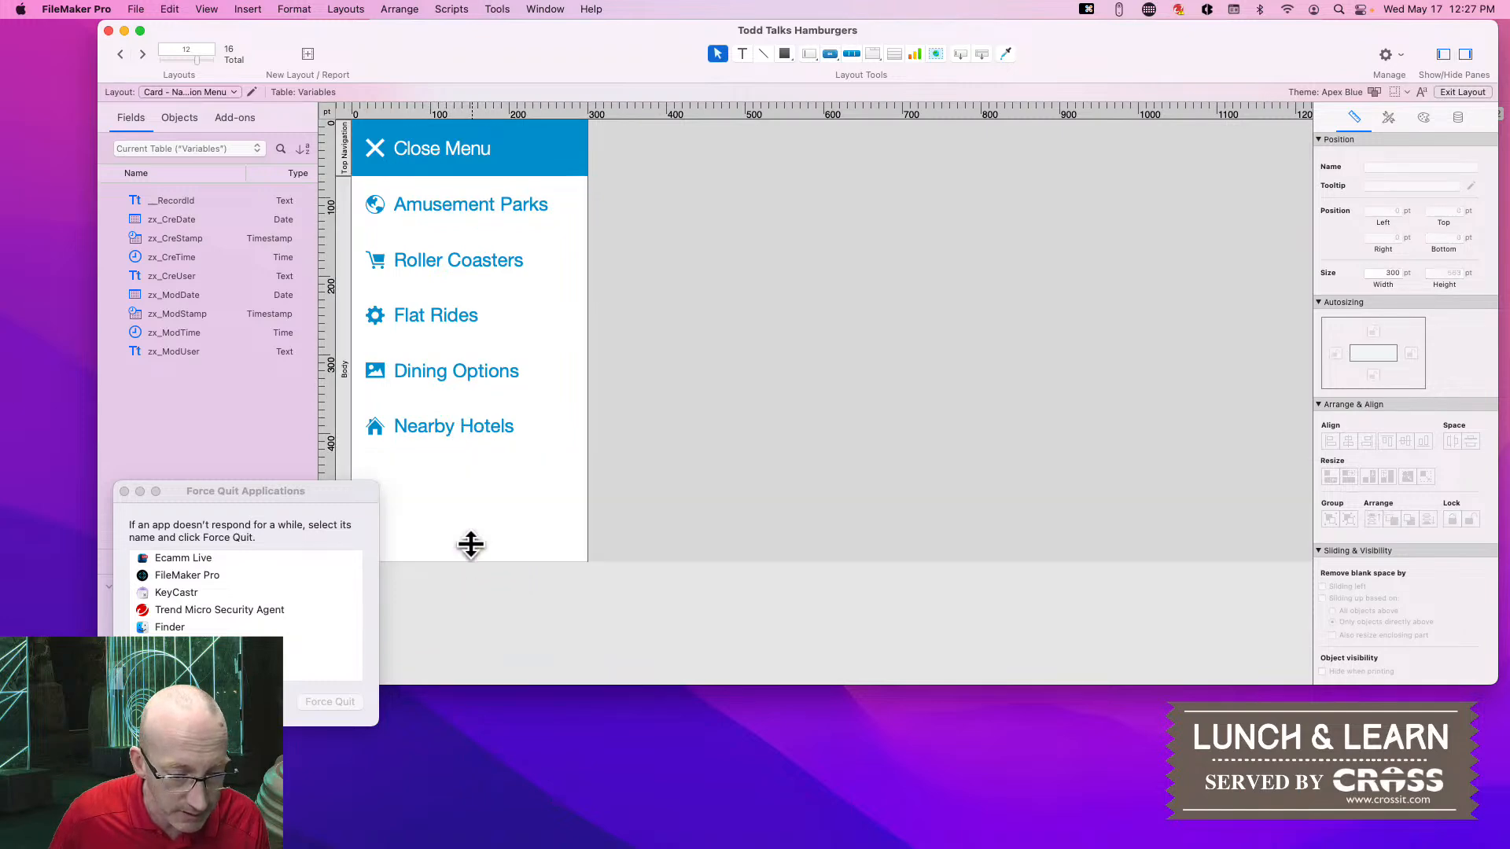
Add a segment after Nearby Hotels in the card menu's button bar and give it the outlined overlapping-squares icon
click(459, 439)
double_click(458, 438)
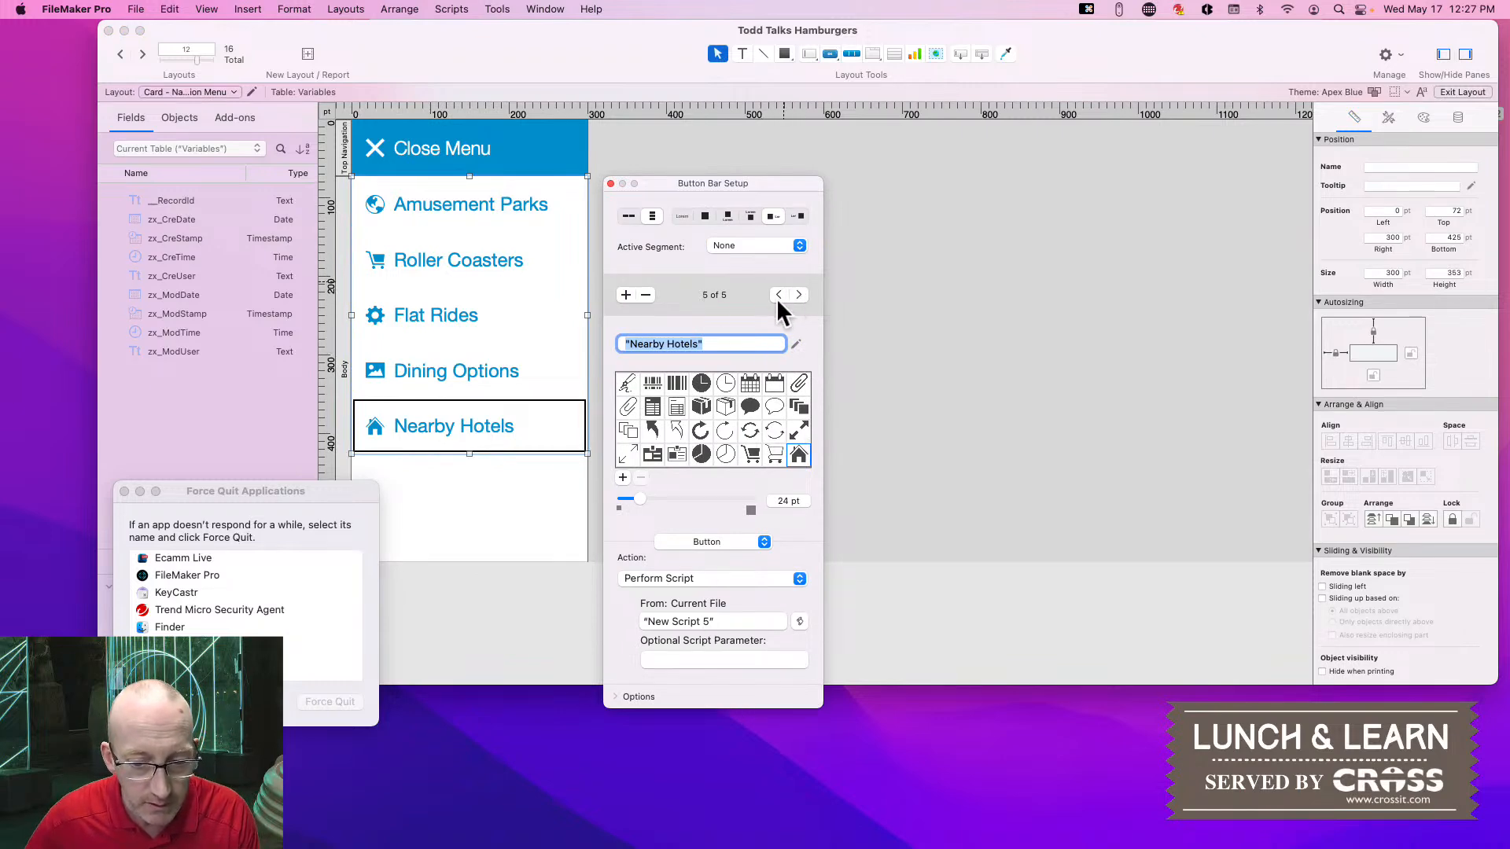
click(626, 294)
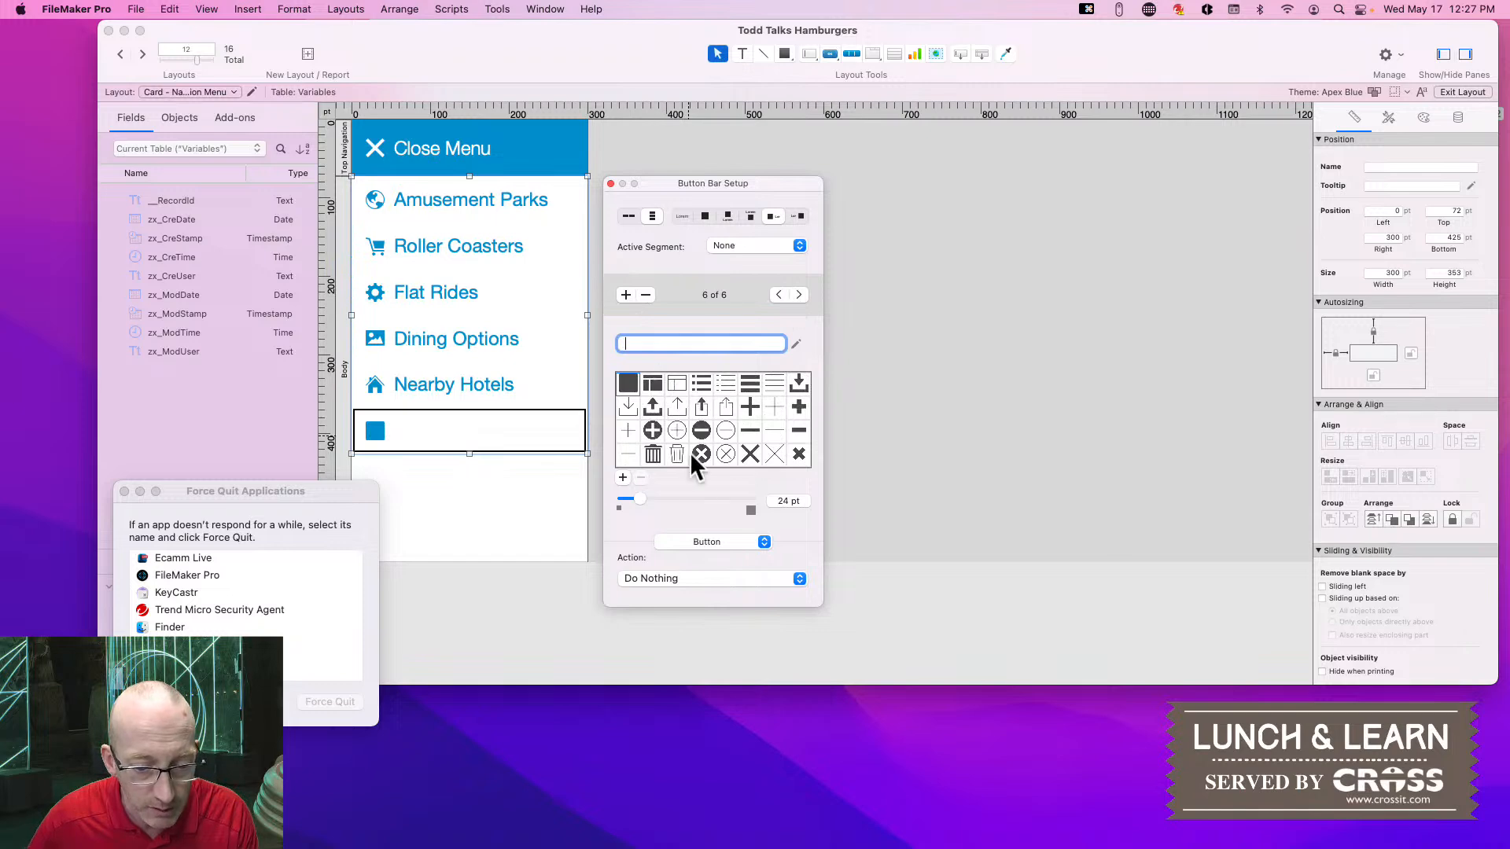
scroll(711, 431, down, 10)
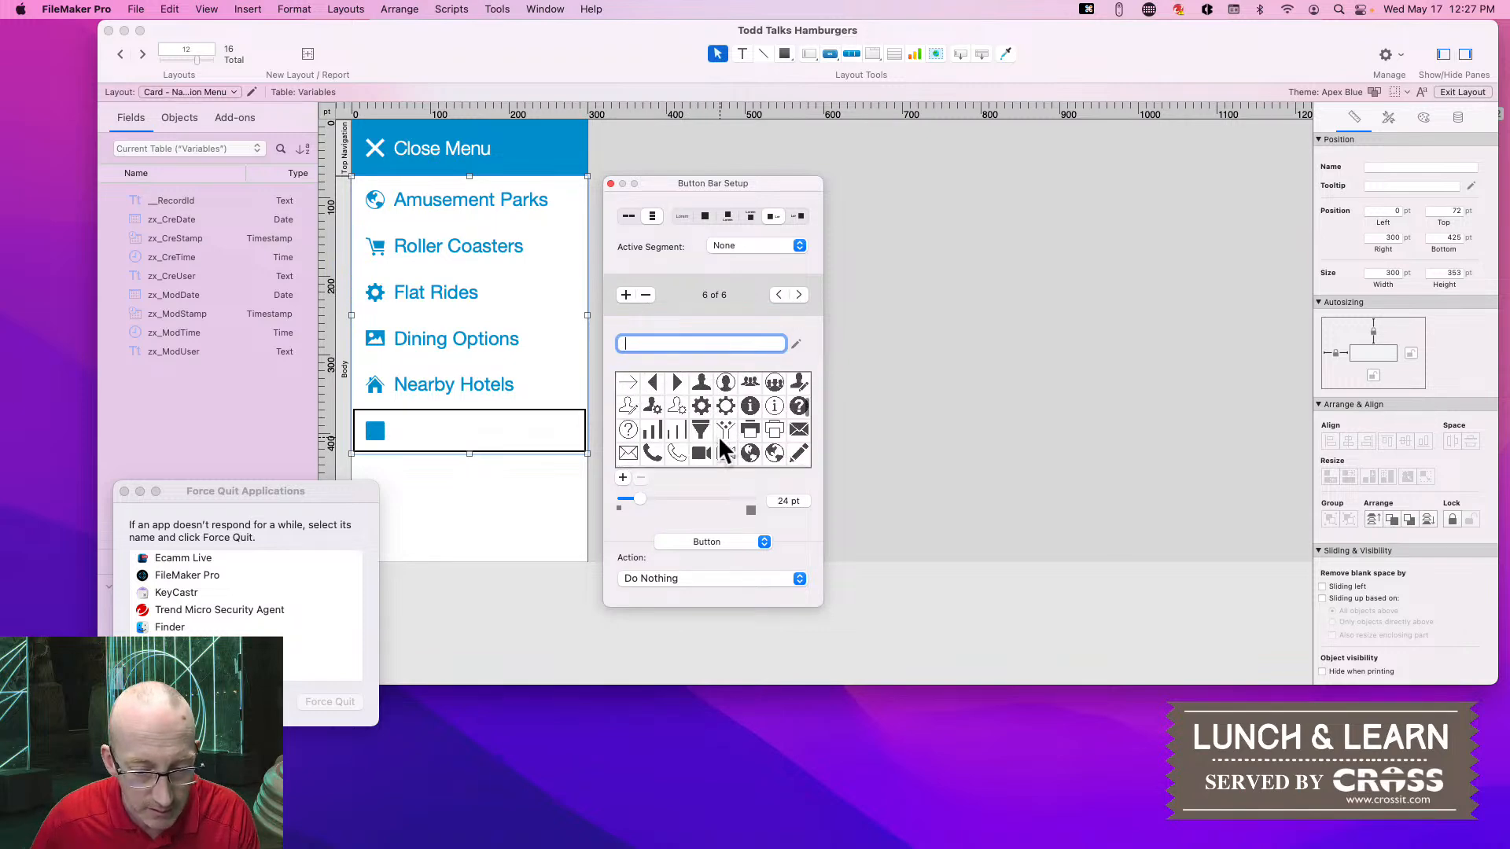
scroll(728, 443, down, 10)
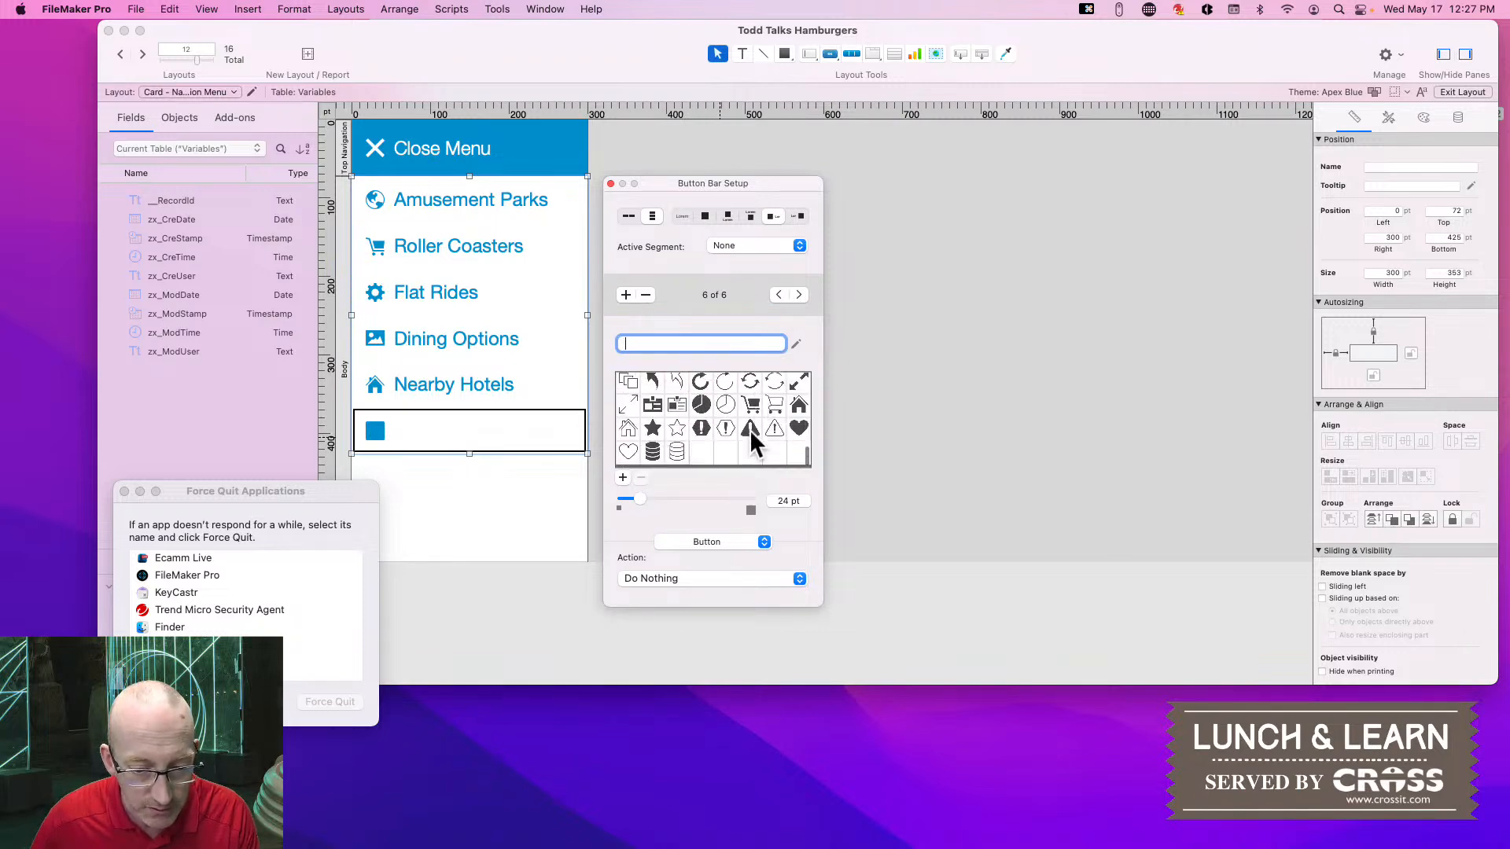
scroll(669, 410, up, 1)
click(628, 407)
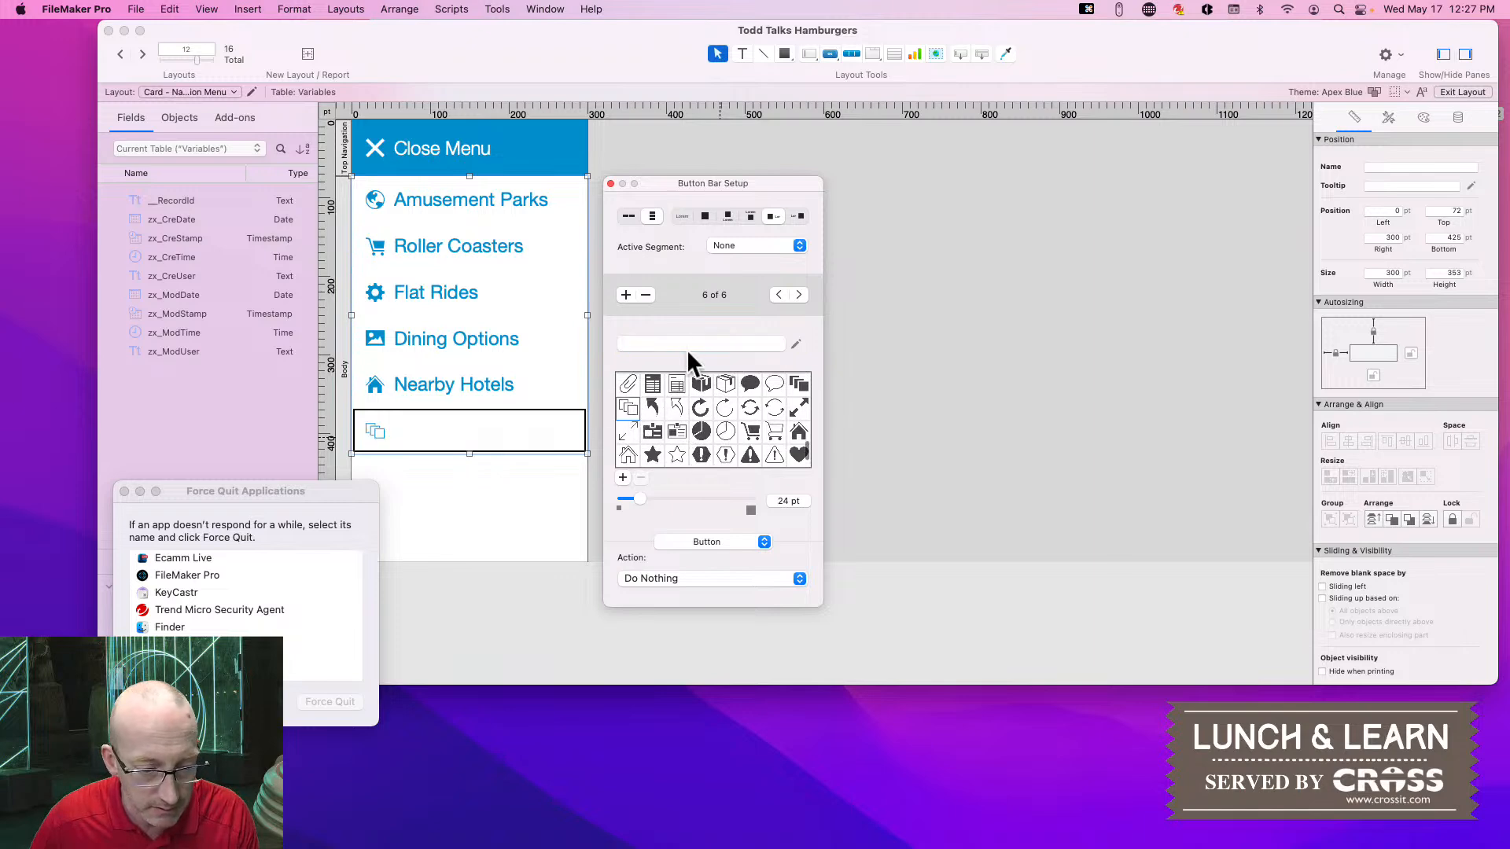
Label the card menu's new sixth segment "Local Attractions"
click(653, 344)
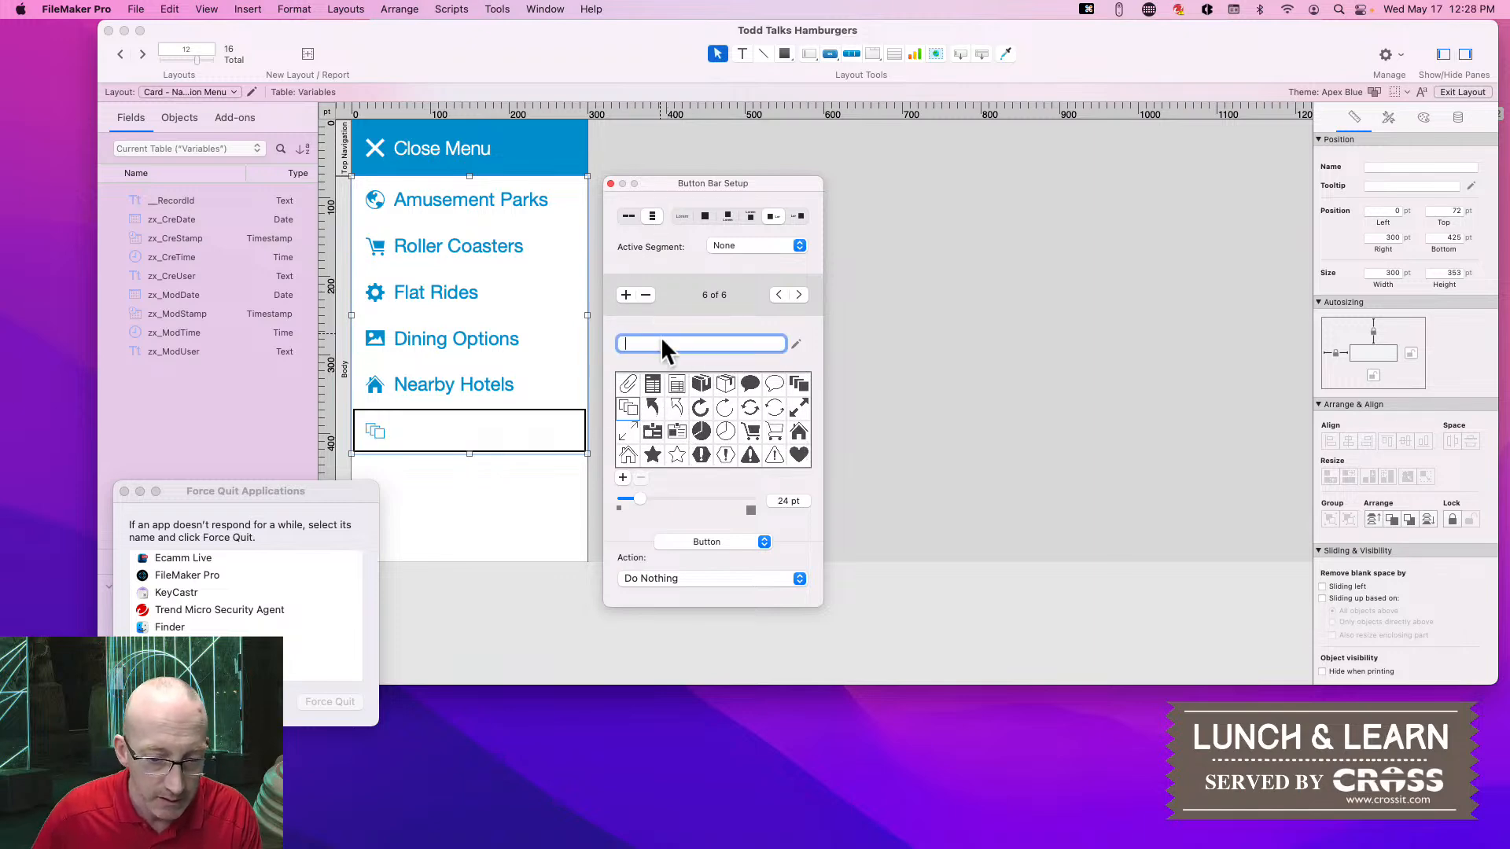
text(Loca)
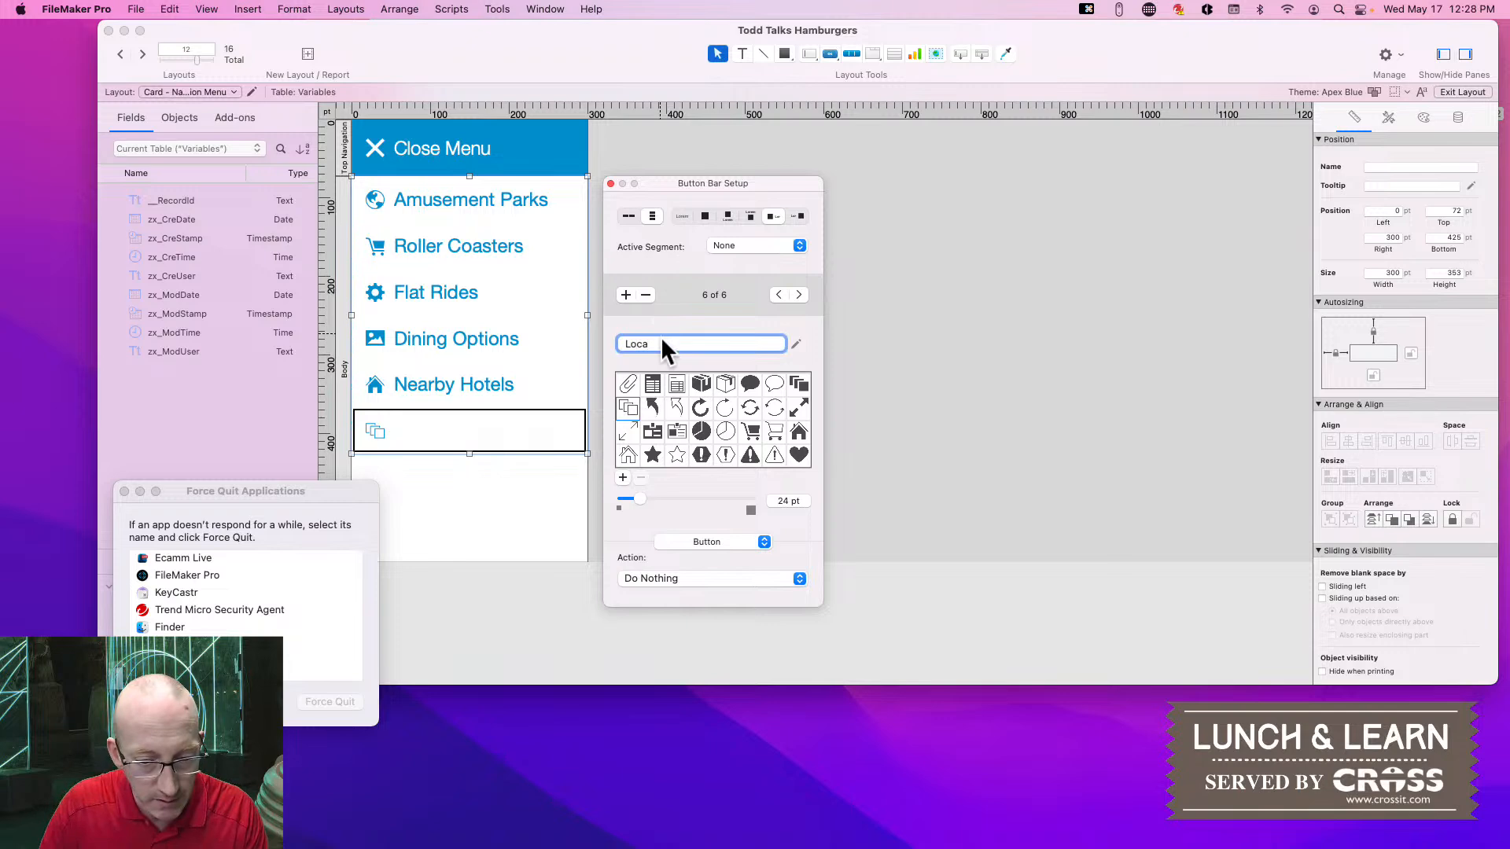
text(l Attraction)
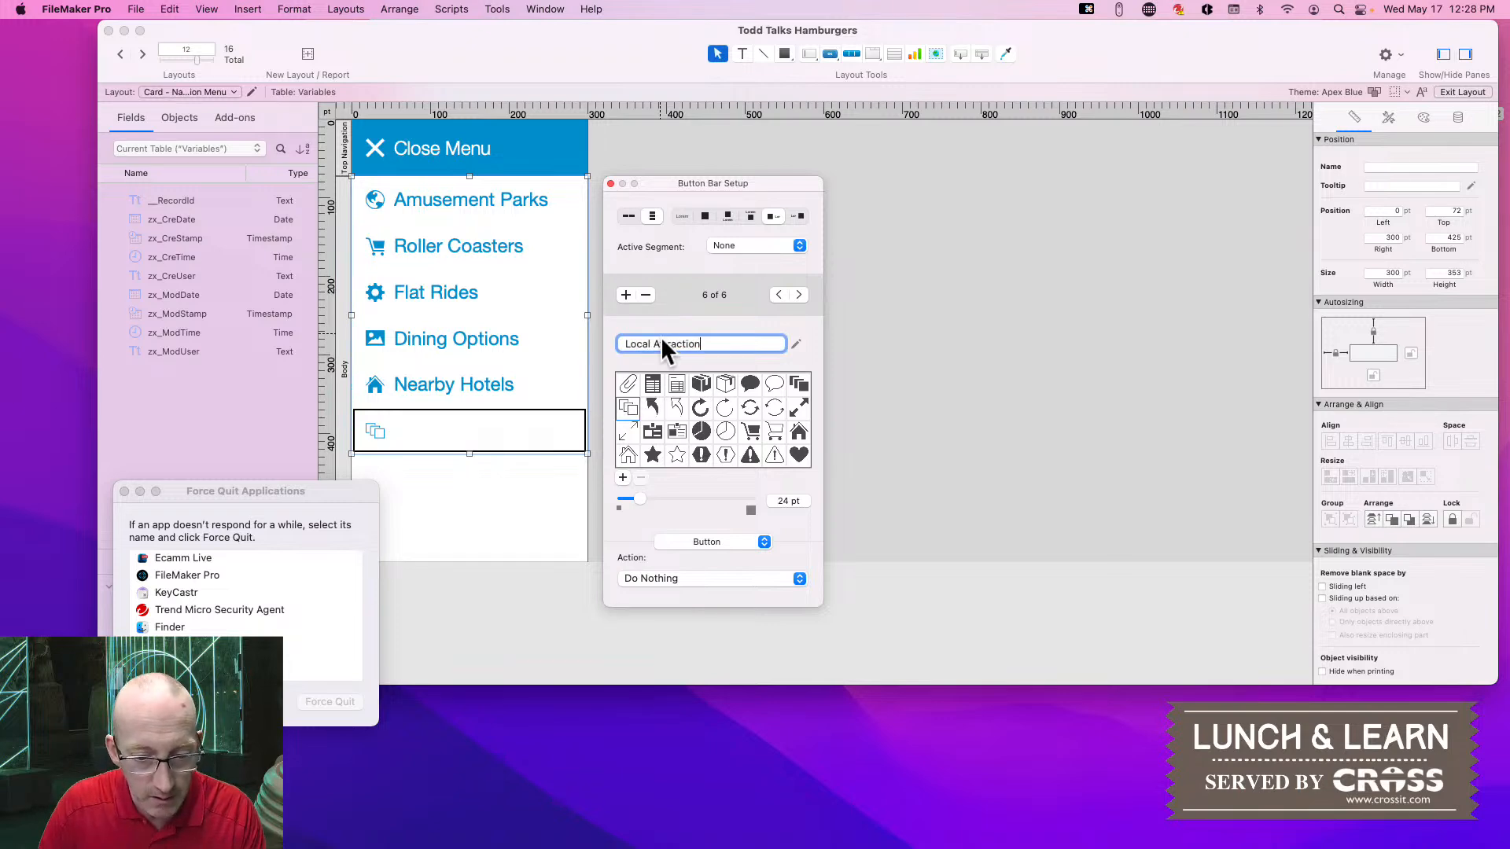
text(s)
Set the Local Attractions segment's action to Perform Script and create a script named "New Script 6" for it
click(676, 579)
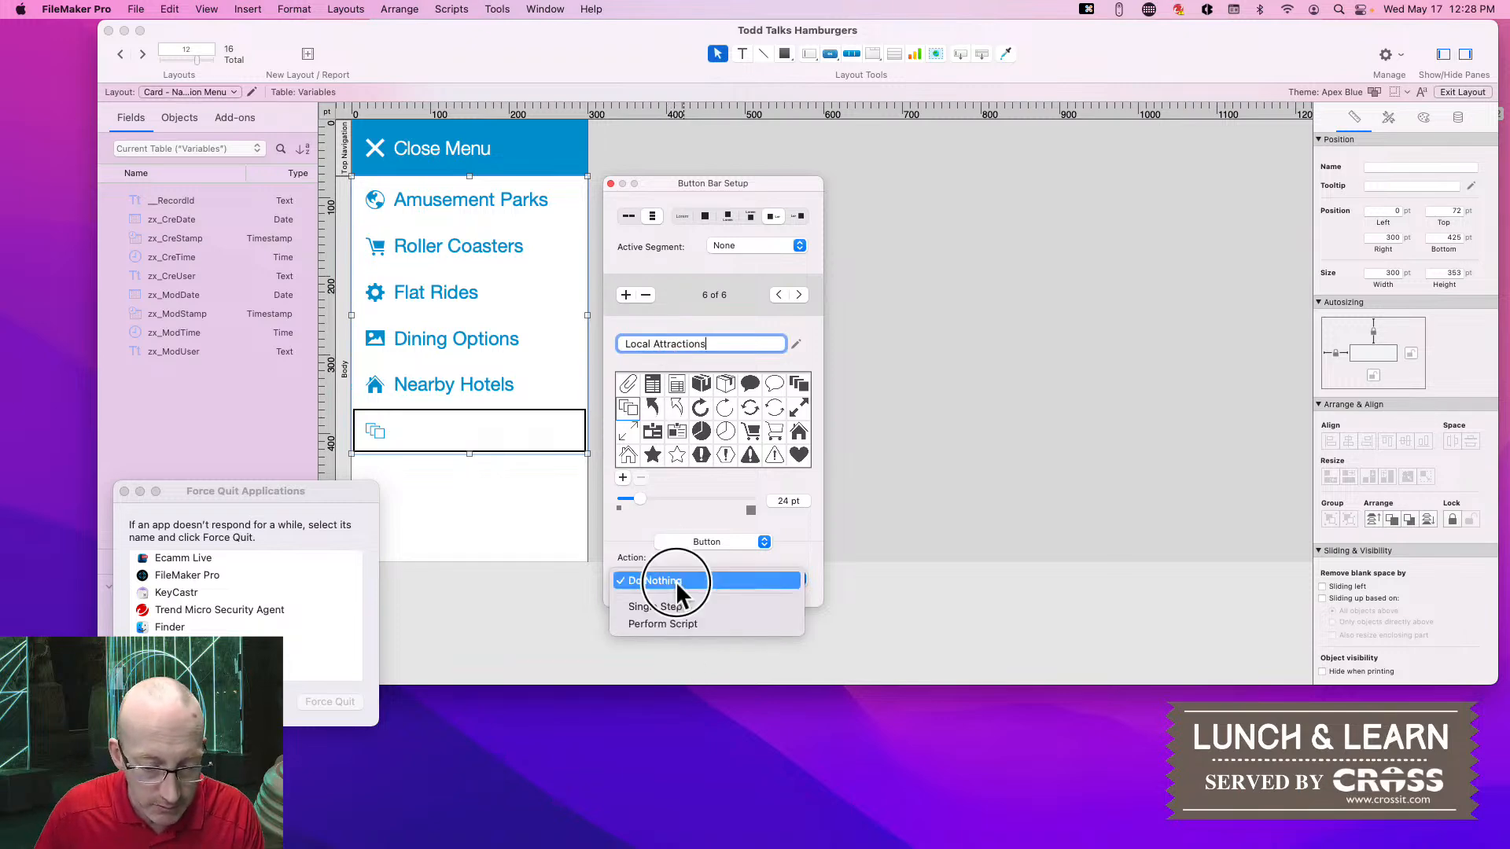
click(663, 625)
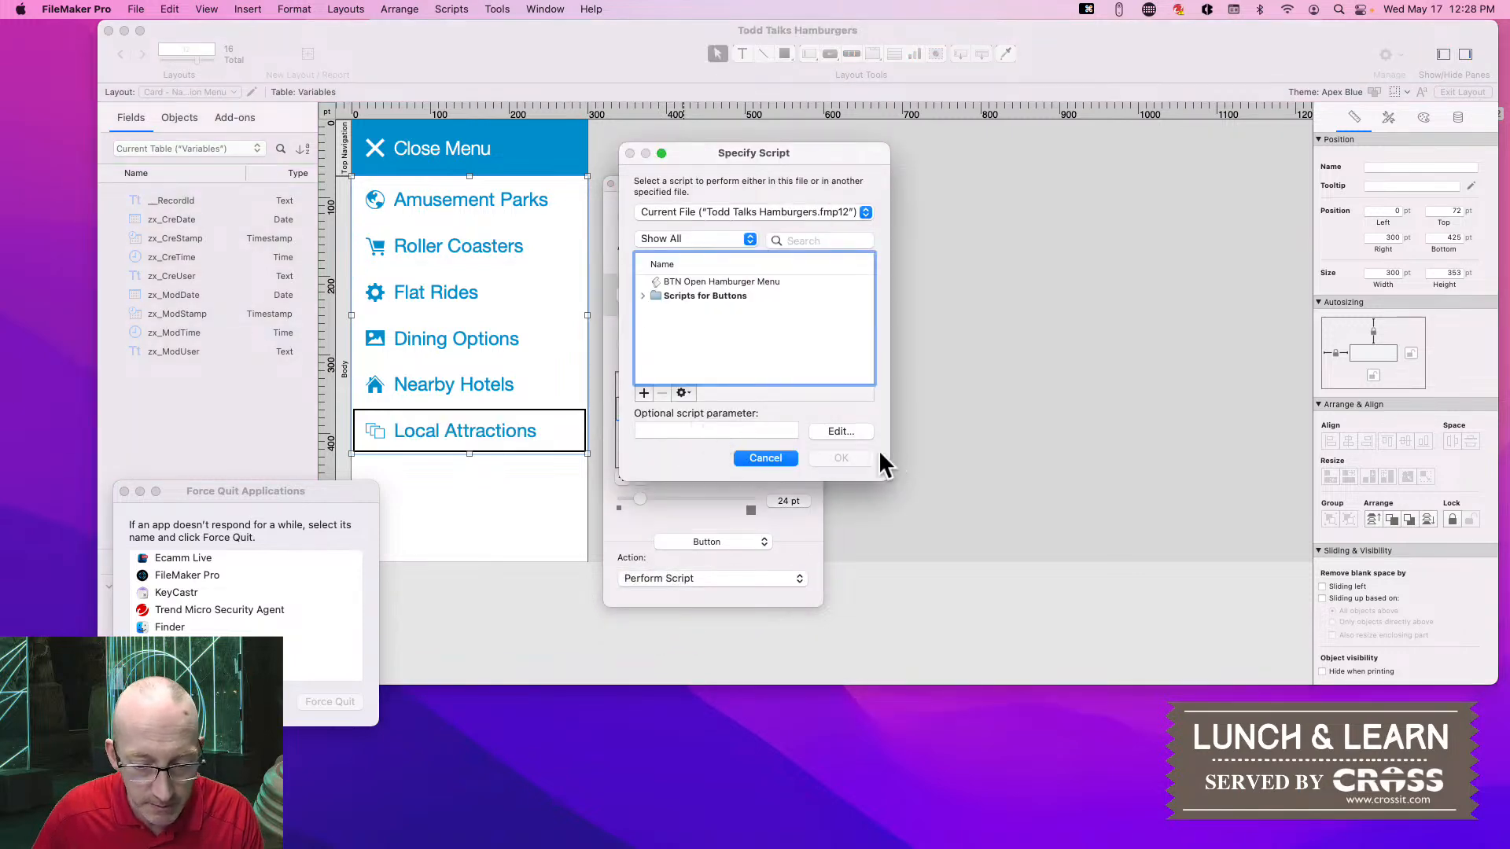
click(643, 392)
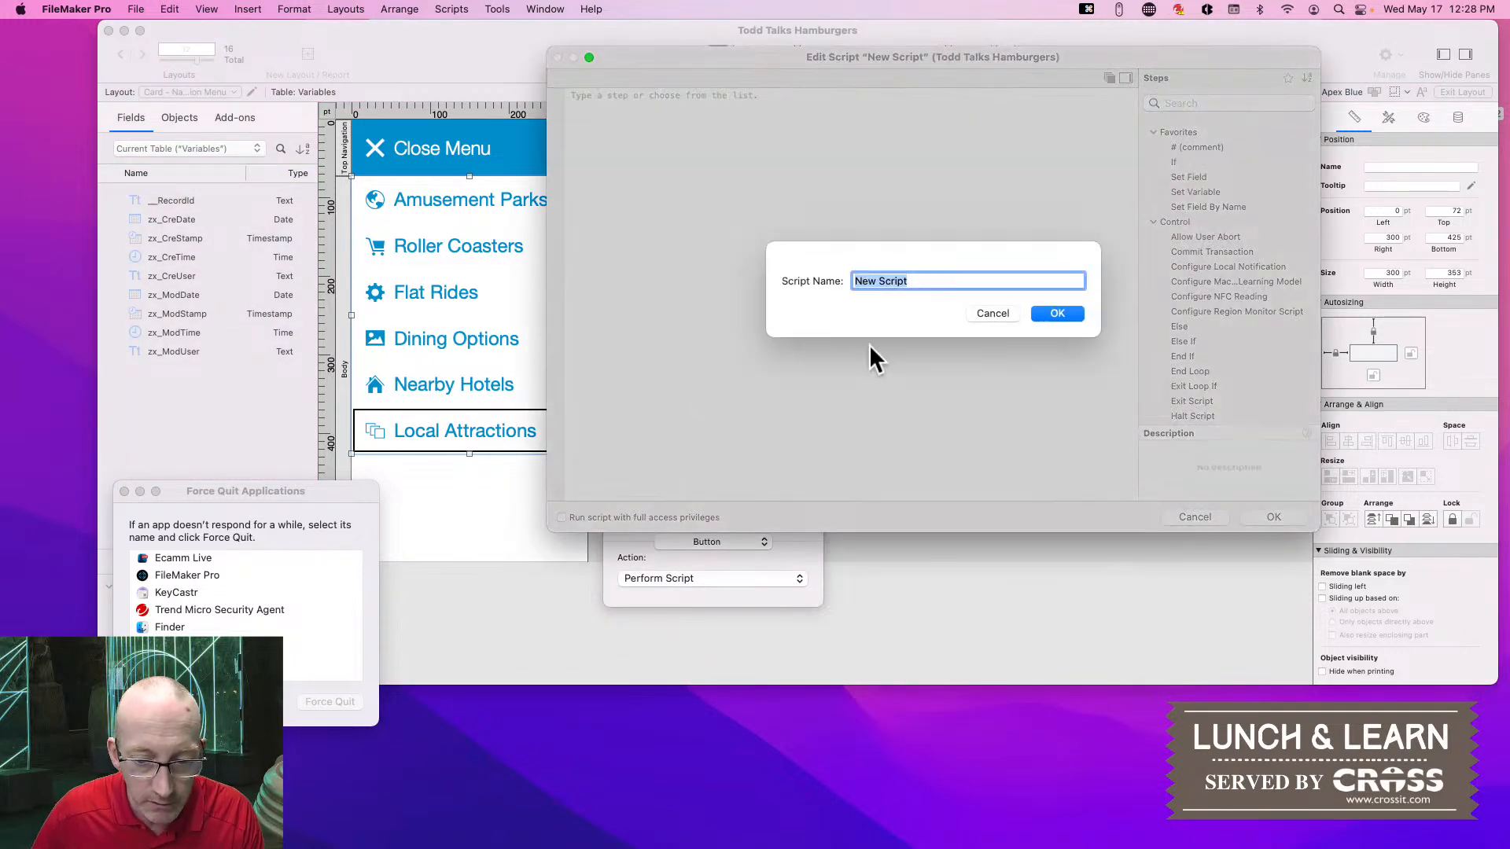
key(Right)
text(6)
click(1048, 314)
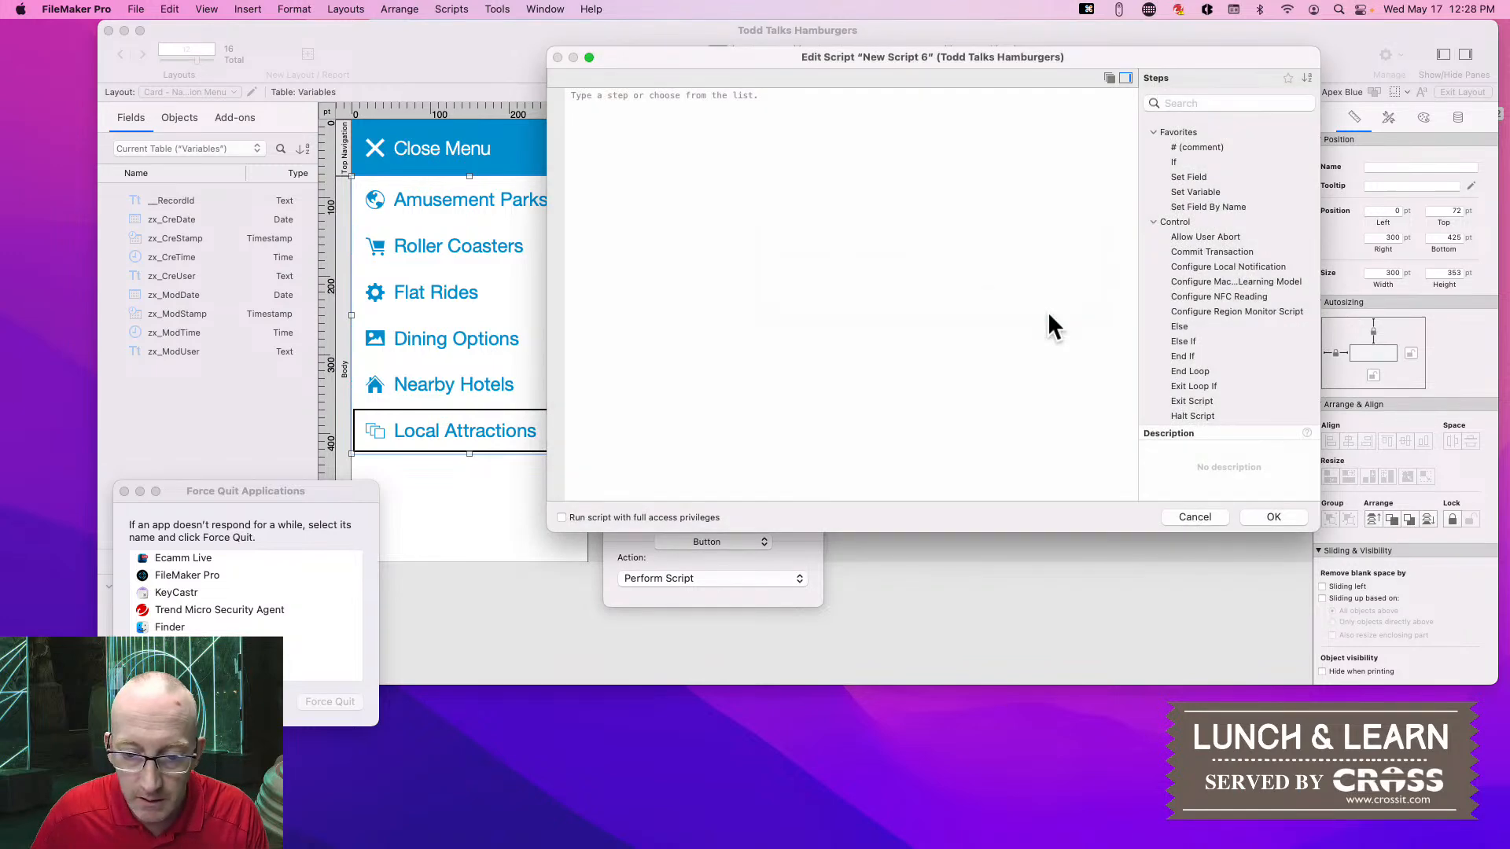
Add a Close Window step for the current window to the Local Attractions script, with blank lines after it
text(close)
key(Down)
key(Down)
key(Down)
key(Return)
key(Return)
key(Return)
key(Return)
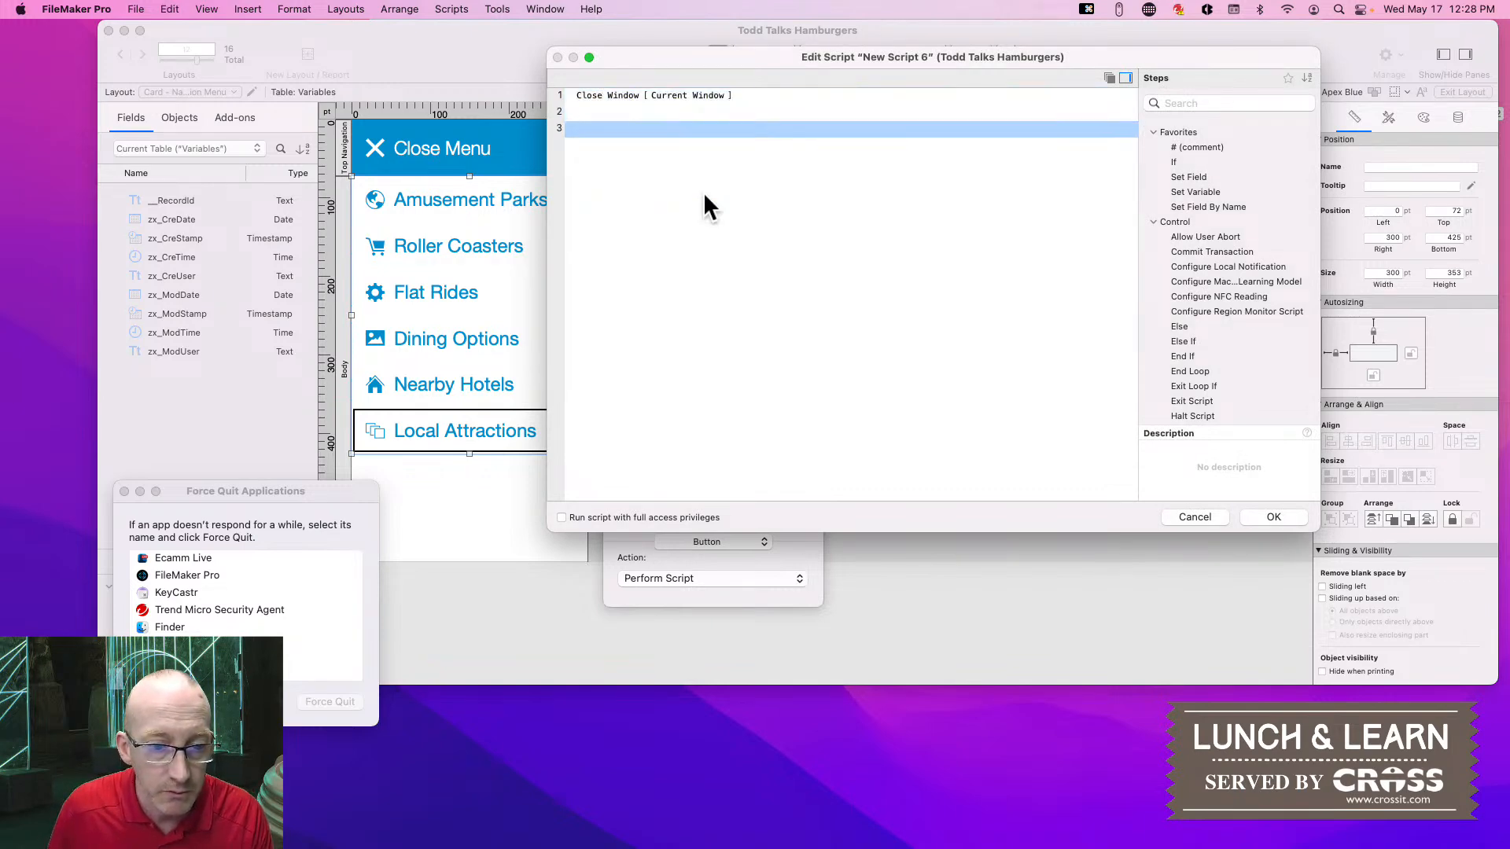
key(Up)
key(Up)
key(Down)
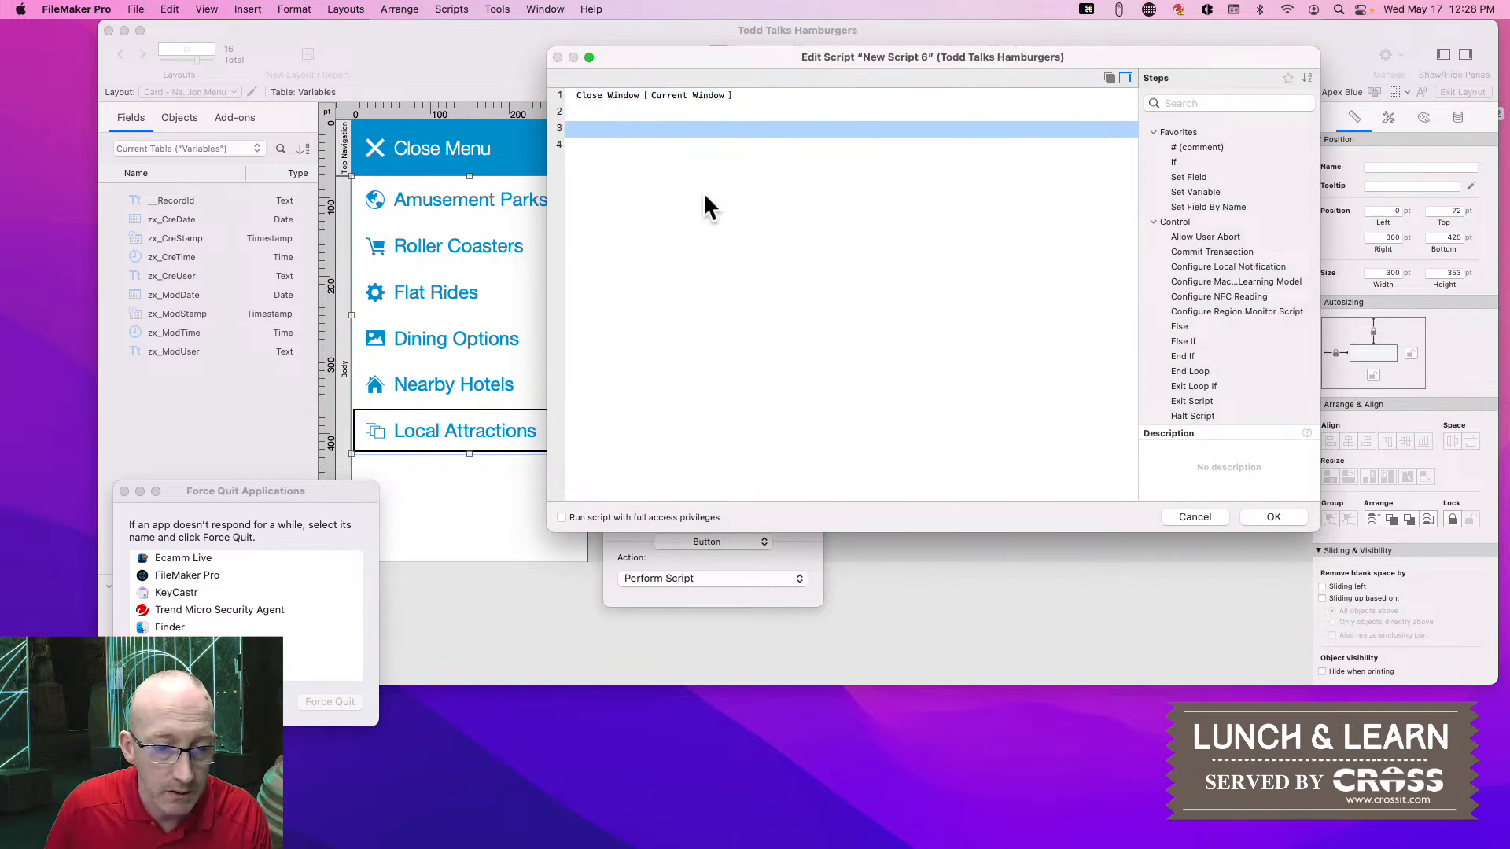
Add a Go to Layout step on script line 3 targeting the "7 - Local Attractions" layout
text(go to l)
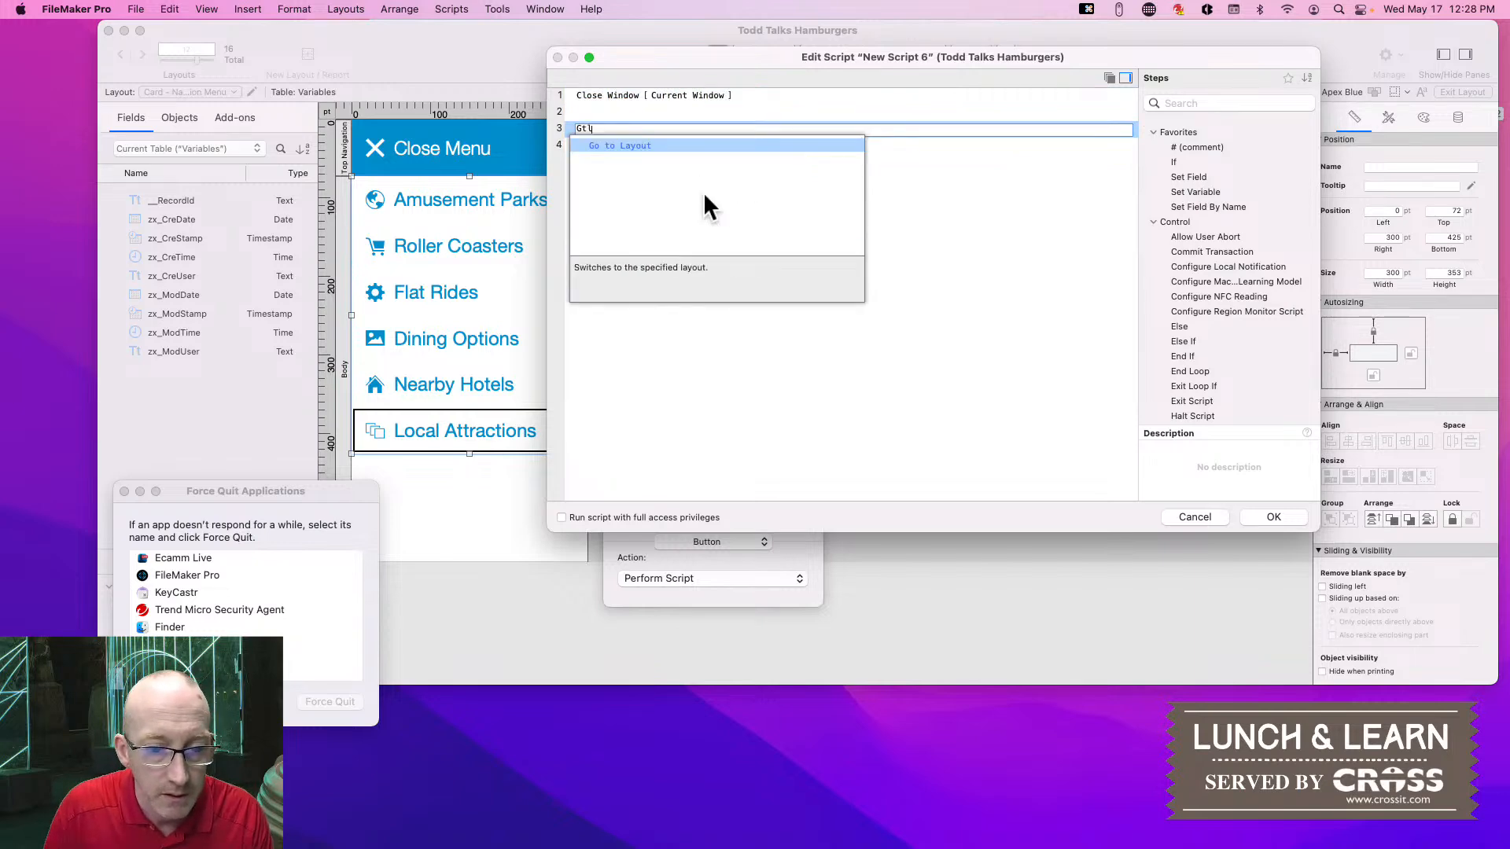
key(Return)
click(689, 128)
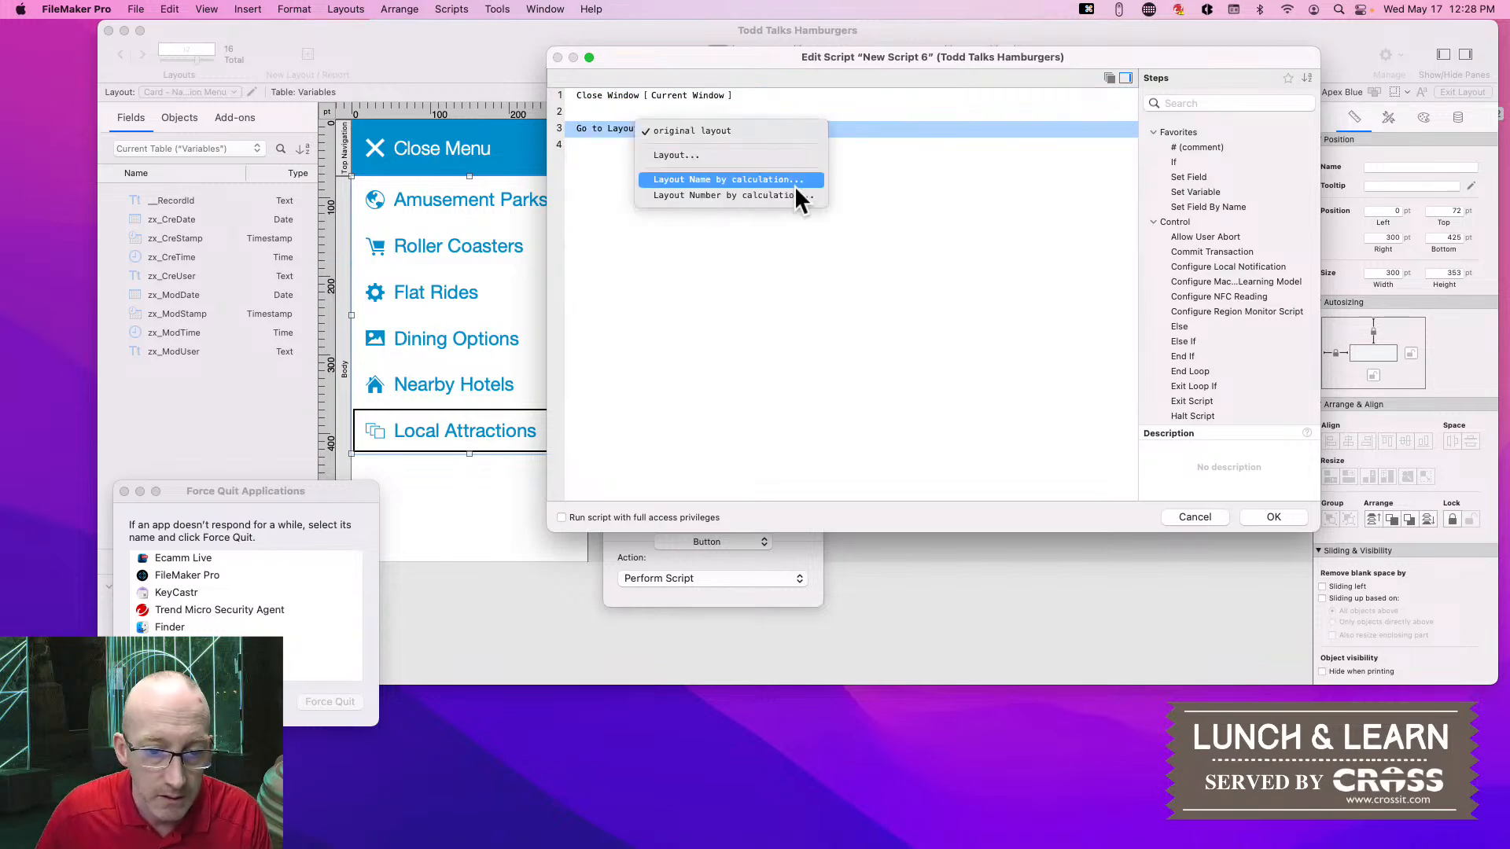
click(695, 157)
click(698, 325)
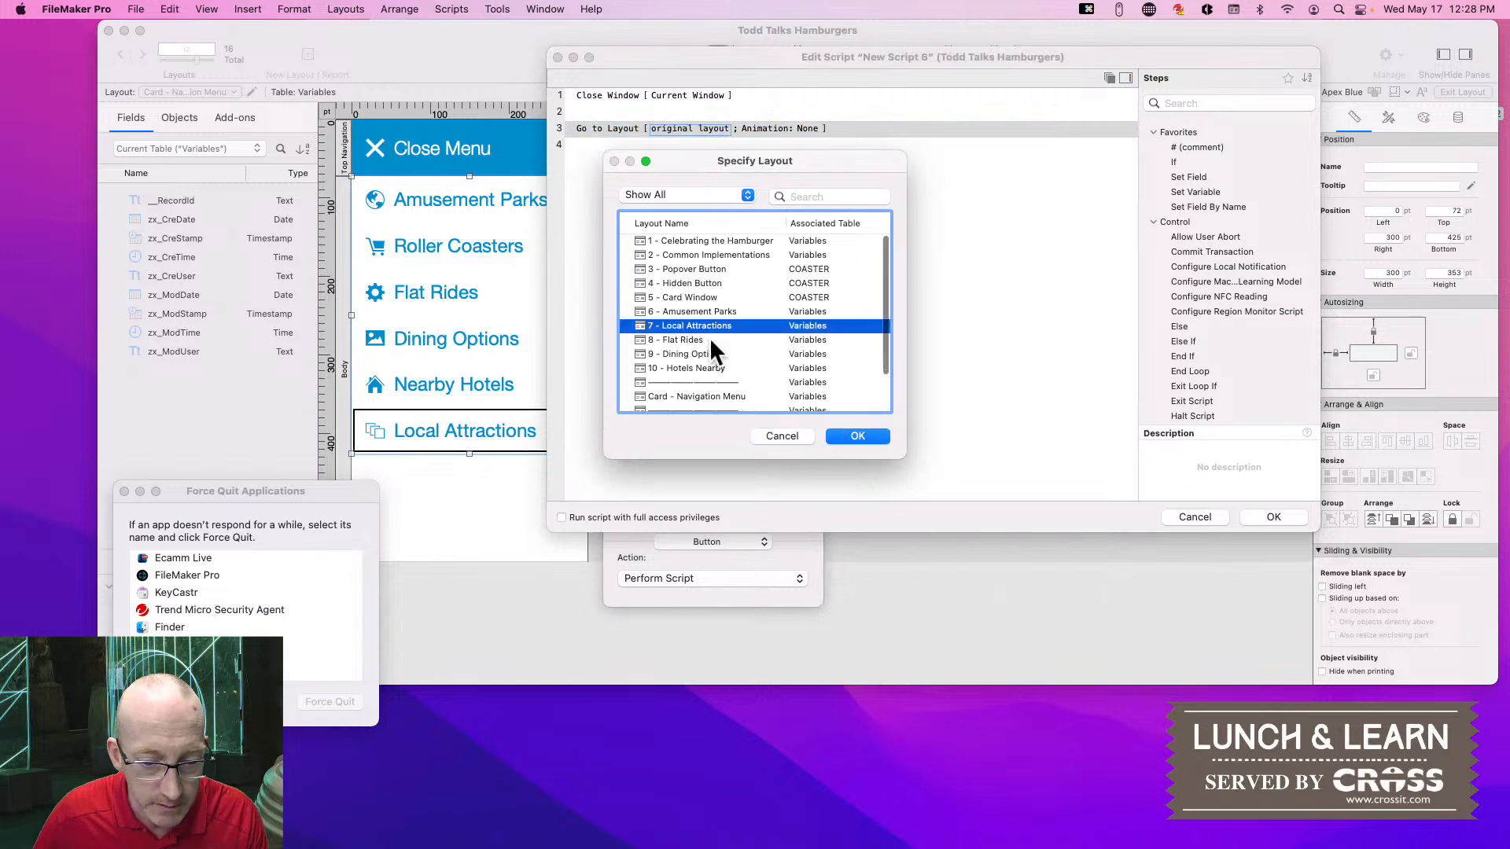
click(852, 438)
End the script with an Exit Script step, save it, and assign "New Script 6" to the Local Attractions segment
click(599, 145)
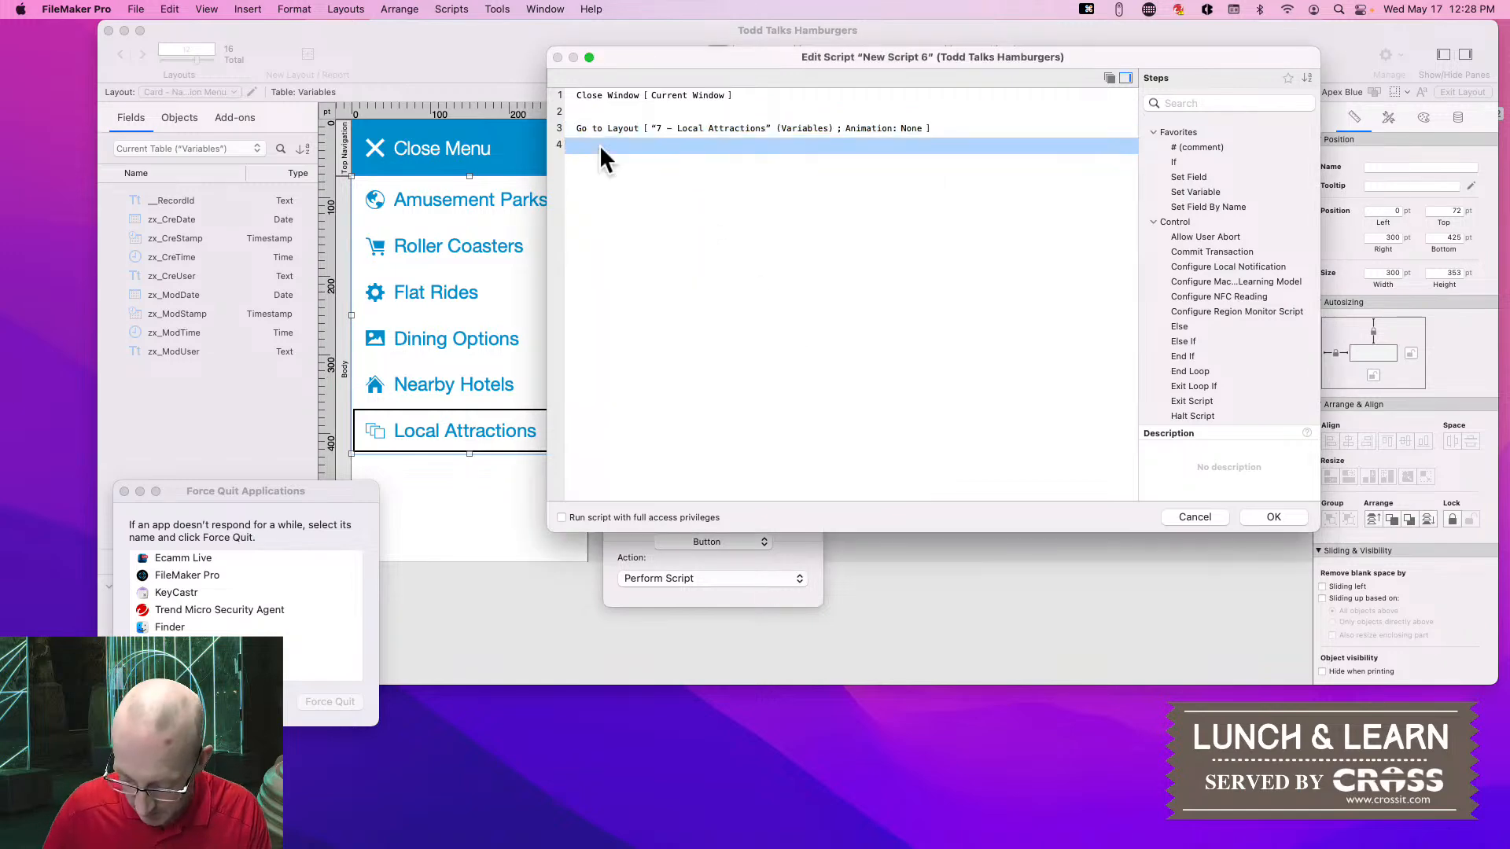
text(exit)
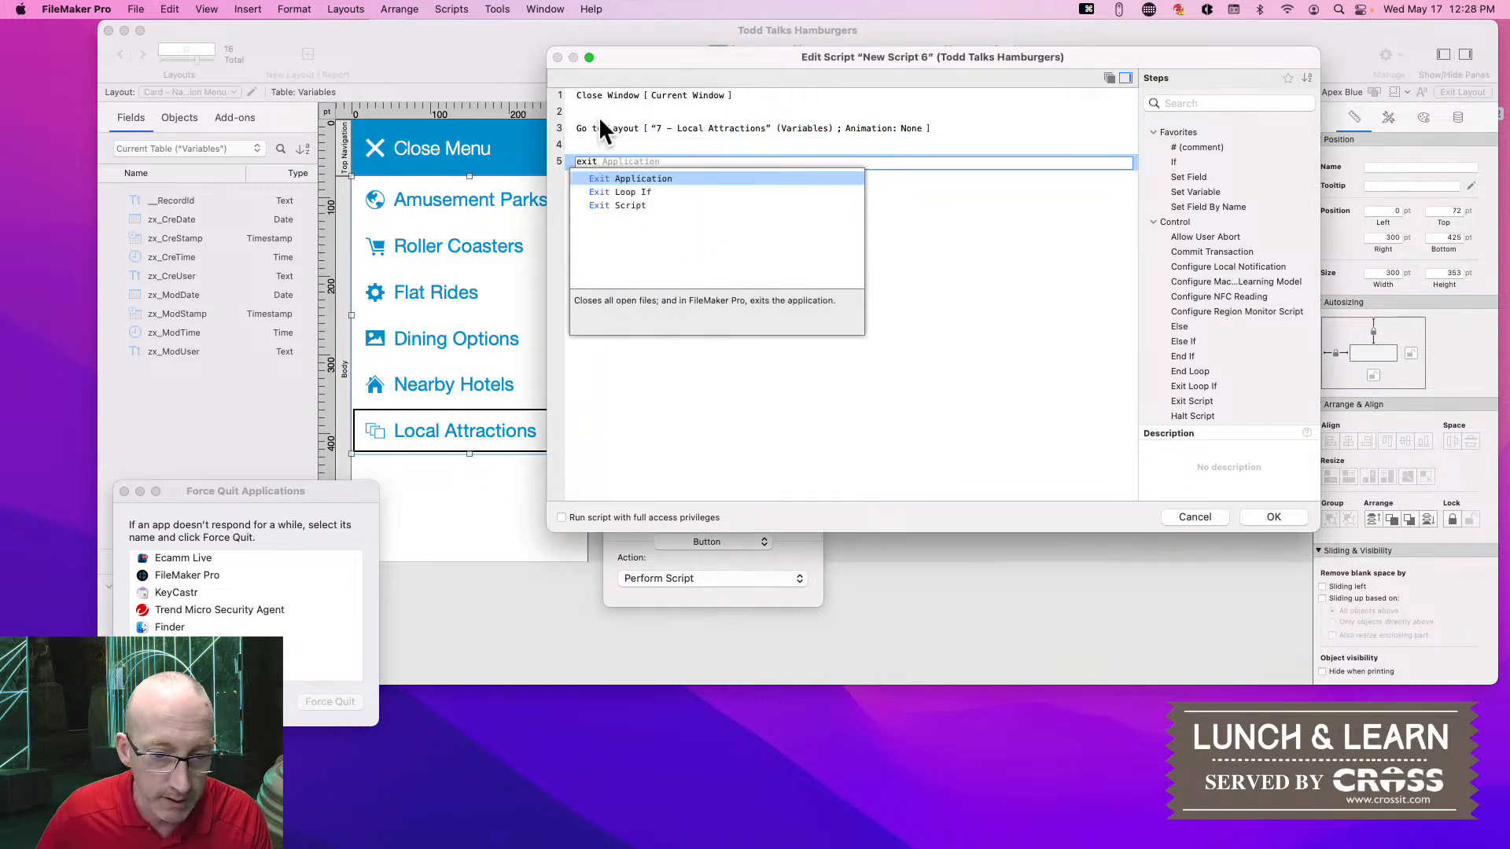
click(624, 206)
click(1274, 517)
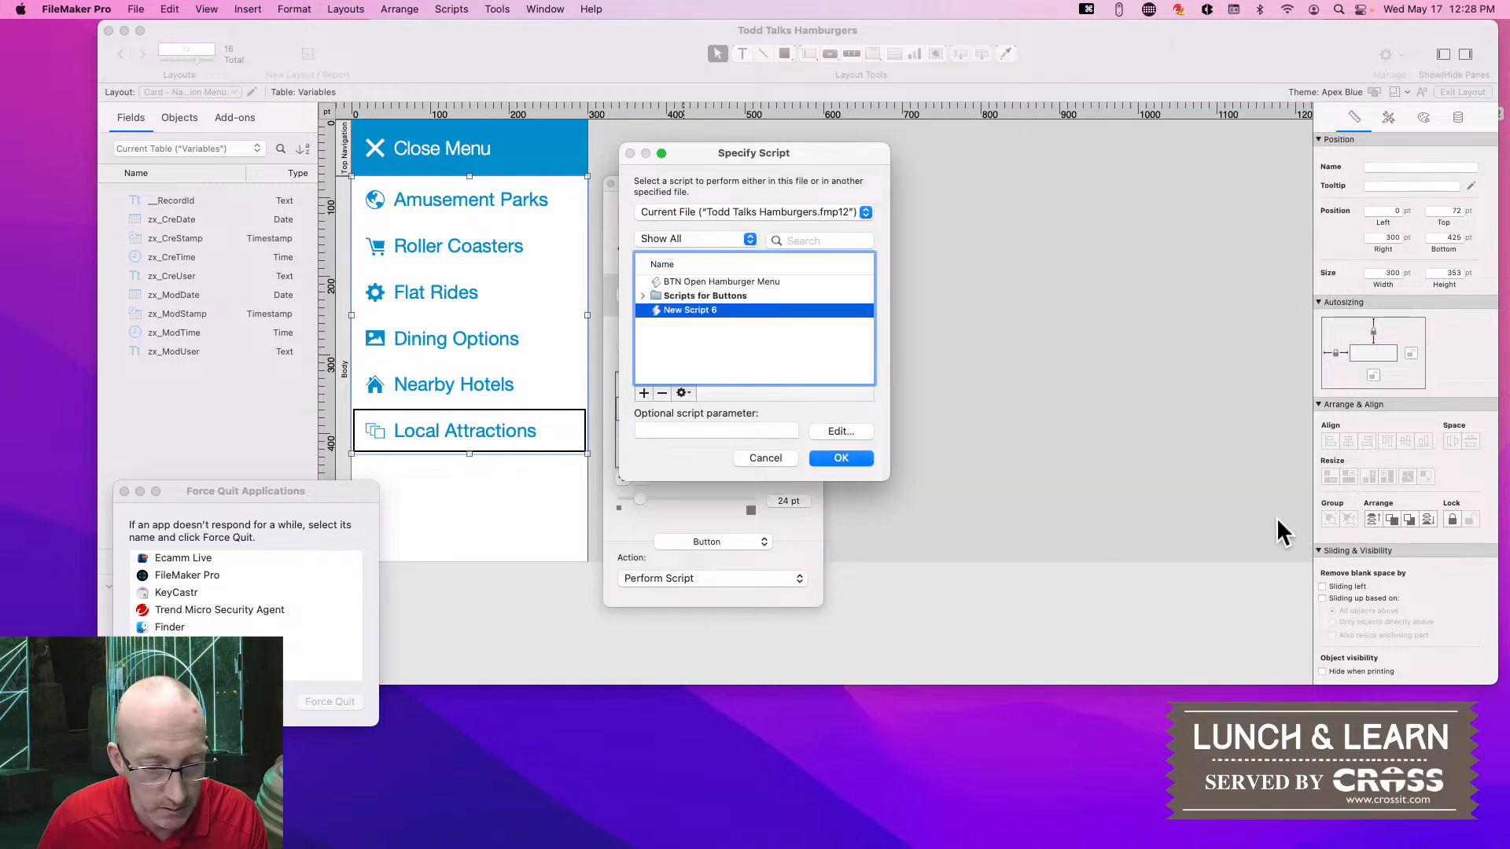
click(829, 457)
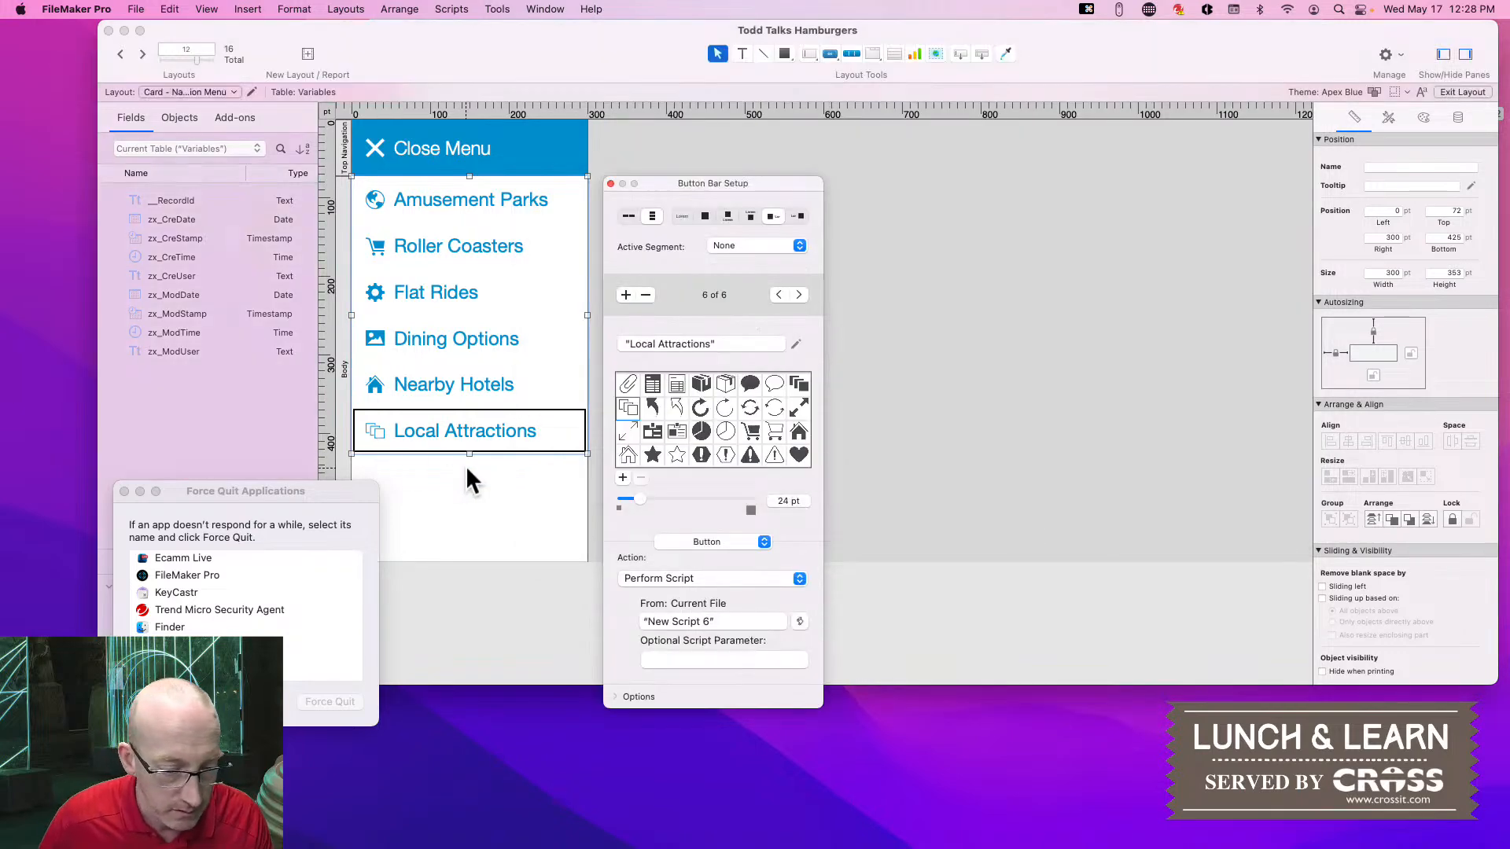
Stretch the card menu's button bar taller, shorten the body part to fit beneath Local Attractions, and save the layout
drag(469, 455, 579, 509)
click(469, 537)
click(467, 552)
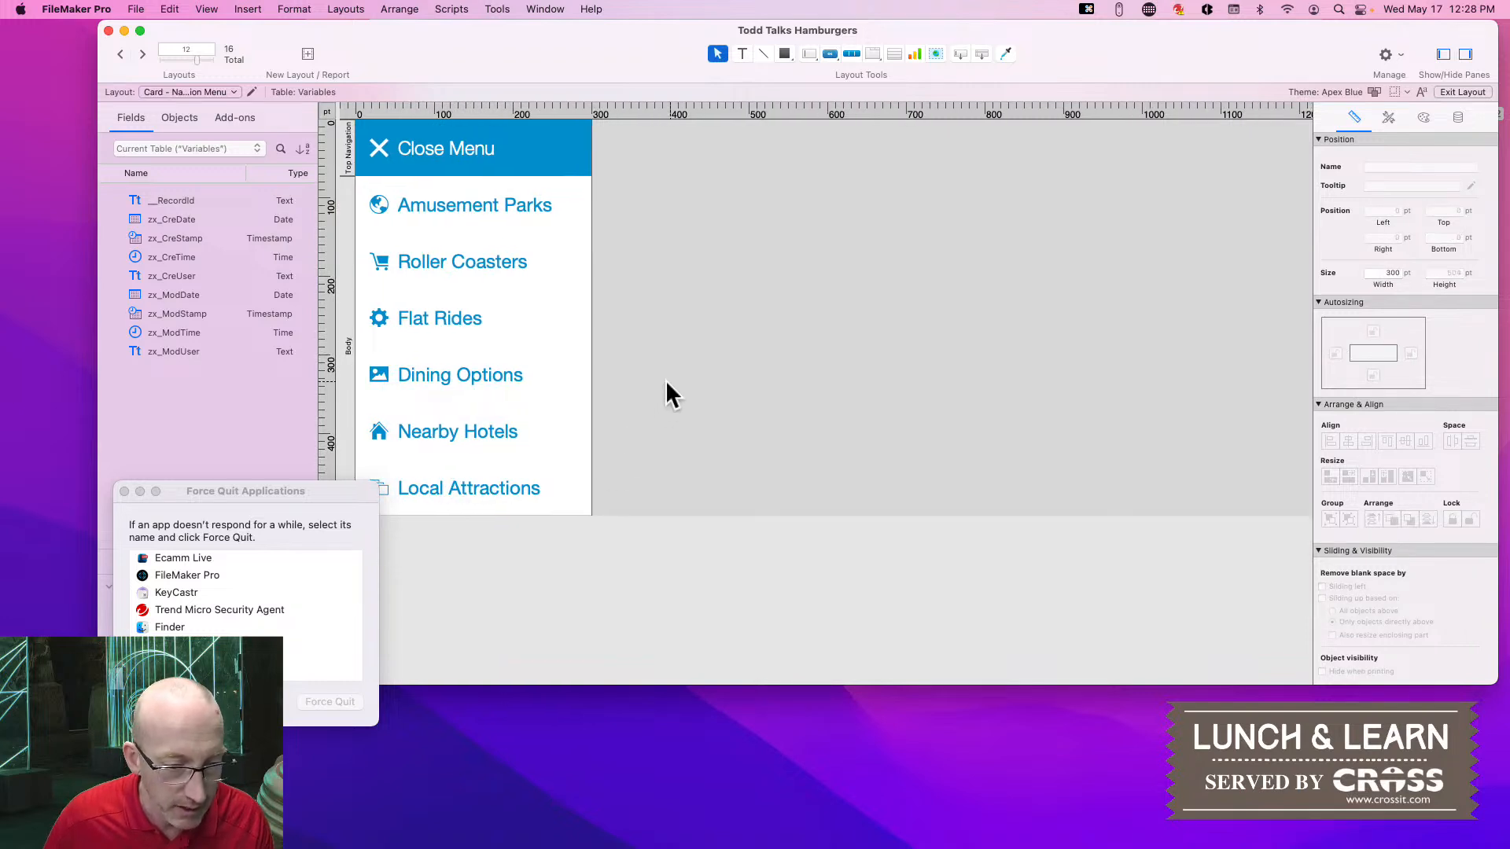
key(cmd+s)
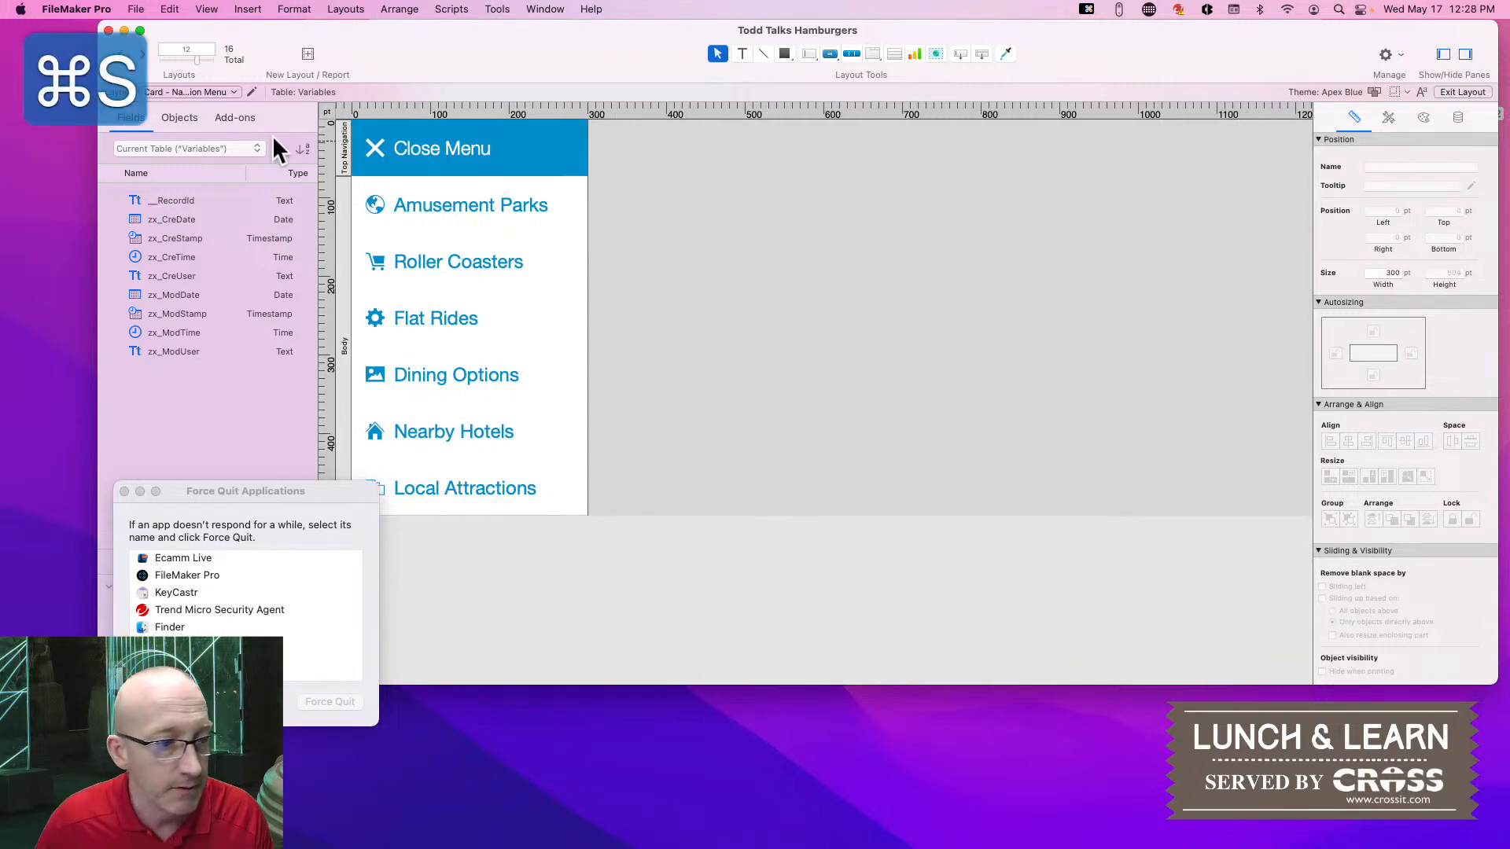
Open the "5 - Card Window" layout in Browse mode and test the Local Attractions item in its hamburger menu
click(231, 92)
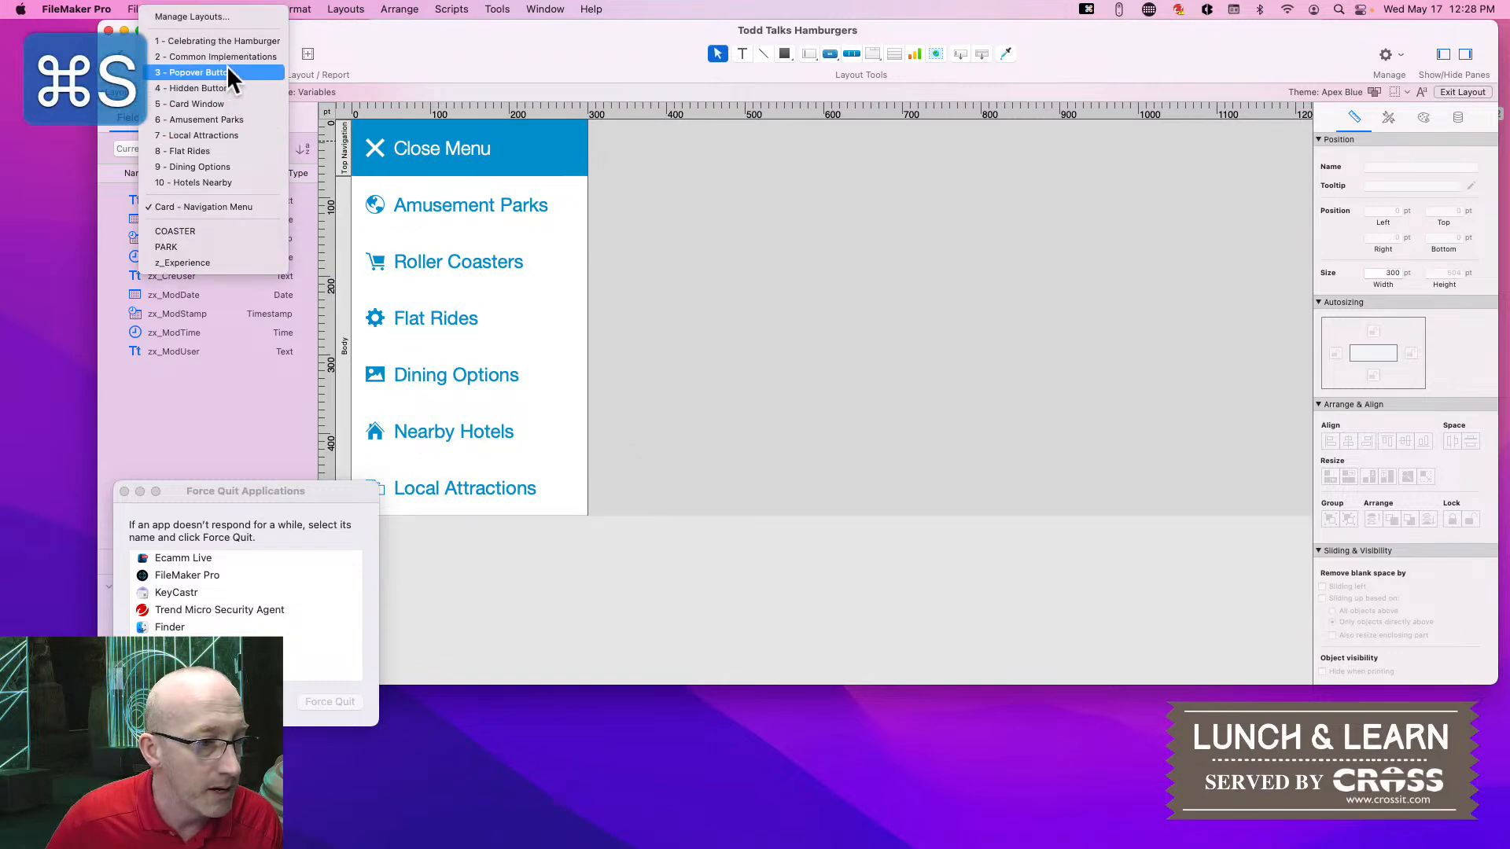
click(214, 105)
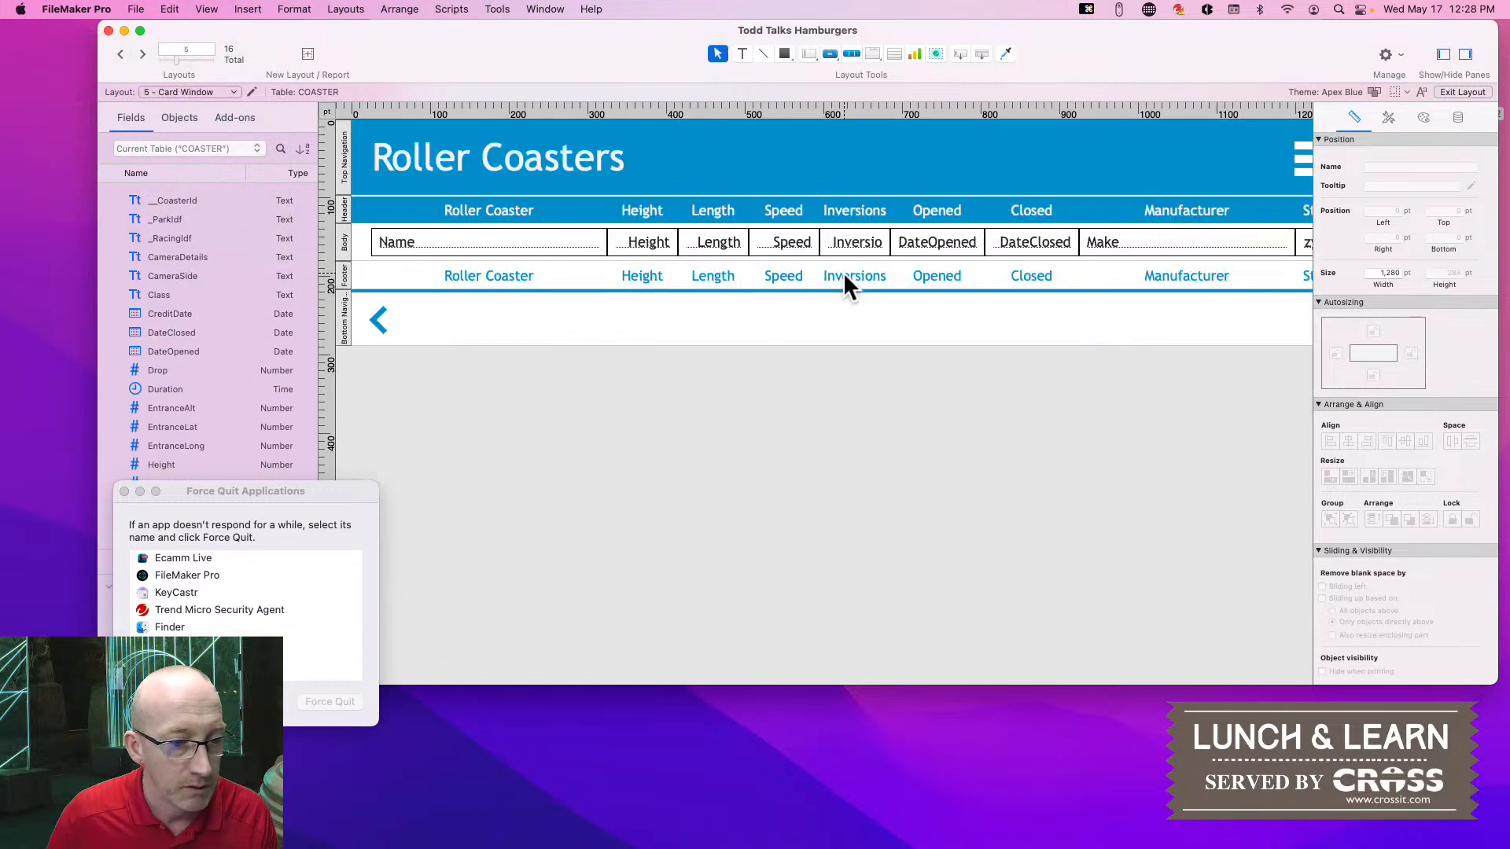
key(super+b)
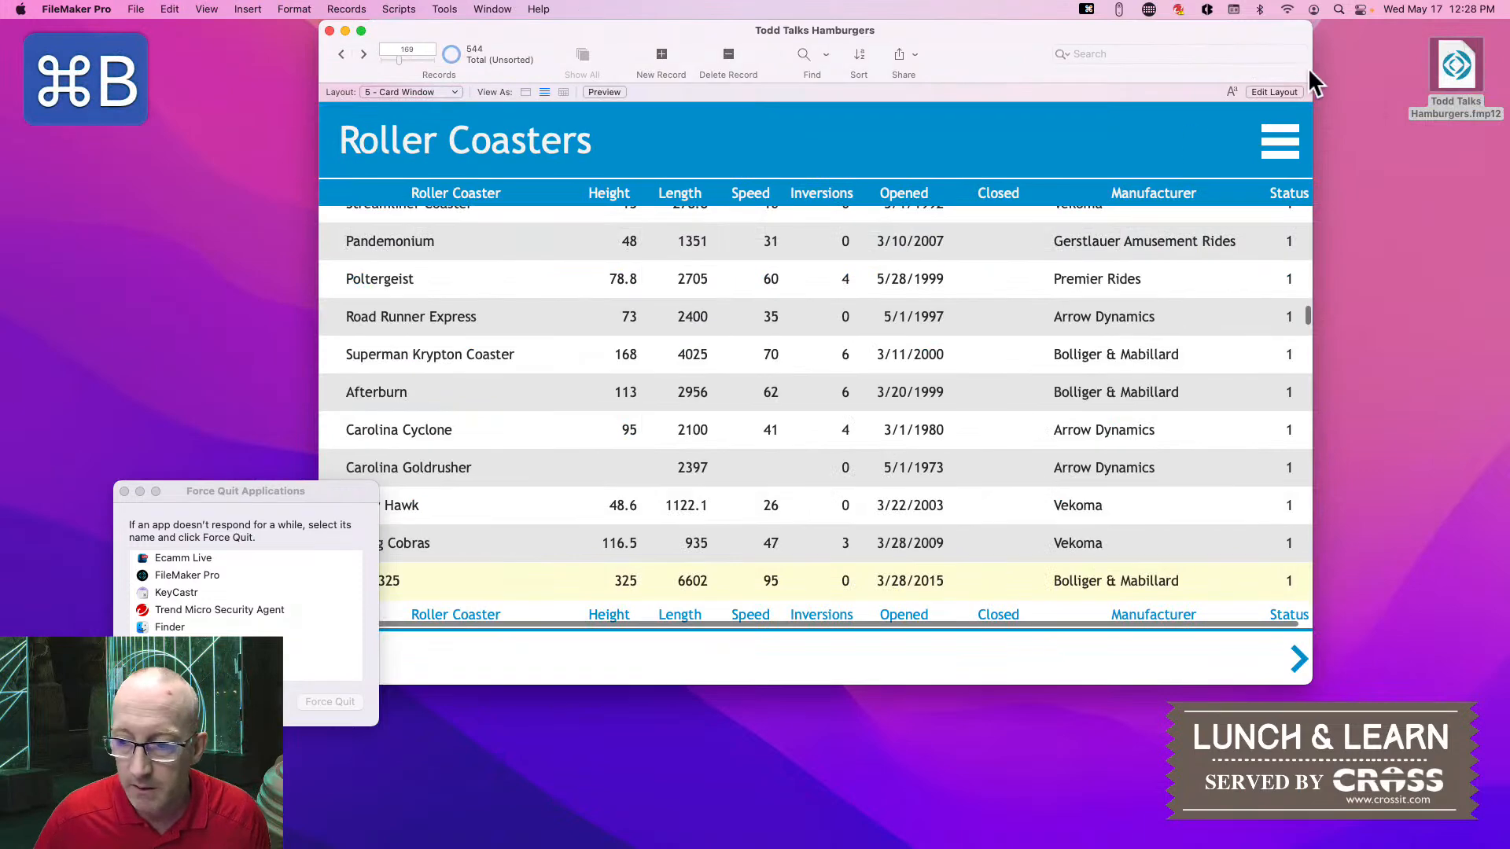
click(1275, 157)
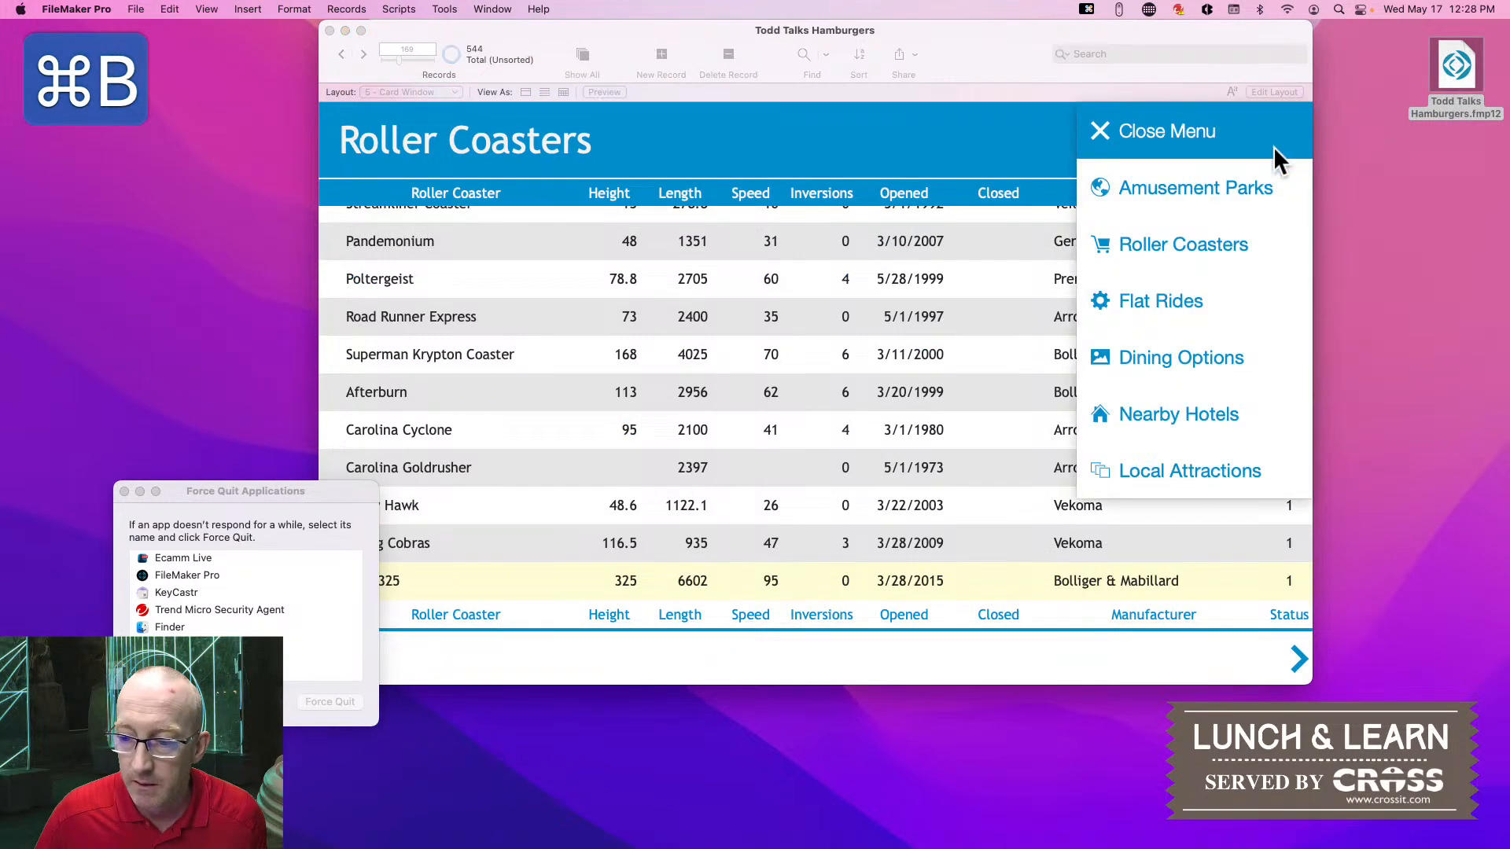
click(1143, 471)
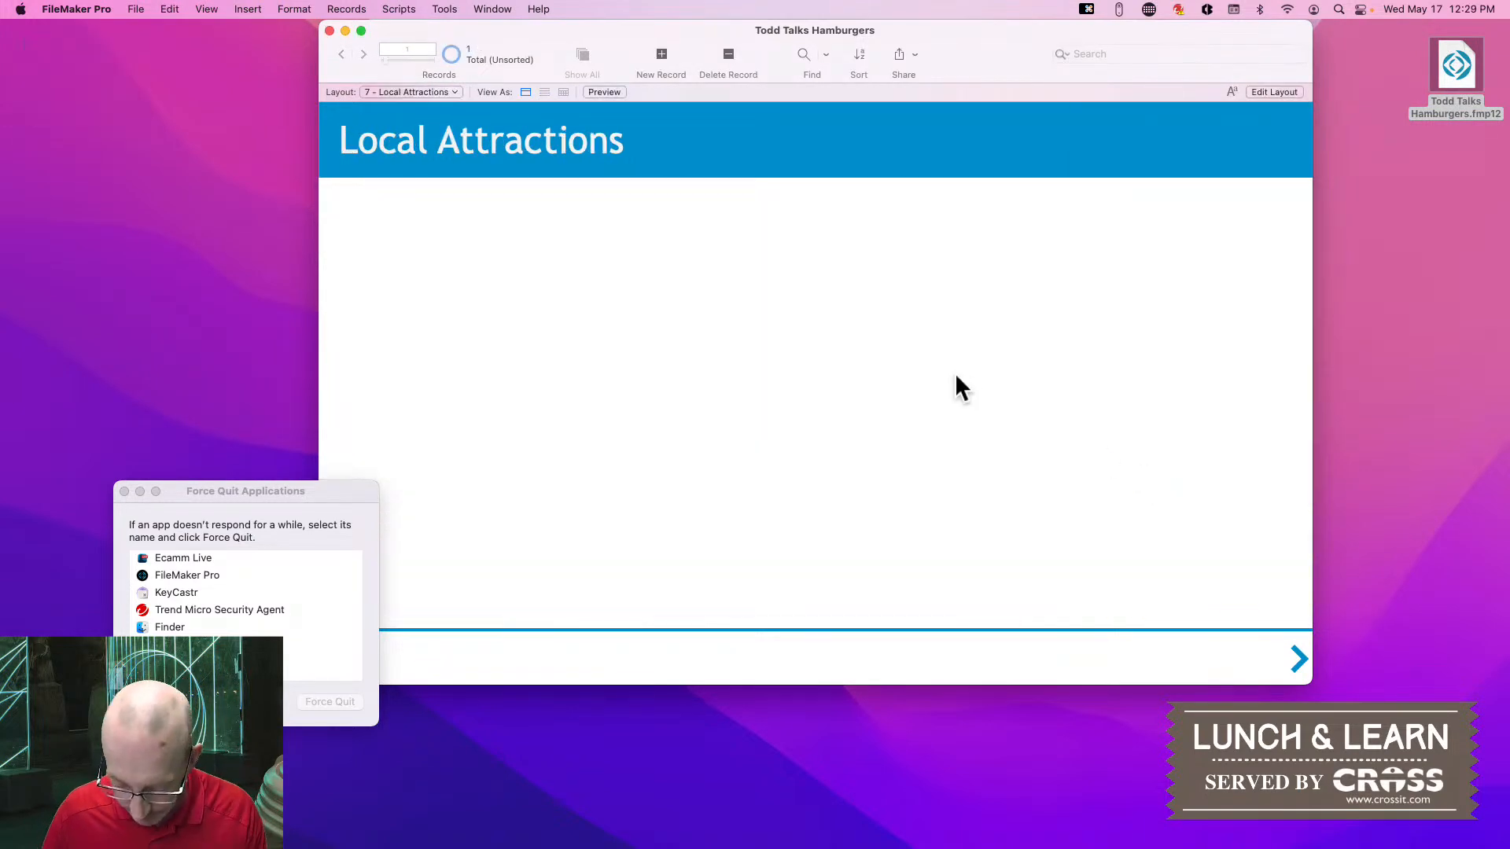
Switch to Layout mode and copy the hamburger button from the "8 - Flat Rides" layout
key(super+l)
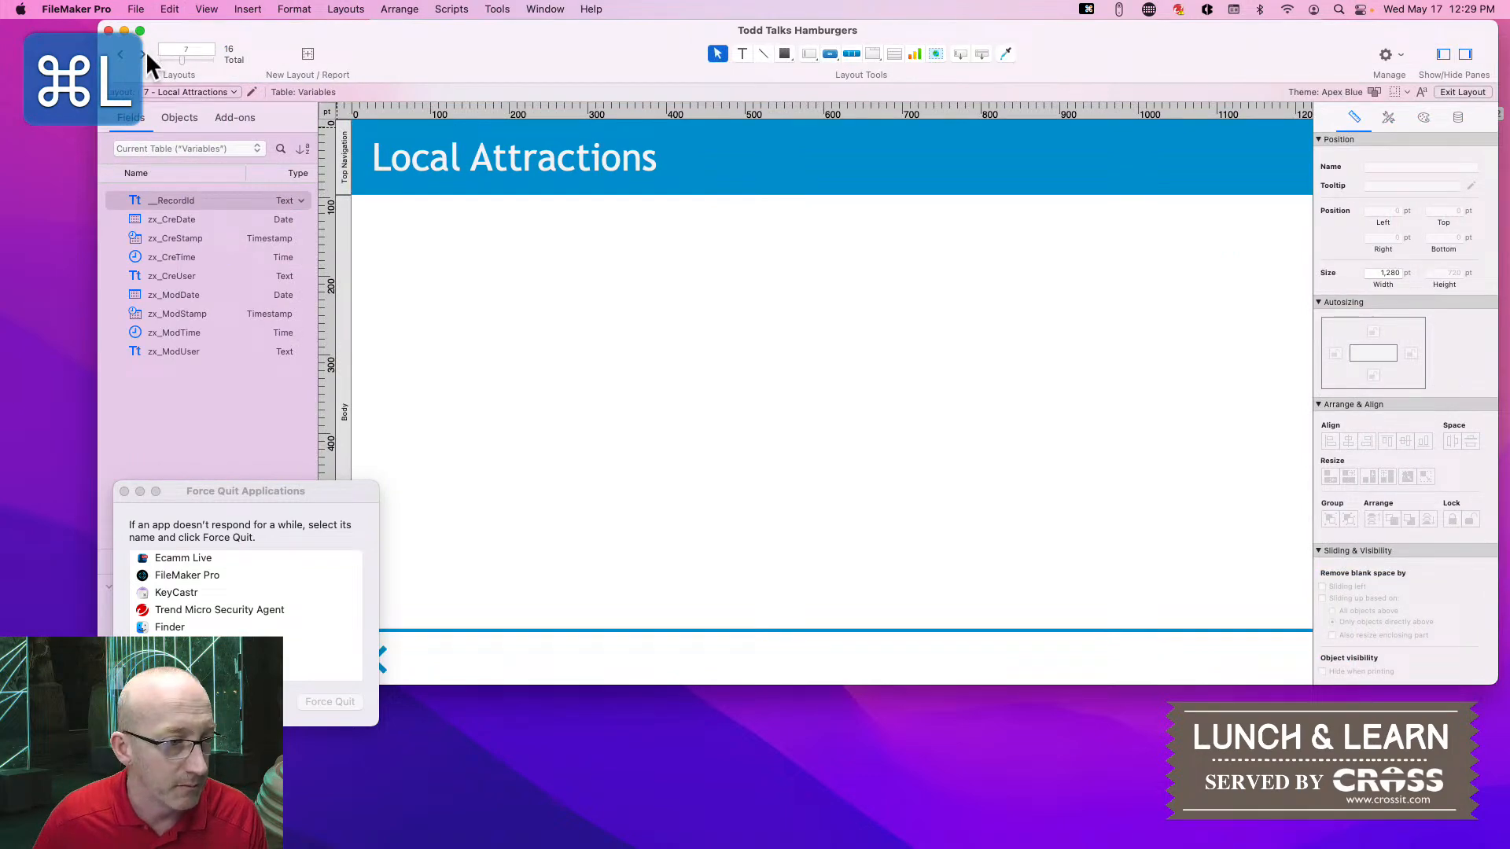
click(143, 53)
click(1298, 168)
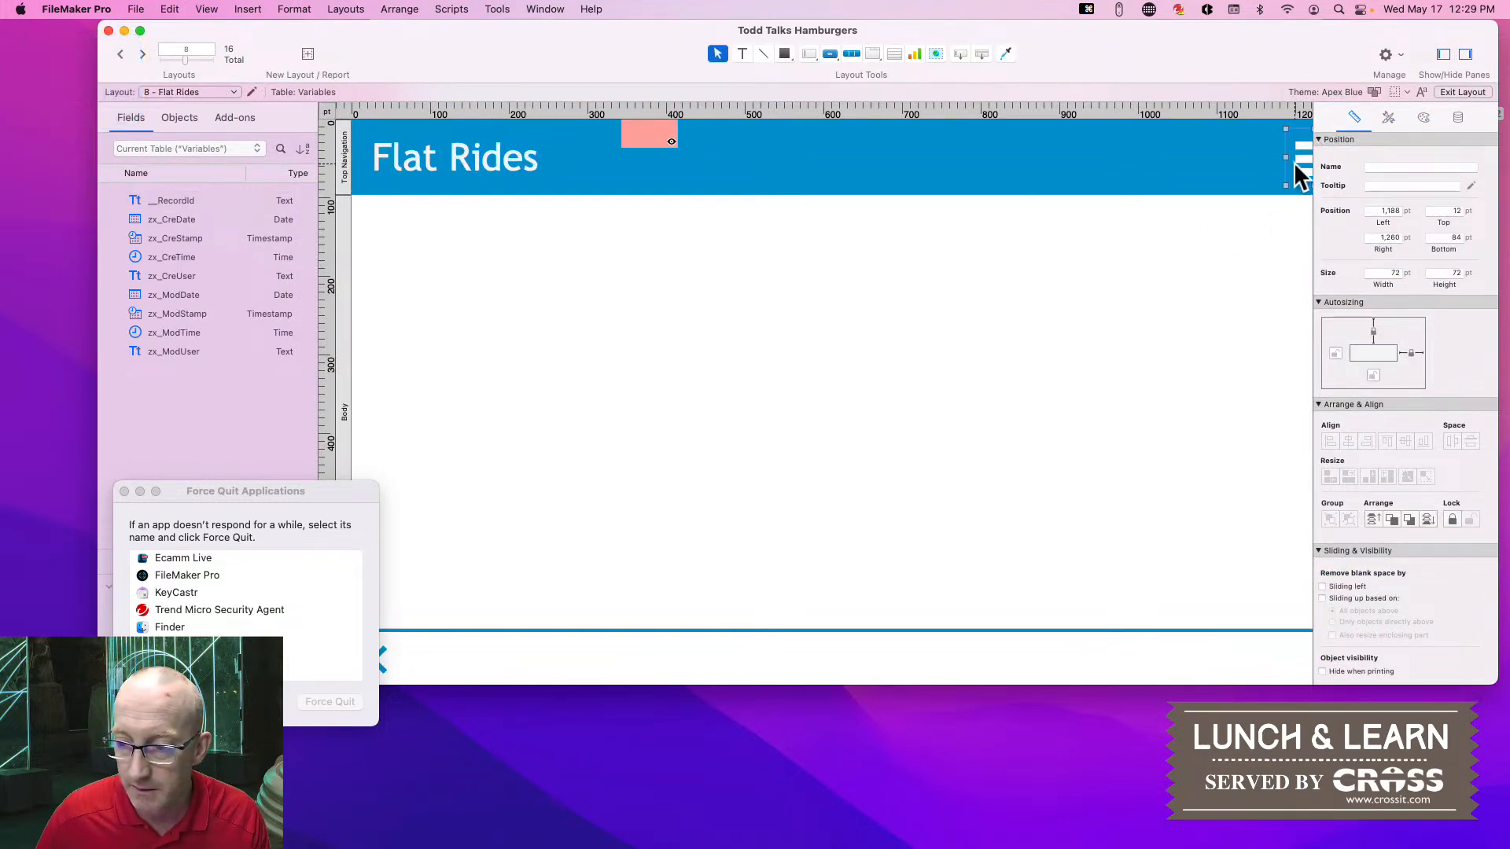
key(super+c)
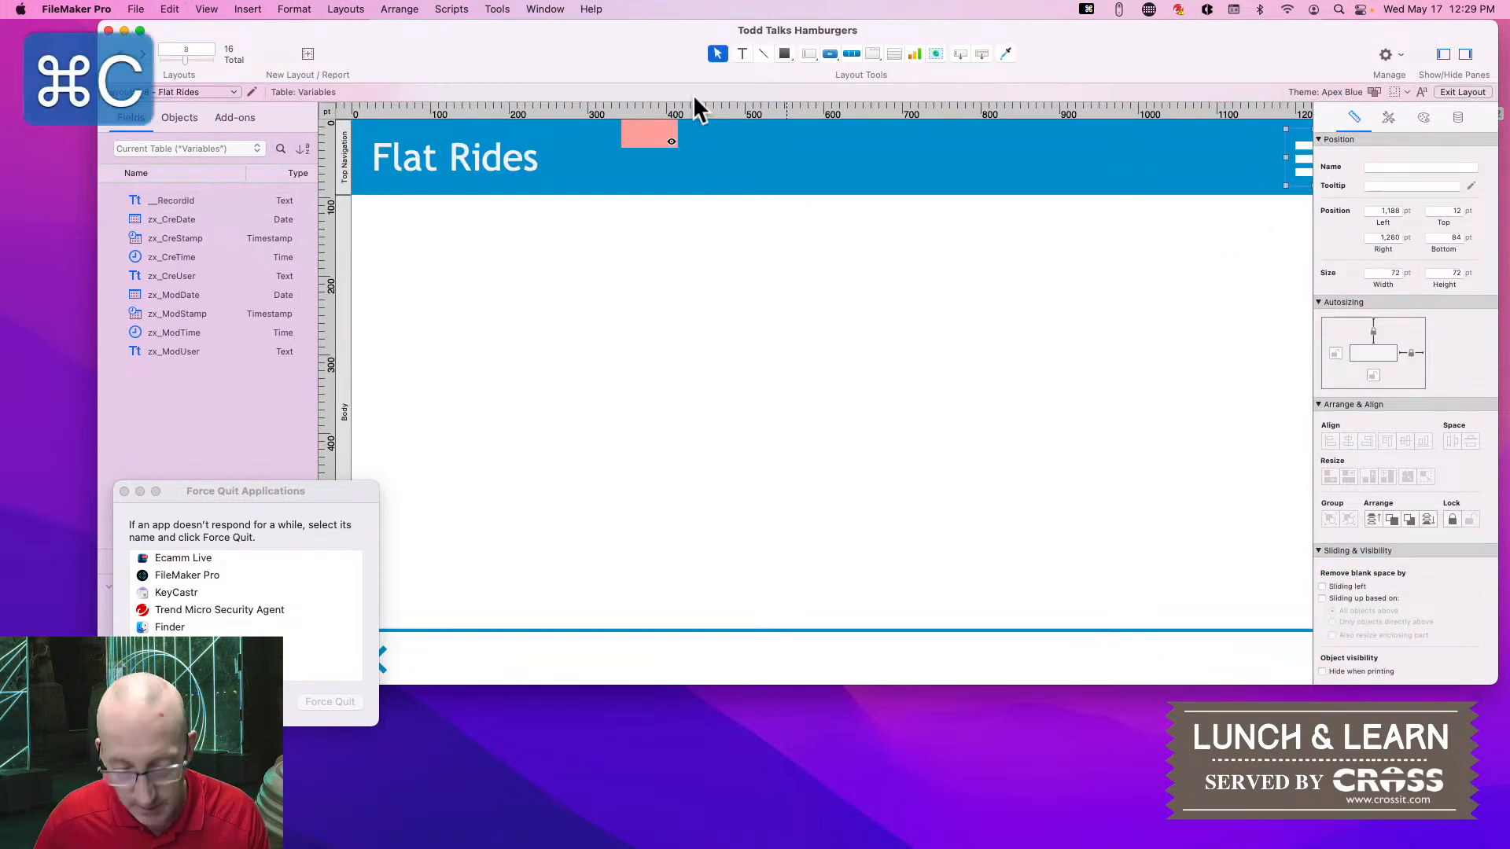
Return to the "7 - Local Attractions" layout without saving Flat Rides, paste the hamburger button into the header's right end, and save
click(143, 54)
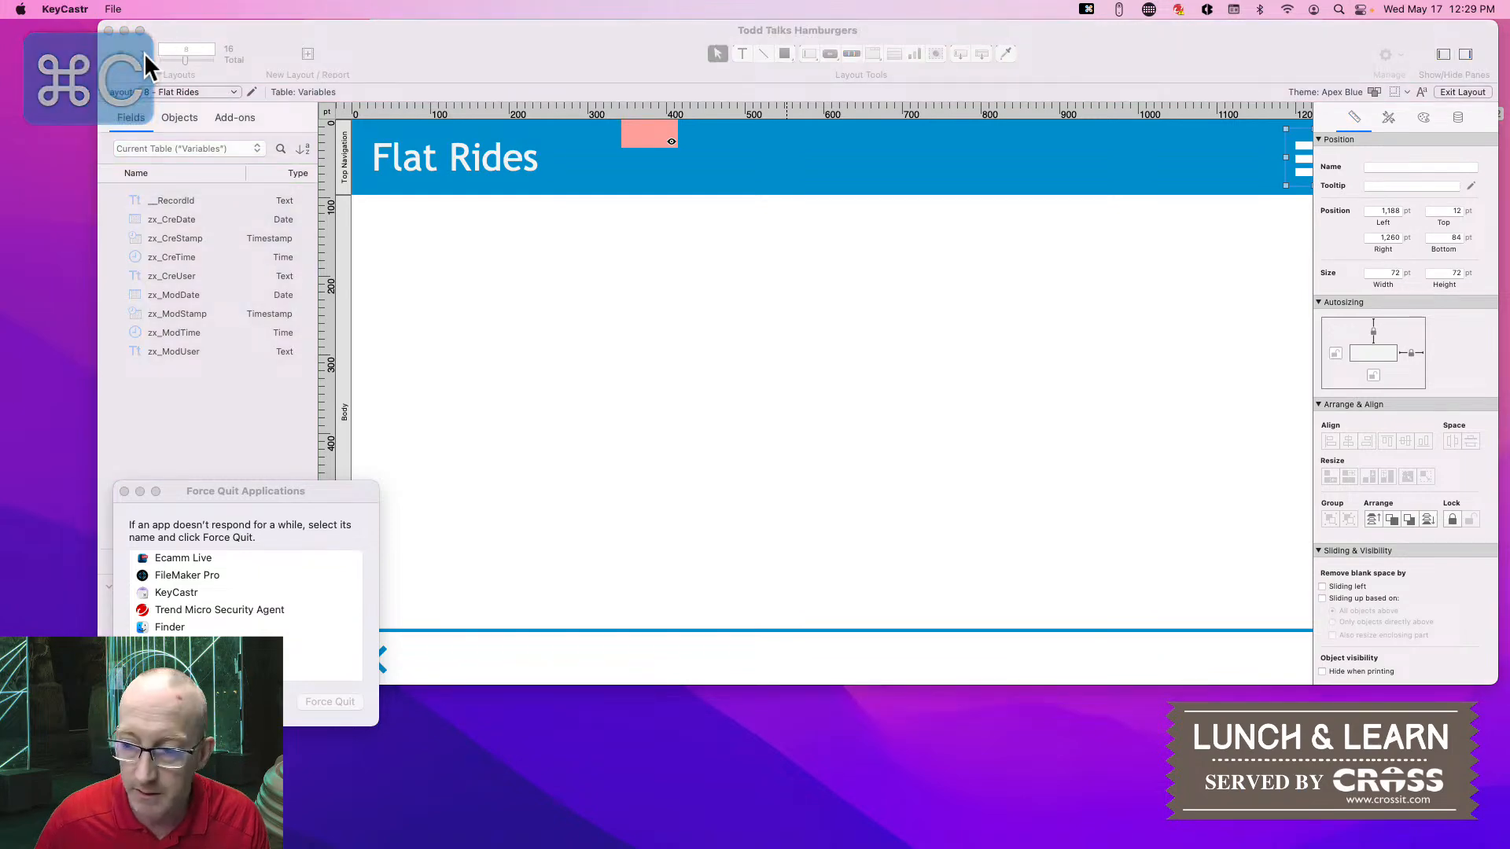
click(118, 51)
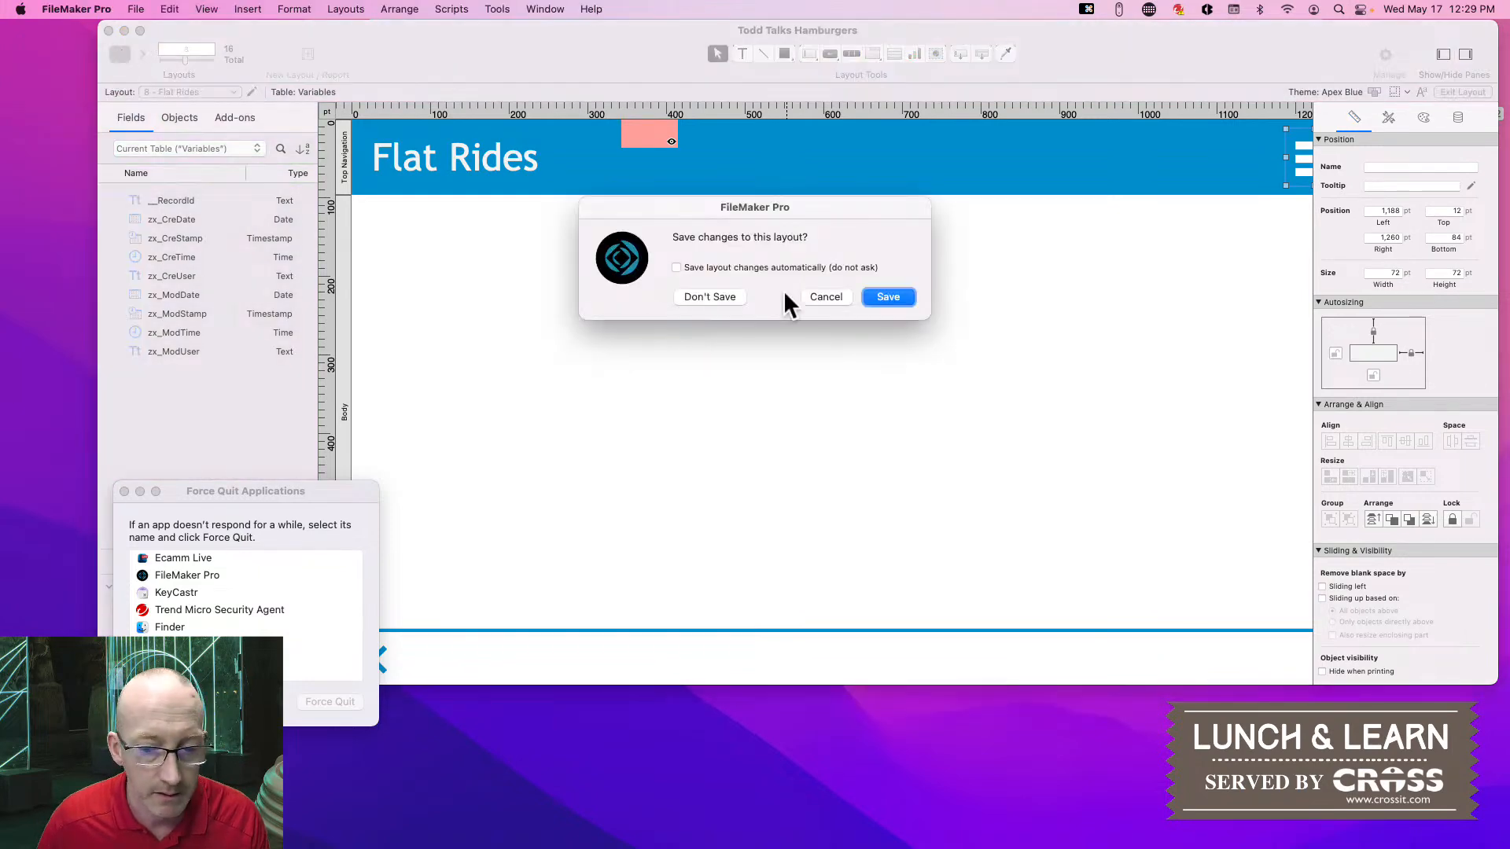
click(720, 295)
click(935, 149)
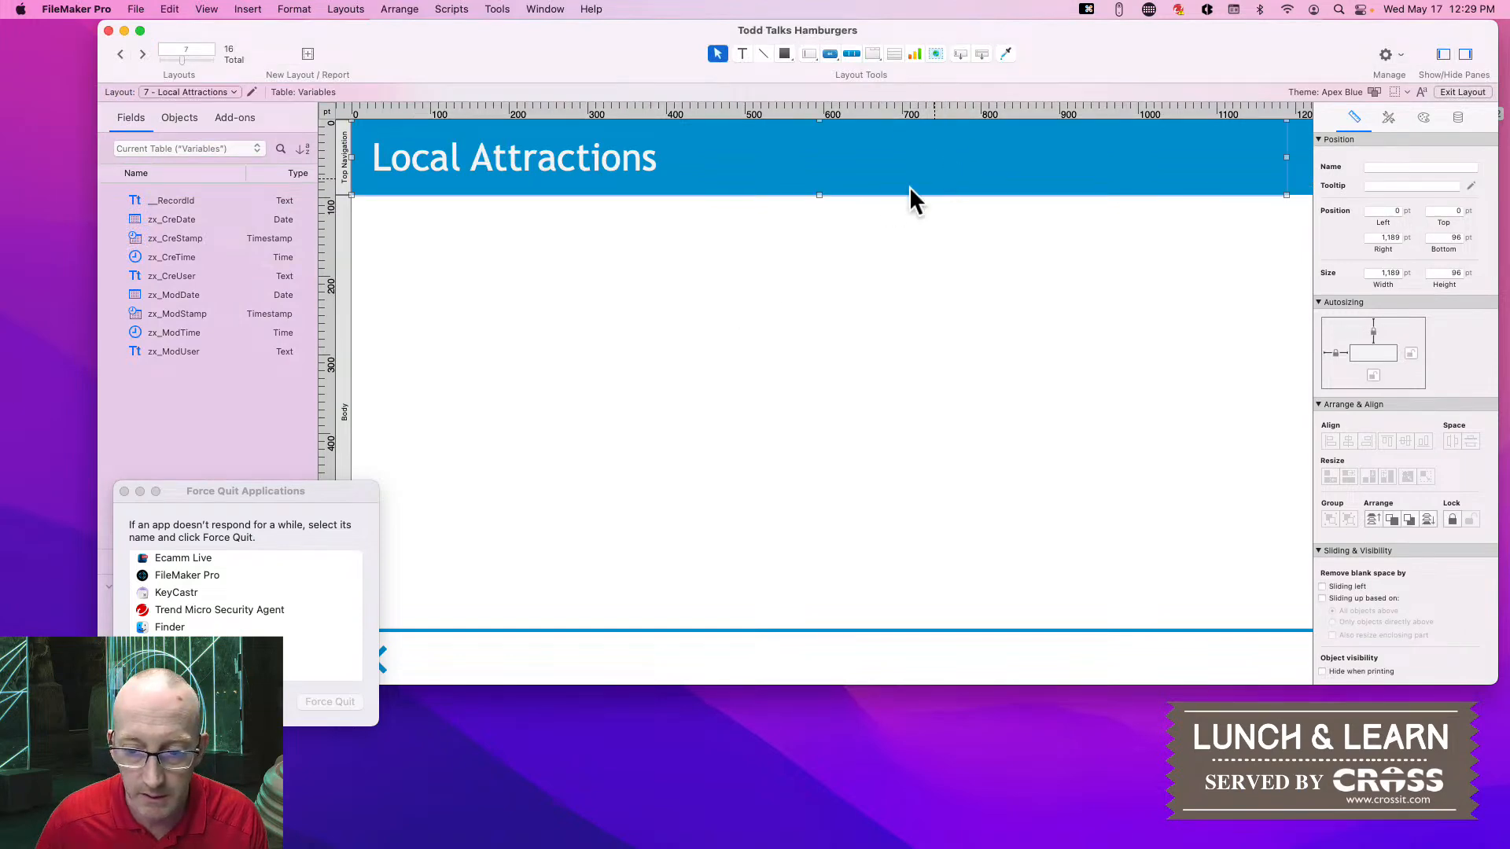
key(super+v)
scroll(1136, 236, right, 5)
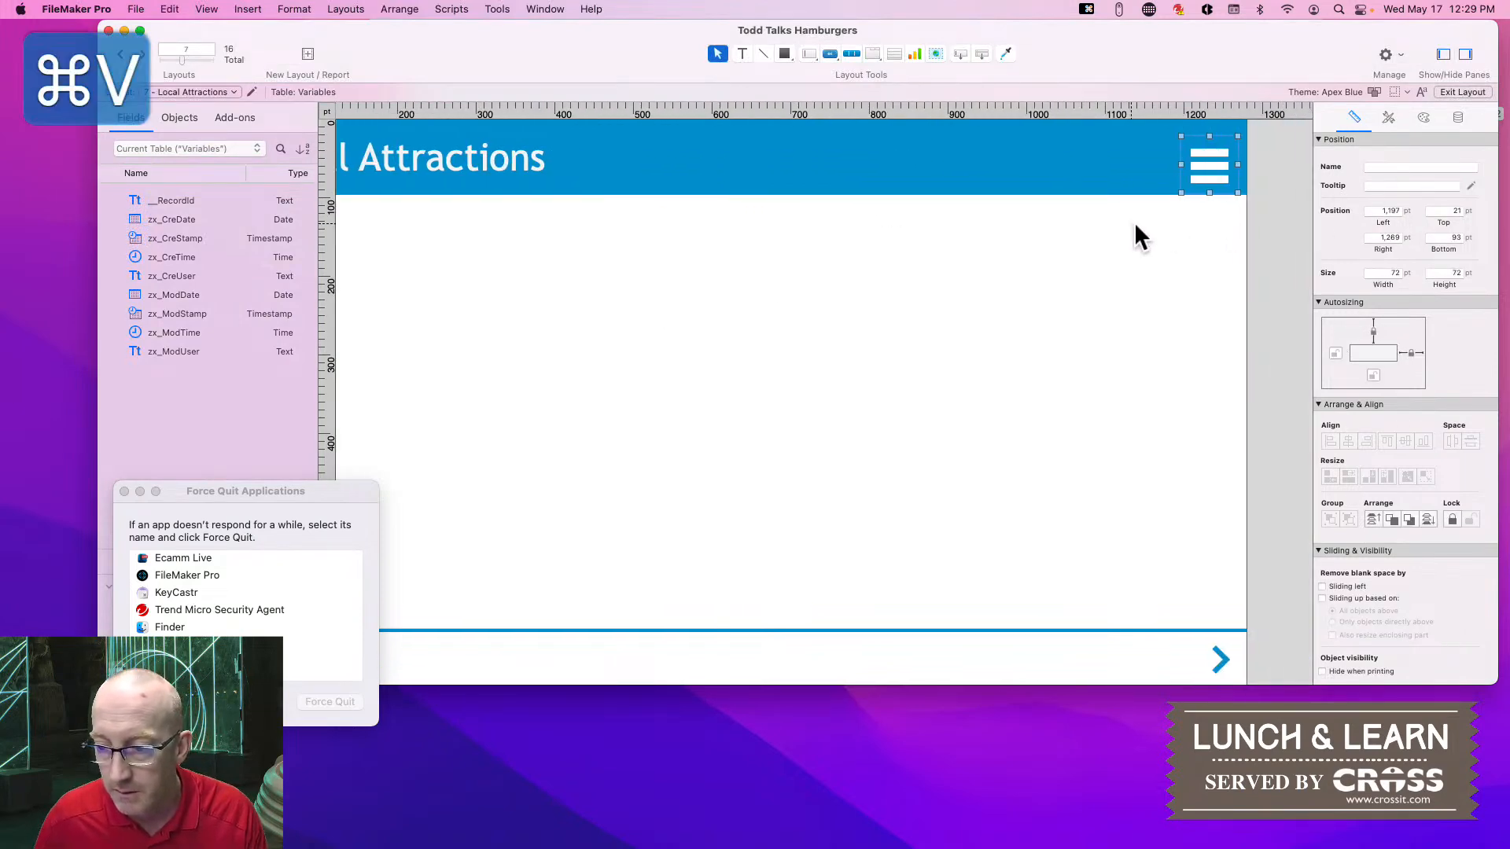
drag(1203, 174, 1196, 166)
key(super+s)
Test the pasted hamburger button in Browse mode by opening the card menu and going to Nearby Hotels
key(super+b)
click(1288, 148)
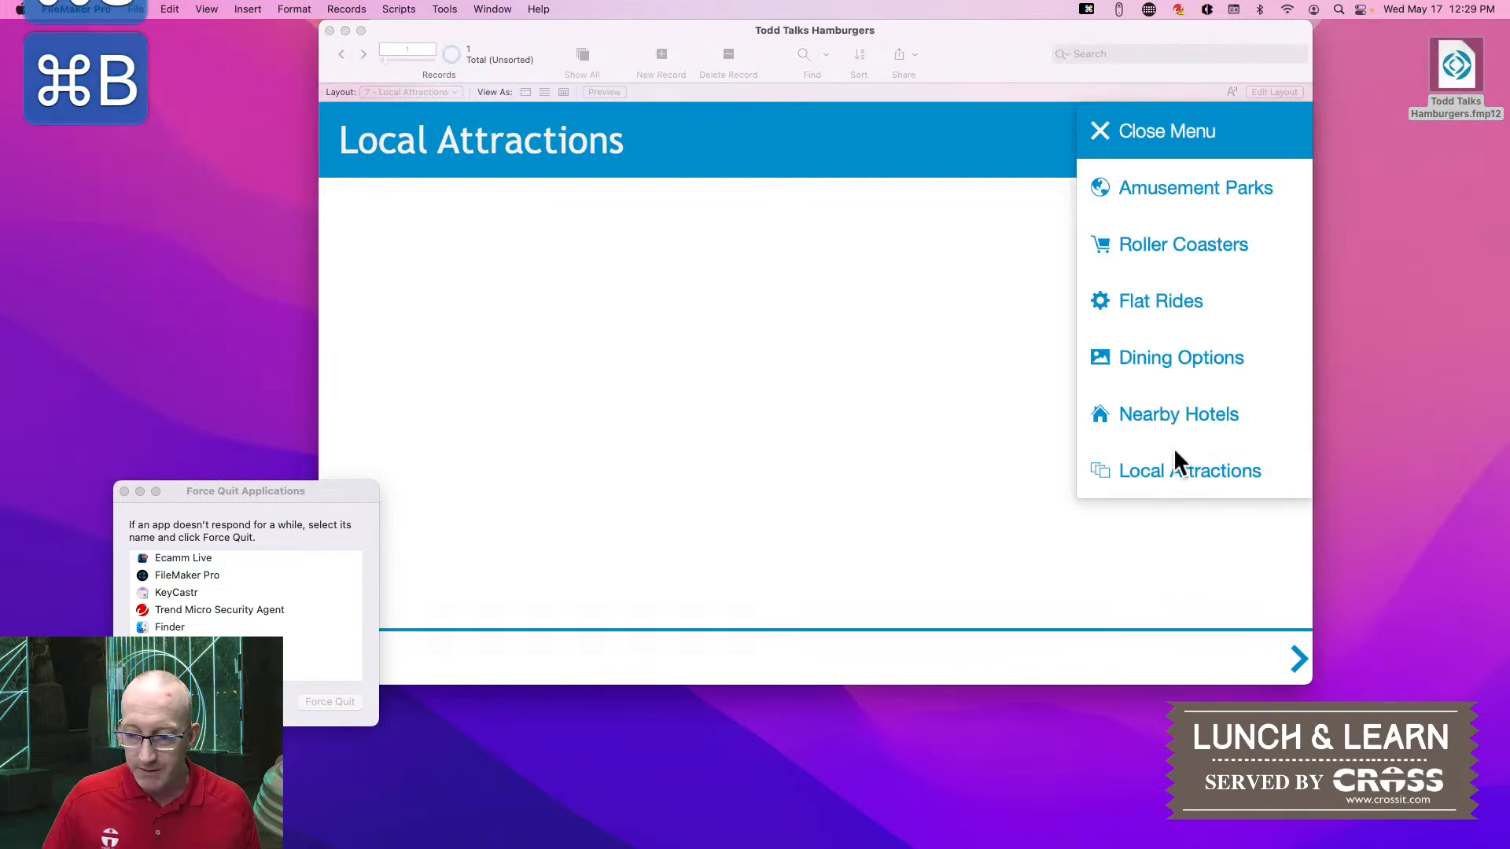
click(1142, 415)
Open and close the card menu twice on the Nearby Hotels layout
click(1280, 145)
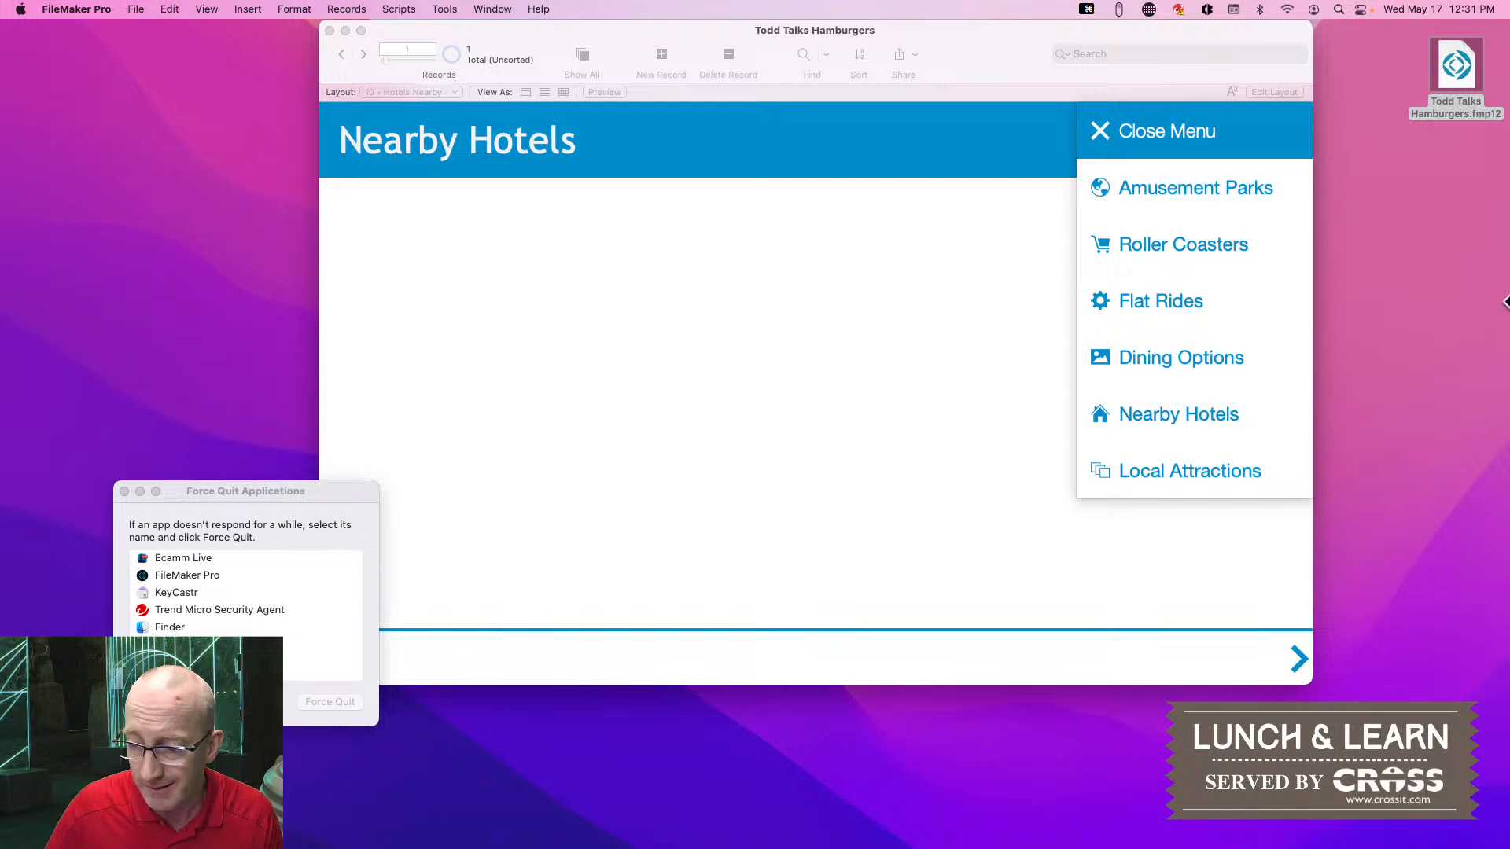
click(1100, 132)
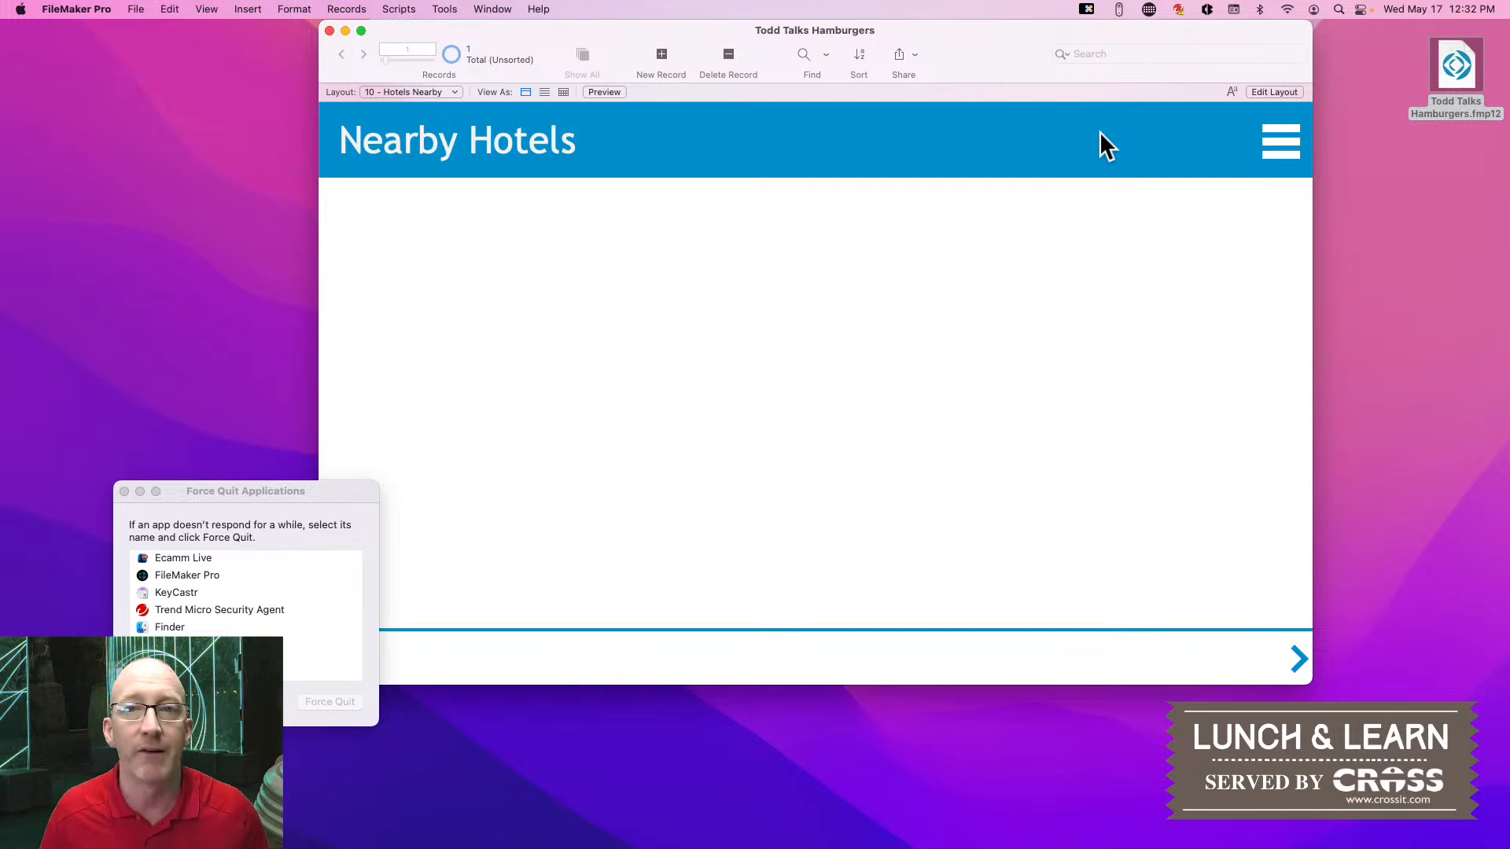
click(1272, 149)
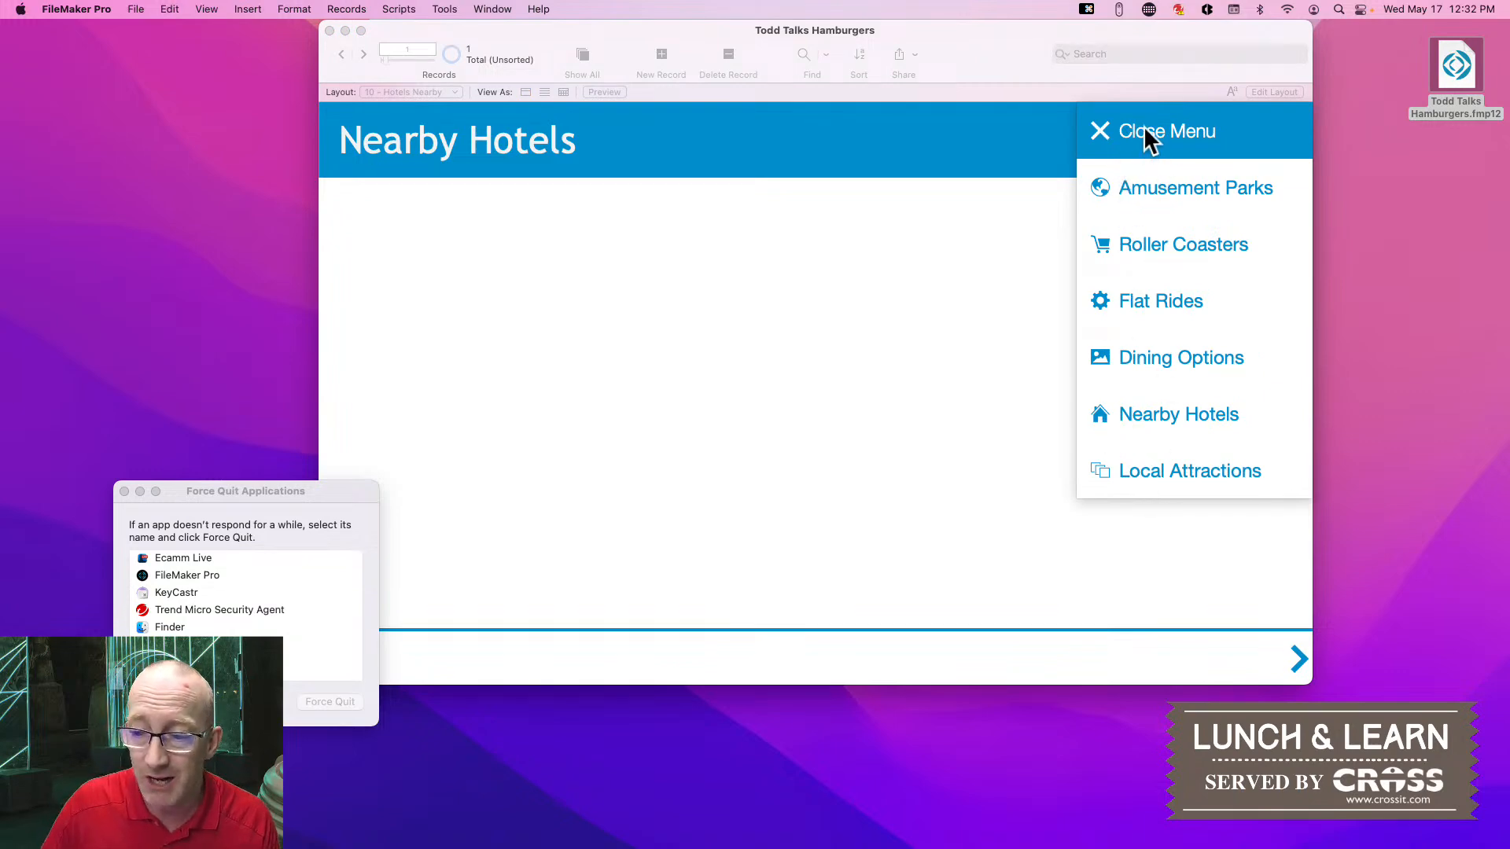
click(1100, 136)
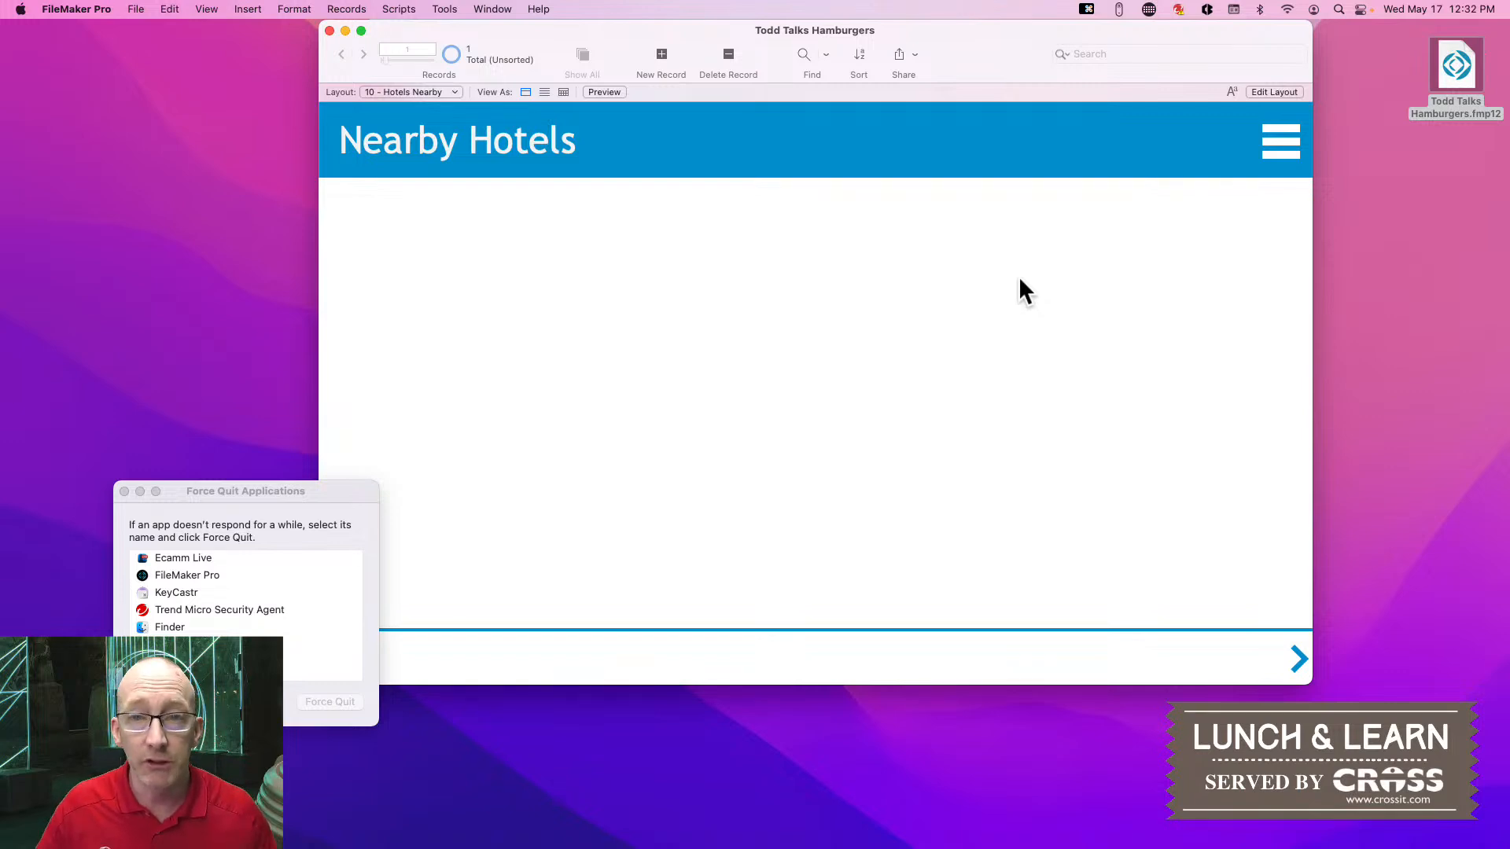
Go to Roller Coasters through the card menu and scroll up in the coaster list
click(1275, 144)
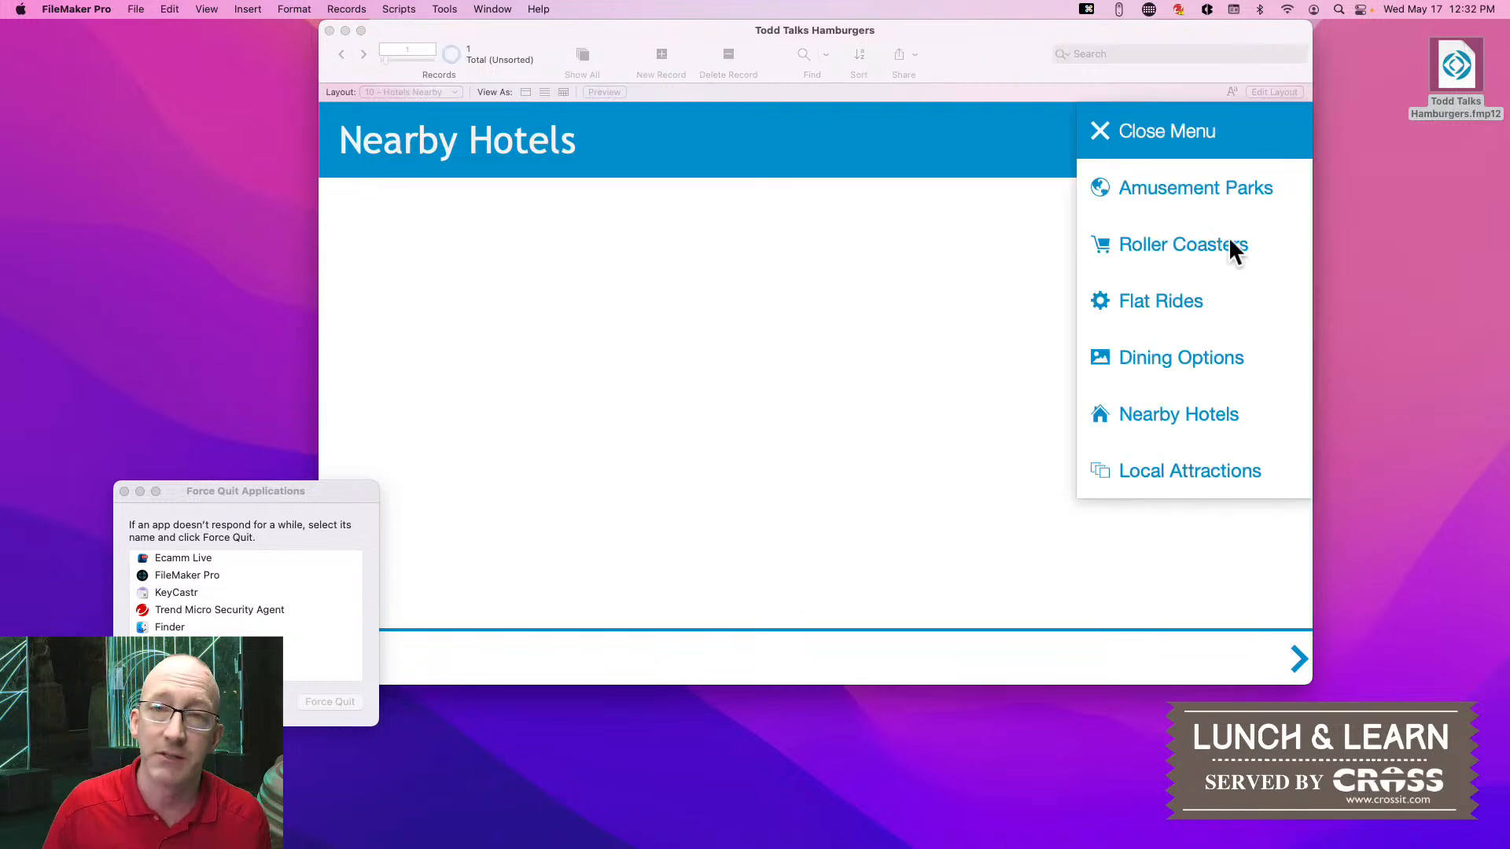
click(1145, 245)
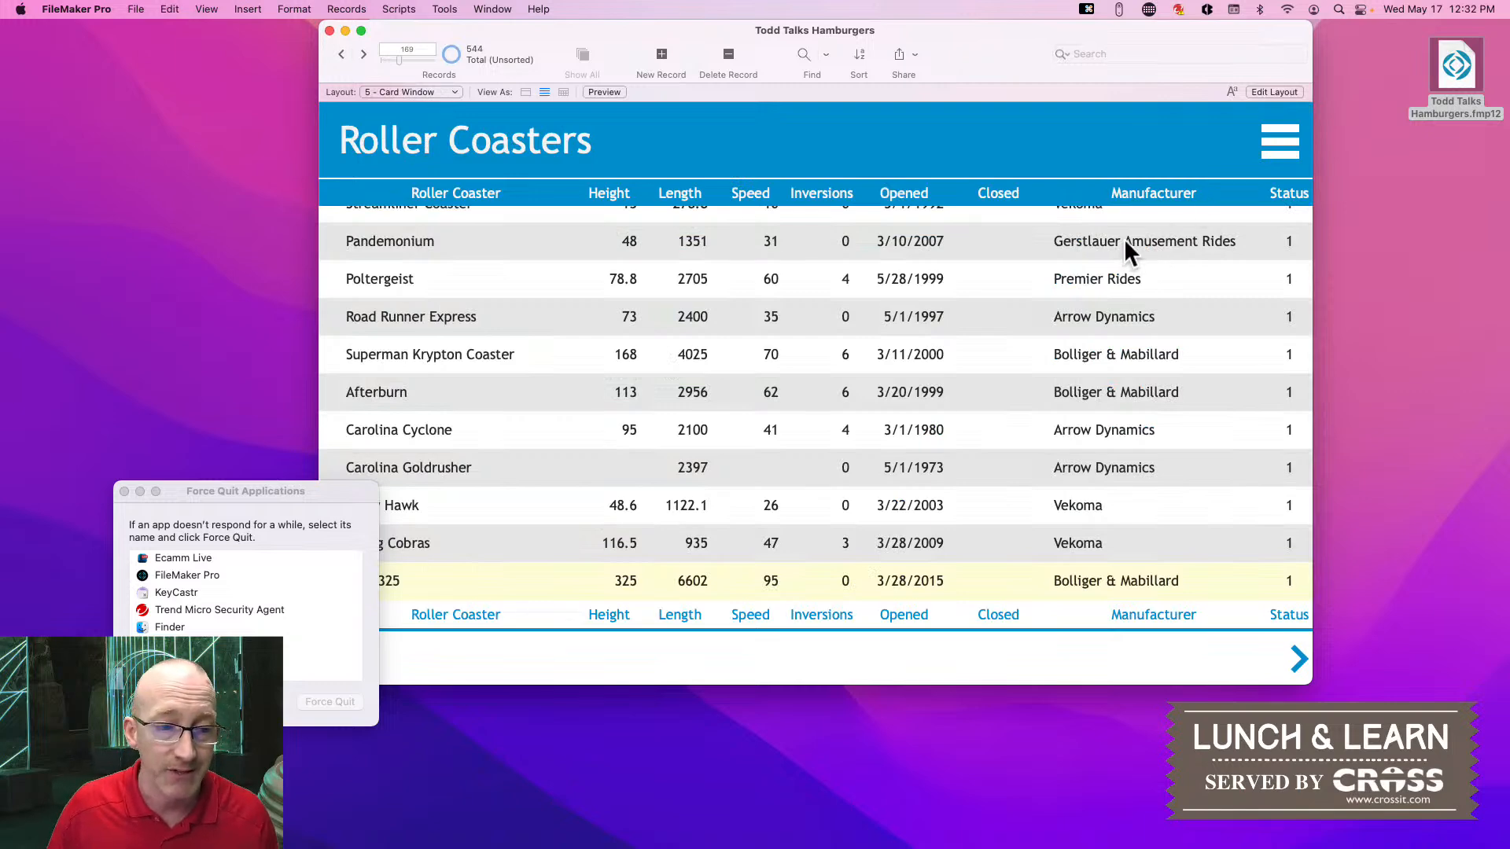
scroll(1125, 238, up, 2)
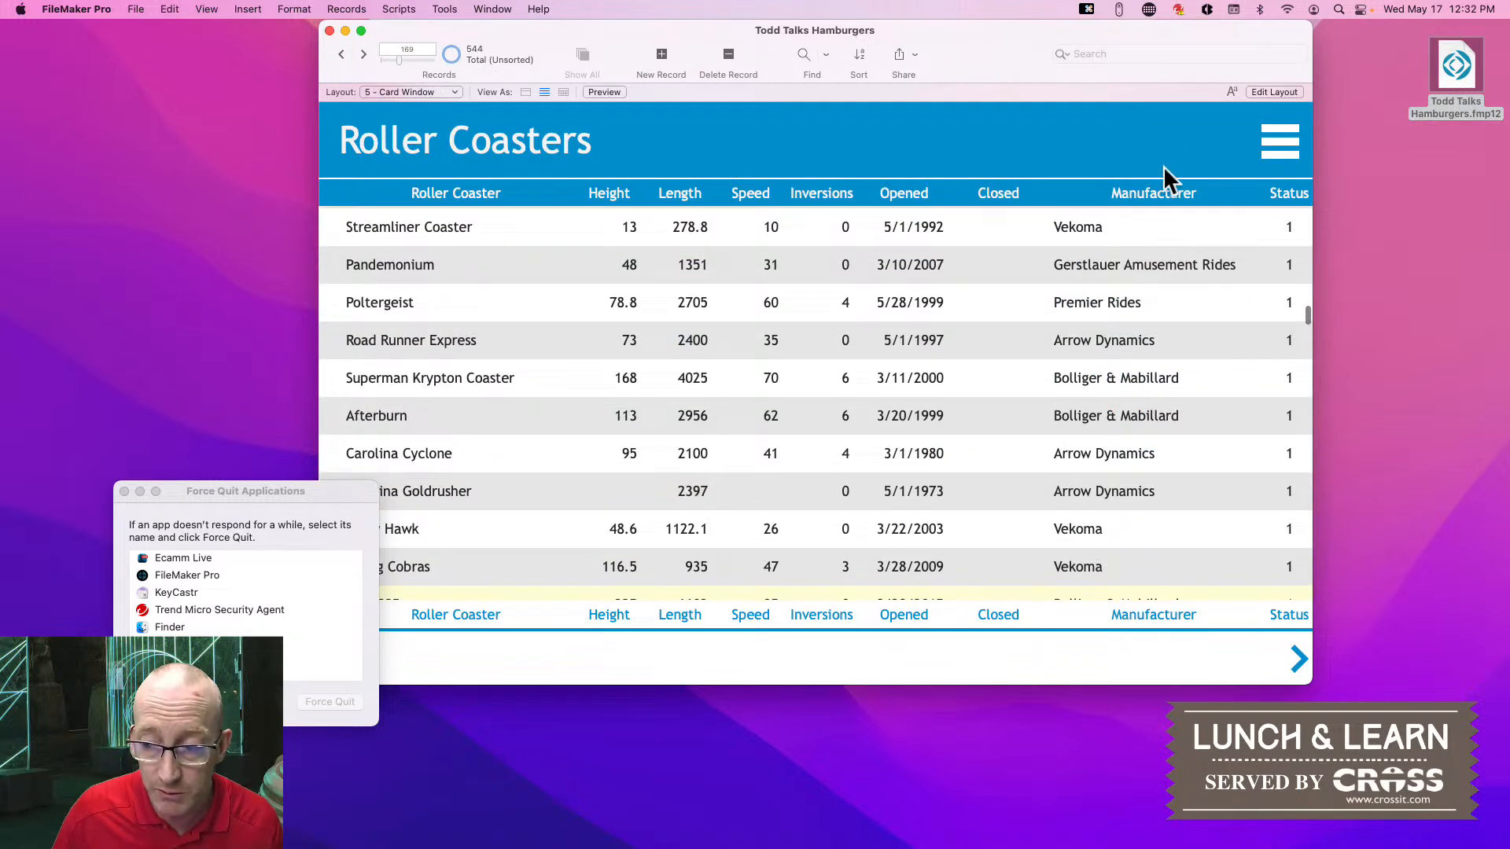
Scroll the coaster list behind the open card menu, close it, enter Kiddy Hawk's Closed field, and reopen the menu
click(1274, 142)
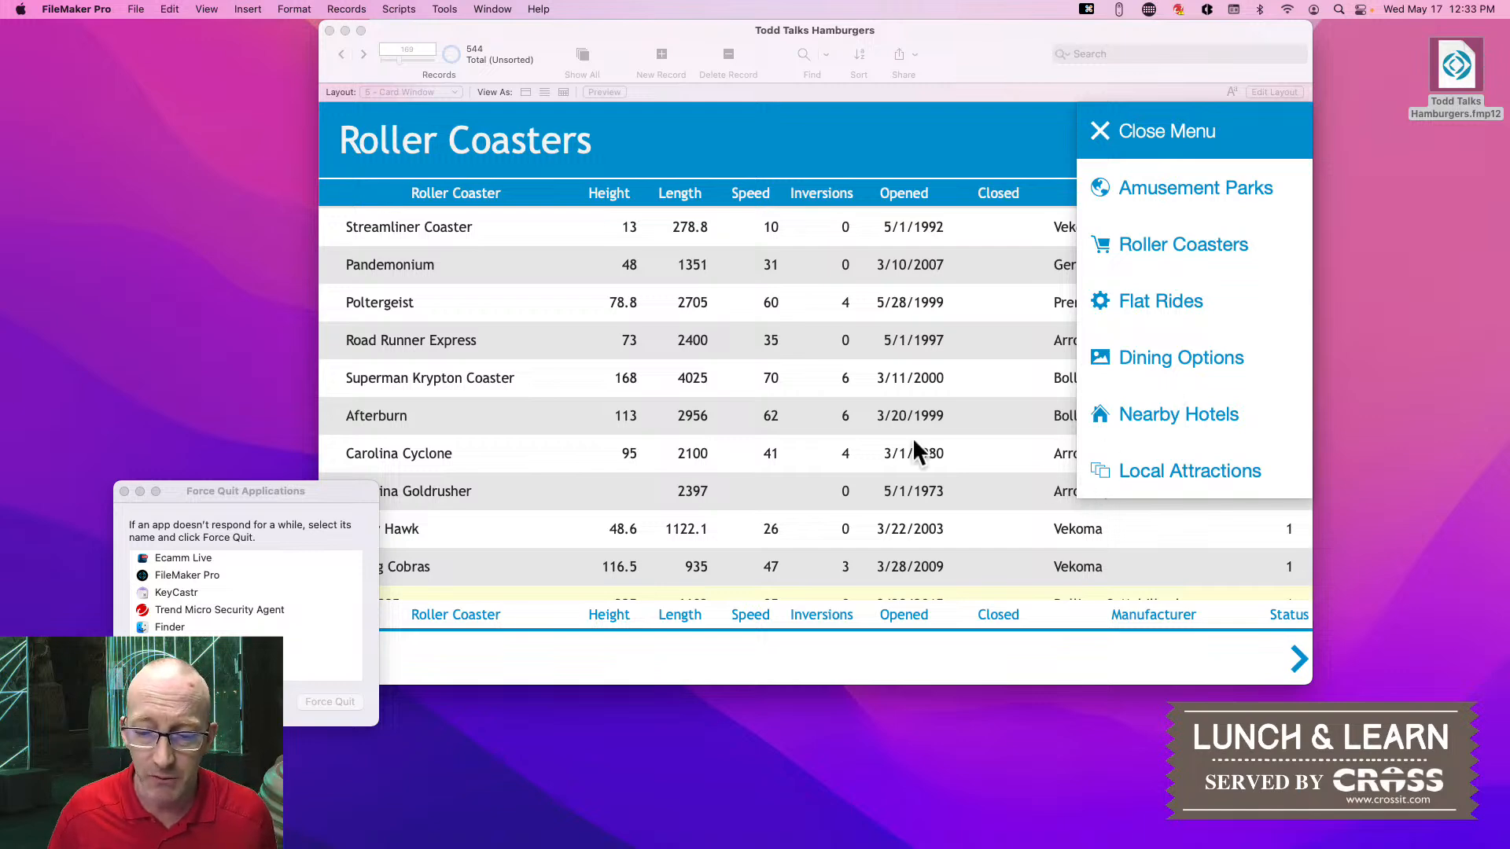
scroll(914, 443, down, 4)
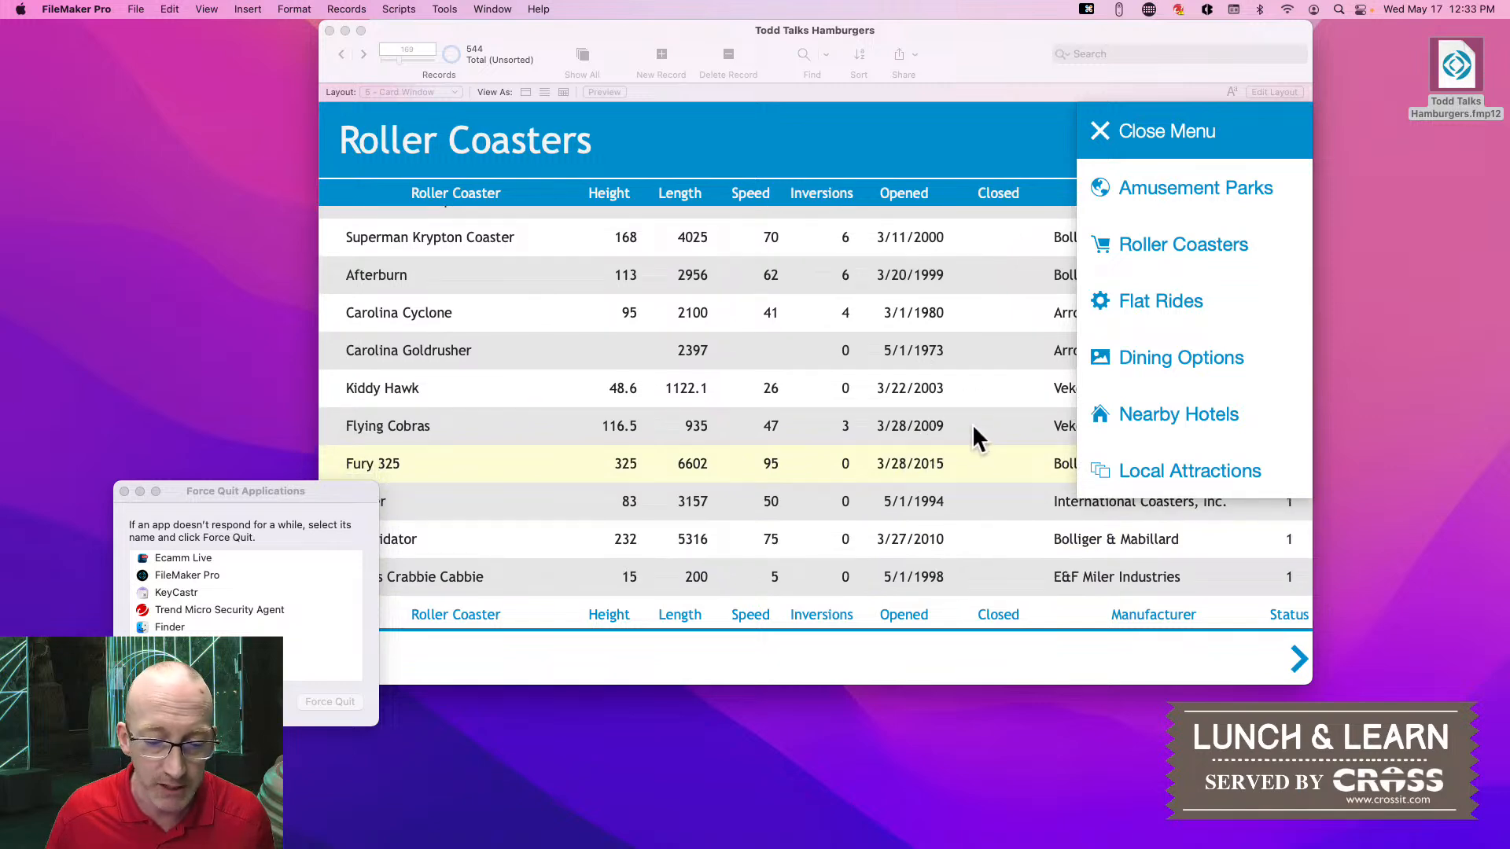
click(1132, 135)
click(1014, 389)
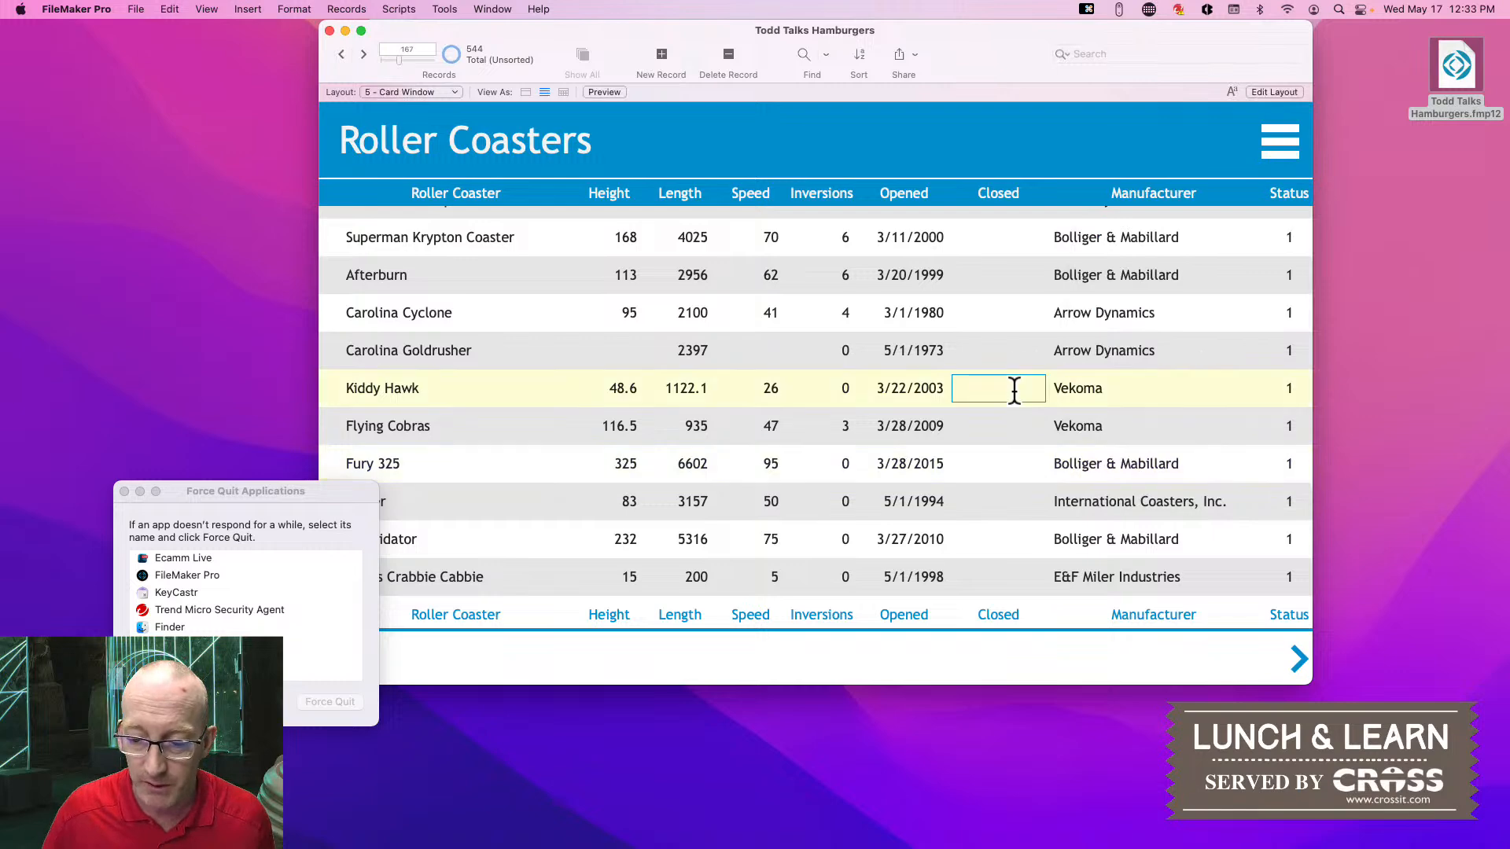
click(1280, 148)
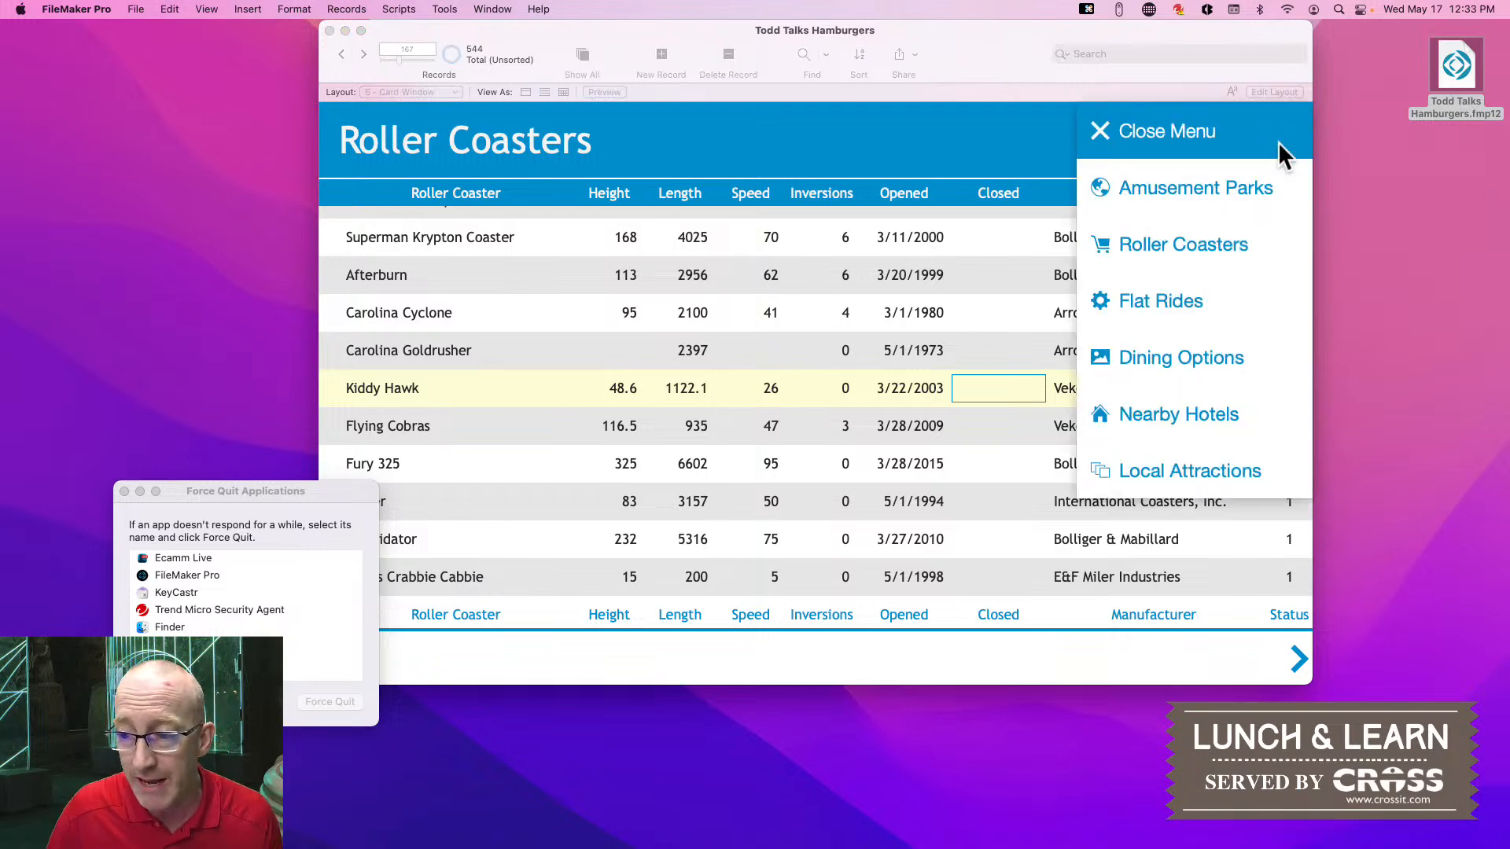